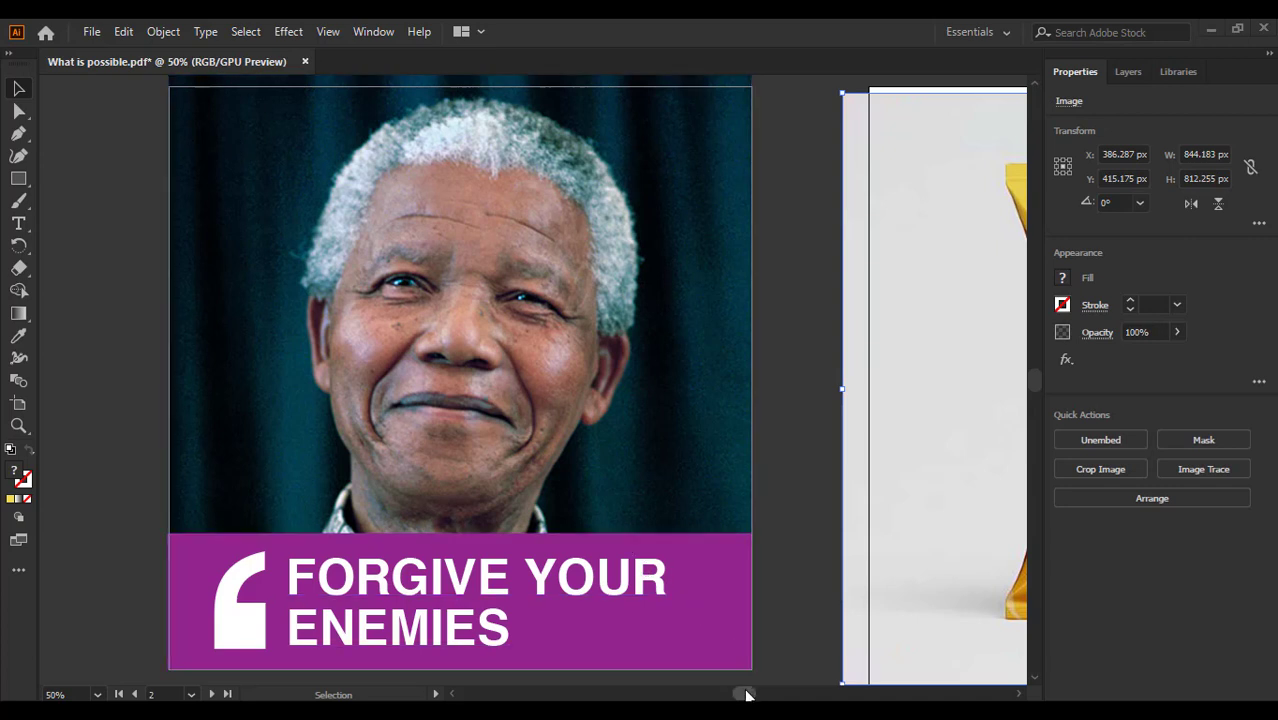
Look over the sample artboards: the portrait quote poster, chips bag mockup, brand logo sheet and vector portrait illustration.
left_click_drag(746, 694, 783, 690)
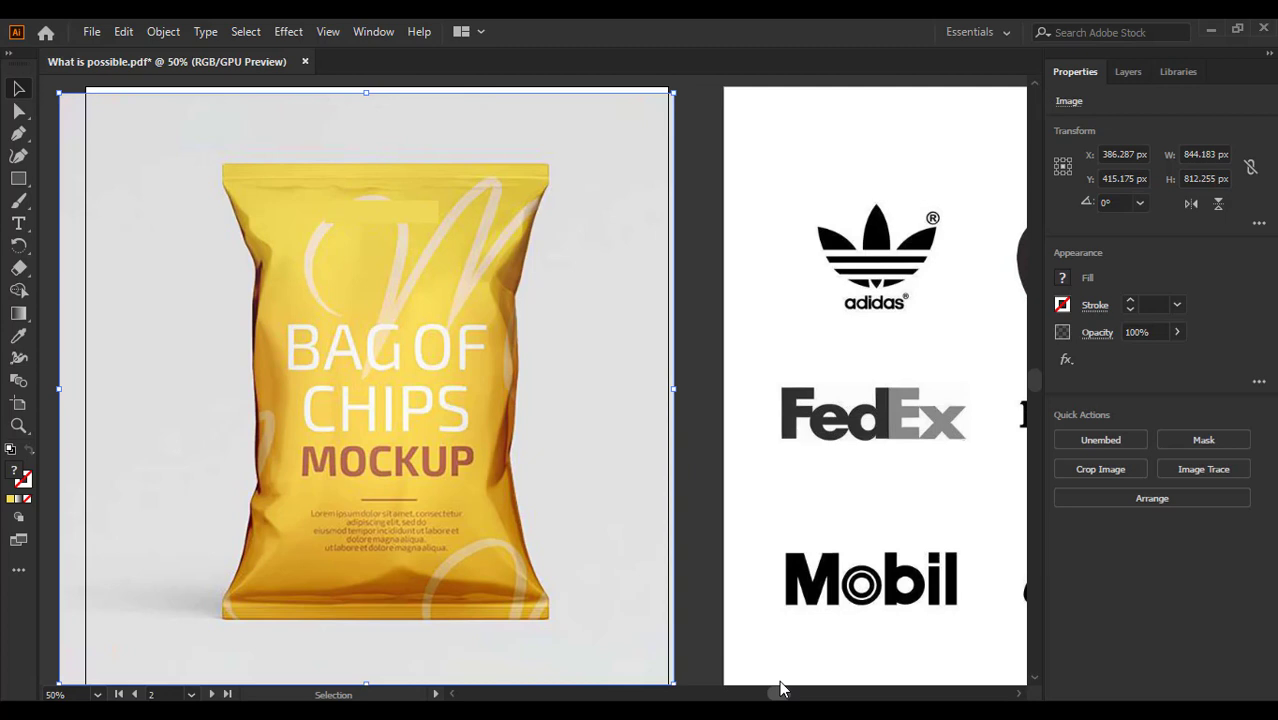
left_click_drag(782, 689, 809, 689)
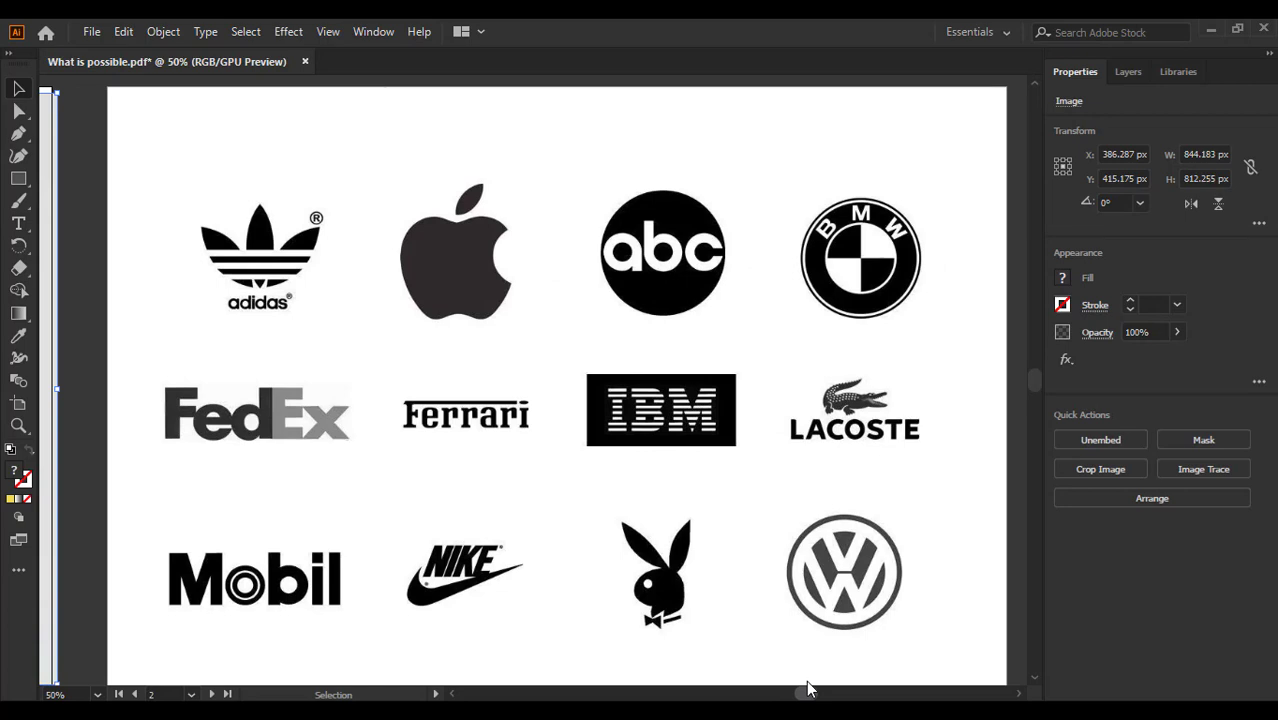
left_click_drag(809, 689, 851, 697)
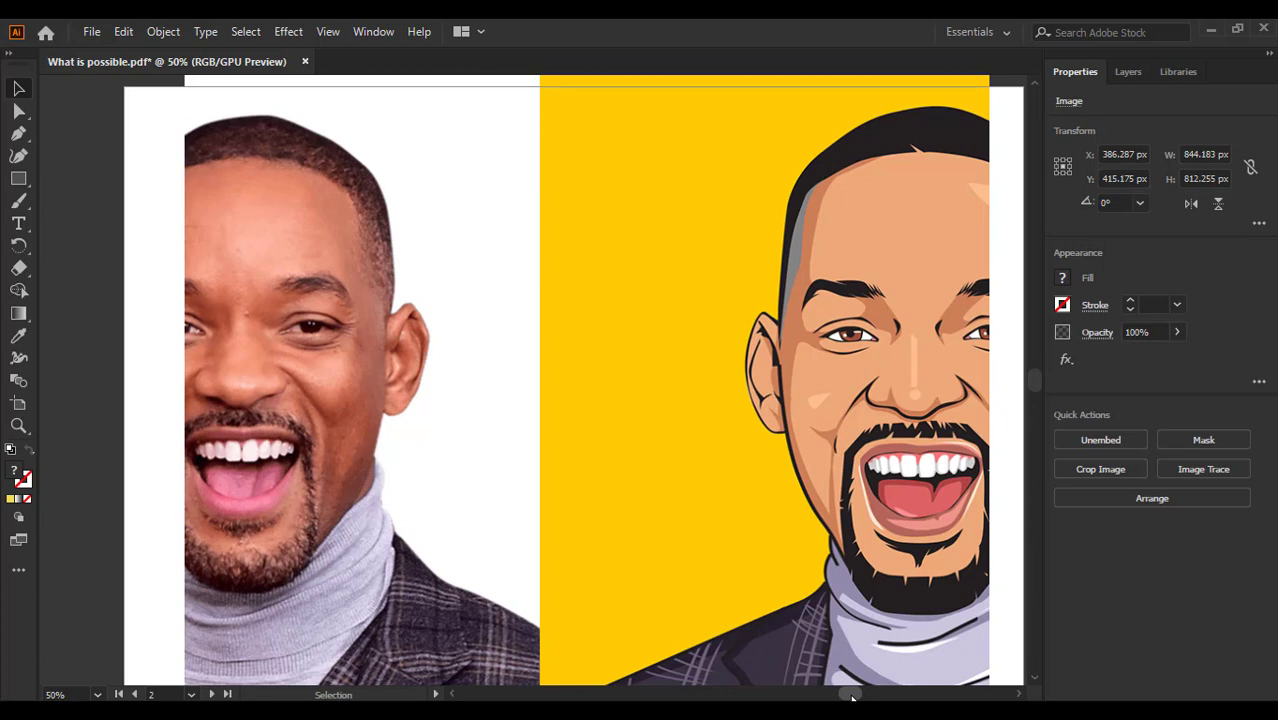
left_click_drag(851, 697, 806, 693)
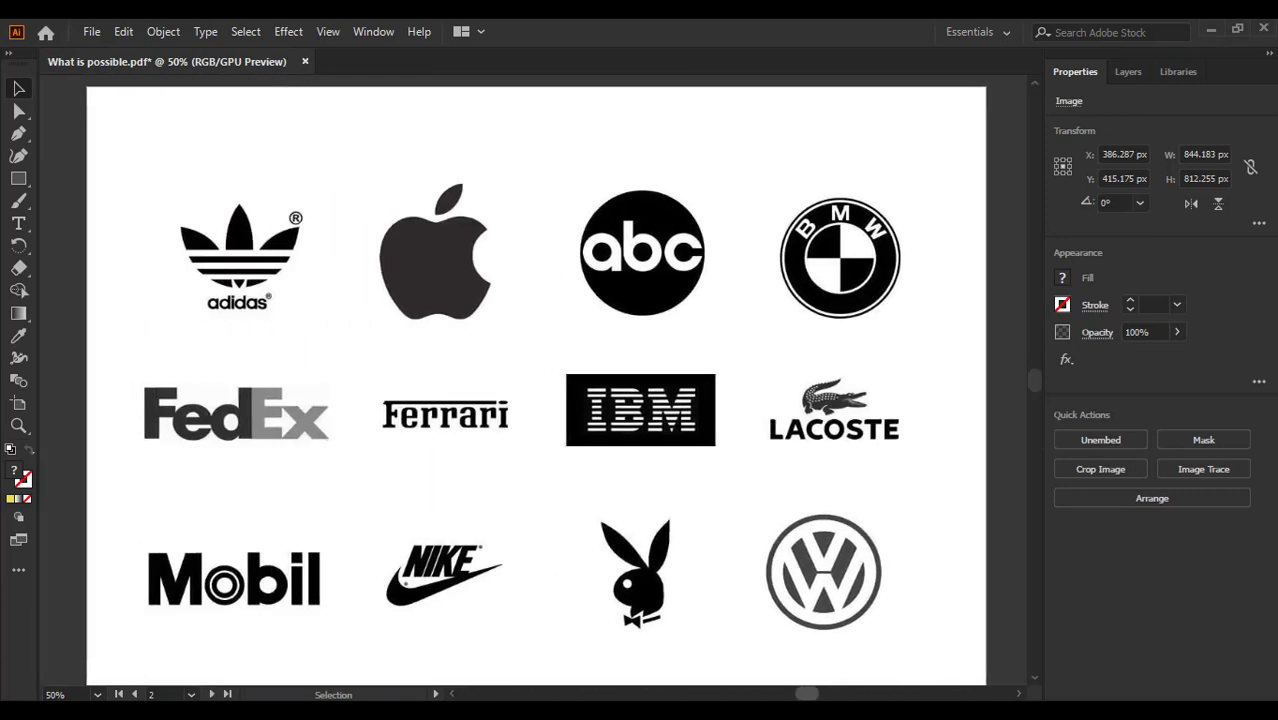
left_click_drag(806, 693, 728, 693)
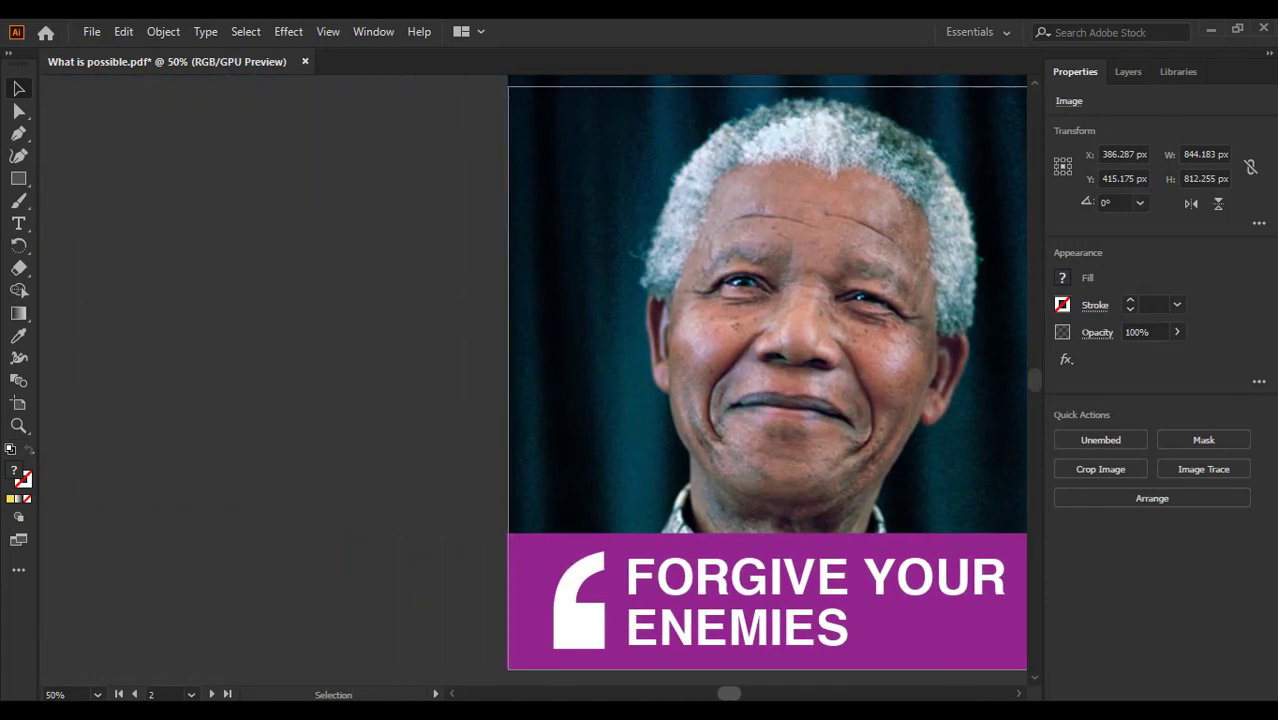
scroll(533, 381, "right", 4)
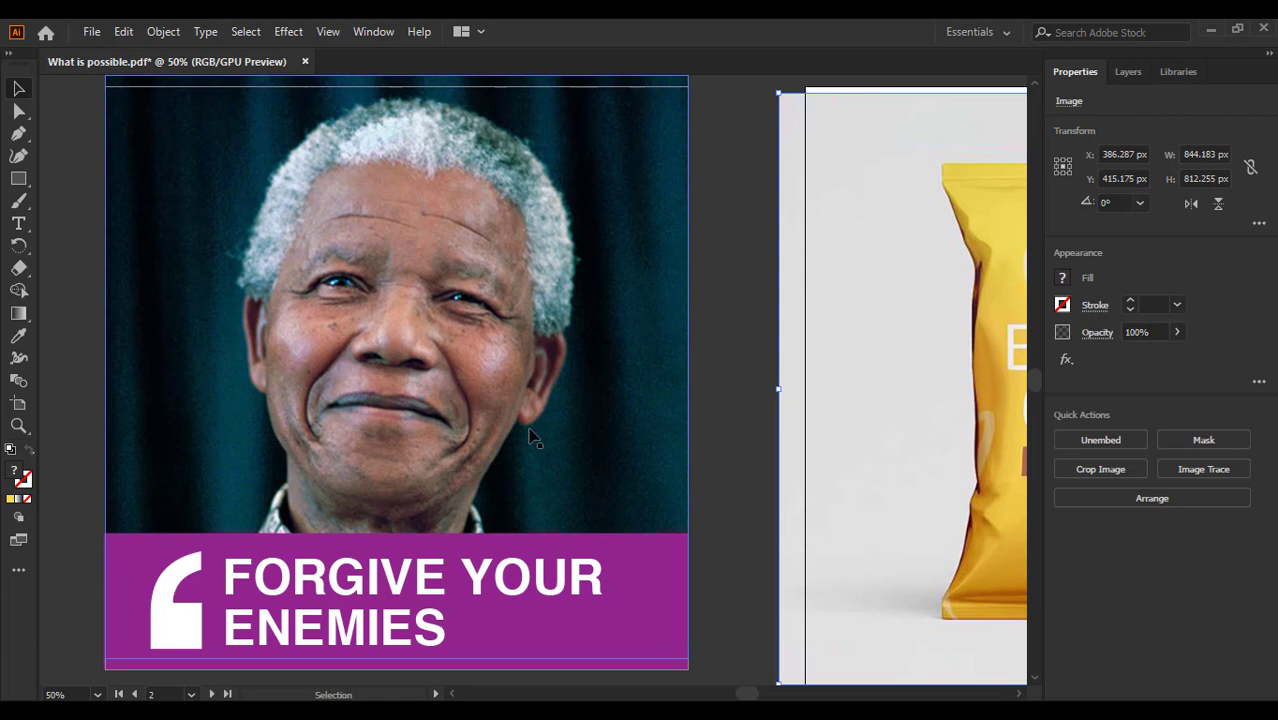
scroll(260, 327, "down", 3)
scroll(258, 390, "up", 2)
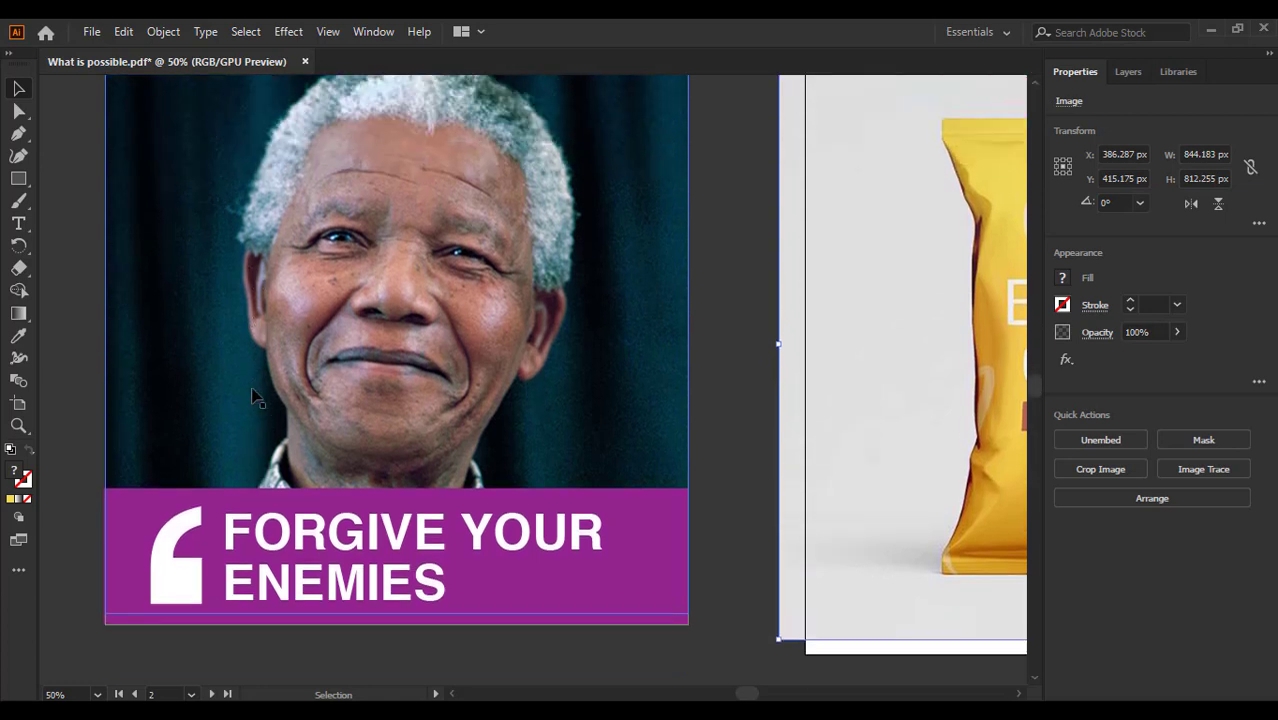
scroll(253, 397, "up", 1)
scroll(246, 277, "up", 2)
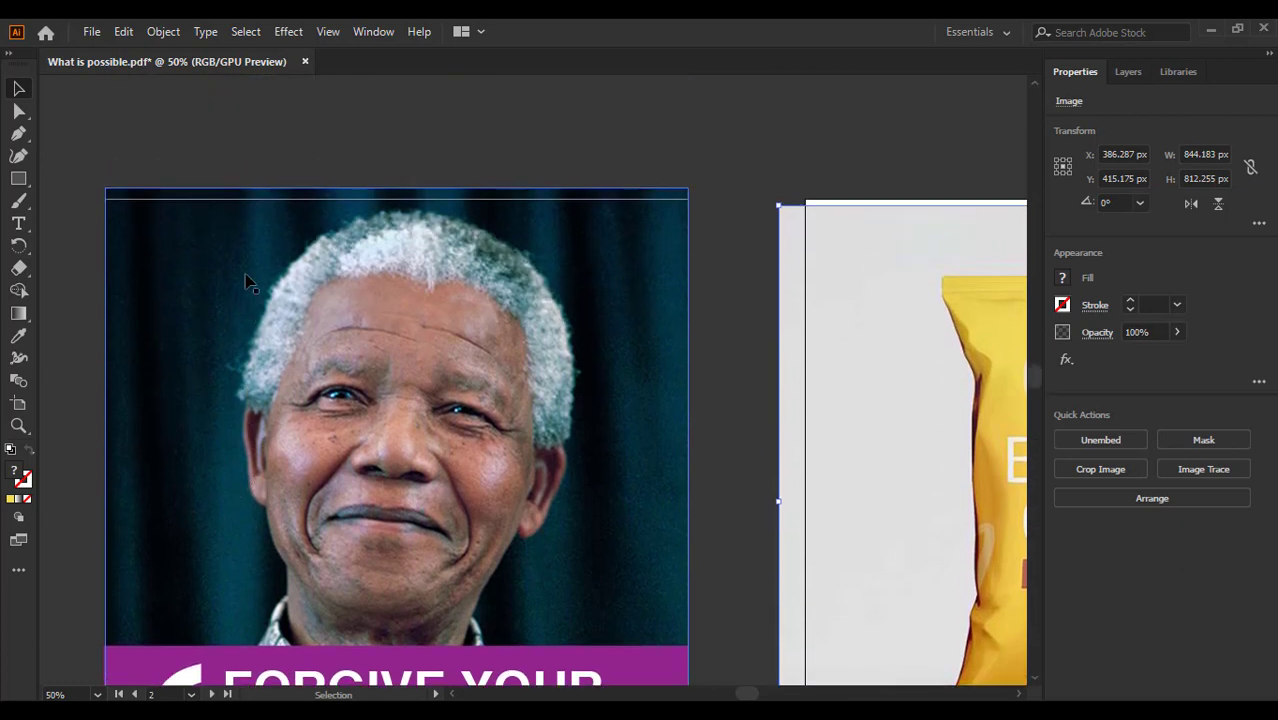
scroll(400, 260, "down", 2)
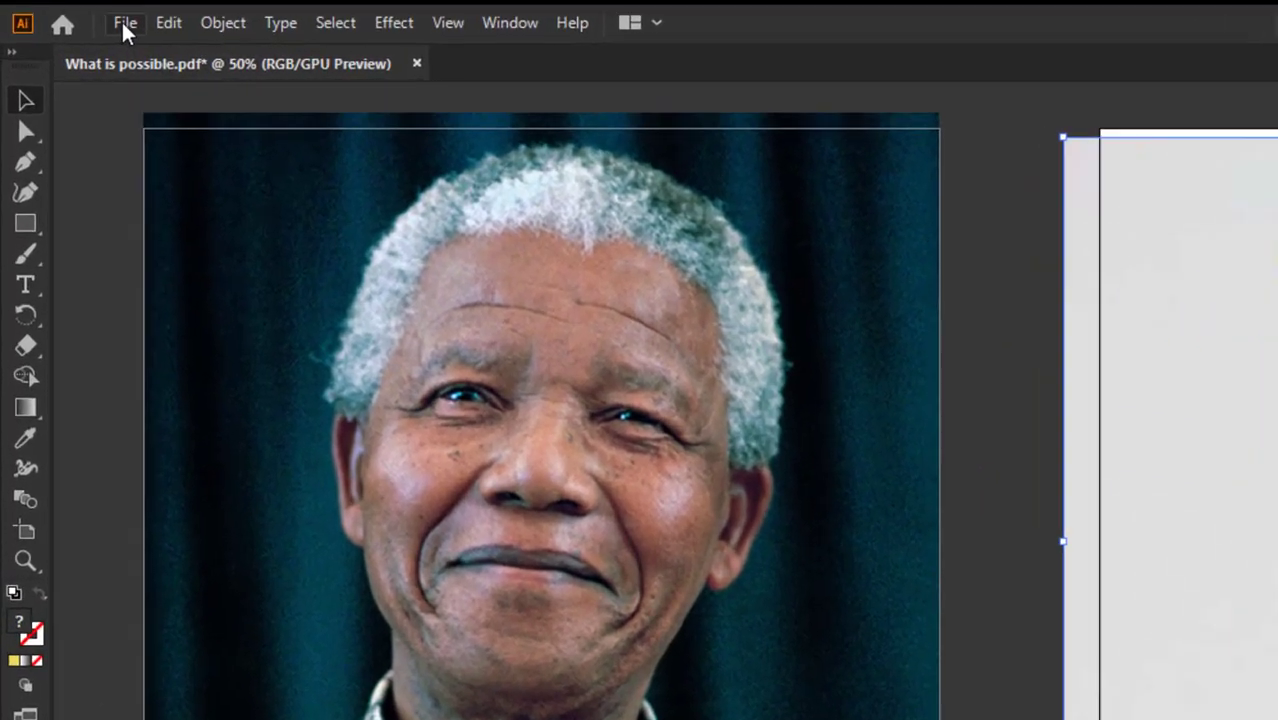
Start a new document and review the recently used document sizes.
left_click(91, 31)
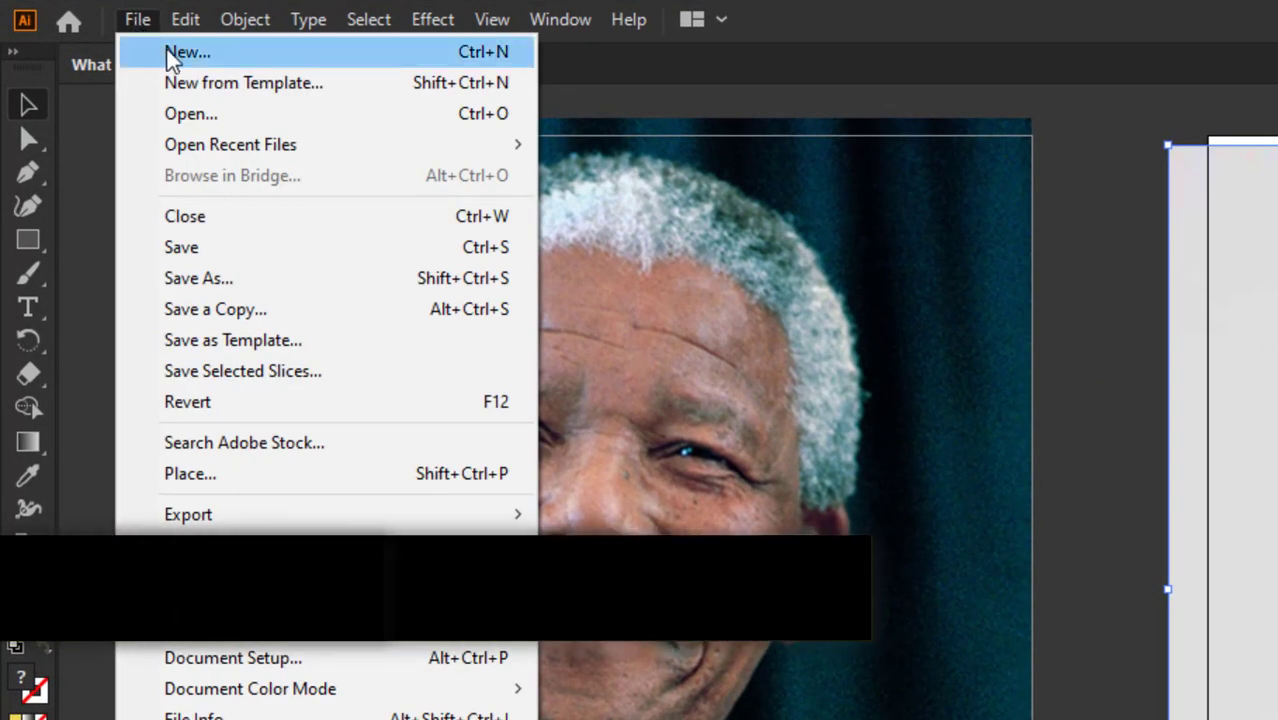
left_click(172, 58)
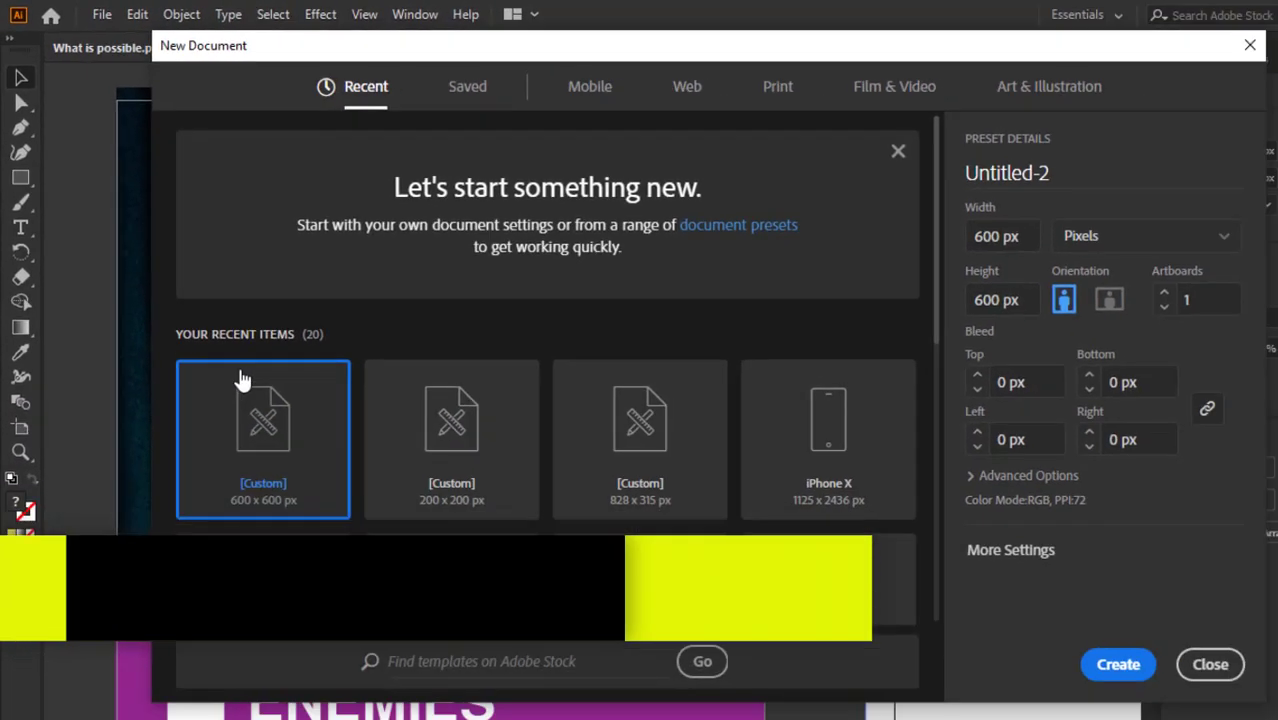
scroll(311, 297, "down", 1)
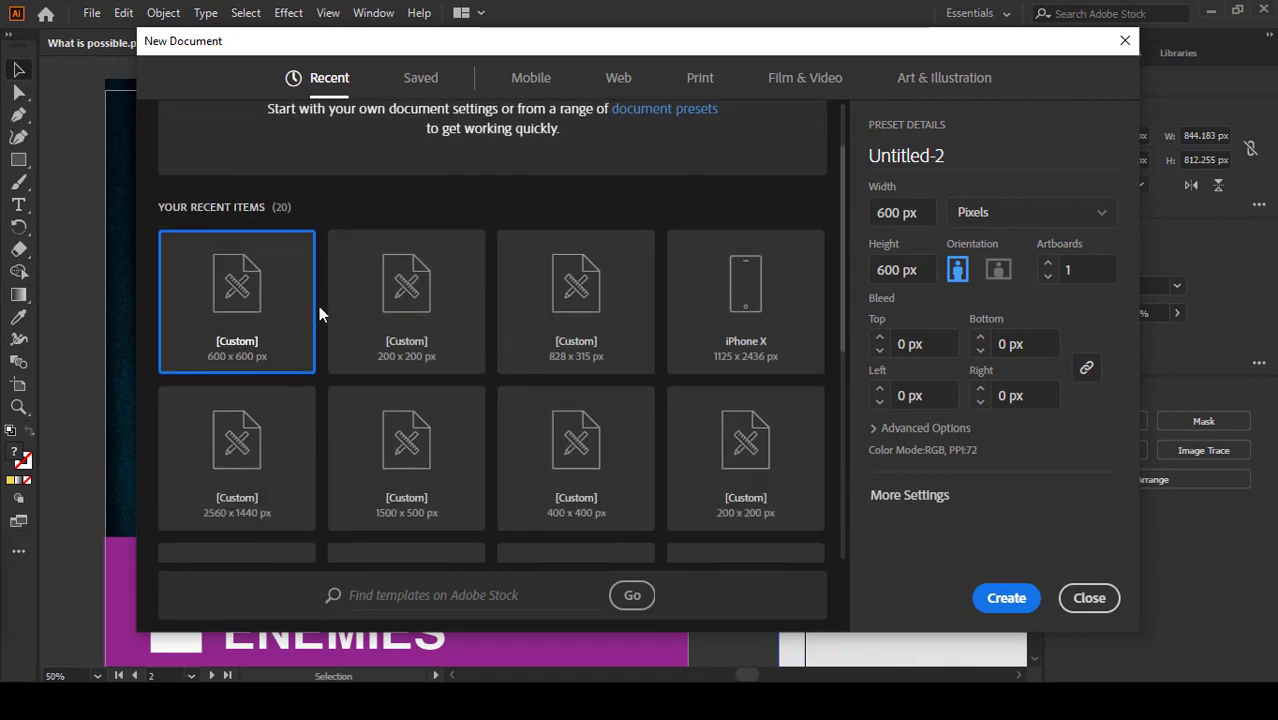
scroll(400, 340, "down", 5)
scroll(679, 424, "up", 1)
scroll(679, 424, "up", 5)
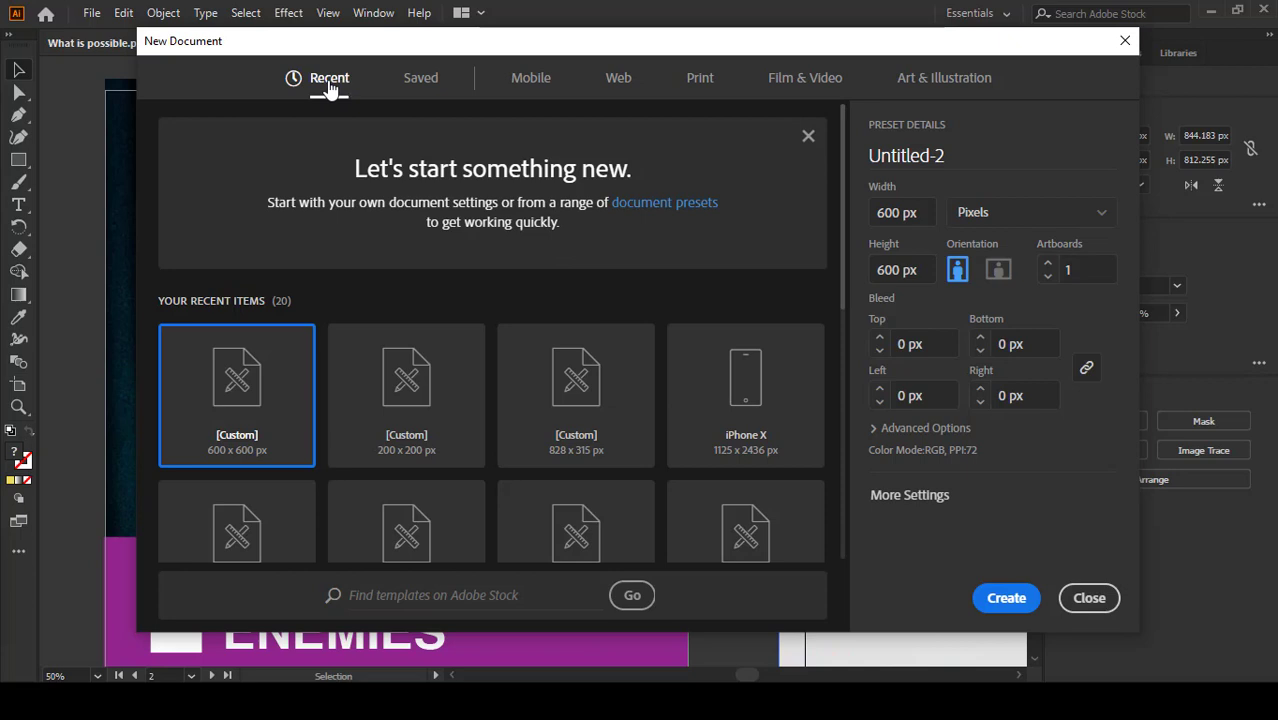
scroll(365, 183, "down", 5)
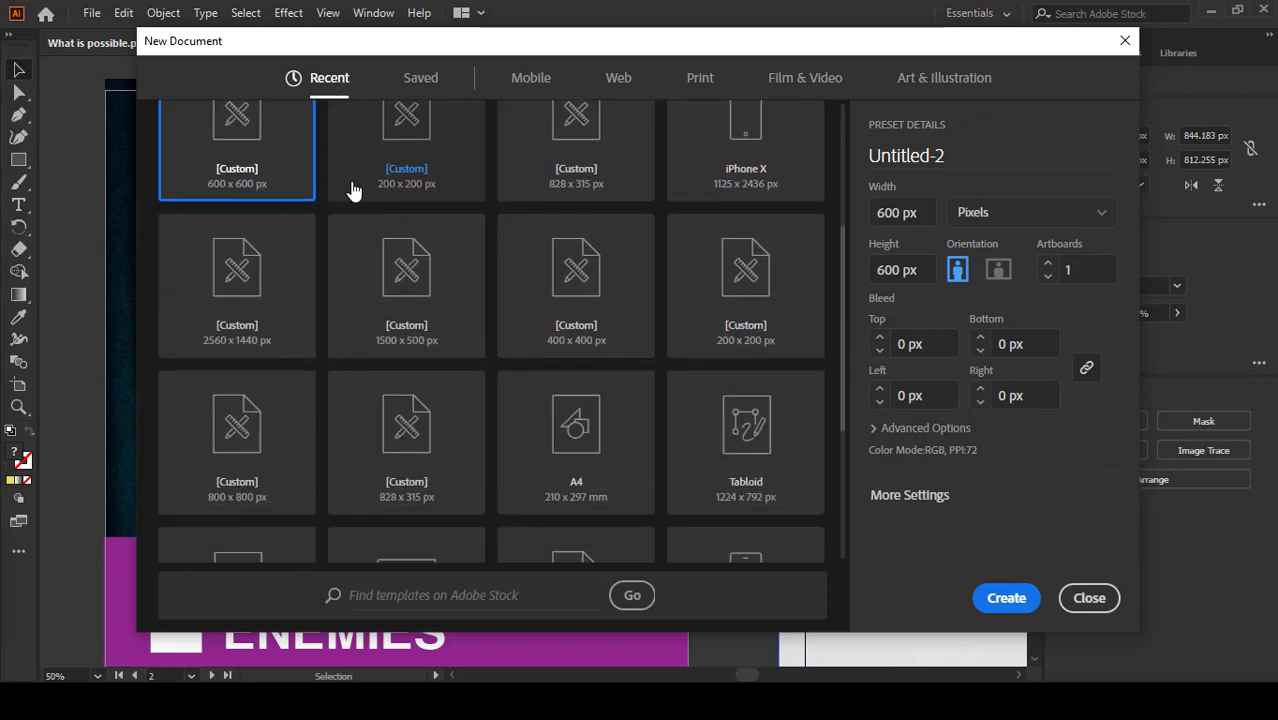
scroll(476, 322, "up", 5)
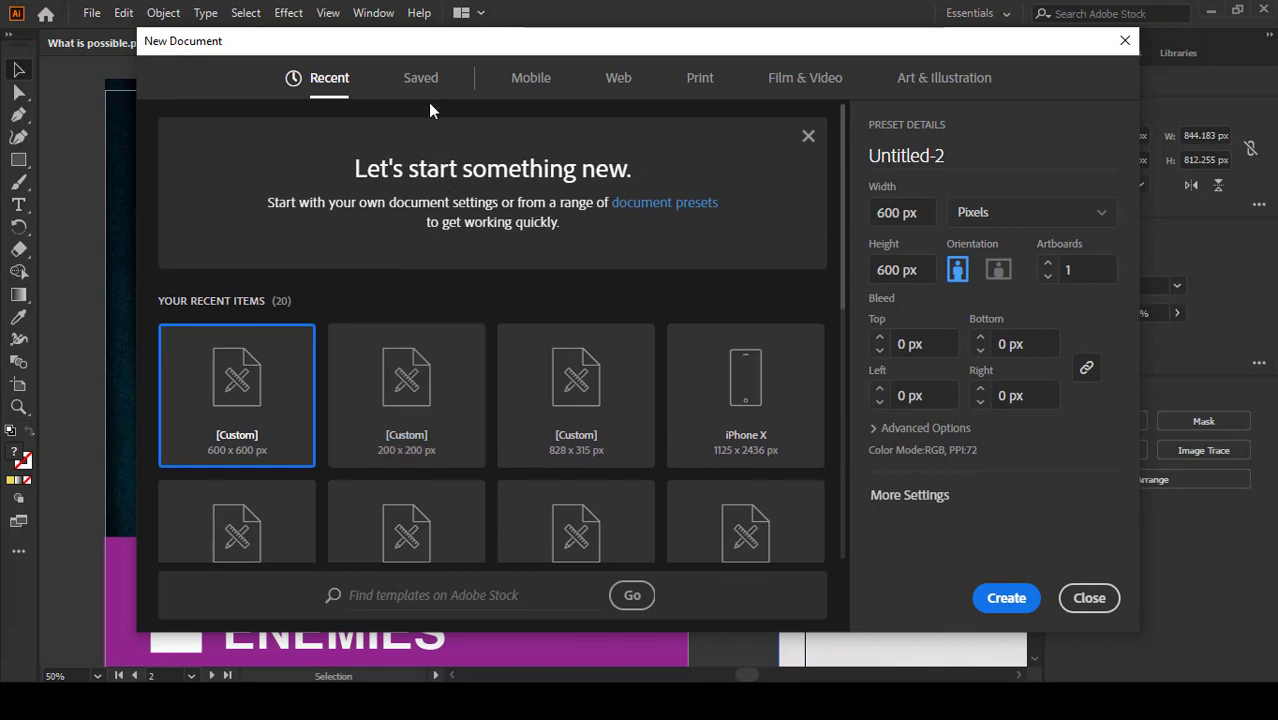
Check the saved templates and examine the blank document presets for mobile devices.
left_click(424, 82)
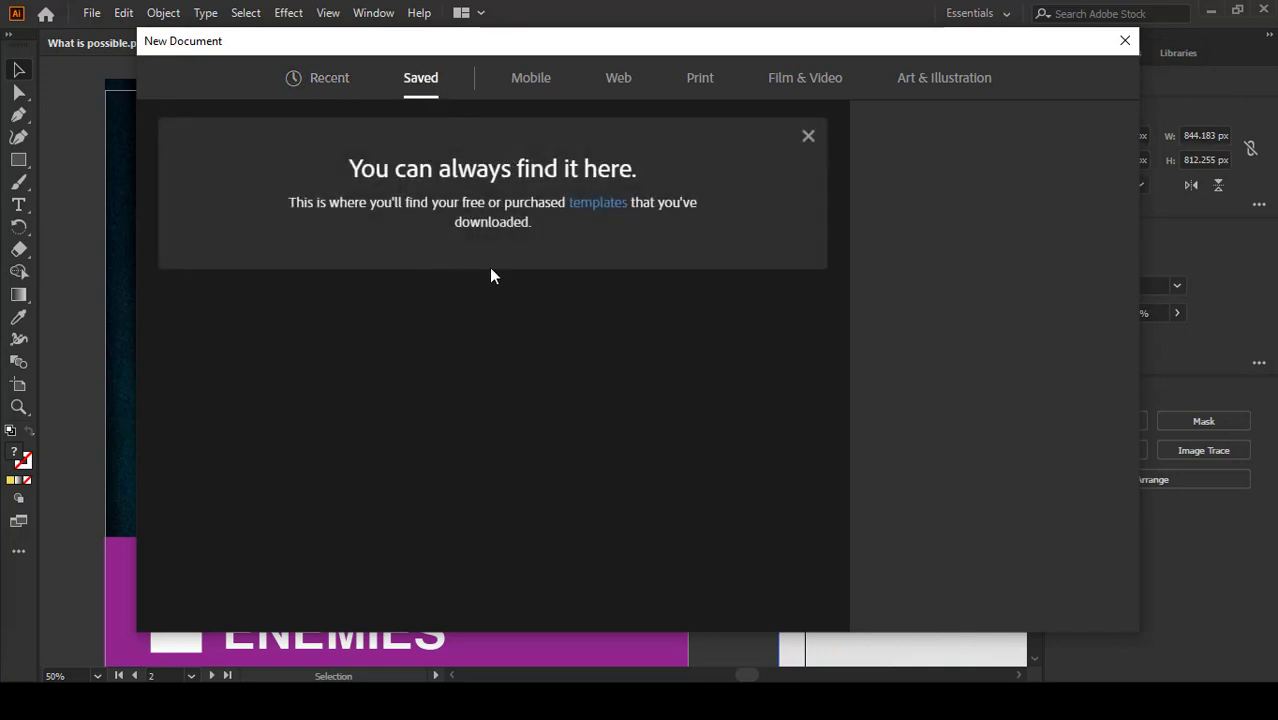
left_click(534, 85)
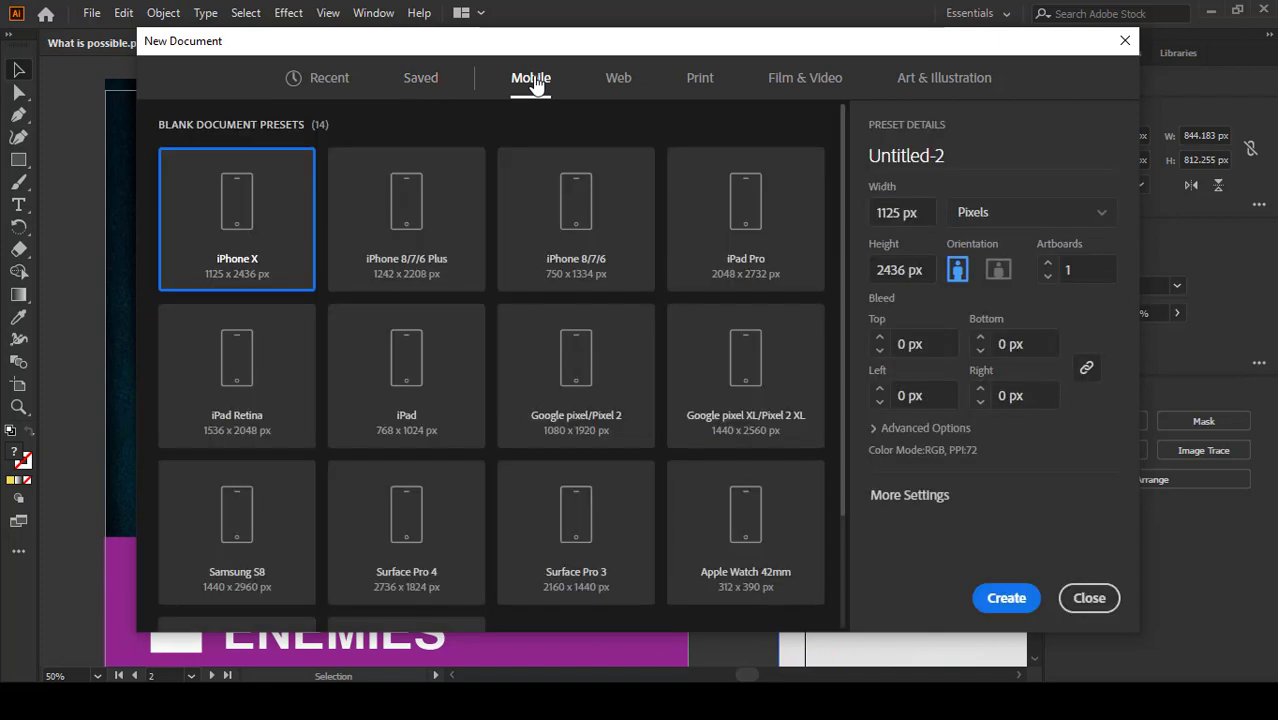
scroll(486, 190, "down", 2)
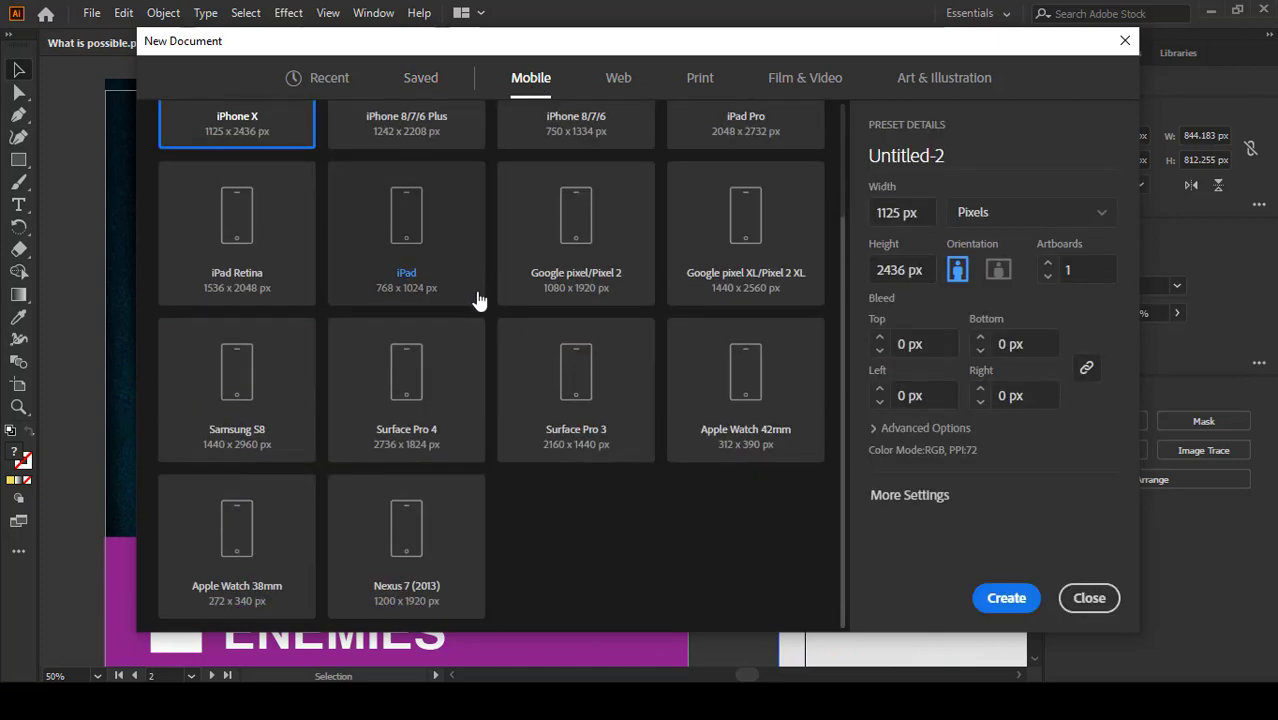
scroll(514, 362, "up", 2)
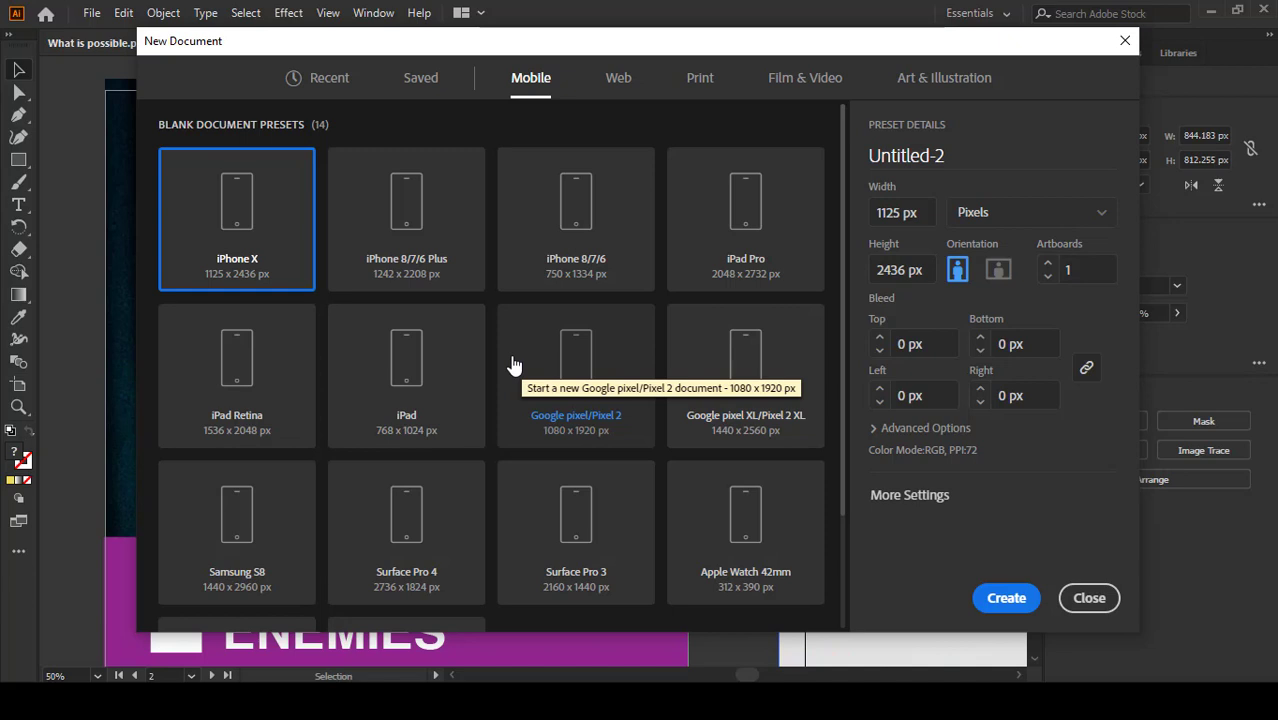
scroll(592, 303, "down", 2)
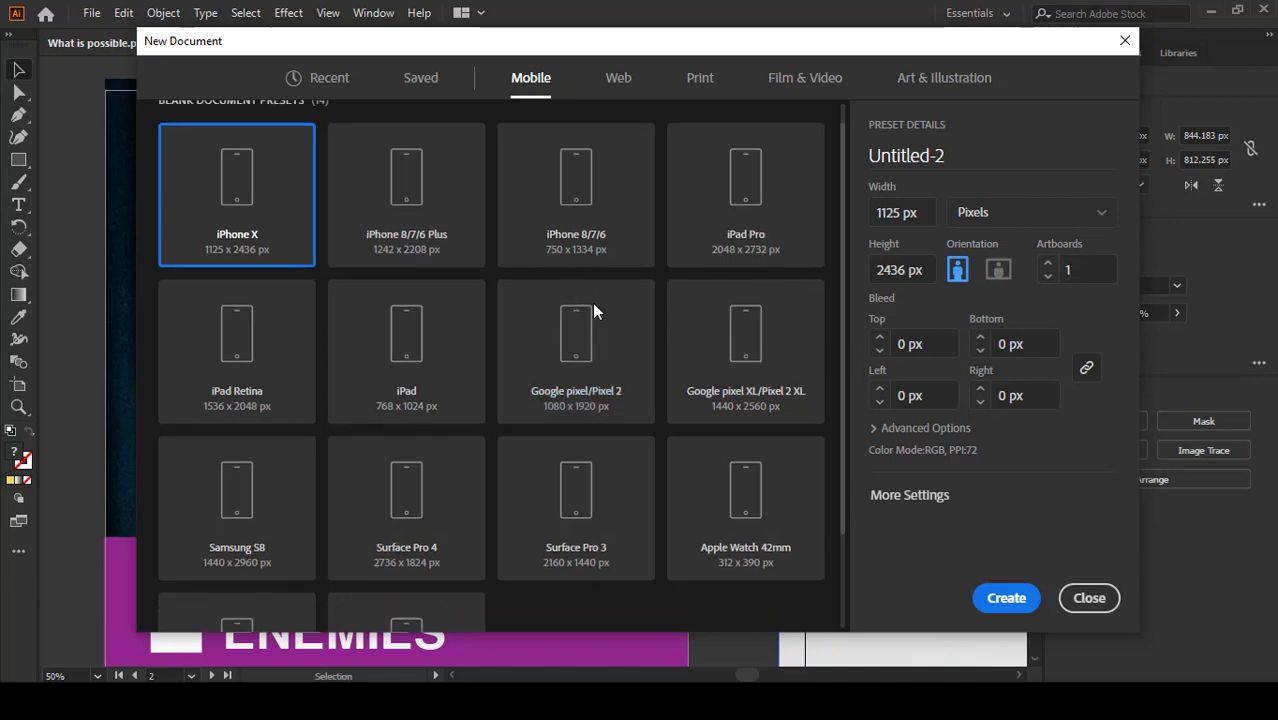
scroll(592, 316, "up", 2)
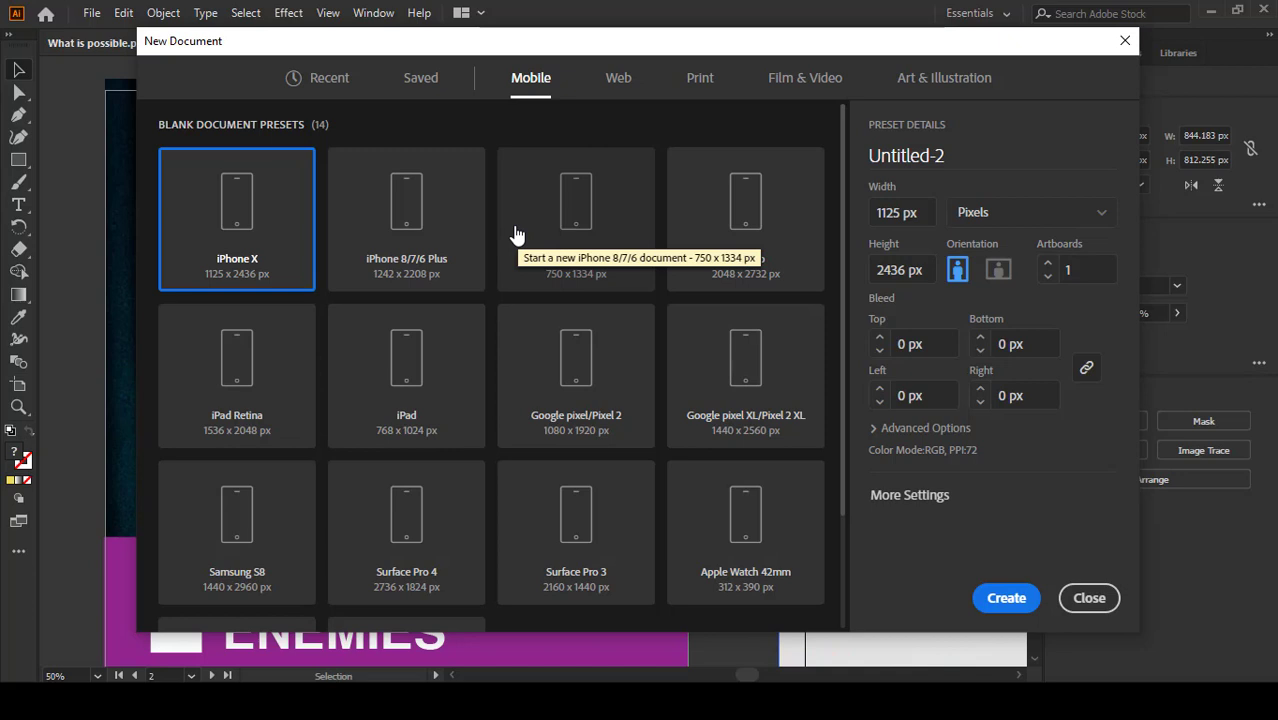
Examine the blank document presets for Web, Print, Film & Video, and Art & Illustration.
left_click(620, 84)
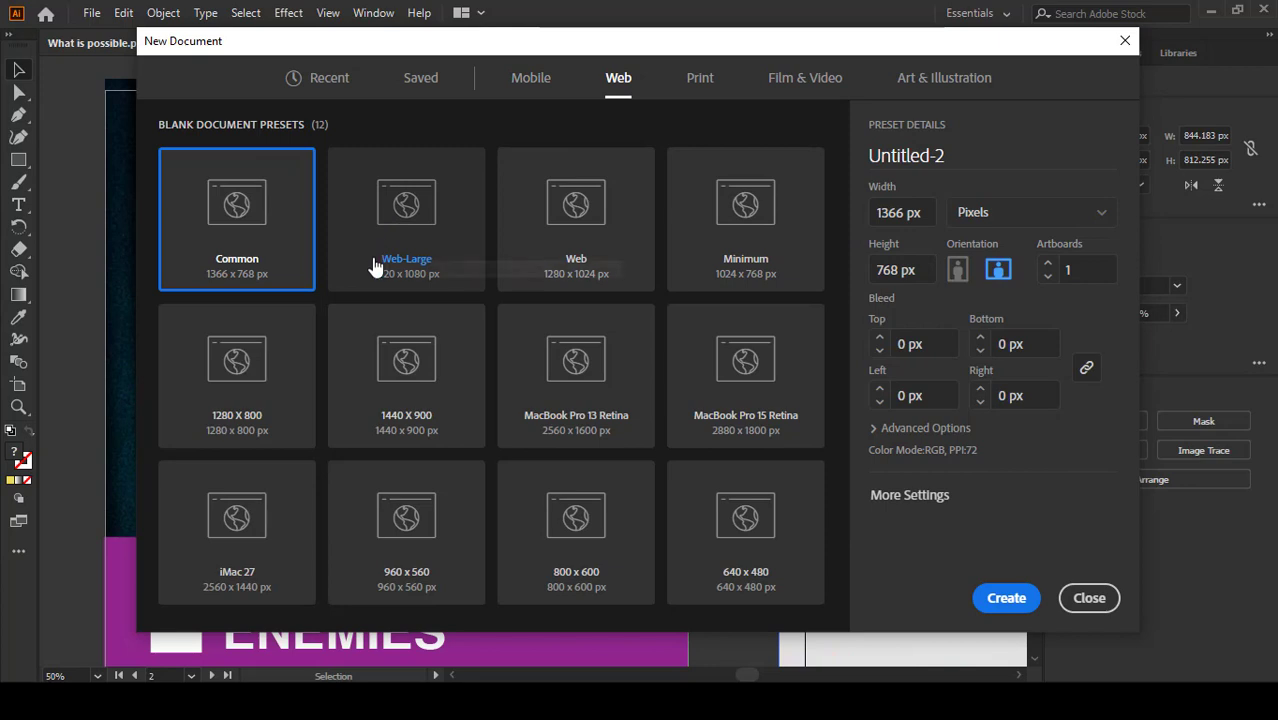
left_click(698, 80)
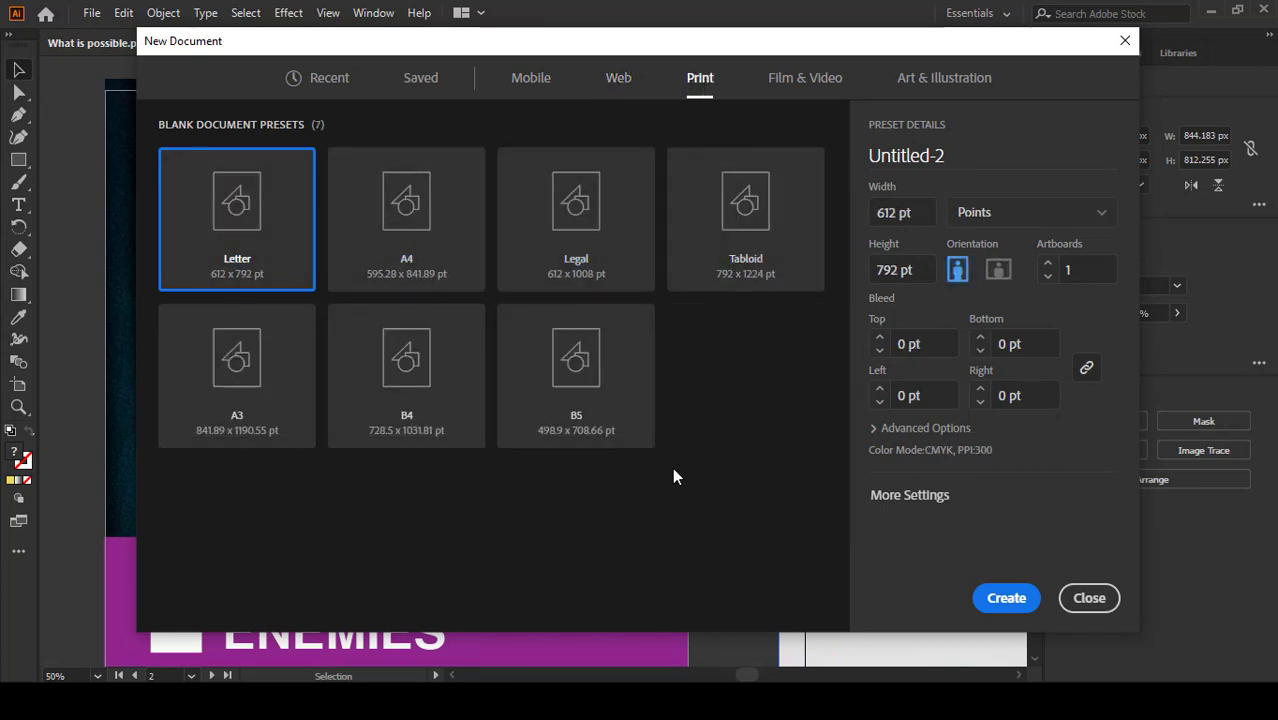
left_click(806, 88)
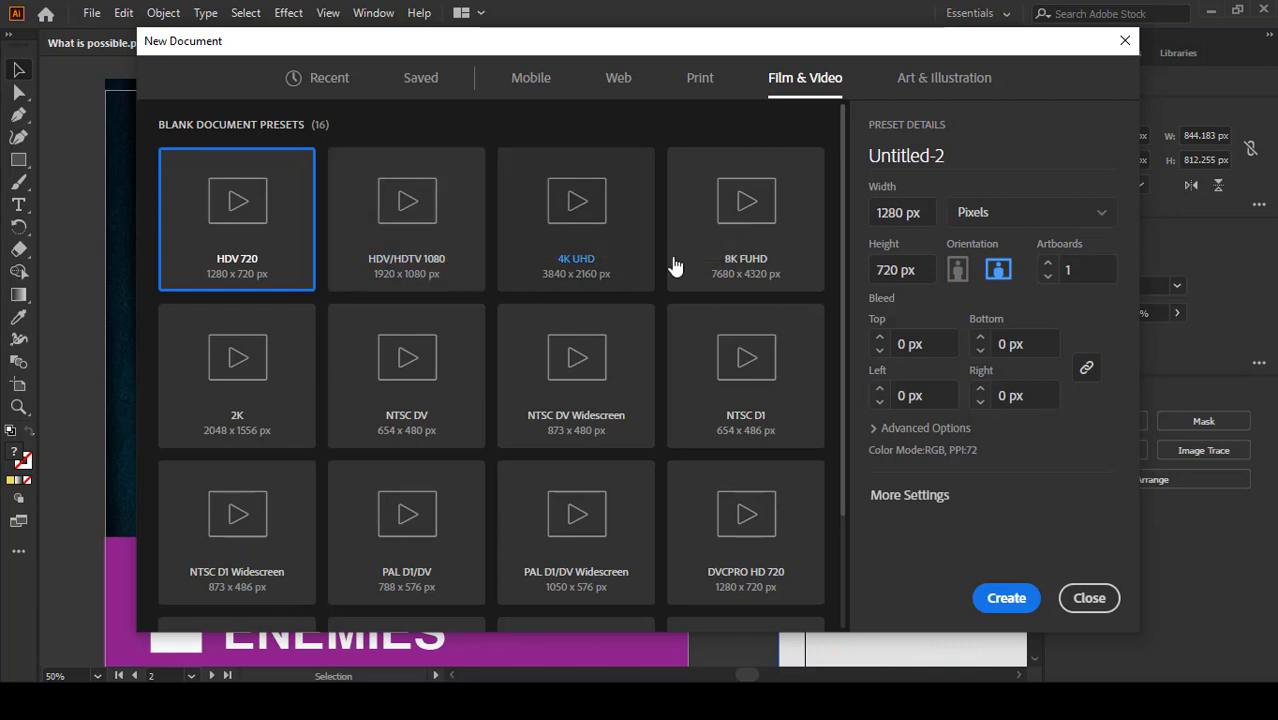
left_click(958, 79)
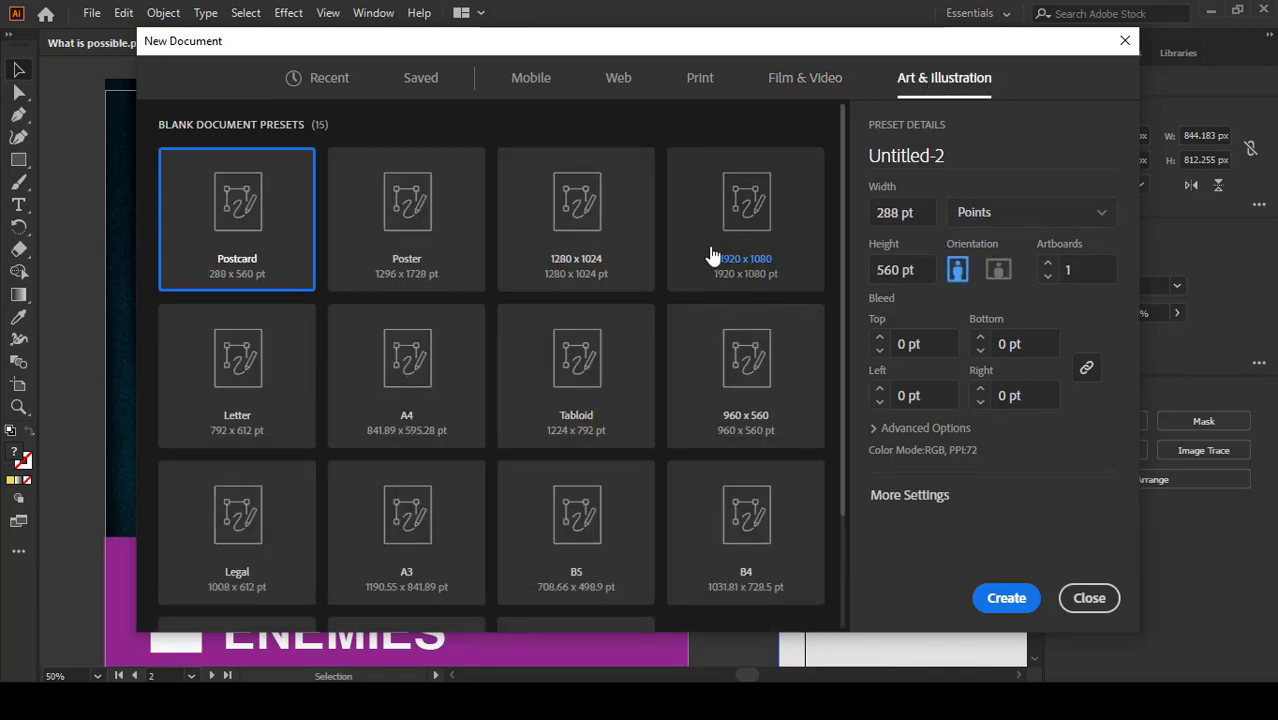
scroll(713, 265, "down", 3)
scroll(685, 440, "up", 3)
Name the new document "Episode".
triple_click(929, 163)
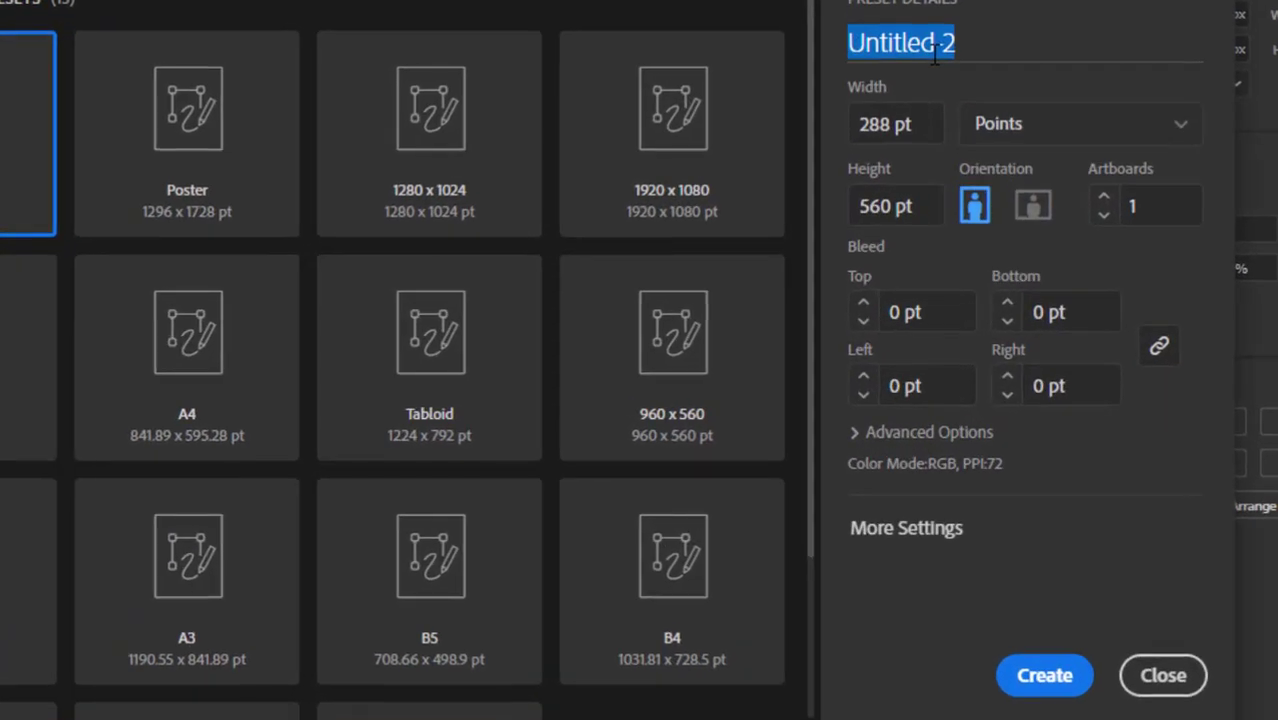
type("Epidos")
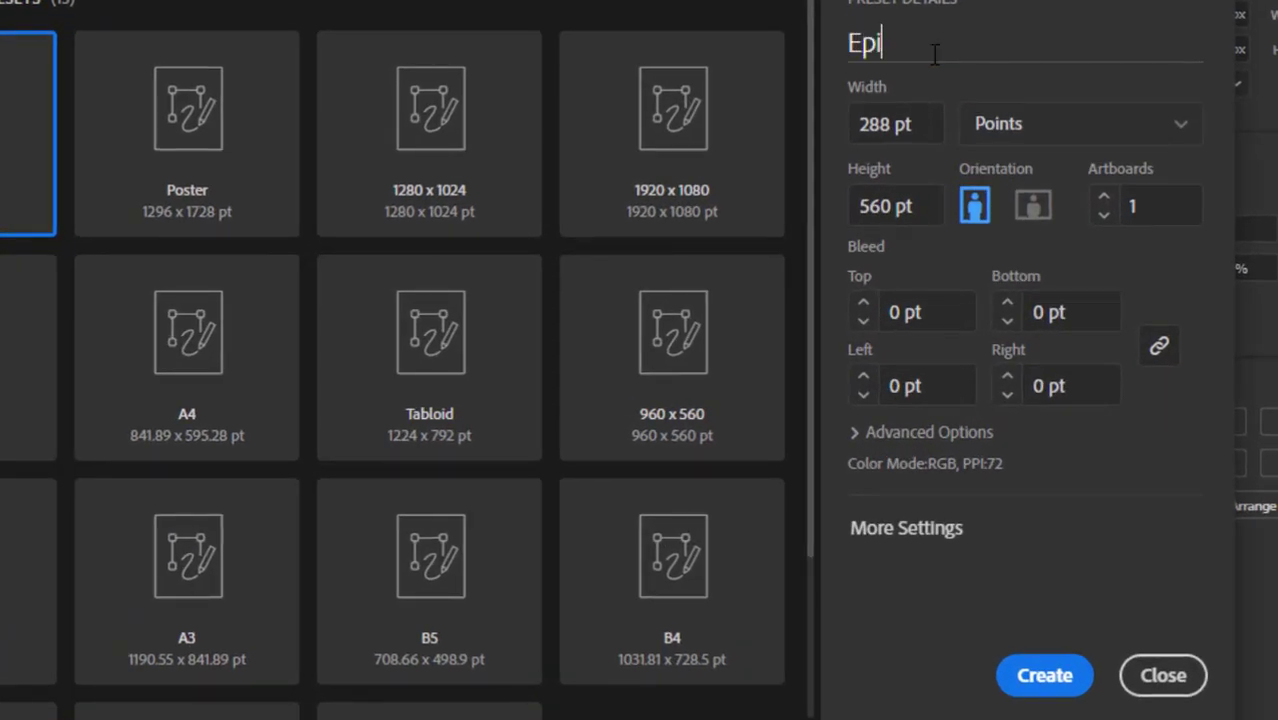
key("BackSpace")
key("BackSpace")
key("BackSpace")
type("sode")
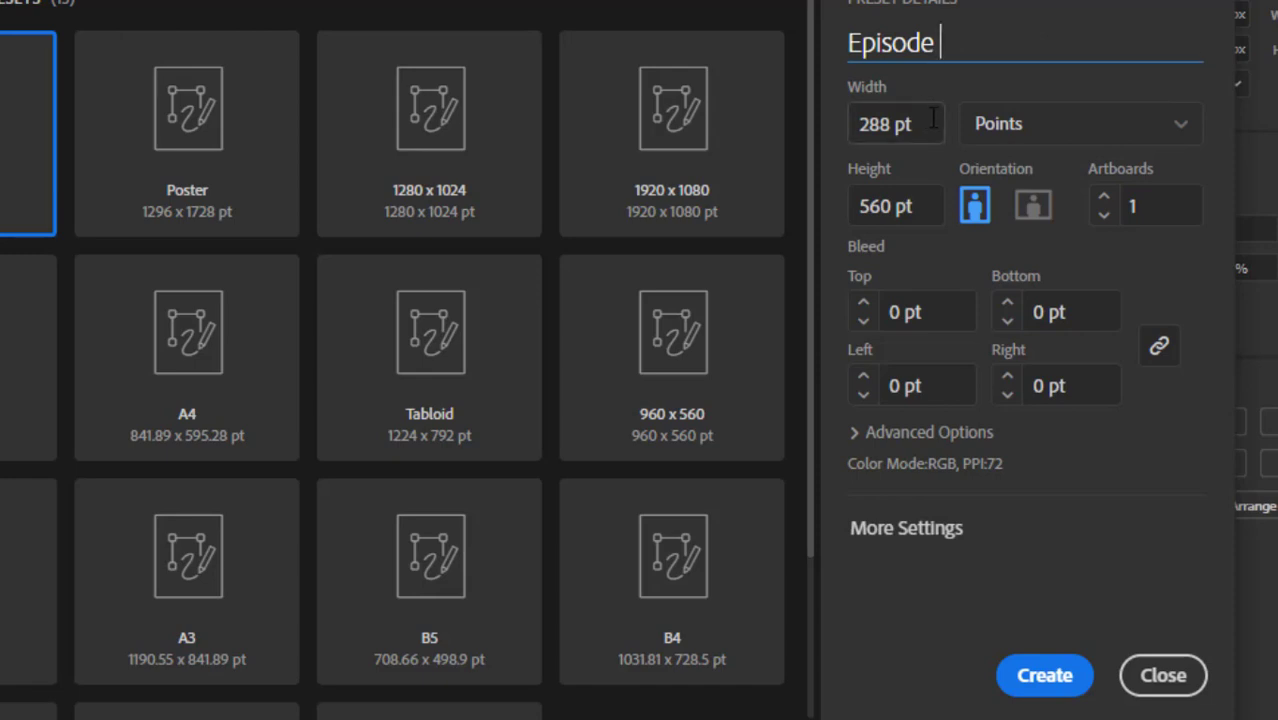
Switch the document units to Pixels and set the size to 1920 px wide by 1080 px high.
left_click(1189, 137)
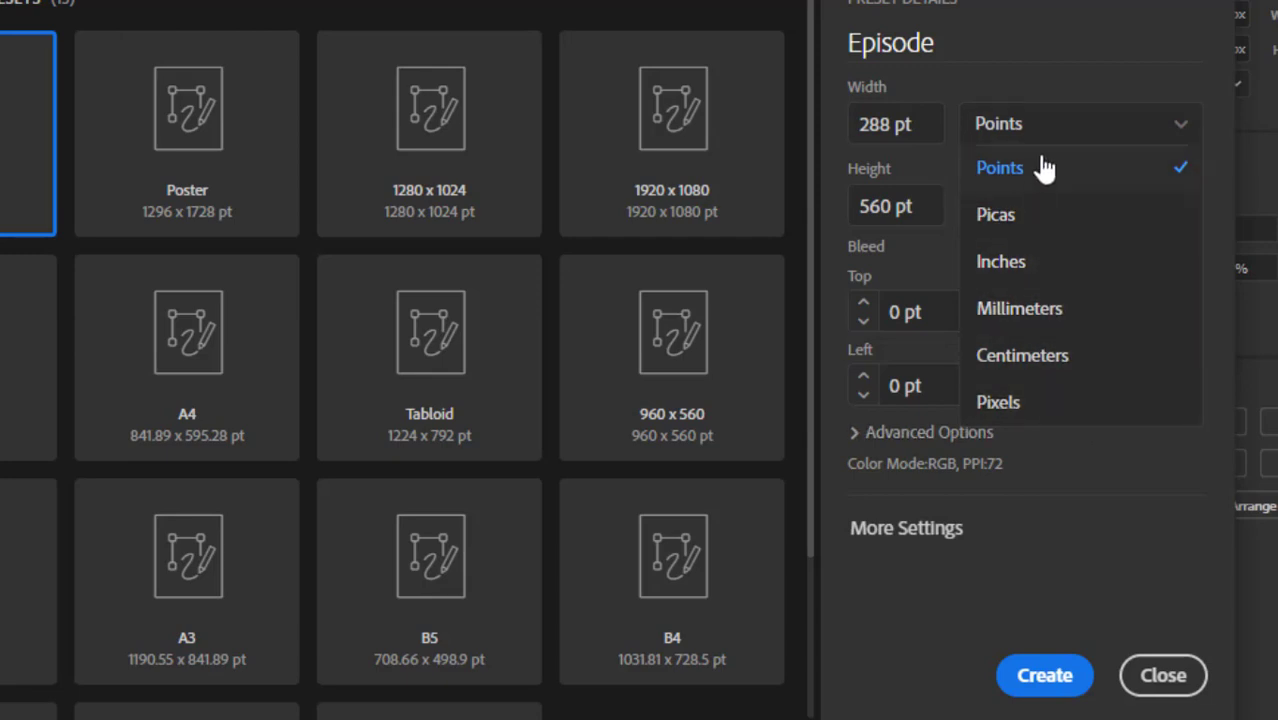
left_click(998, 405)
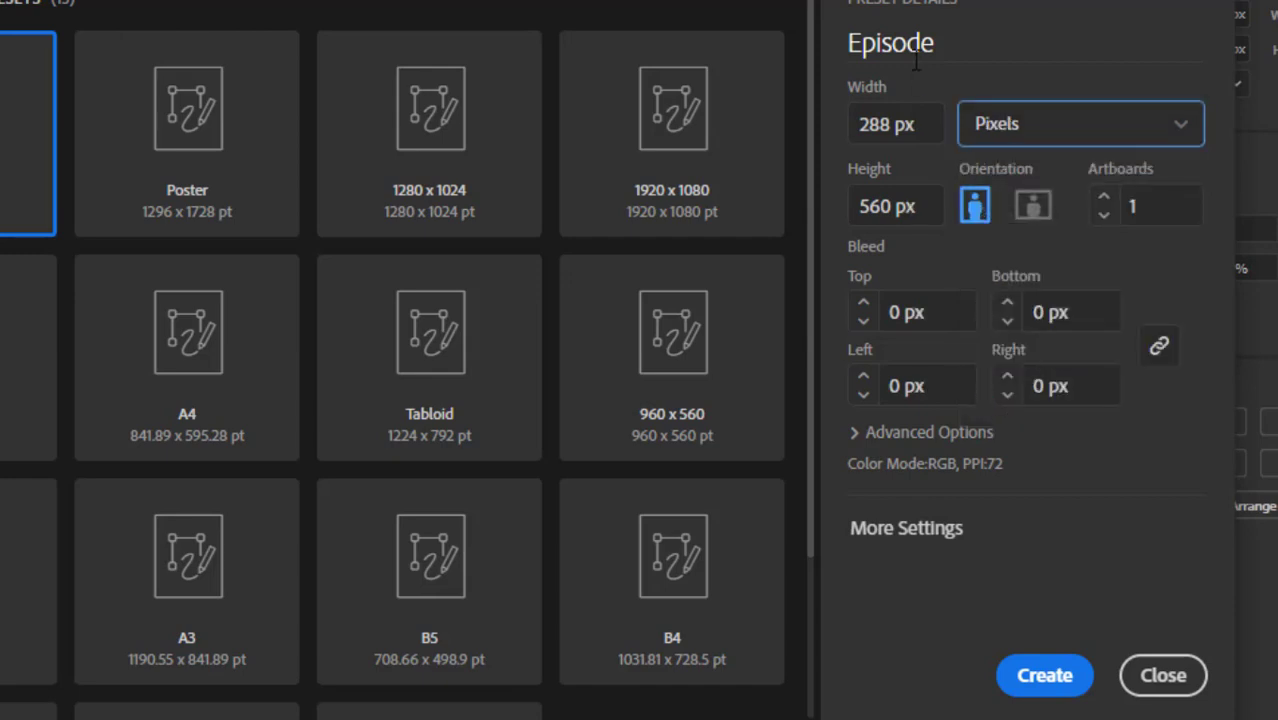
left_click(925, 112)
type("600")
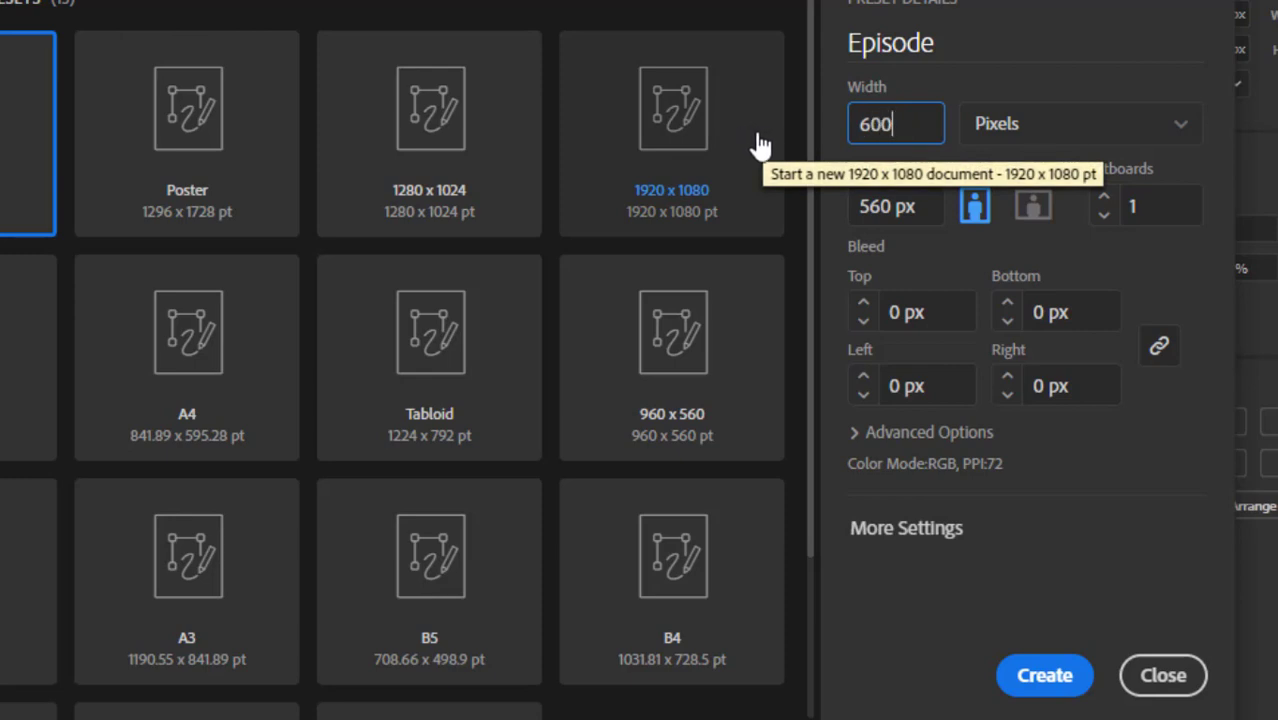
left_click_drag(910, 125, 817, 126)
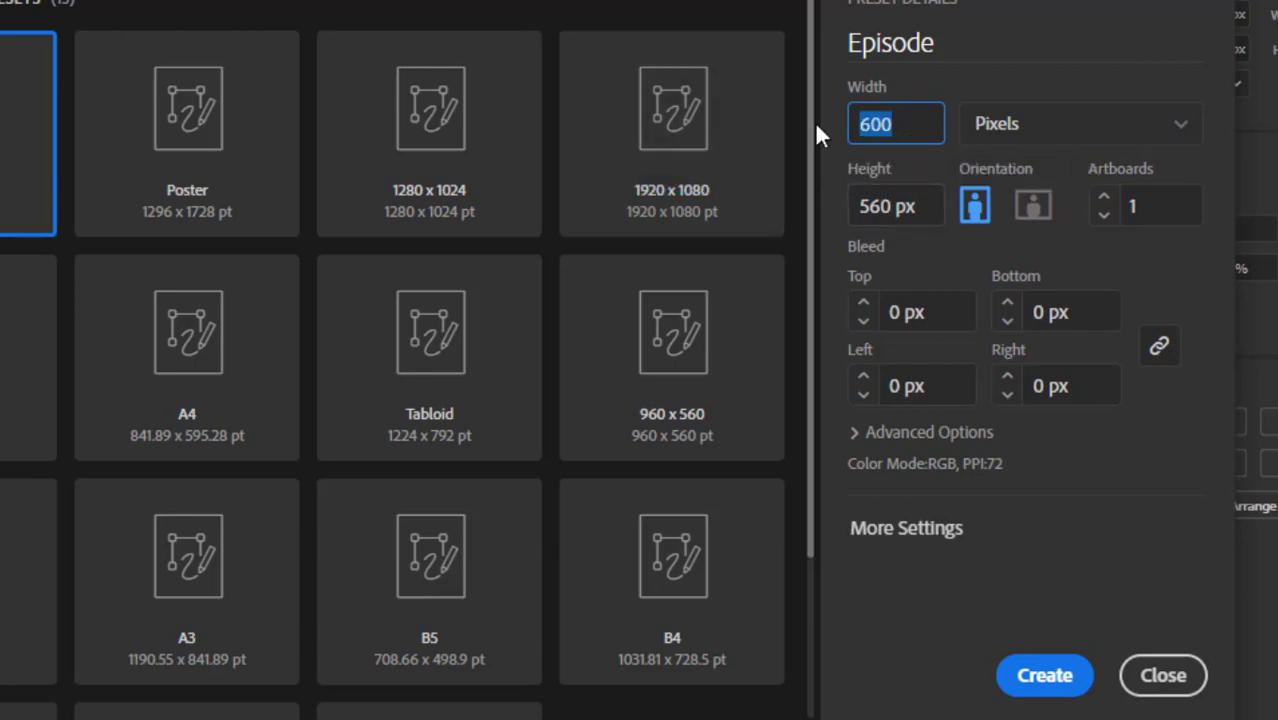
type("1920")
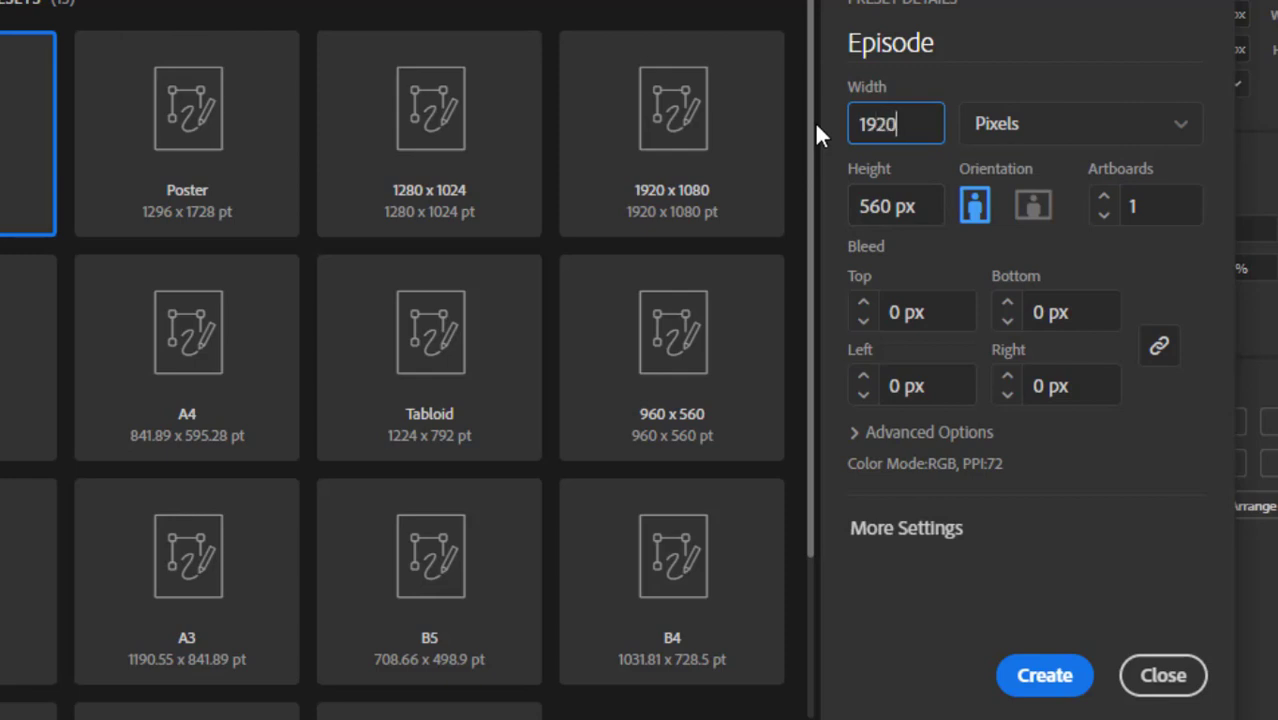
key("Tab")
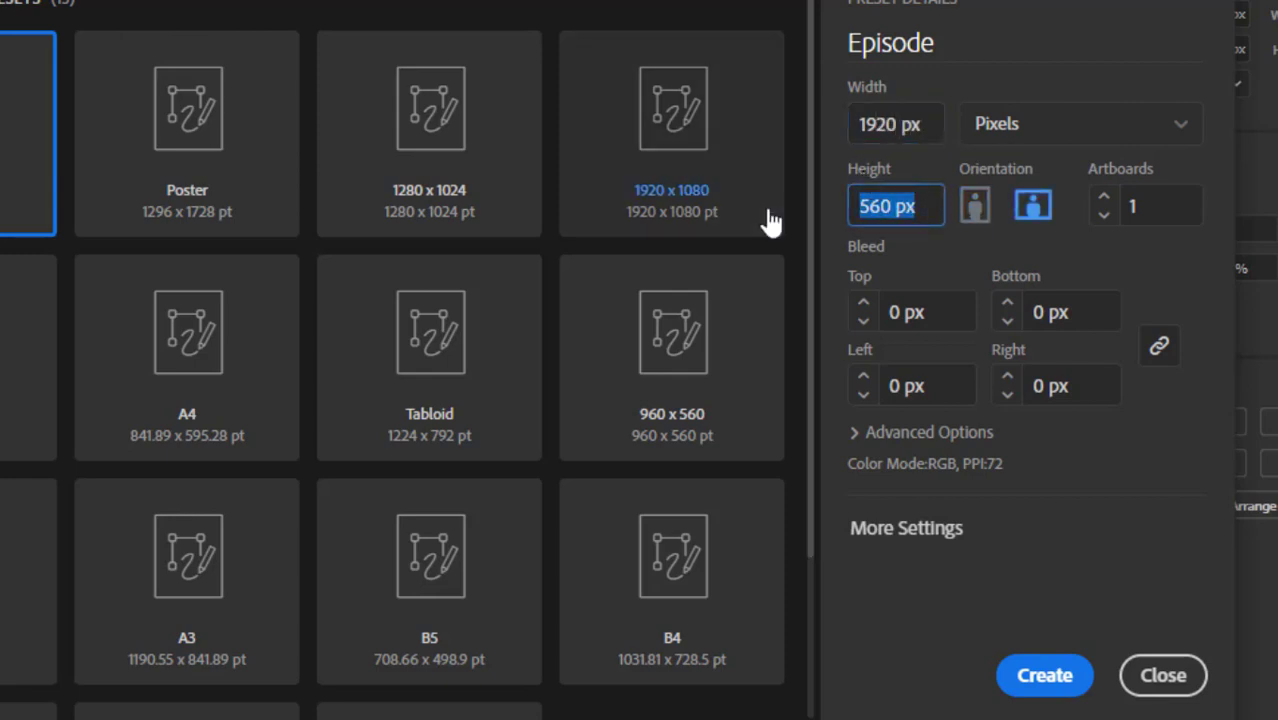
type("1080")
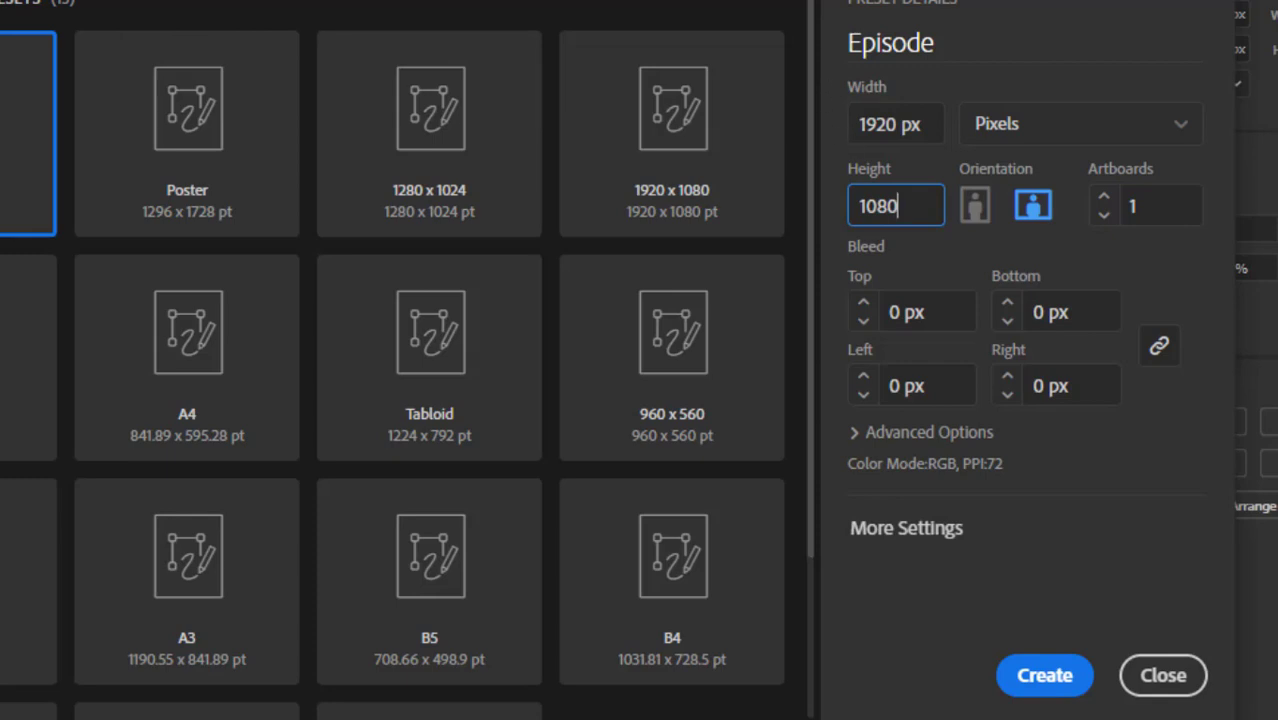
Try portrait orientation, return to landscape, and create the document.
left_click(976, 212)
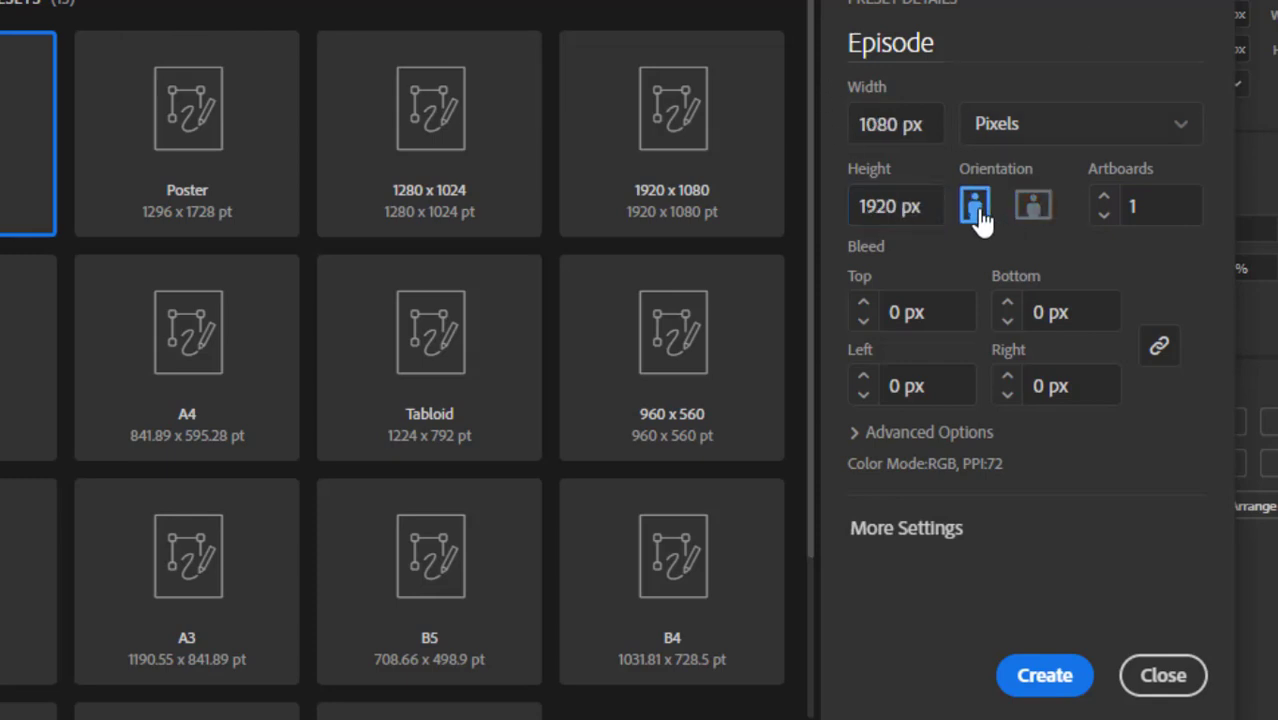
left_click(1033, 207)
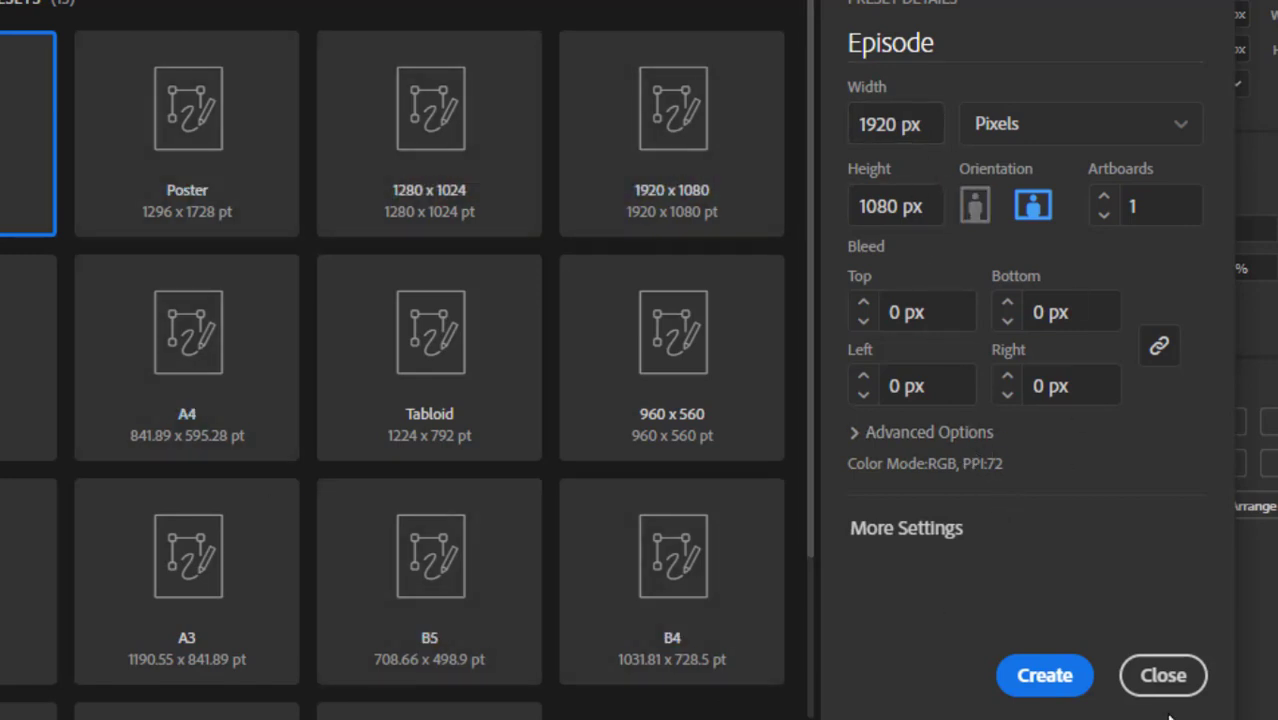
left_click(1043, 678)
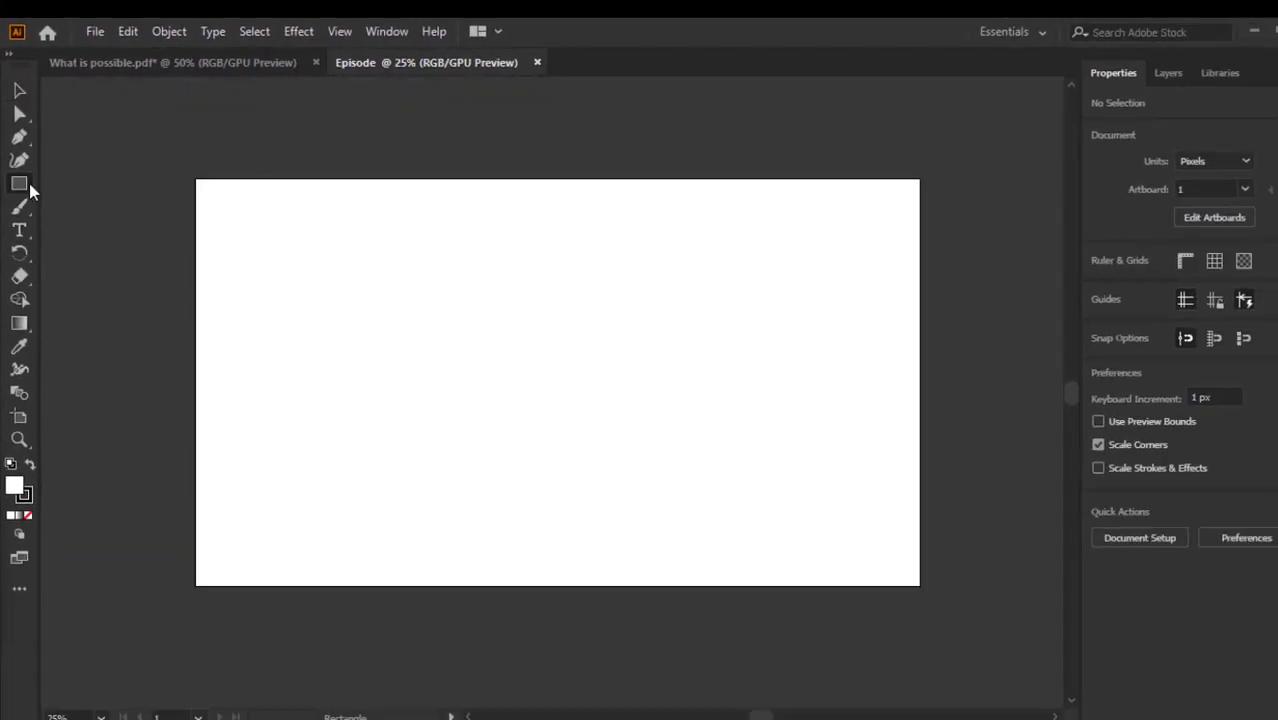
Draw a square about 402 px wide in the left half of the artboard and fill it with red.
left_click_drag(334, 268, 485, 419)
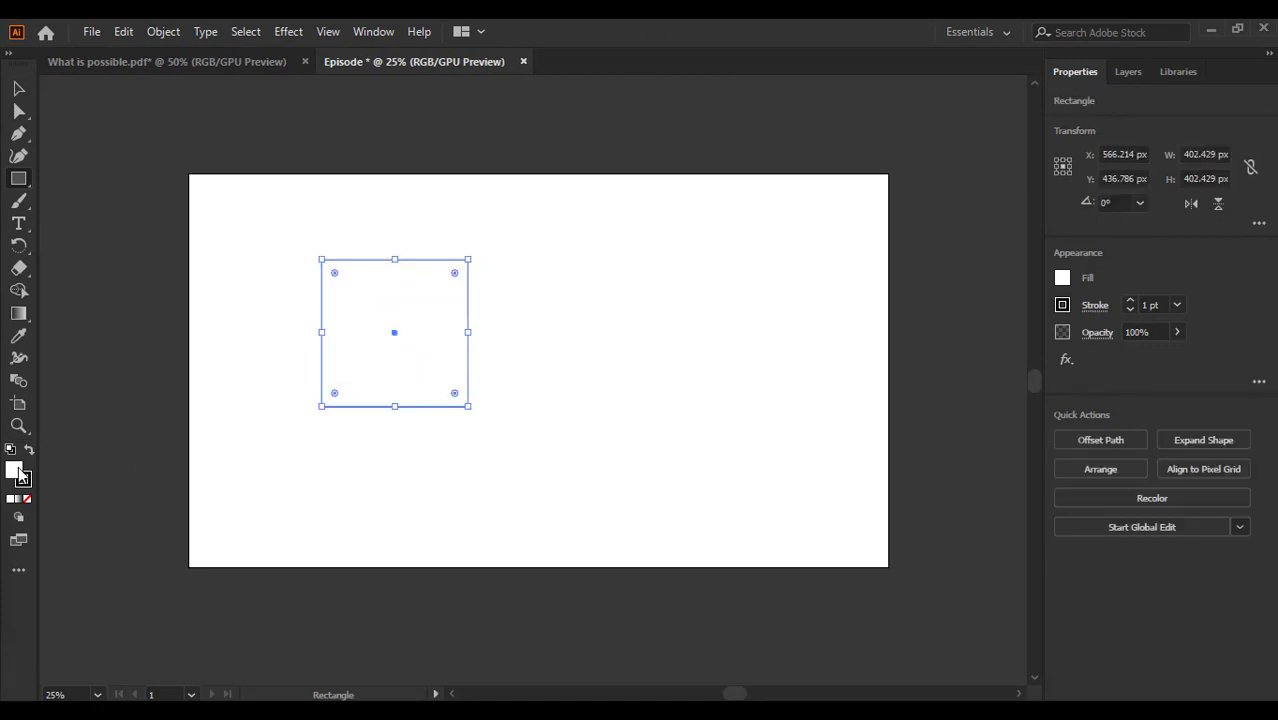
double_click(19, 472)
left_click(870, 306)
left_click(1141, 243)
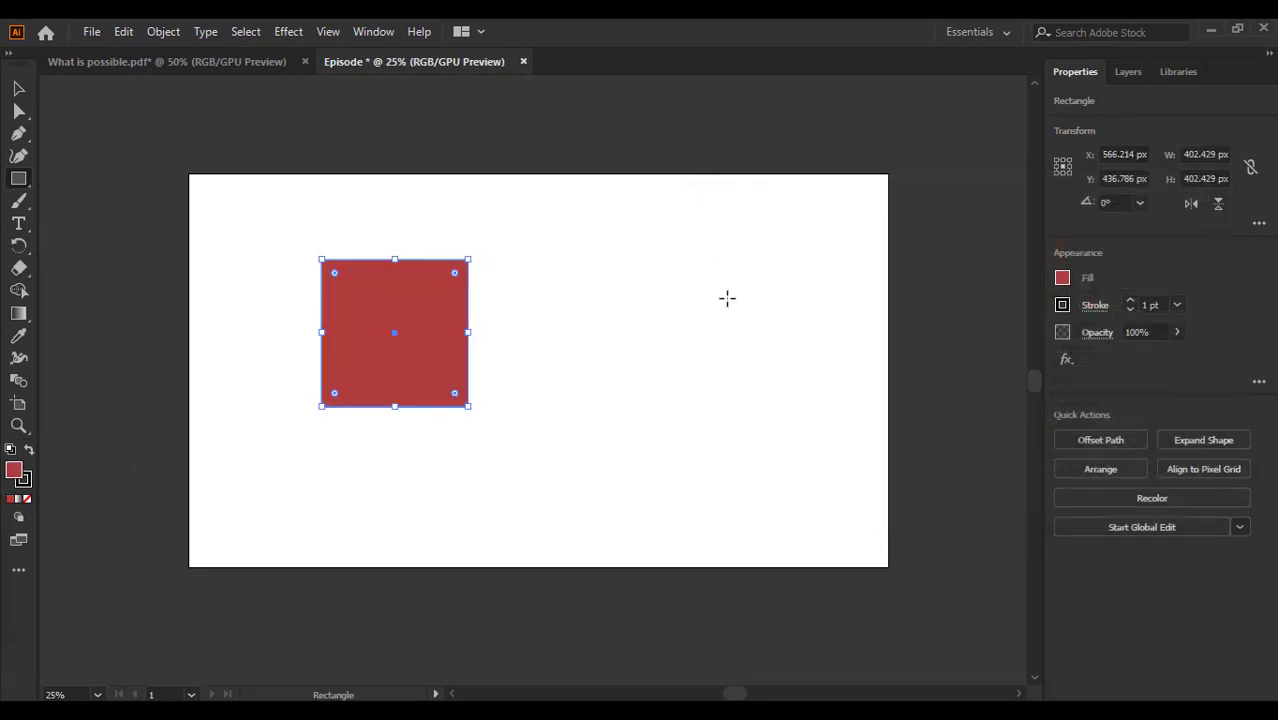
Select the red square with the Selection tool and move it slightly right and up, leaving it deselected.
left_click(18, 89)
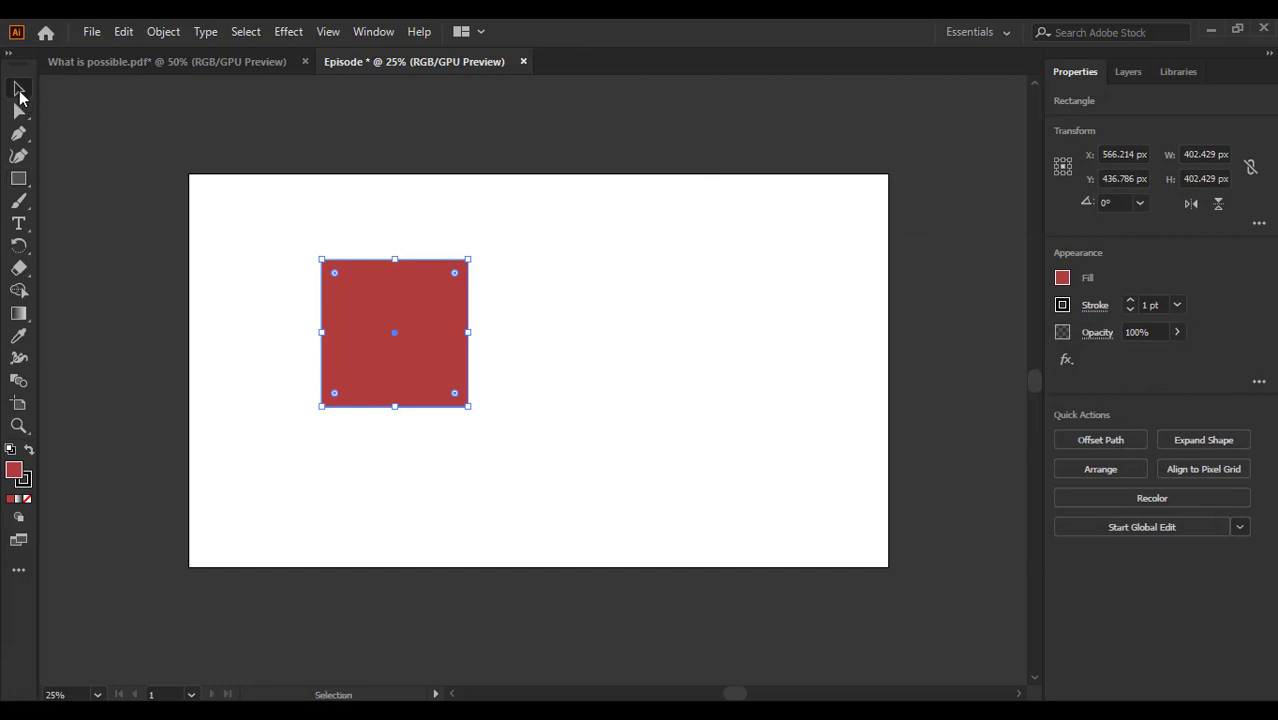
left_click(563, 295)
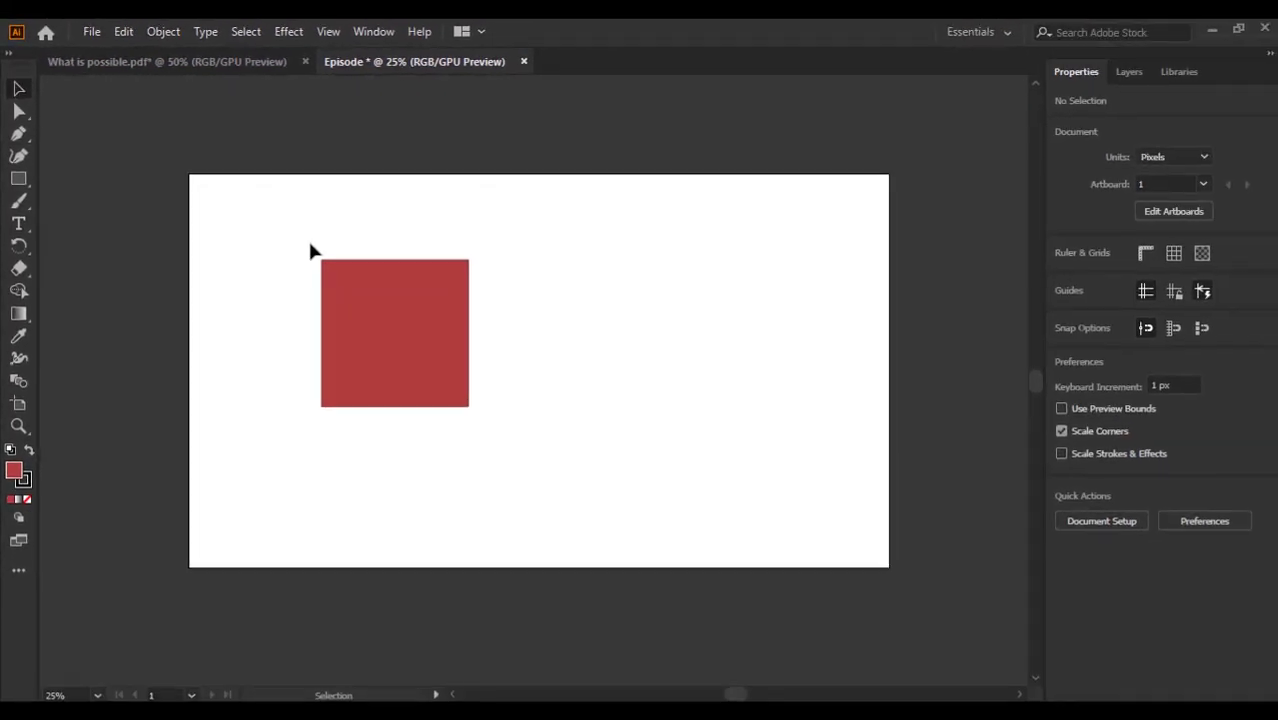
left_click_drag(294, 235, 480, 380)
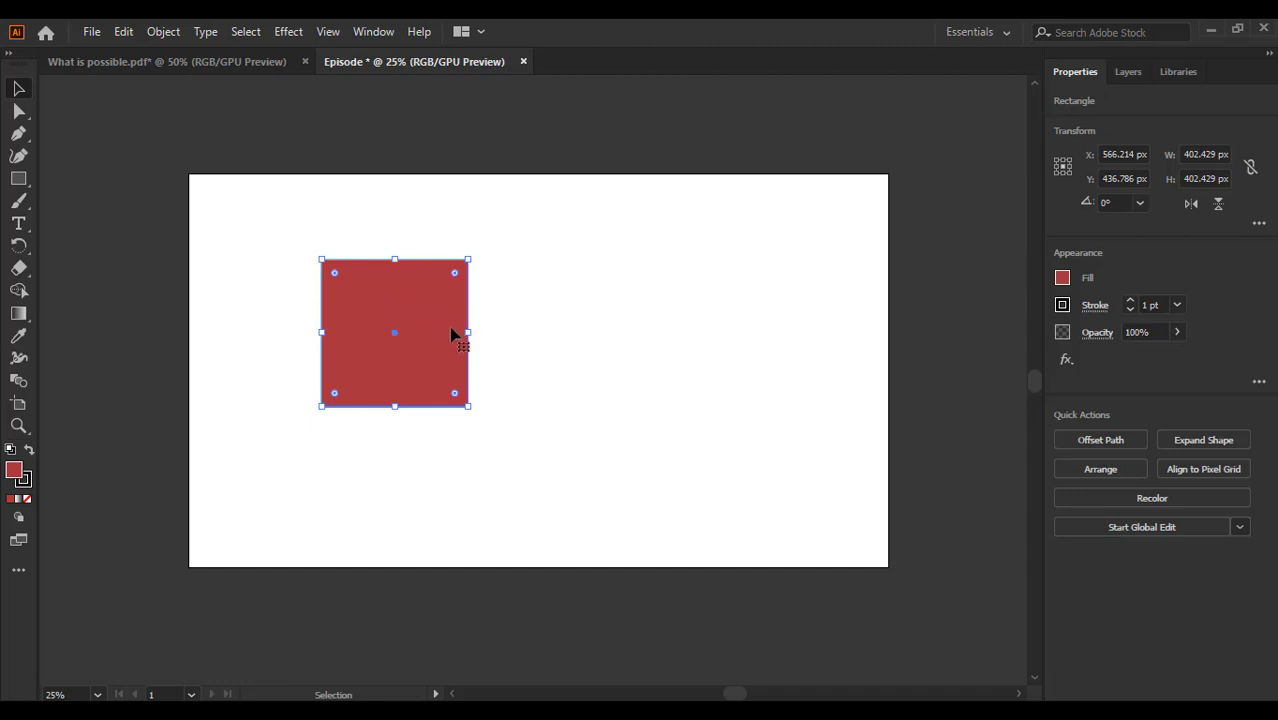
left_click_drag(384, 310, 474, 355)
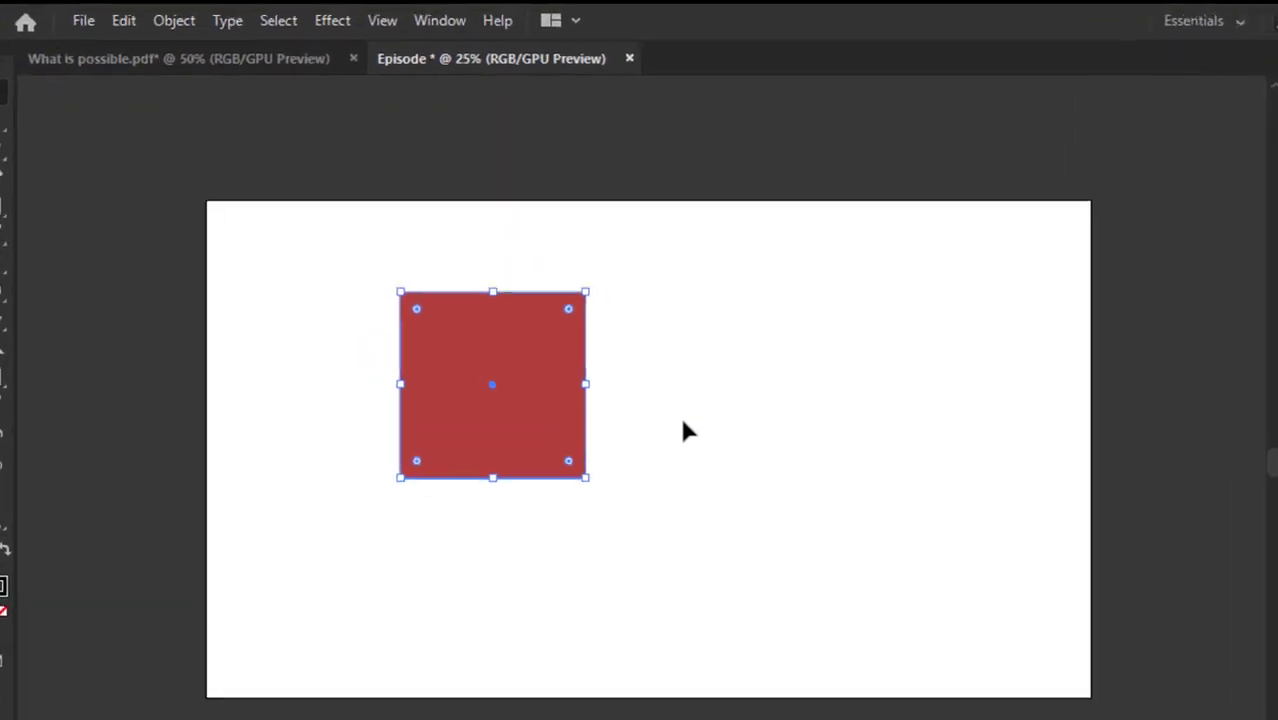
left_click(551, 347)
Copy the red square, paste a duplicate, and place it to the right of the original.
left_click(462, 356)
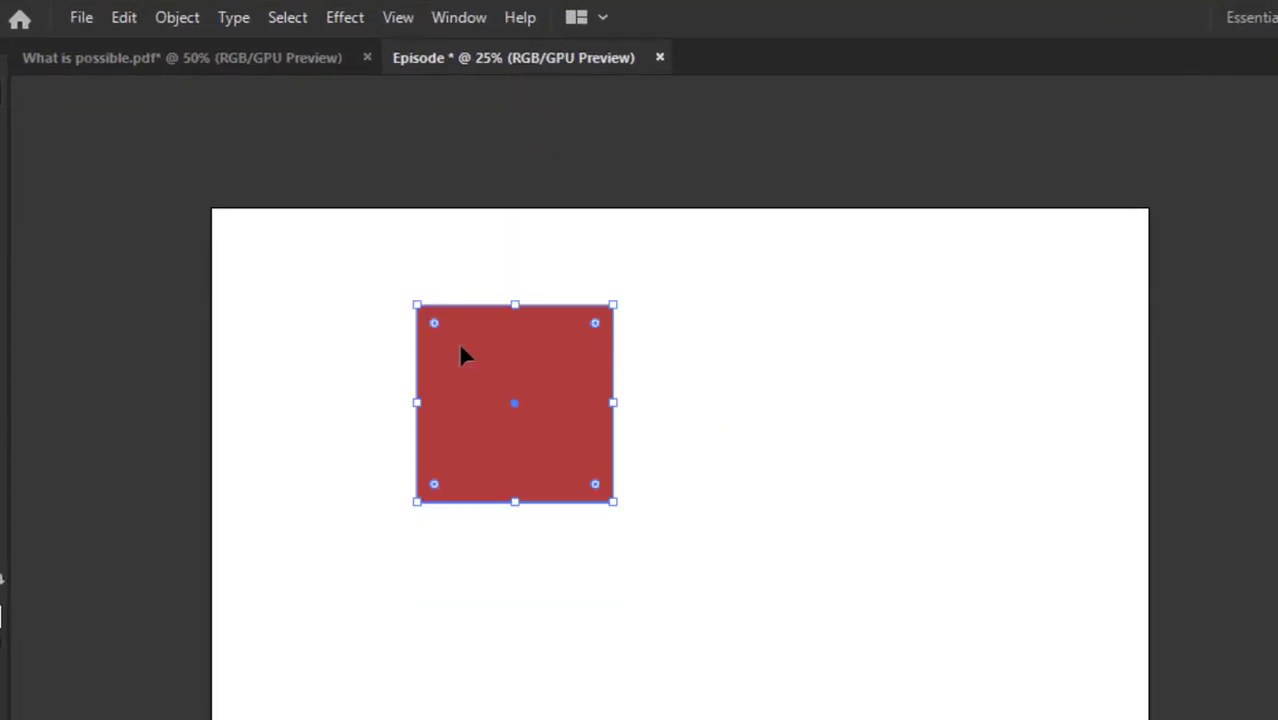
left_click(125, 18)
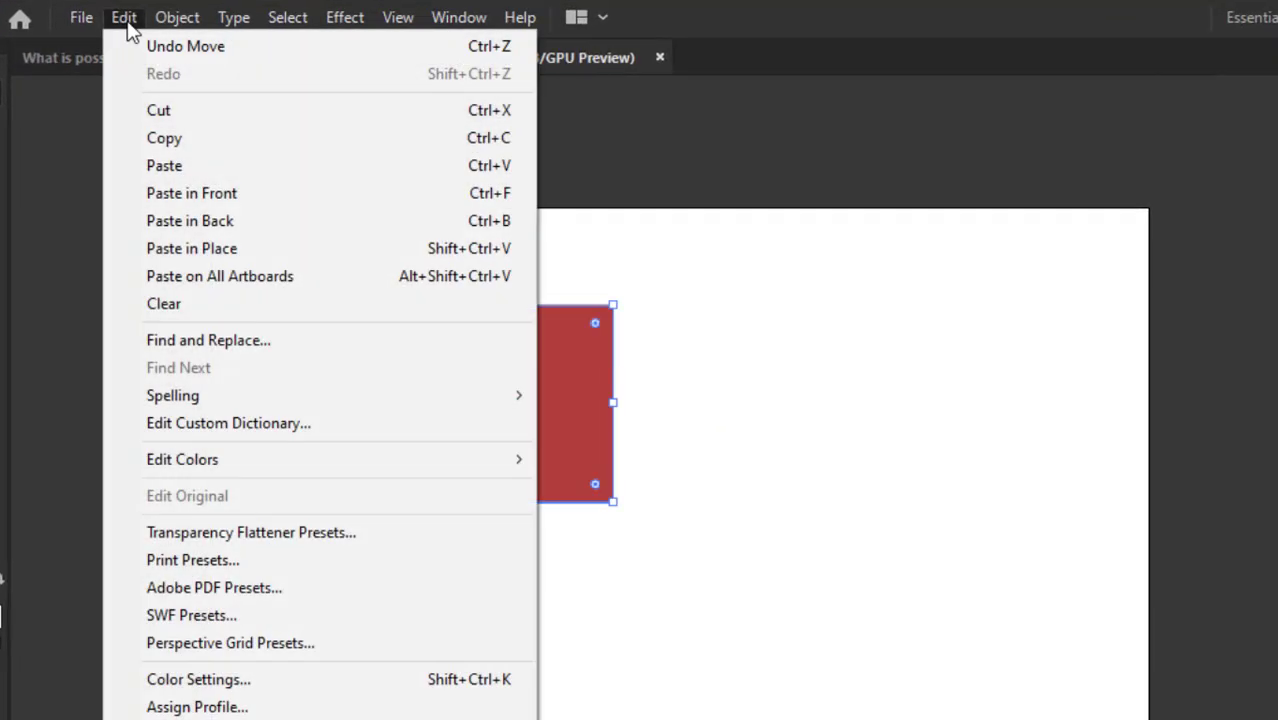
left_click(164, 139)
left_click(804, 342)
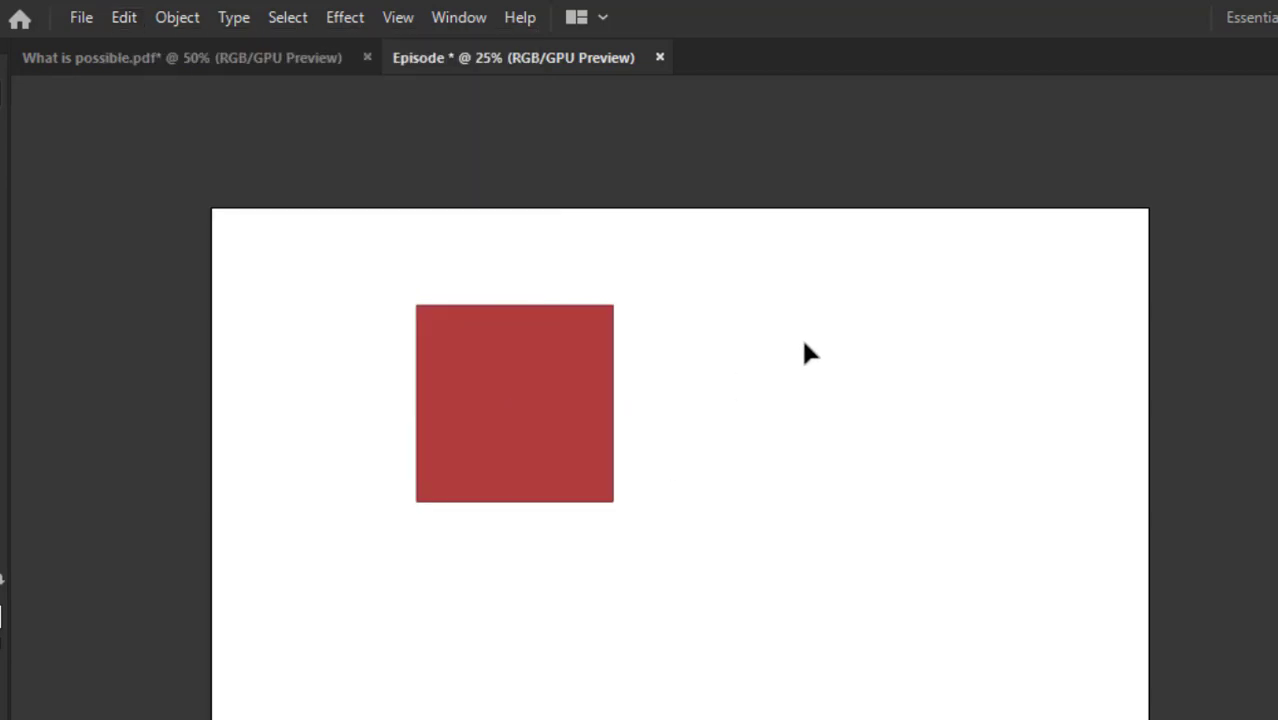
left_click(130, 20)
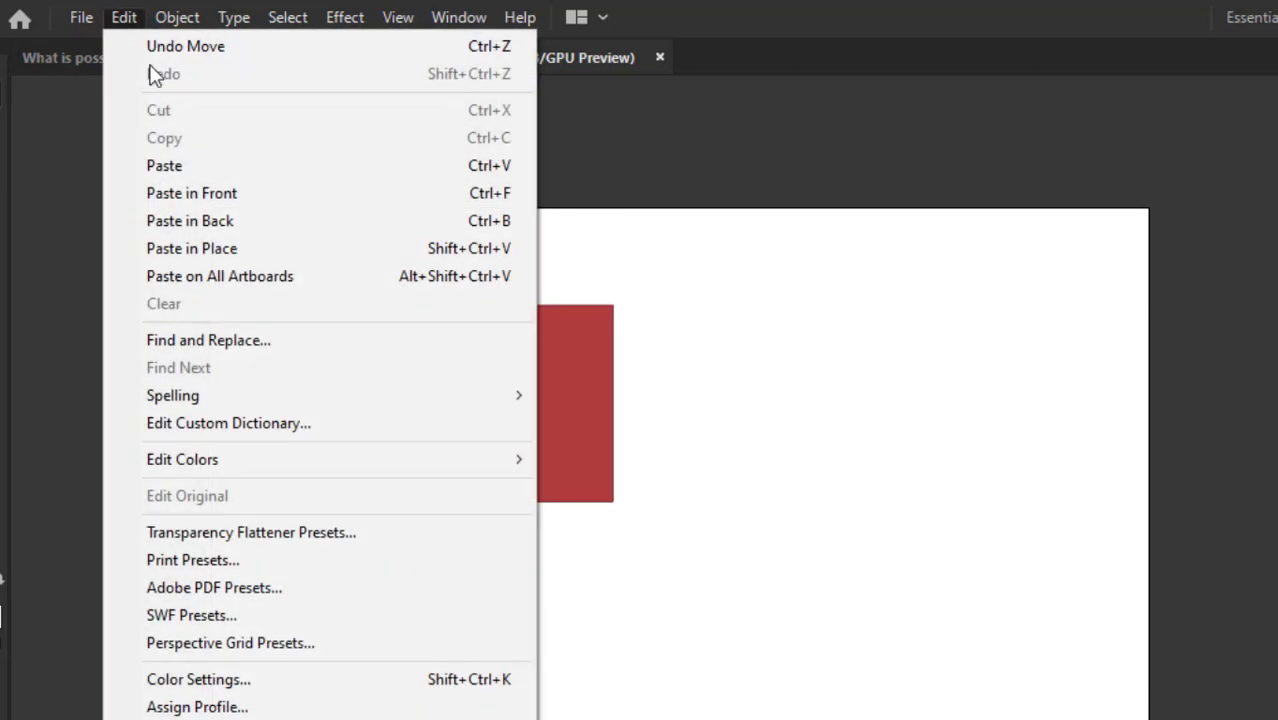
left_click(167, 172)
left_click_drag(707, 510, 846, 450)
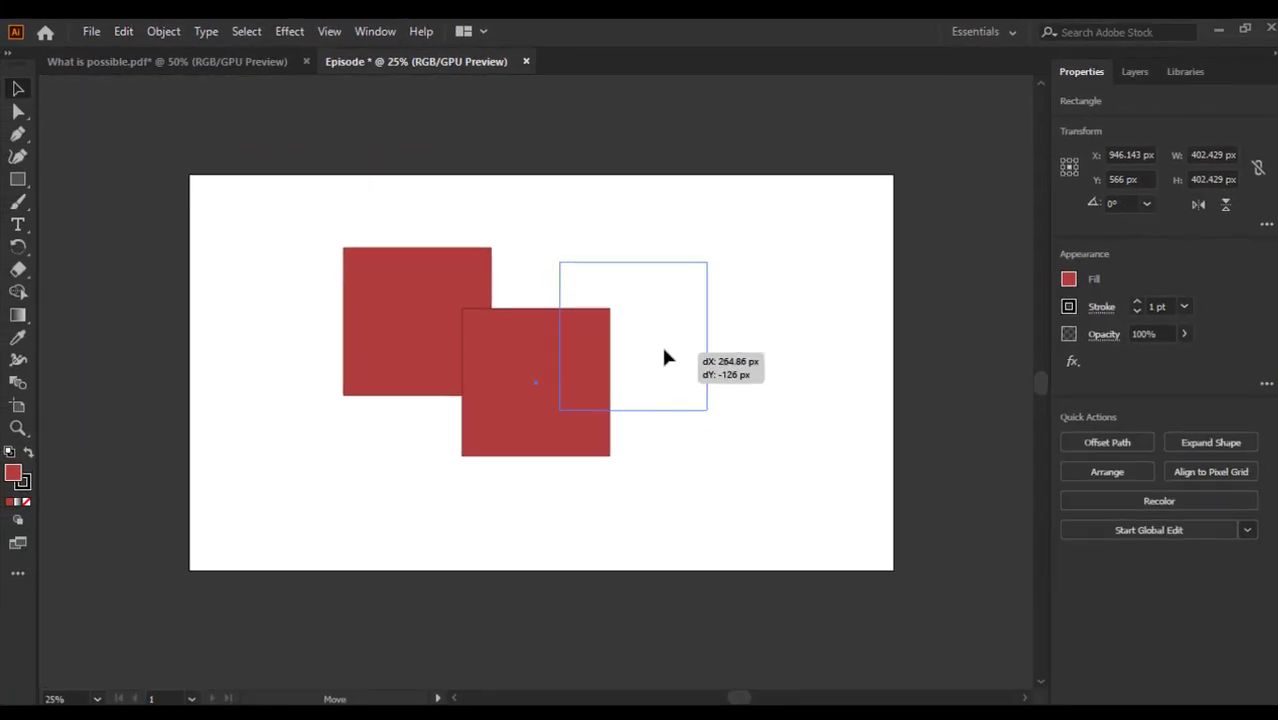
left_click(778, 486)
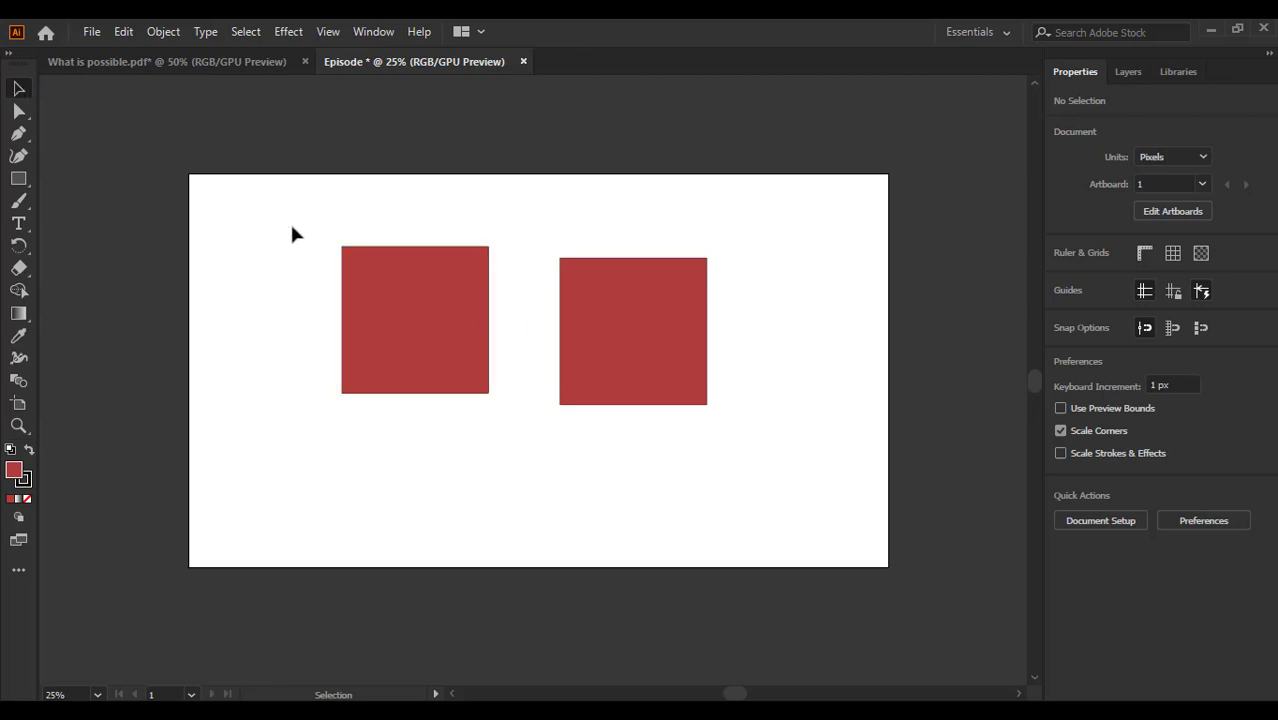
Select both squares and move them down together, undoing the excess movement.
left_click_drag(285, 228, 796, 470)
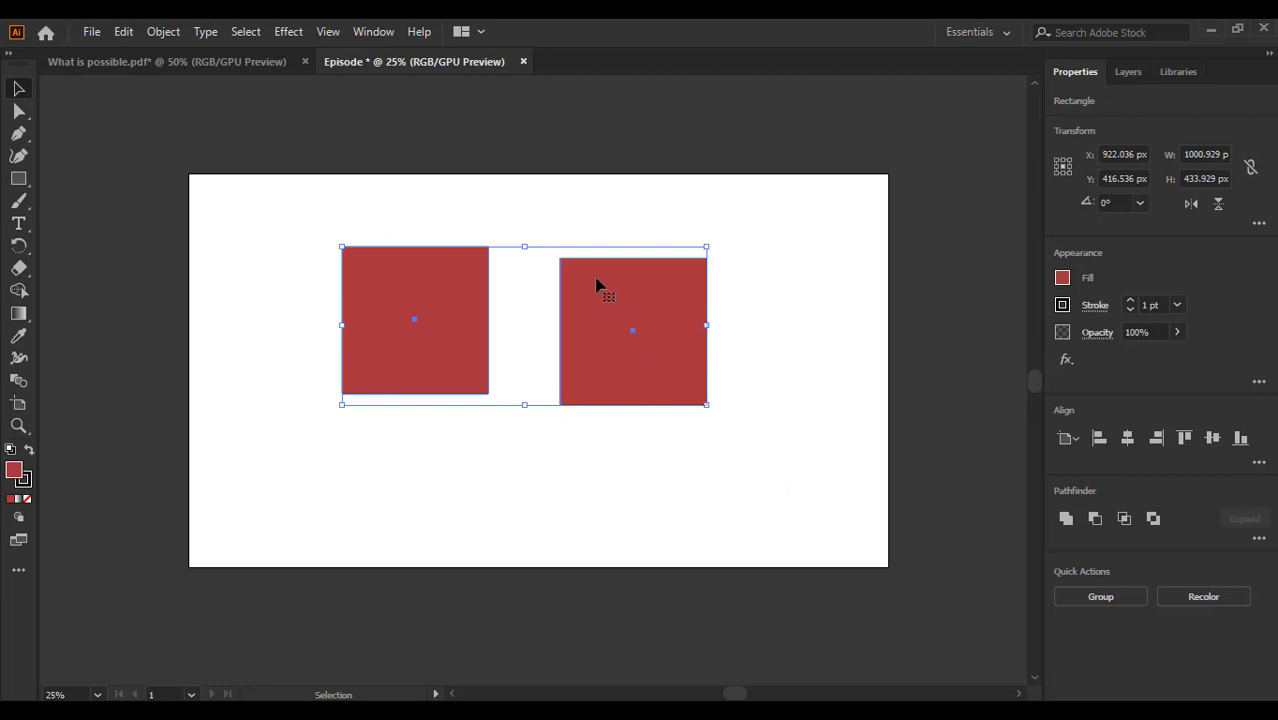
left_click_drag(599, 285, 602, 393)
key("ctrl+z")
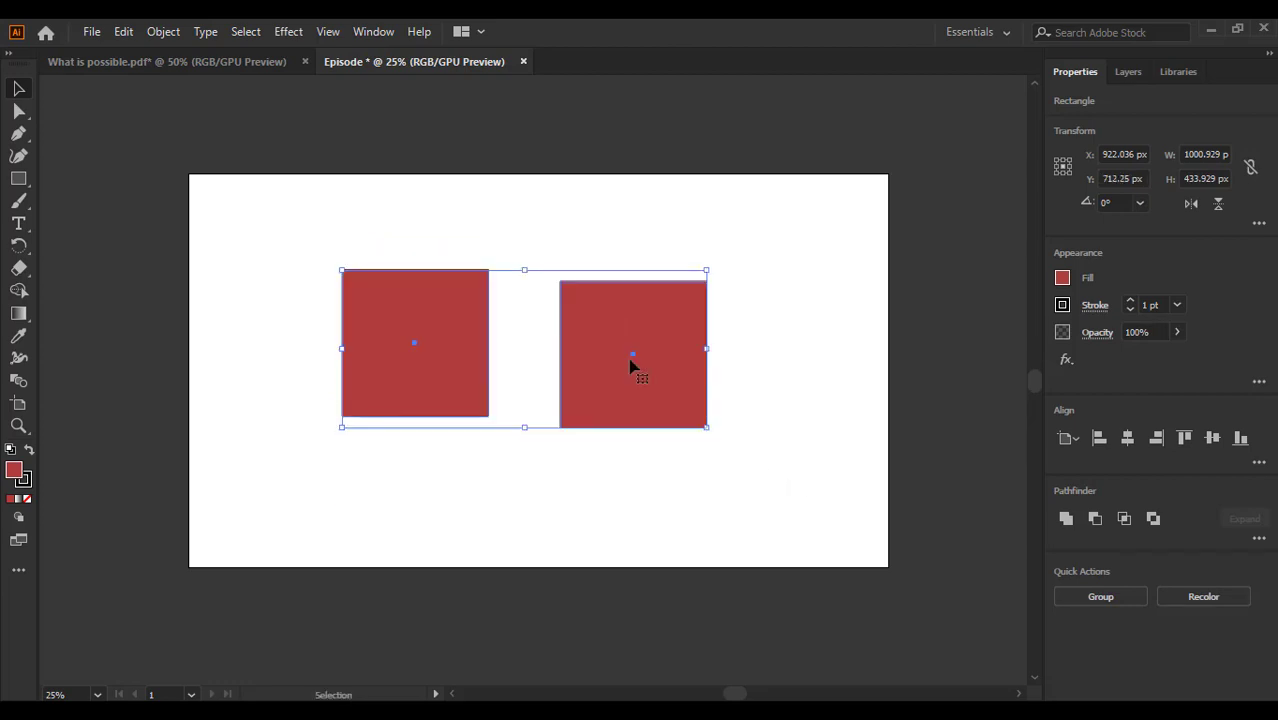
key("ctrl+z")
Move the right square up and raise the left square so their top edges line up.
left_click_drag(610, 322, 676, 305)
left_click(759, 428)
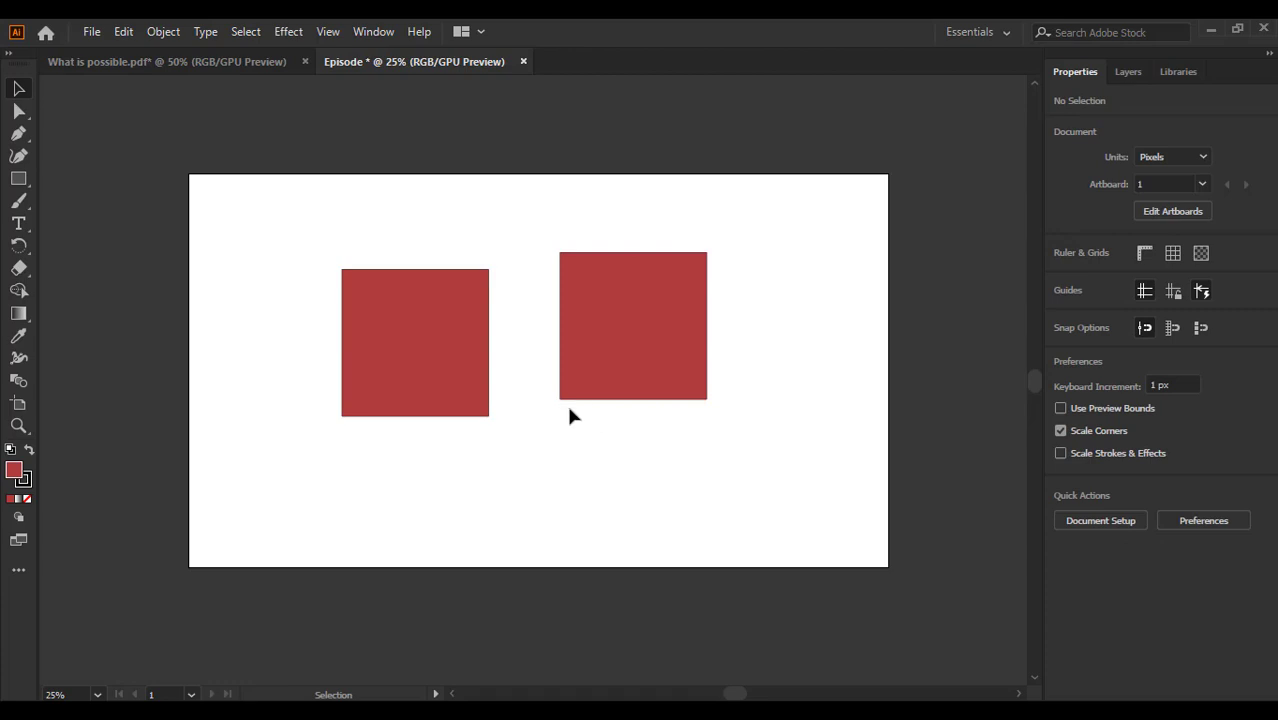
left_click_drag(442, 345, 442, 328)
left_click(247, 236)
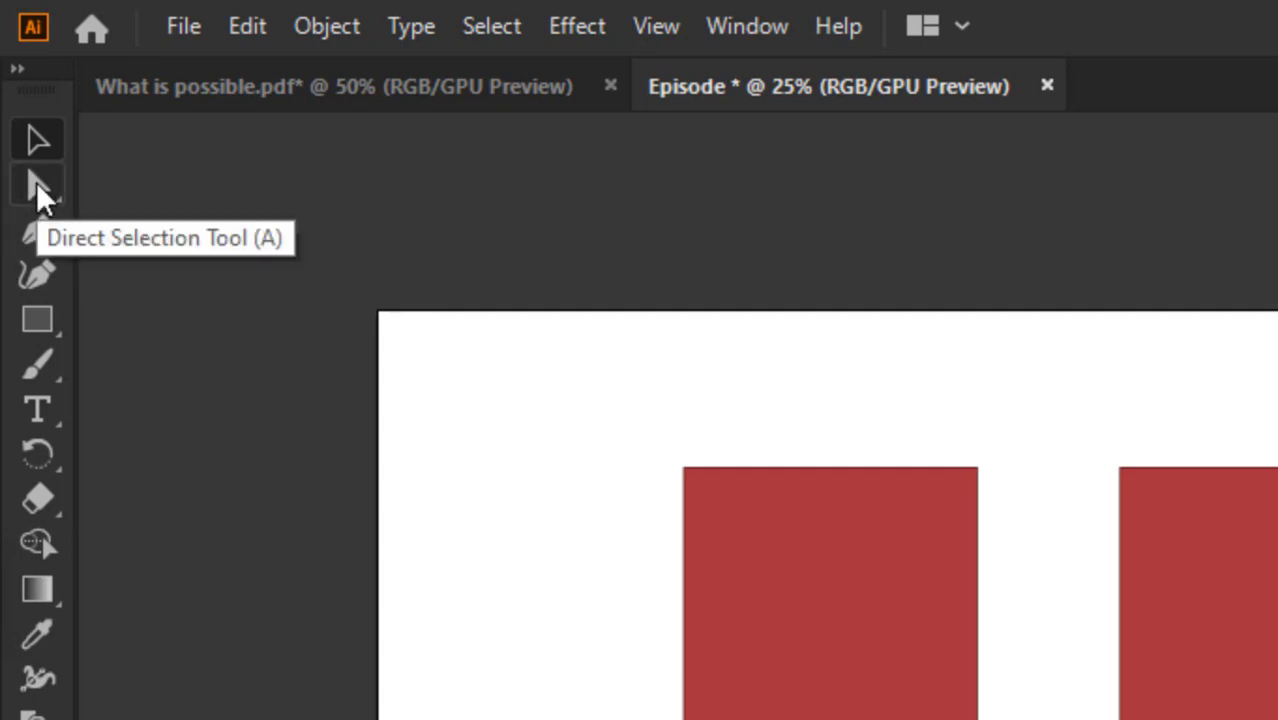
Use the Direct Selection tool to delete the left square's lower-left and lower-right anchor points.
left_click(36, 184)
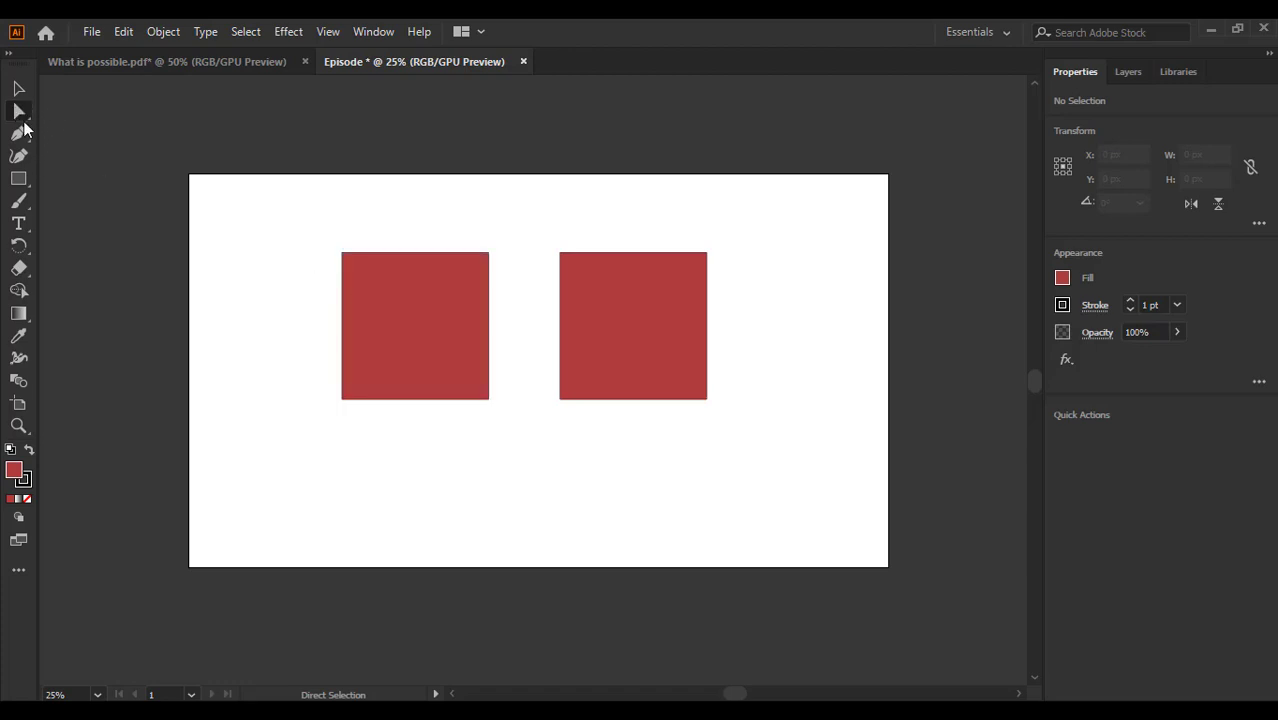
left_click(361, 362)
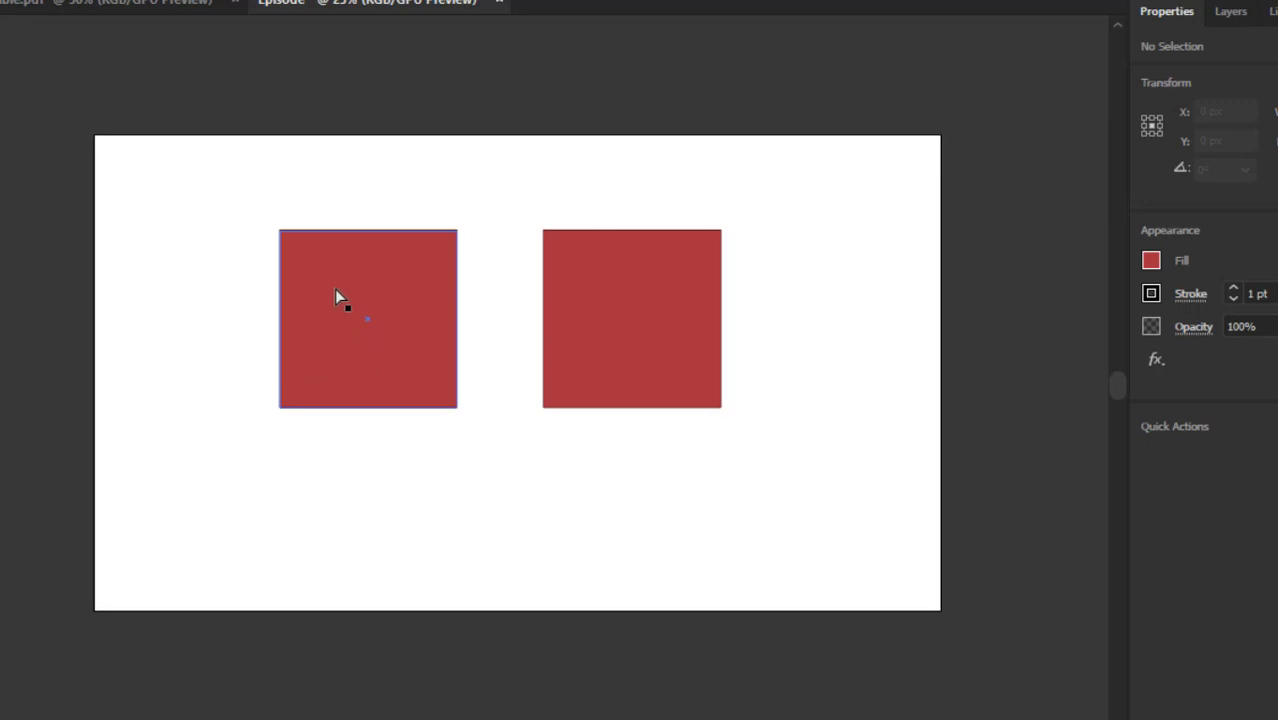
left_click(335, 291)
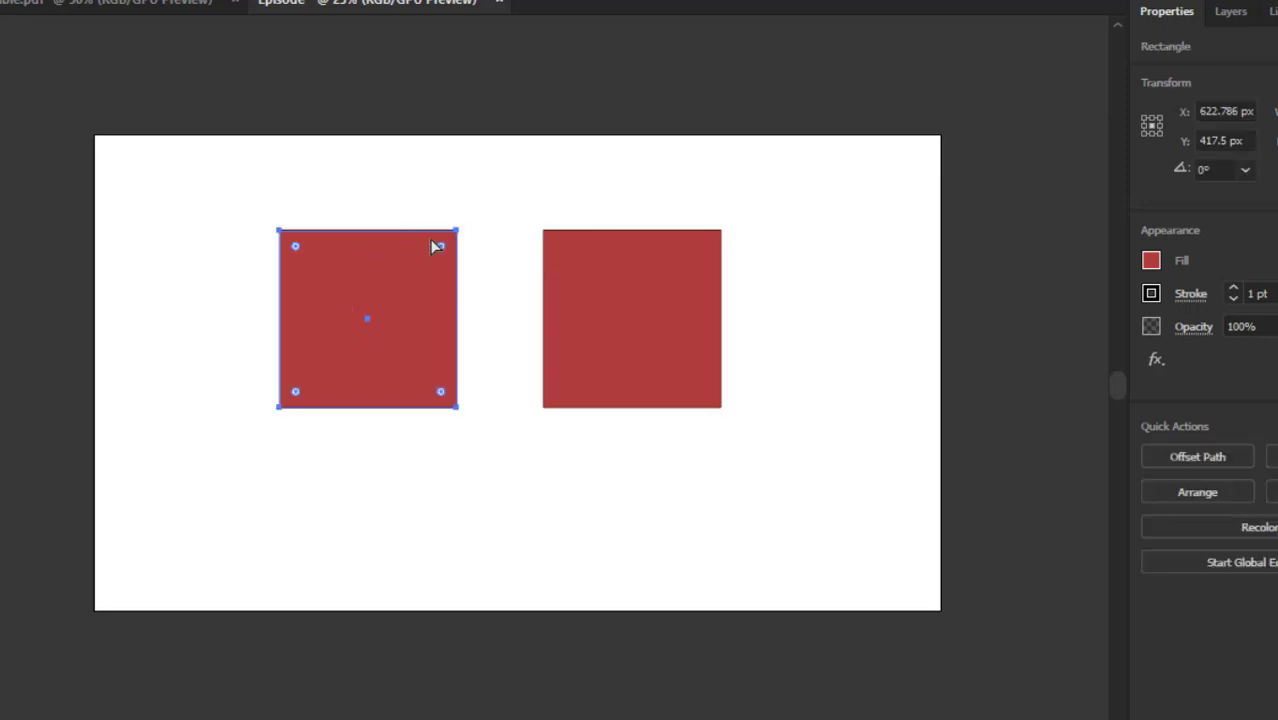
left_click(280, 408)
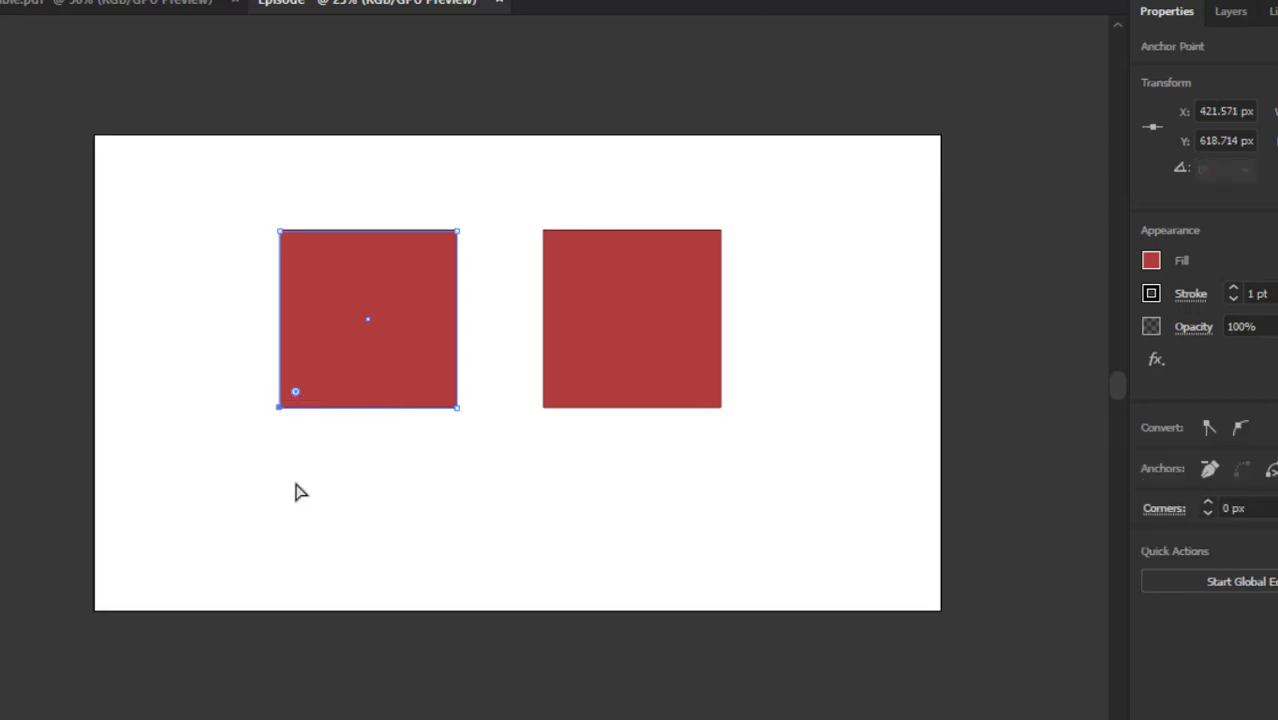
key("Delete")
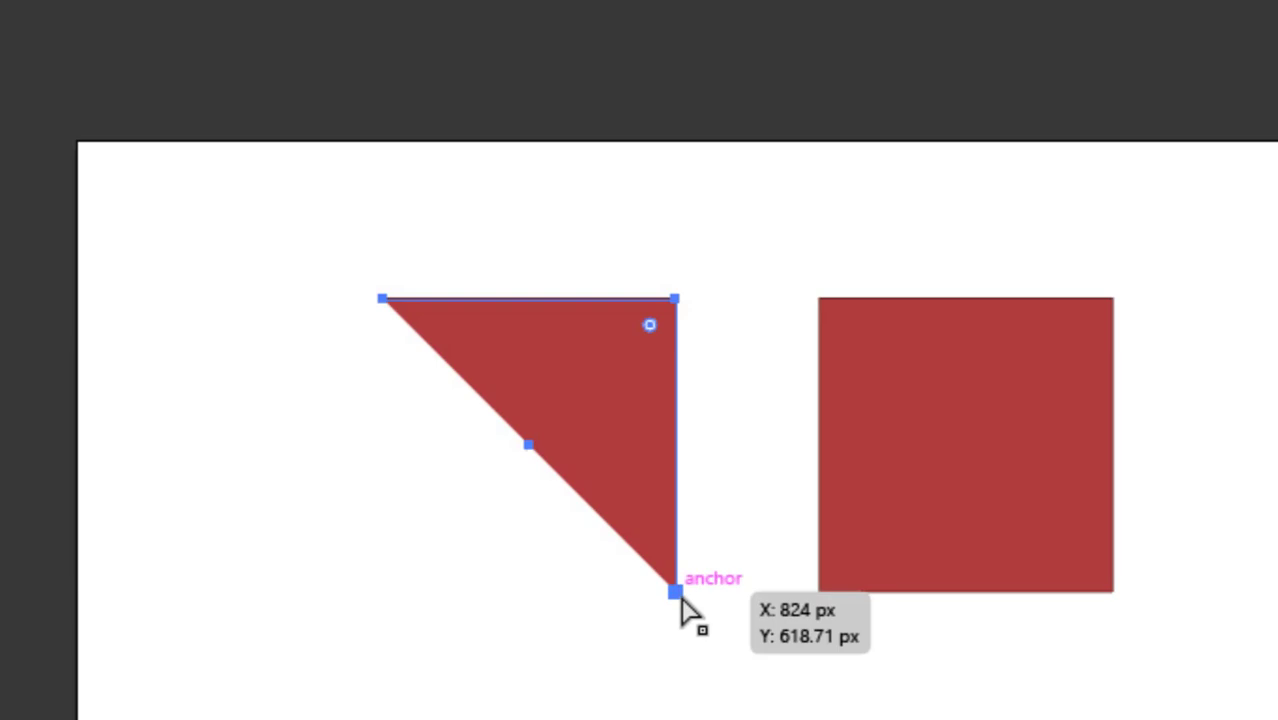
left_click(678, 596)
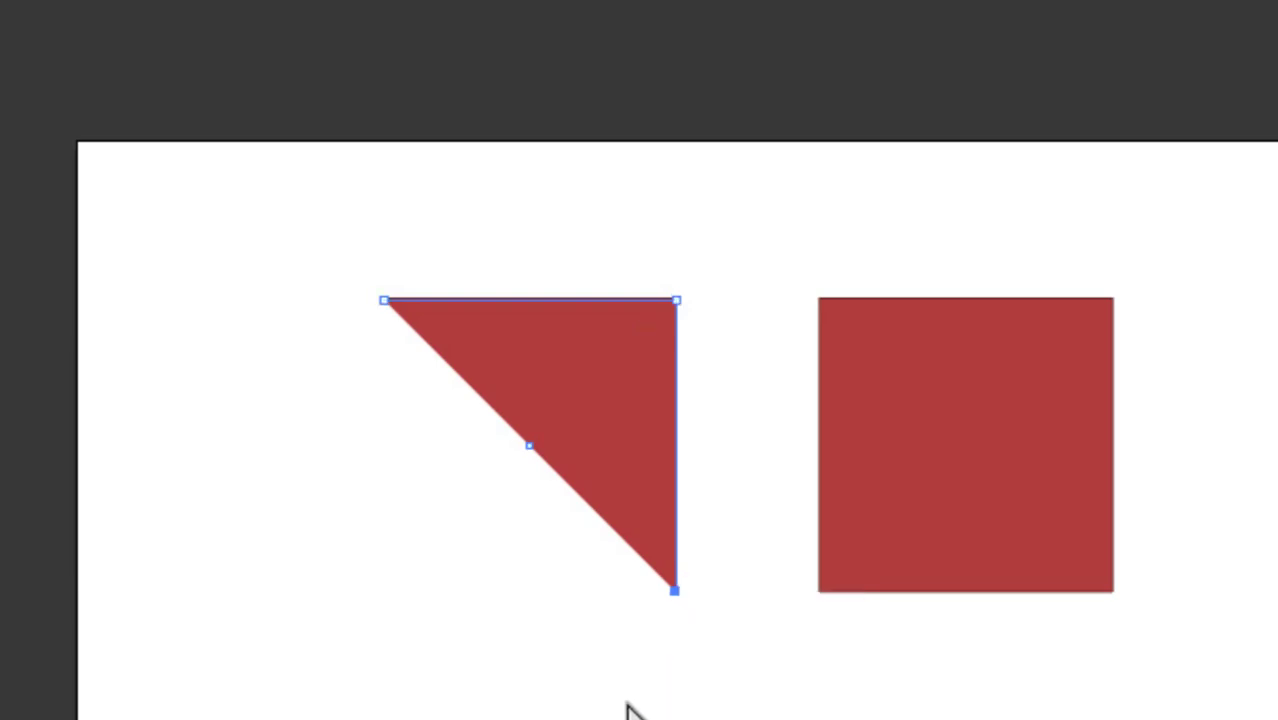
key("Delete")
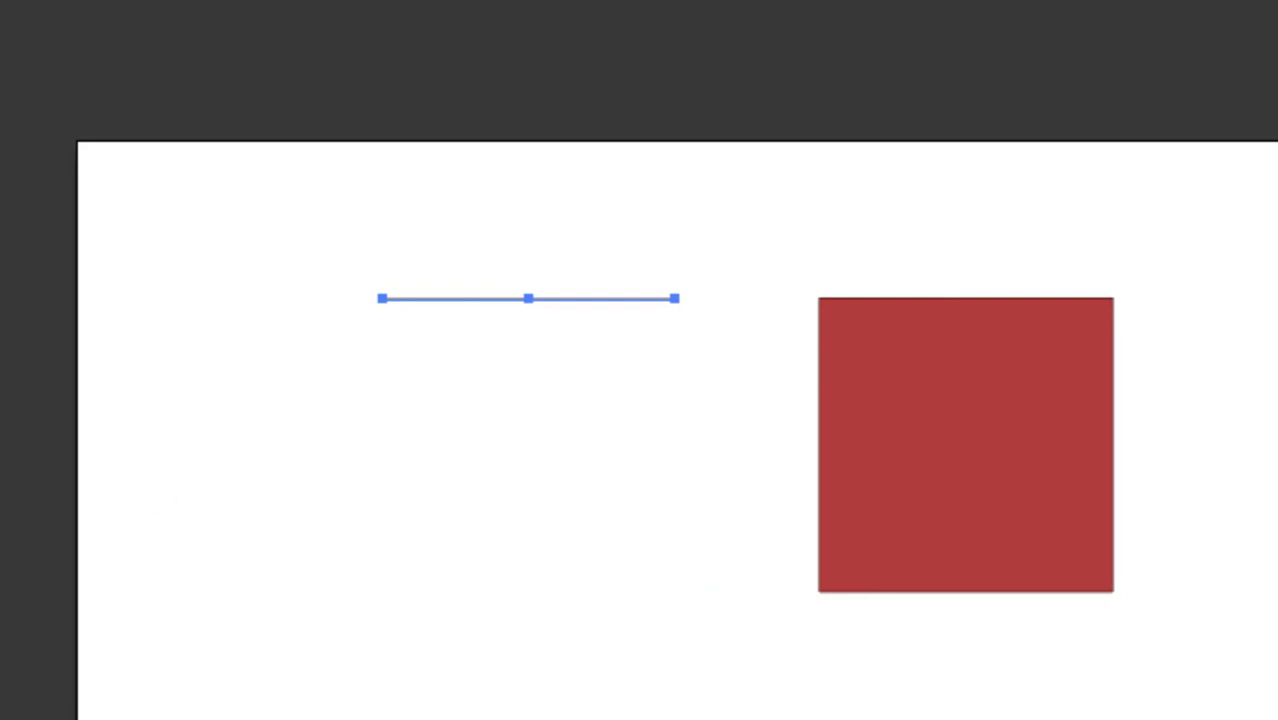
Select the remaining line with the Selection tool and examine it up close with and without the selection.
key("v")
left_click(590, 602)
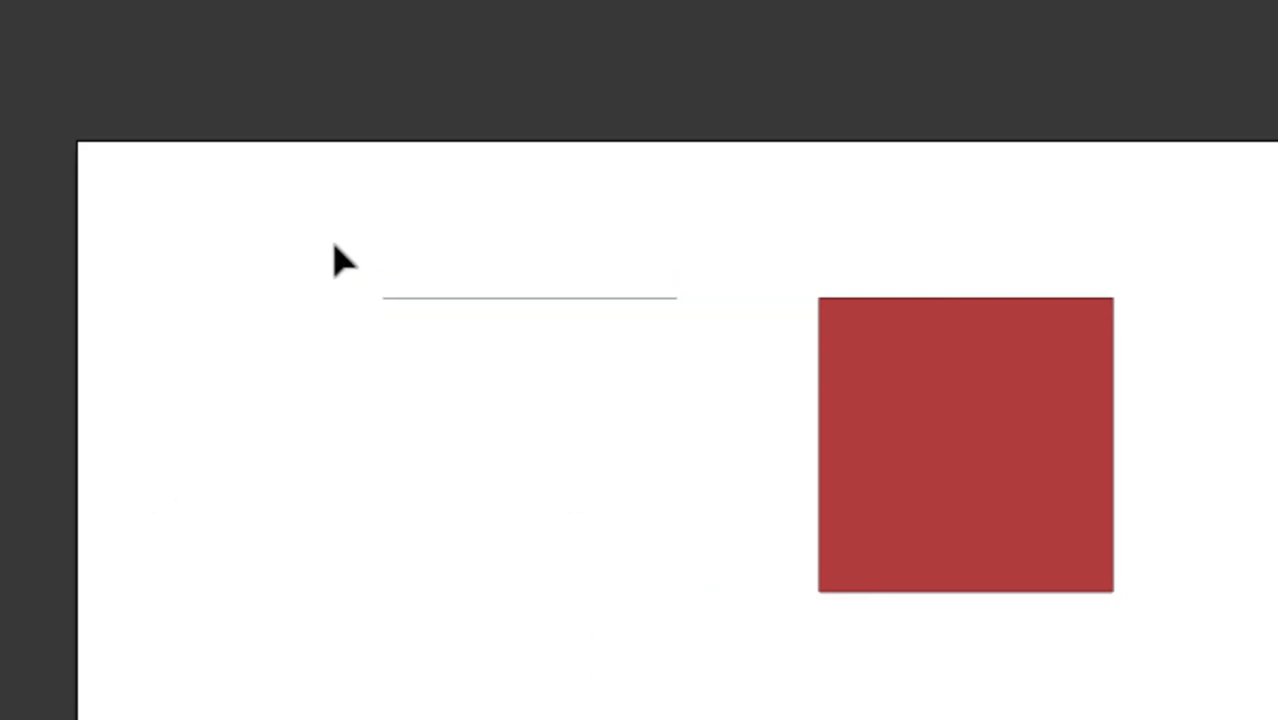
left_click_drag(340, 260, 756, 442)
scroll(530, 203, "up", 1)
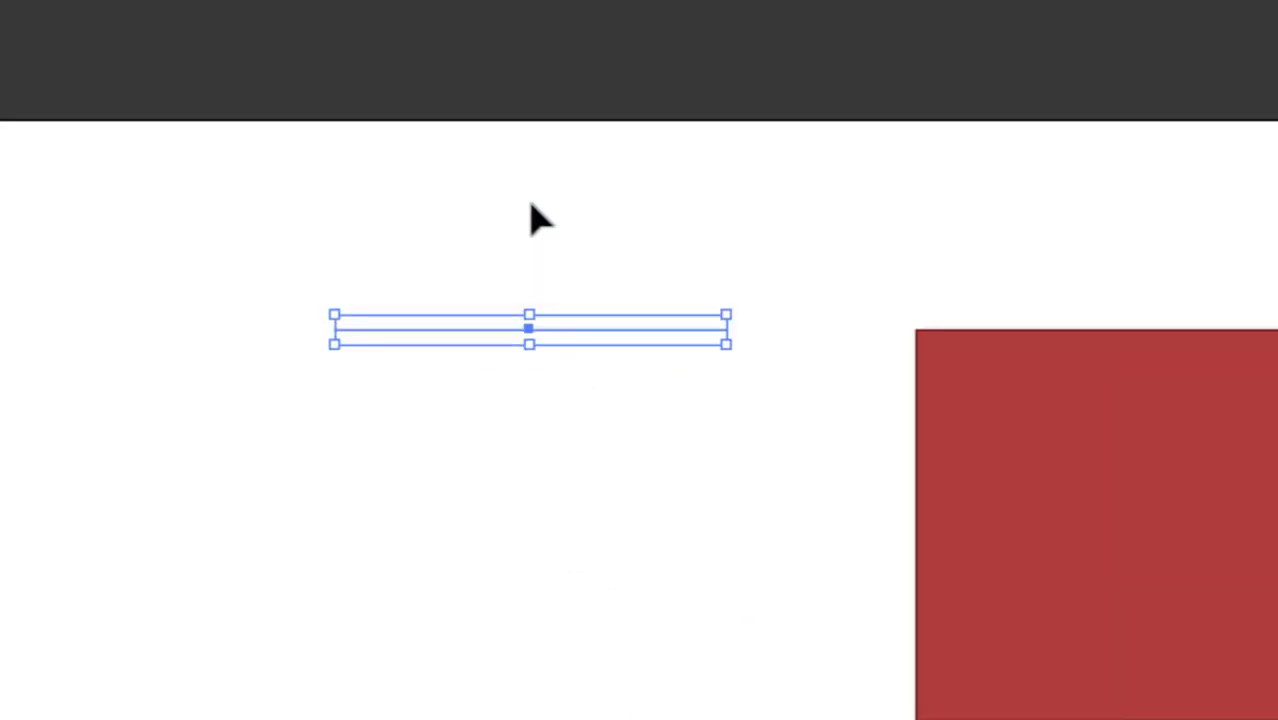
scroll(530, 215, "up", 1)
left_click(616, 524)
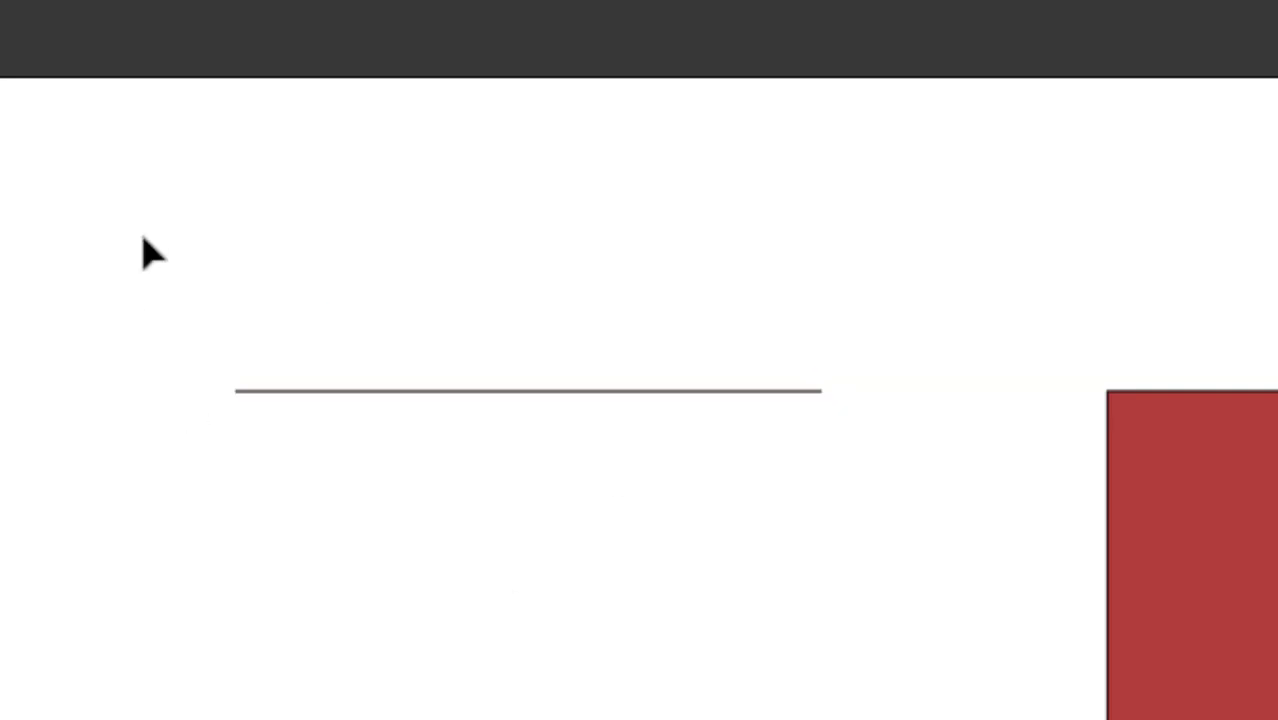
scroll(848, 410, "down", 2)
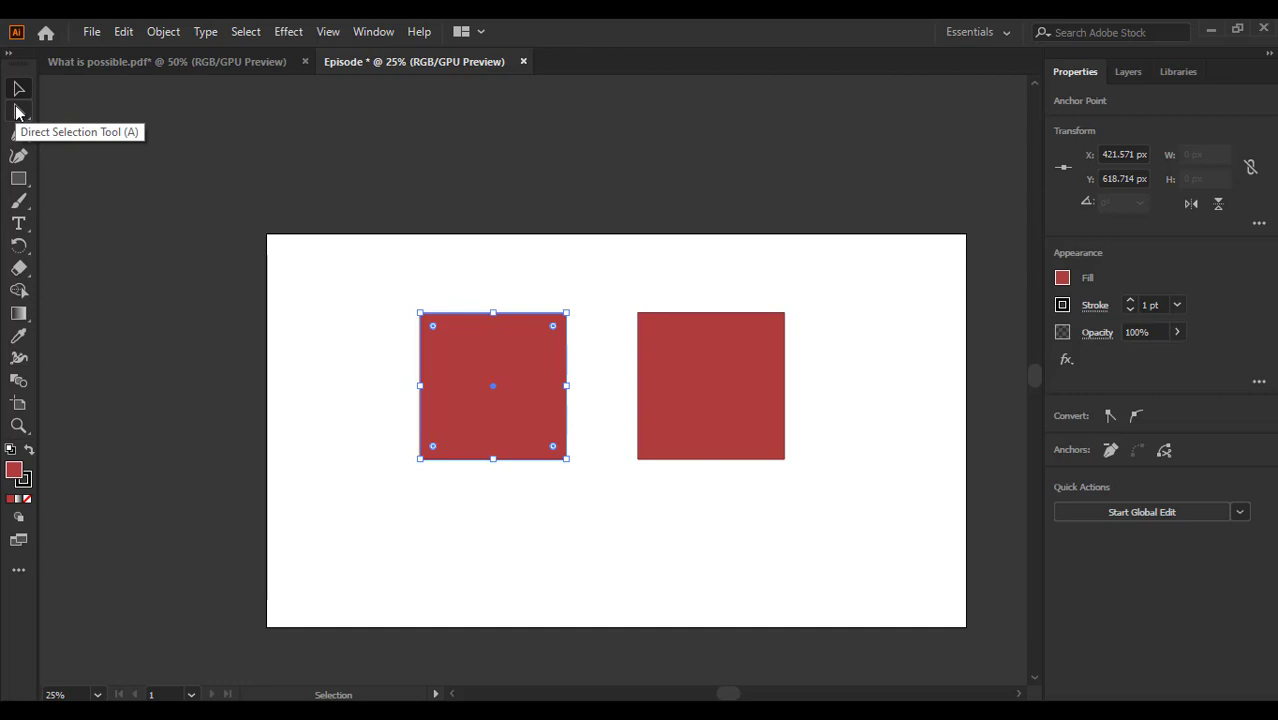
Delete both red squares and draw a large red five-pointed star with the Star tool.
left_click_drag(345, 286, 835, 489)
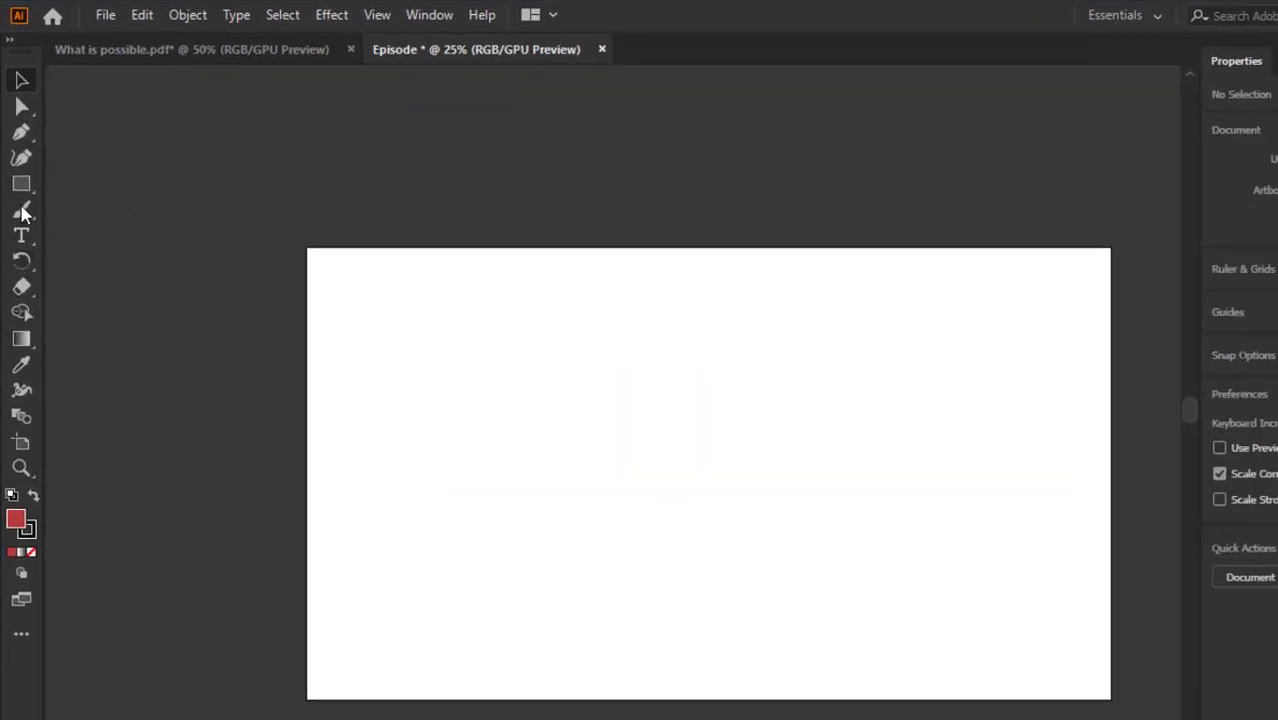
left_click(23, 181)
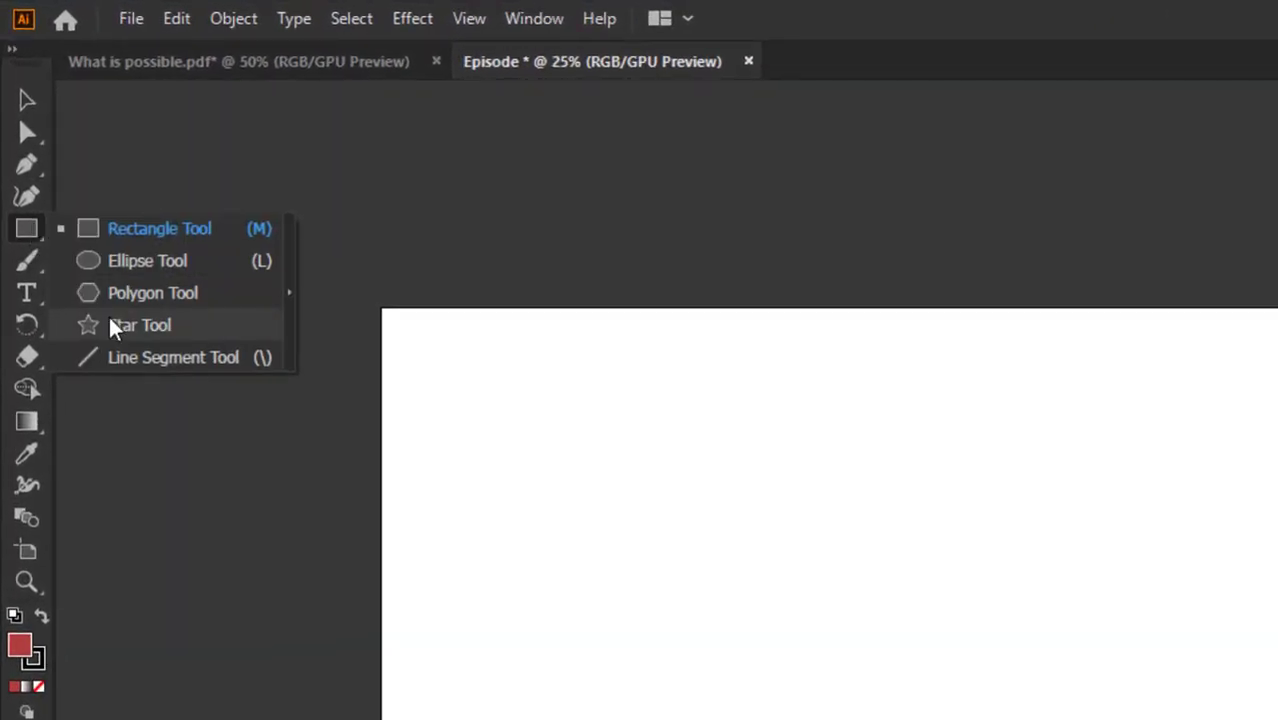
left_click(111, 326)
left_click_drag(705, 456, 905, 640)
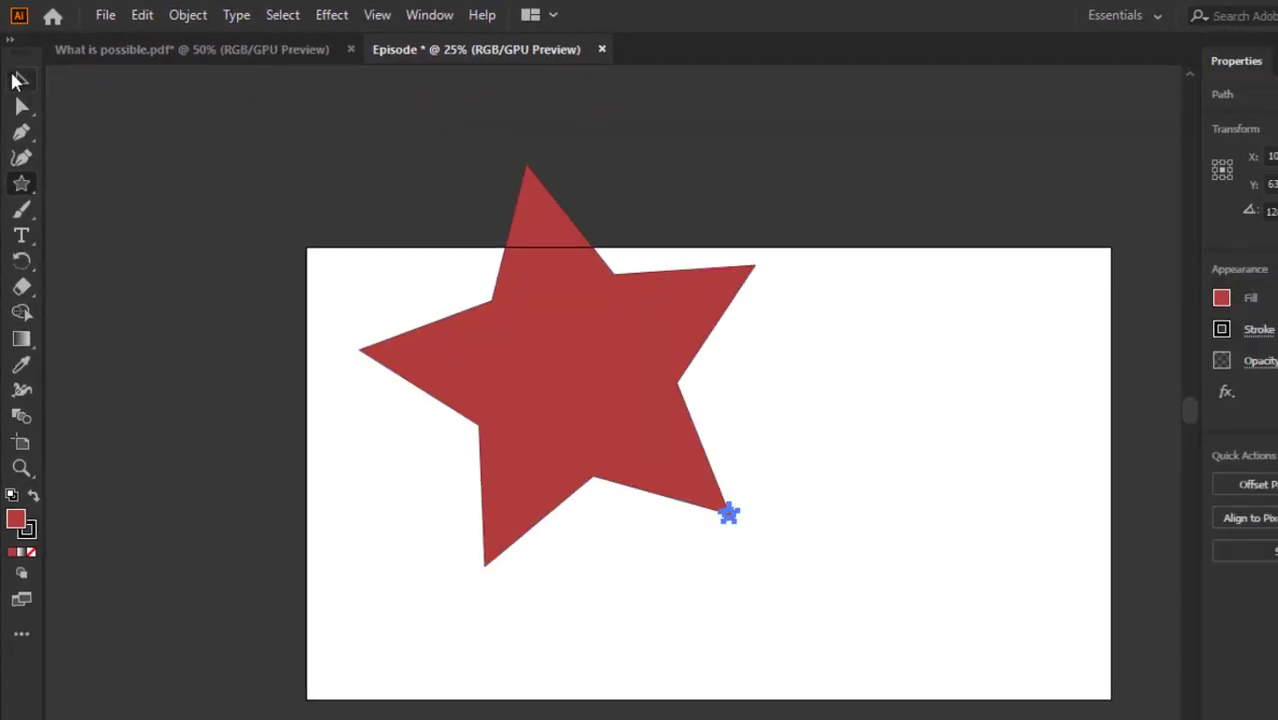
Move the star down toward the middle of the artboard and scale it down slightly.
left_click(18, 80)
left_click(820, 505)
left_click_drag(600, 348, 697, 490)
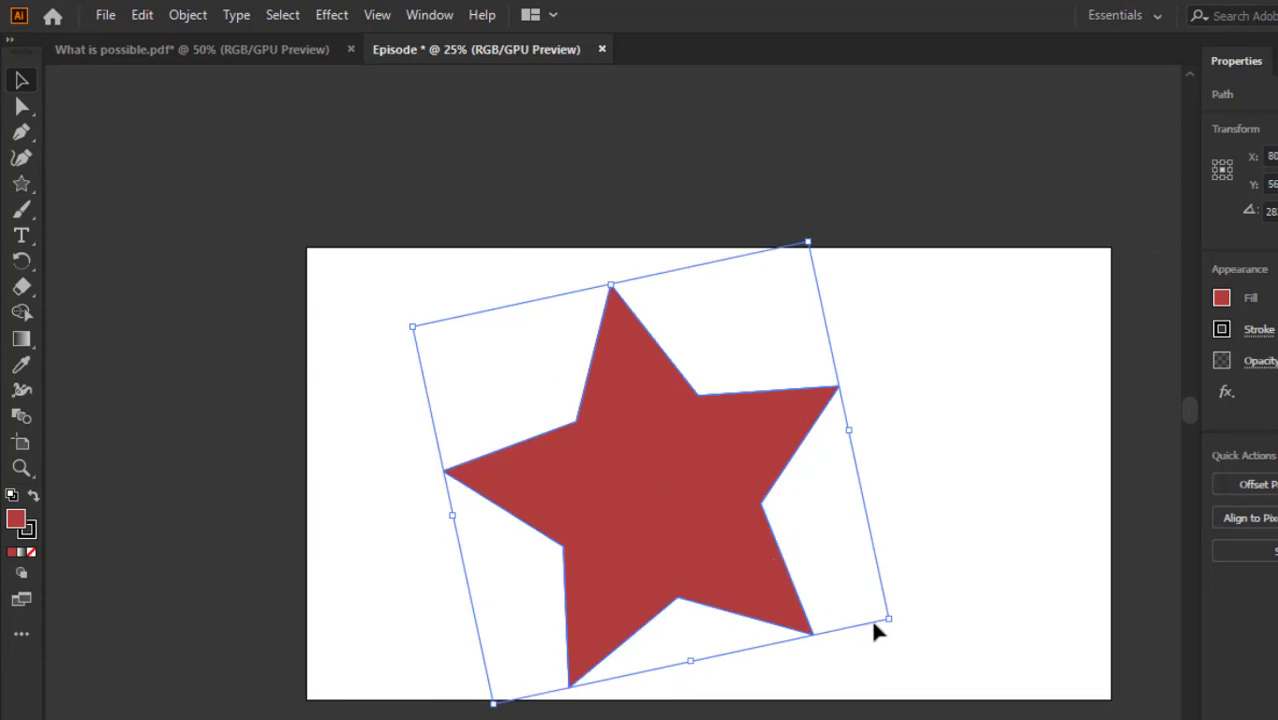
left_click_drag(889, 622, 845, 595)
left_click(895, 428)
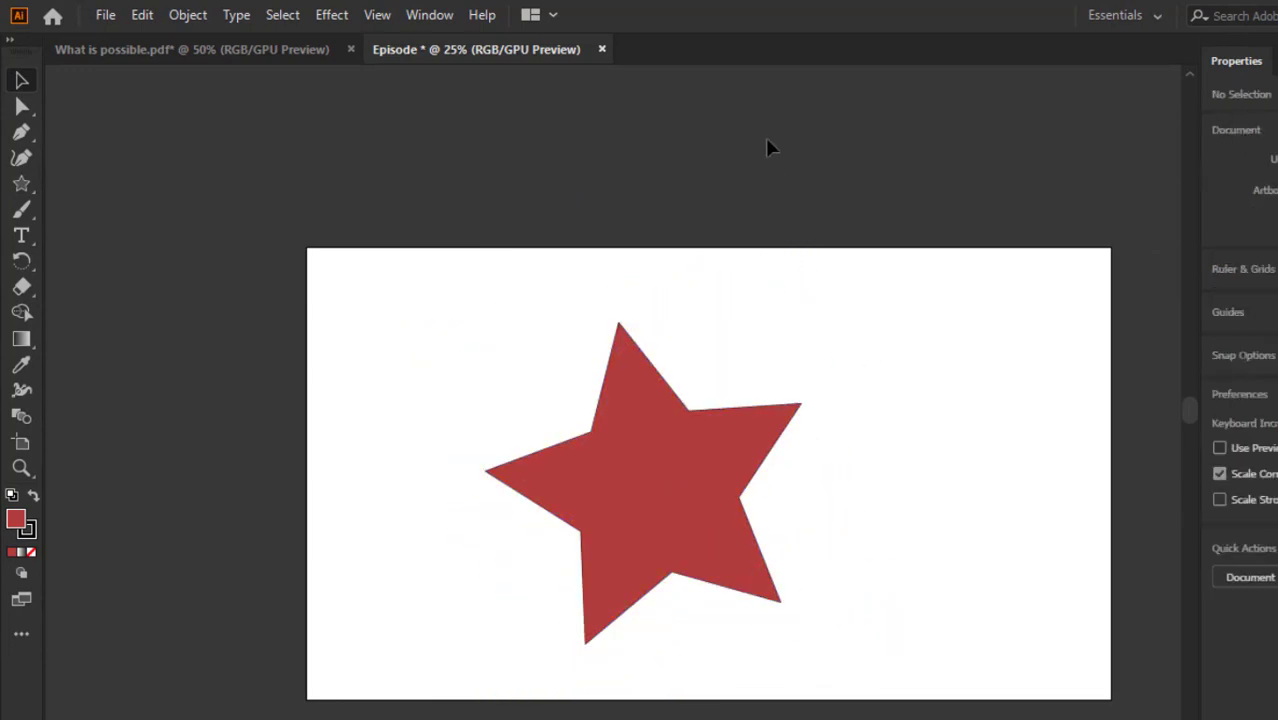
Move the star slightly to the right and use Direct Selection to delete its upper-right and left tip anchor points.
left_click_drag(628, 434, 677, 427)
left_click(21, 107)
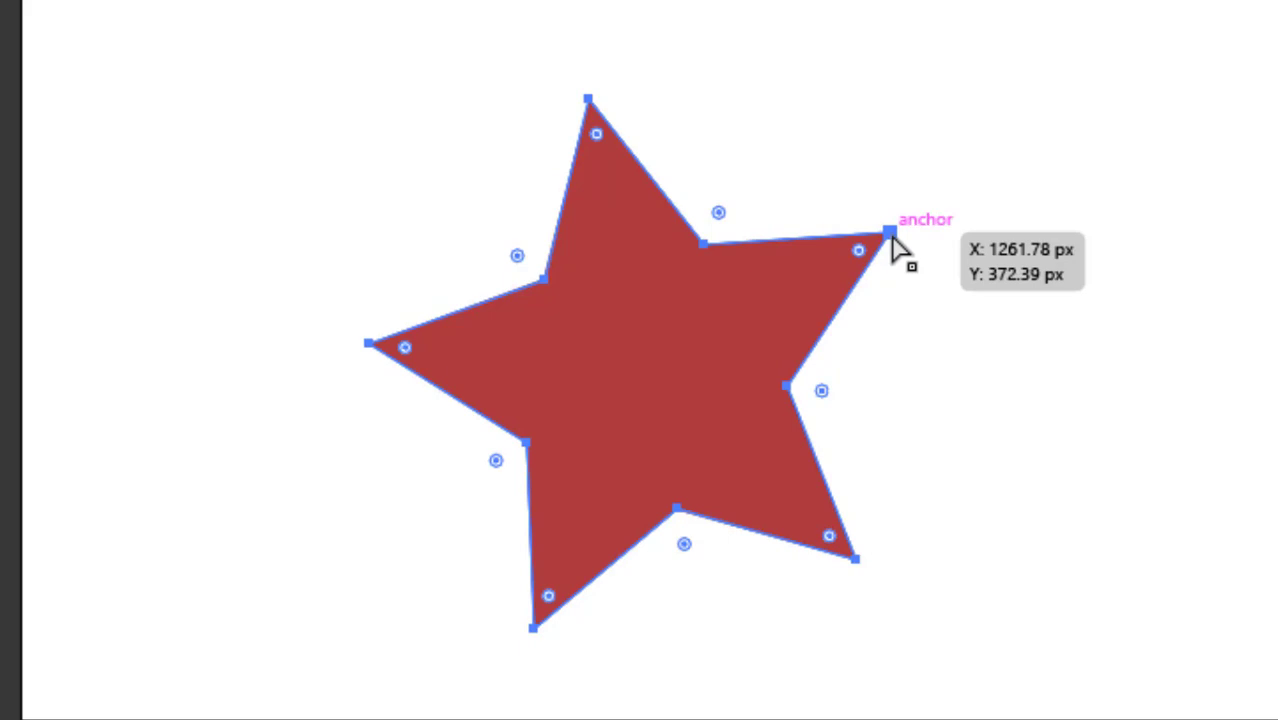
left_click(892, 238)
key("Delete")
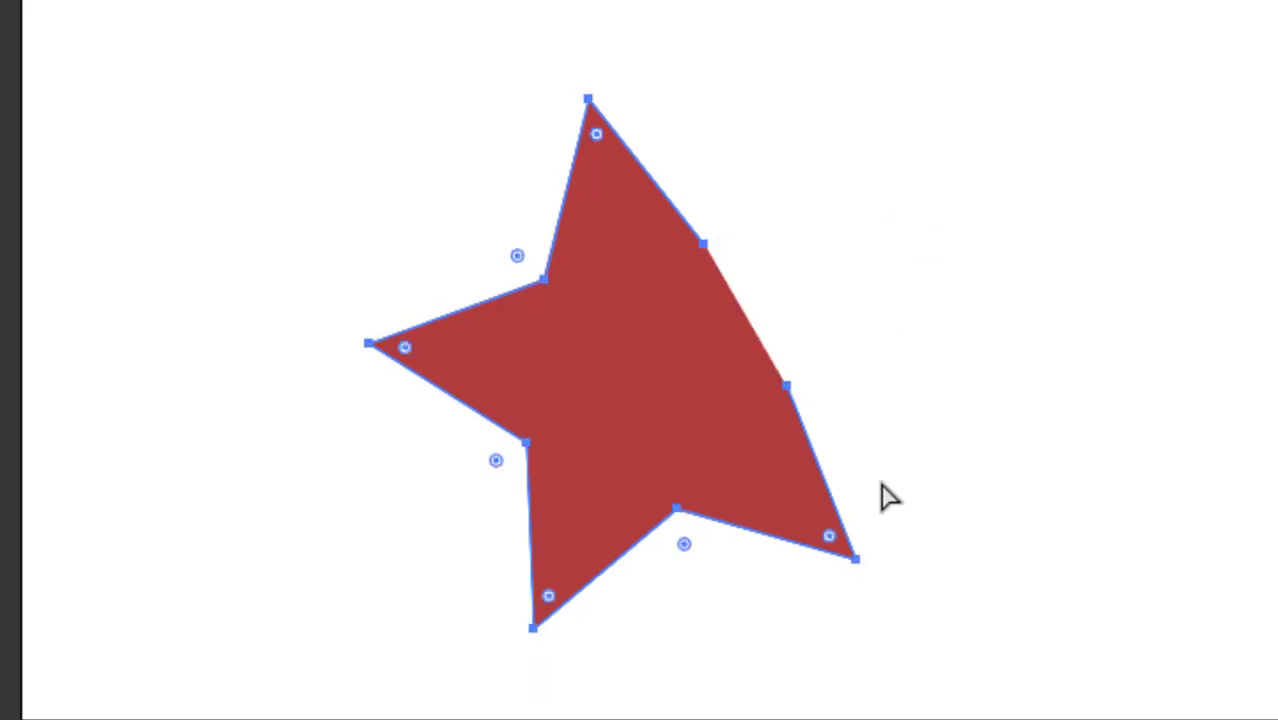
left_click(377, 350)
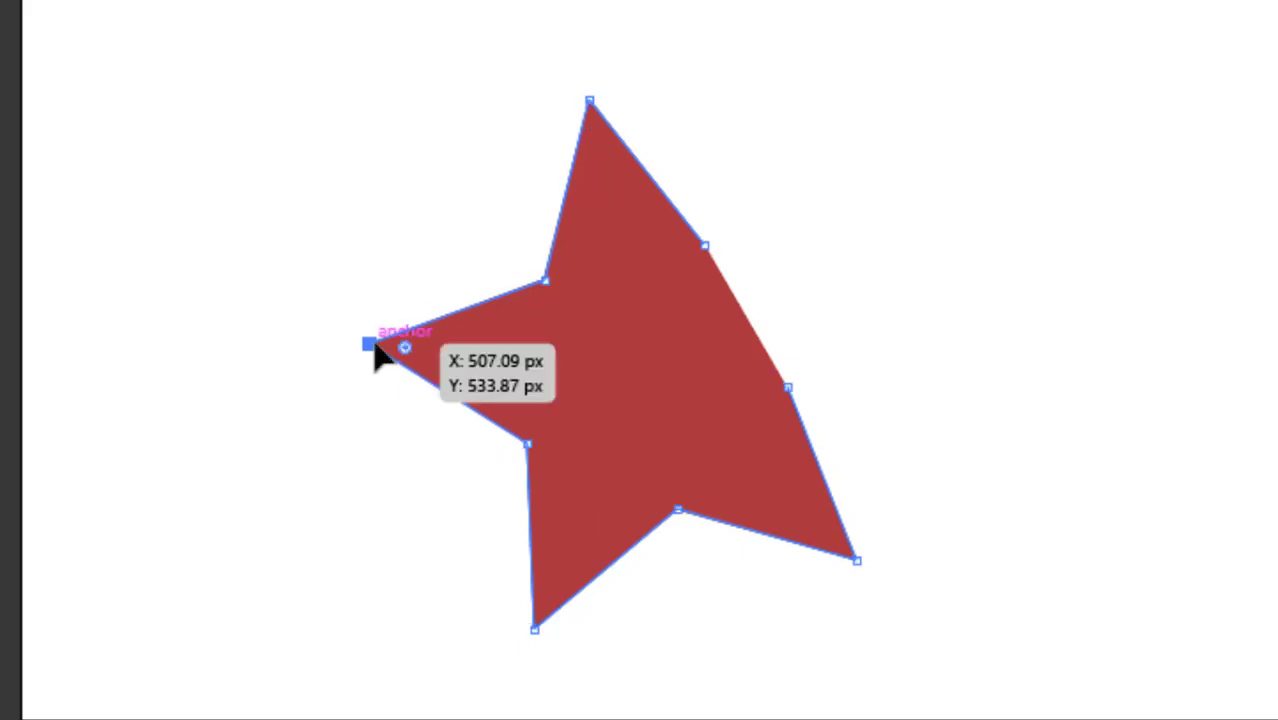
key("Delete")
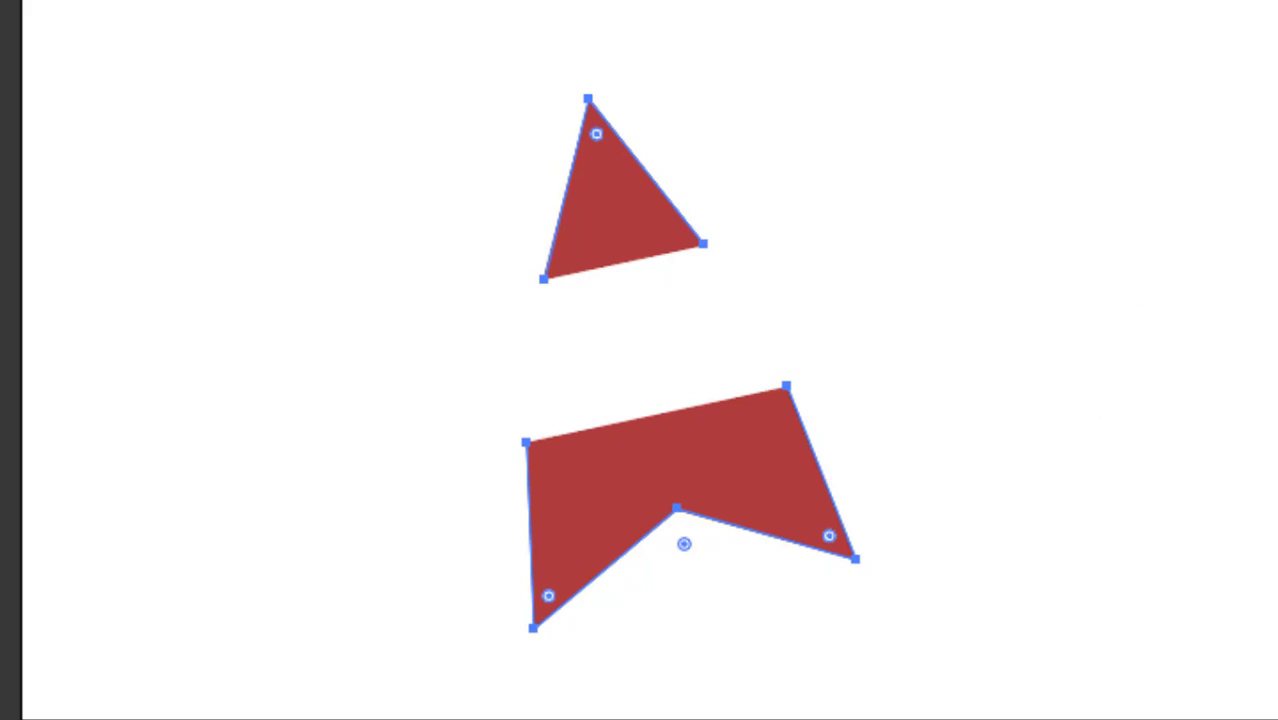
key("v")
left_click(1013, 237)
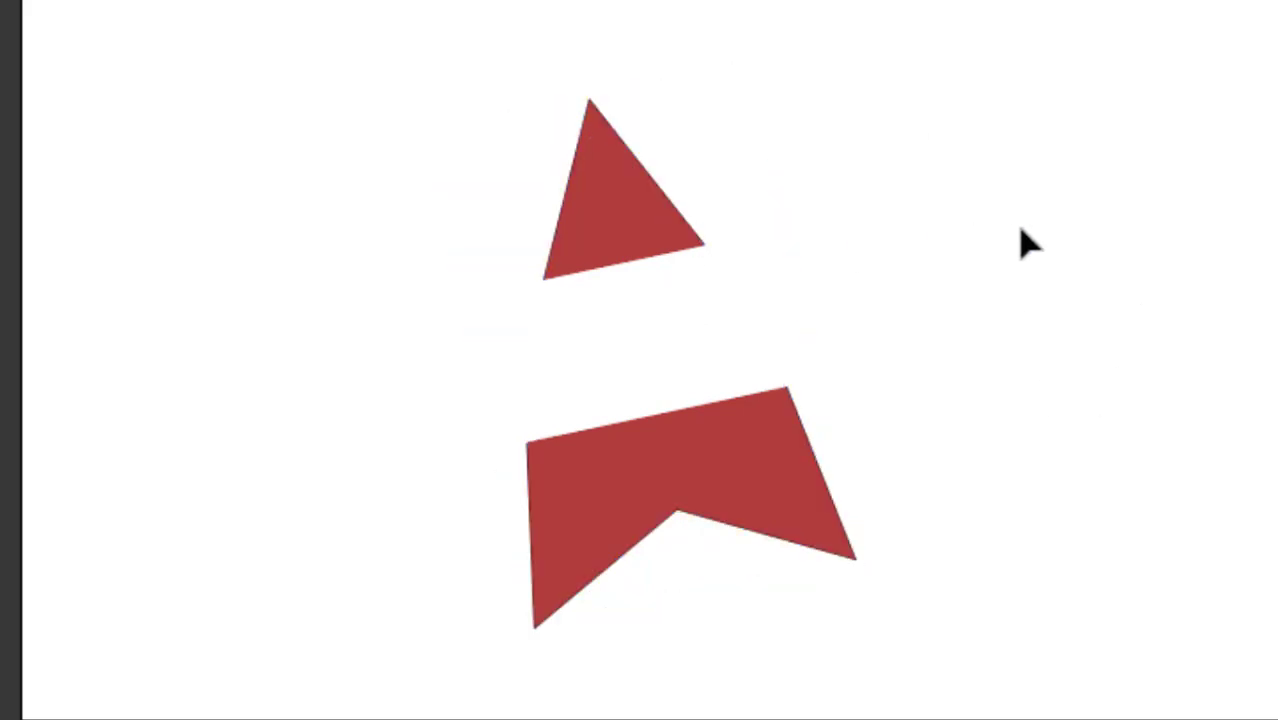
Undo the anchor point deletions and delete the whole star from the artboard.
key("ctrl+z")
key("ctrl+z")
key("ctrl+z")
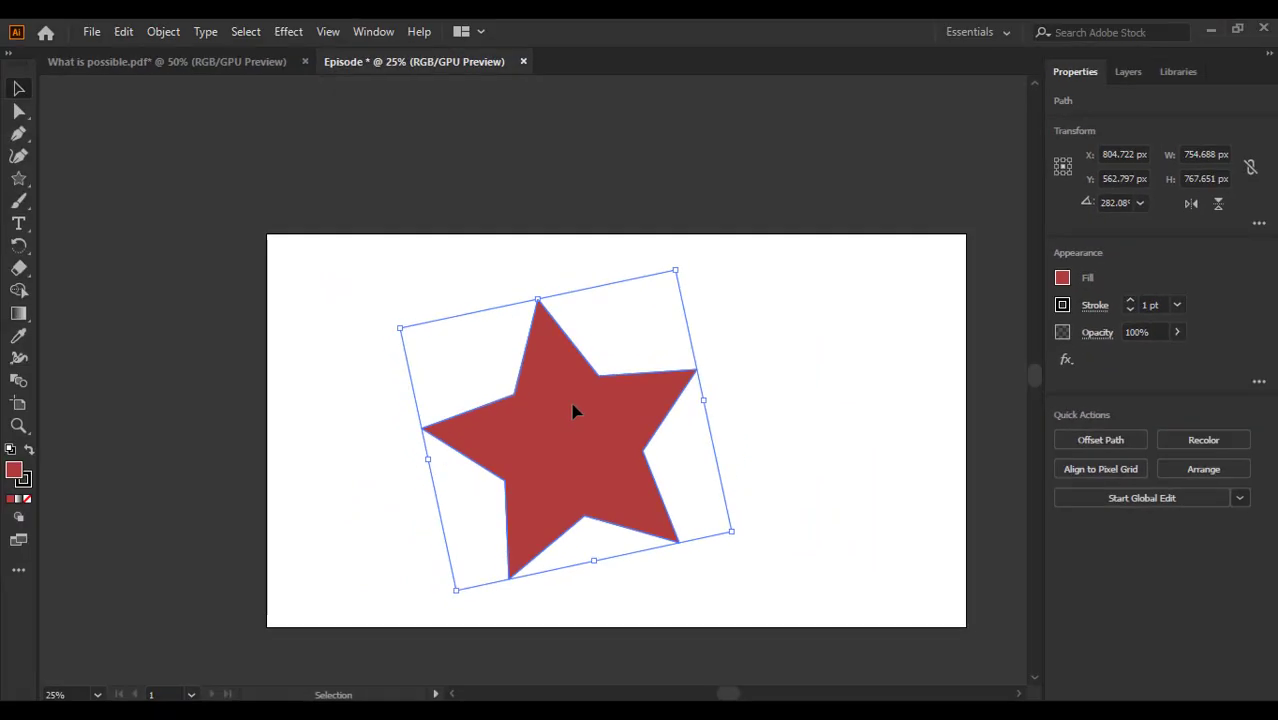
key("Delete")
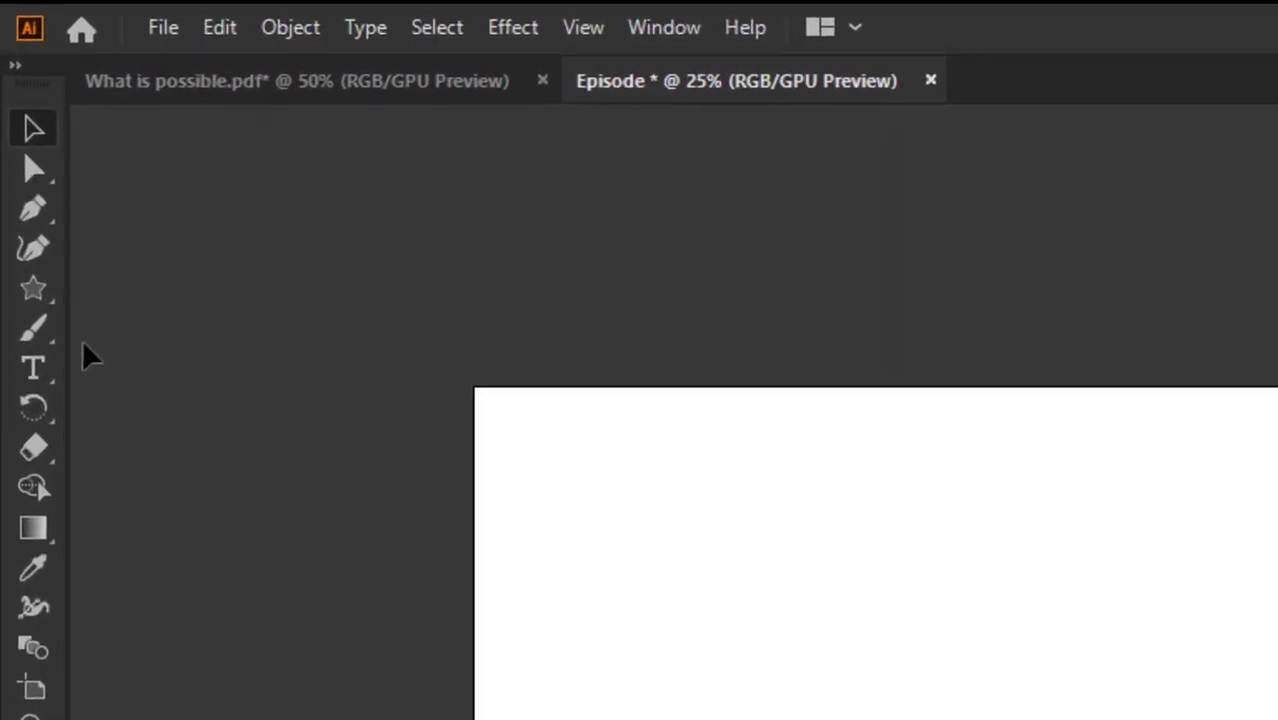
Draw ten red five-pointed stars of different sizes across the artboard with the Star tool.
left_click(59, 329)
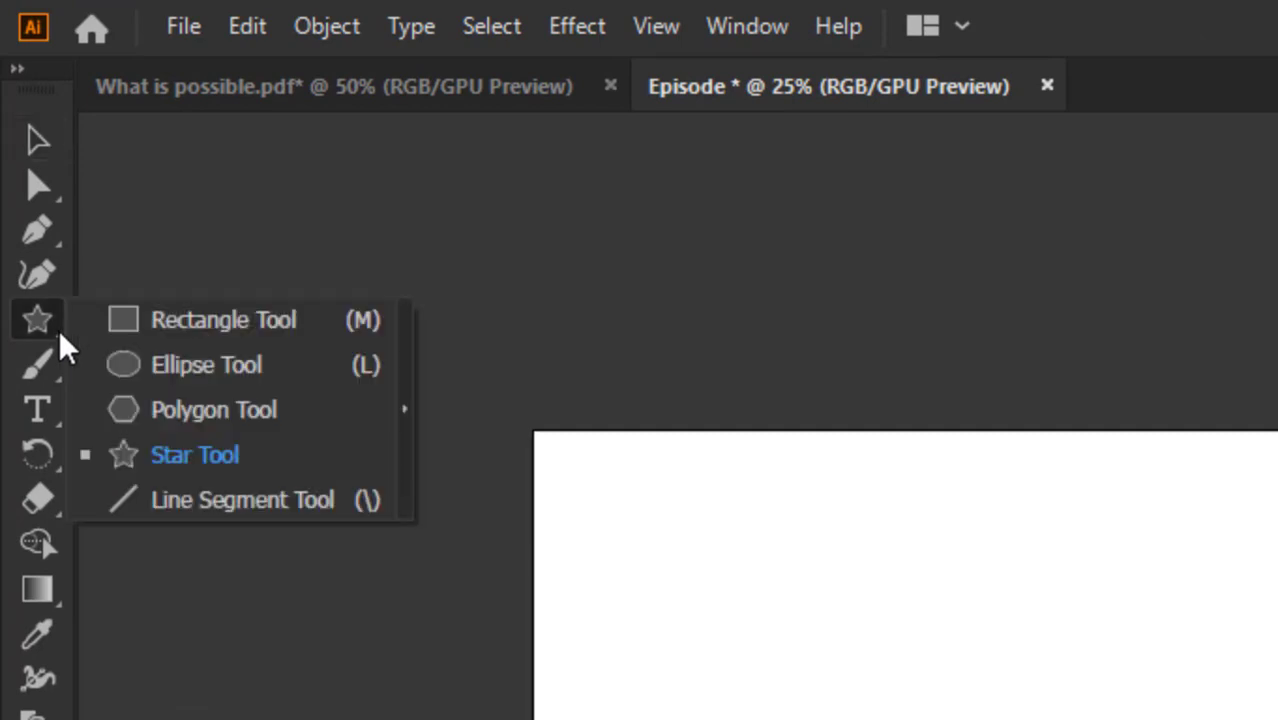
left_click(133, 323)
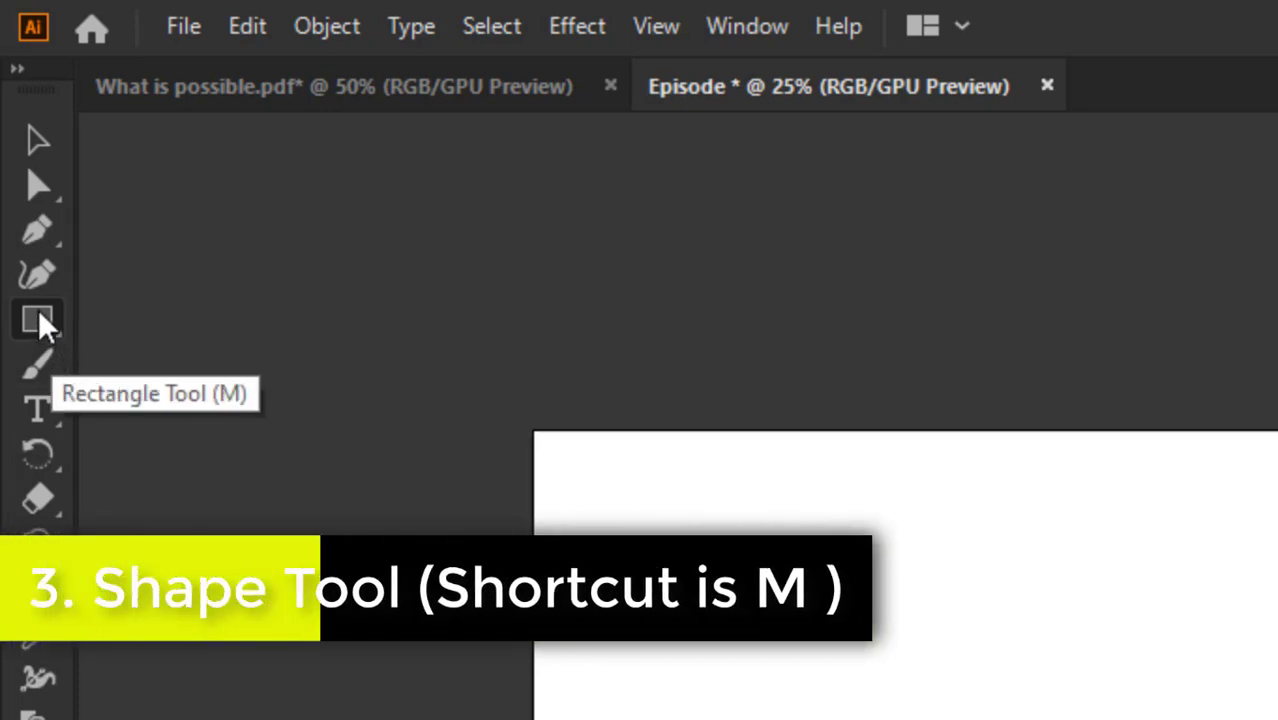
left_click(38, 312)
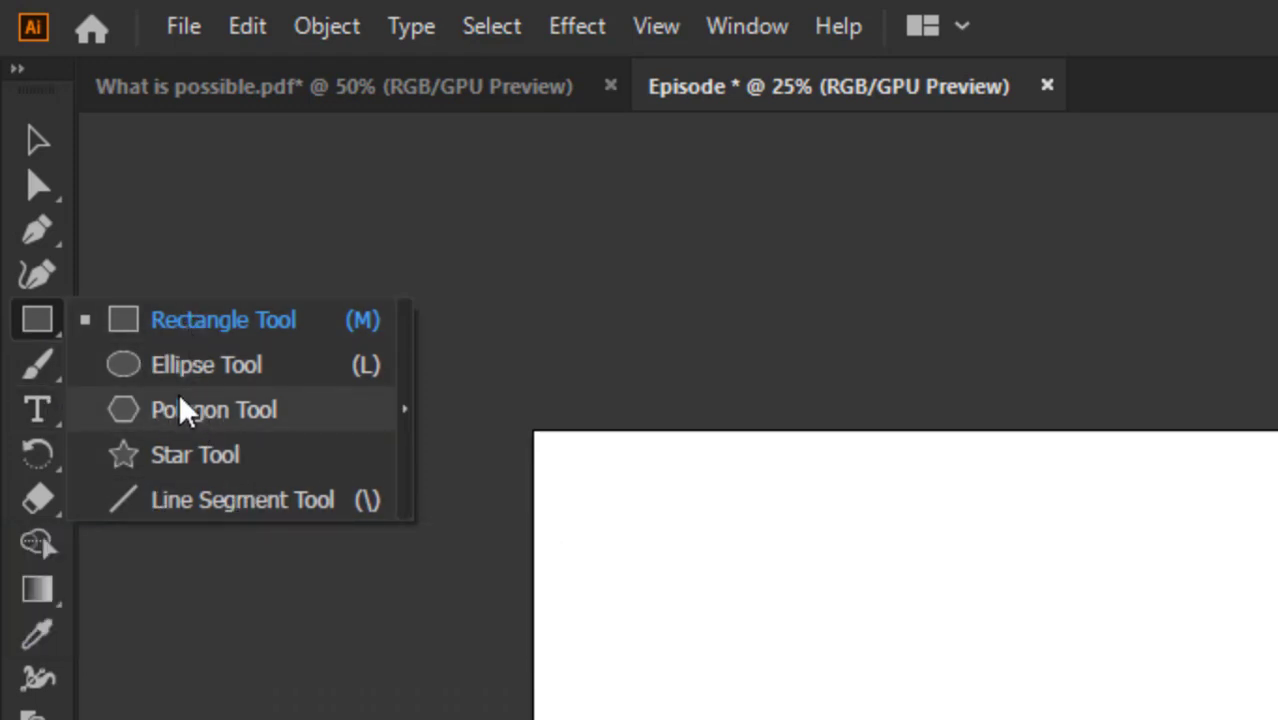
left_click(184, 458)
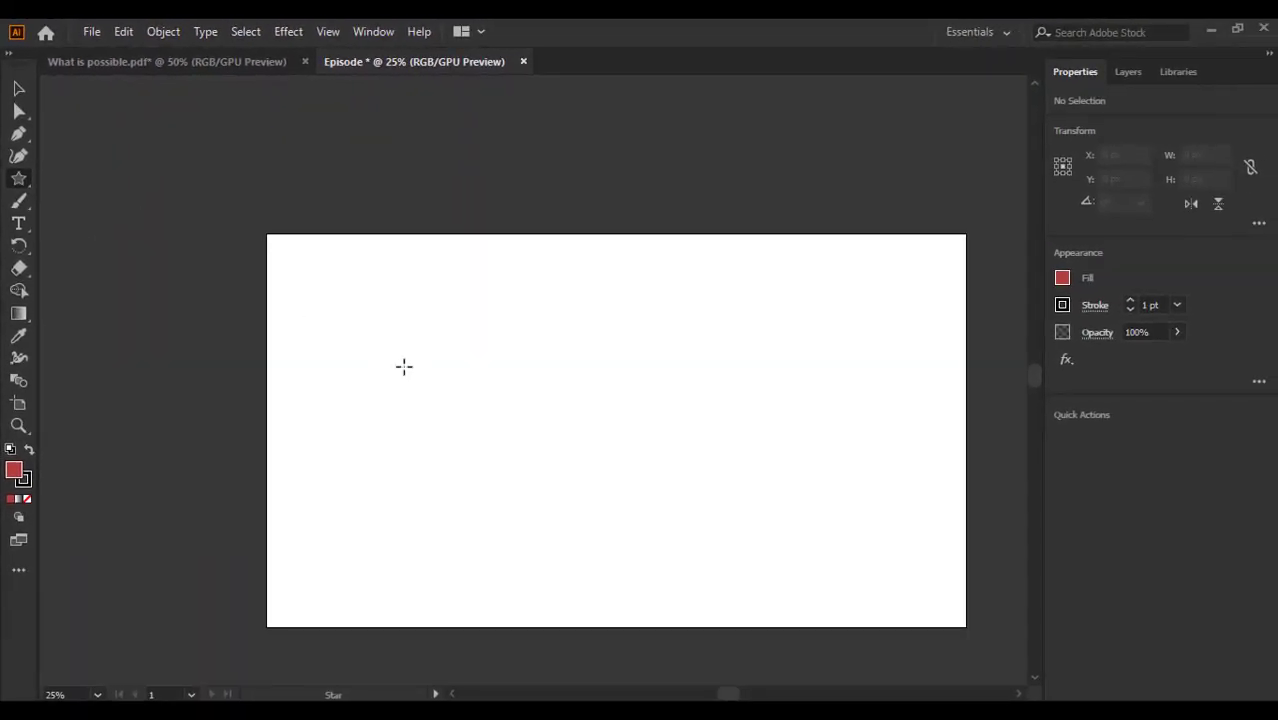
mouse_move(375, 330)
left_mouse_down()
mouse_move(428, 365)
mouse_move(490, 445)
left_mouse_up()
left_click_drag(548, 342, 609, 410)
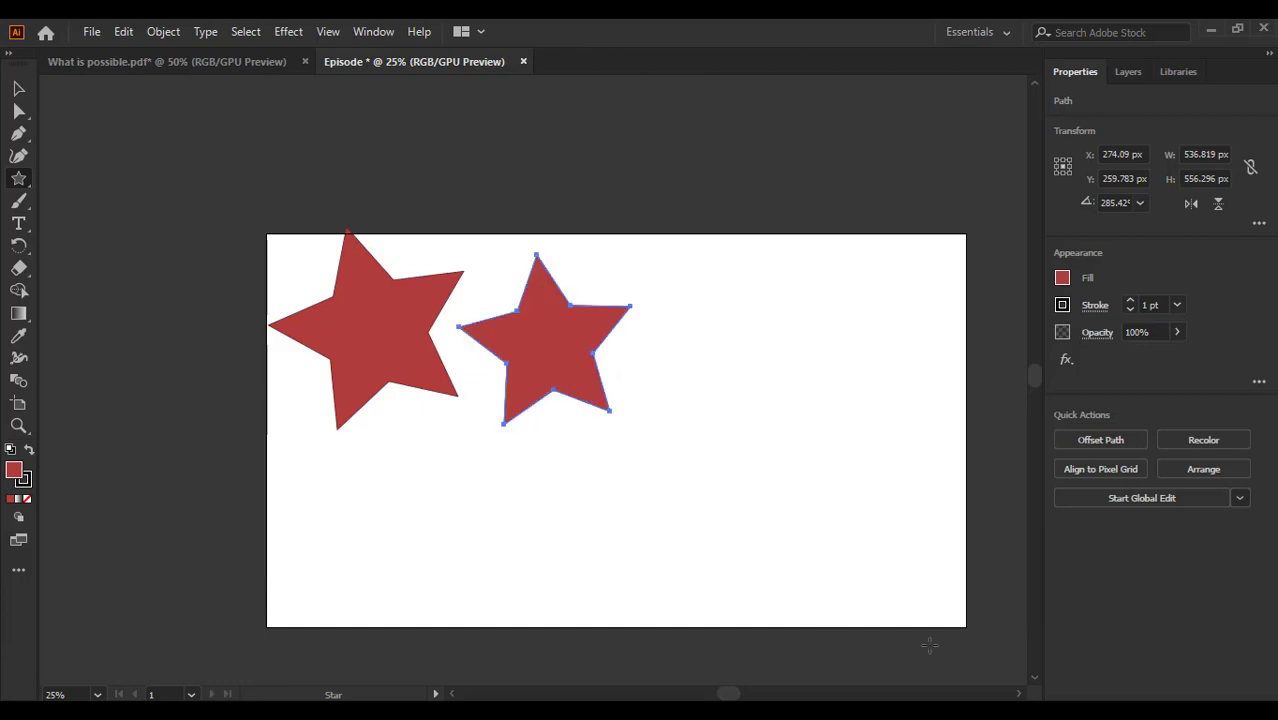
left_click_drag(722, 384, 757, 418)
left_click_drag(578, 466, 616, 501)
left_click_drag(403, 504, 444, 531)
left_click_drag(713, 482, 772, 535)
left_click_drag(850, 337, 882, 375)
left_click_drag(676, 267, 697, 282)
left_click_drag(845, 513, 873, 542)
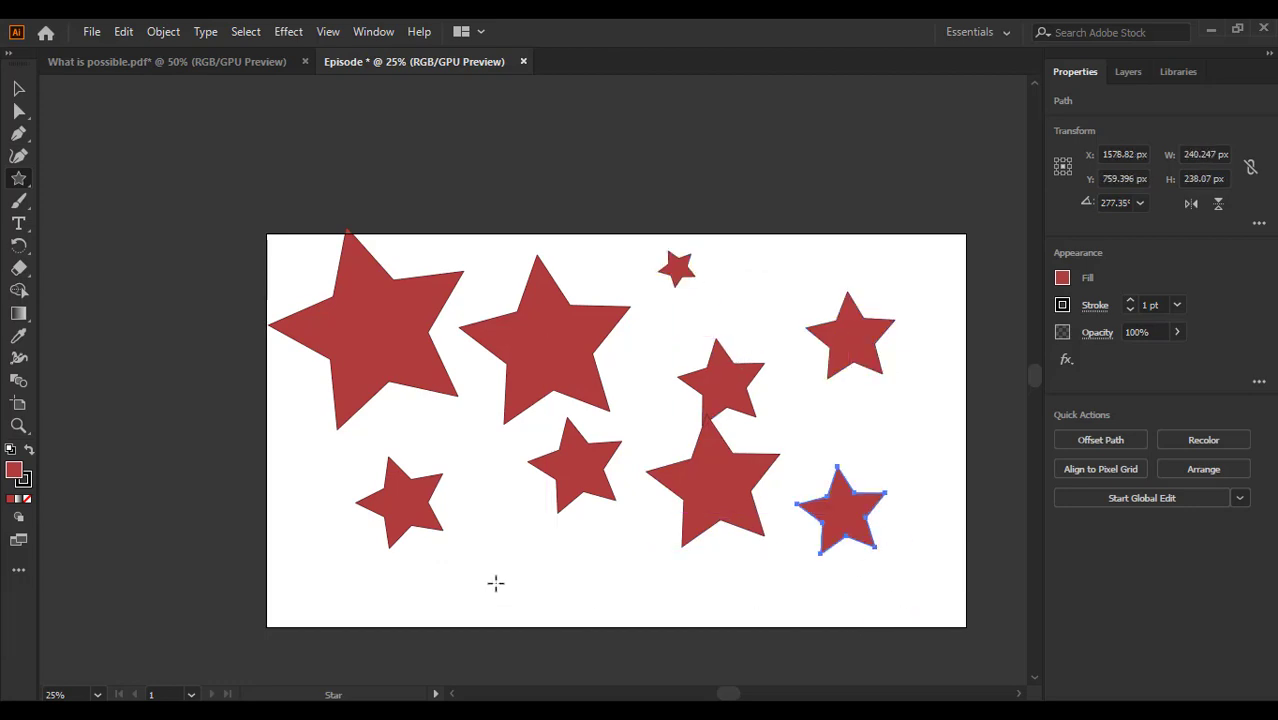
left_click_drag(499, 565, 550, 600)
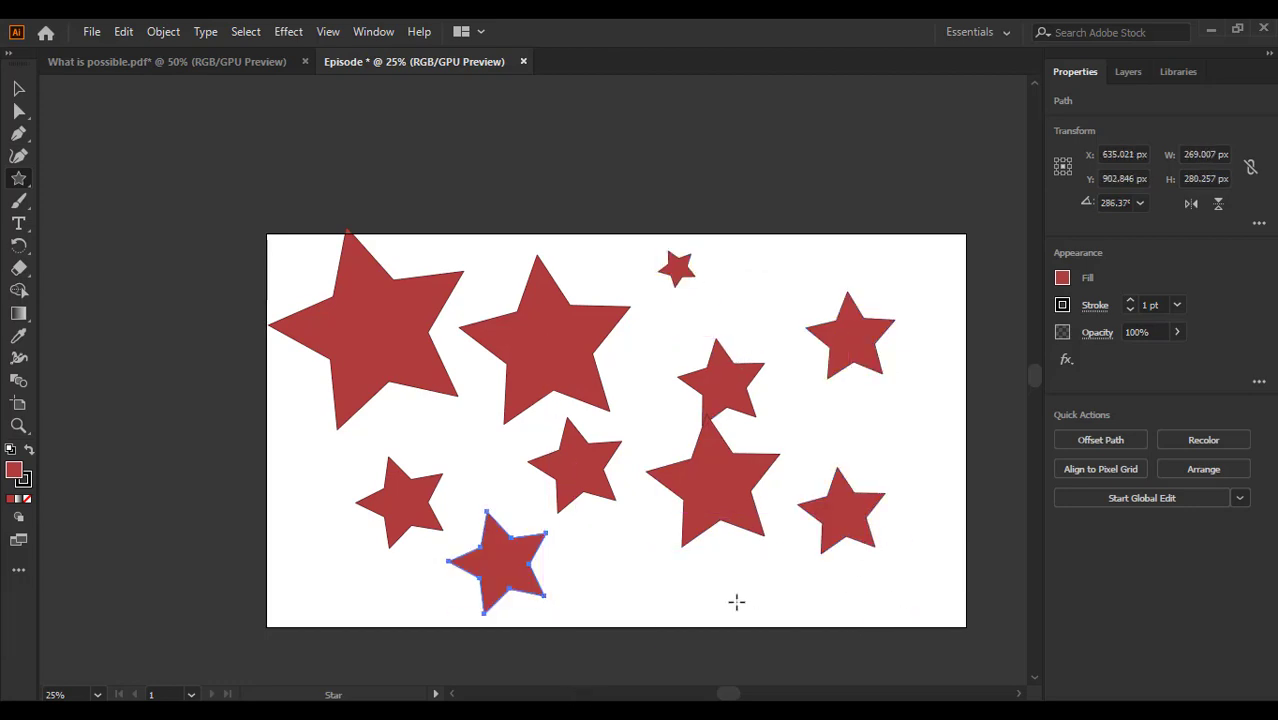
Undo the six most recent stars and delete the remaining four to empty the artboard.
key("ctrl+z")
key("ctrl+z")
key("ctrl+z")
key("ctrl+z")
key("ctrl+z")
key("ctrl+z")
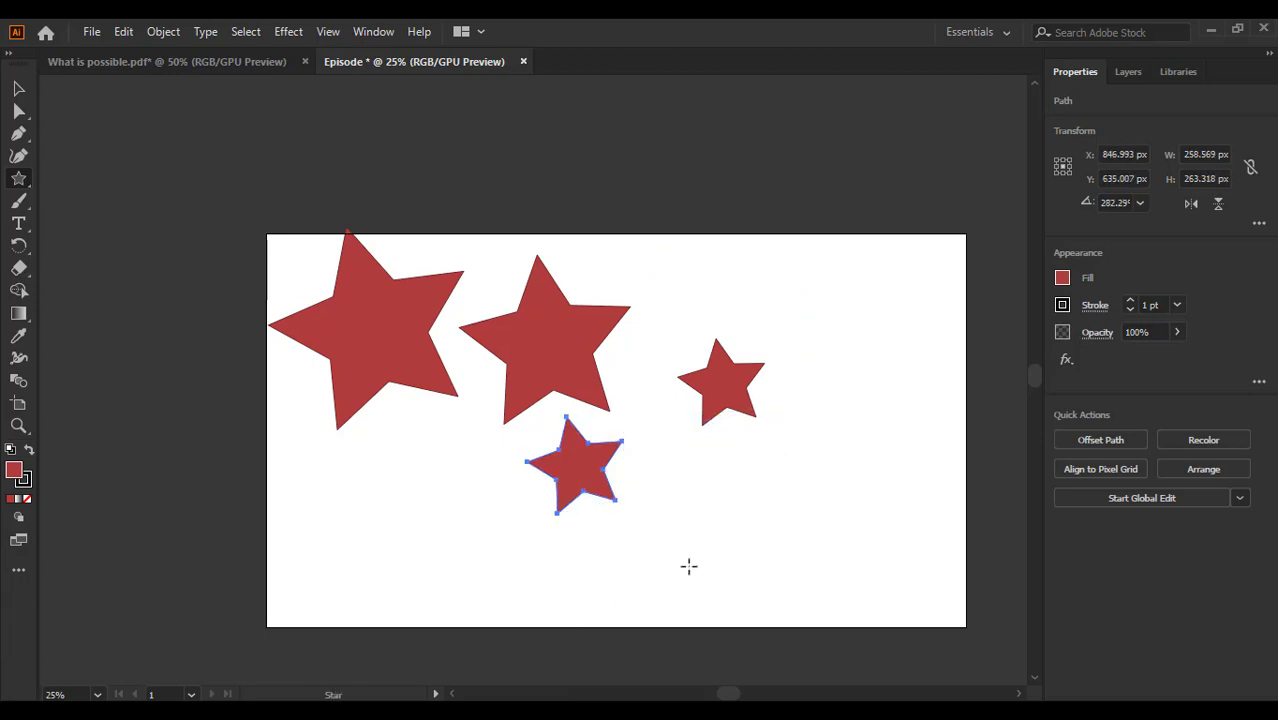
left_click(19, 88)
left_click_drag(180, 218, 786, 521)
key("Delete")
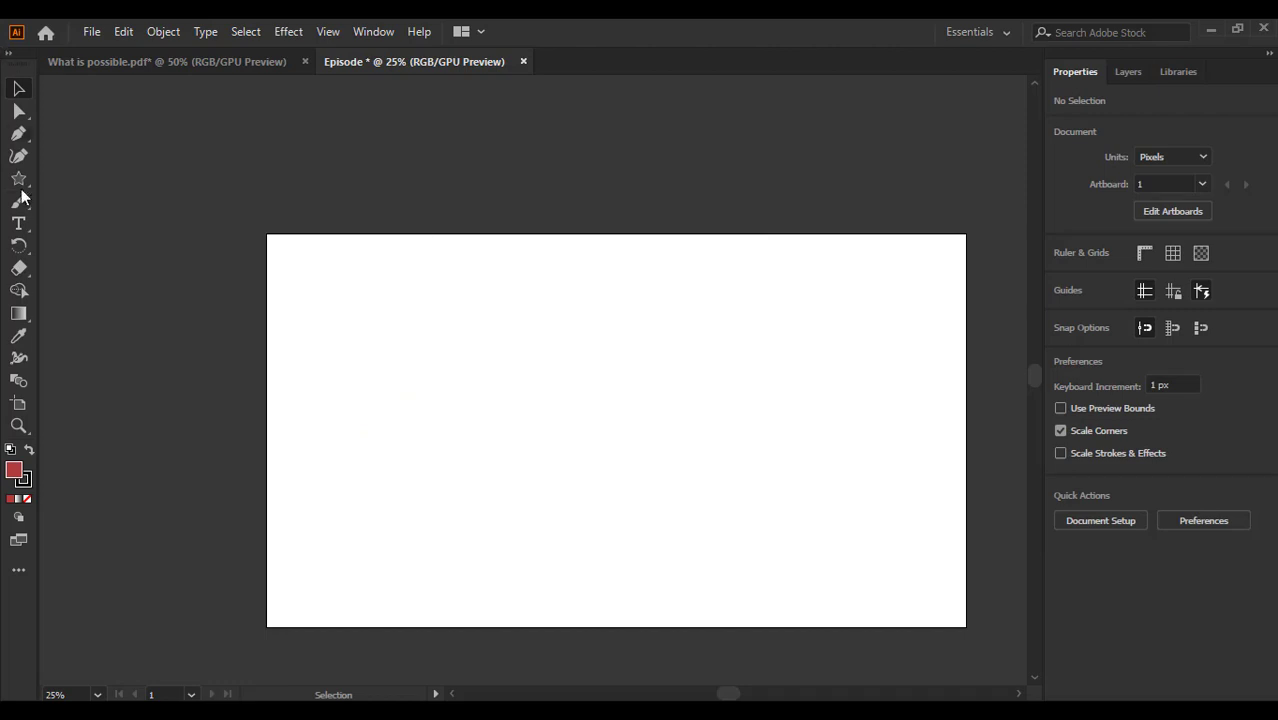
Draw a red rectangle with the Rectangle tool, move it slightly up and to the left, and deselect it.
left_click(19, 178)
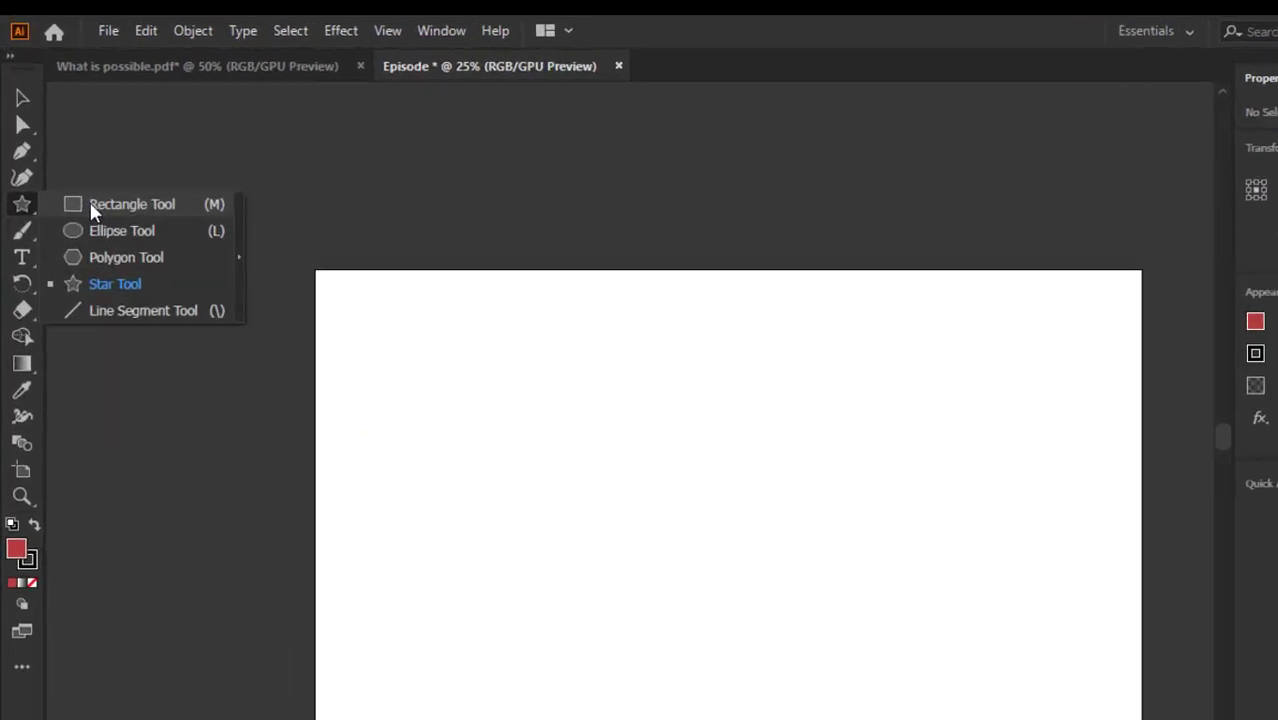
left_click(92, 206)
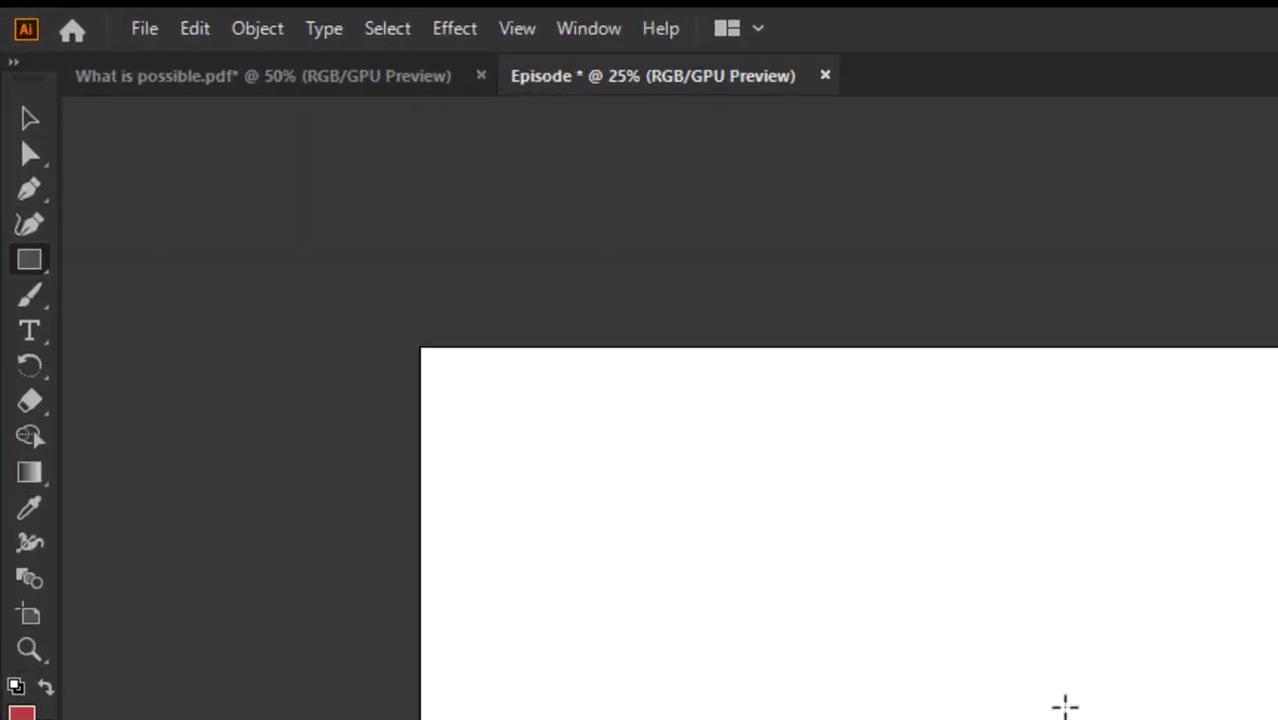
left_click_drag(527, 389, 680, 444)
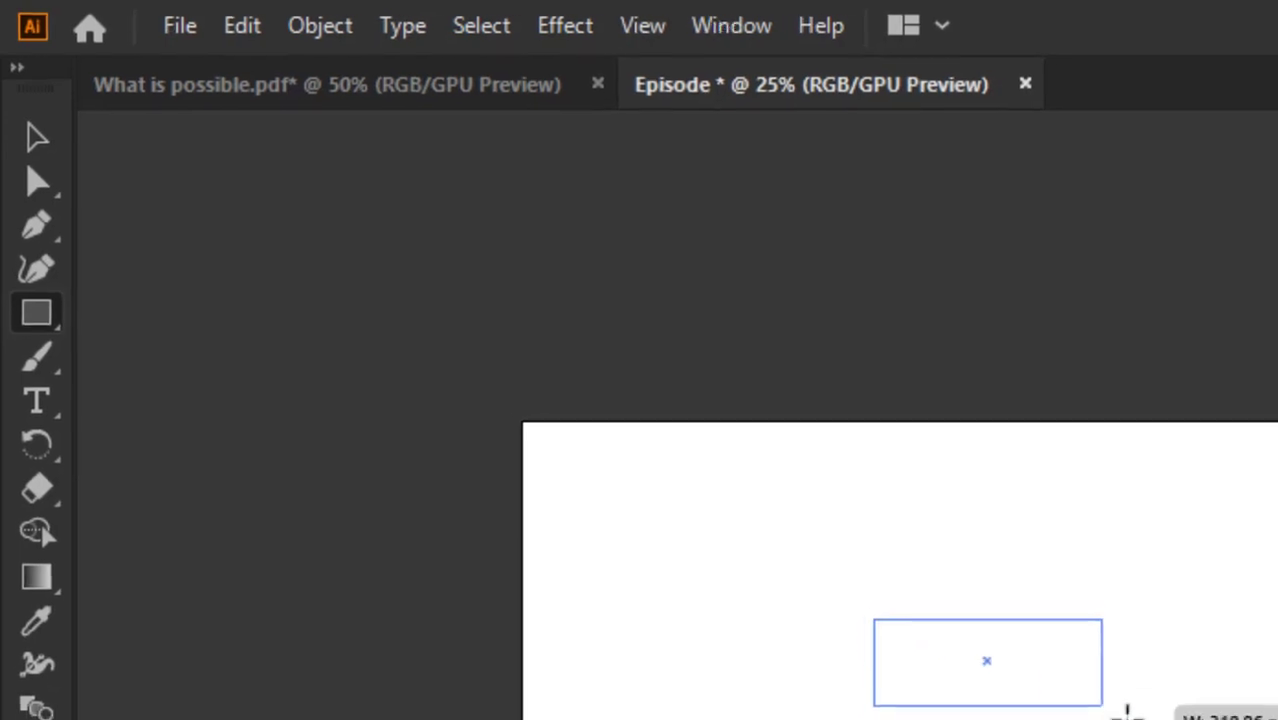
left_click_drag(1127, 712, 1241, 719)
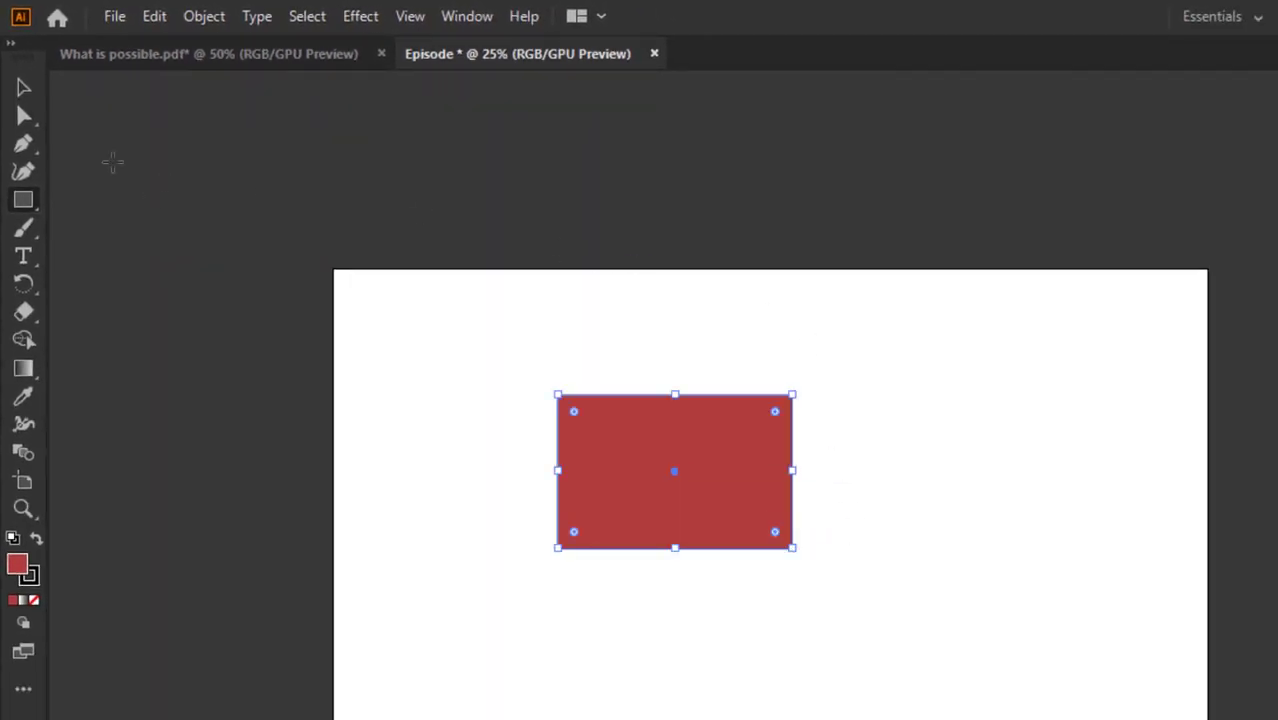
left_click(25, 88)
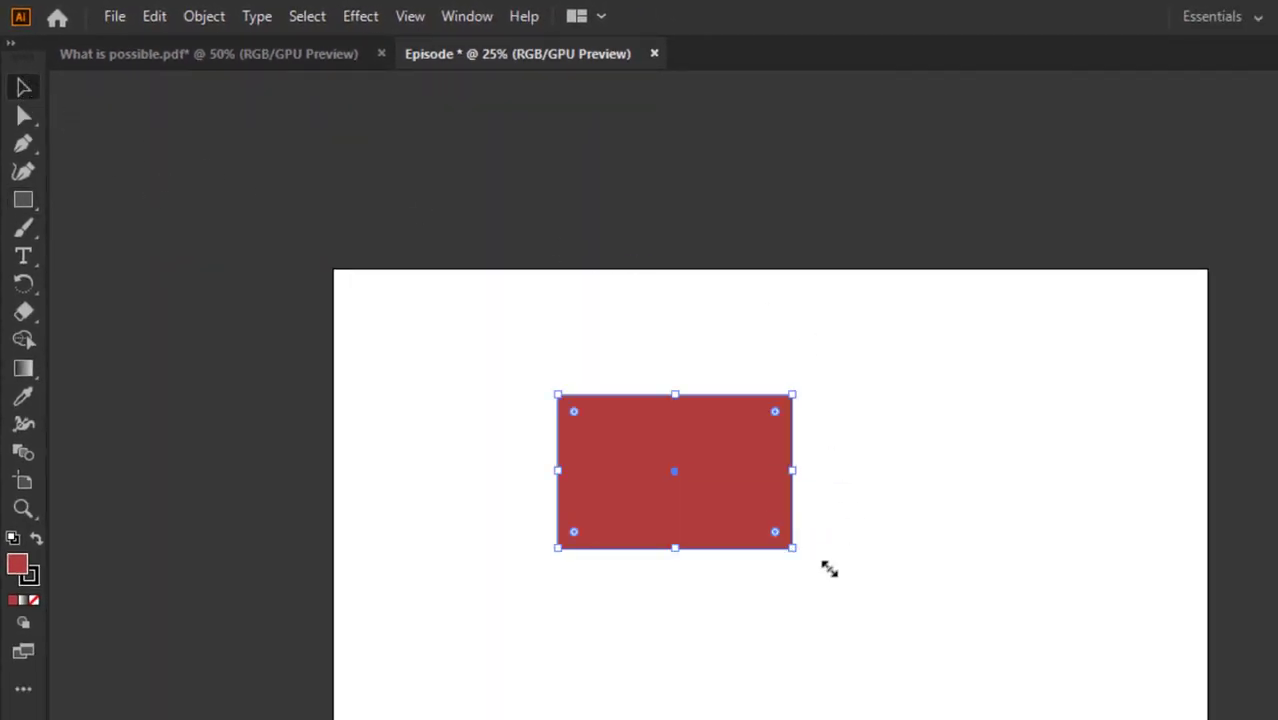
left_click(860, 506)
left_click_drag(670, 485, 638, 439)
left_click(903, 412)
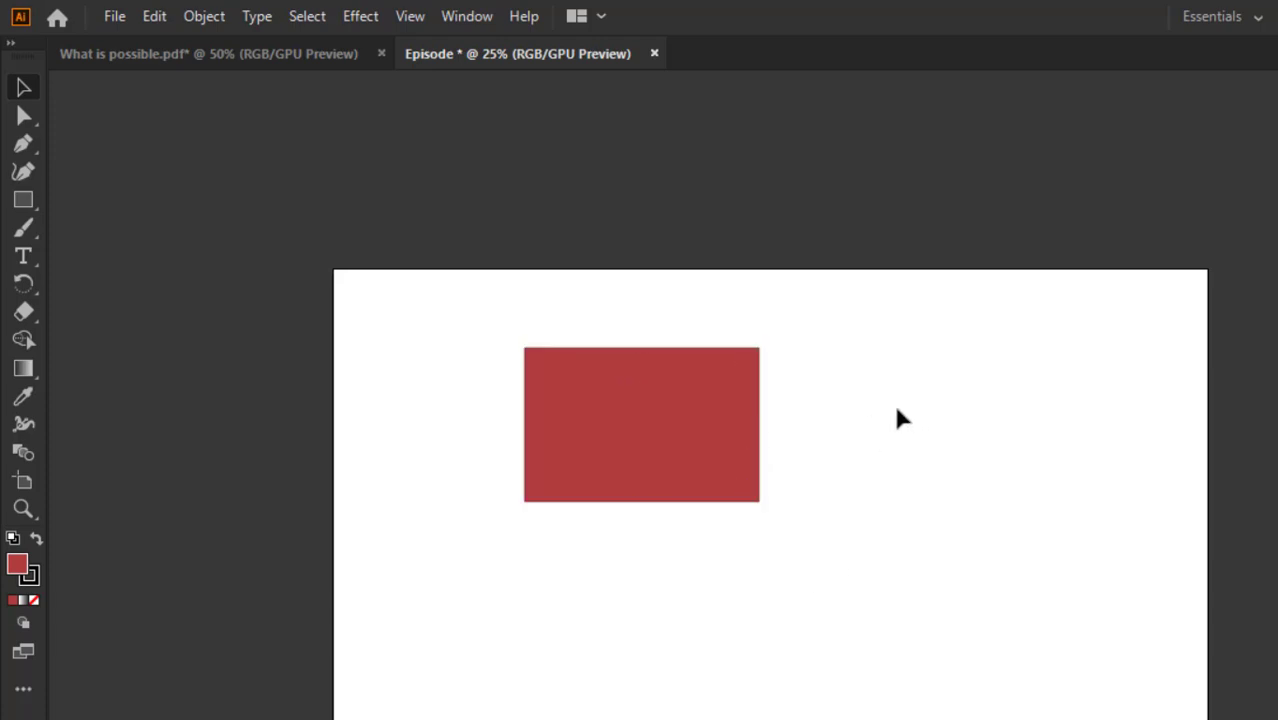
Draw a wide rectangle below the first one, a tall one beside them, and a small square and small upright rectangle near the right edge.
left_click(22, 201)
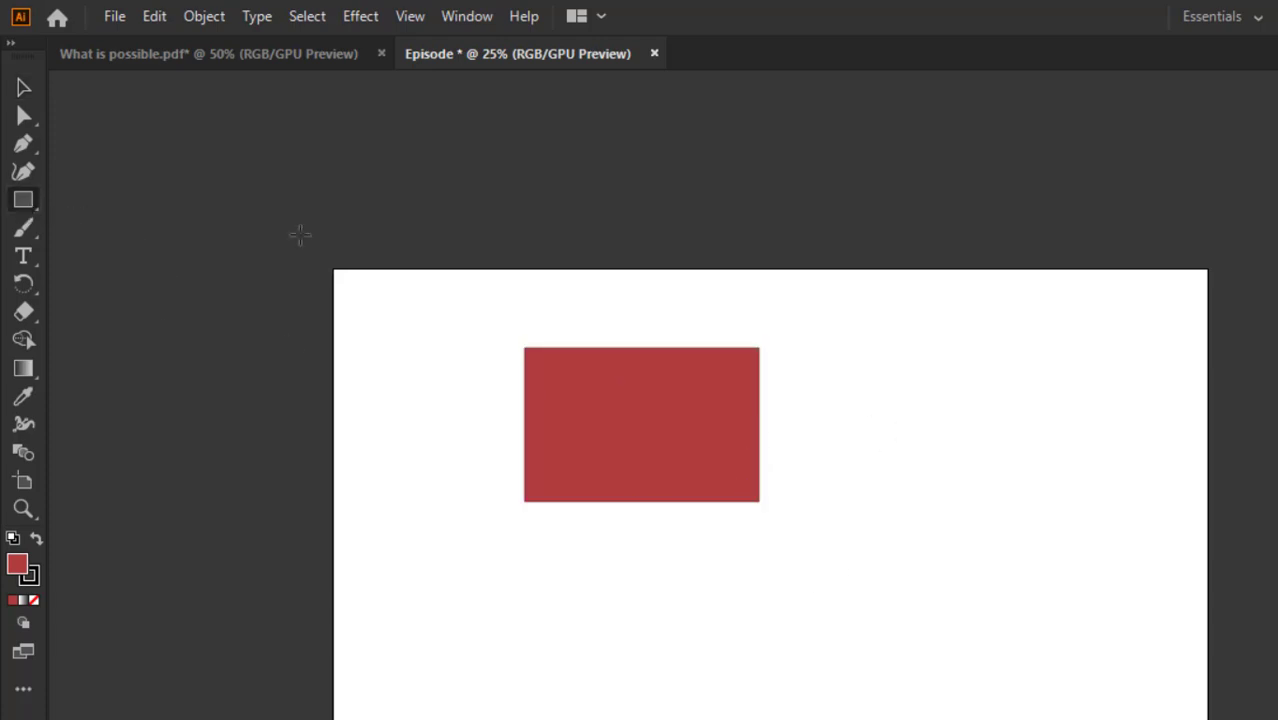
mouse_move(538, 574)
left_mouse_down()
mouse_move(816, 593)
mouse_move(819, 688)
left_mouse_up()
mouse_move(885, 360)
left_mouse_down()
mouse_move(1018, 391)
mouse_move(1004, 650)
mouse_move(1014, 688)
left_mouse_up()
left_click_drag(1066, 417, 1112, 463)
left_click_drag(1066, 543, 1130, 651)
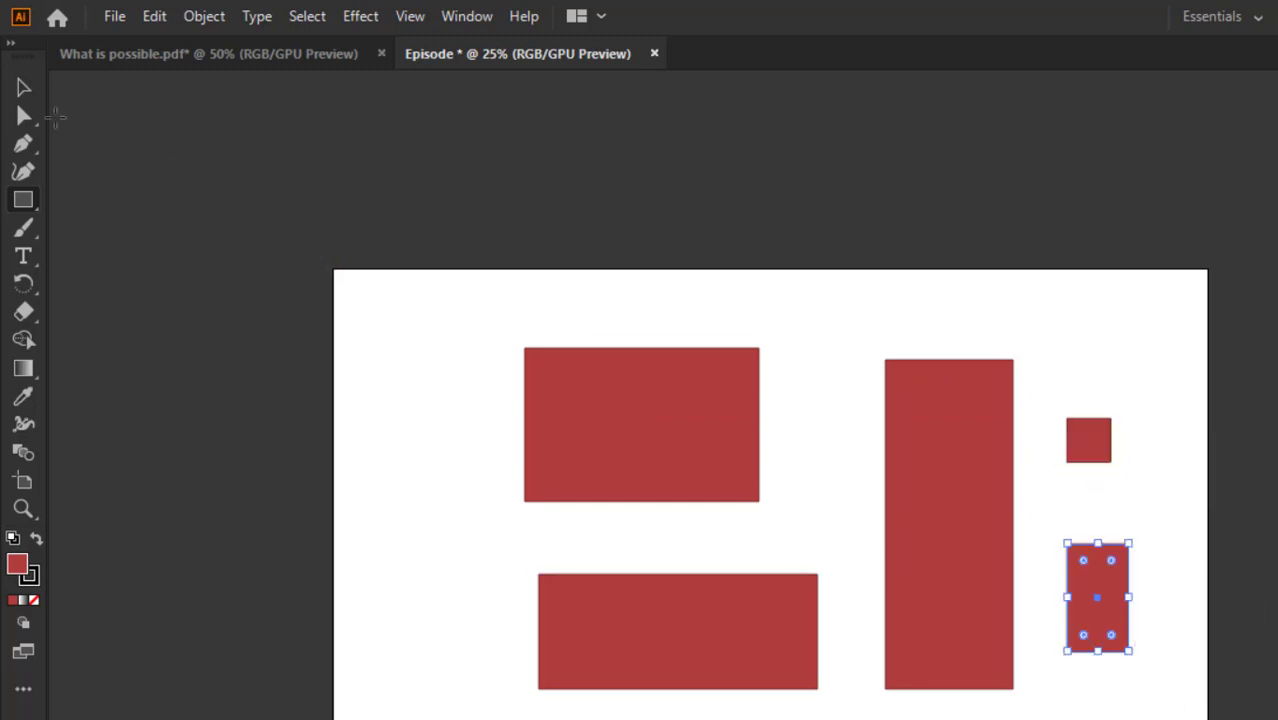
Delete all rectangles except the small upright one, then move that one to the artboard's upper-left corner and widen it into a square.
left_click(22, 88)
left_click_drag(389, 321, 1007, 688)
key("Delete")
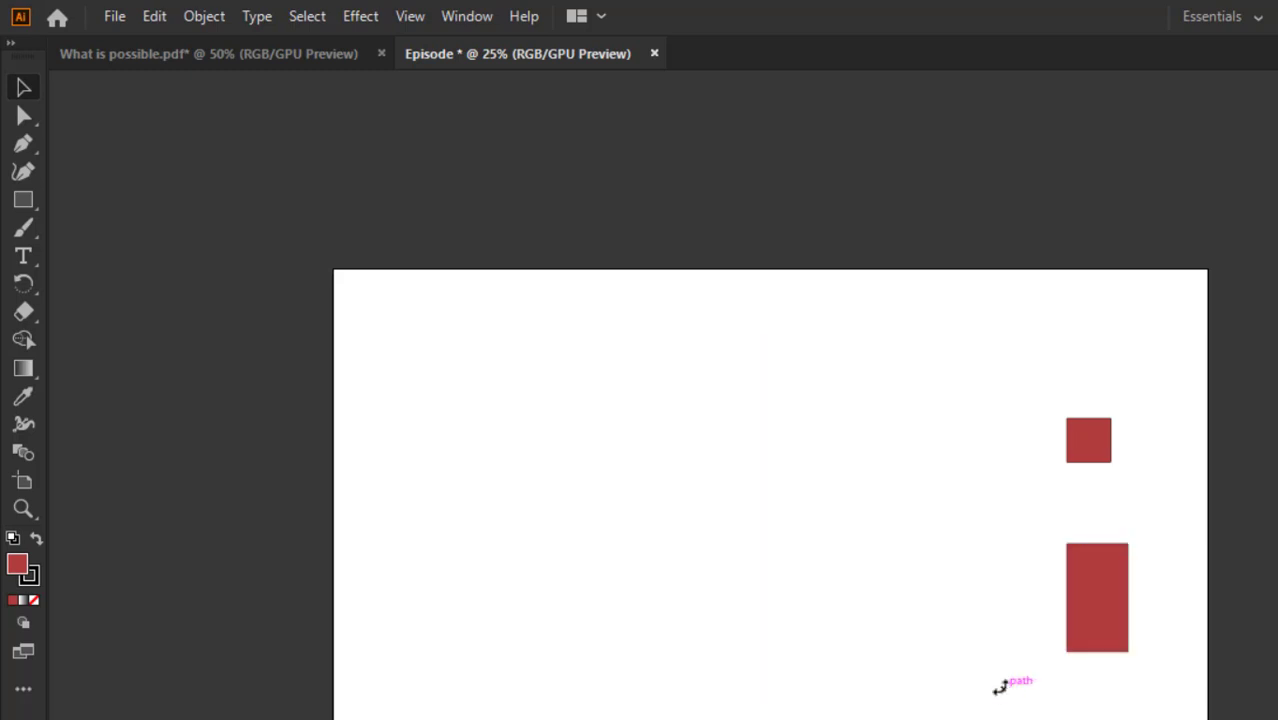
left_click_drag(1047, 400, 1110, 465)
key("Delete")
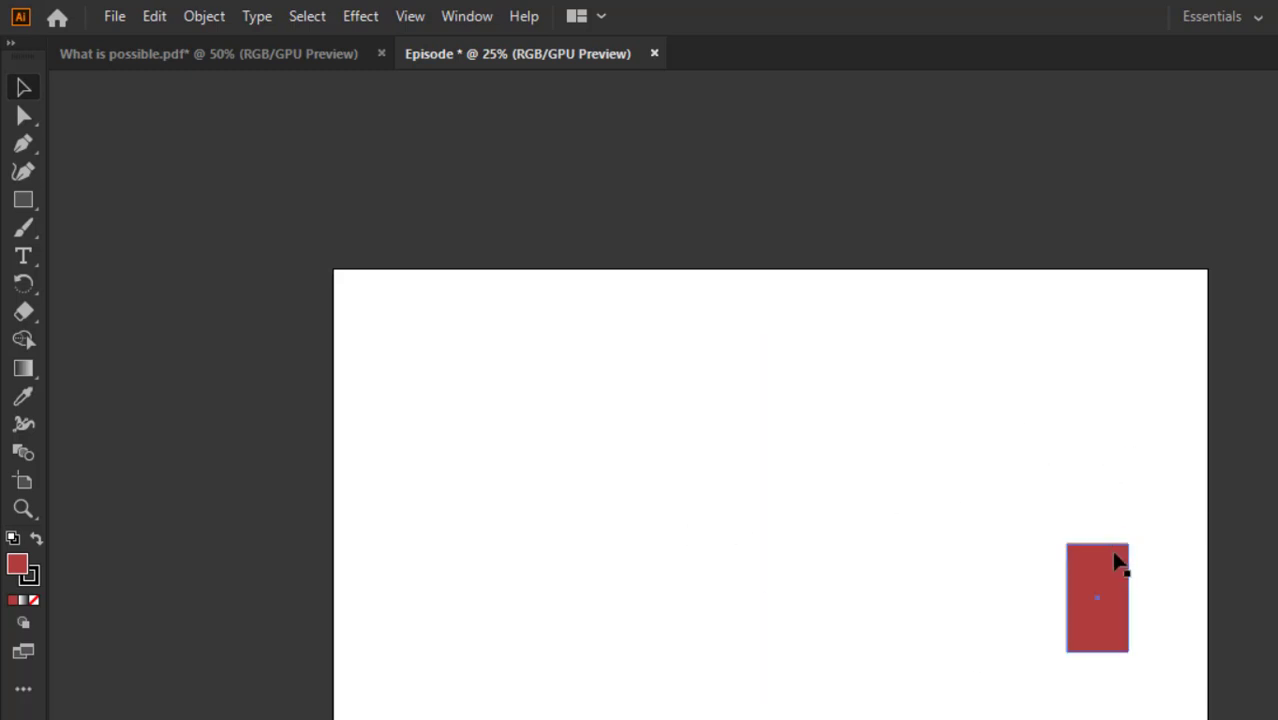
left_click_drag(1103, 555, 493, 372)
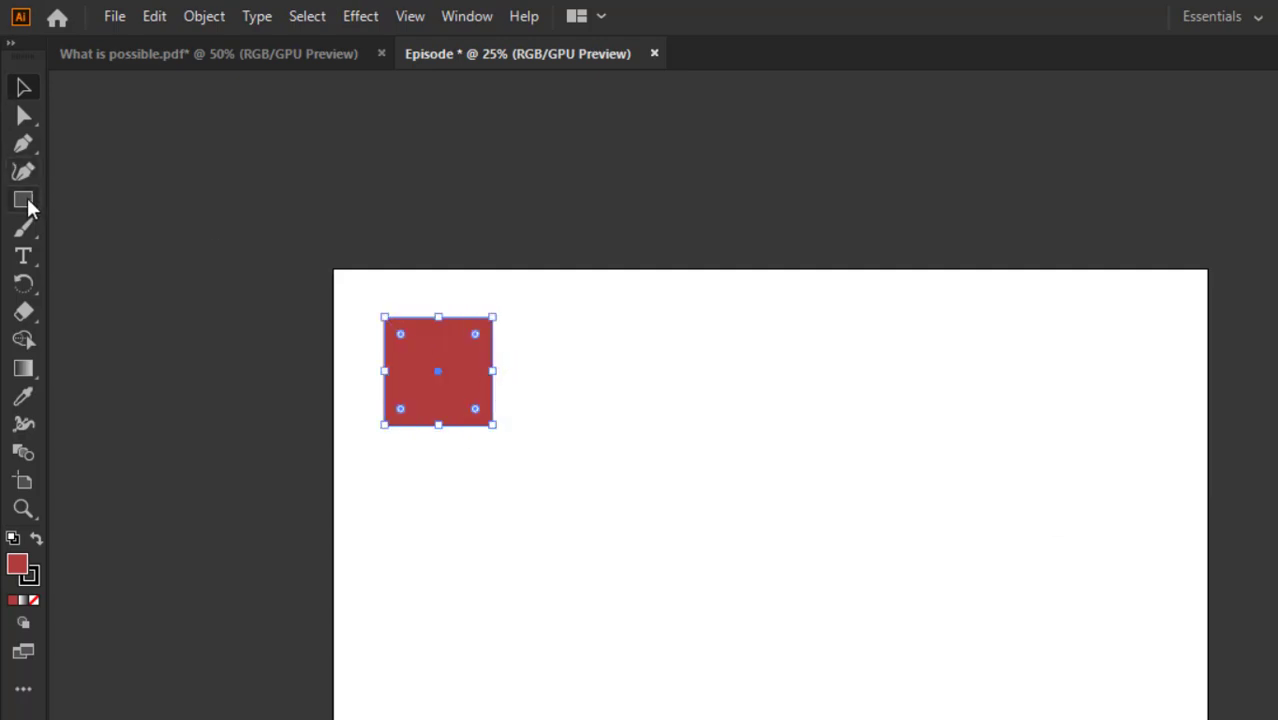
Use the Ellipse tool to draw two ellipses beside the square, a perfect circle below it, and a flatter ellipse beside the circle.
left_click_drag(26, 199, 126, 228)
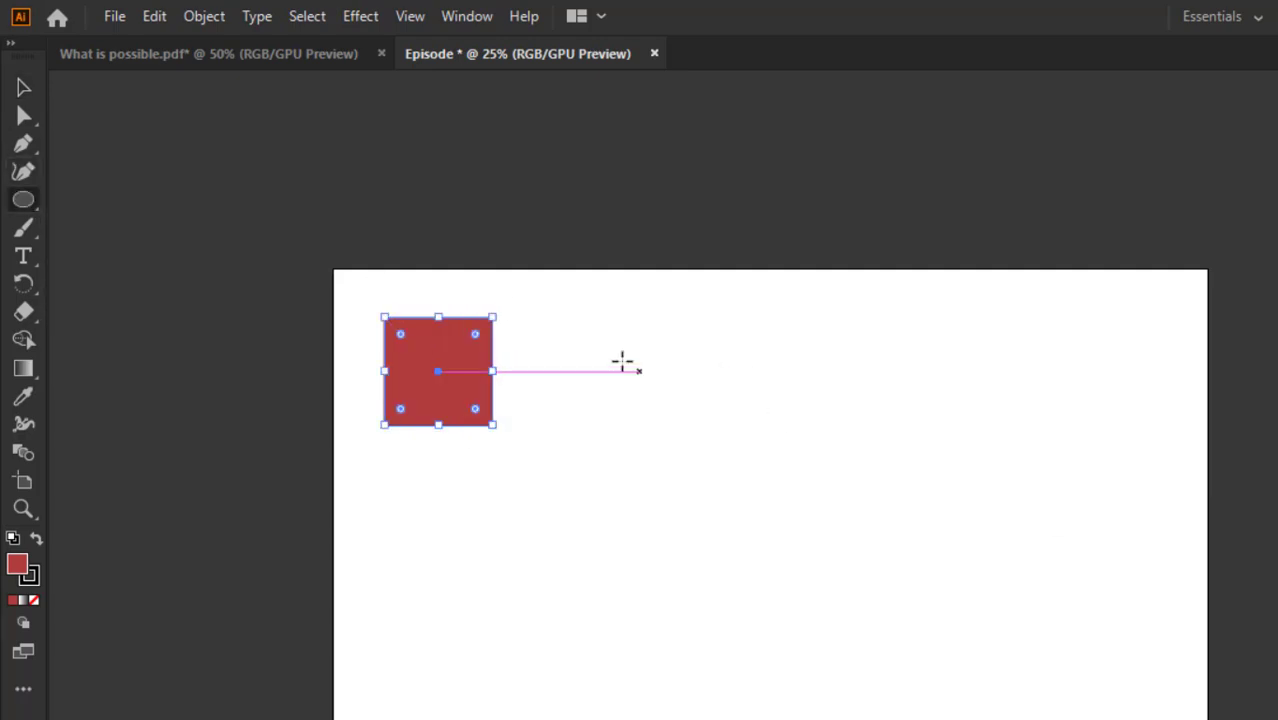
left_click_drag(585, 343, 731, 467)
left_click_drag(828, 344, 927, 425)
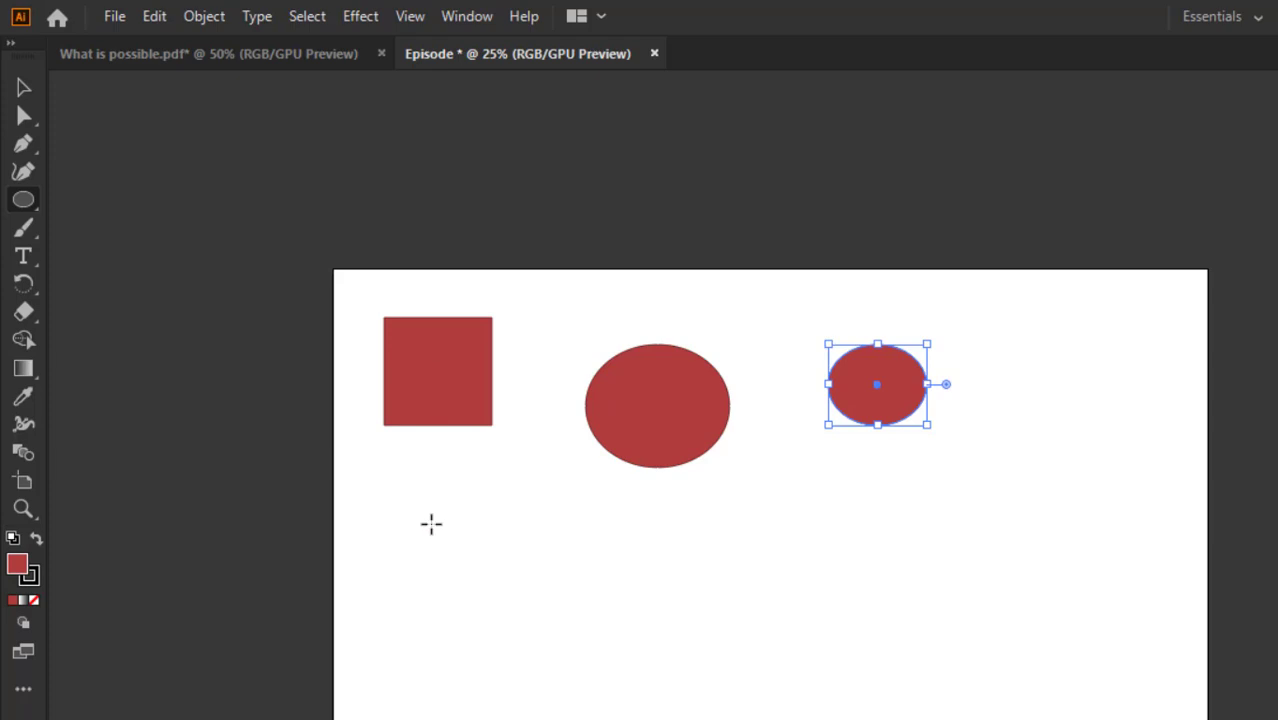
left_click_drag(423, 525, 554, 632)
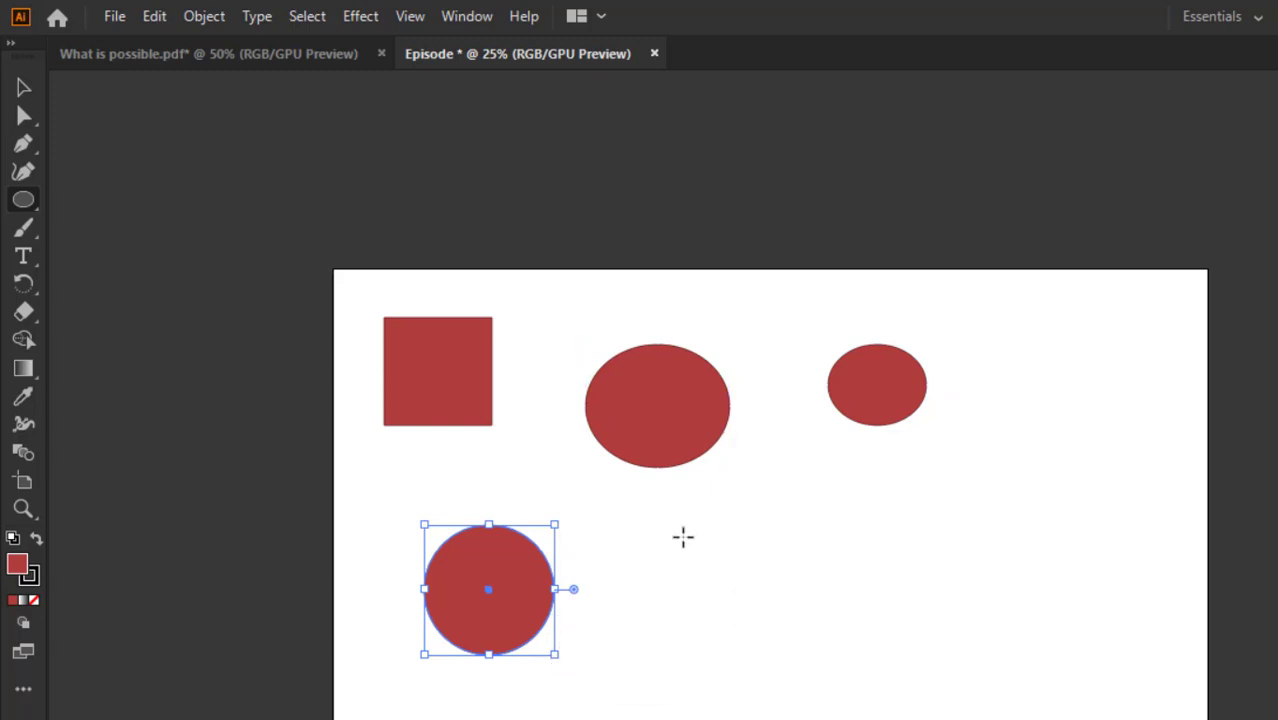
left_click_drag(656, 522, 790, 611)
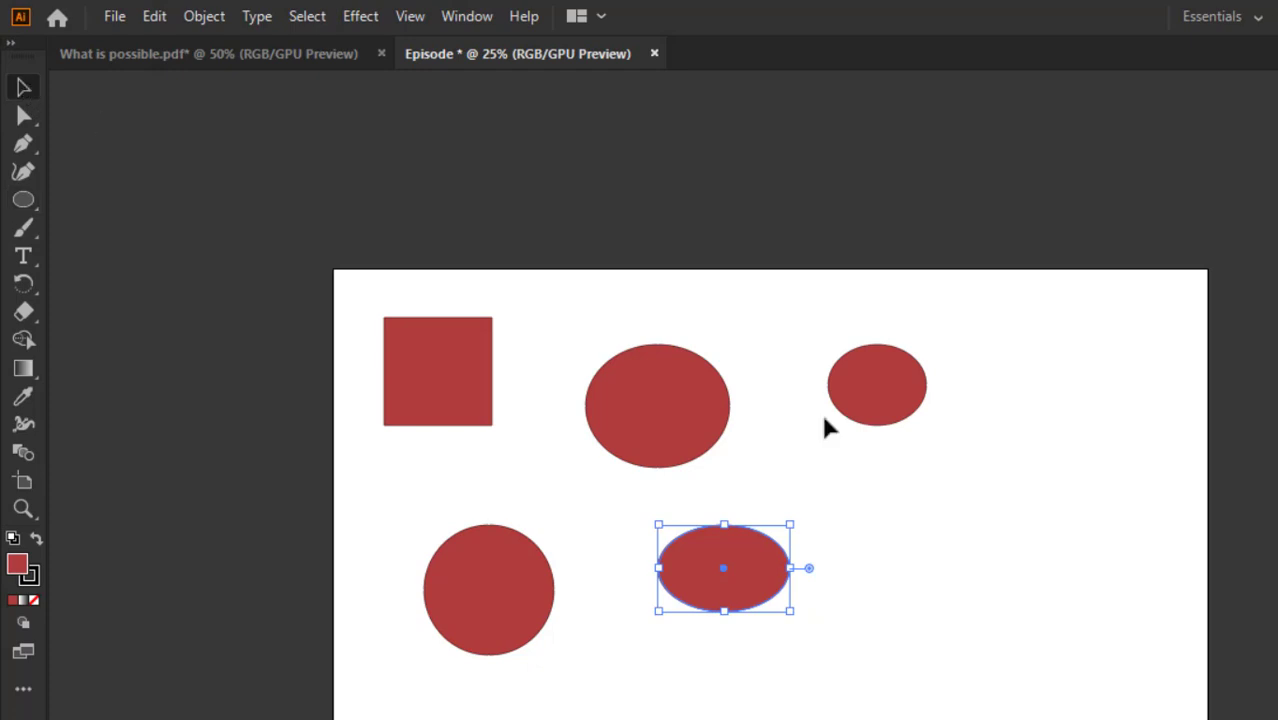
Delete the two upper ellipses and move the flatter ellipse up beside the square.
left_click(954, 546)
left_click(641, 380)
key("Delete")
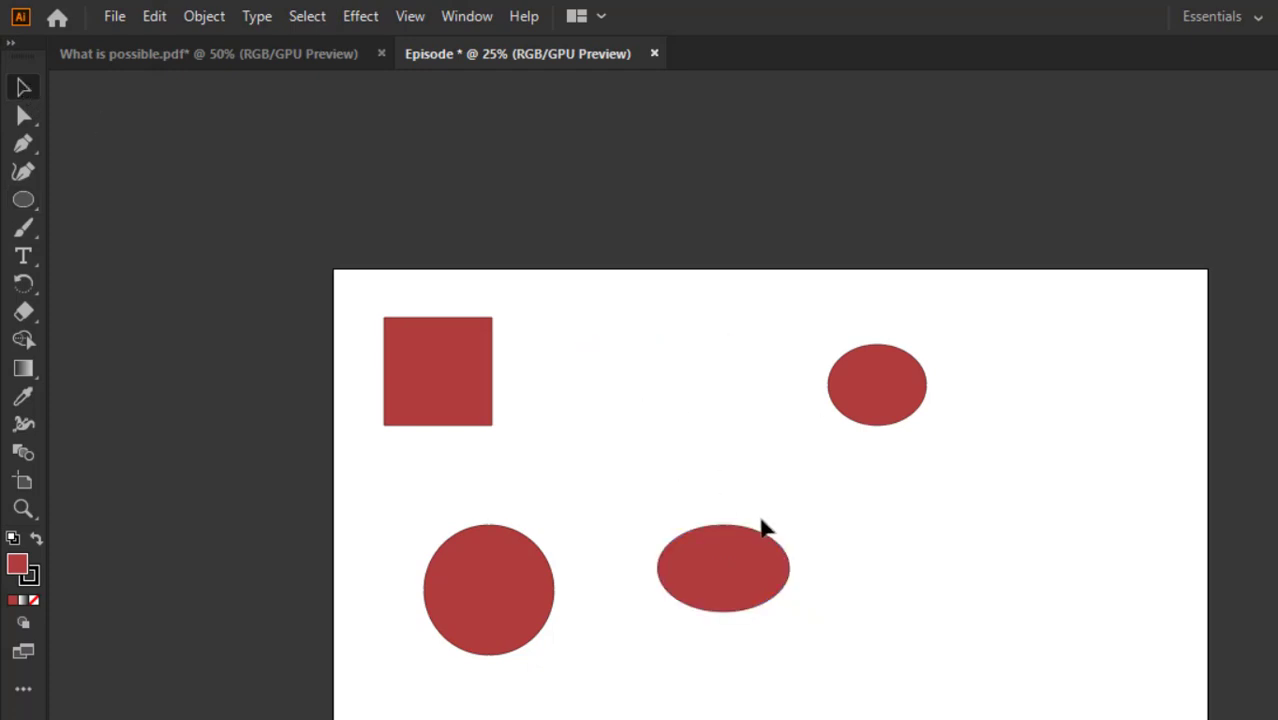
left_click(886, 368)
key("Delete")
left_click_drag(747, 558, 665, 422)
left_click(804, 506)
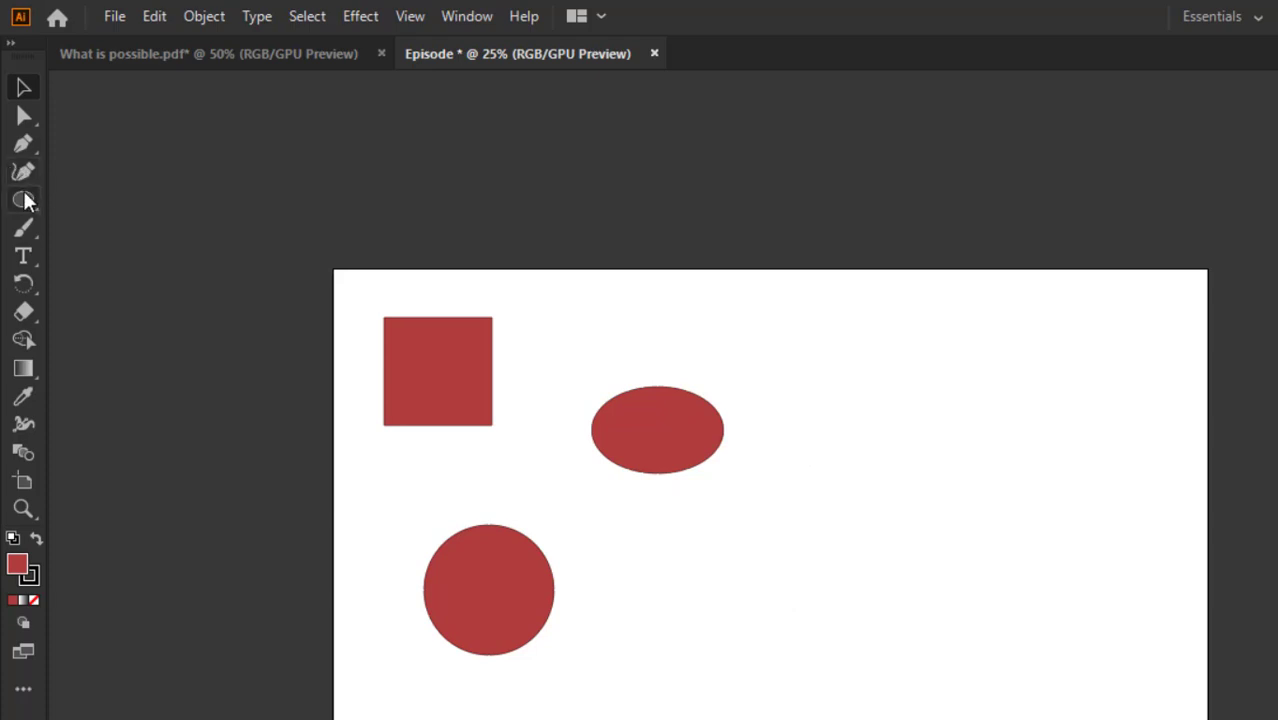
Draw a tilted red hexagon with the Polygon tool to the right of the ellipse, near the artboard's upper edge.
left_click_drag(25, 201, 121, 255)
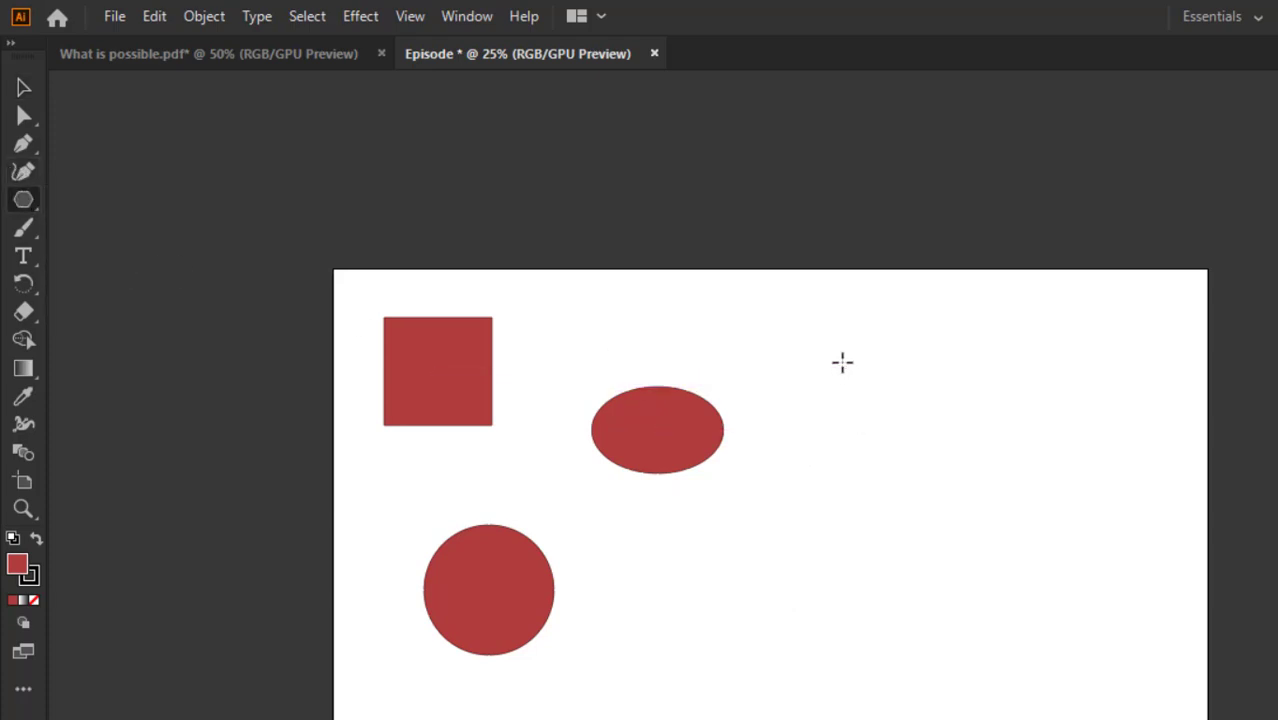
left_click_drag(842, 362, 888, 410)
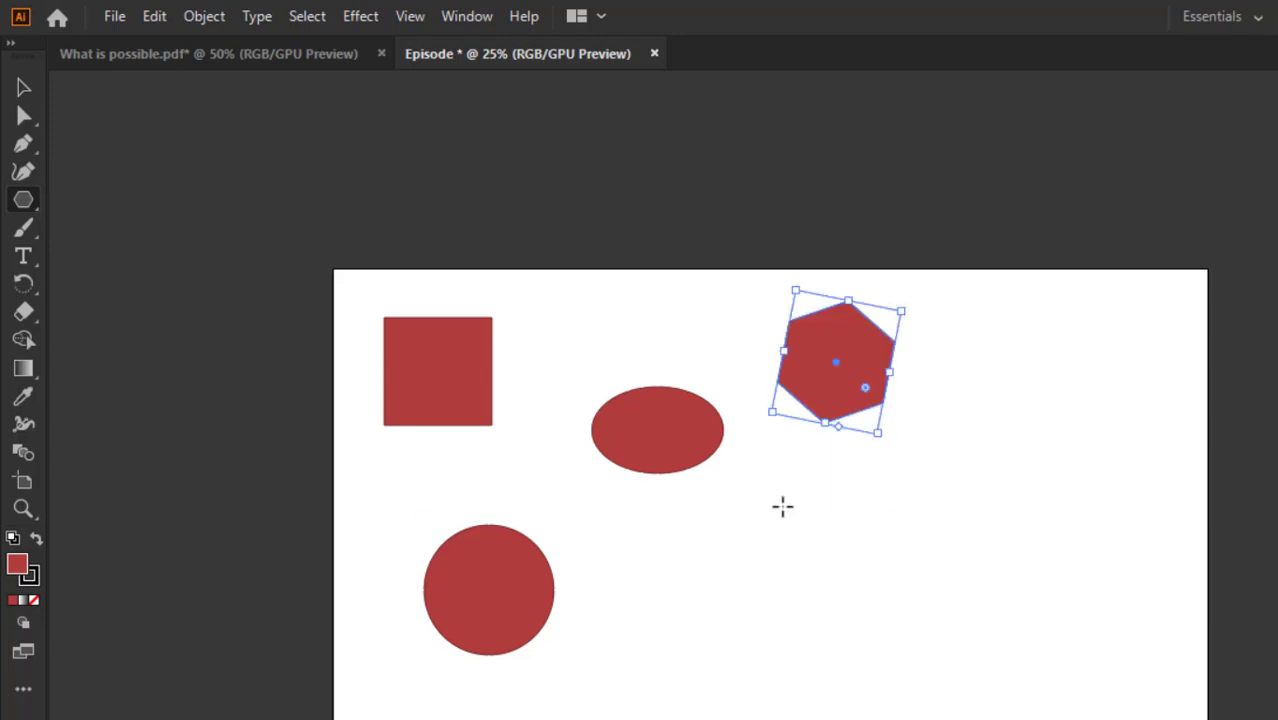
Draw a second red hexagon below the first and a five-pointed red star with the Star tool near the artboard's upper-right corner.
left_click_drag(782, 506, 832, 540)
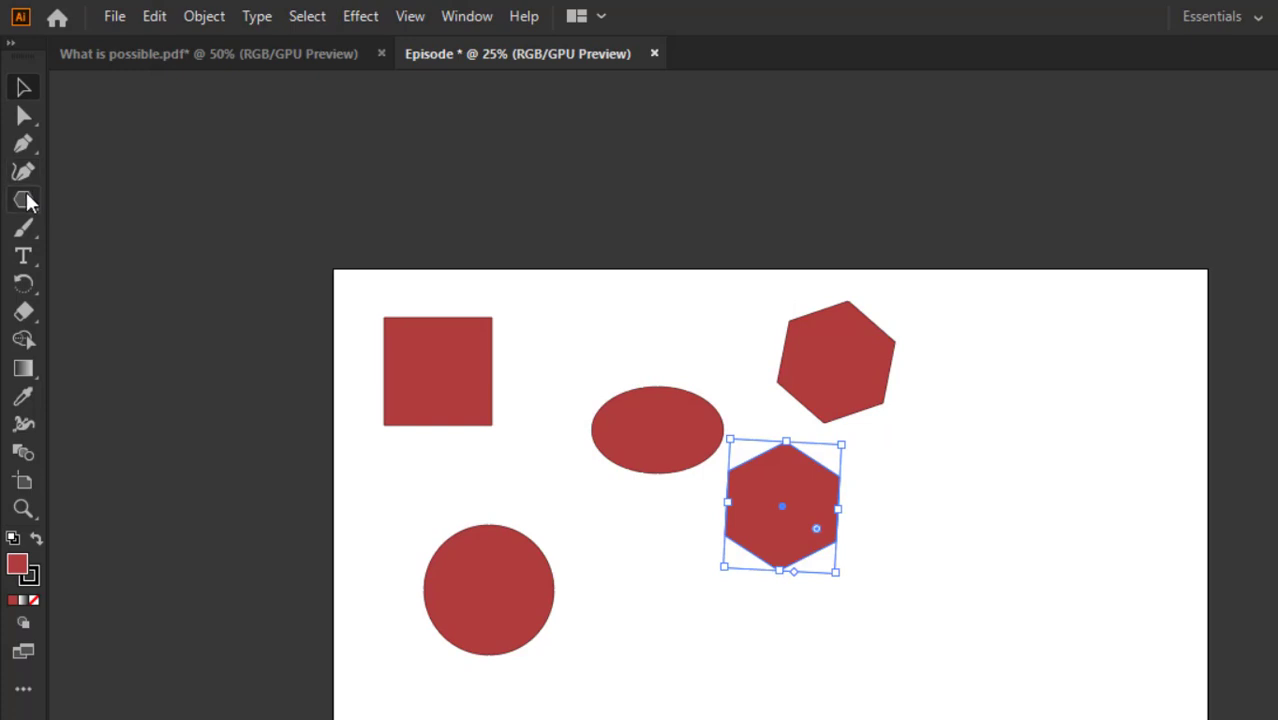
left_click_drag(24, 200, 87, 281)
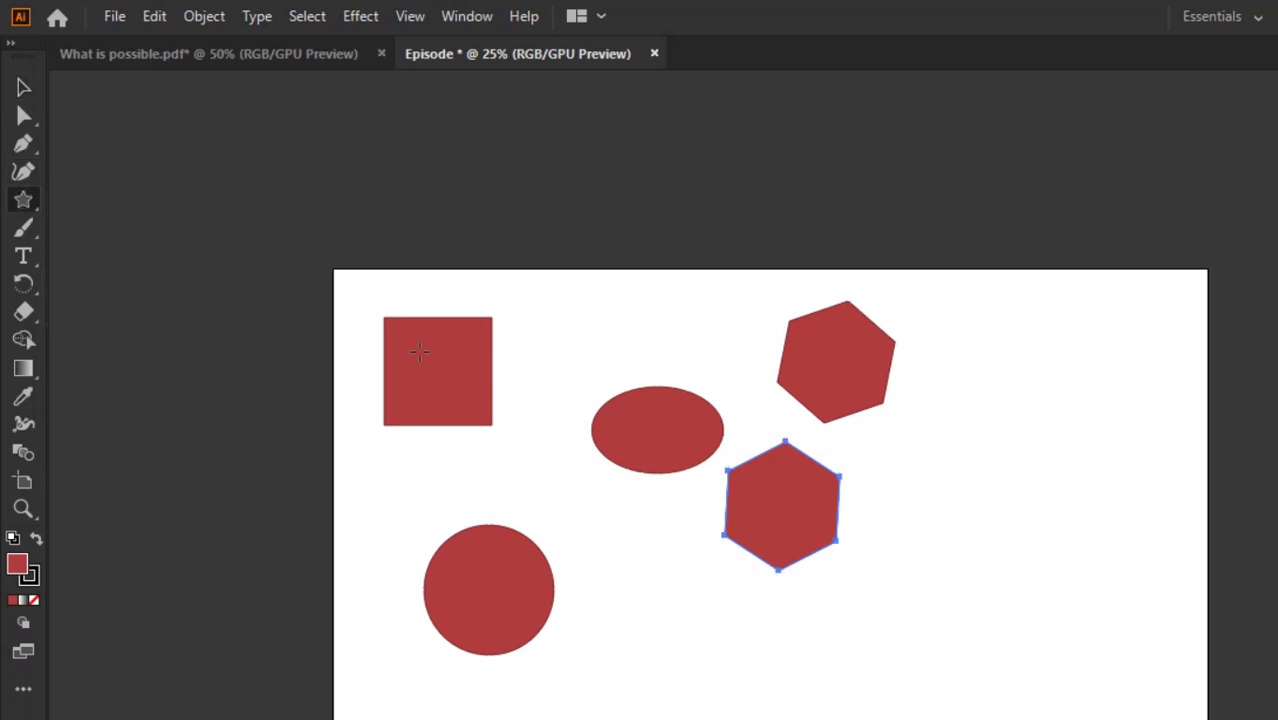
left_click_drag(1010, 362, 1057, 430)
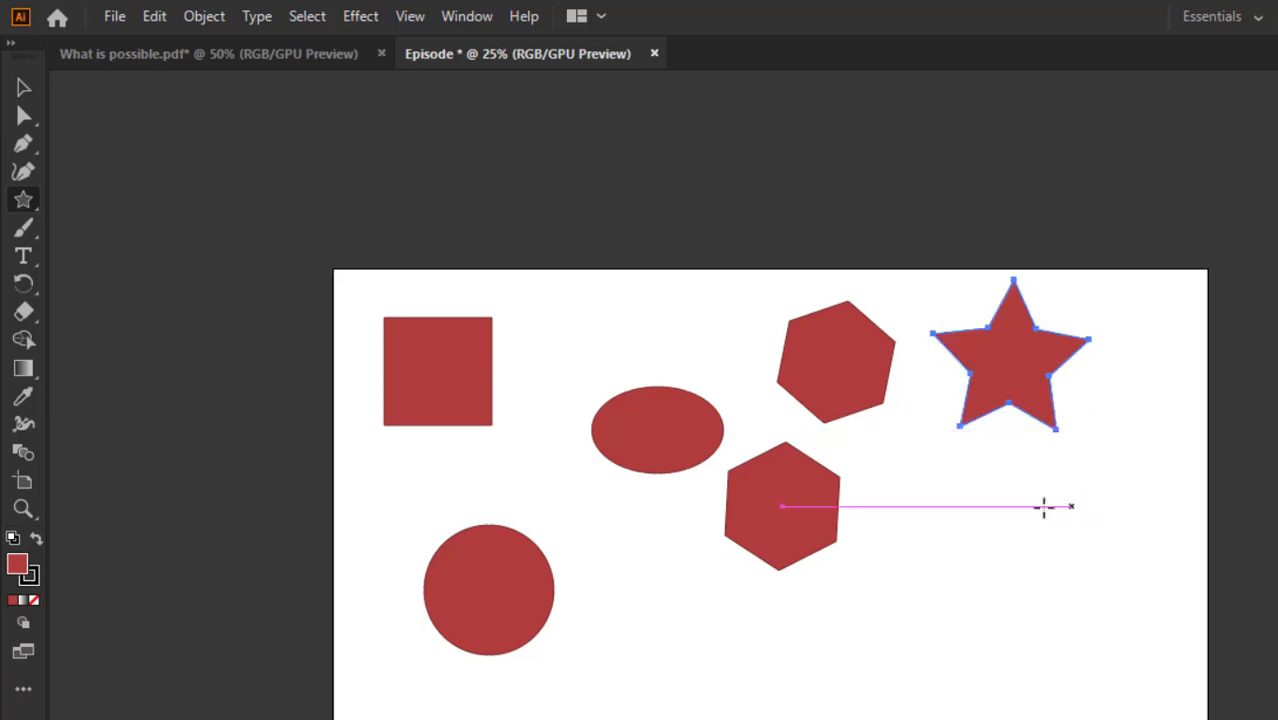
Draw a horizontal line just below the lower hexagon with the Line Segment tool.
left_click(24, 201)
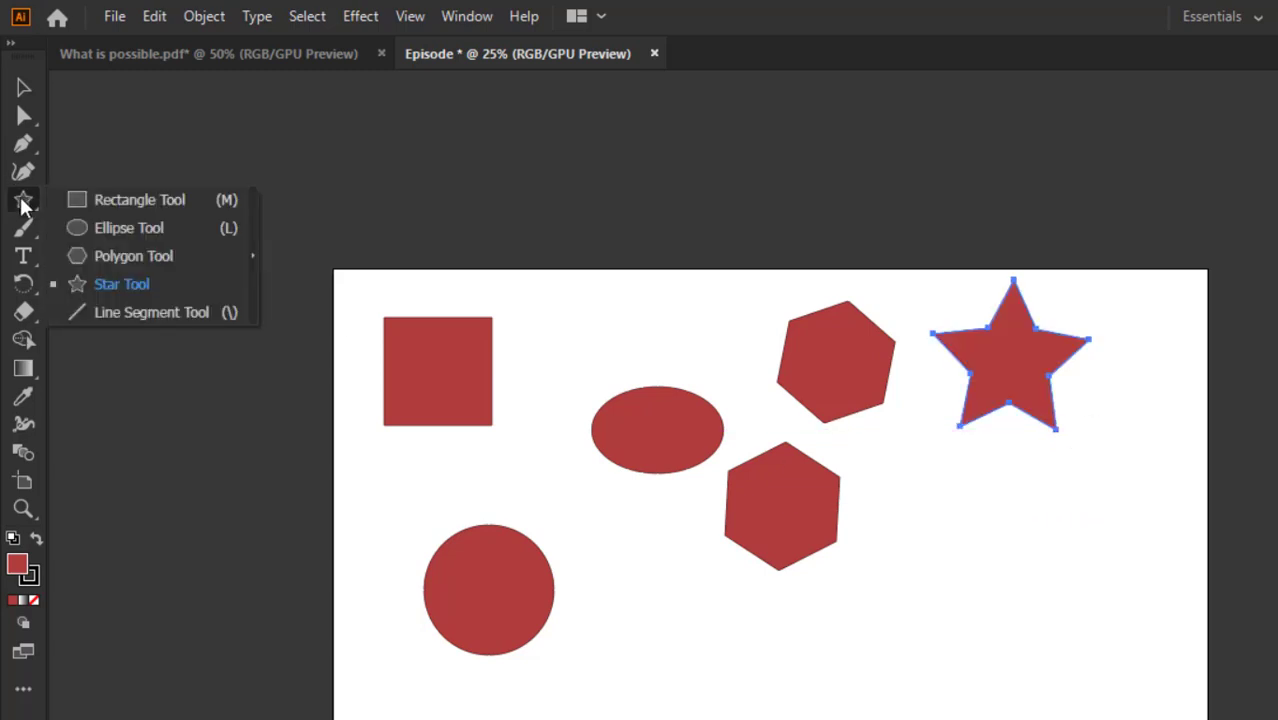
left_click(102, 313)
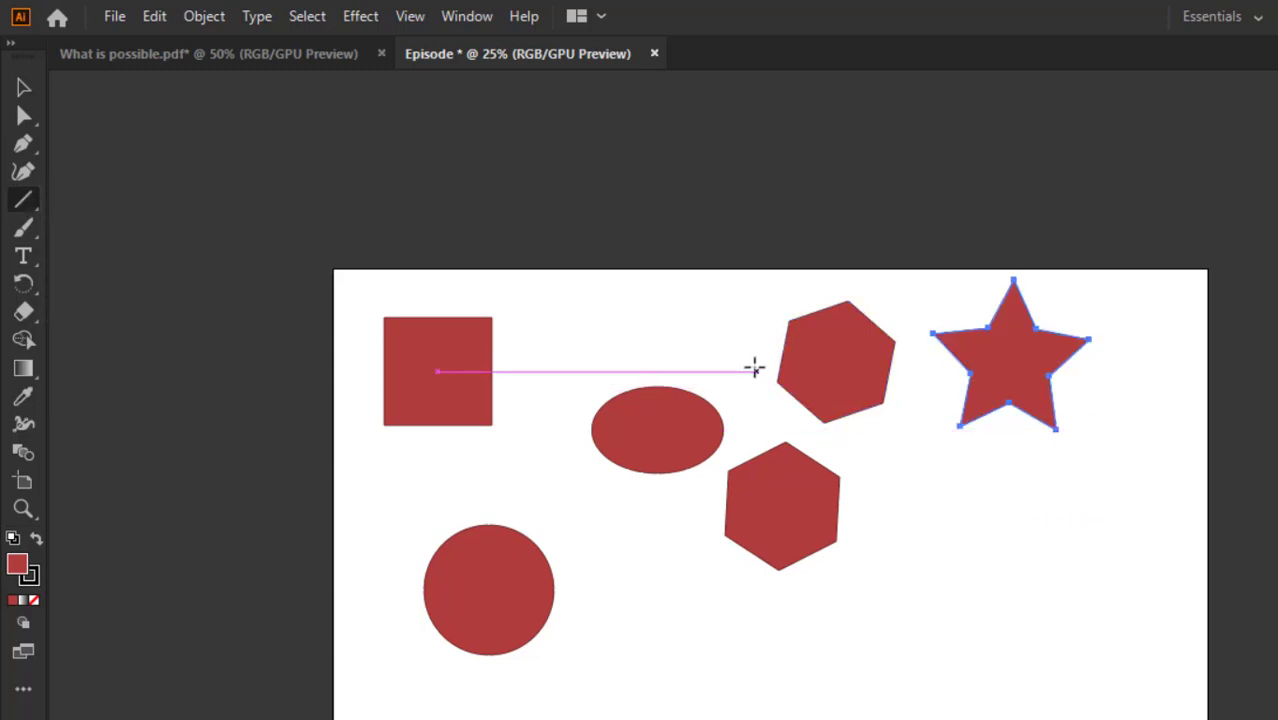
scroll(884, 483, "down", 1)
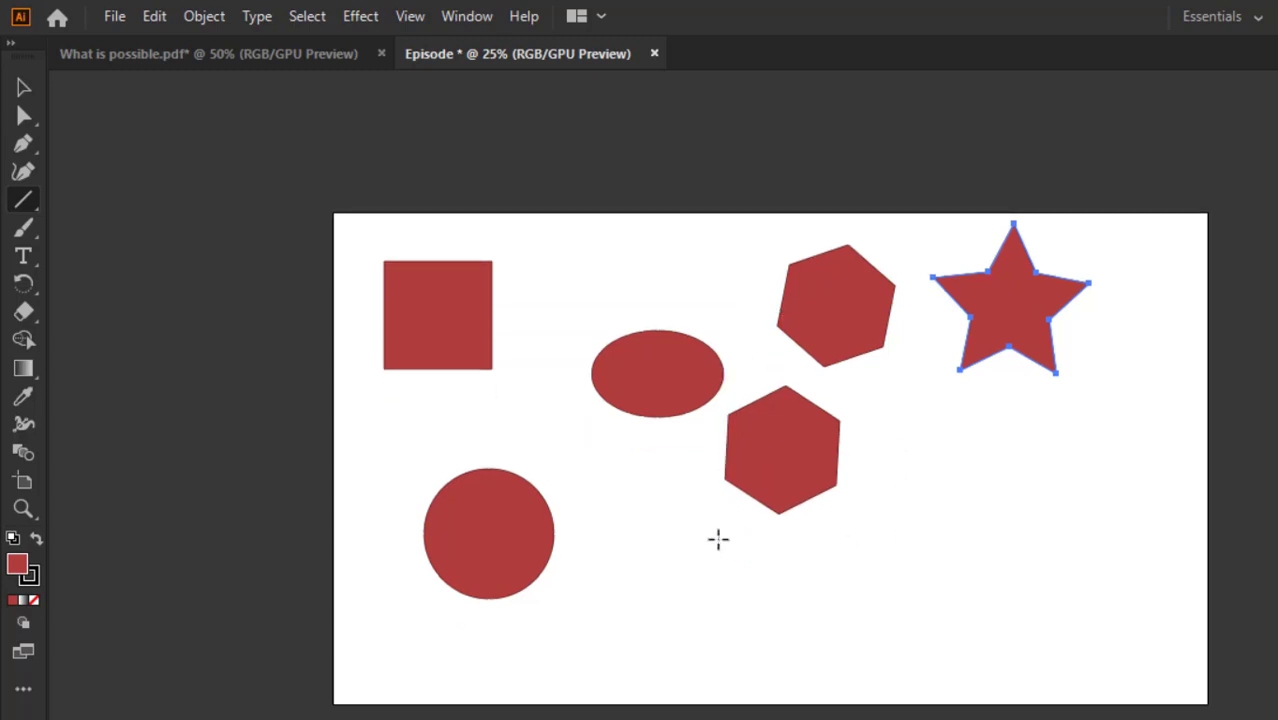
left_click_drag(718, 540, 1006, 539)
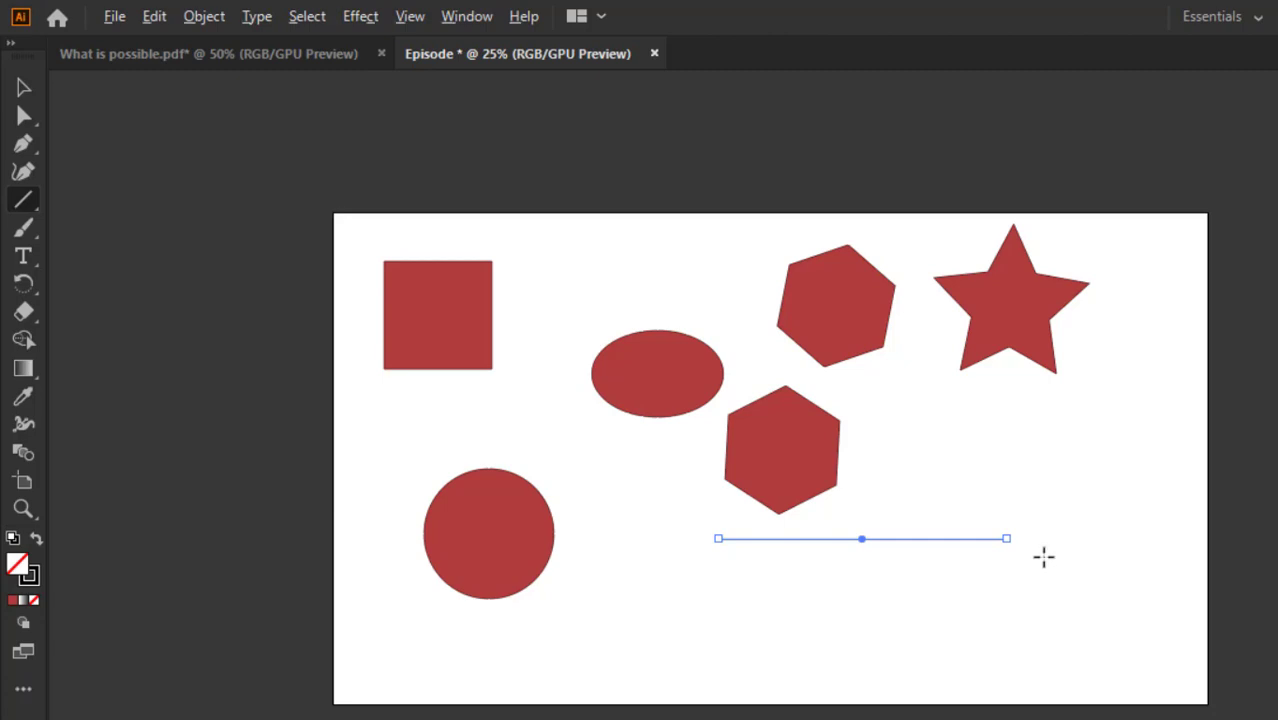
Draw three short lines beneath the star: one nearly vertical, one steep diagonal and one slightly tilted.
scroll(1043, 557, "up", 1, "alt")
scroll(935, 565, "down", 2)
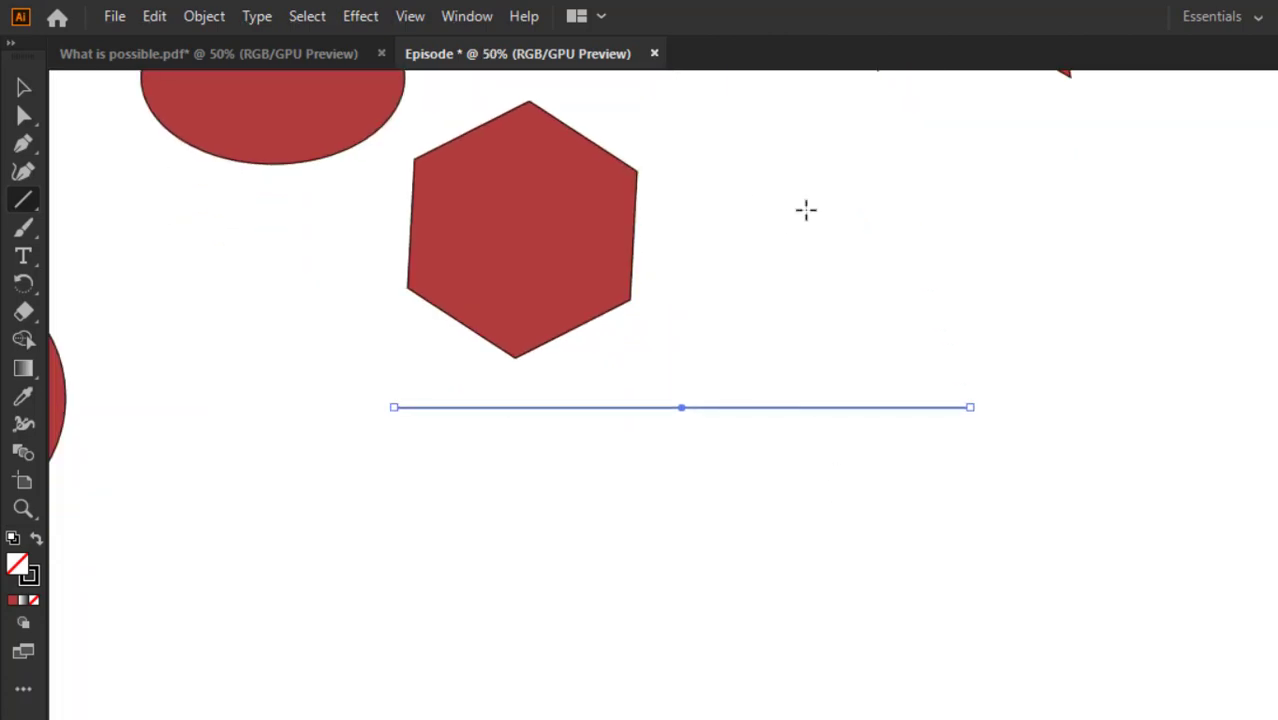
scroll(806, 209, "up", 2)
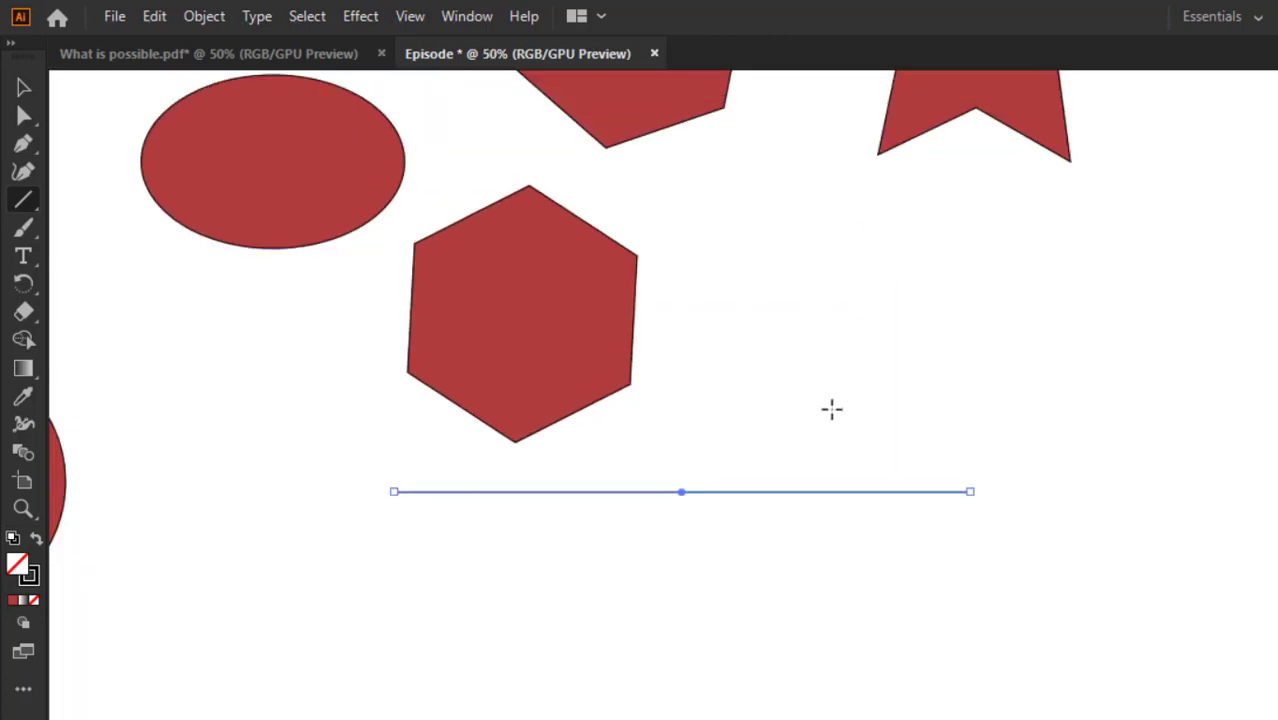
left_click_drag(832, 409, 826, 179)
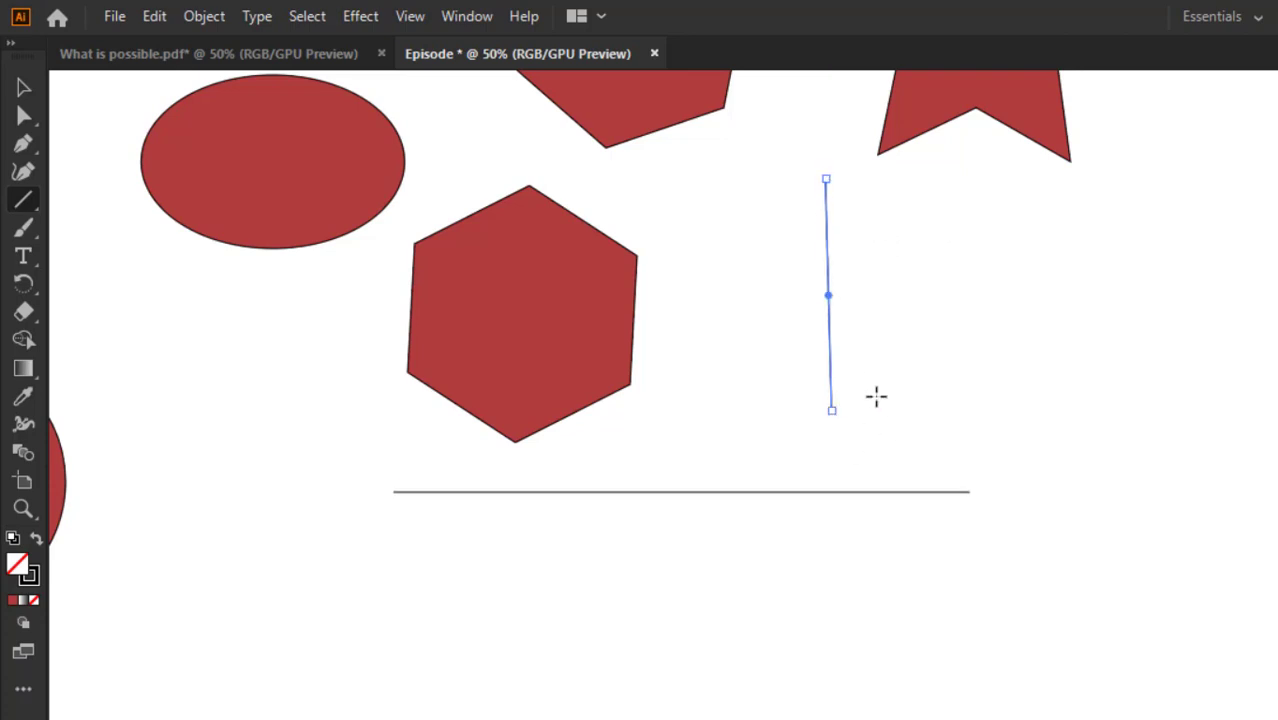
mouse_move(876, 363)
left_mouse_down()
mouse_move(924, 282)
mouse_move(981, 226)
left_mouse_up()
left_click_drag(948, 376, 1061, 361)
scroll(998, 402, "down", 1)
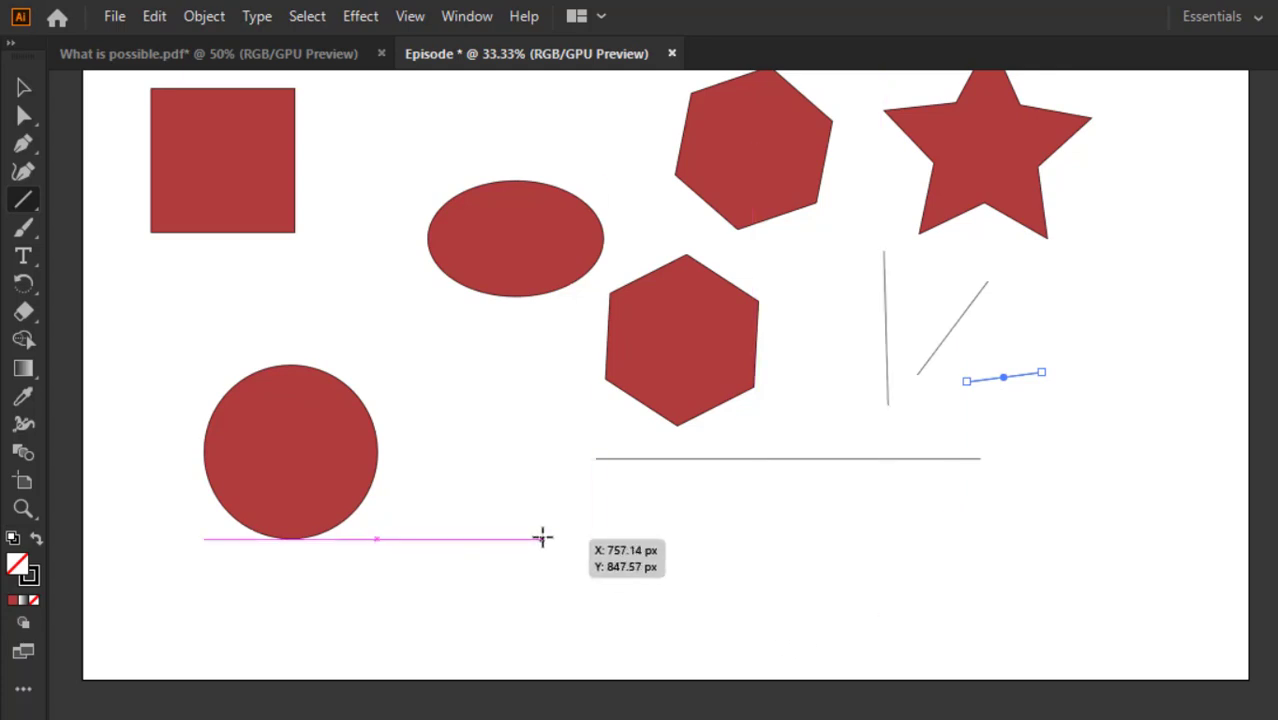
Draw a horizontal line about 793 px long beneath the existing horizontal line, then deselect it.
left_click_drag(542, 537, 1022, 528)
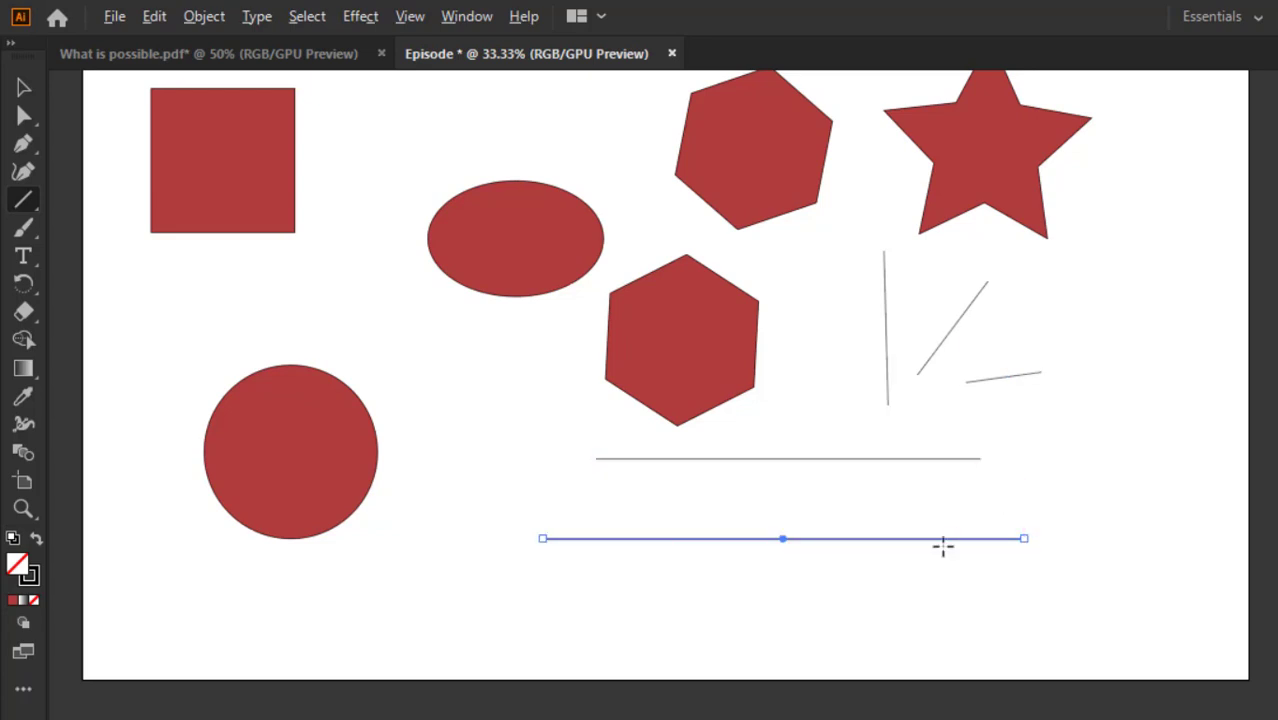
scroll(943, 545, "up", 1)
left_click(24, 88)
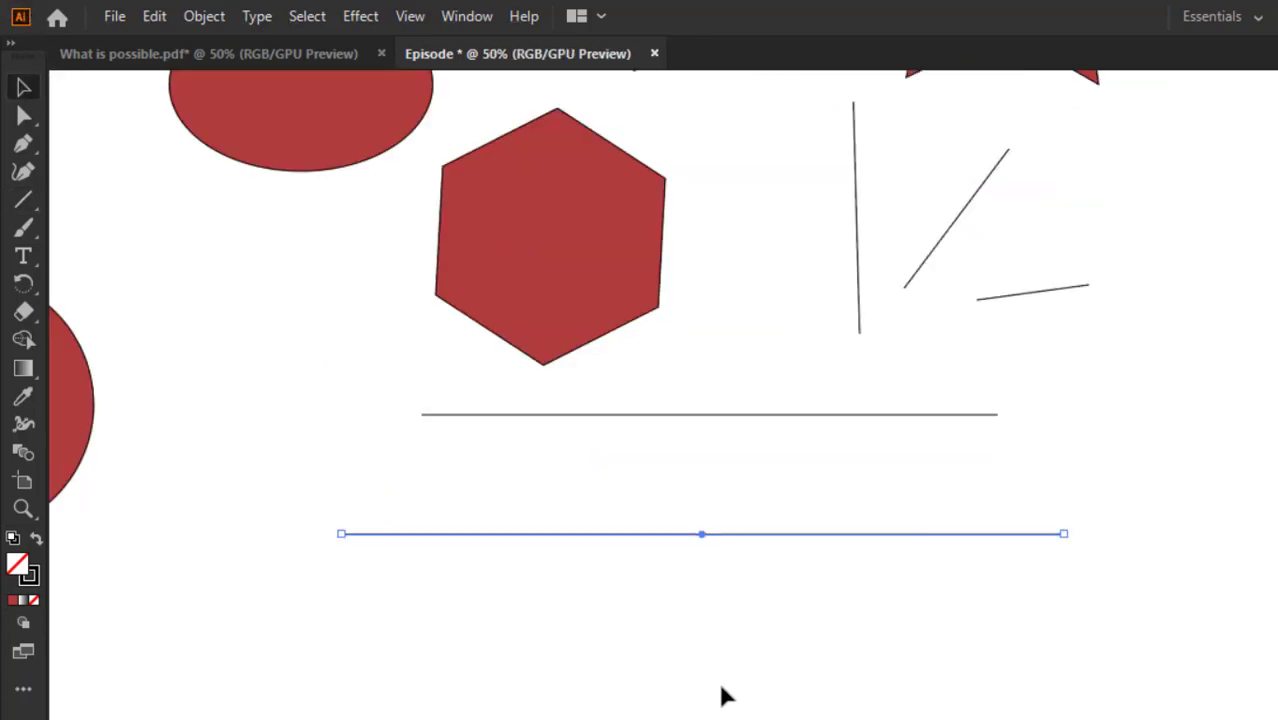
left_click(731, 535)
left_click(761, 610)
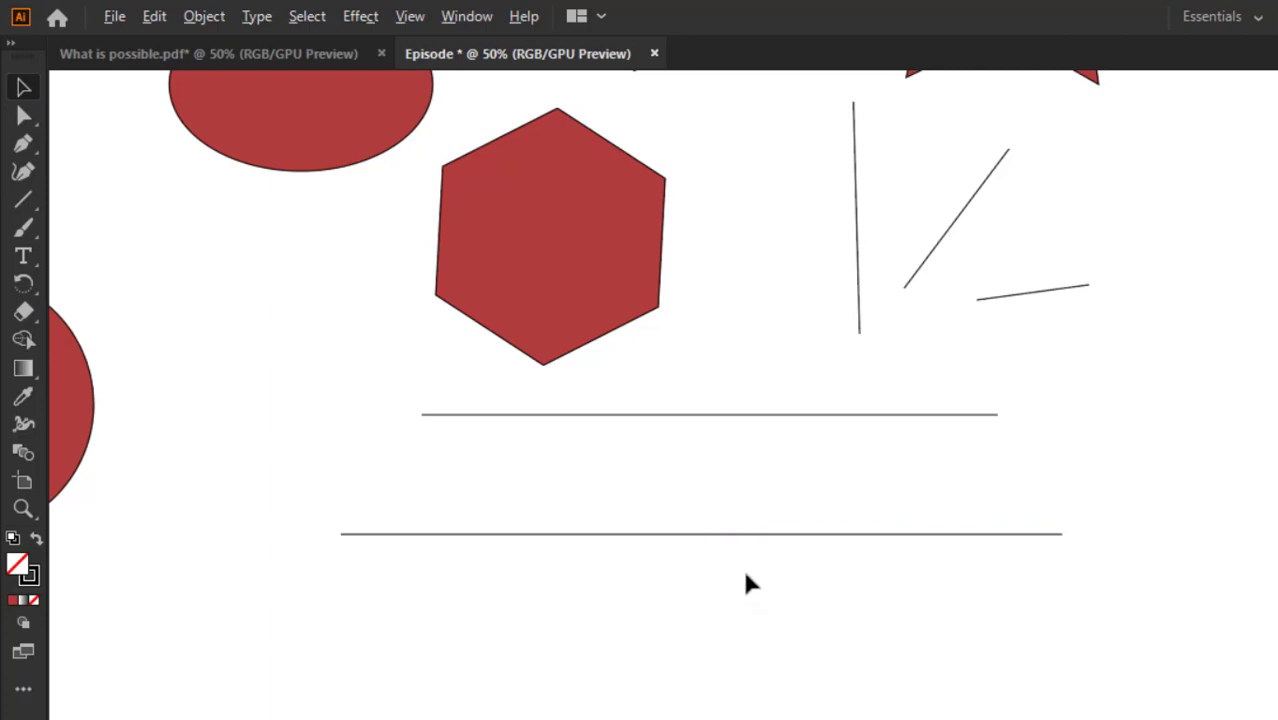
Draw a vertical line between the circle and the lower hexagon with the Line Segment tool, then deselect it.
scroll(745, 578, "down", 1)
left_click(26, 196)
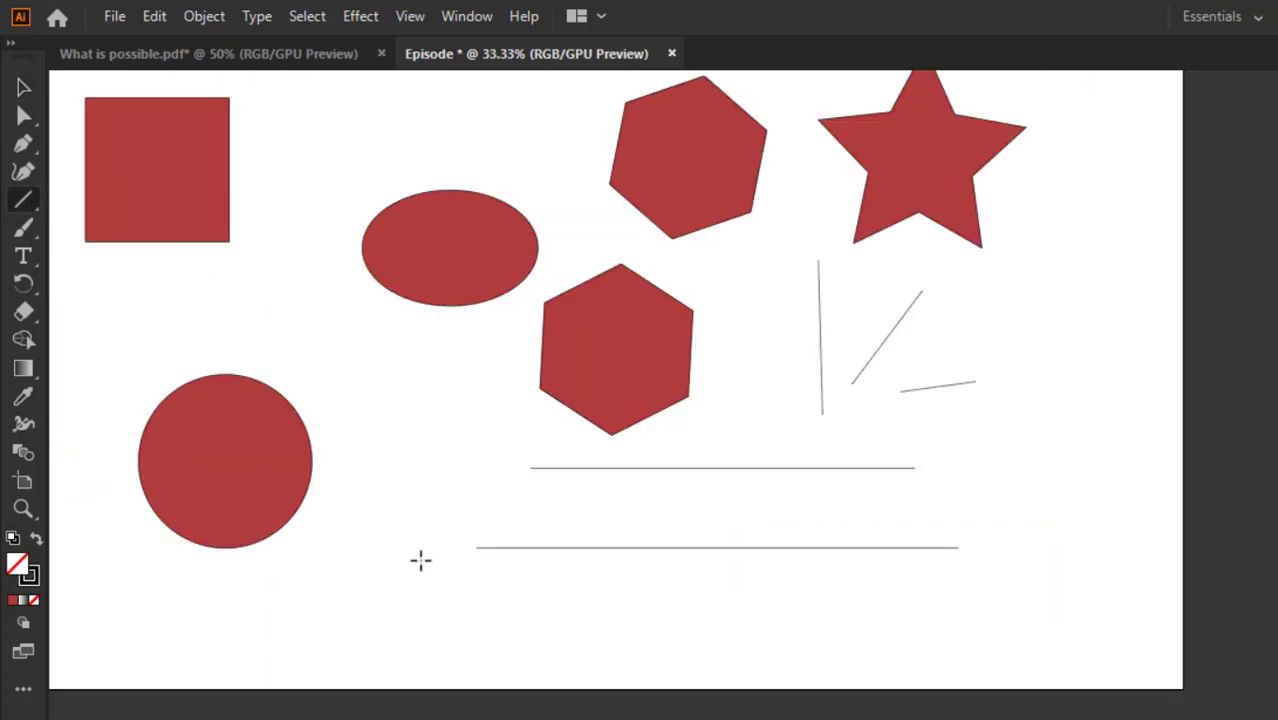
left_click(397, 360)
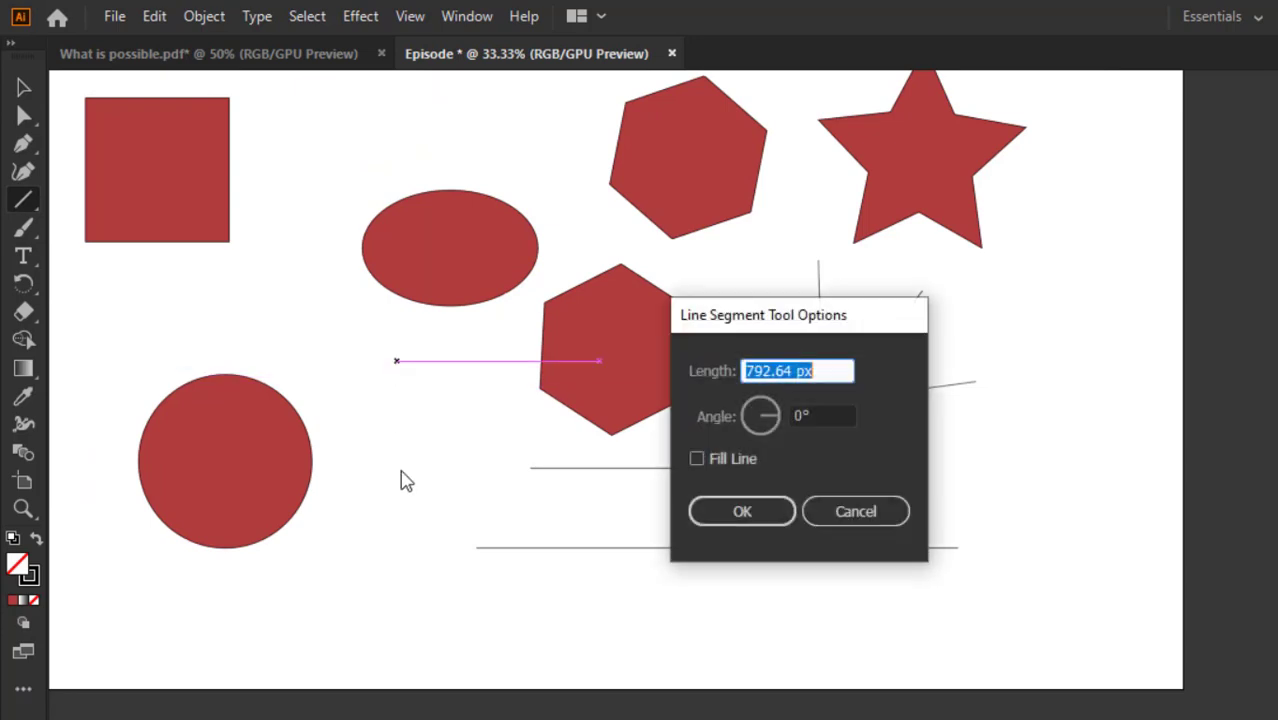
left_click(846, 510)
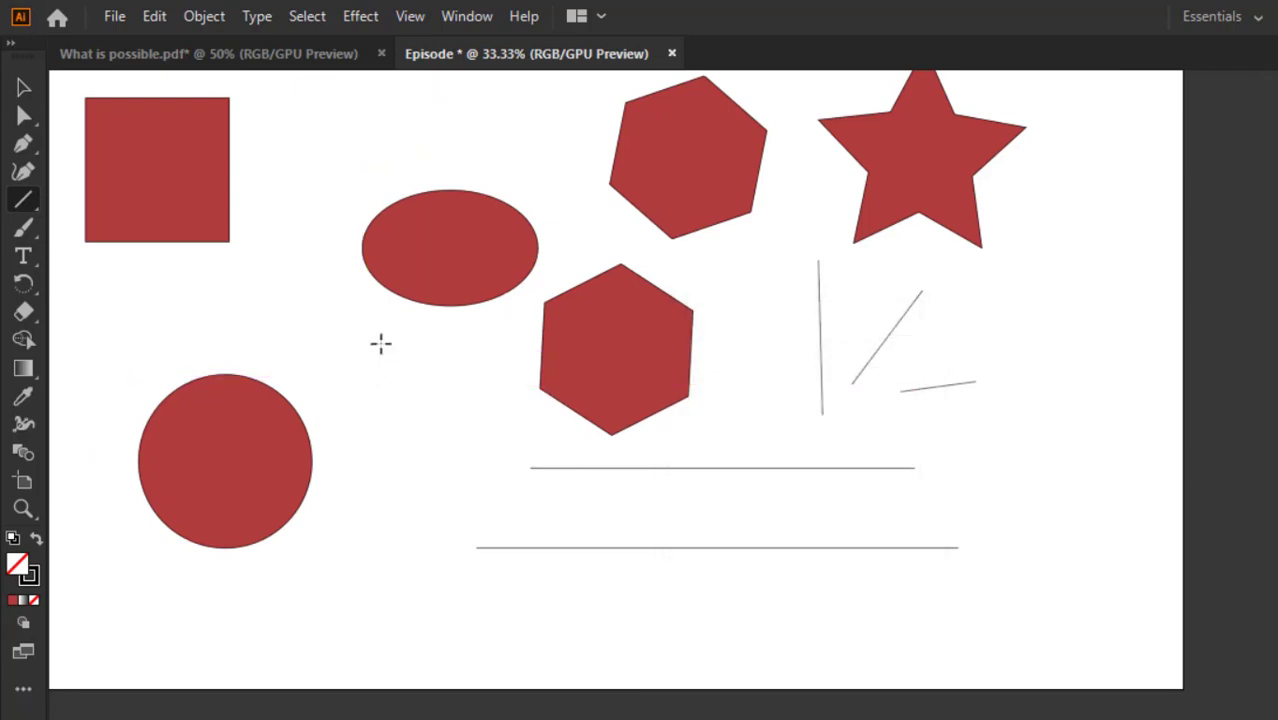
left_click_drag(380, 344, 381, 535)
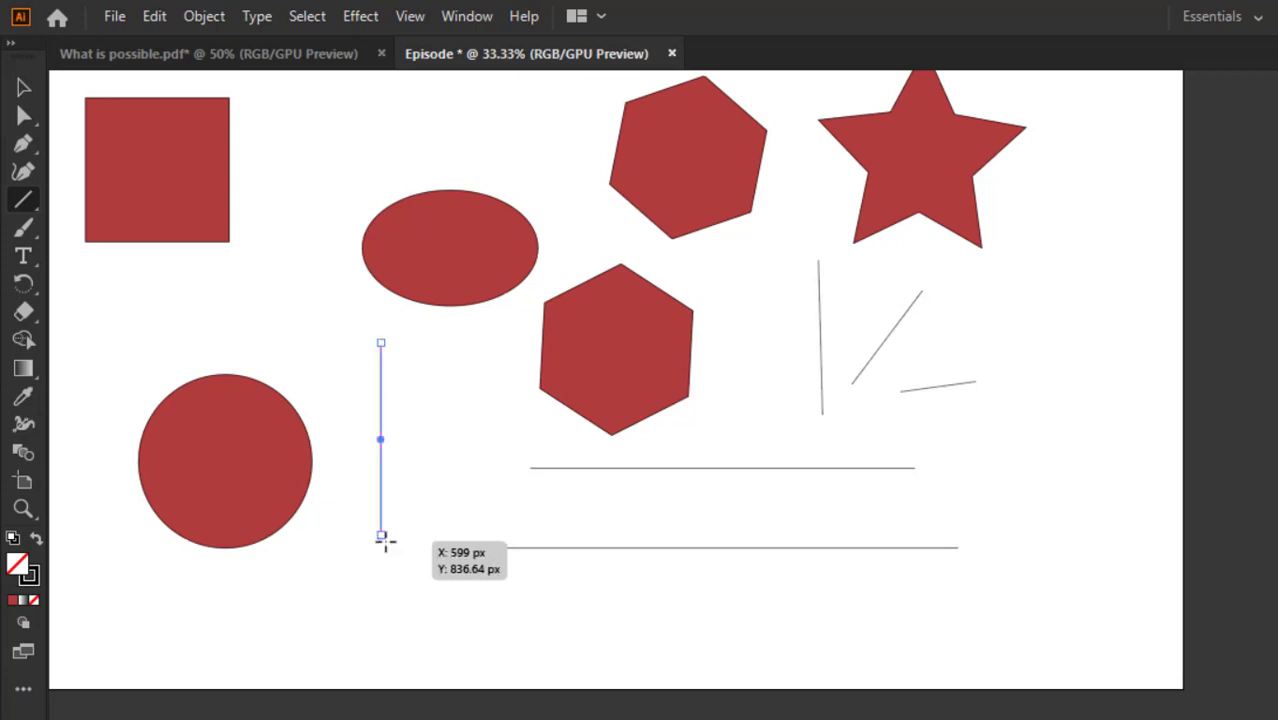
left_click(24, 88)
left_click(922, 557)
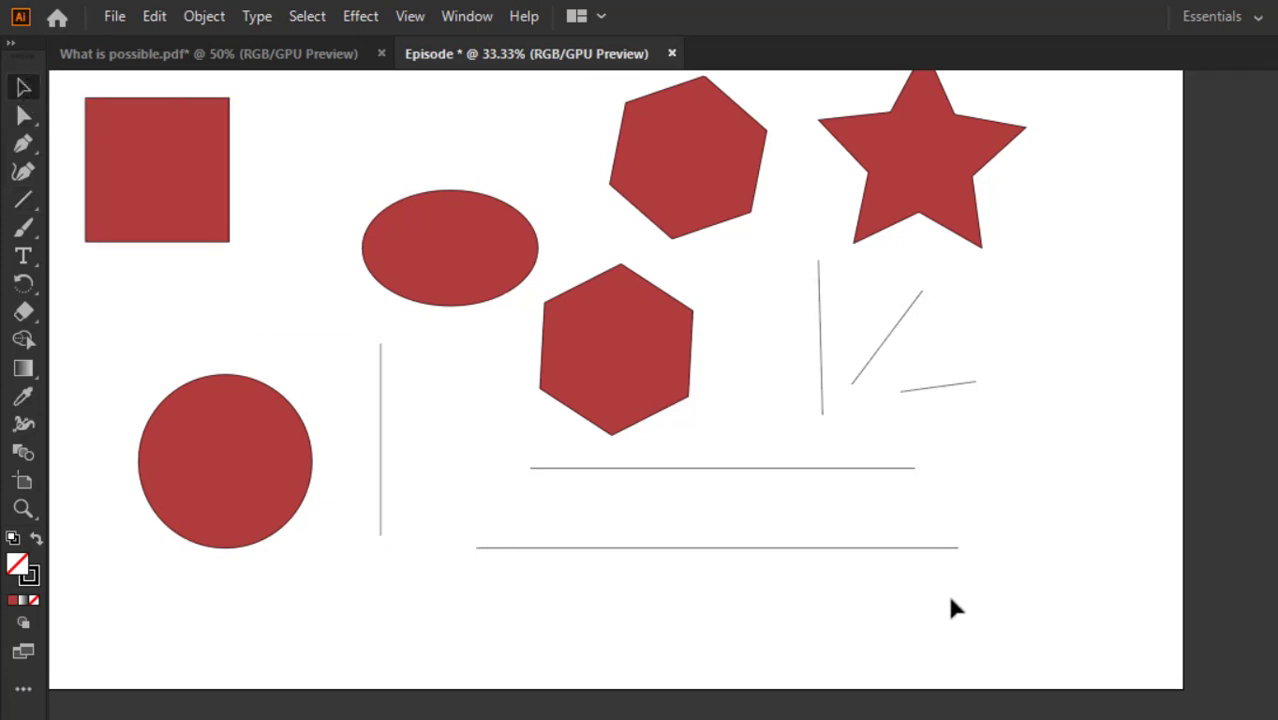
Delete the three short lines beneath the star.
left_click_drag(830, 356, 790, 312)
key("Delete")
scroll(845, 432, "up", 3)
scroll(756, 372, "down", 1)
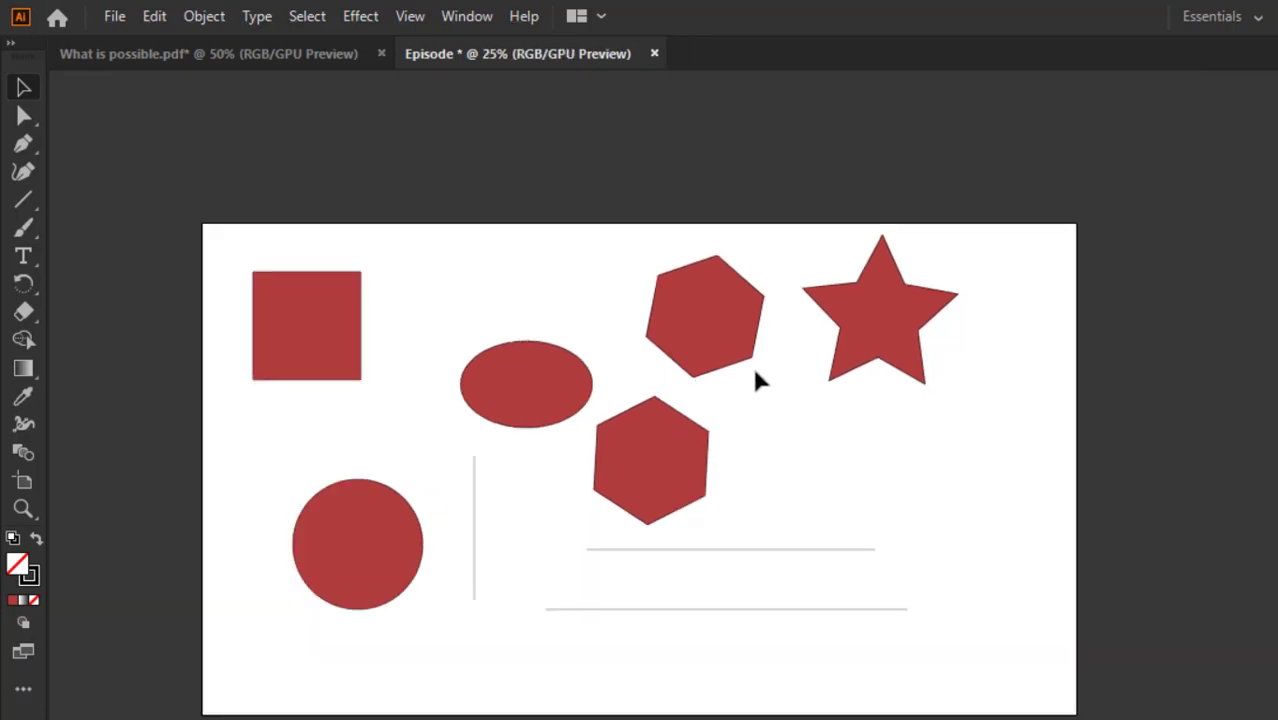
Delete both horizontal lines below the lower hexagon.
scroll(722, 458, "up", 1)
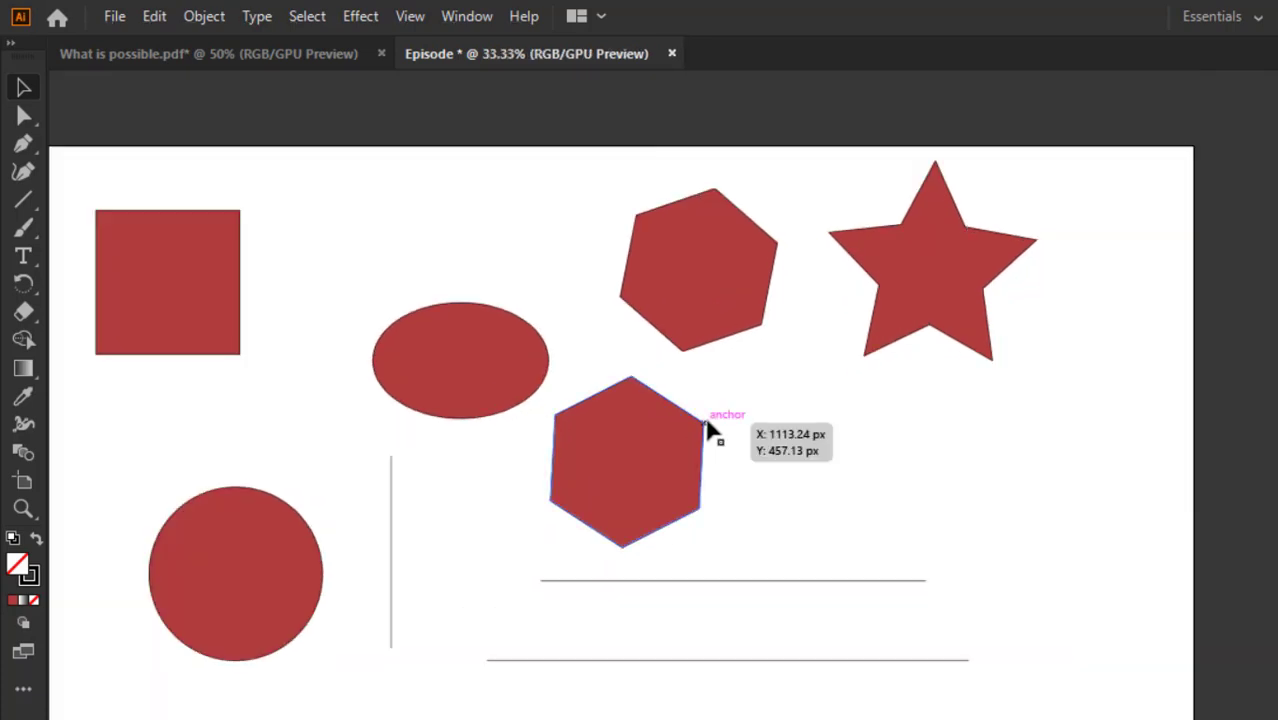
scroll(710, 424, "down", 1)
left_click(866, 553)
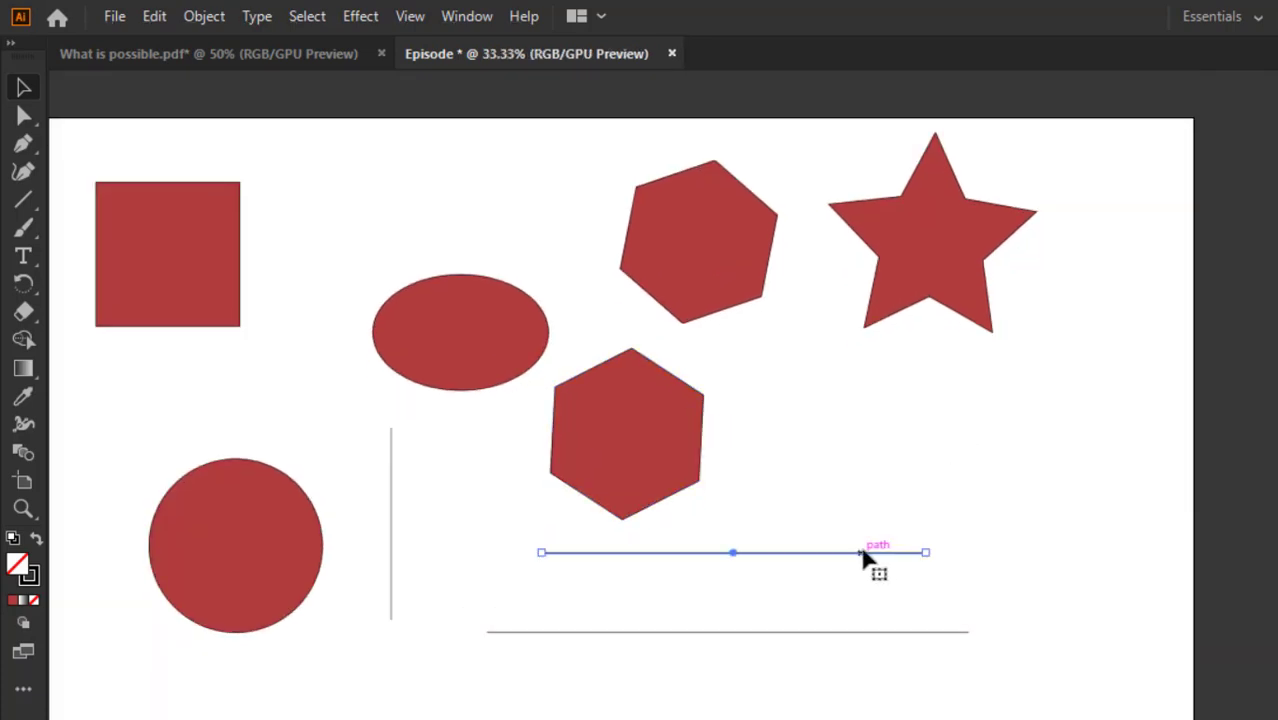
key("Delete")
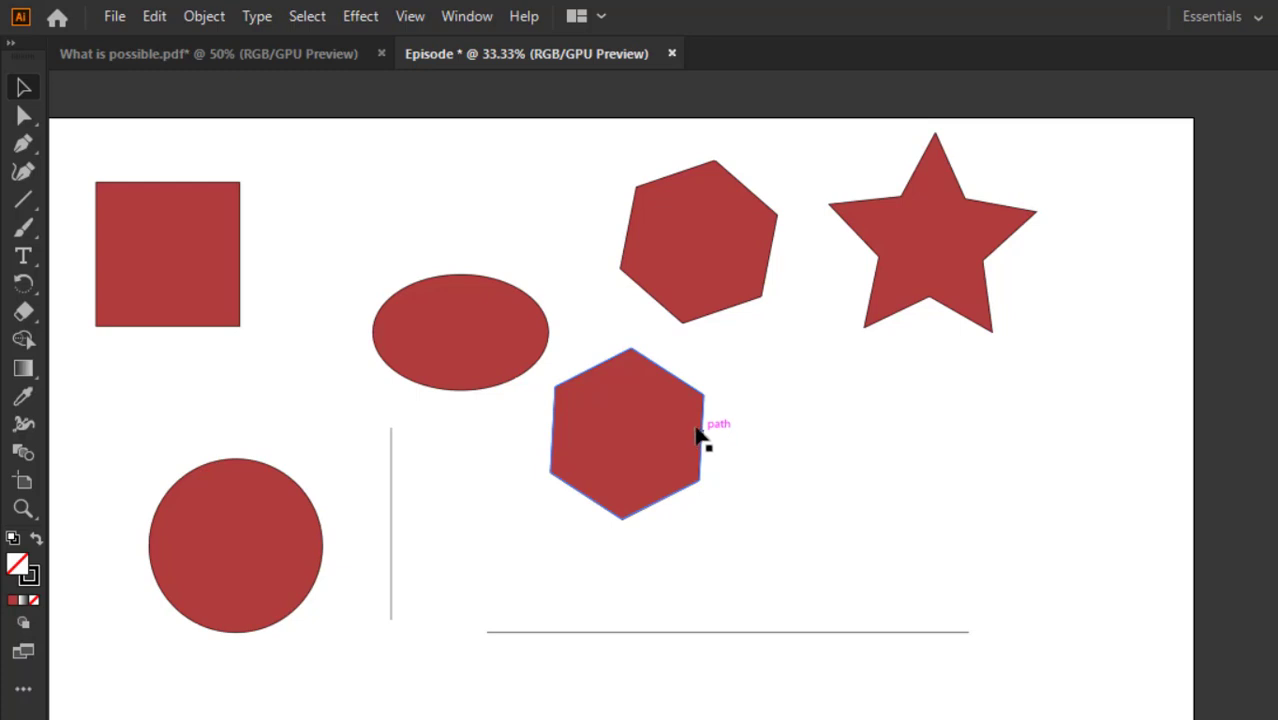
scroll(741, 569, "down", 2)
left_click_drag(706, 579, 689, 573)
key("Delete")
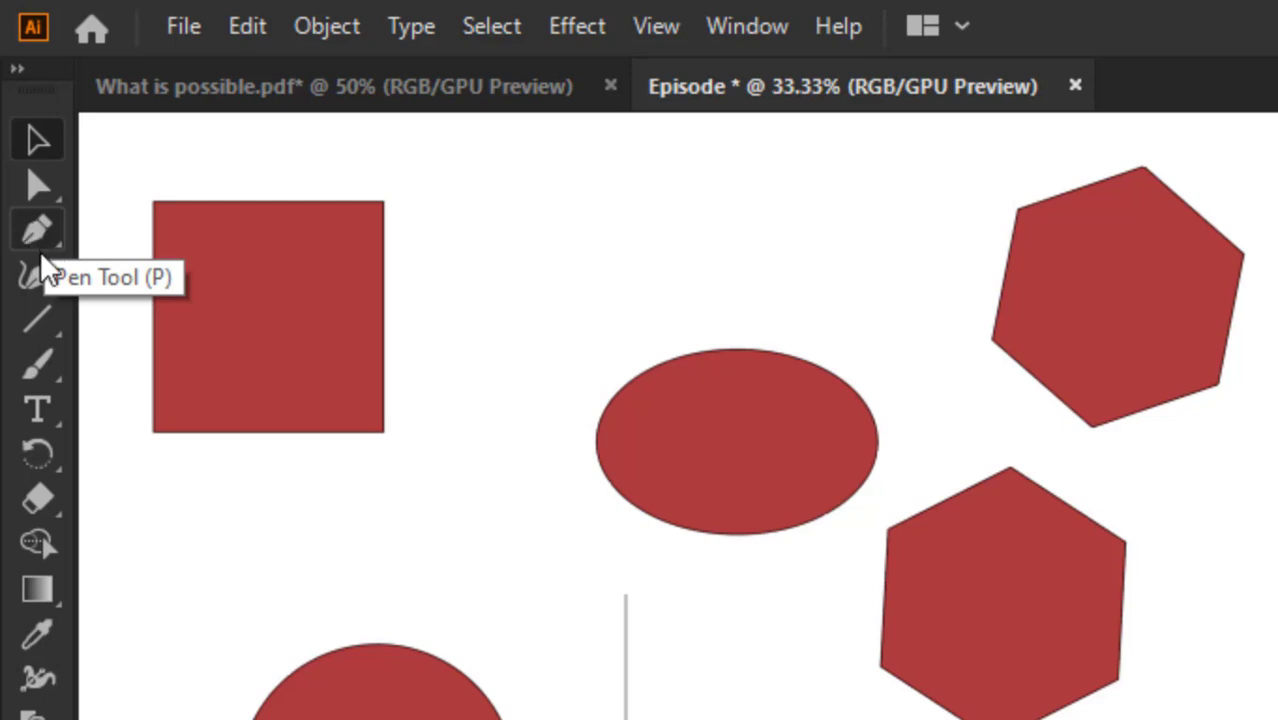
Draw a closed six-point chevron outline with straight sides below the lower hexagon using the Pen tool, then deselect it.
left_click(36, 238)
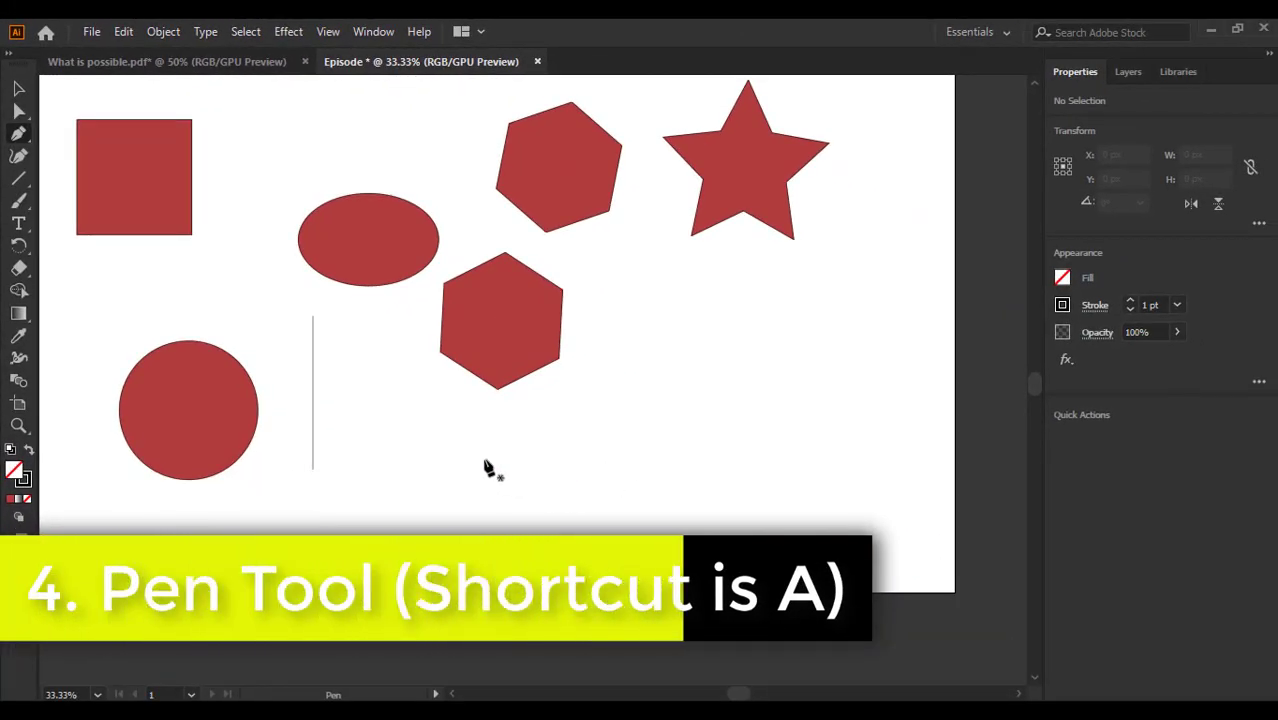
left_click(484, 459)
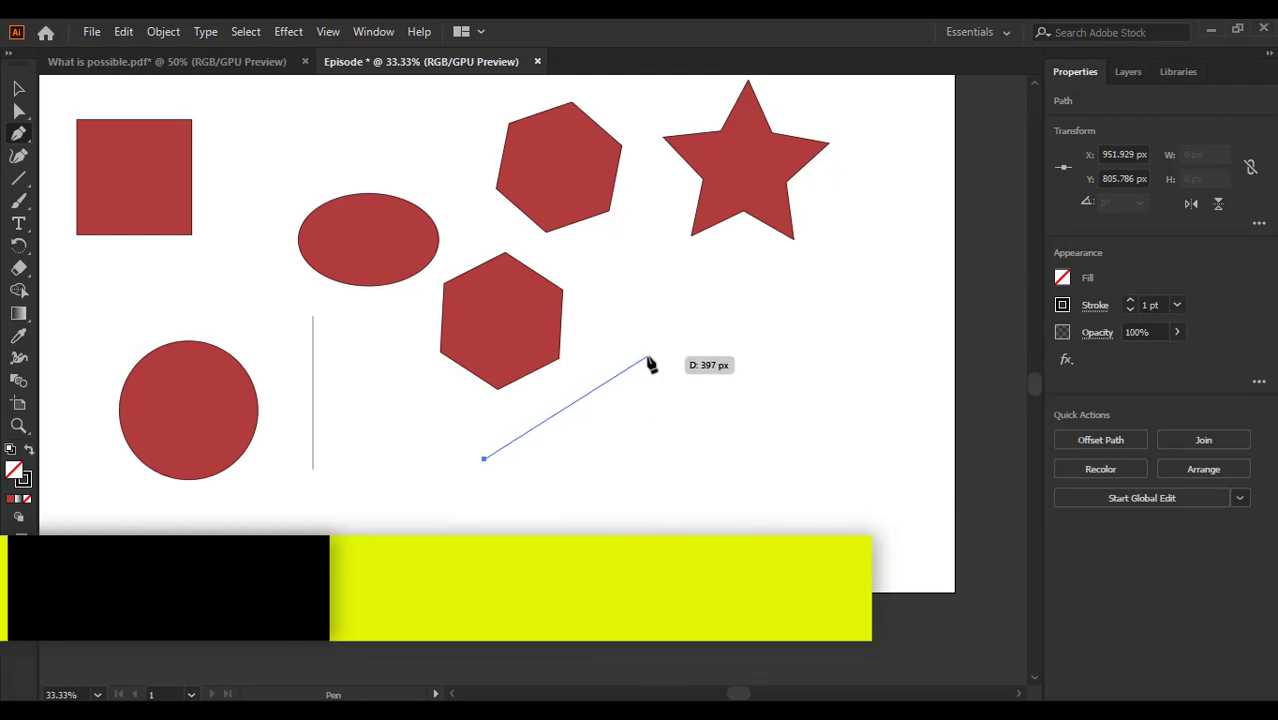
left_click(648, 357)
left_click(776, 437)
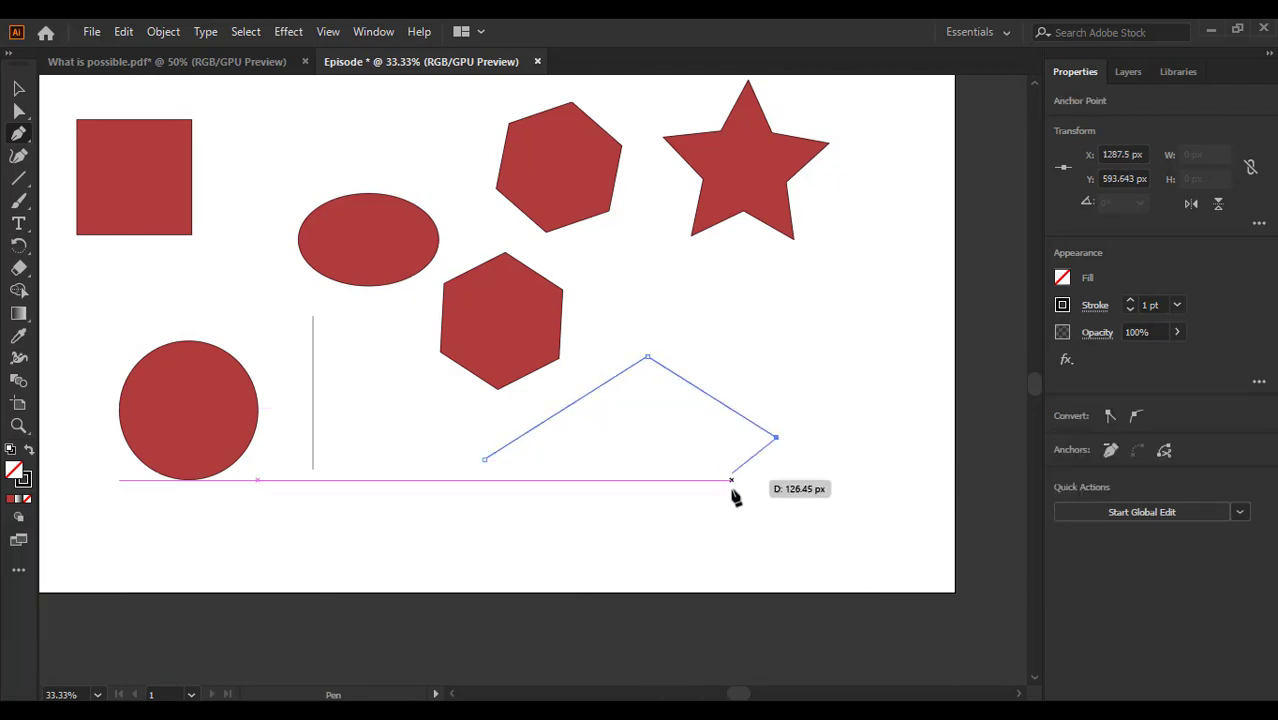
left_click(731, 497)
left_click(630, 440)
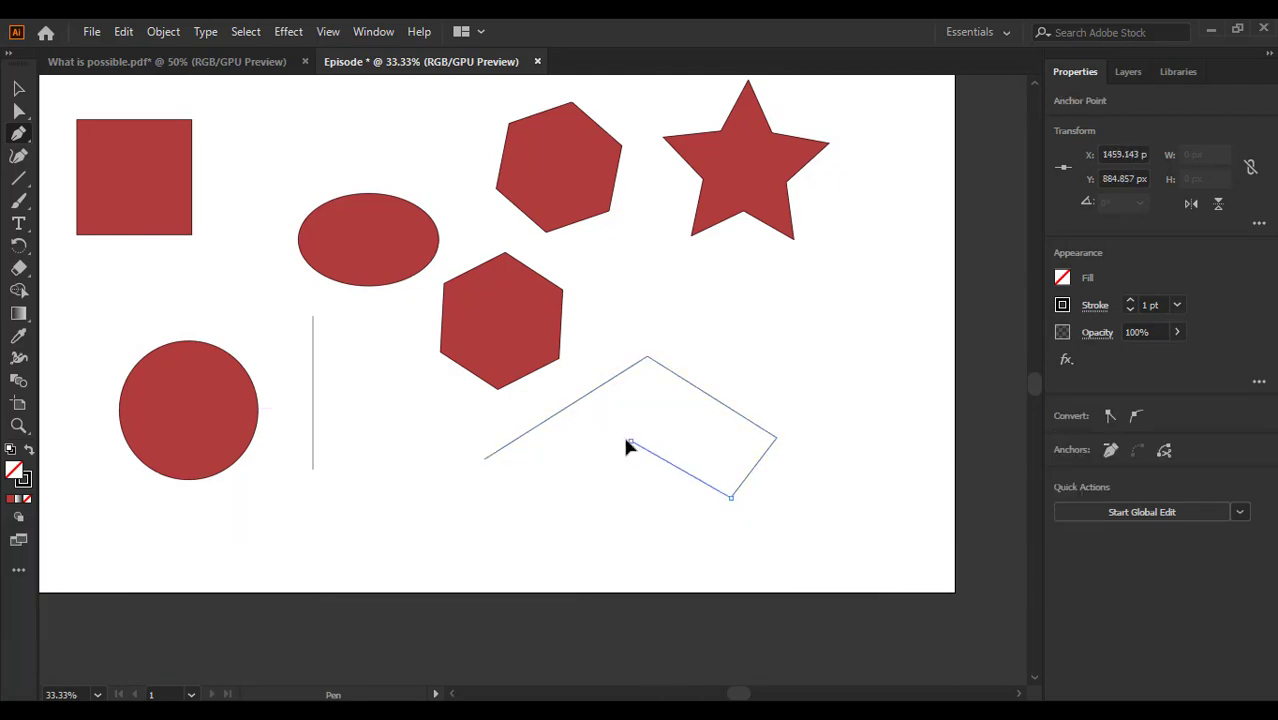
left_click(542, 508)
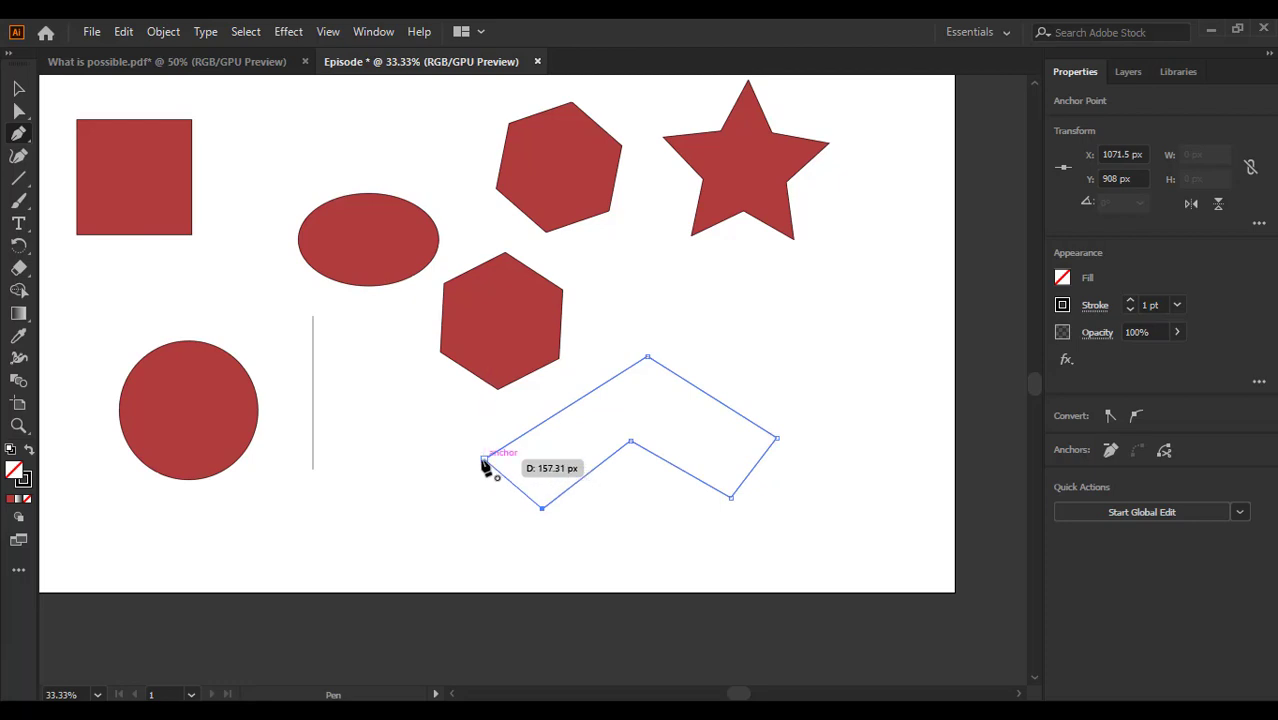
left_click(484, 460)
left_click(19, 90)
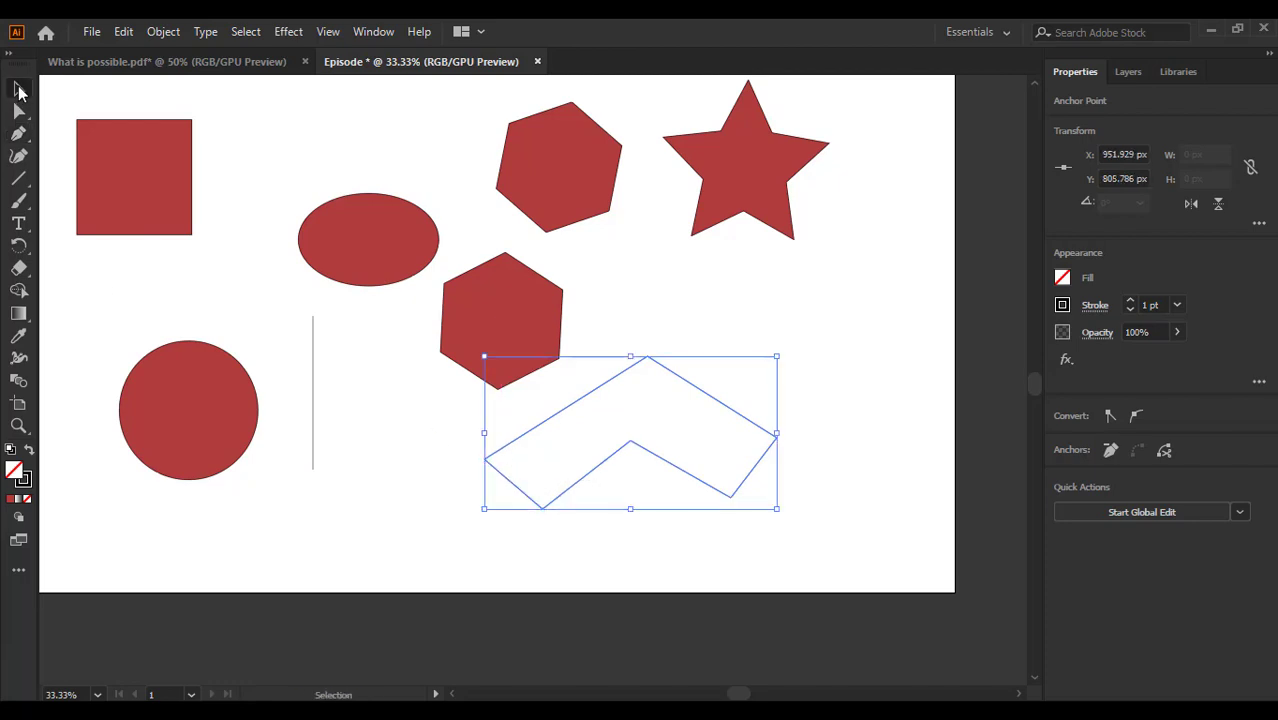
left_click(878, 500)
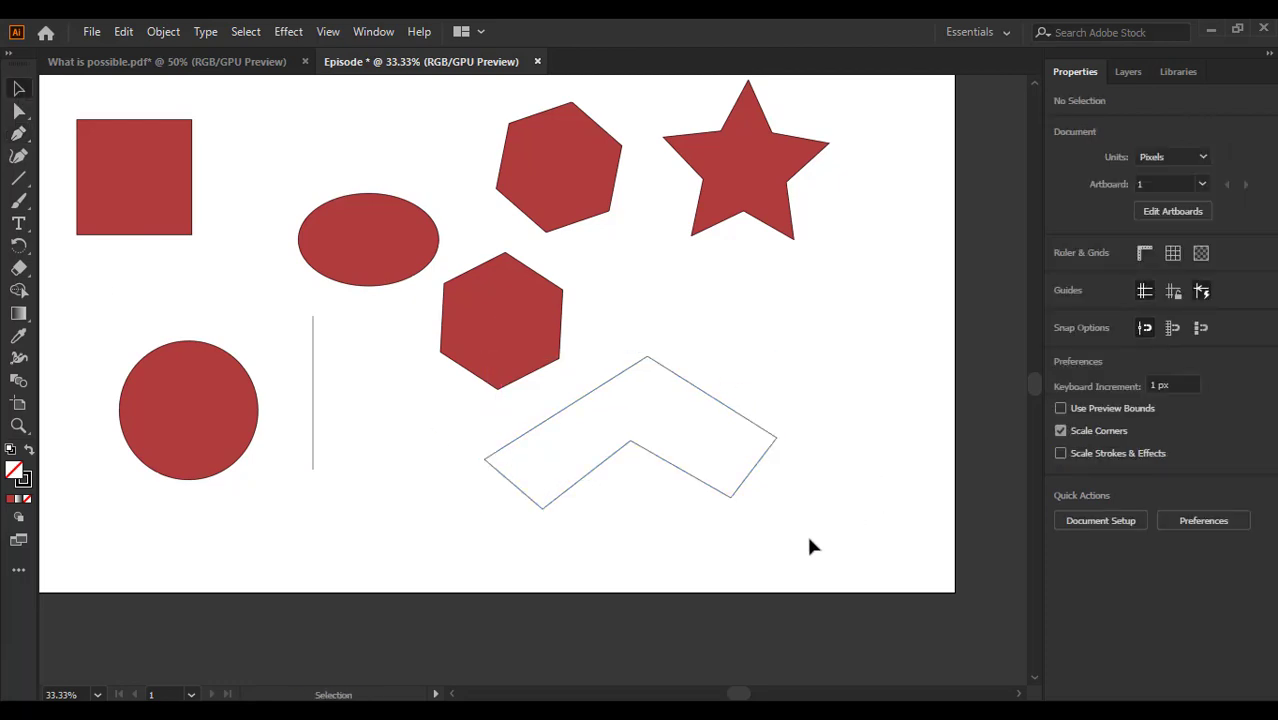
Draw a closed five-point fish-shaped outline with crossing straight sides beneath the star using the Pen tool.
scroll(797, 508, "up", 1)
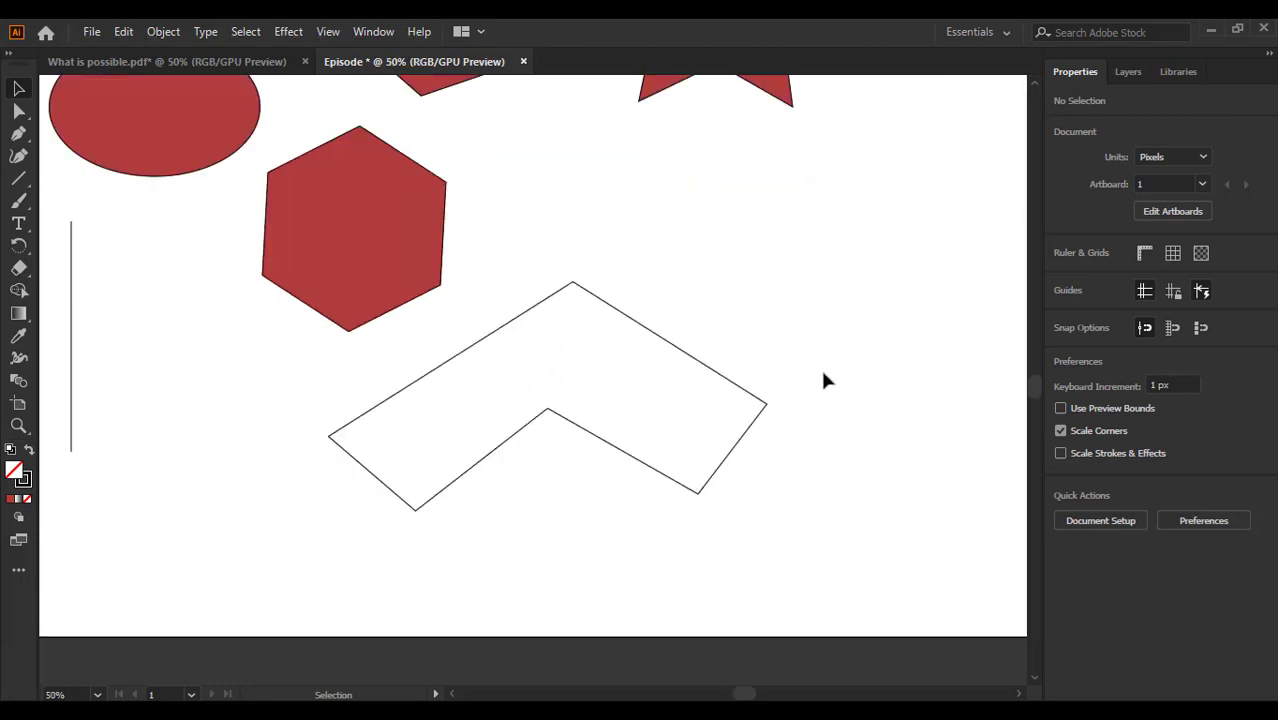
left_click(742, 445)
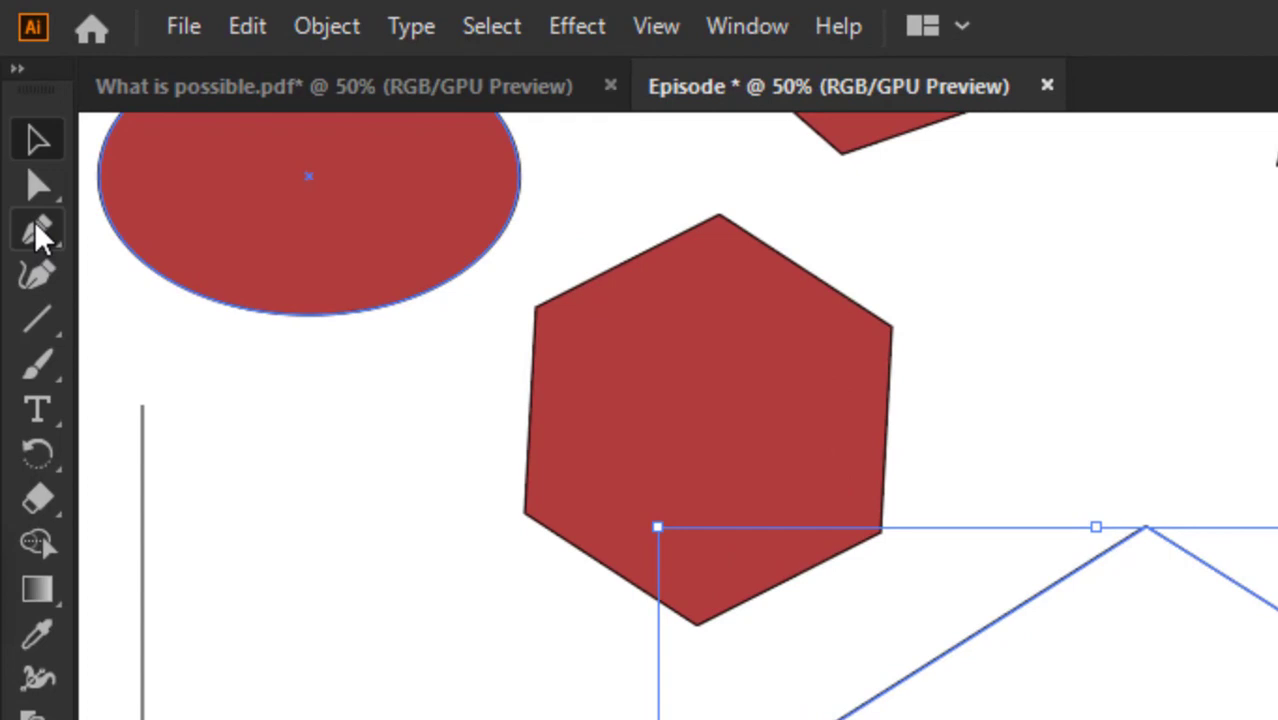
left_click(37, 232)
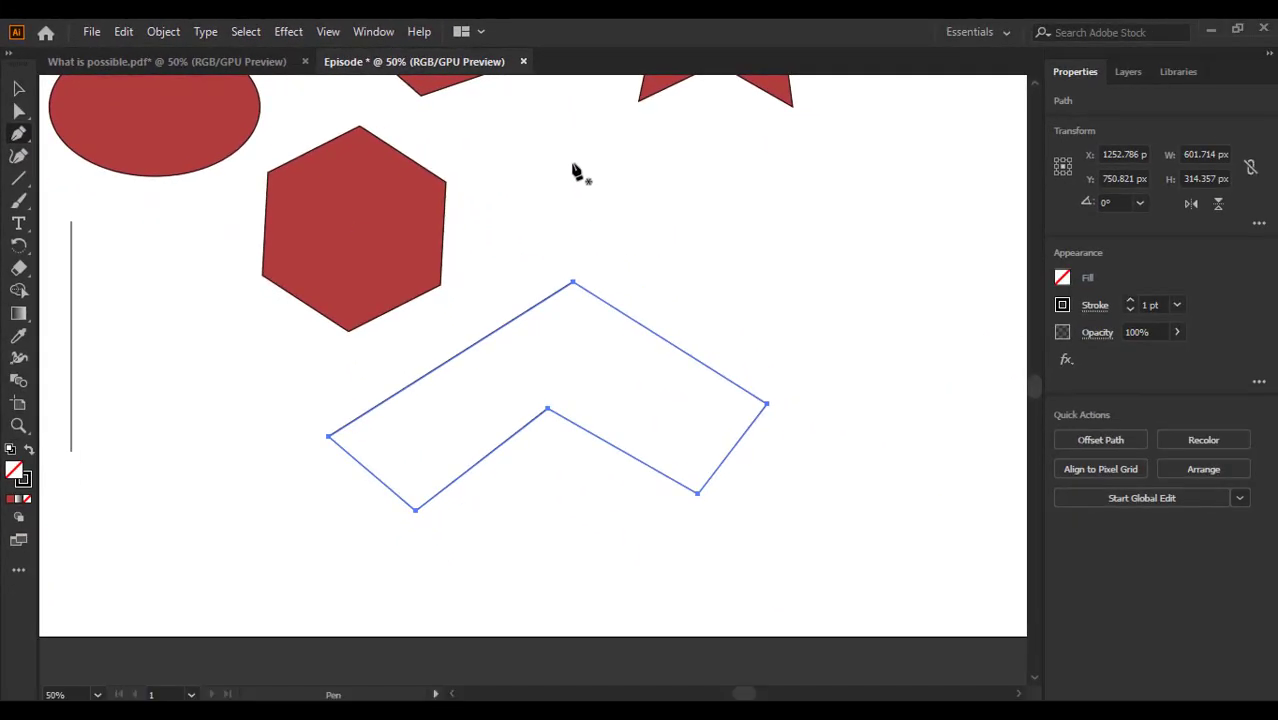
left_click(572, 163)
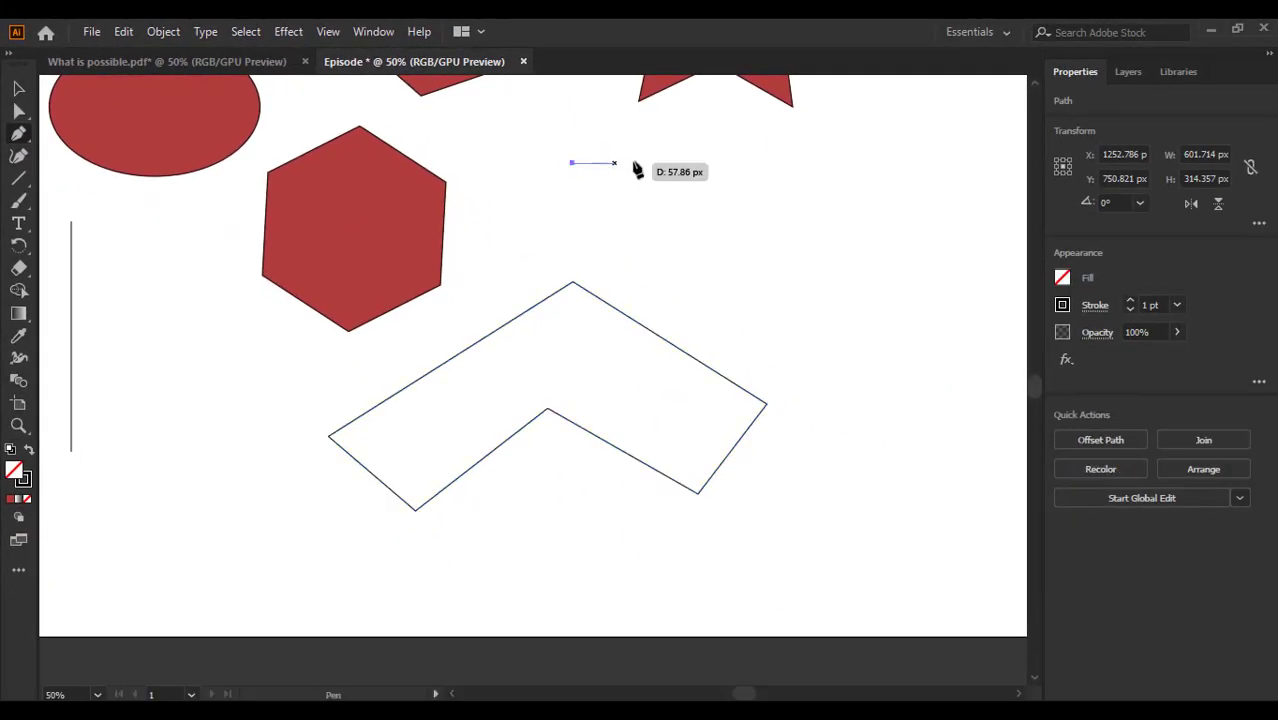
left_click(681, 209)
left_click(752, 147)
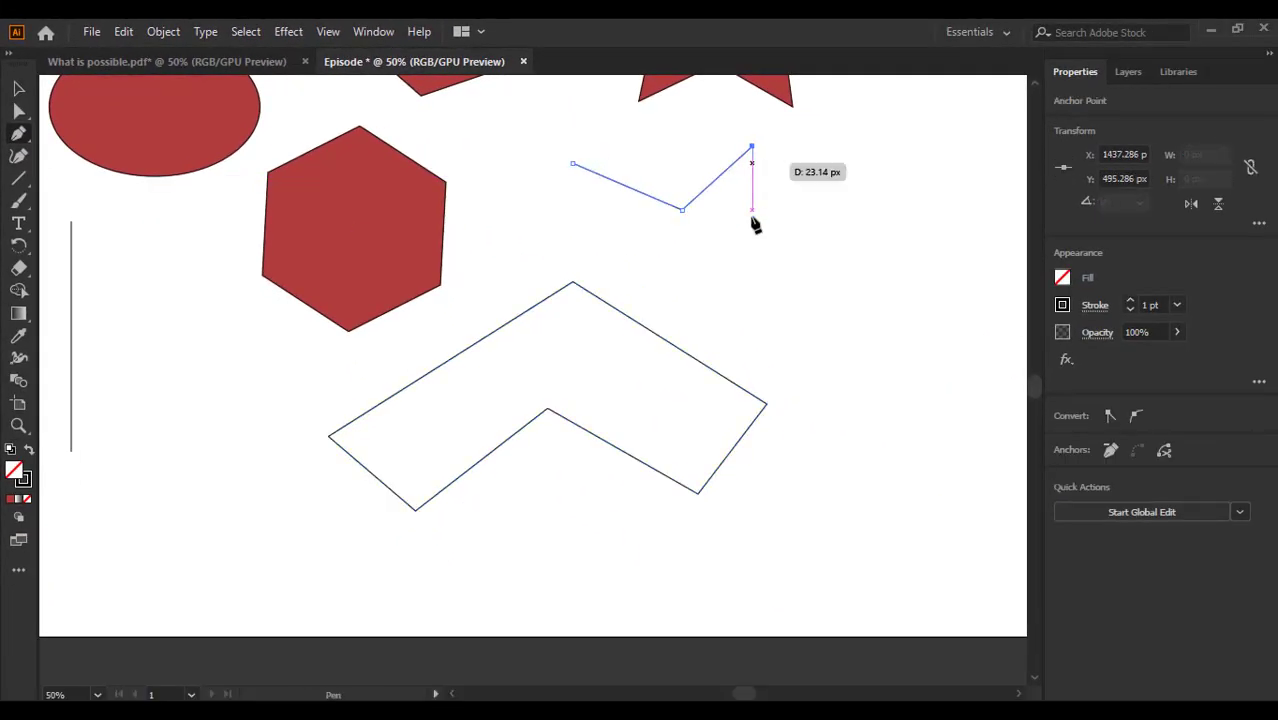
left_click(752, 242)
left_click(678, 160)
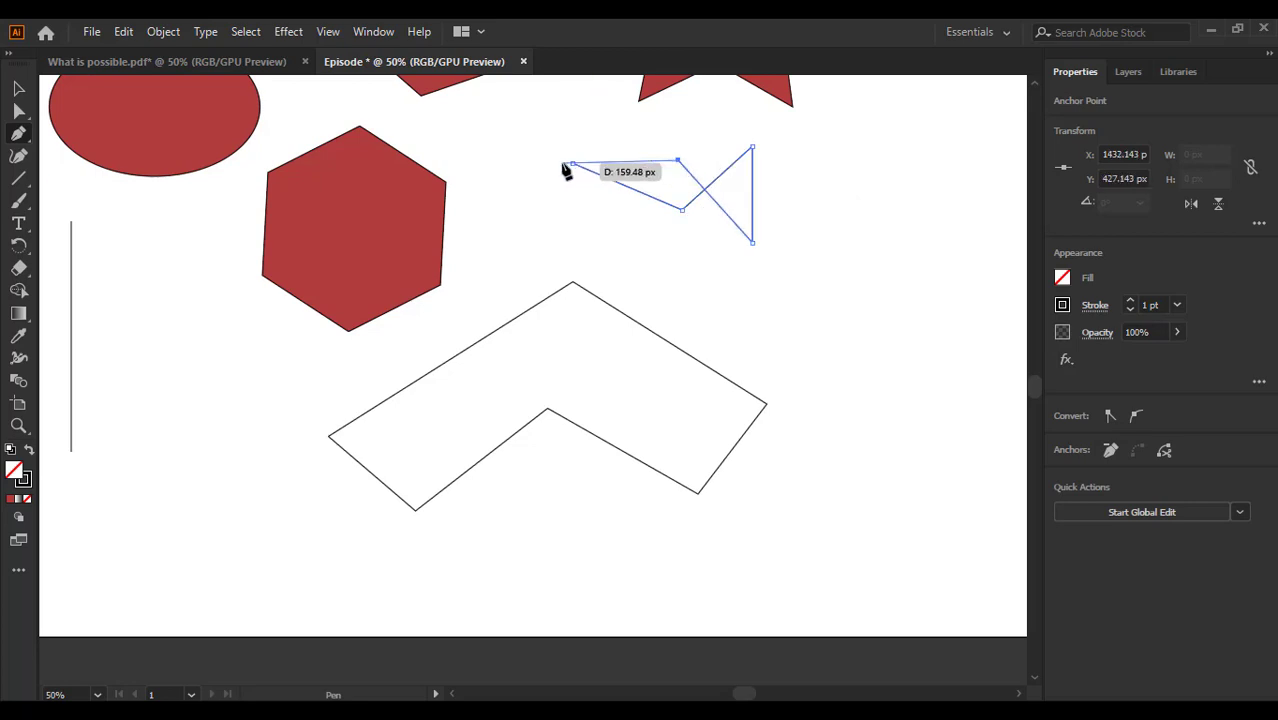
left_click(572, 163)
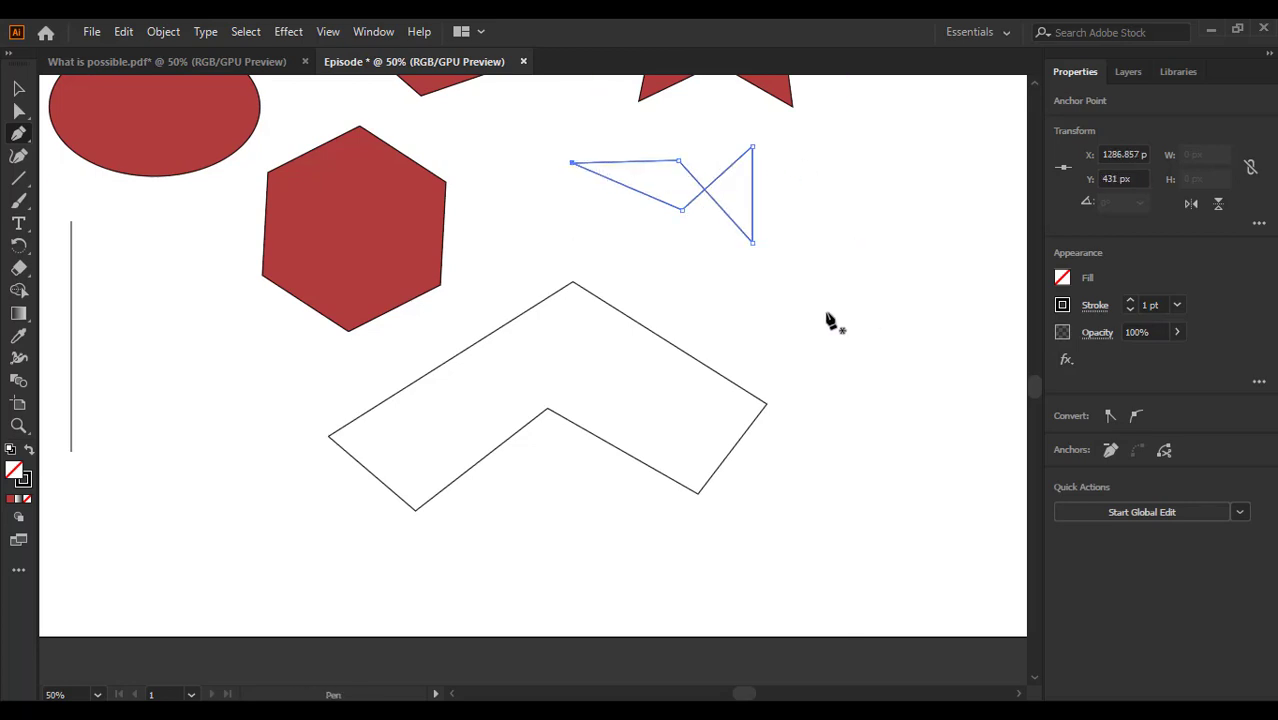
scroll(793, 277, "down", 1)
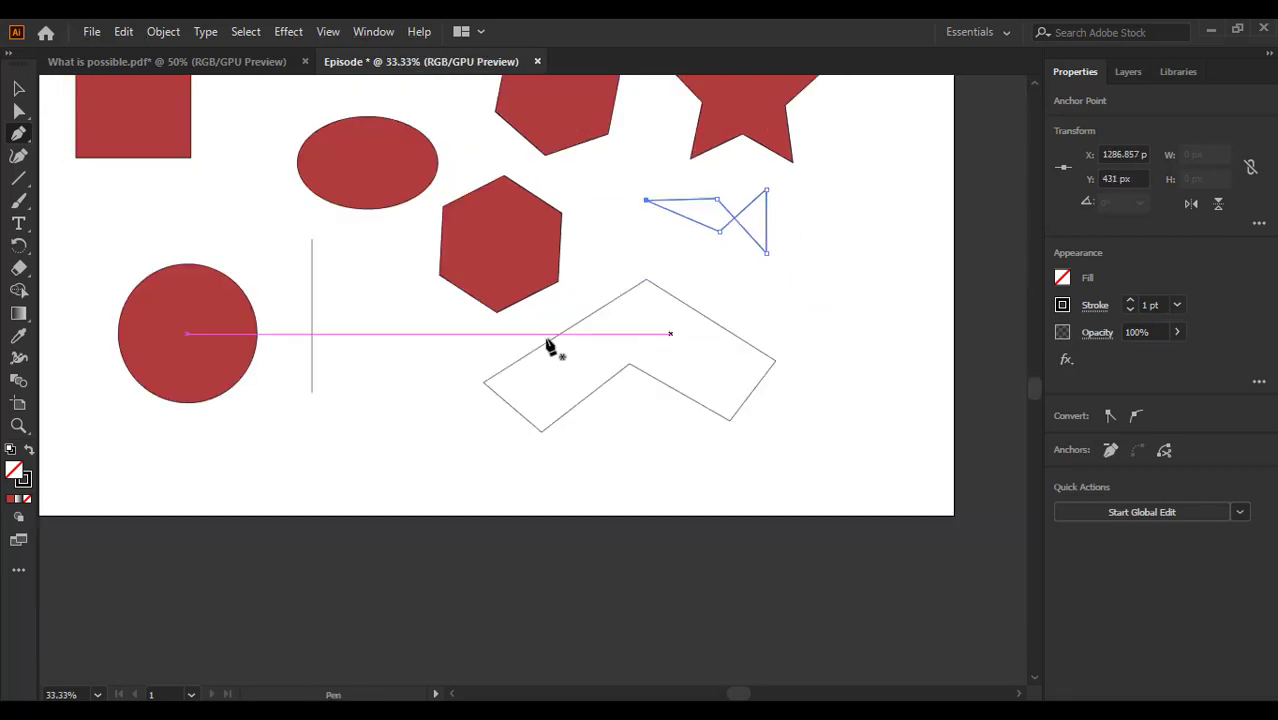
scroll(375, 430, "up", 3)
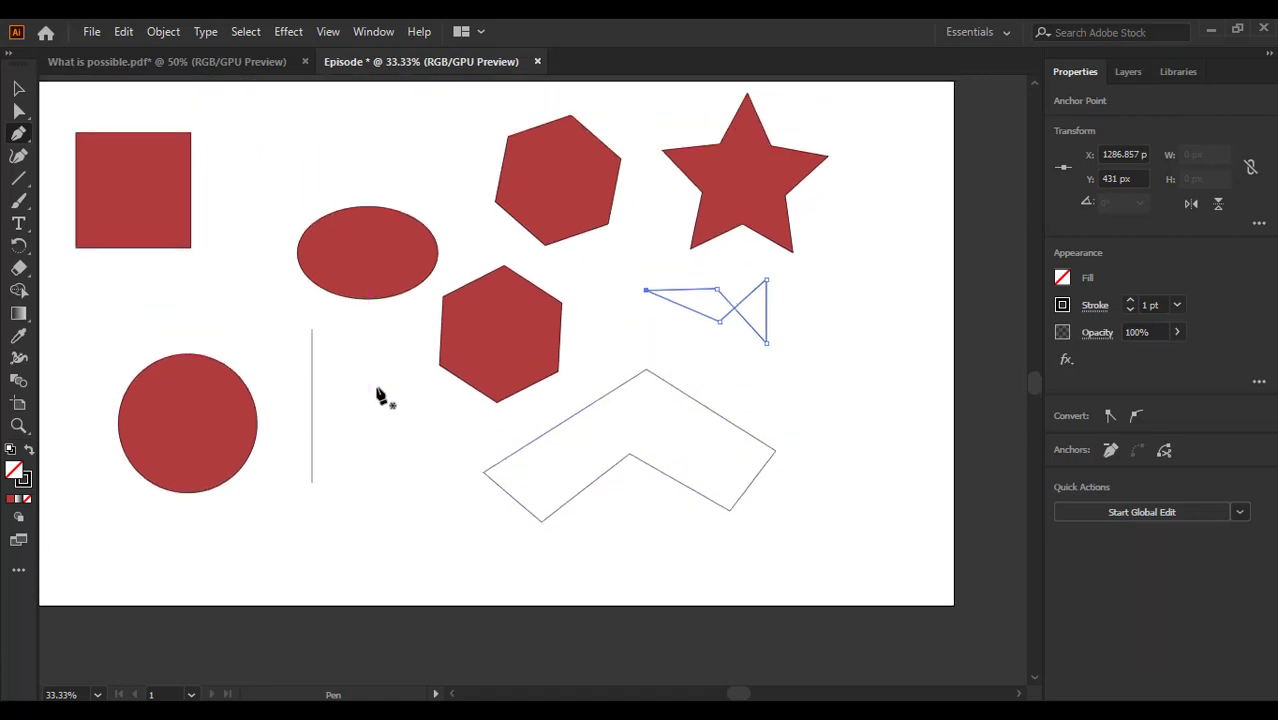
scroll(462, 396, "up", 3)
scroll(505, 365, "down", 5)
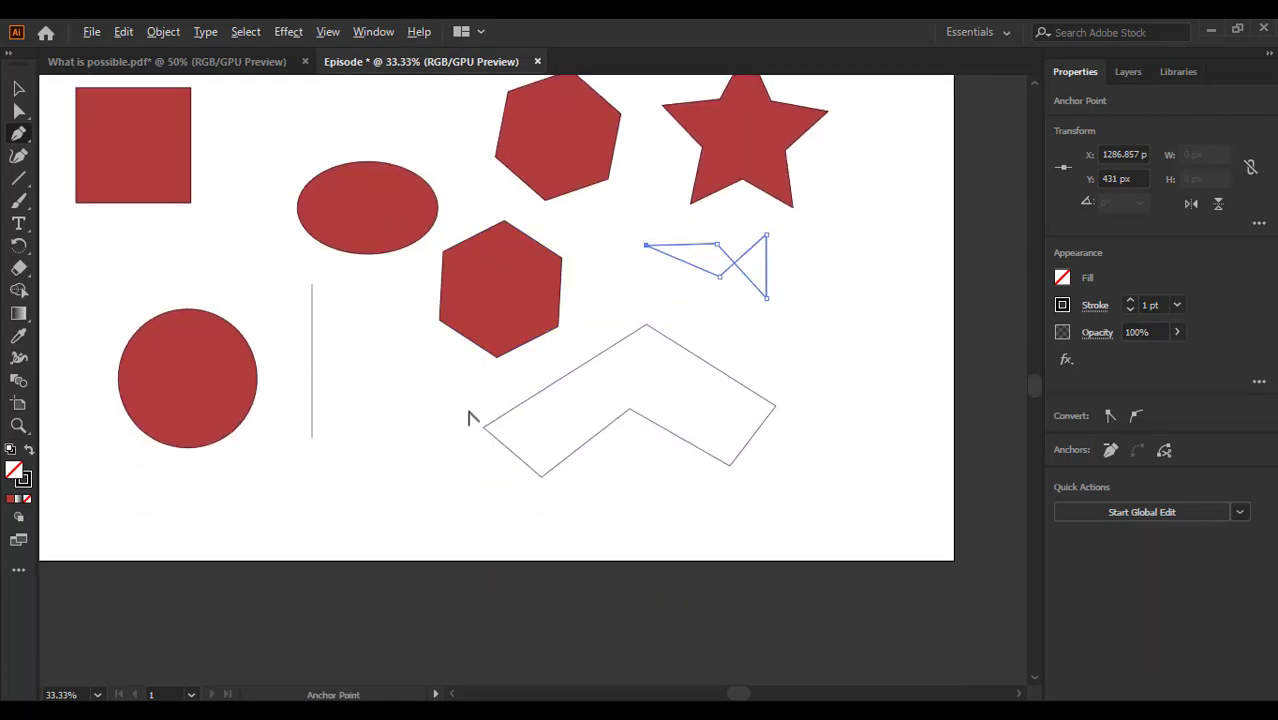
scroll(464, 416, "up", 2)
scroll(490, 346, "down", 3)
scroll(475, 390, "down", 2)
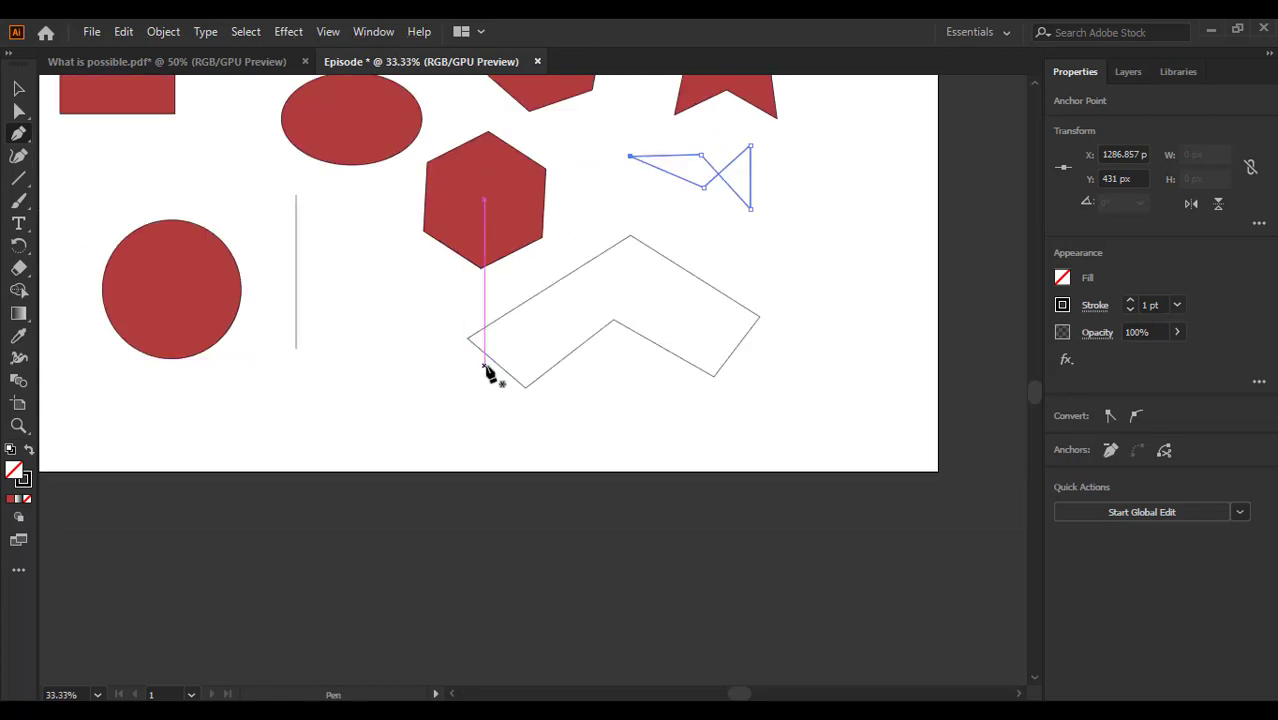
scroll(482, 303, "up", 2)
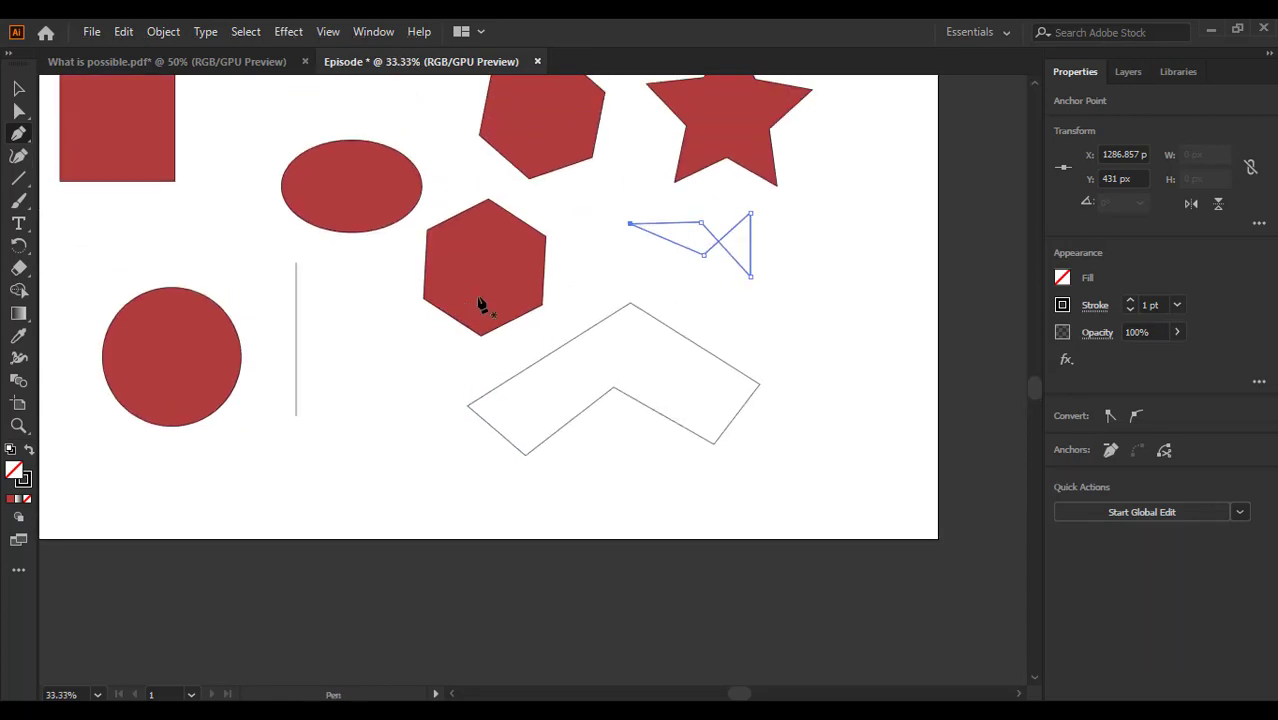
Draw a small closed, irregular straight-sided outline with an inward notch between the vertical line and the chevron using the Pen tool.
left_click(343, 430, "ctrl")
left_click(345, 427)
left_click(390, 372)
left_click(422, 440)
left_click(418, 477)
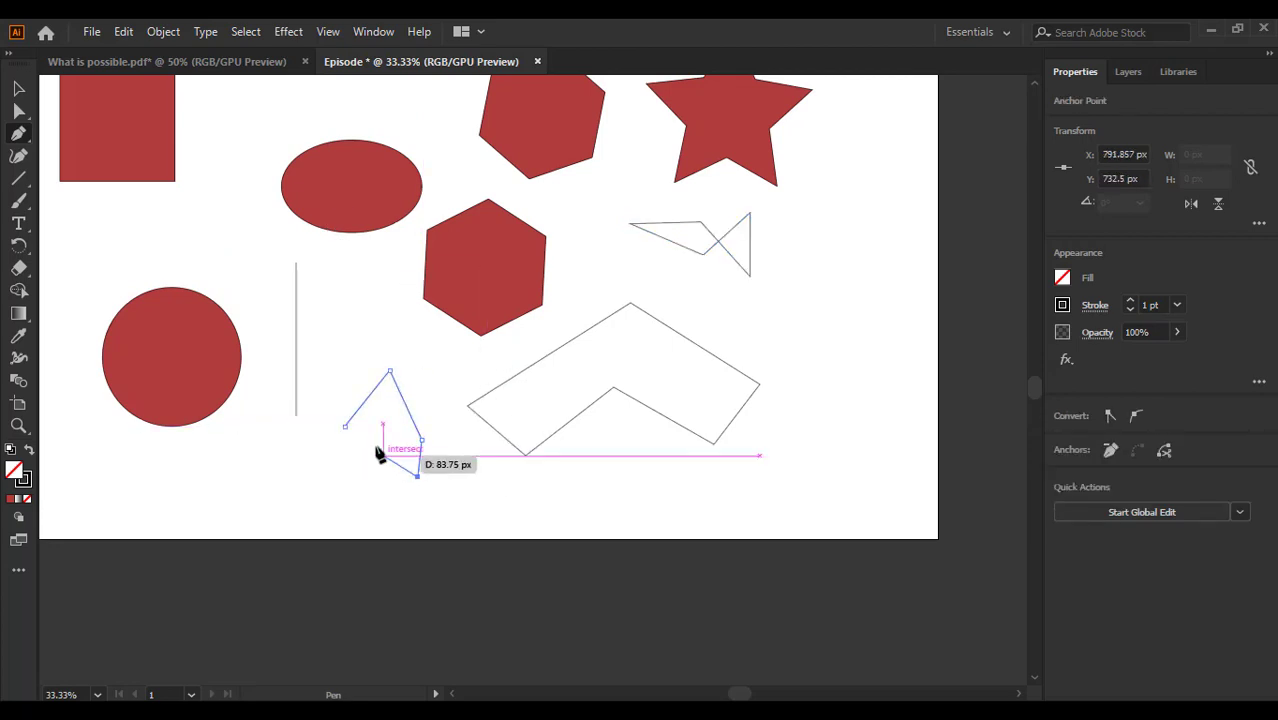
left_click(361, 437)
left_click_drag(380, 415, 354, 422)
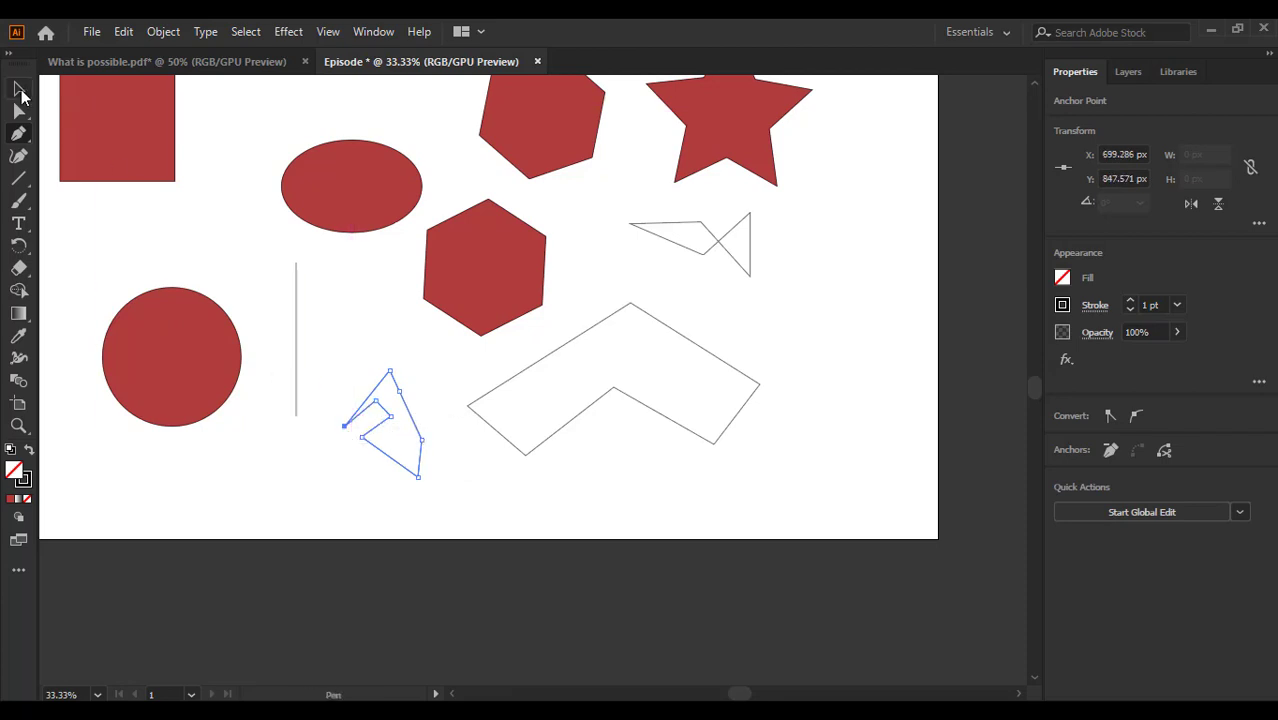
Move the chevron outline down and slightly left until it rests on the artboard's lower edge.
left_click(18, 88)
scroll(656, 322, "down", 1, "alt")
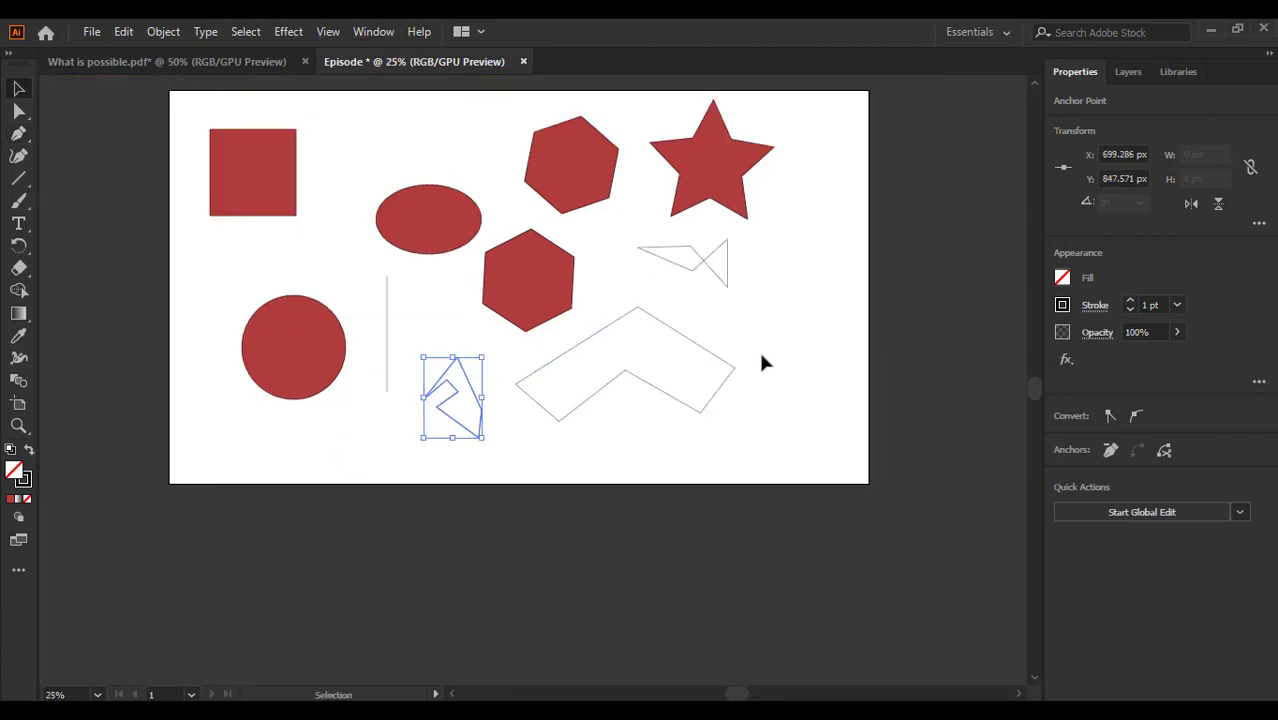
left_click_drag(726, 367, 698, 427)
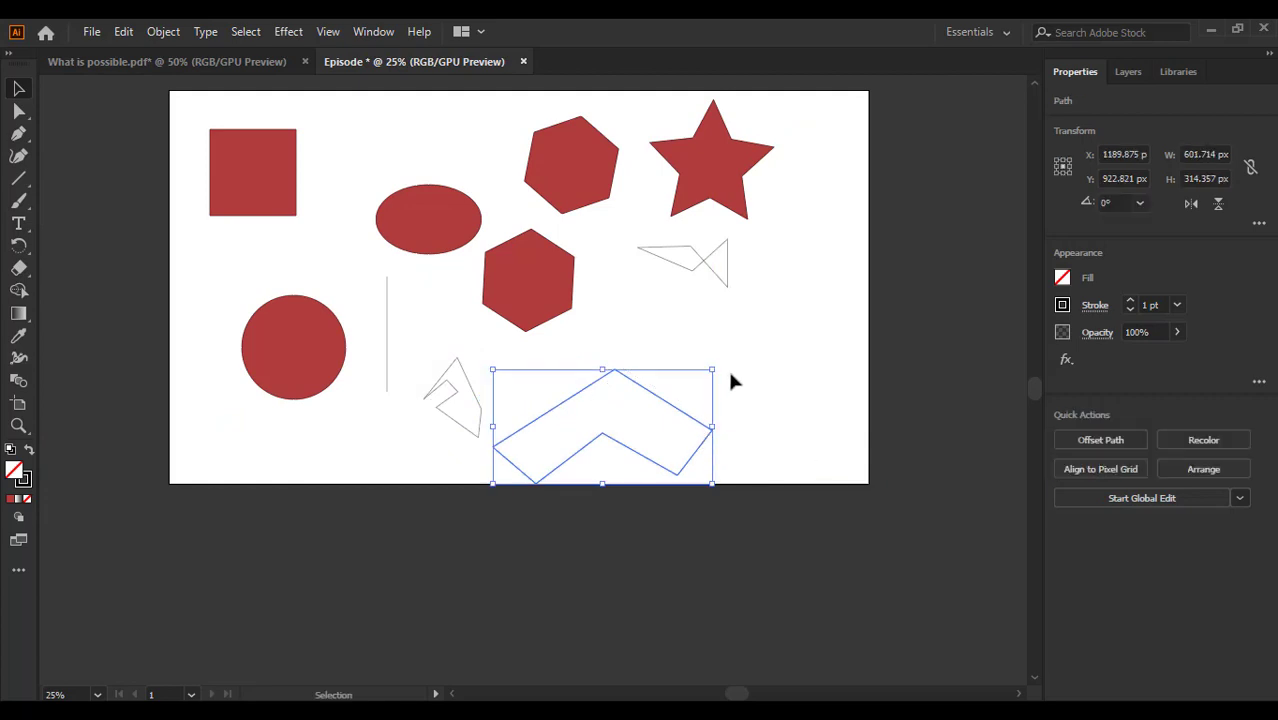
Draw an open path mixing smooth curves and sharp corners beneath the fish-shaped outline with the Pen tool, then deselect it.
scroll(731, 365, "up", 1, "alt")
left_click(18, 133)
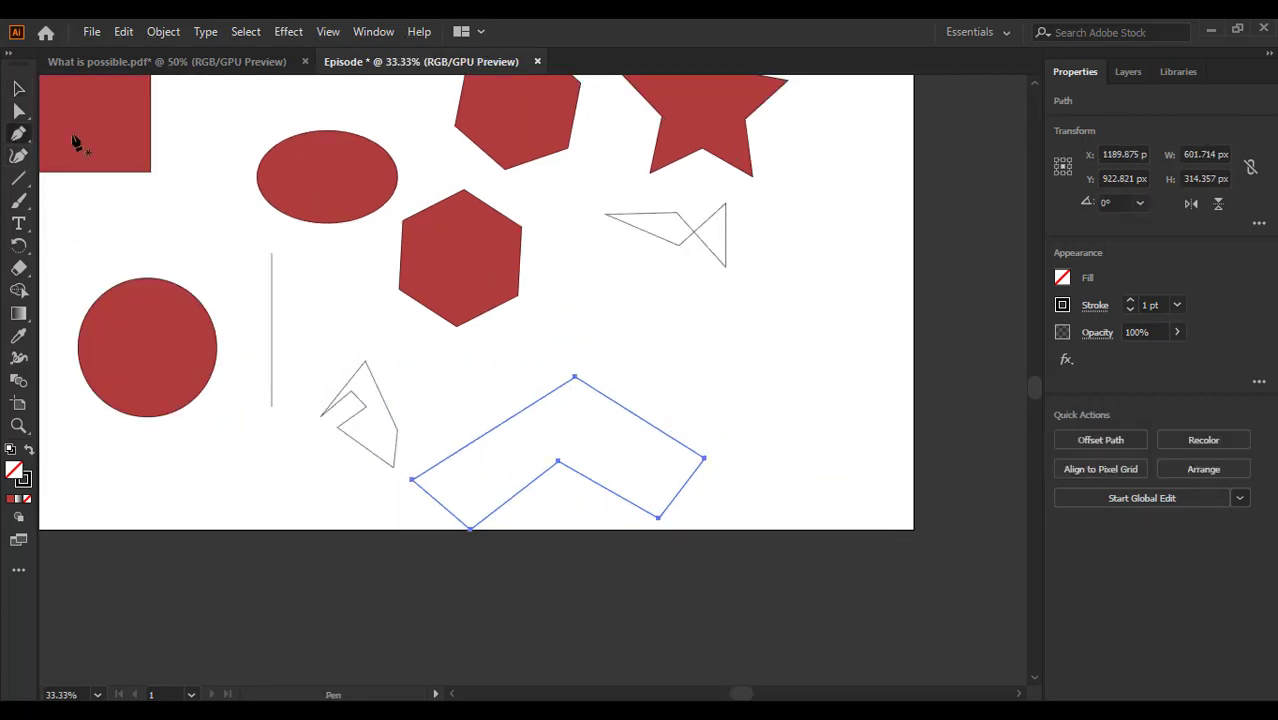
left_click(659, 335)
left_click_drag(775, 300, 812, 349)
left_click(853, 300)
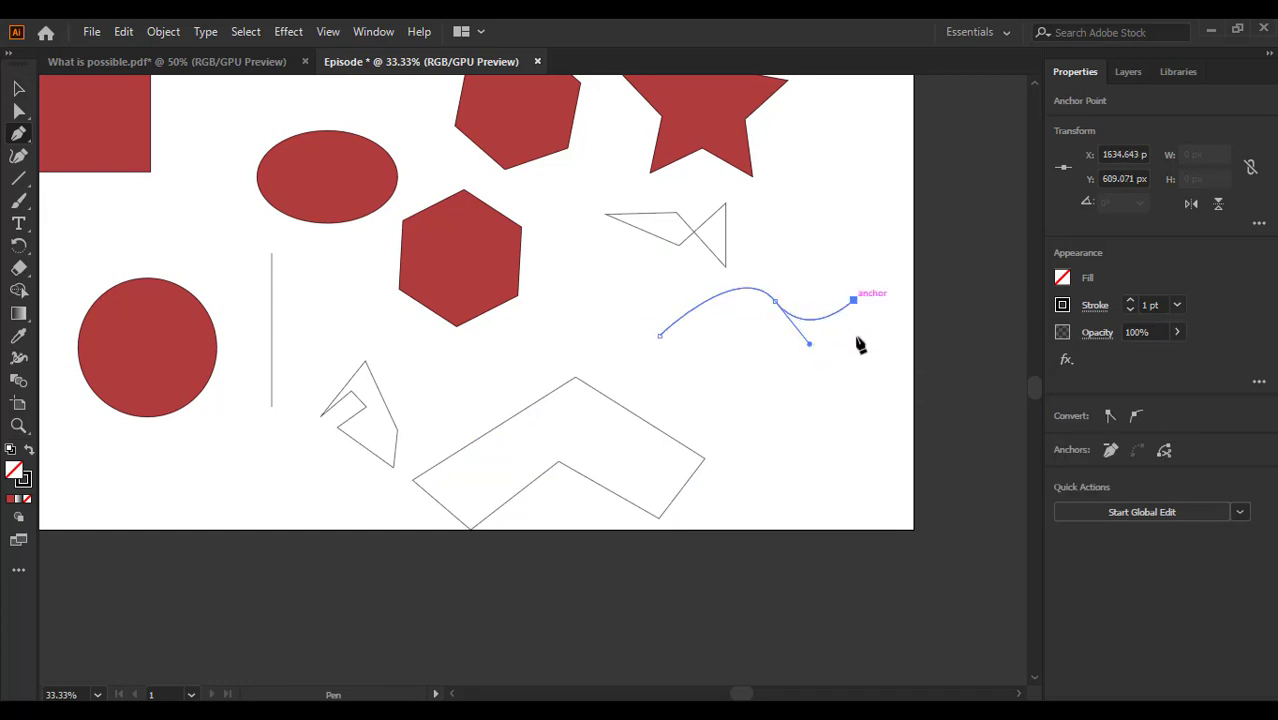
left_click_drag(842, 458, 749, 420)
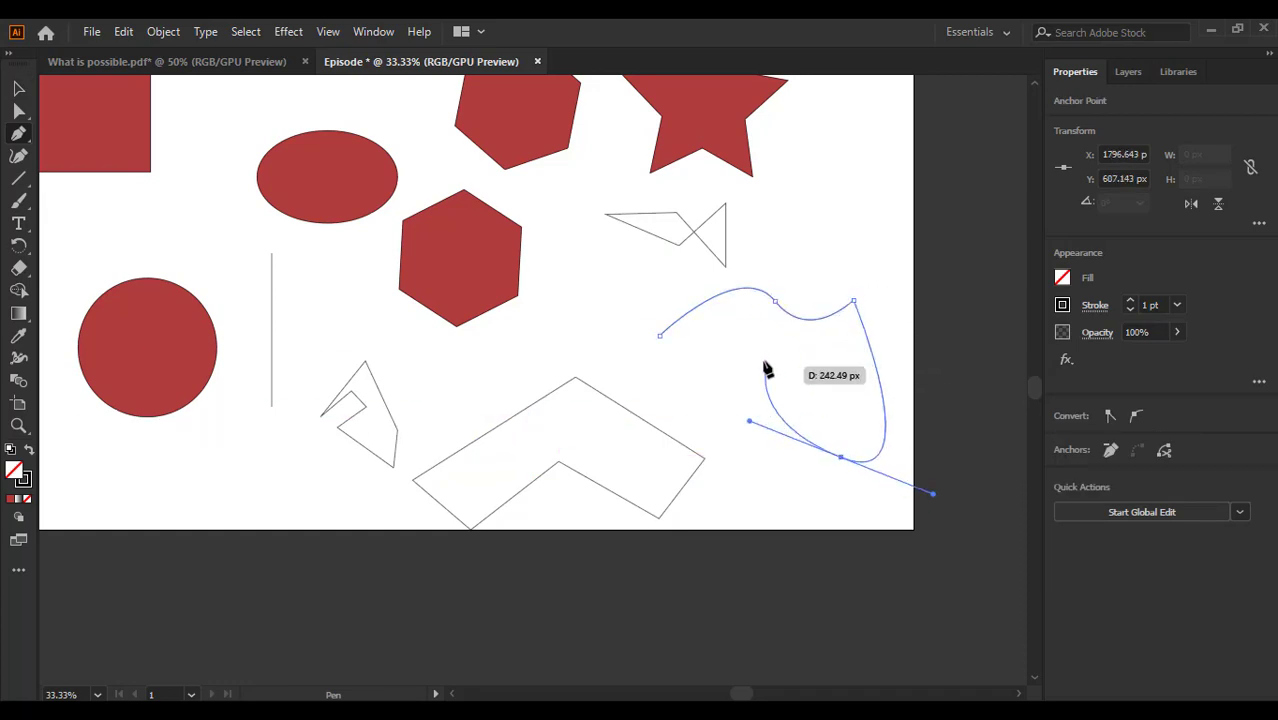
left_click(763, 362)
left_click_drag(667, 378, 662, 342)
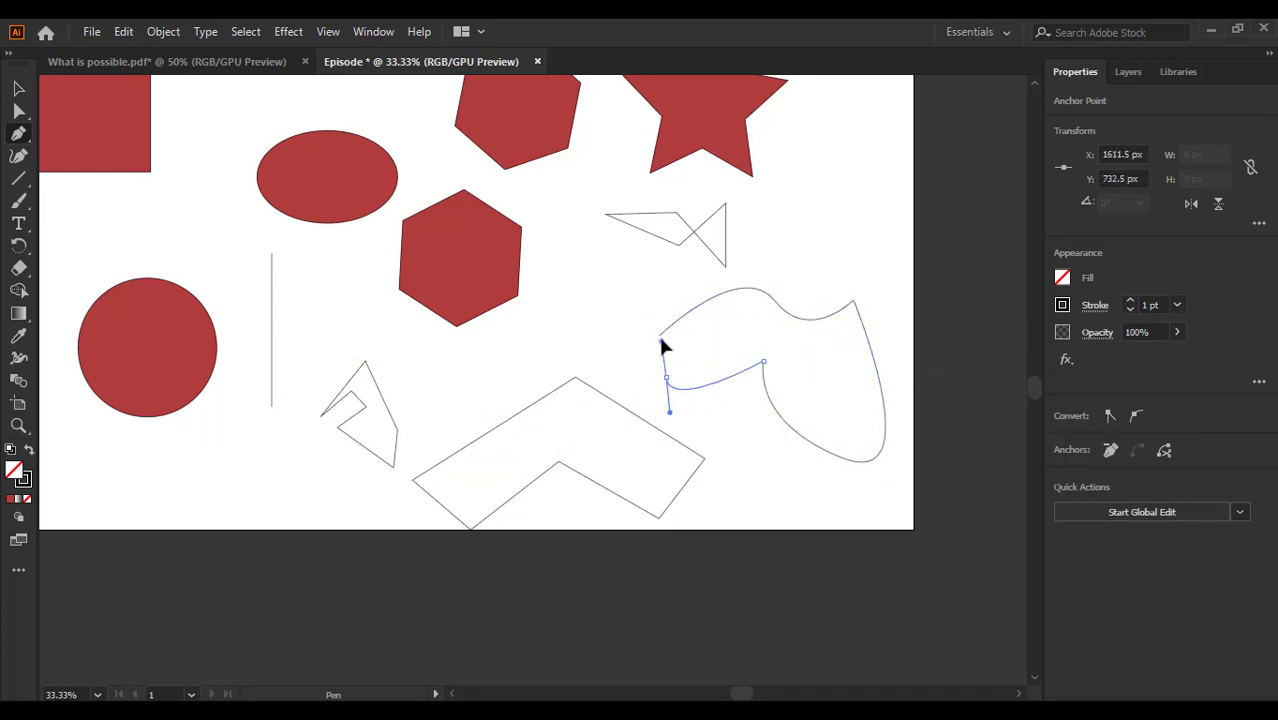
left_click(18, 88)
left_click(870, 224)
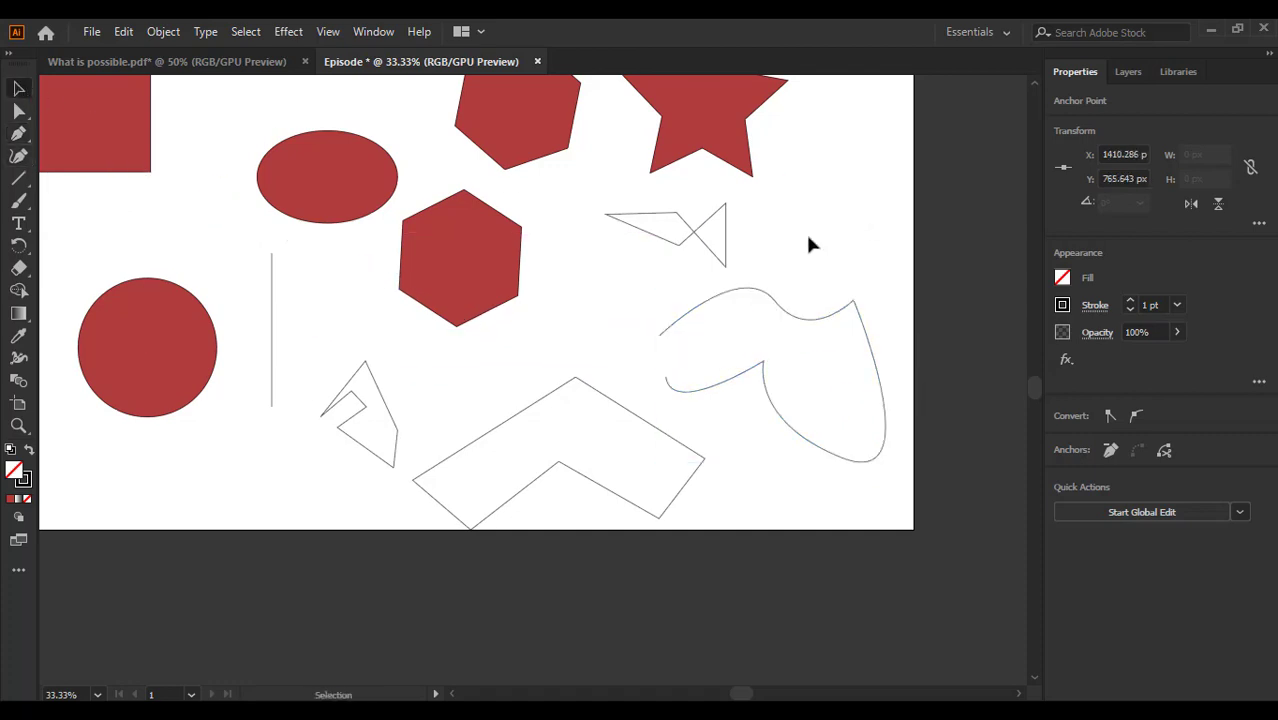
Delete all the shapes, lines and paths from the artboard.
scroll(790, 280, "up", 1)
left_click_drag(810, 510, 810, 508)
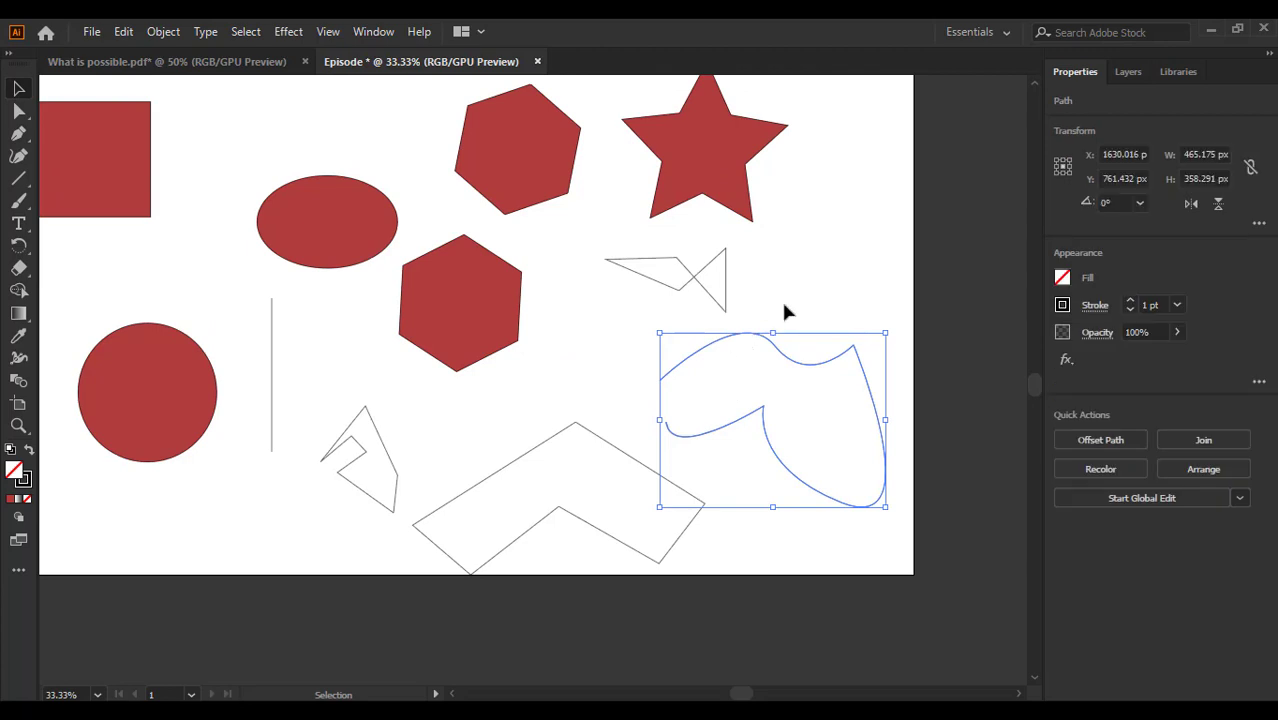
left_click_drag(779, 307, 799, 492)
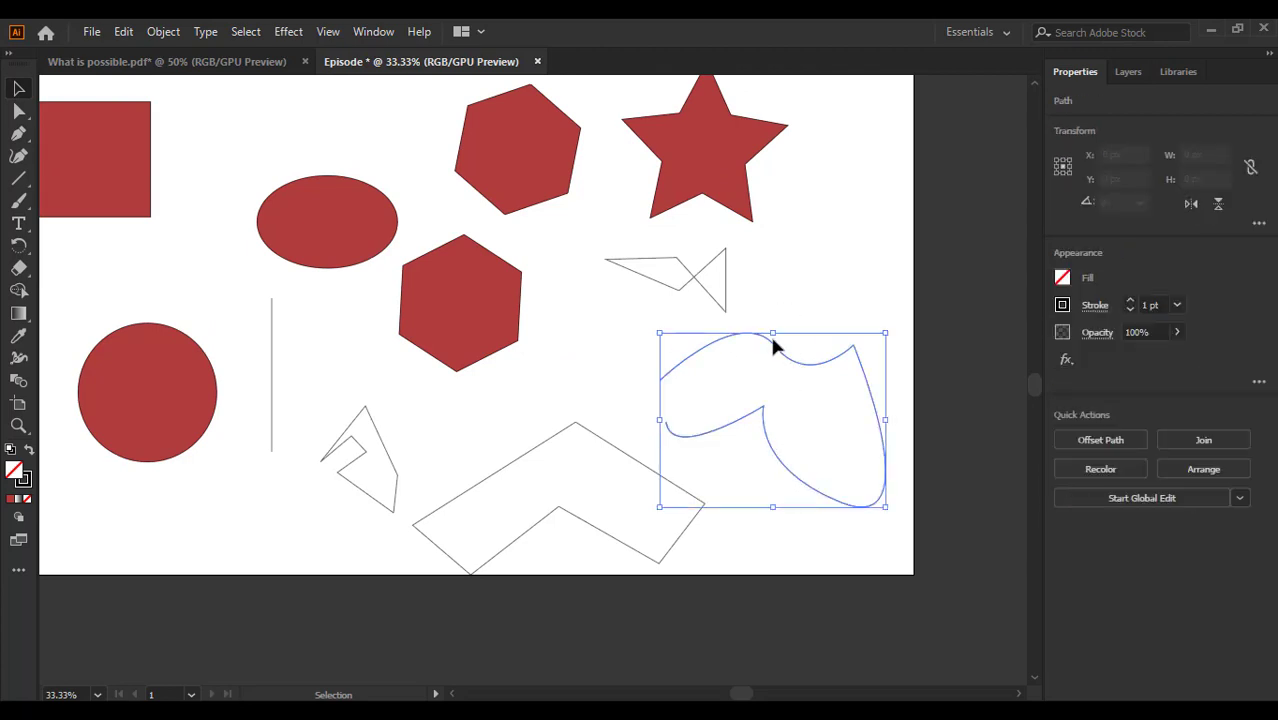
key("Delete")
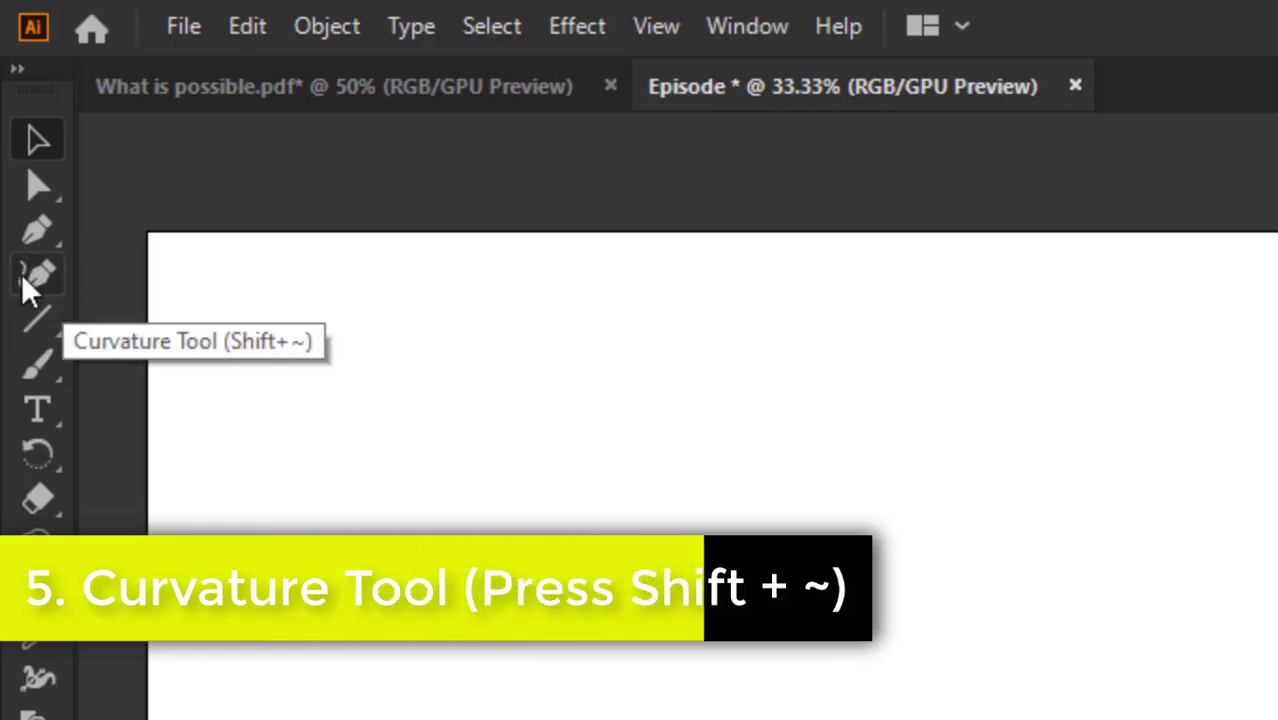
Start a four-point S-shaped path in the artboard's upper-left area using the Curvature tool.
left_click(30, 272)
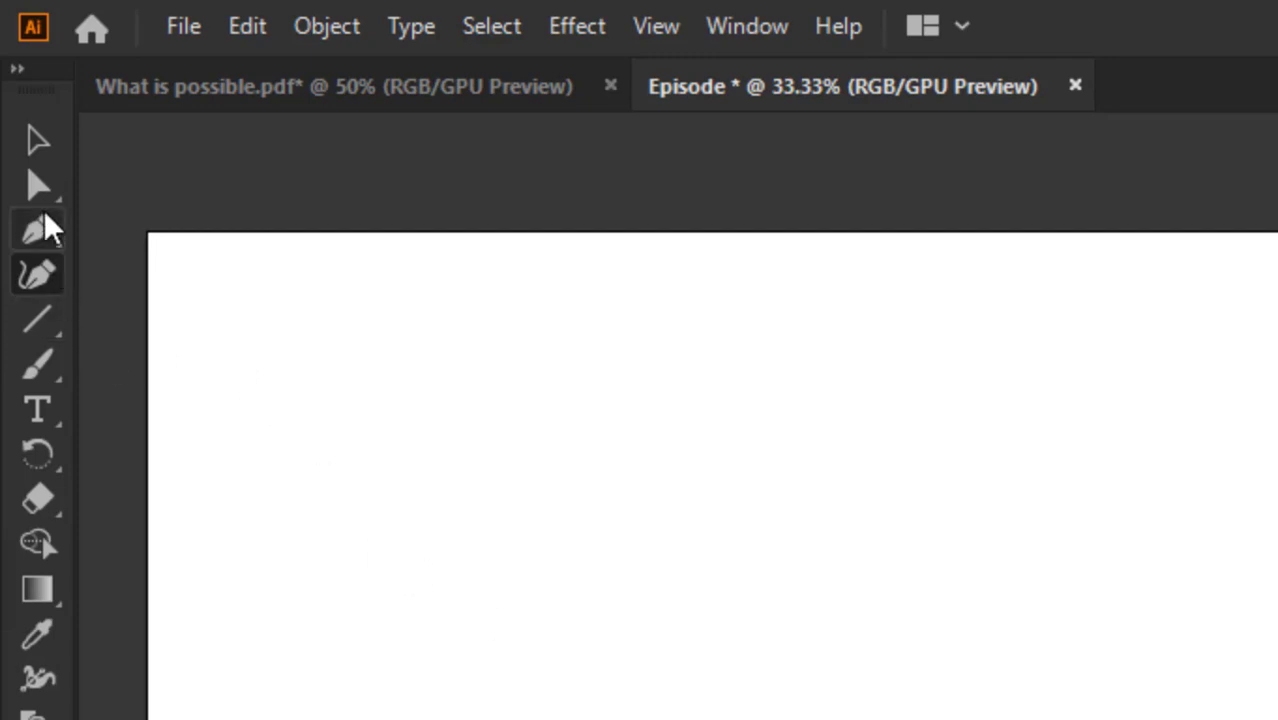
left_click(355, 416)
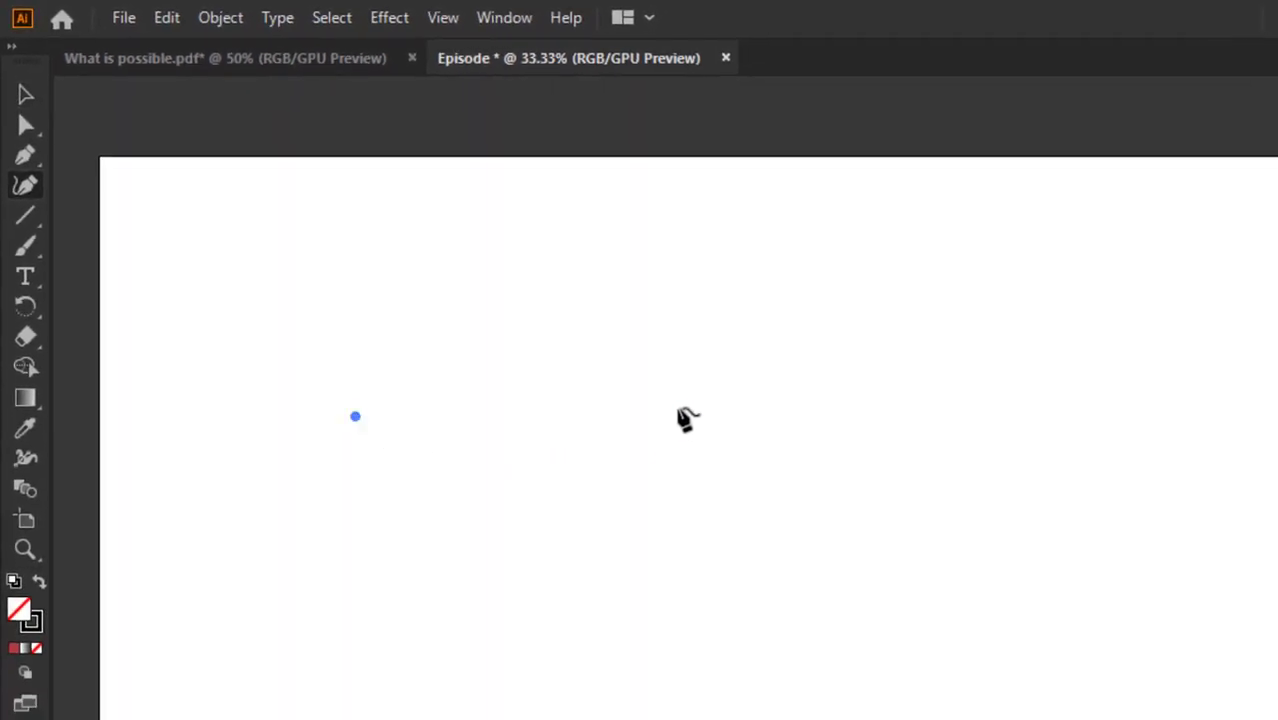
left_click(587, 406)
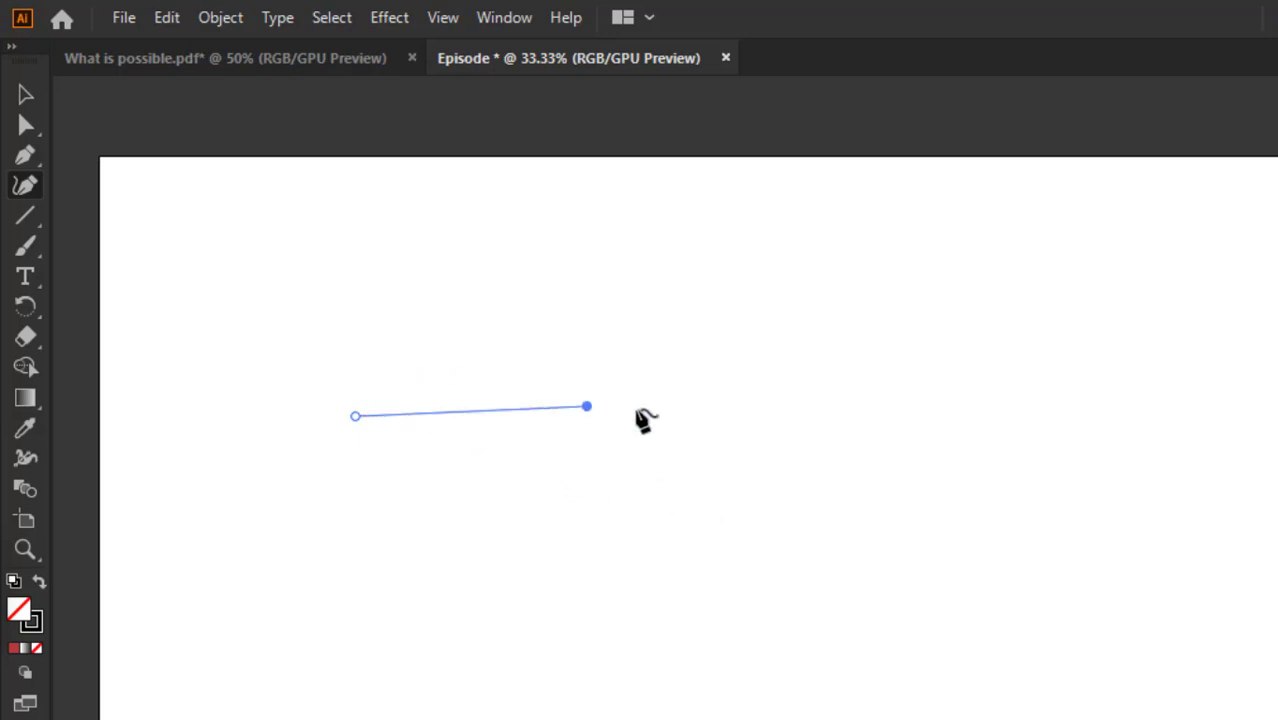
left_click_drag(637, 412, 697, 418)
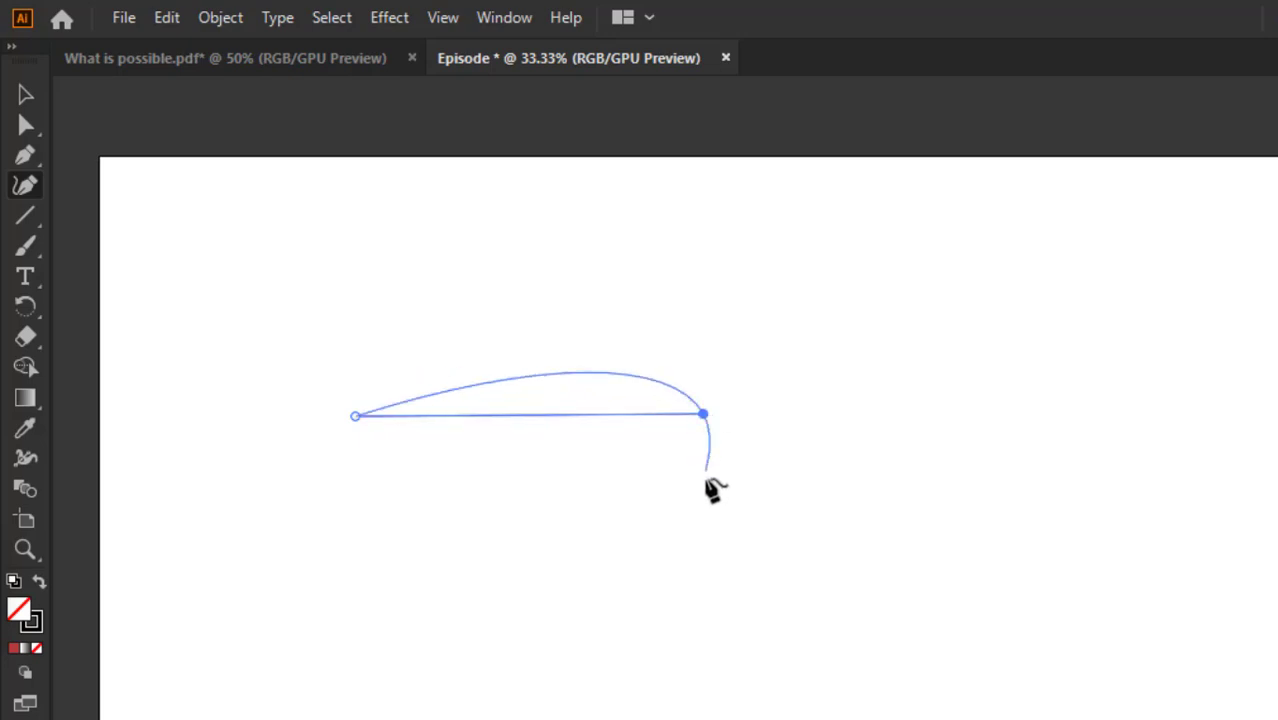
left_click(760, 636)
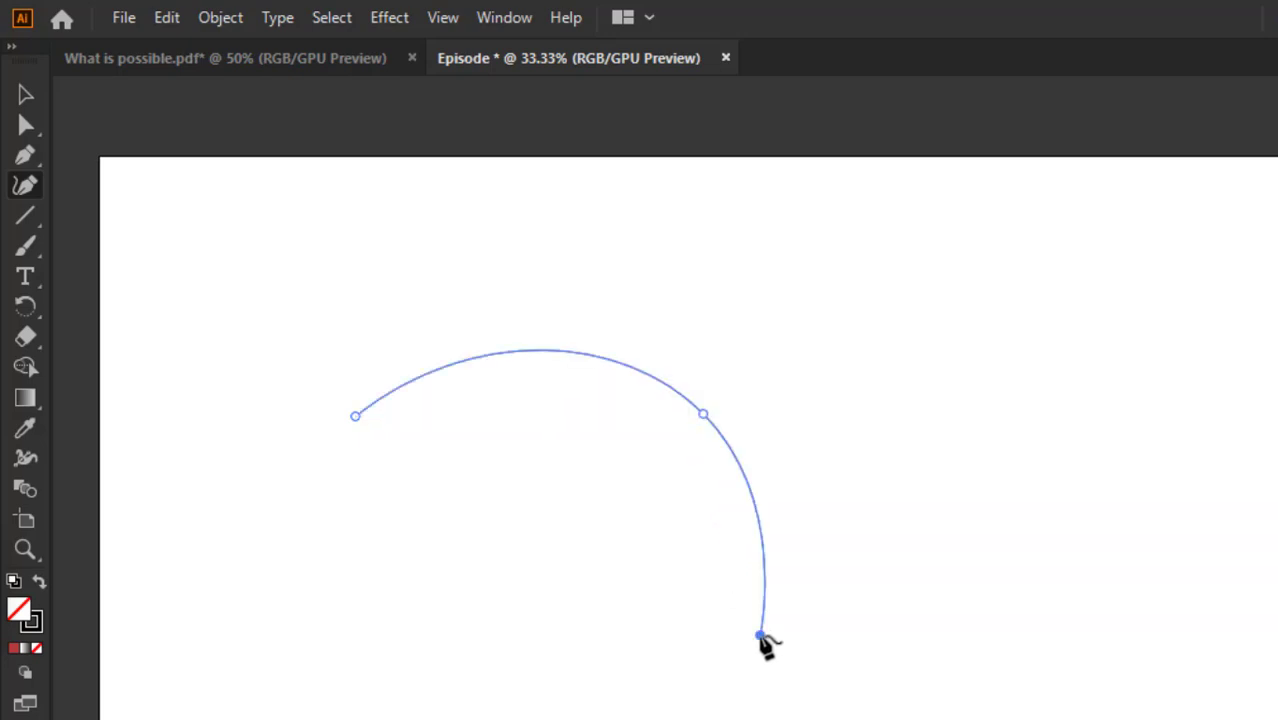
left_click(1073, 628)
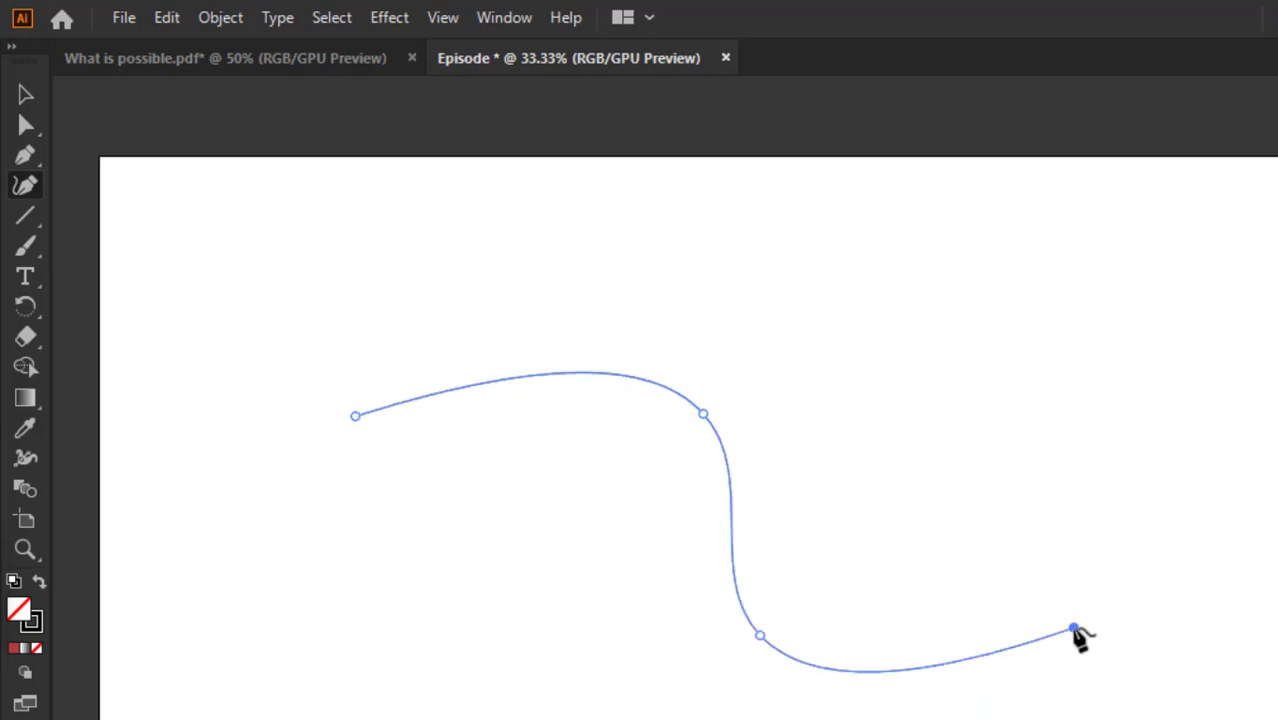
Extend the S-shaped path around a large loop and back over its start as an open curve with a hooked end, then deselect it.
left_click(1042, 345)
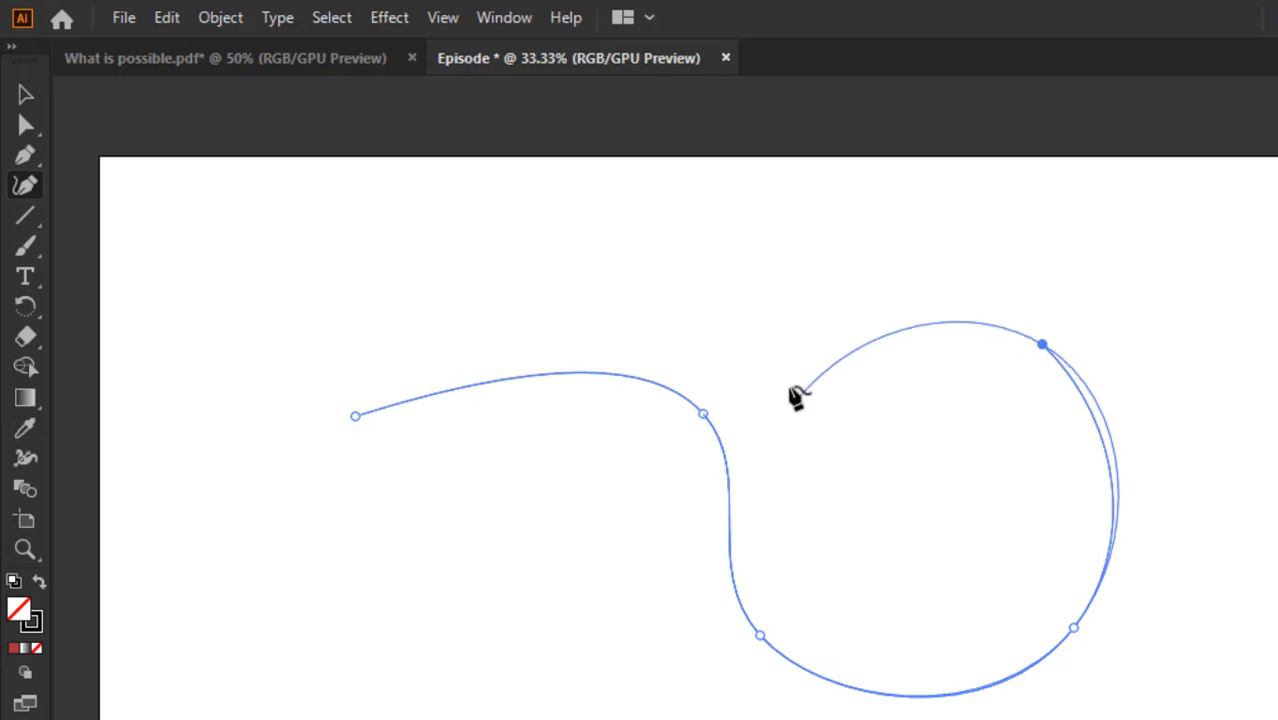
left_click(753, 412)
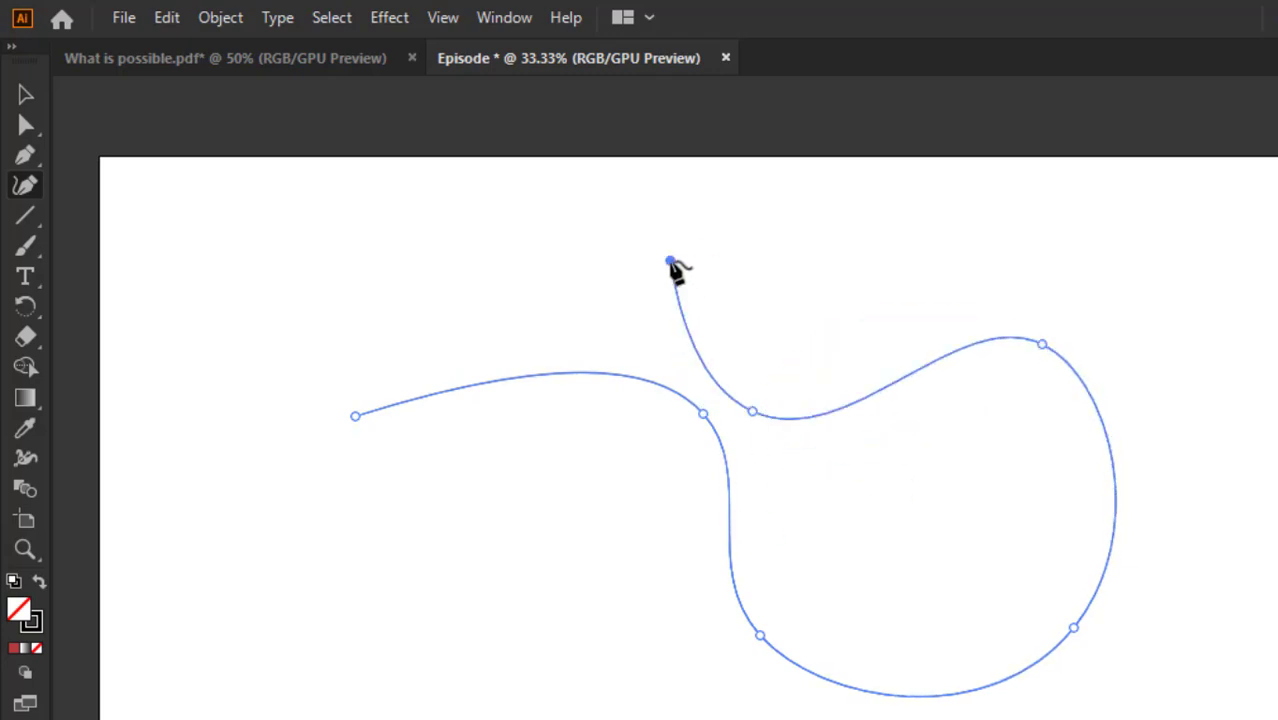
left_click(670, 260)
left_click(355, 231)
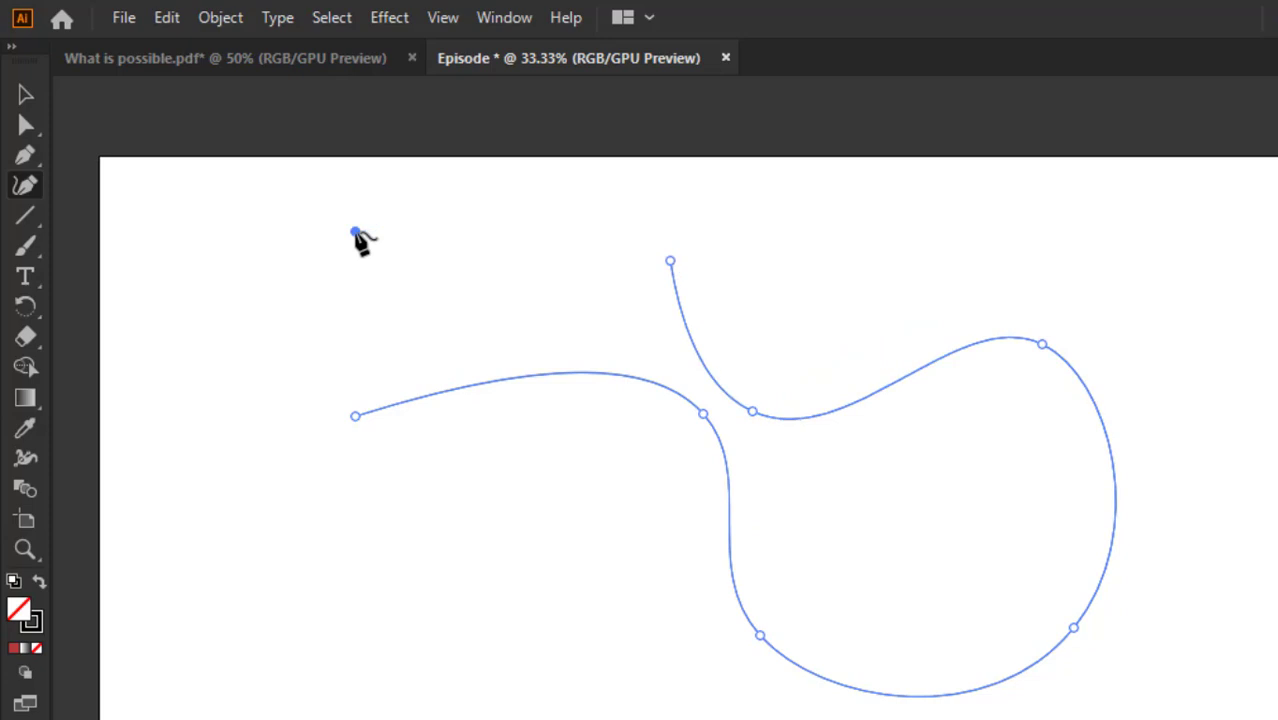
left_click(341, 412)
left_click(424, 262)
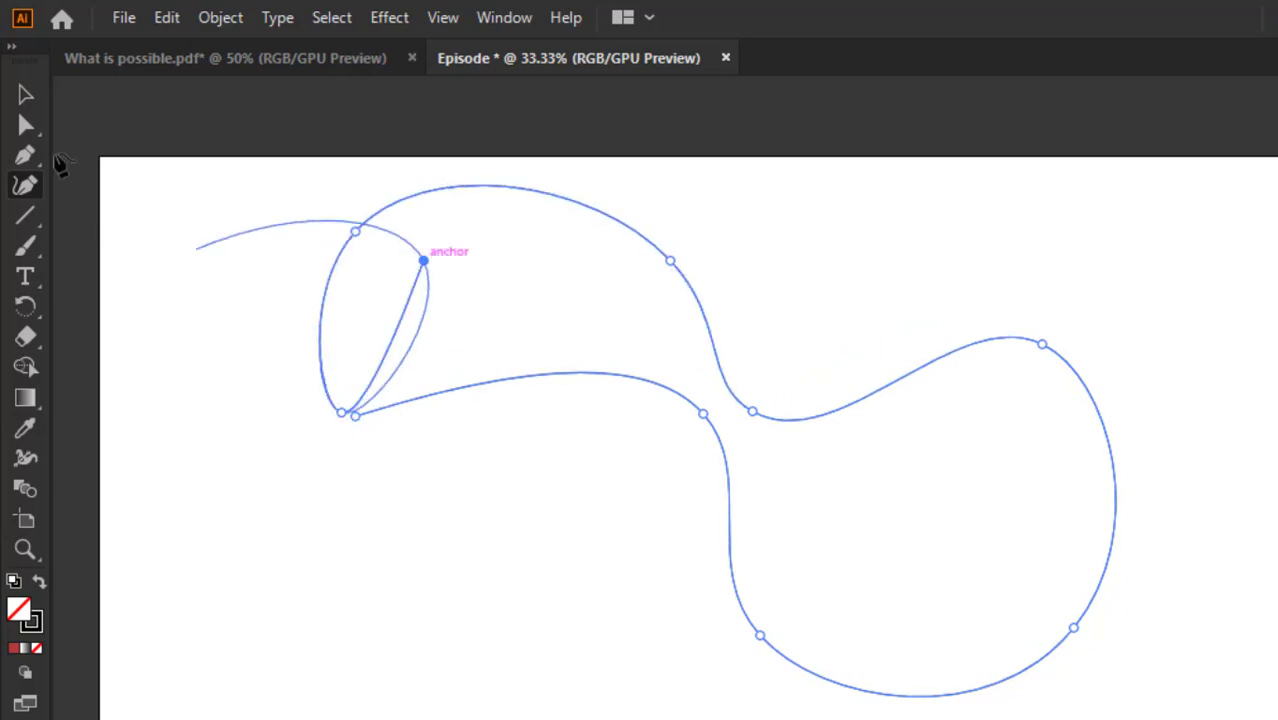
left_click(23, 96)
left_click(903, 615)
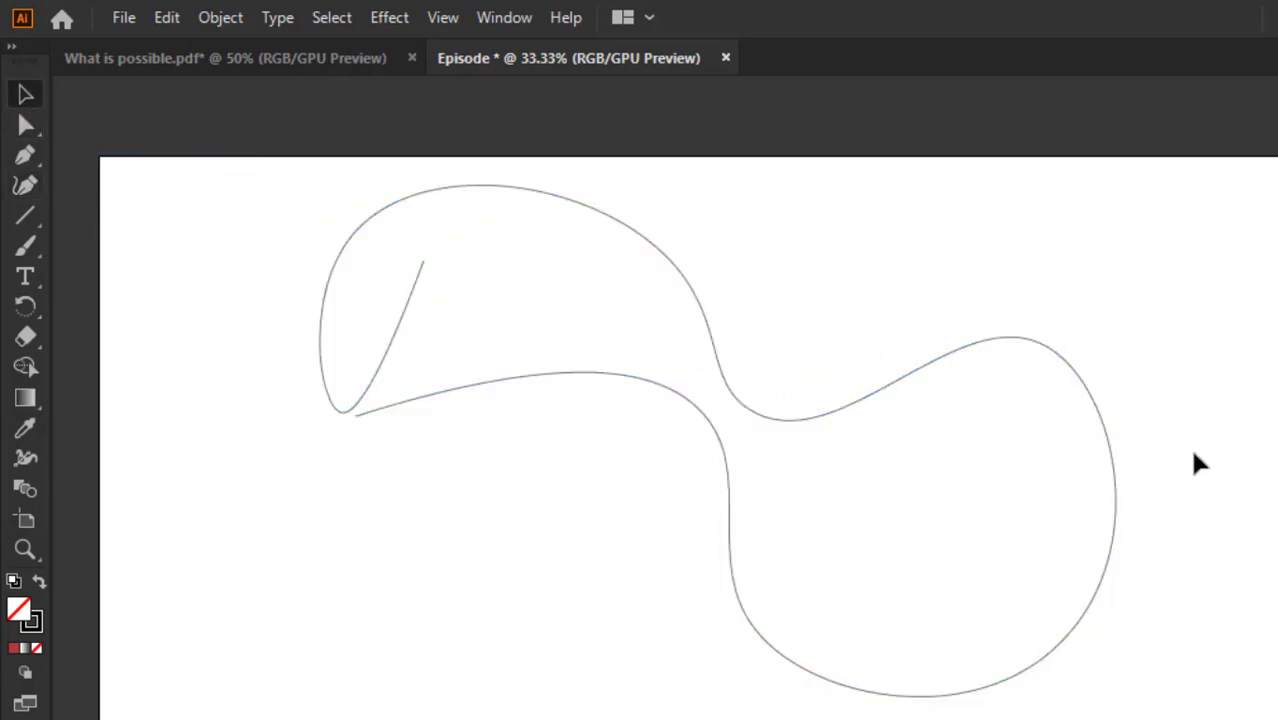
Delete the looped S-shaped path from the artboard.
left_click_drag(1128, 458, 1073, 507)
key("Delete")
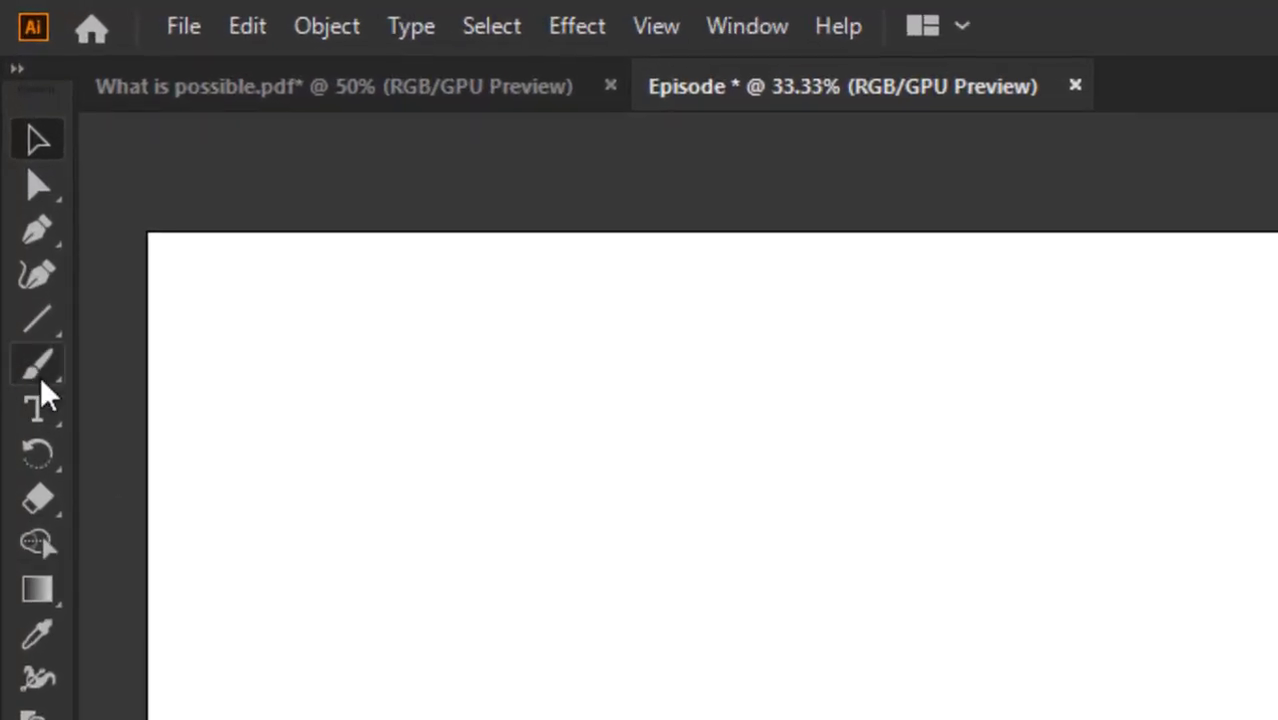
Draw a five-point open path with the Curvature tool, sweeping around a large U-shaped bowl with its upper-left end curling inward.
left_click(38, 273)
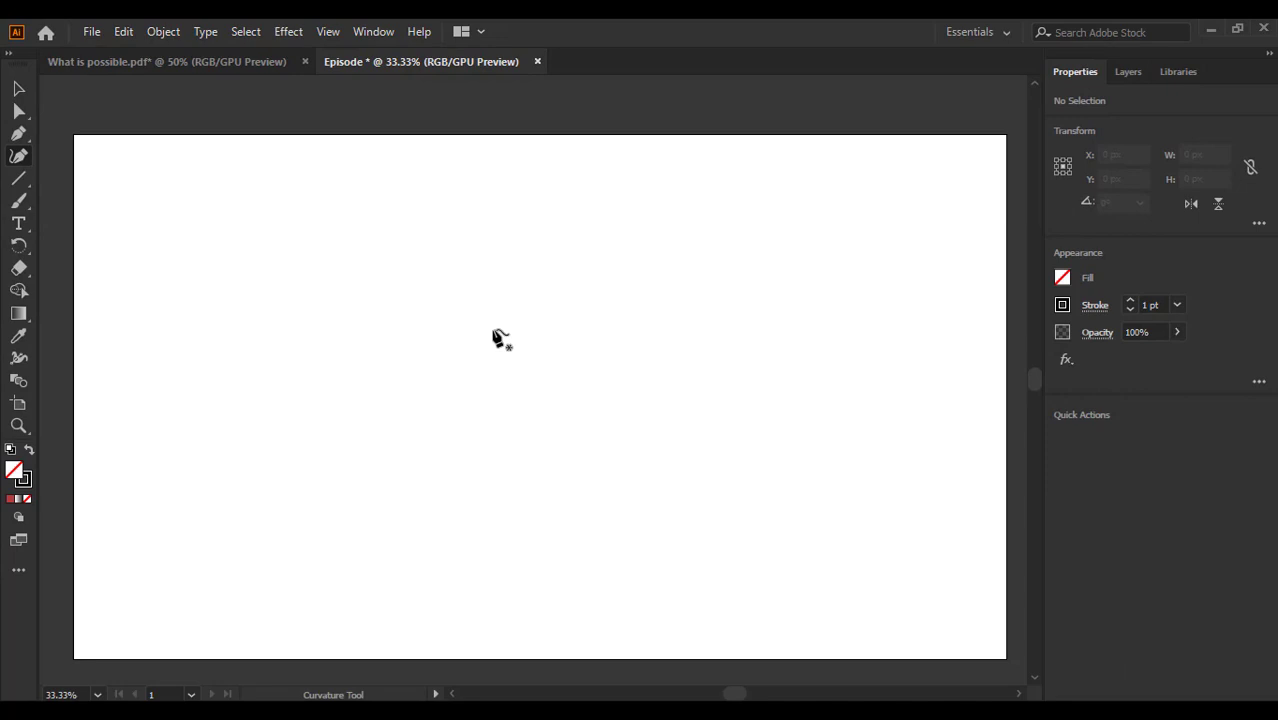
left_click(826, 525)
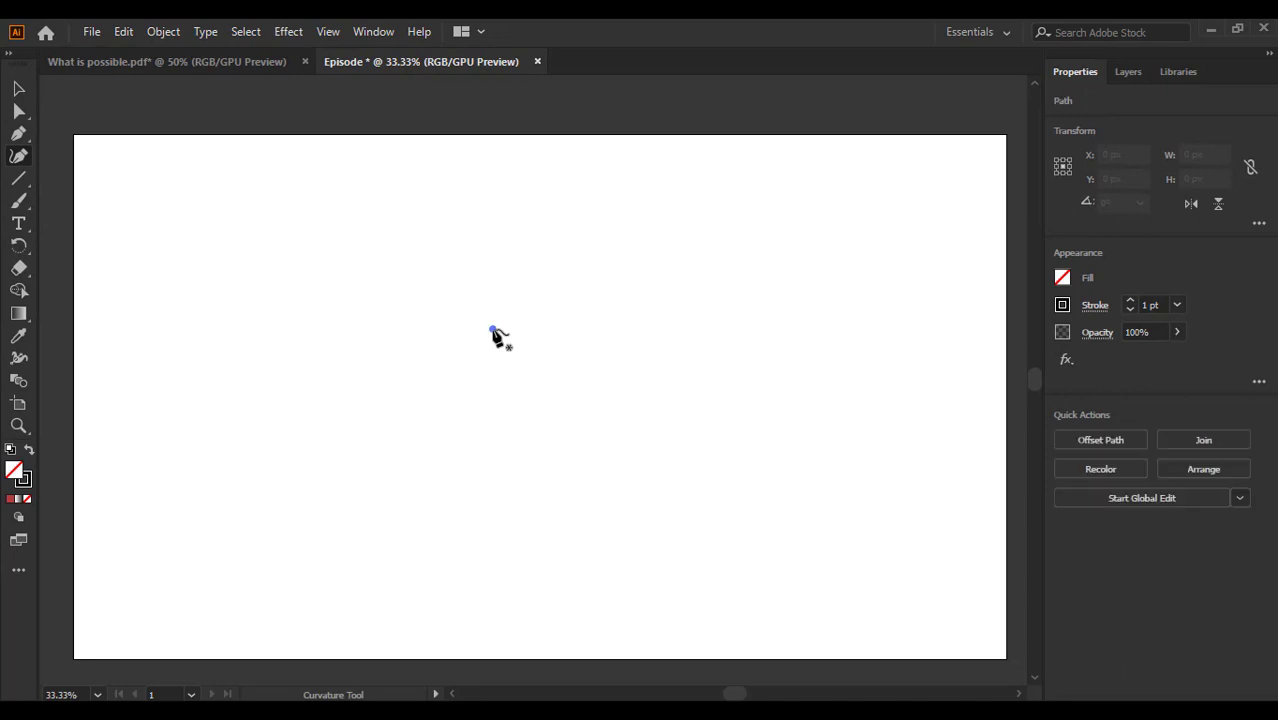
left_click(277, 309)
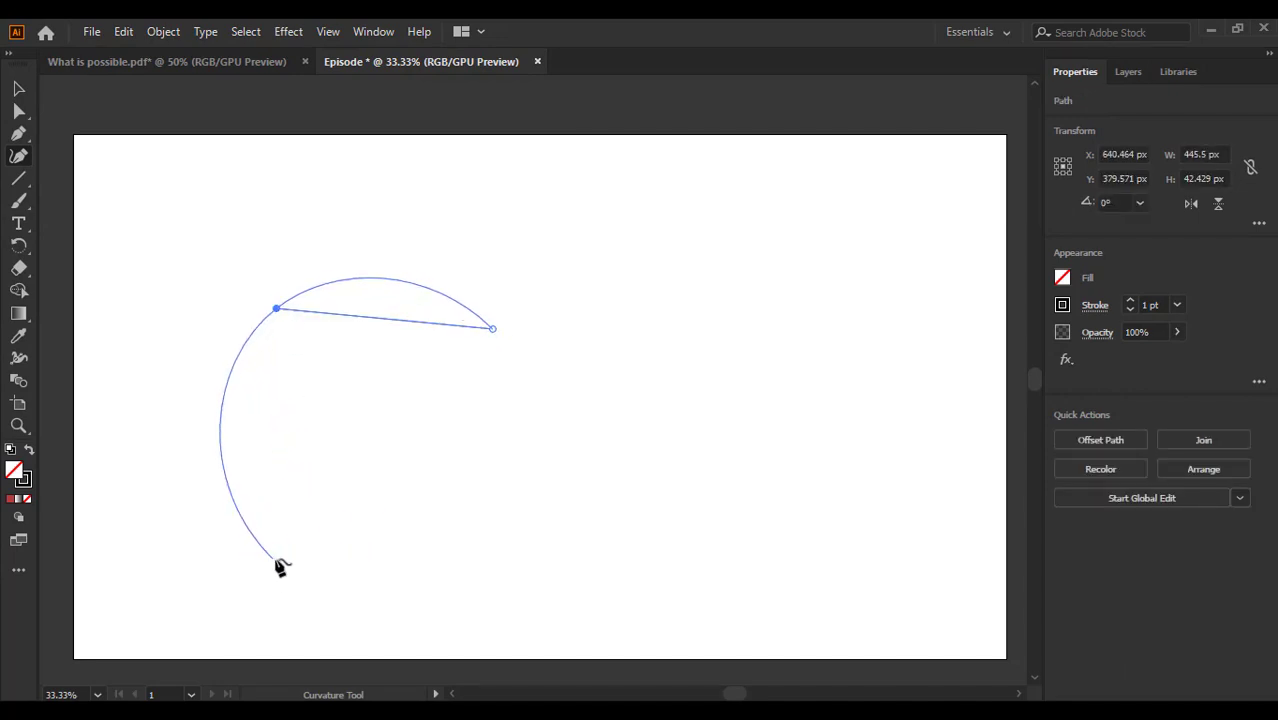
left_click(306, 500)
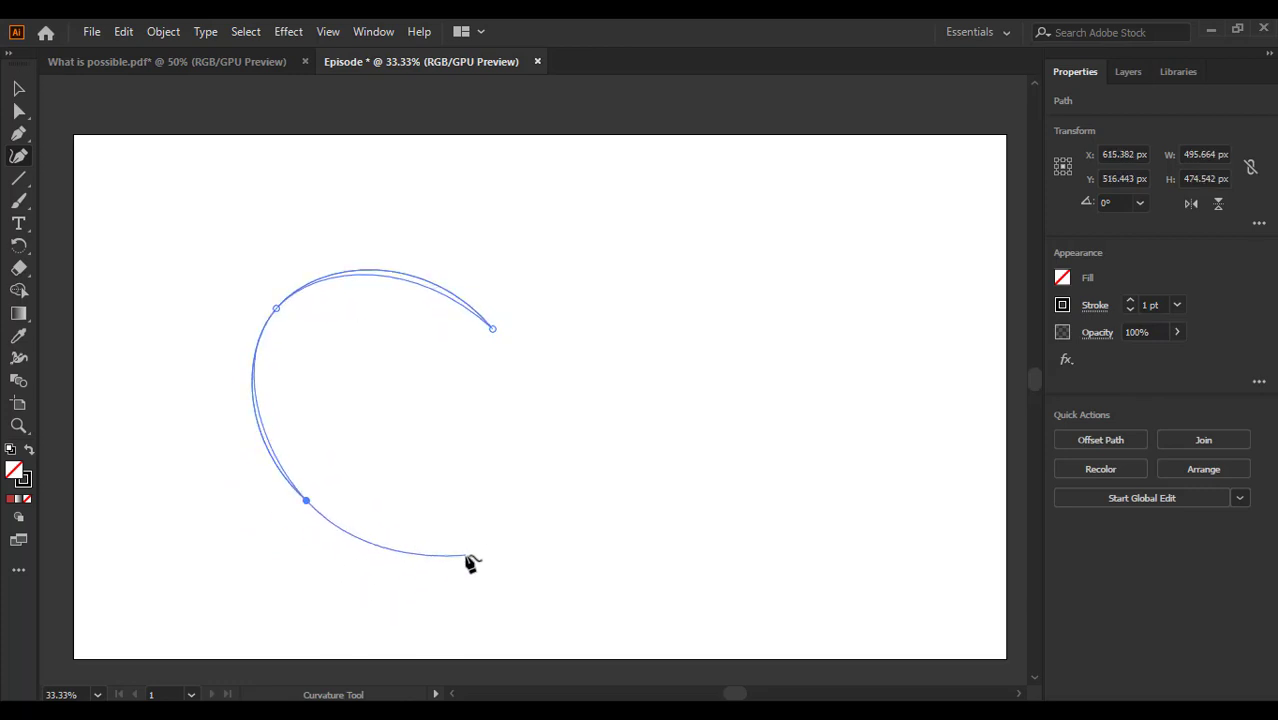
left_click(602, 592)
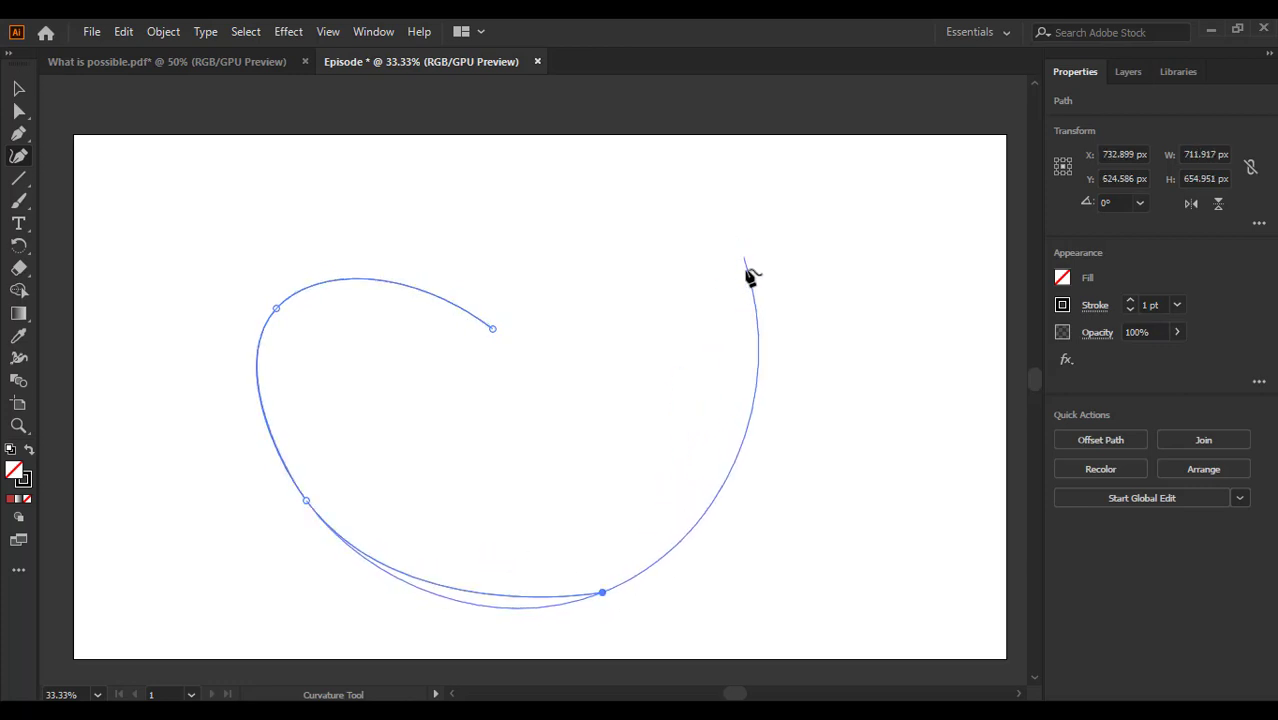
left_click(721, 315)
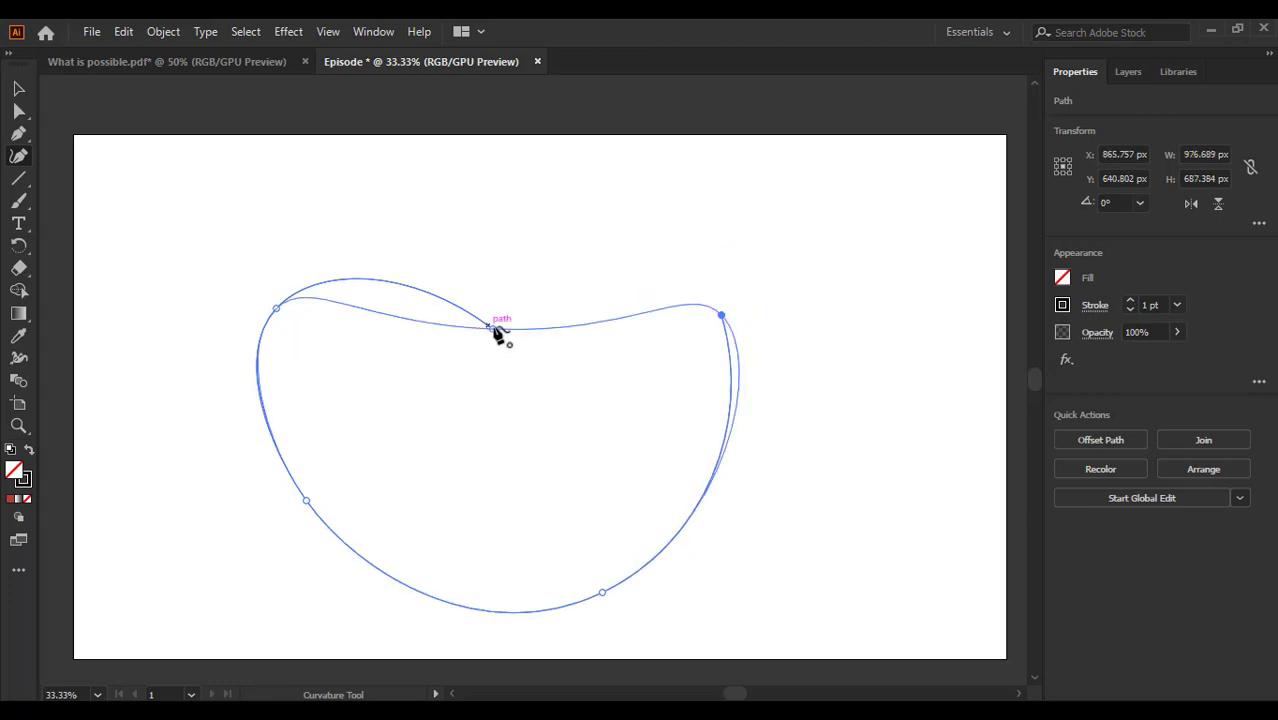
Continue the path from its starting point through a dip and a raised hump, close it at the other end, and deselect it.
mouse_move(492, 328)
left_mouse_down()
mouse_move(476, 370)
mouse_move(498, 320)
mouse_move(491, 328)
left_mouse_up()
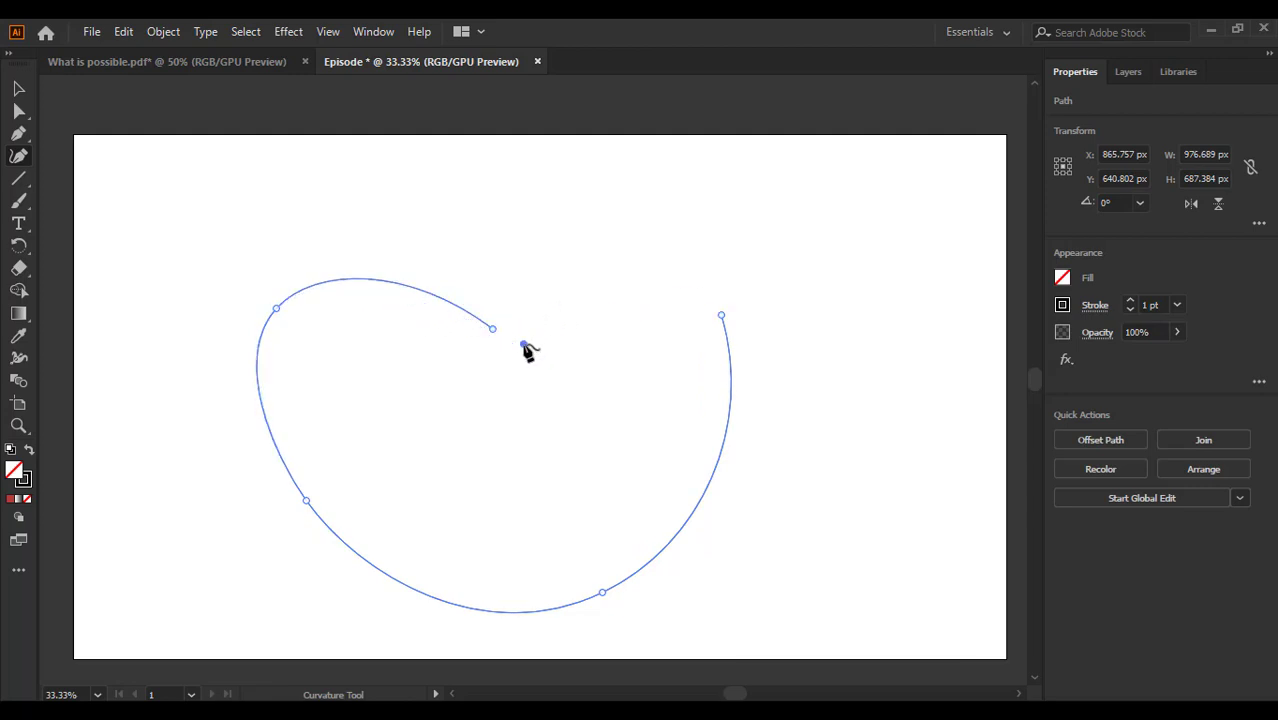
left_click(523, 343)
left_click(629, 245)
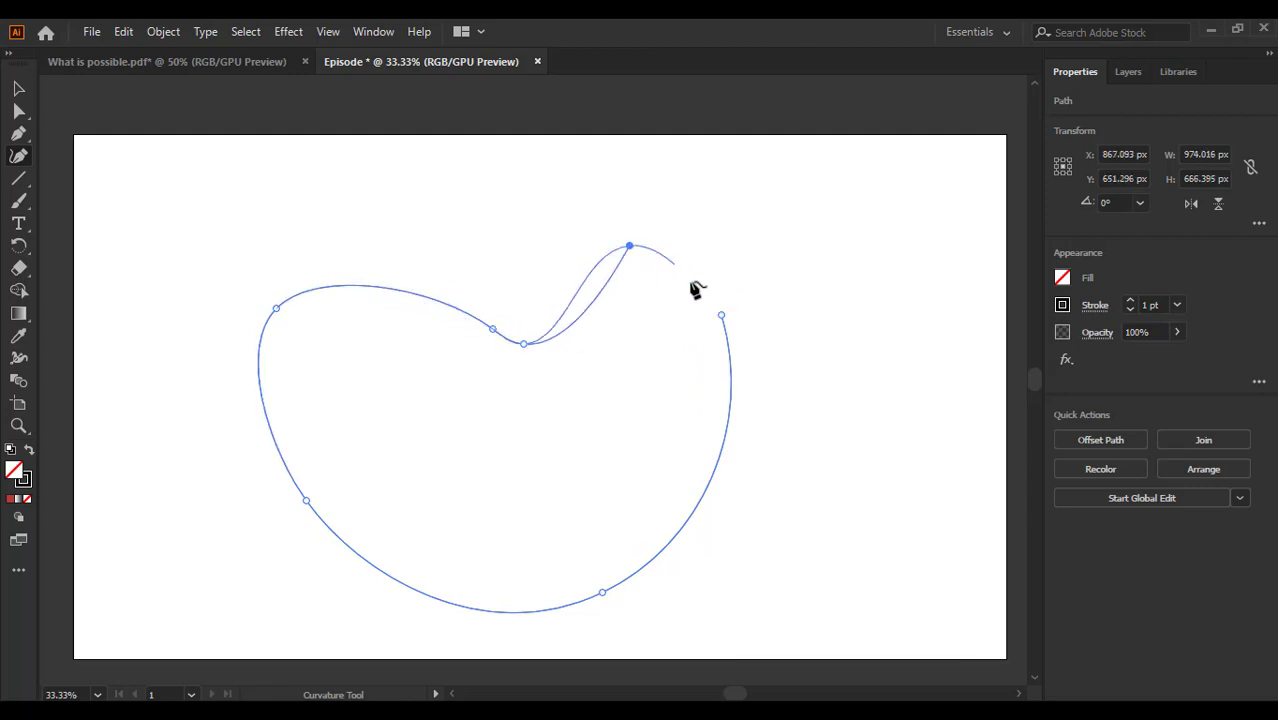
left_click(721, 315)
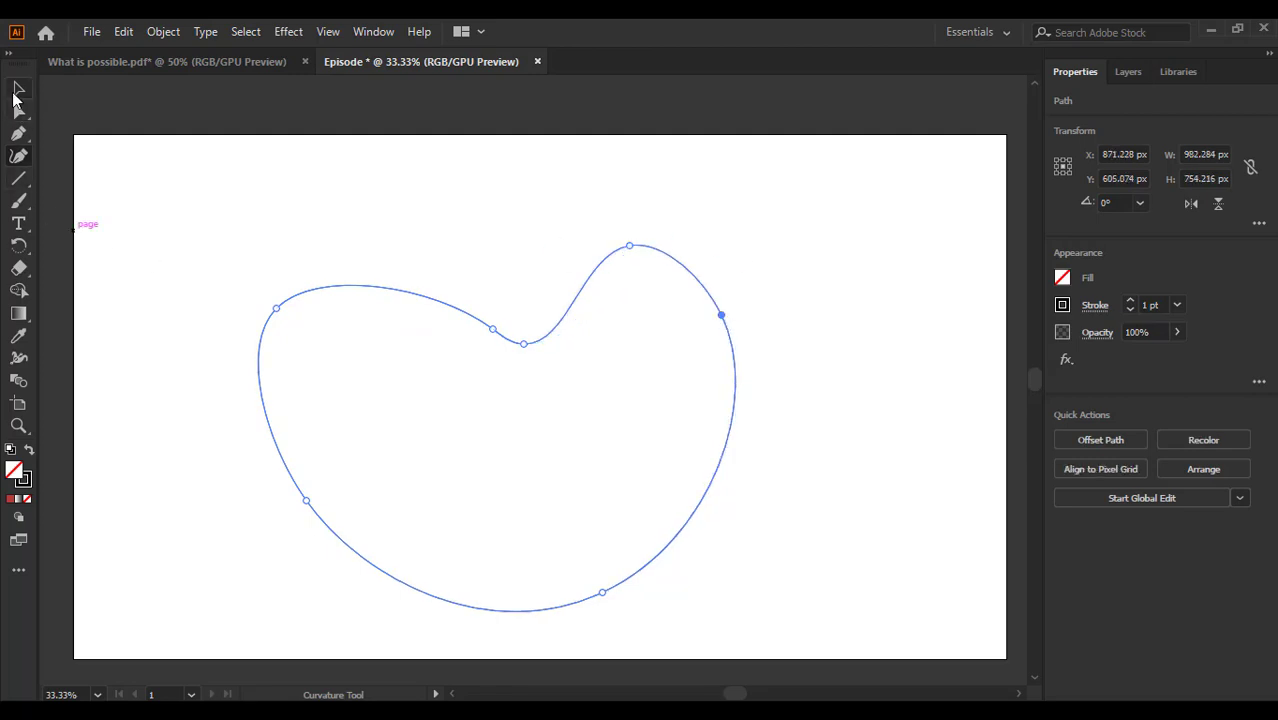
left_click(17, 90)
left_click(805, 326)
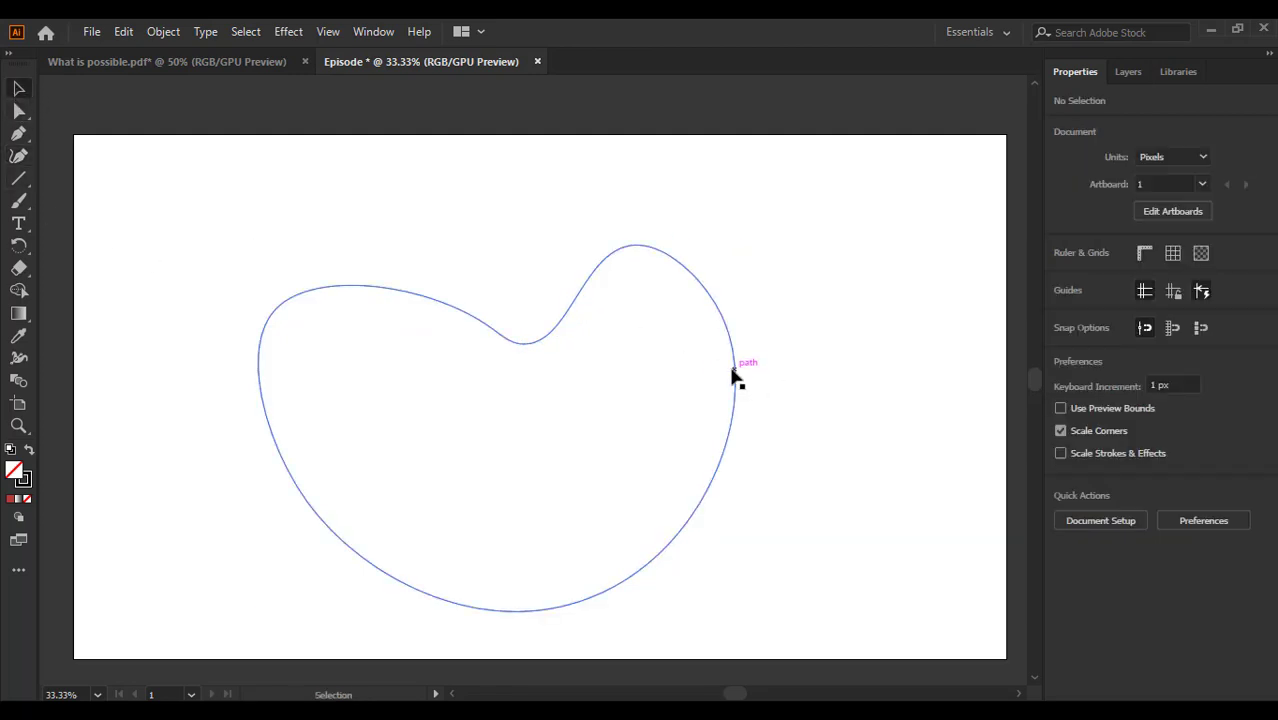
Move the closed curved shape slightly up and to the left, then delete it.
left_click_drag(734, 370, 711, 332)
left_click(759, 236)
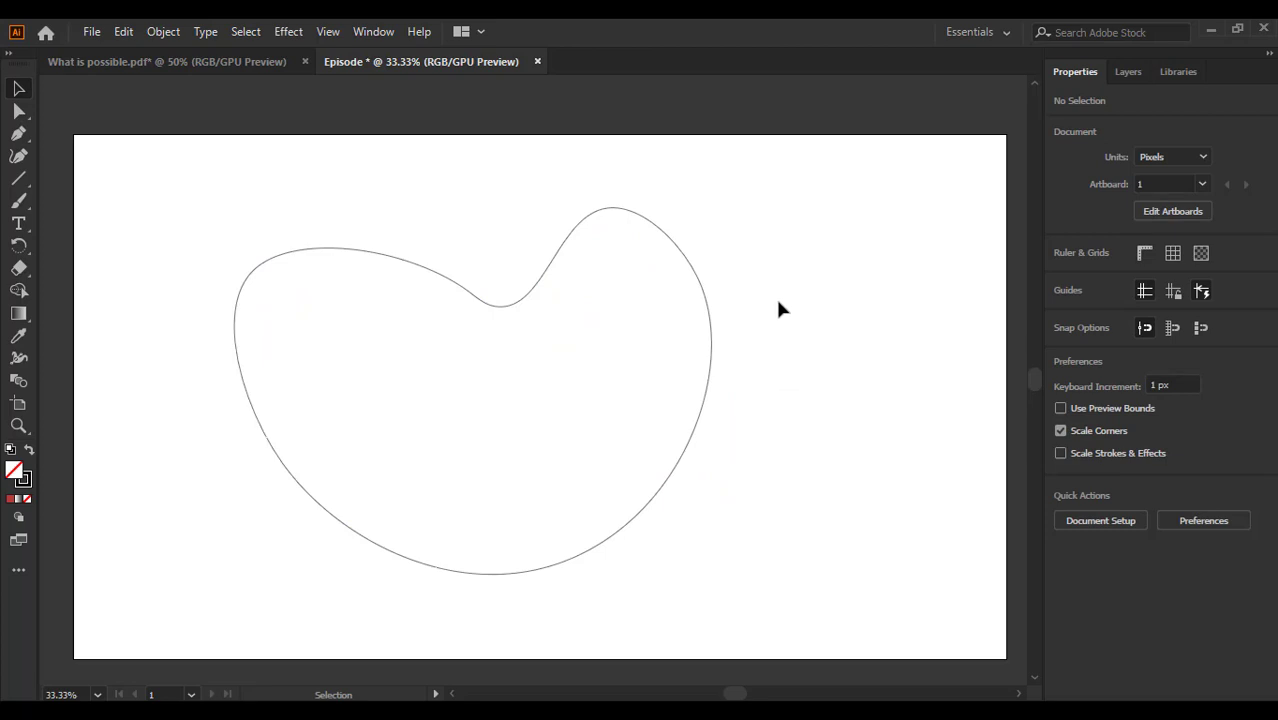
left_click_drag(764, 236, 453, 405)
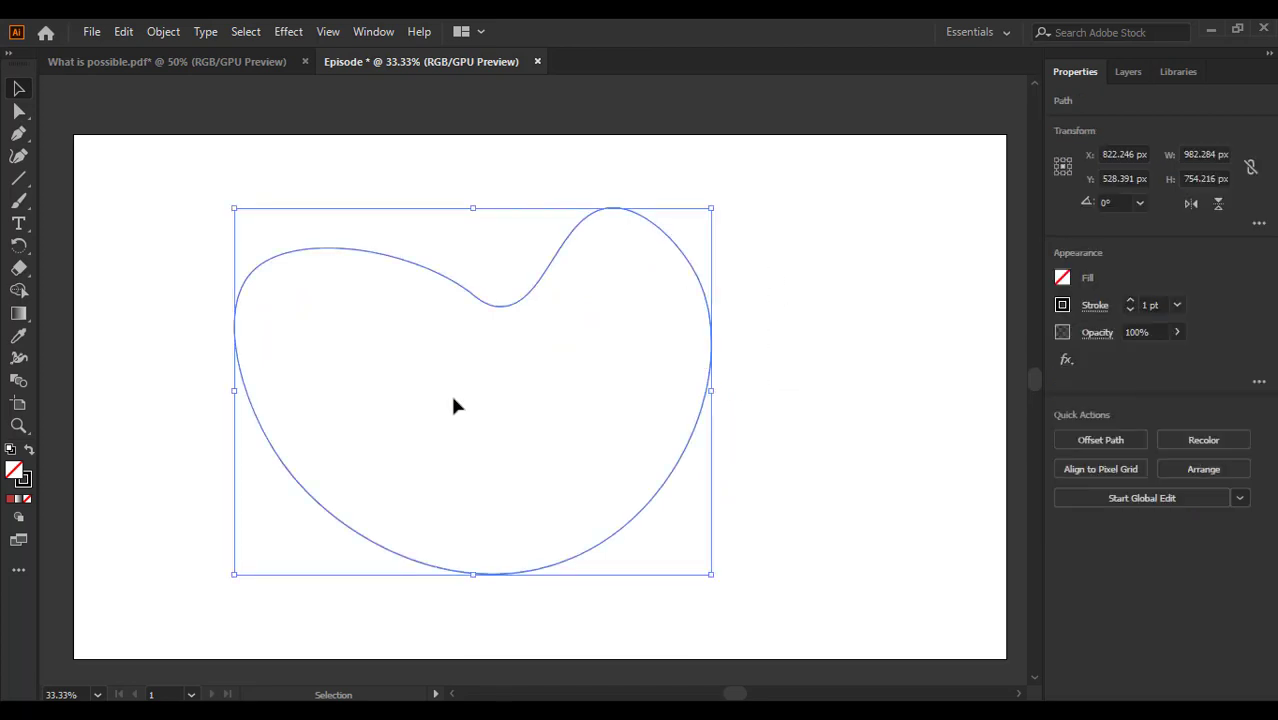
key("Delete")
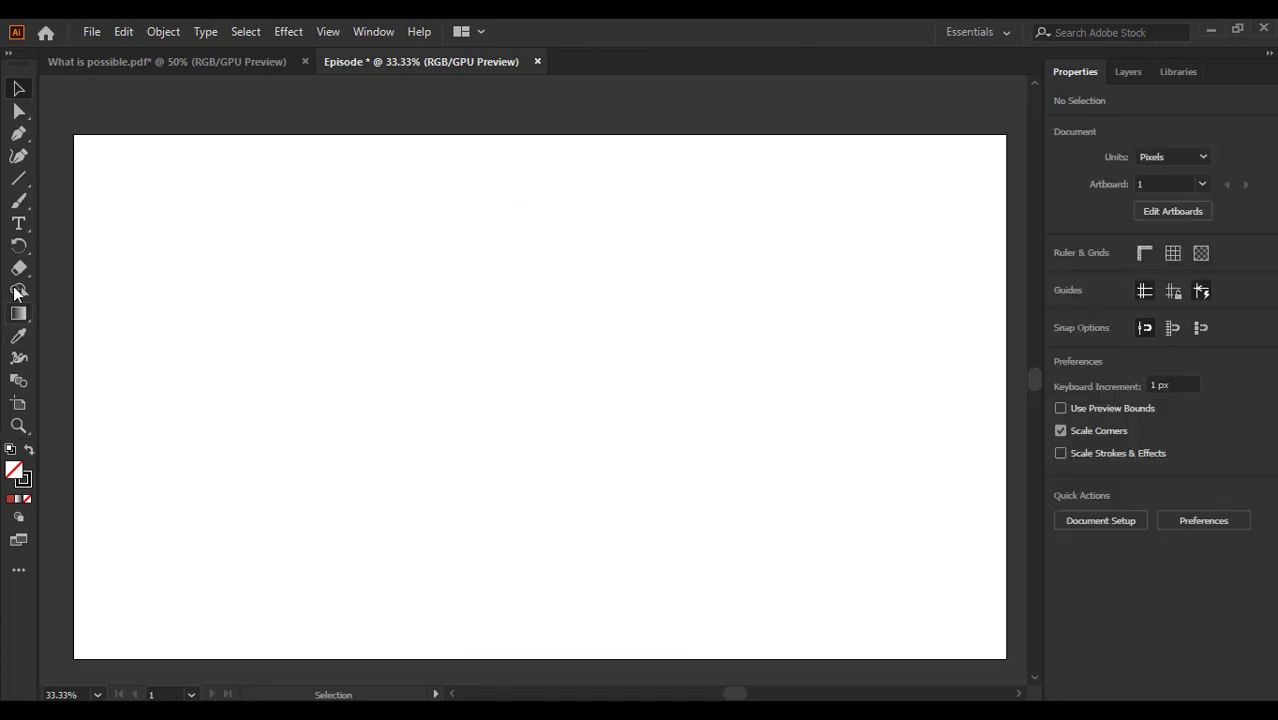
Draw a rectangle about 677 x 297 px near the middle of the artboard and deselect it.
left_click_drag(18, 178, 72, 180)
left_click_drag(320, 304, 650, 449)
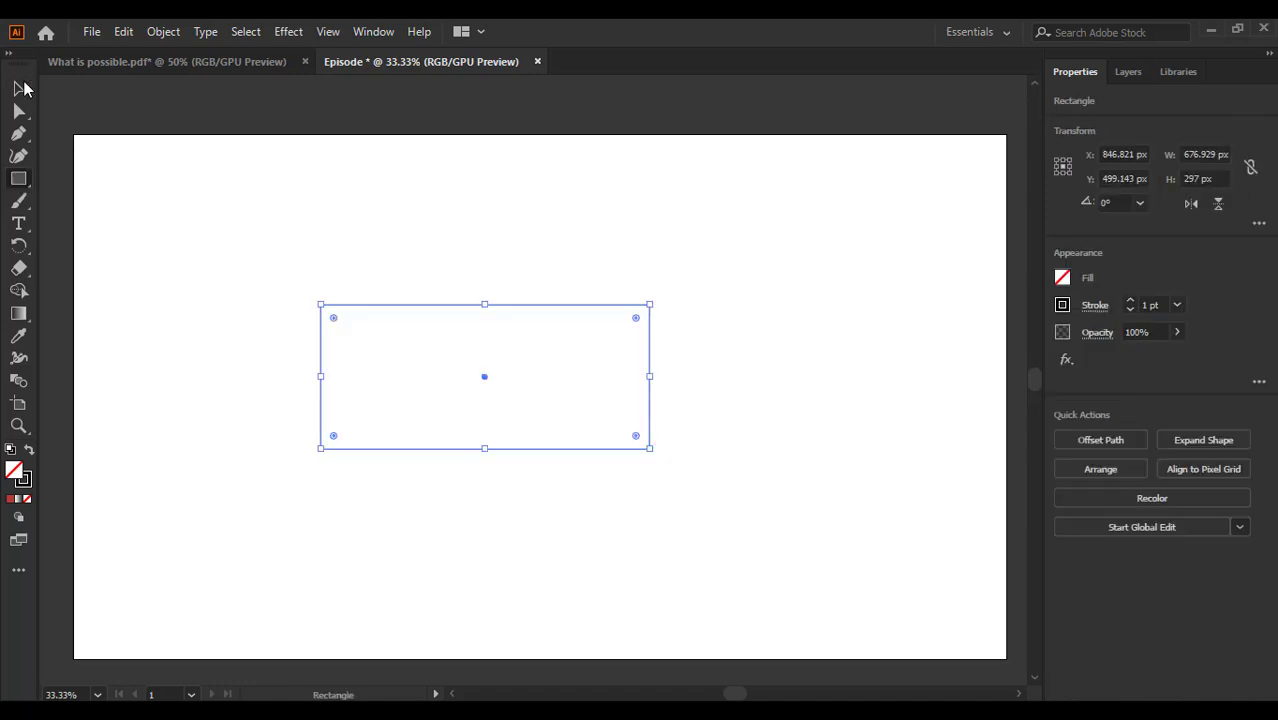
left_click(911, 337)
Fill the rectangle with red E20707 and deselect it.
left_click_drag(250, 270, 368, 561)
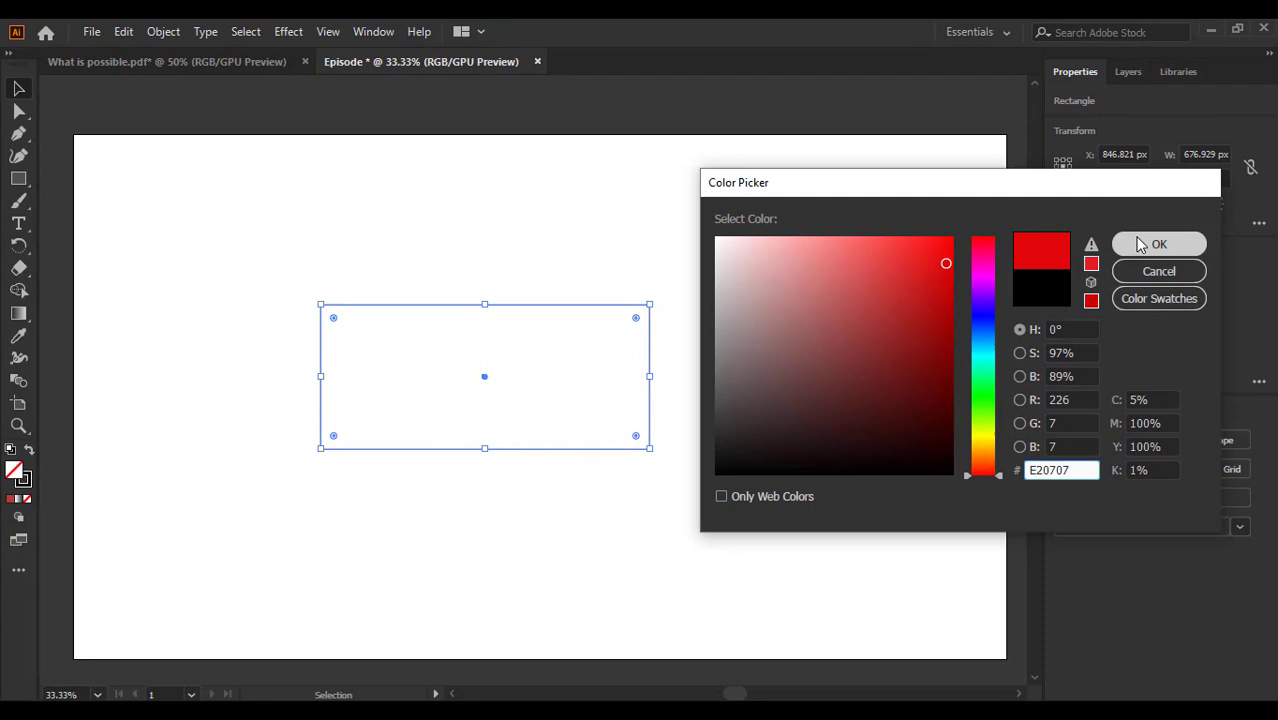
left_click(1138, 242)
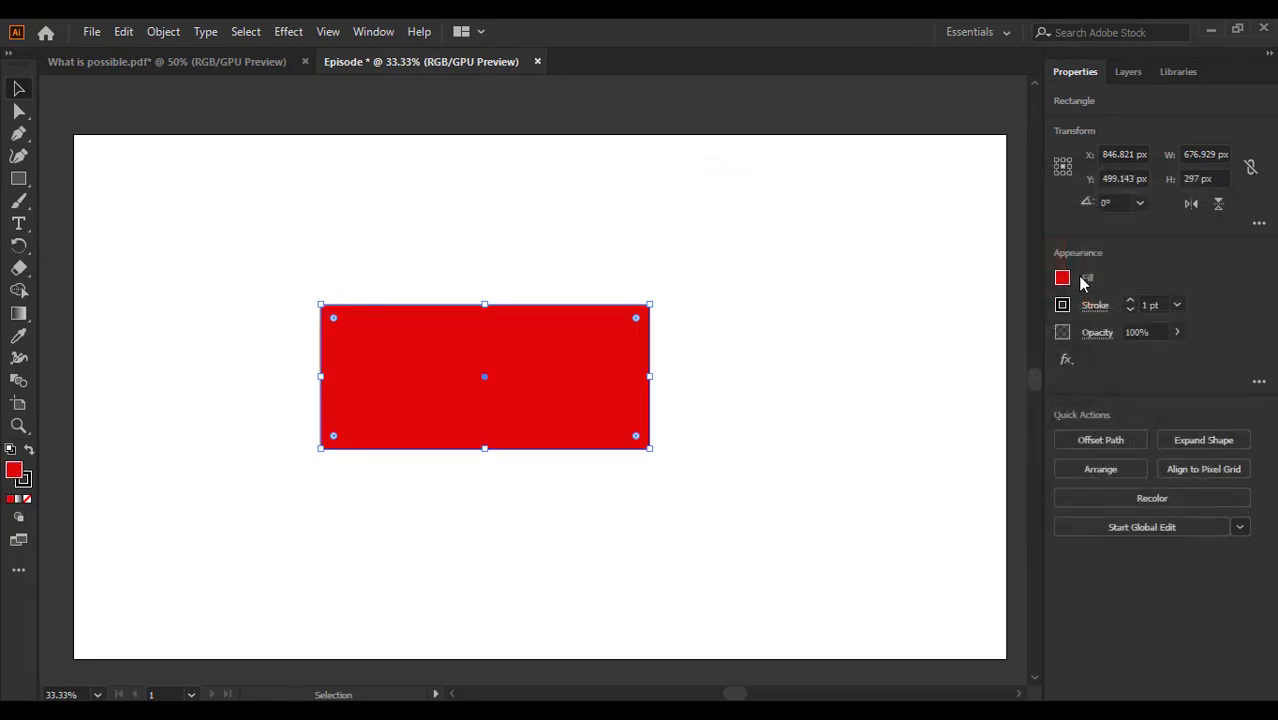
left_click(817, 311)
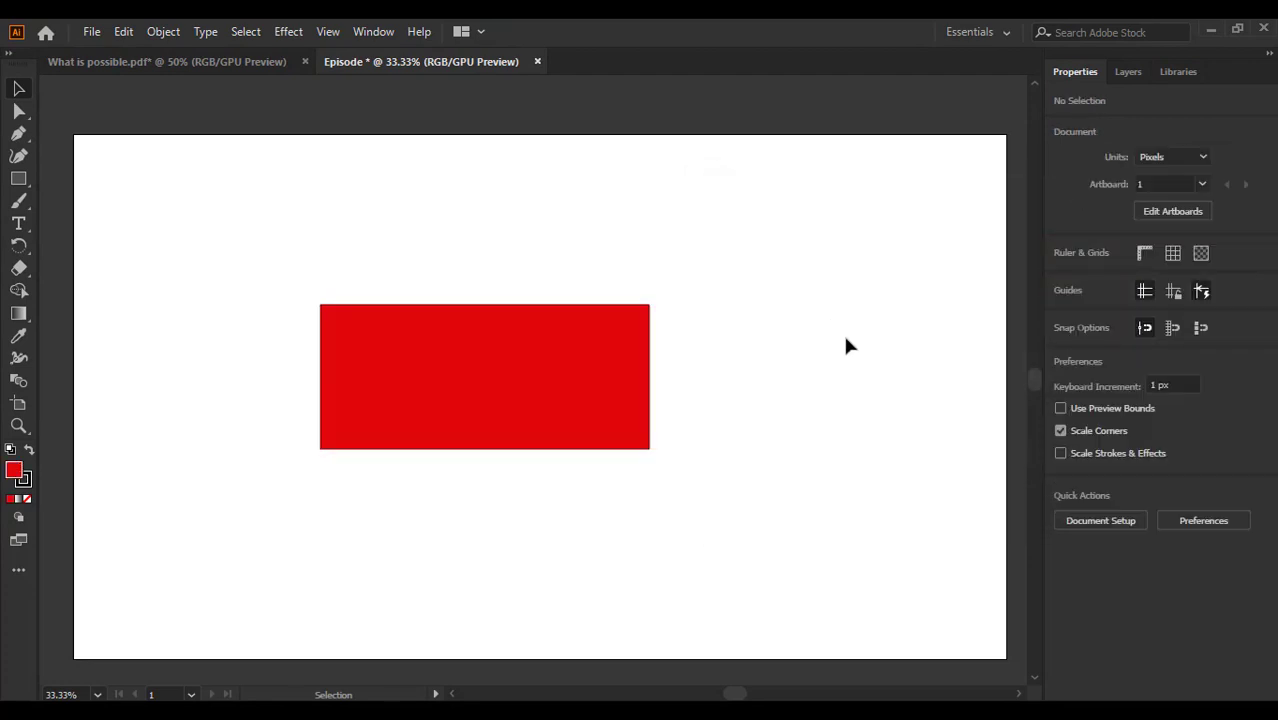
Add a point on the rectangle's top edge with the Curvature tool, pull it up into an arch about 408 px overall height, and deselect.
left_click(556, 380)
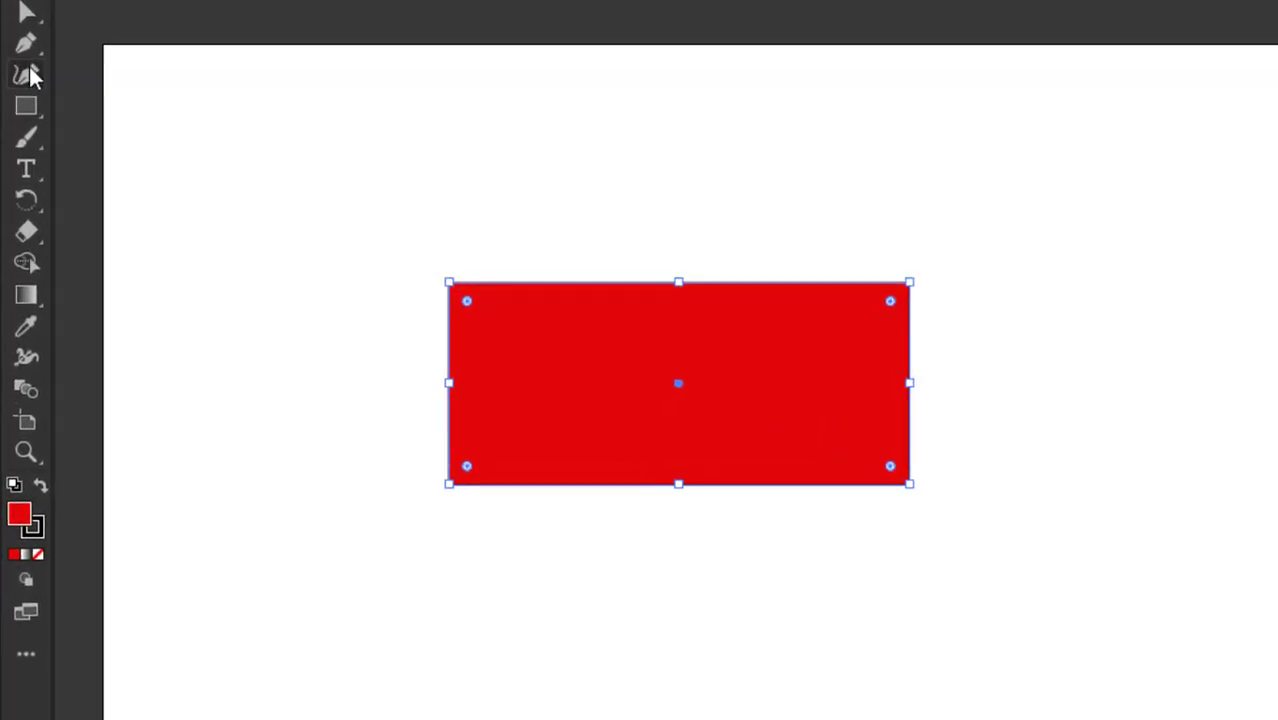
left_click(18, 155)
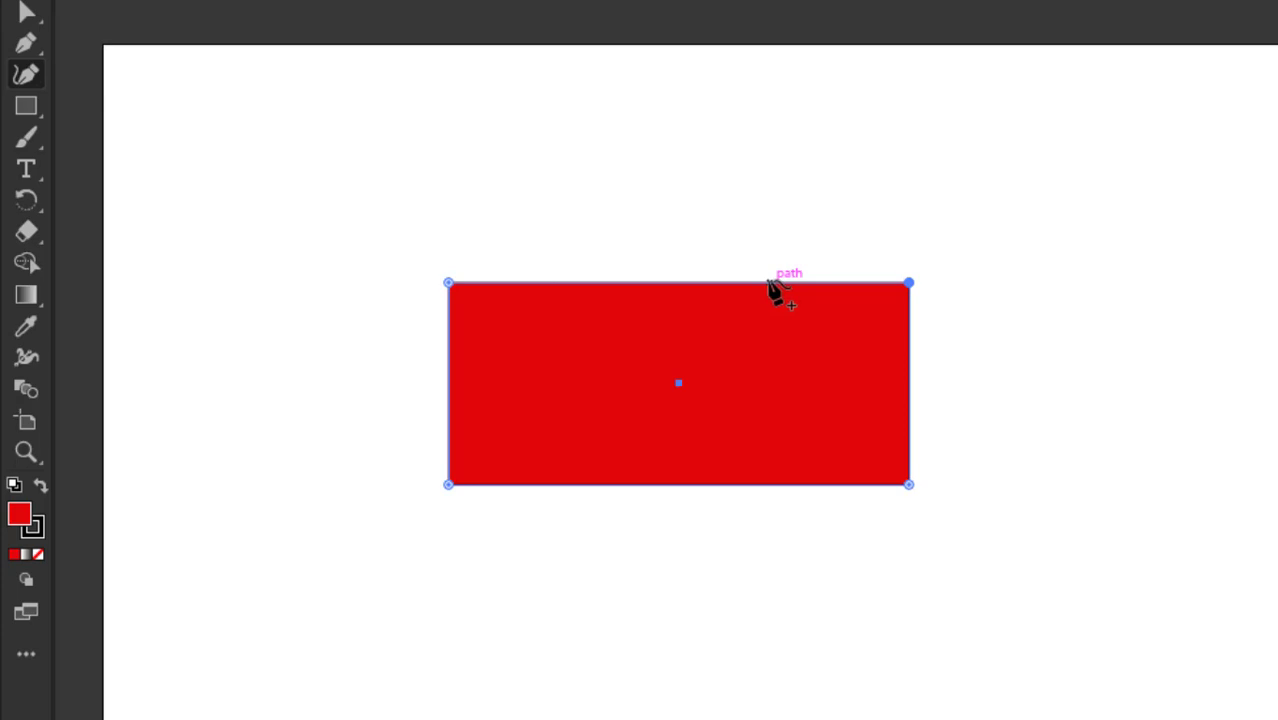
scroll(778, 290, "up", 2)
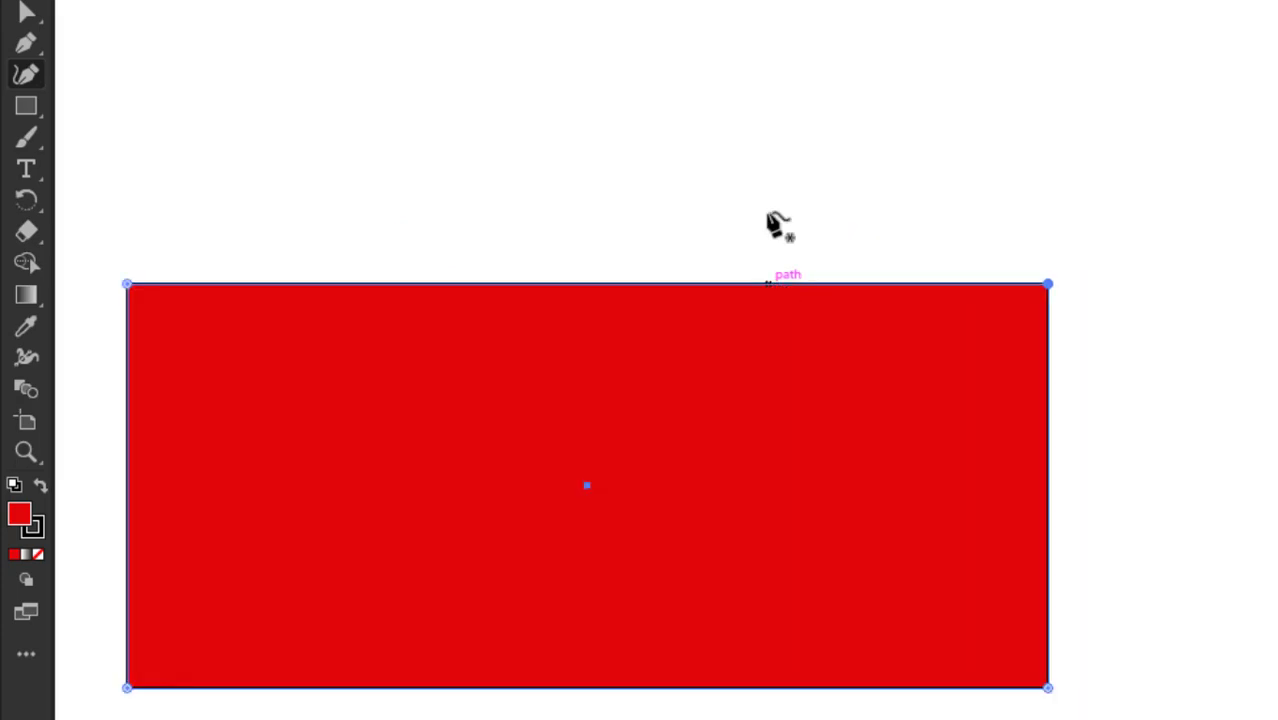
left_click(766, 284)
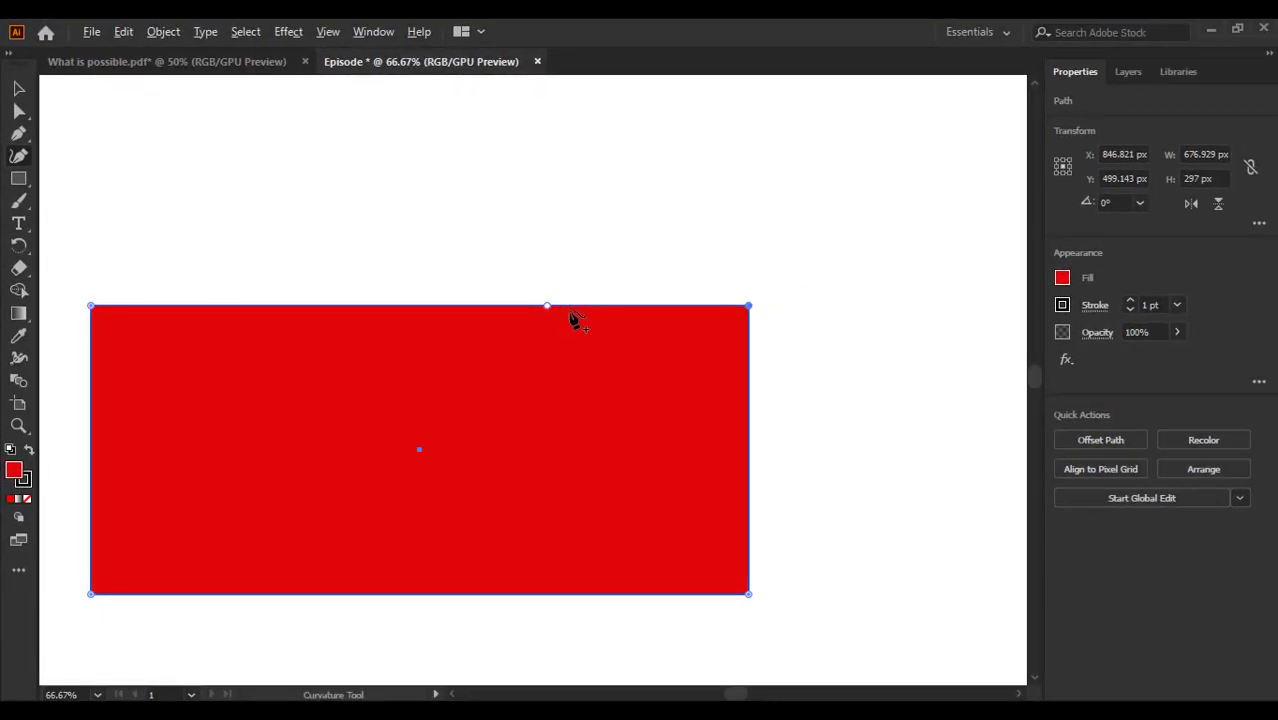
scroll(800, 301, "up", 2)
scroll(551, 318, "up", 2)
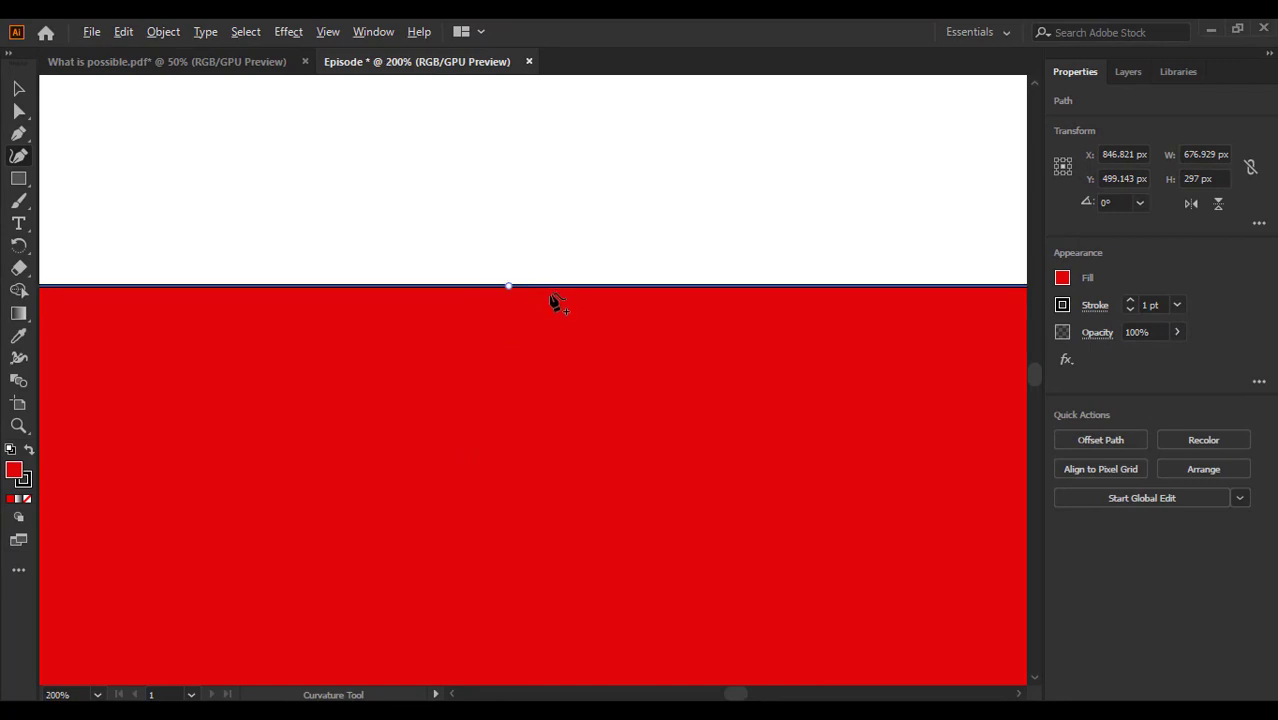
scroll(550, 302, "down", 5)
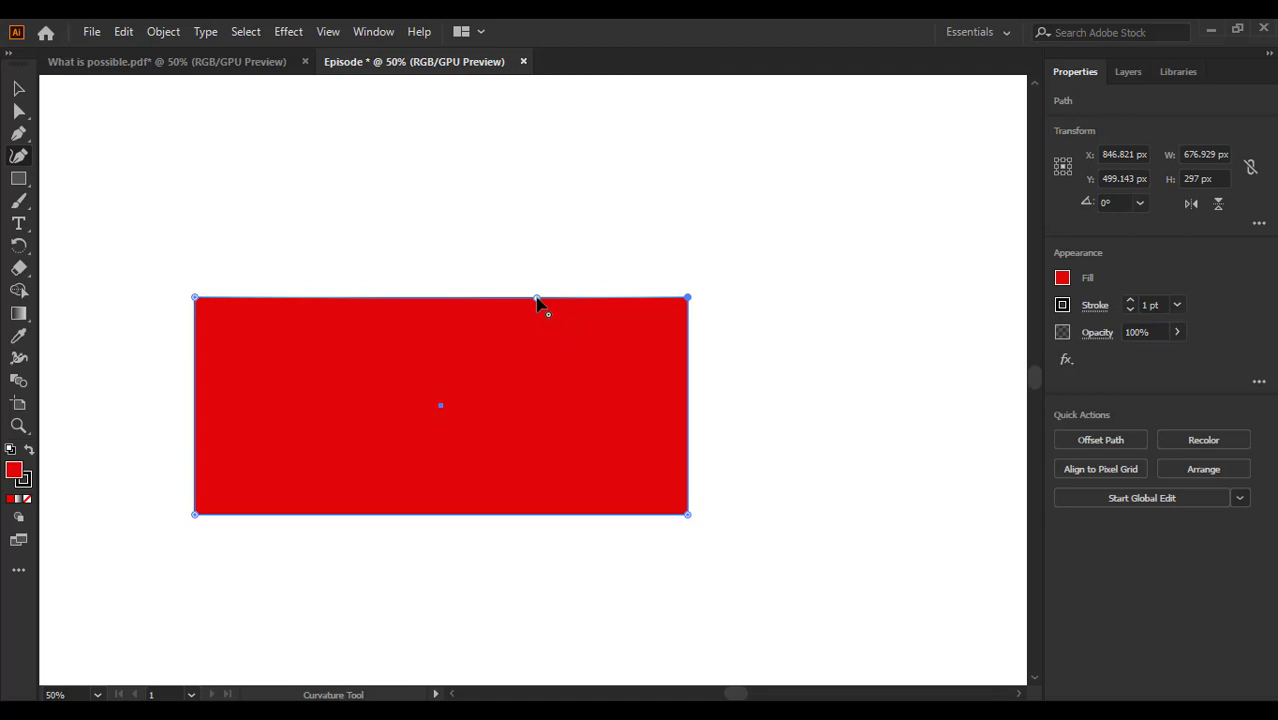
left_click_drag(537, 298, 546, 229)
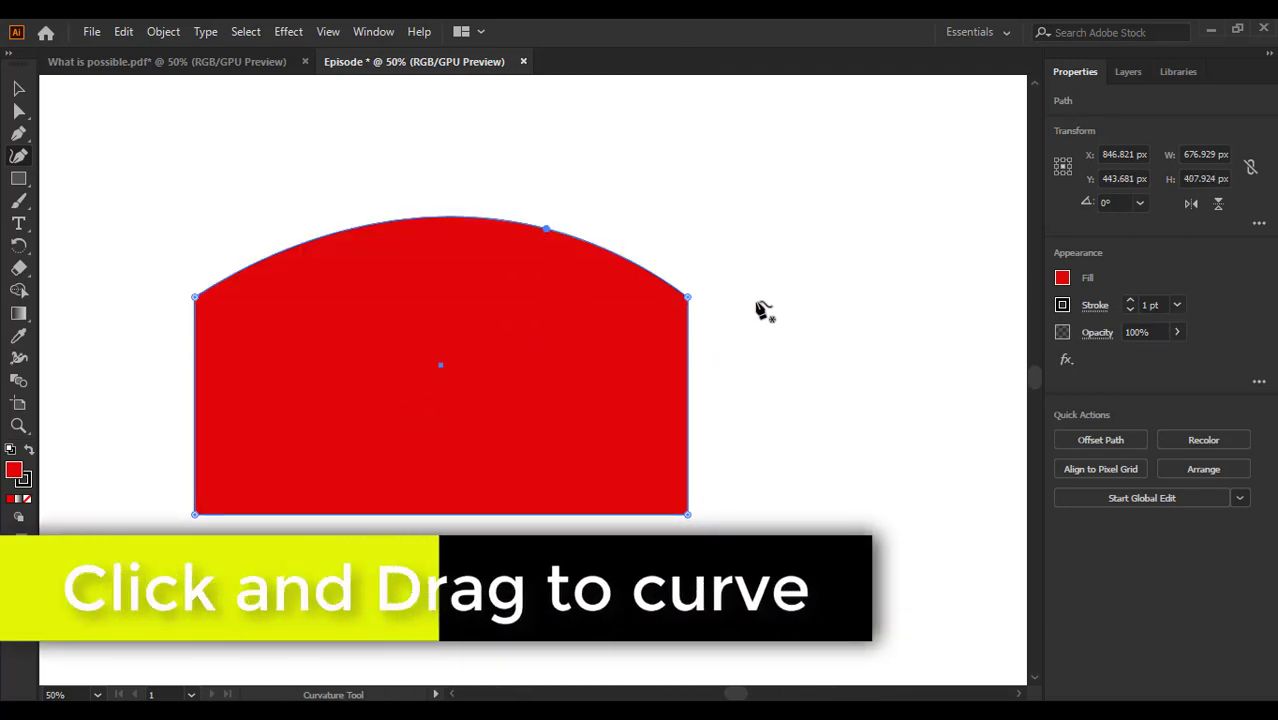
left_click(20, 89)
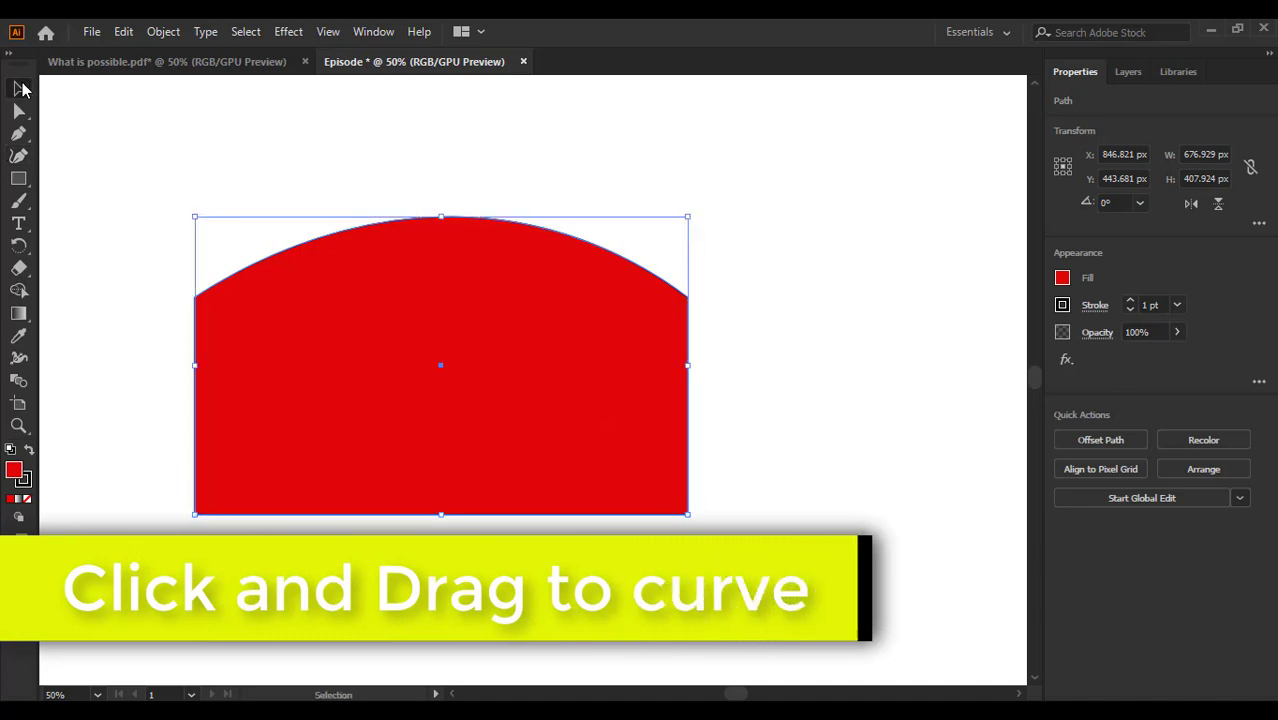
left_click(830, 237)
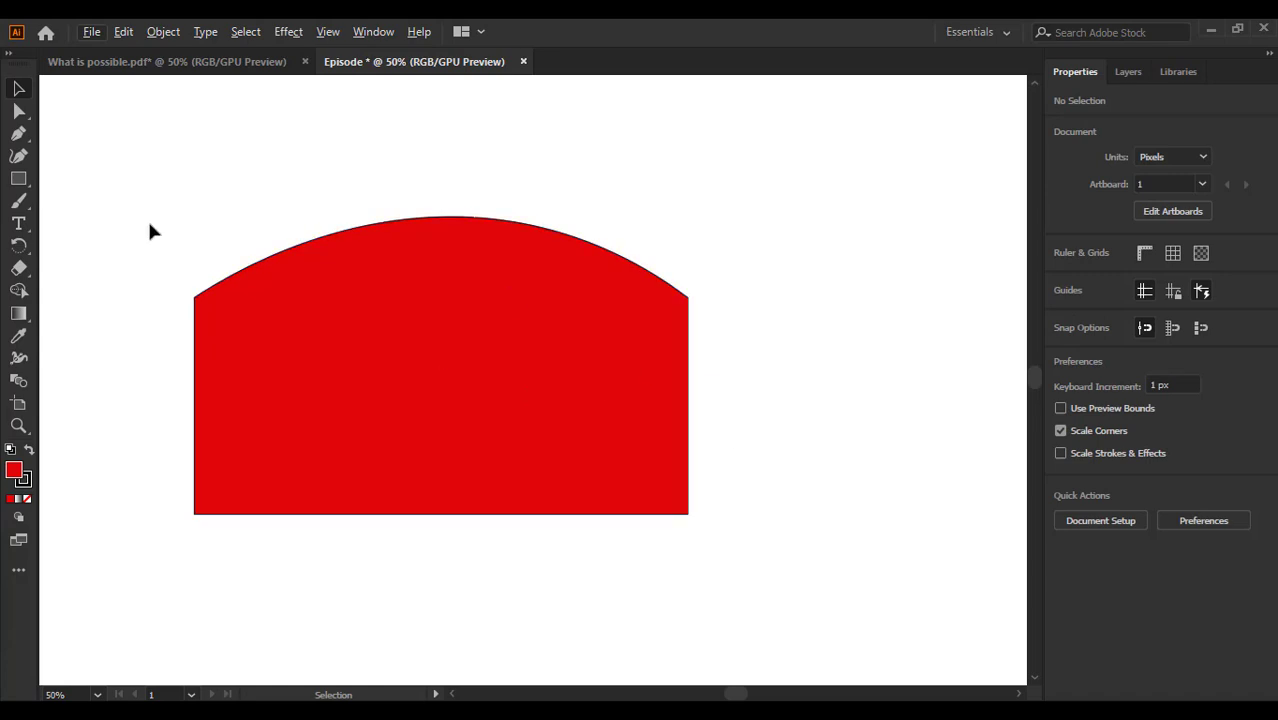
Bulge the red shape's right edge outward with the Curvature tool and shift its lower-left corner slightly outward.
left_click(17, 157)
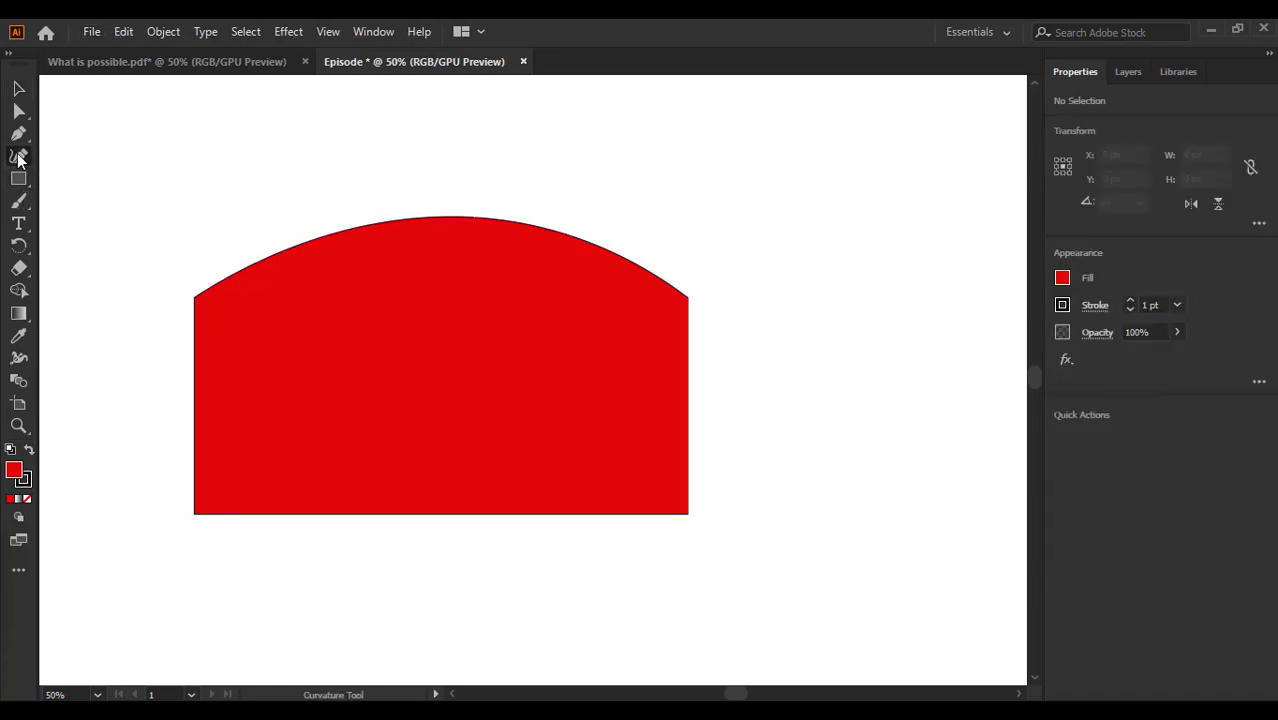
left_click(689, 403)
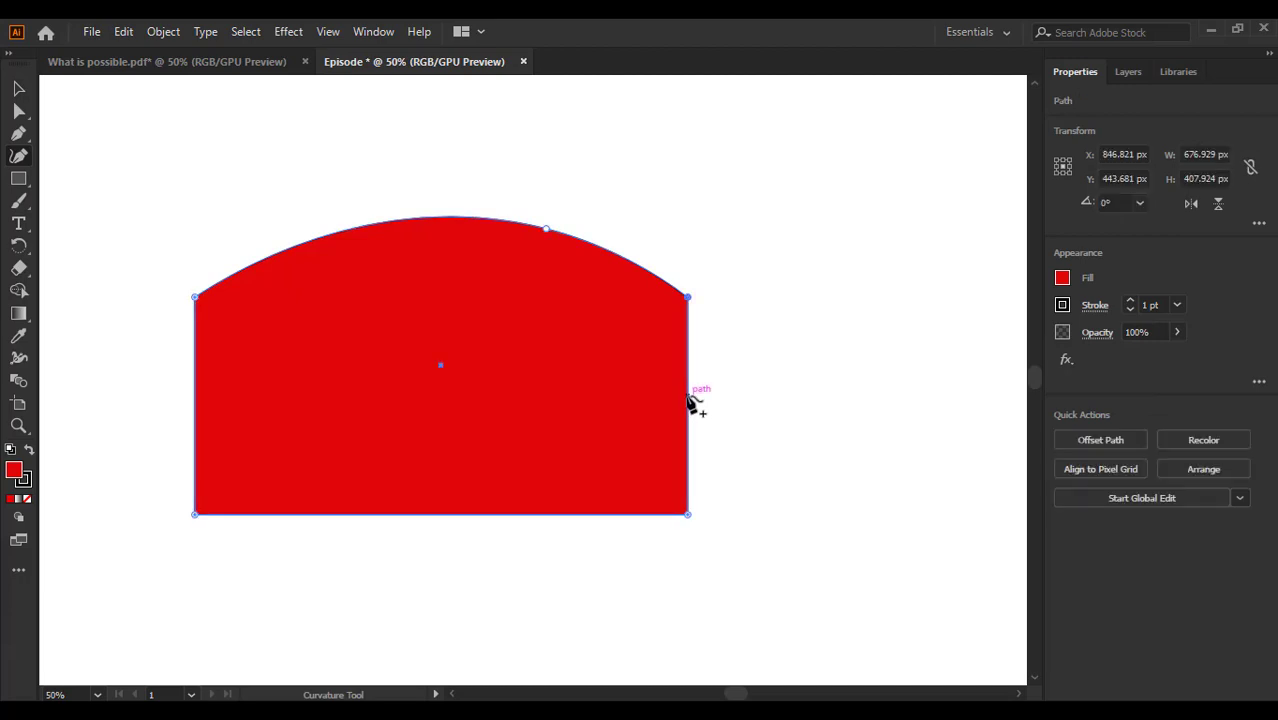
left_click_drag(690, 397, 786, 395)
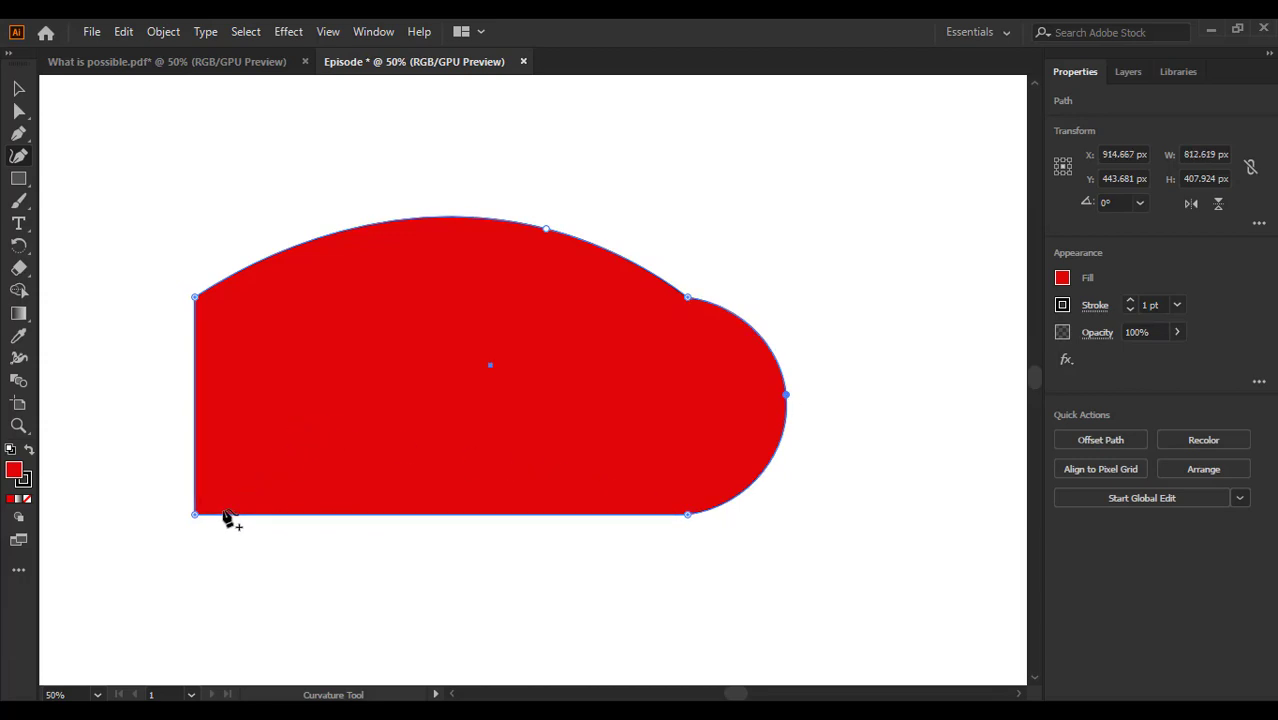
left_click_drag(195, 515, 178, 541)
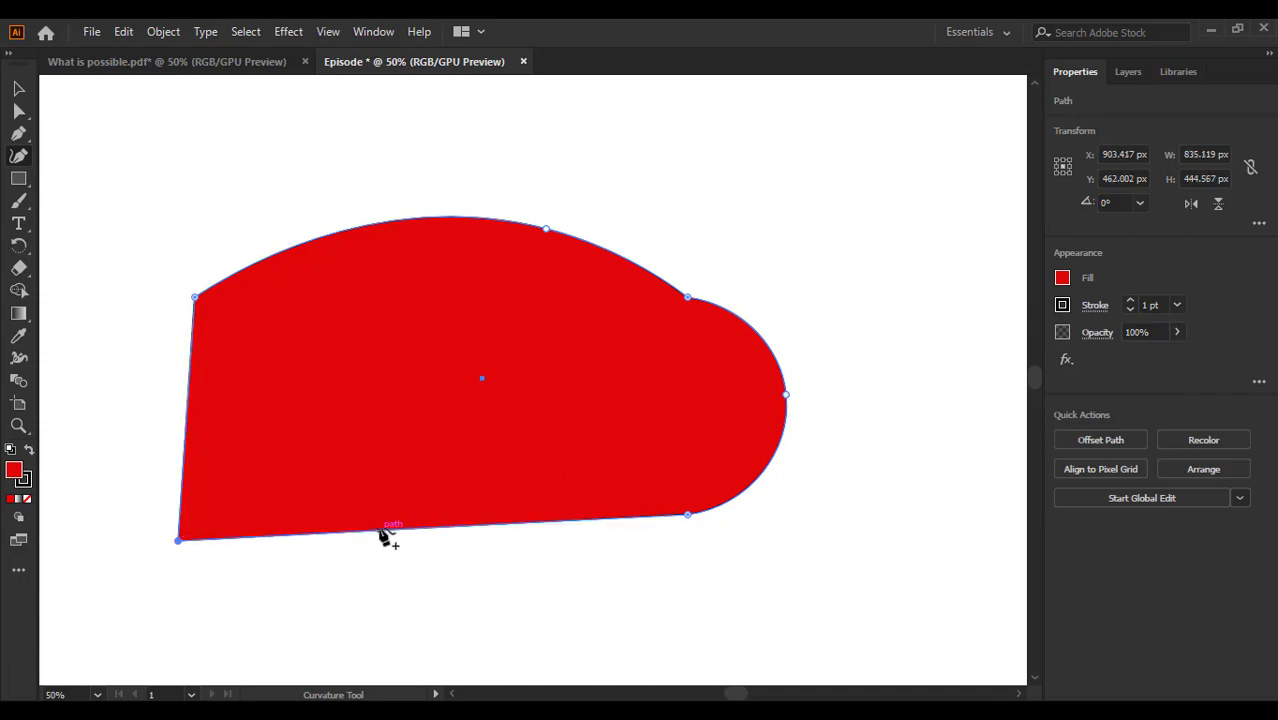
Bow the red shape's bottom and left edges outward to an overall size of about 917 x 529 px, and deselect it.
left_click_drag(378, 532, 381, 603)
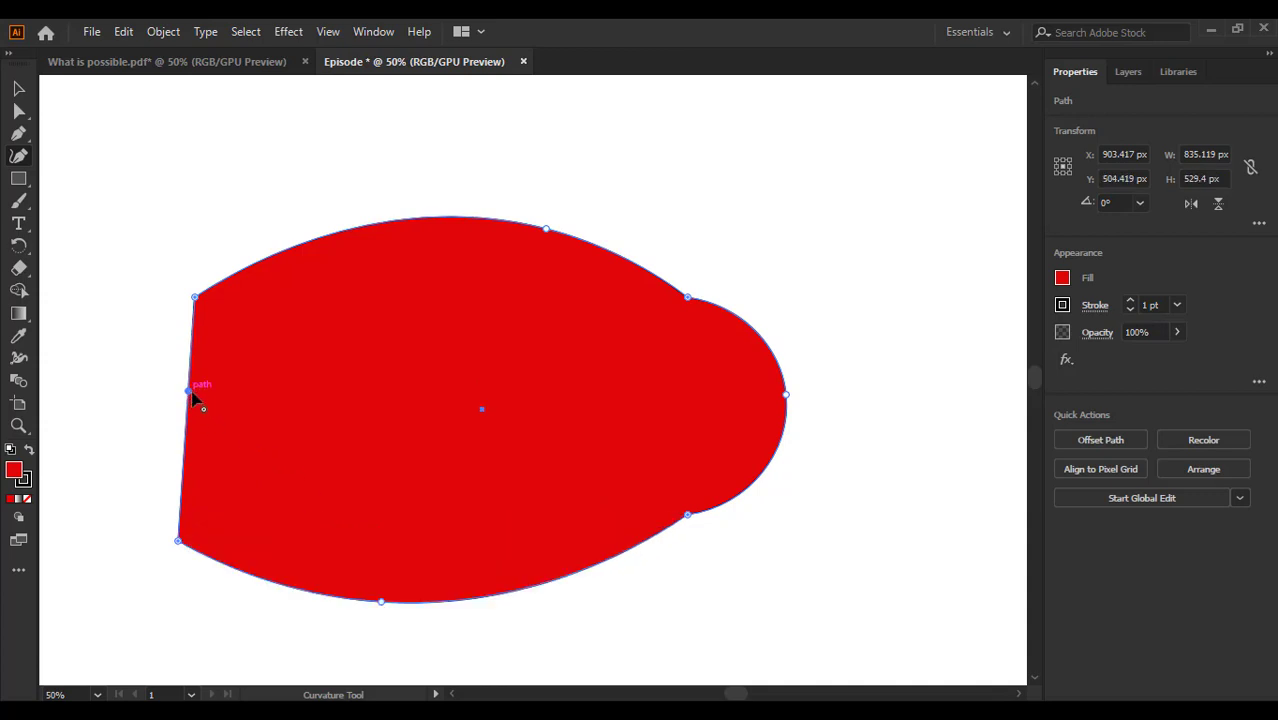
left_click_drag(189, 395, 124, 378)
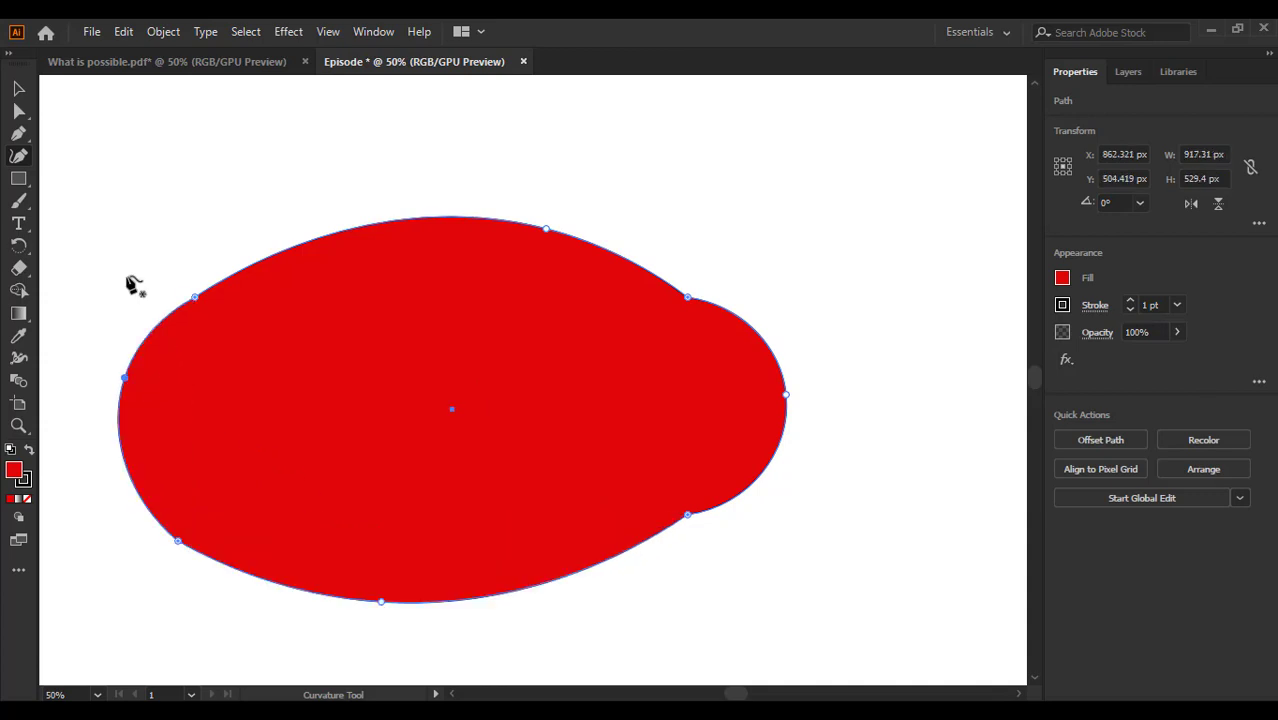
left_click(18, 90)
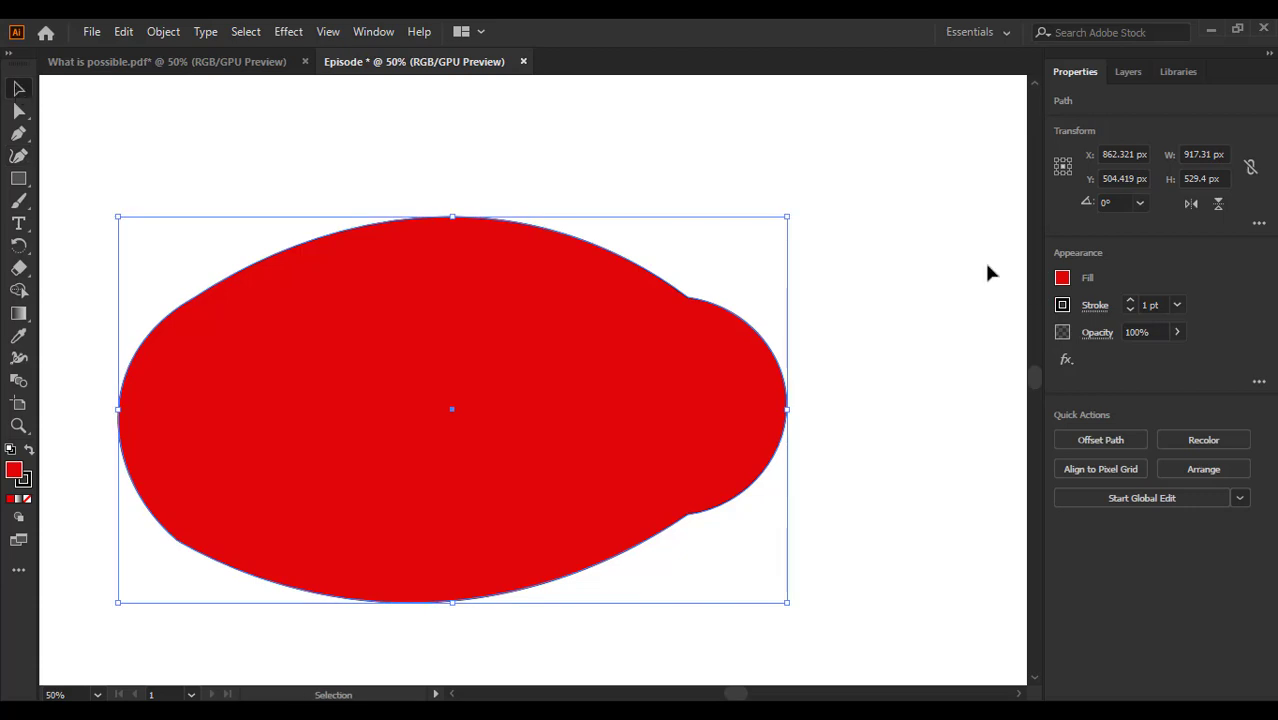
left_click(813, 362)
scroll(800, 378, "down", 2)
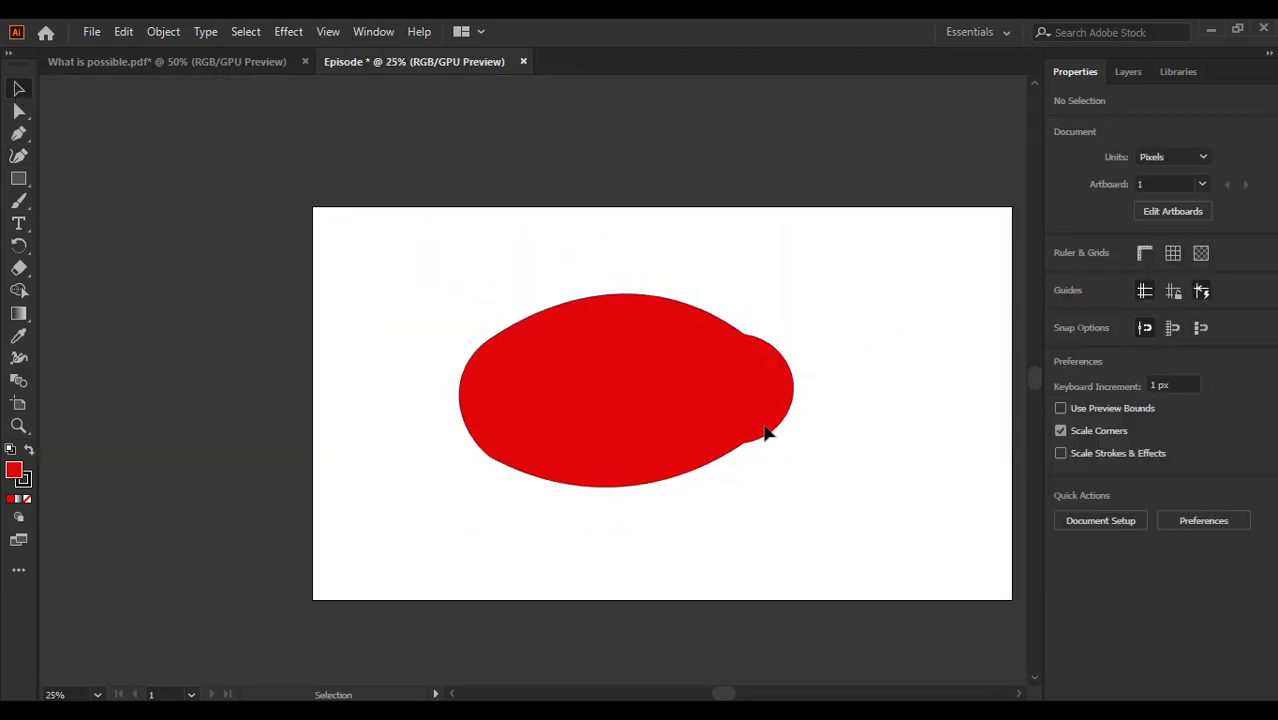
Delete the reshaped red shape from the artboard.
left_click(628, 356)
key("Delete")
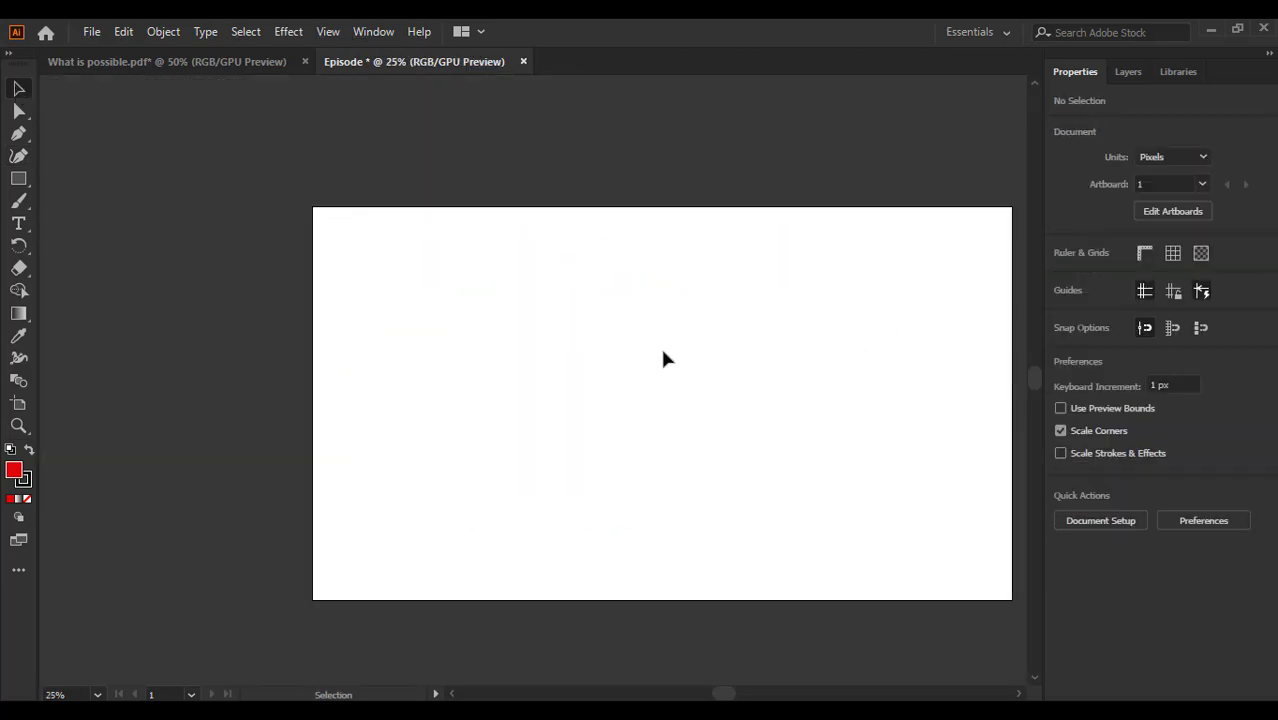
scroll(880, 340, "up", 1)
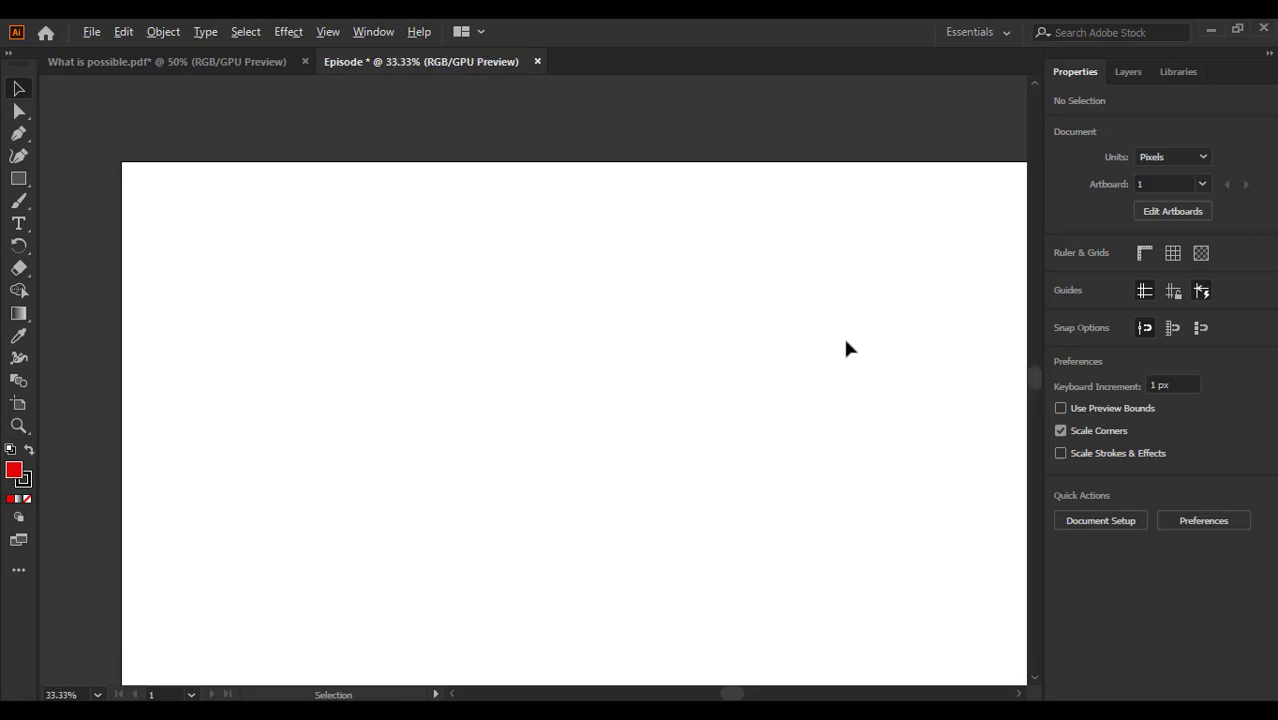
scroll(843, 350, "down", 1)
scroll(862, 371, "up", 1)
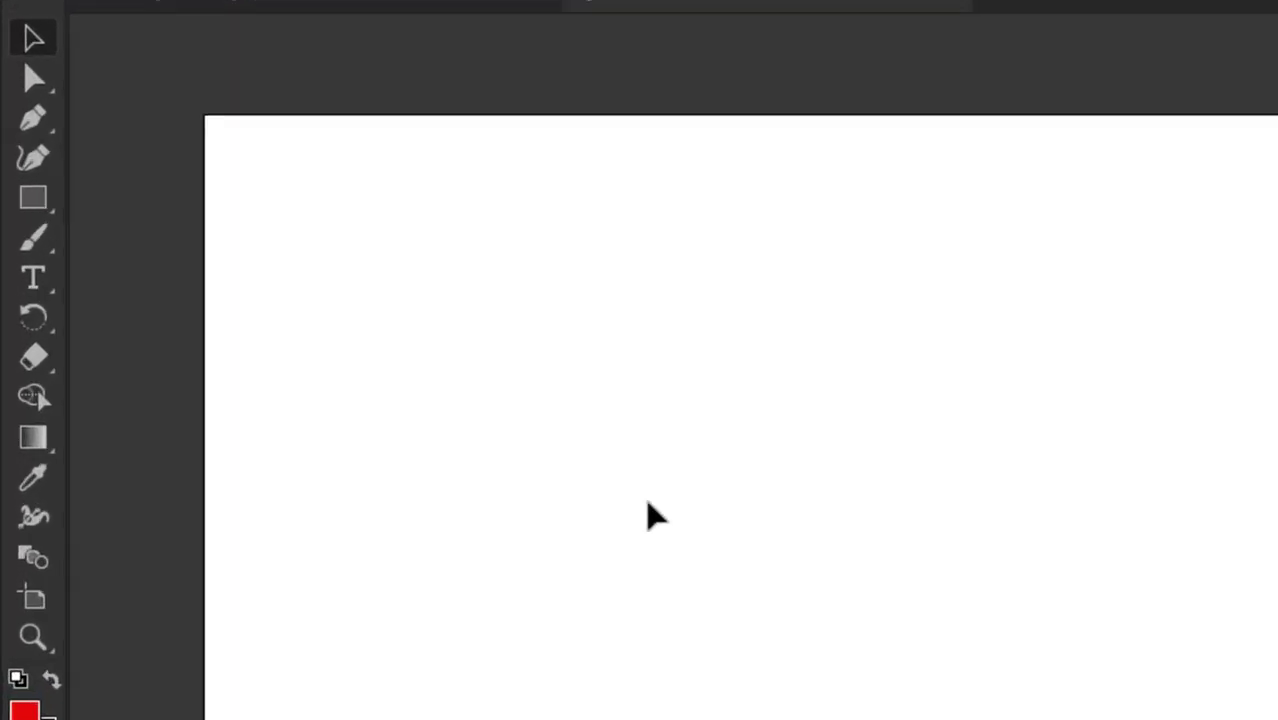
Place "Lorem ipsum" point text with the Type tool and scale it up to about 845 x 168 px.
left_click(38, 294)
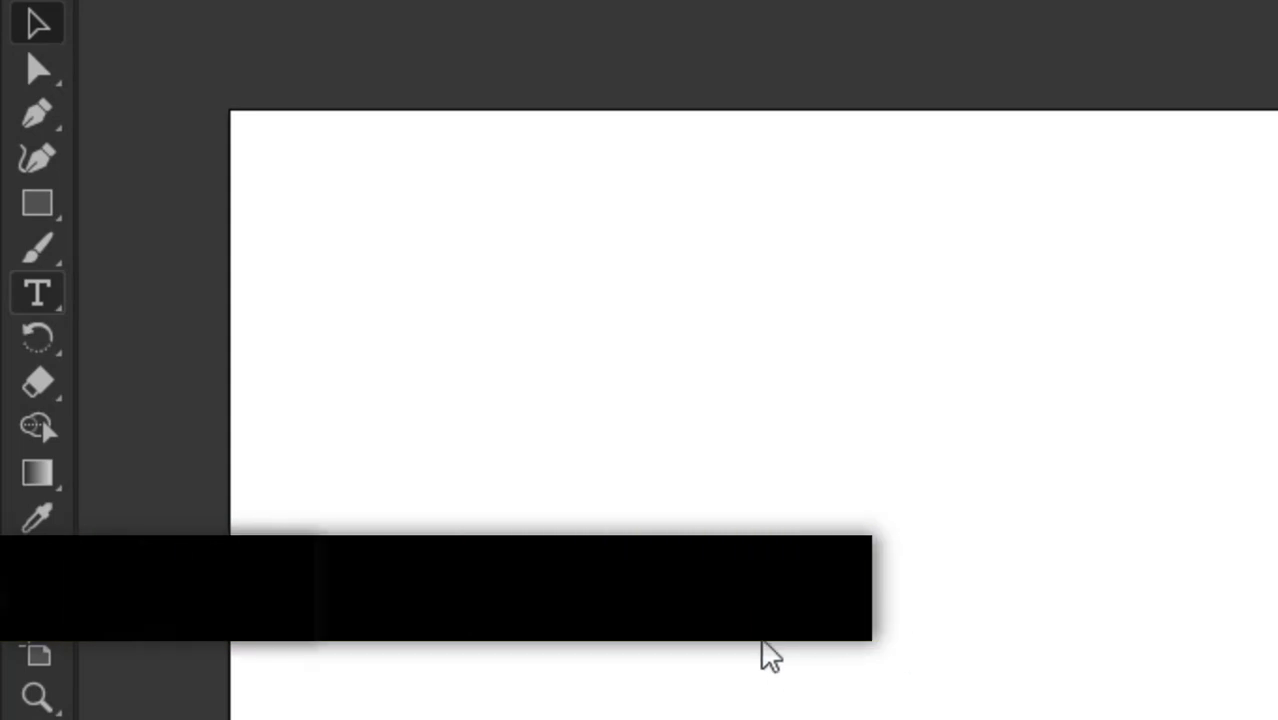
left_click(767, 491)
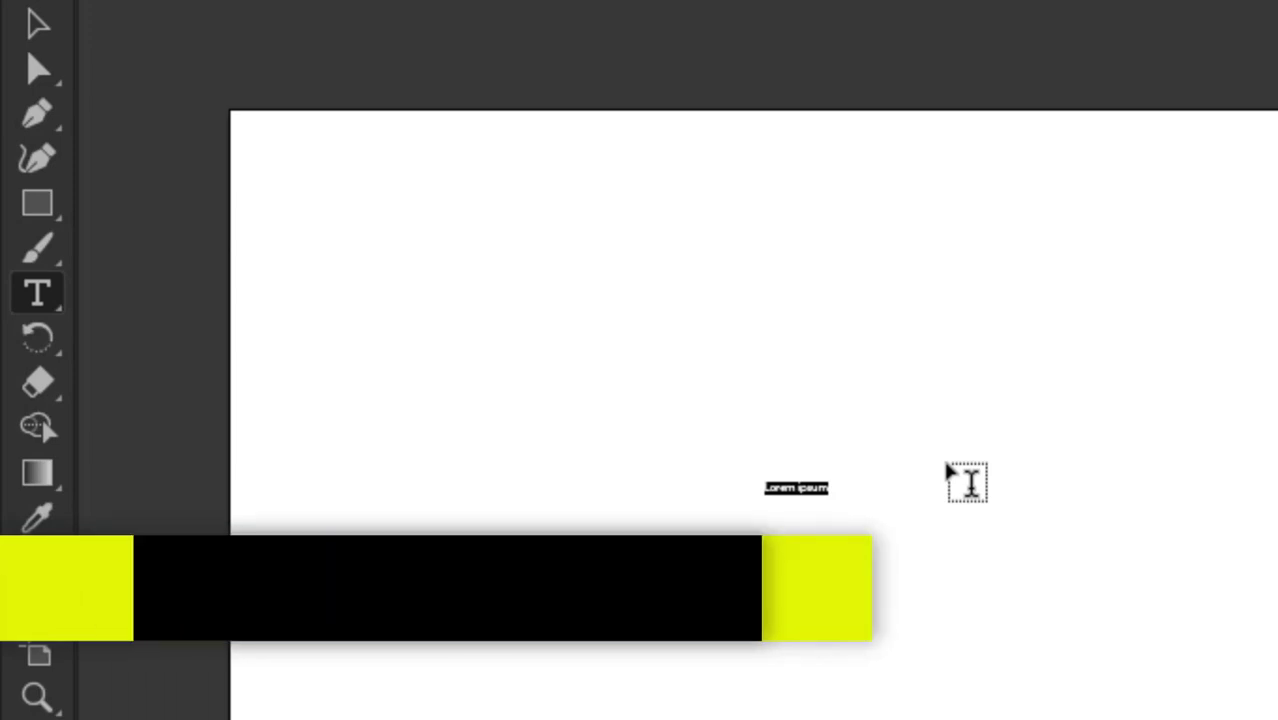
left_click(38, 22)
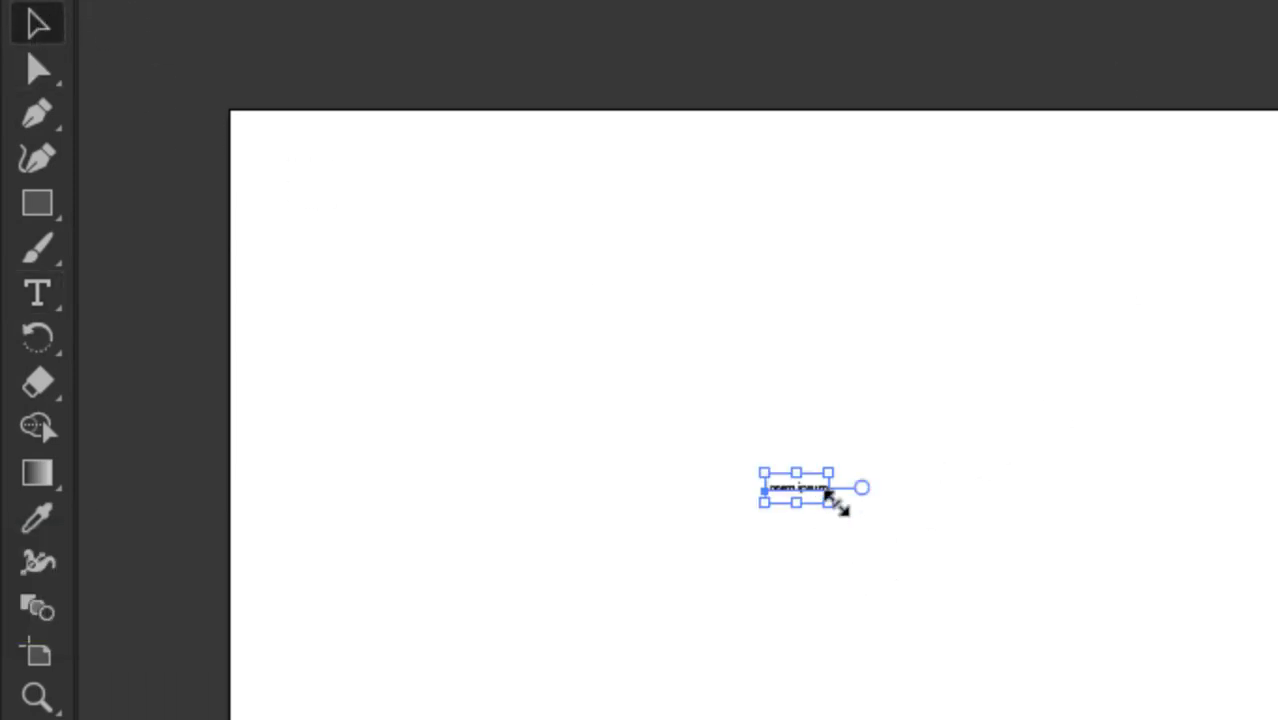
left_click_drag(838, 505, 1277, 719)
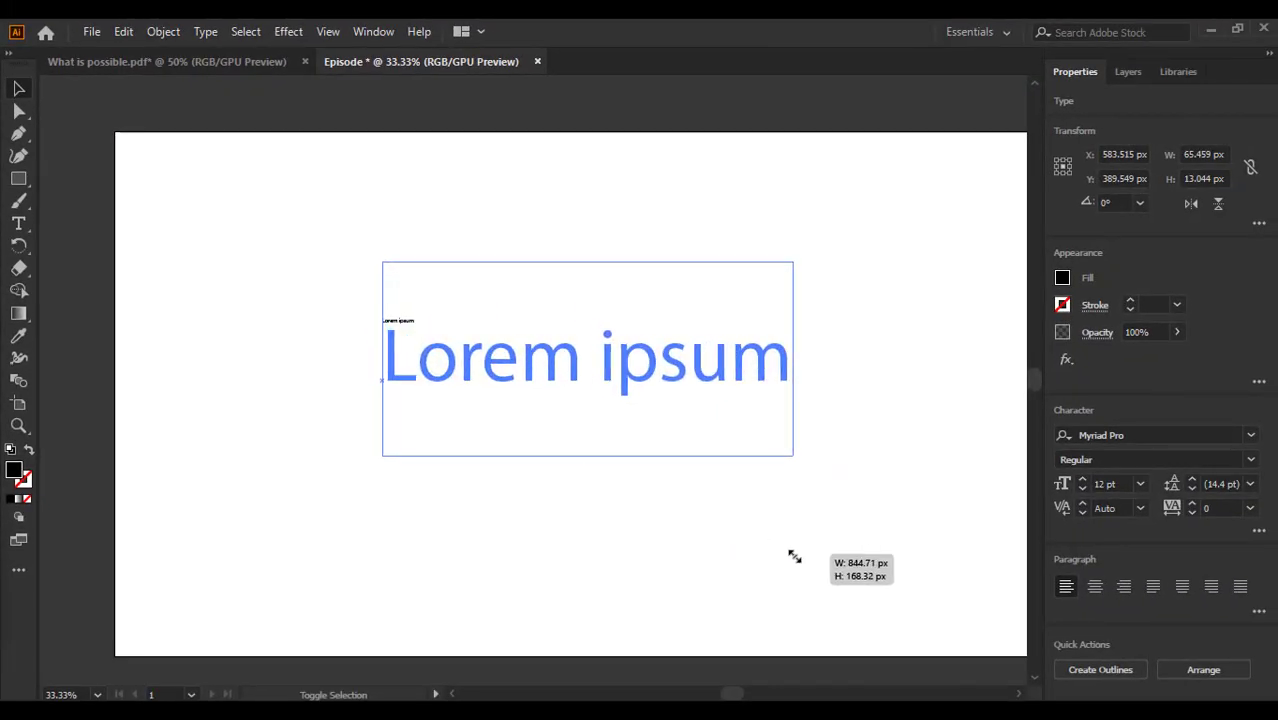
left_click_drag(794, 556, 792, 554)
left_click(607, 466)
left_click_drag(590, 372, 548, 356)
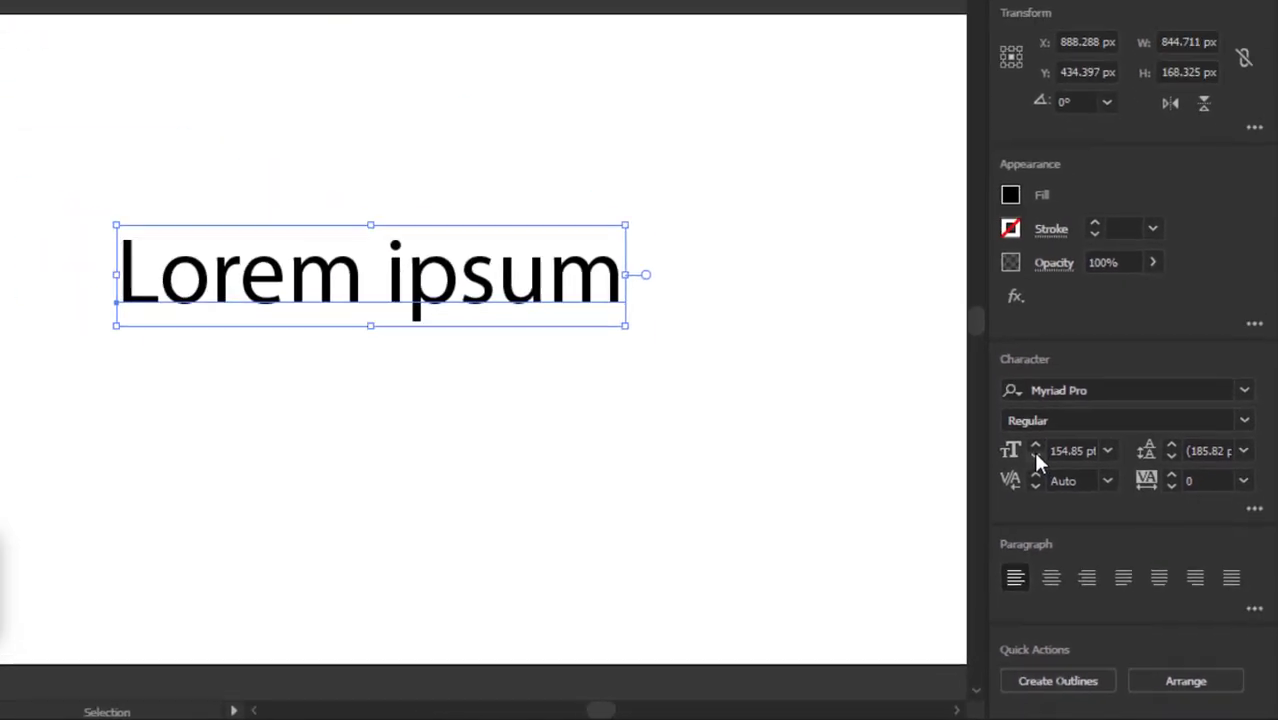
Set the text's font size to 123 pt and deselect it.
left_click_drag(1044, 467, 1044, 467)
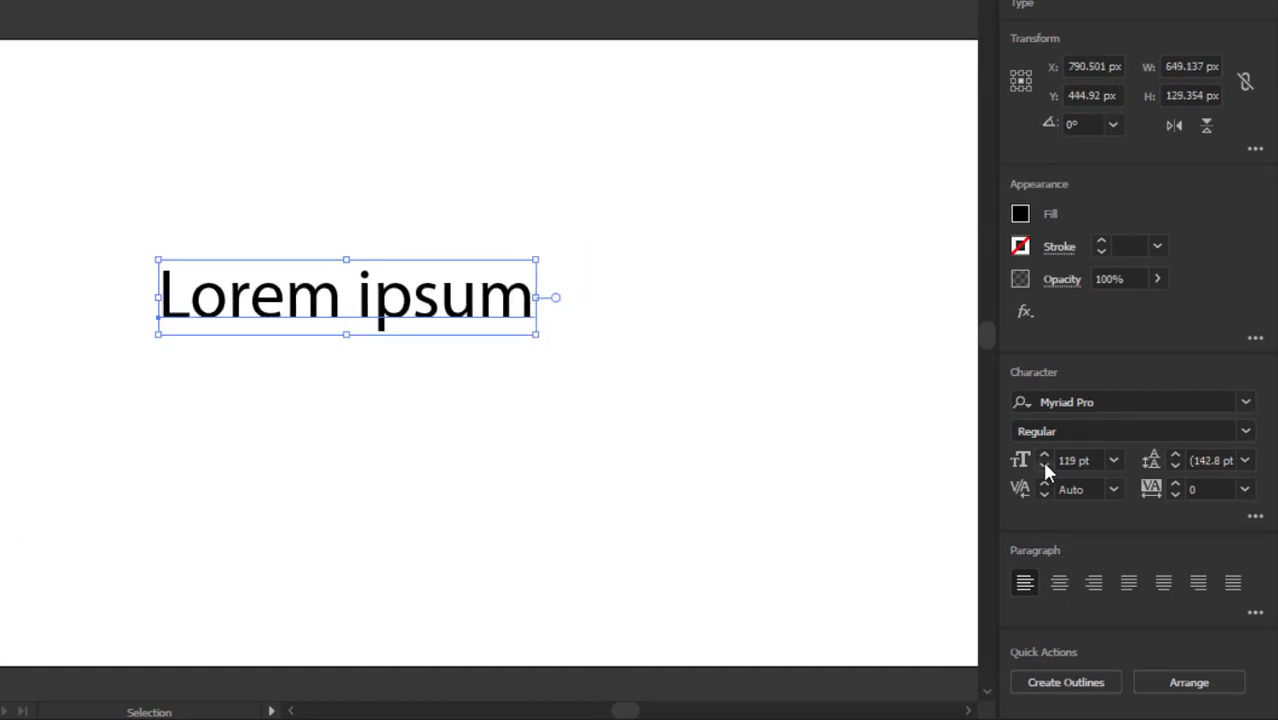
left_click_drag(1045, 453, 1041, 461)
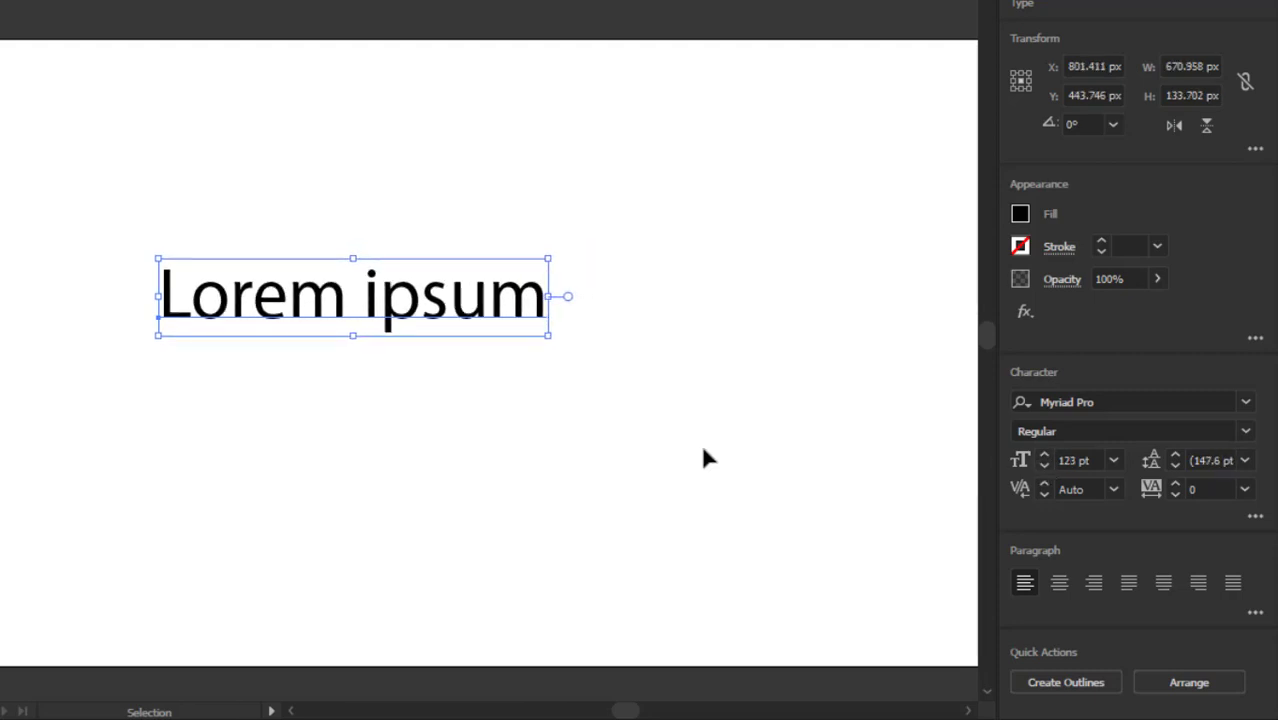
left_click(661, 446)
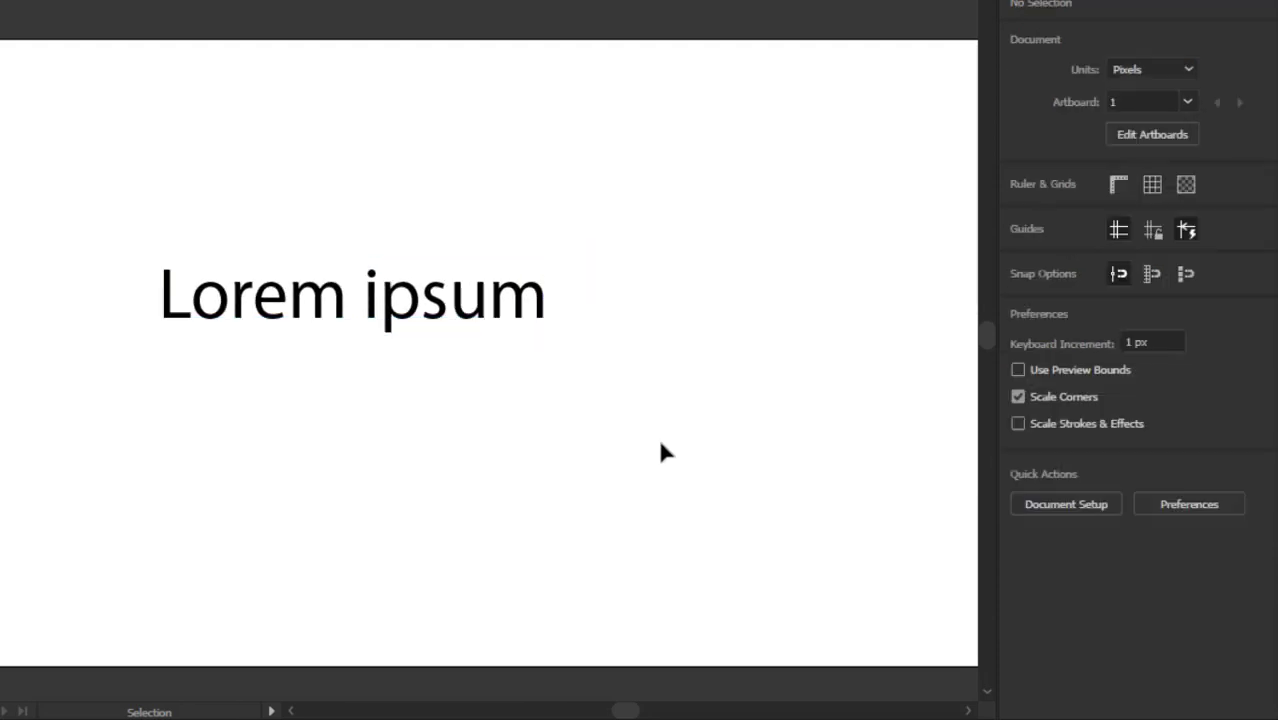
Replace the placeholder text with "hello and welcome" and a second line "how are you", finish editing and deselect.
left_click(296, 316)
double_click(296, 314)
key("ctrl+a")
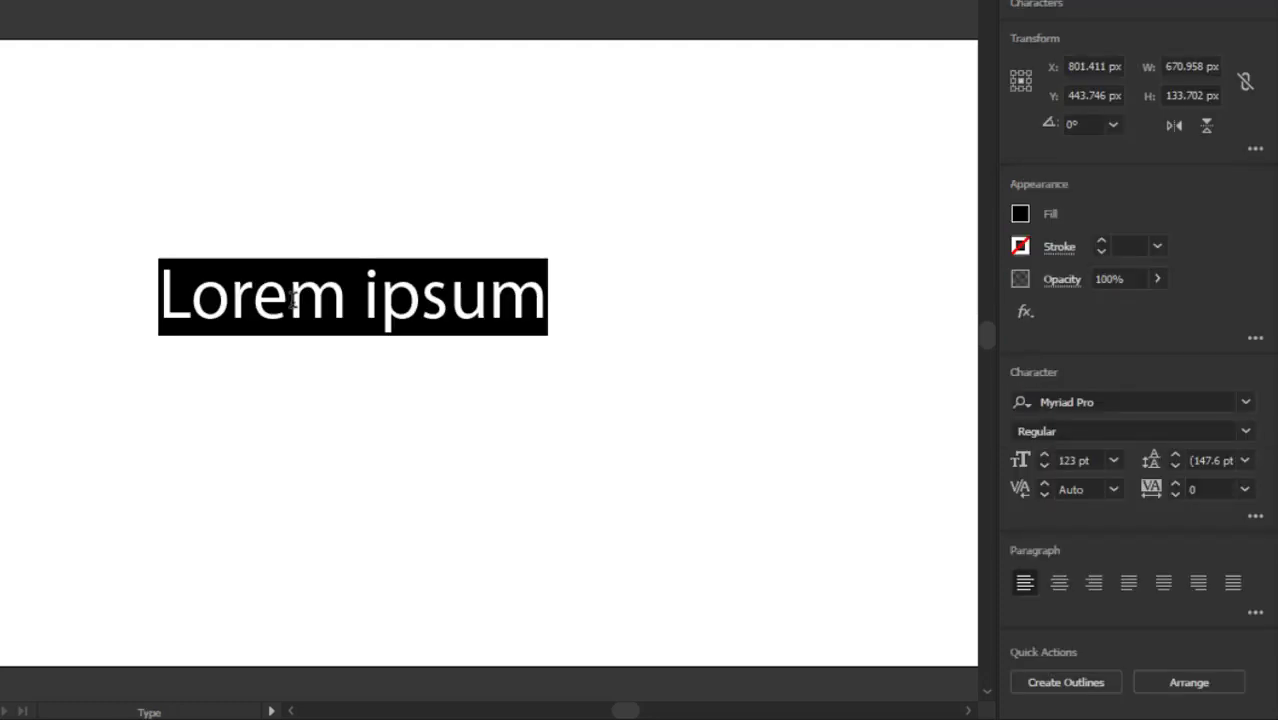
type("he")
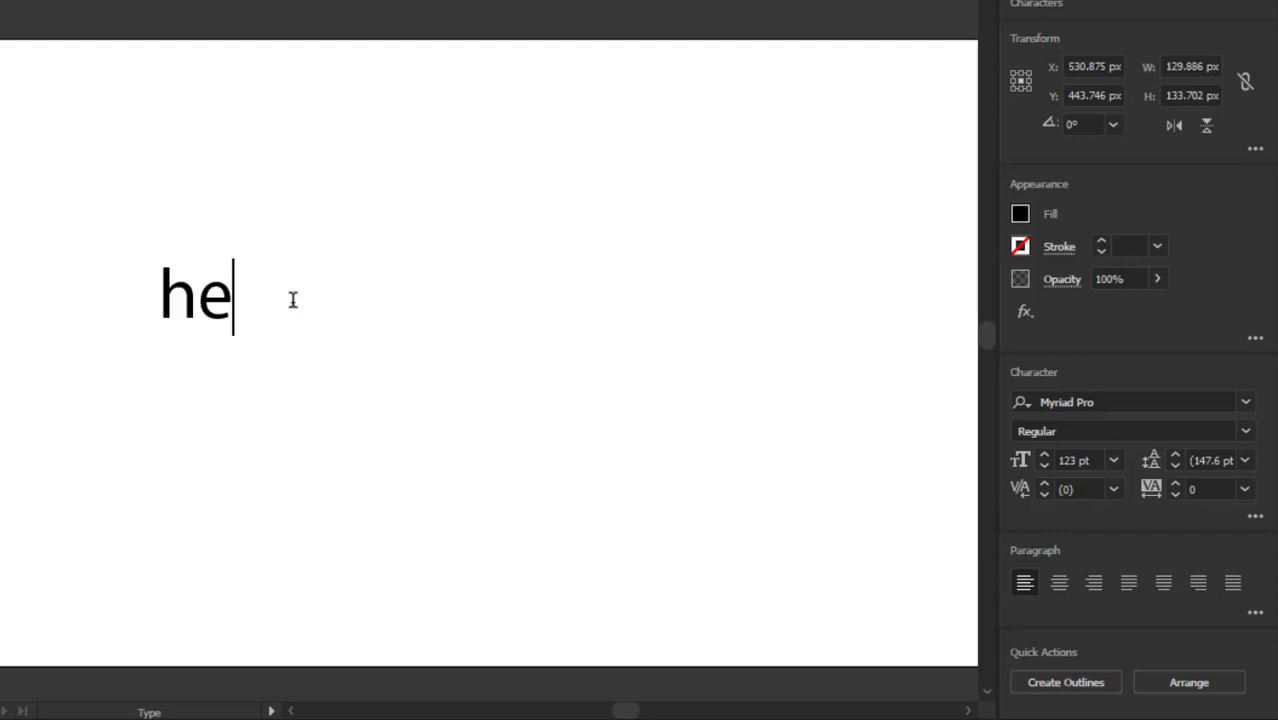
type("llo and welcome")
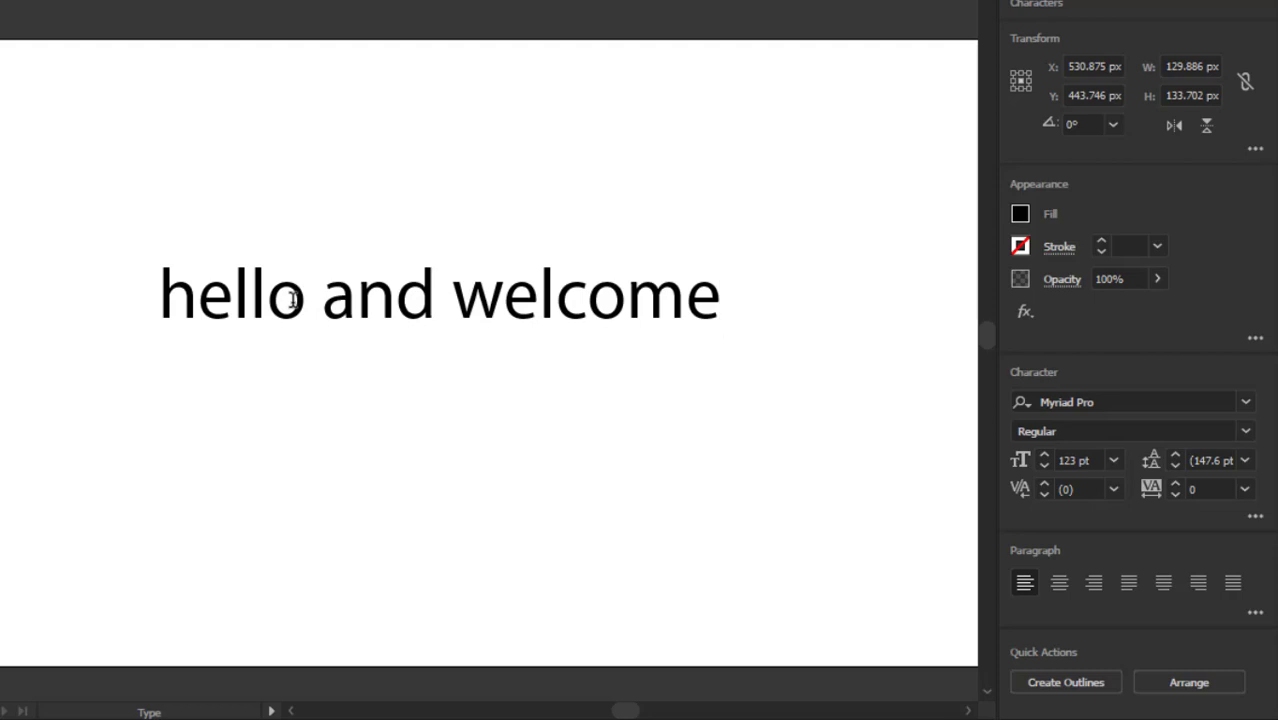
key("Return")
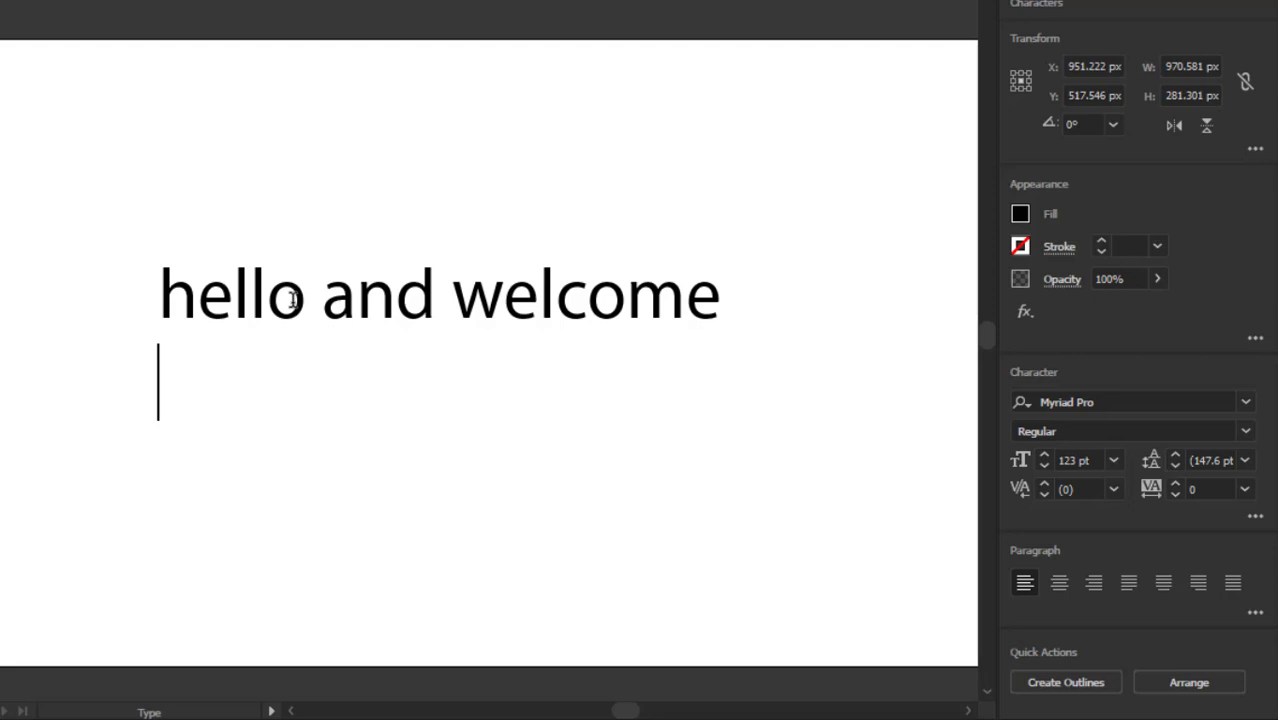
type("how a")
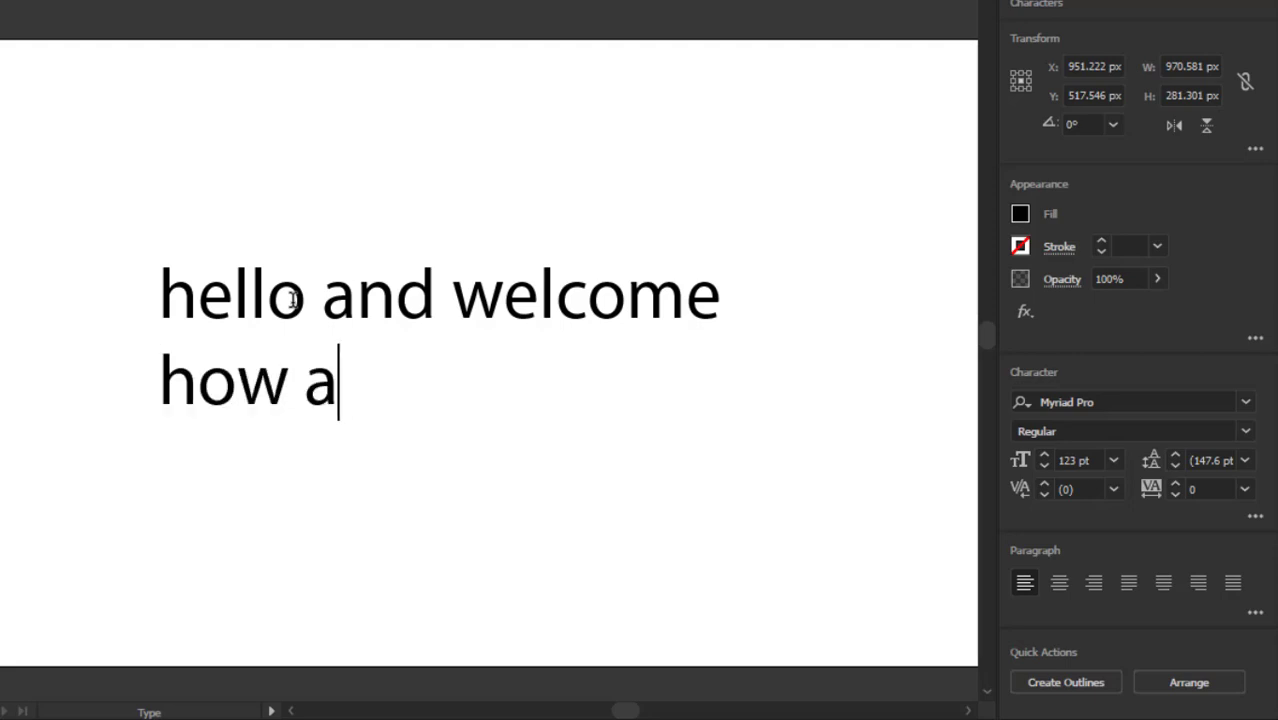
type("re you")
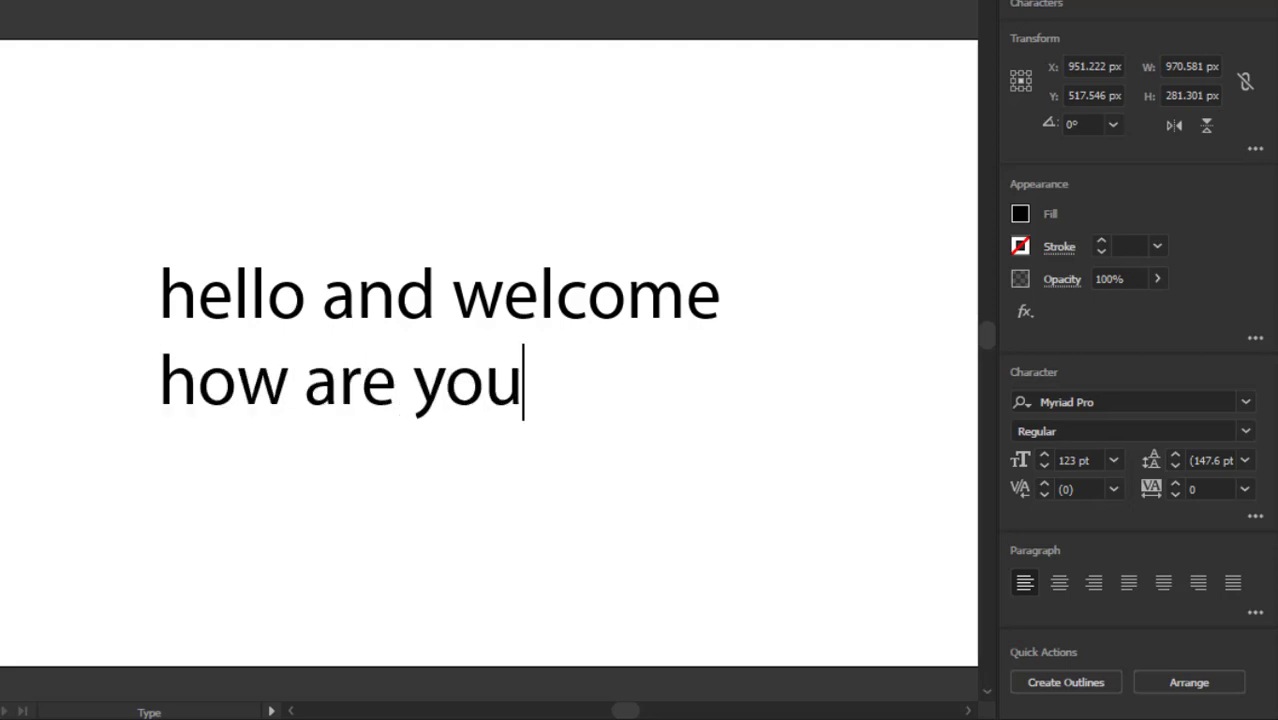
key("Escape")
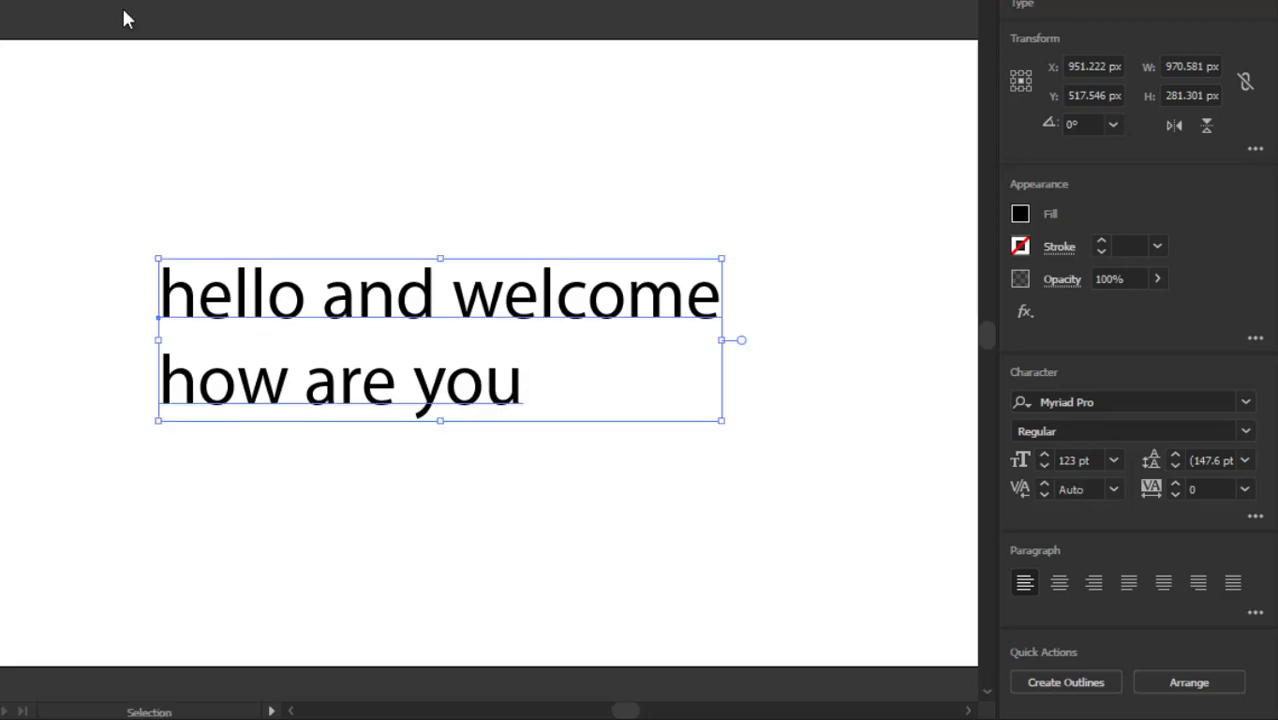
left_click(540, 121)
Delete the two-line text, add new point text reading "hello guys" with the Type tool, and deselect it.
left_click_drag(235, 292, 209, 190)
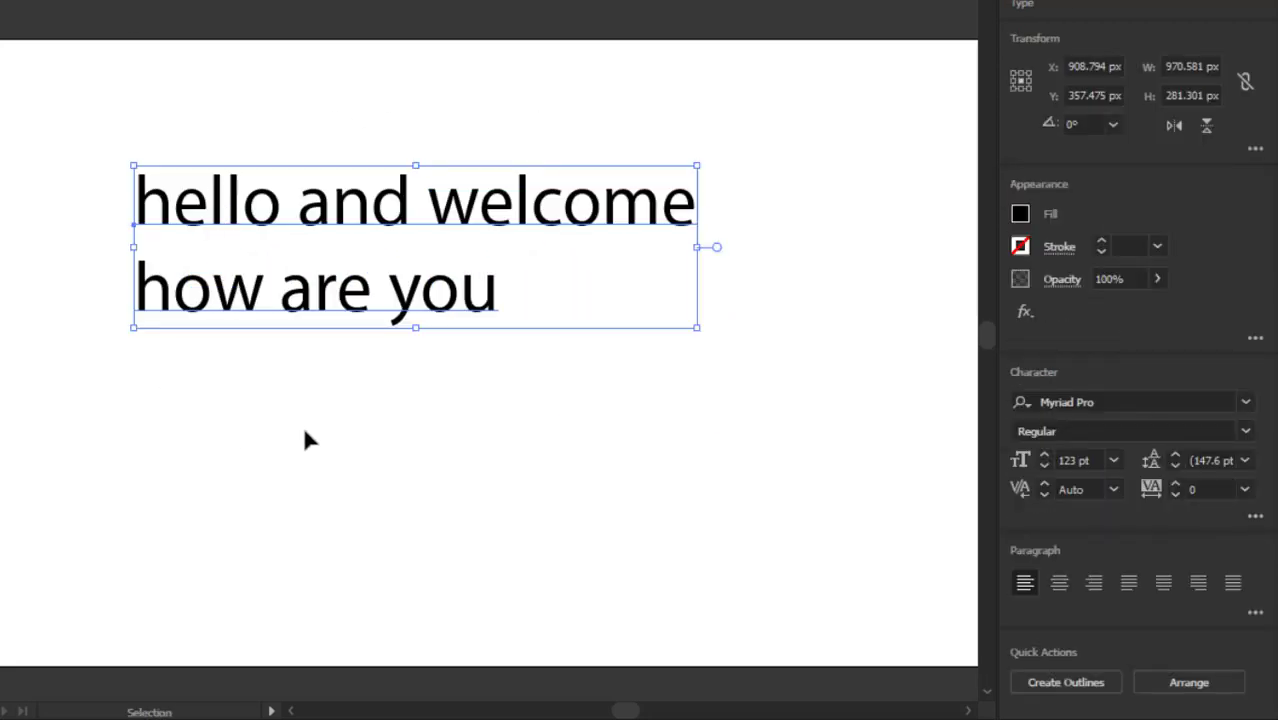
key("Delete")
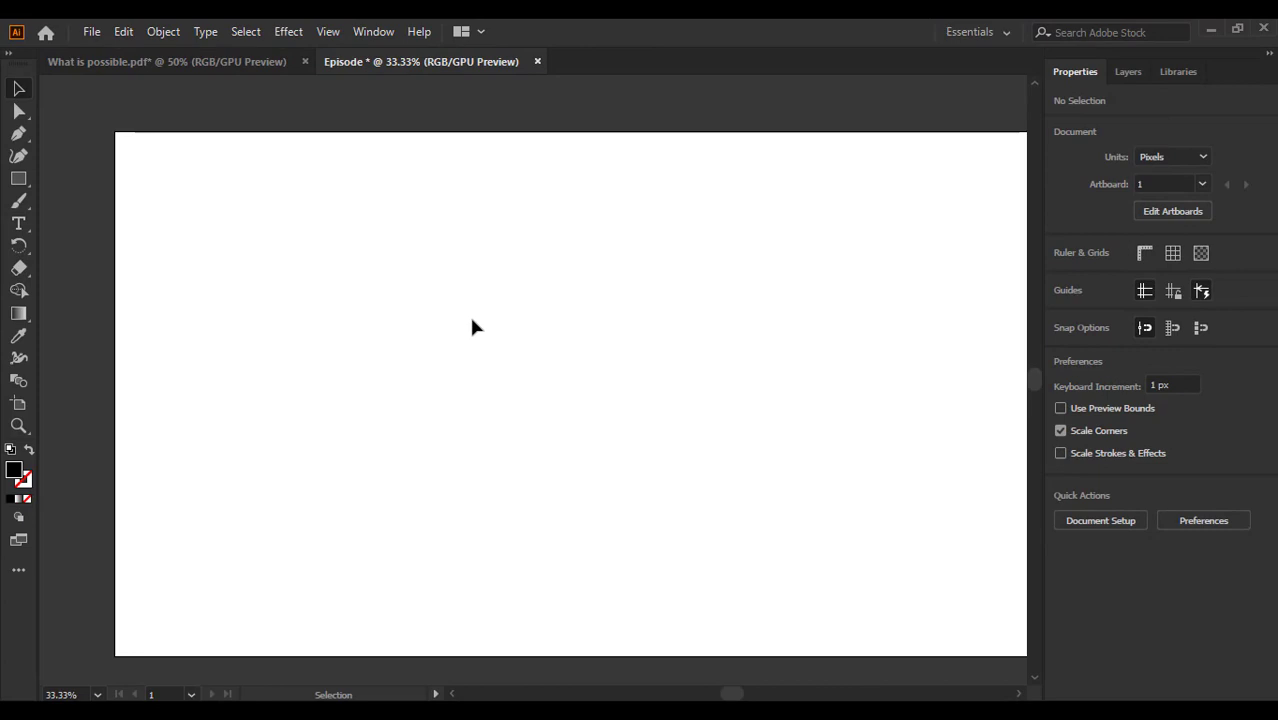
key("t")
left_click(357, 344)
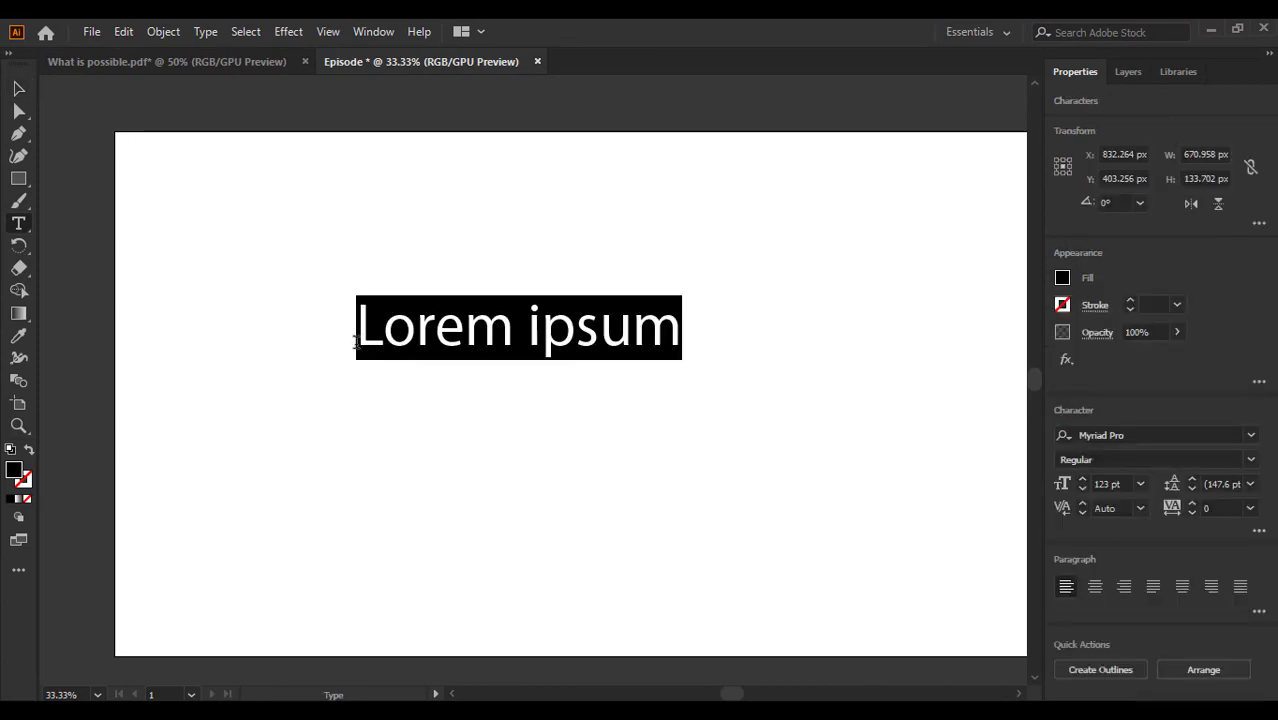
type("hello")
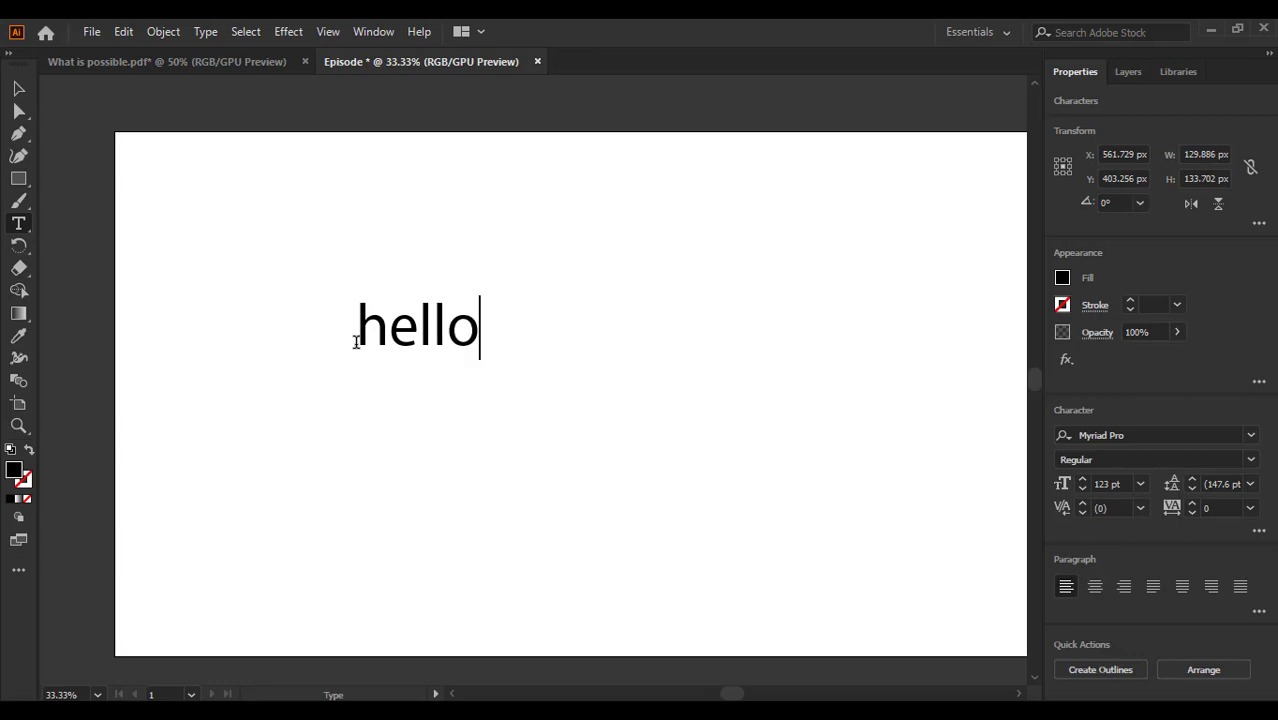
type(" guys")
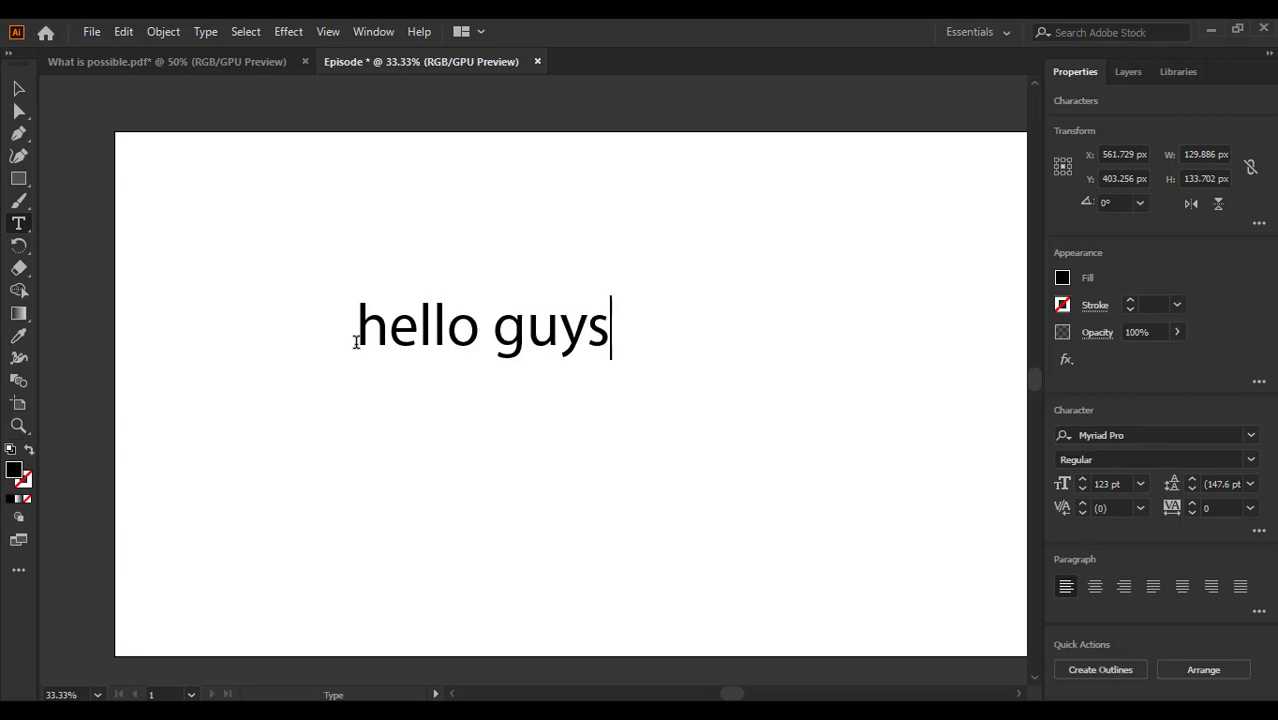
left_click(18, 88)
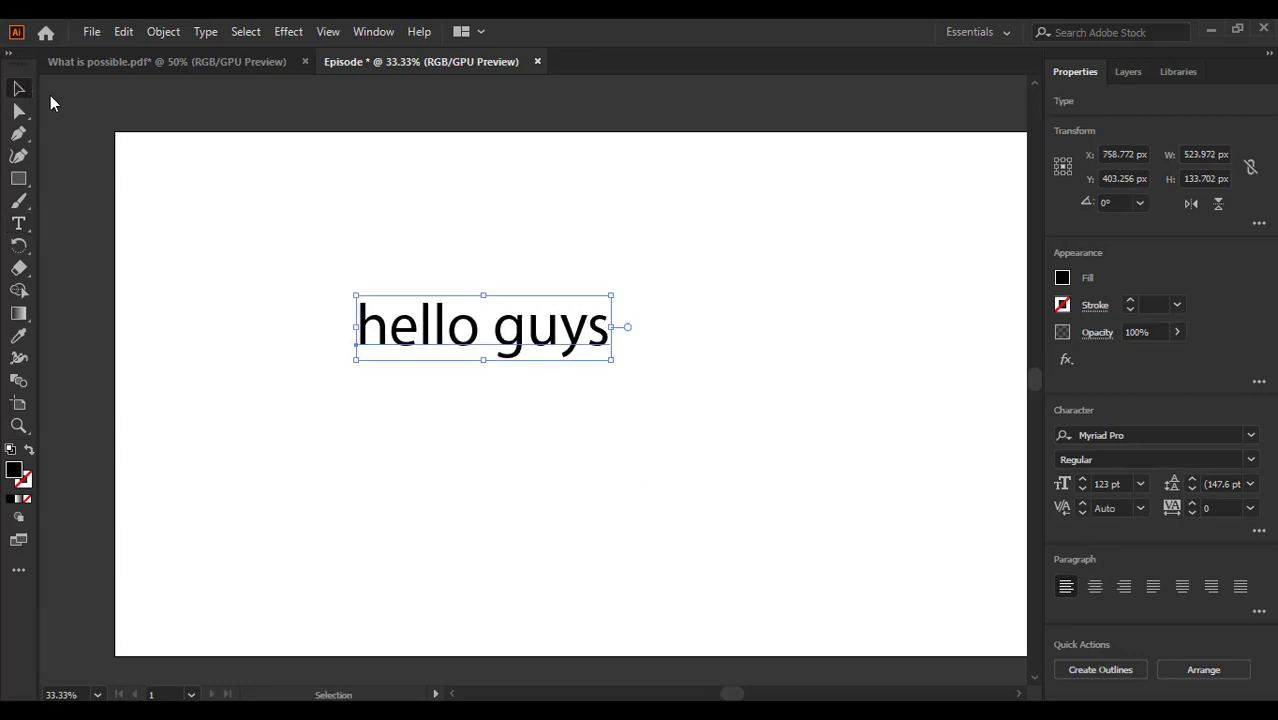
left_click(722, 401)
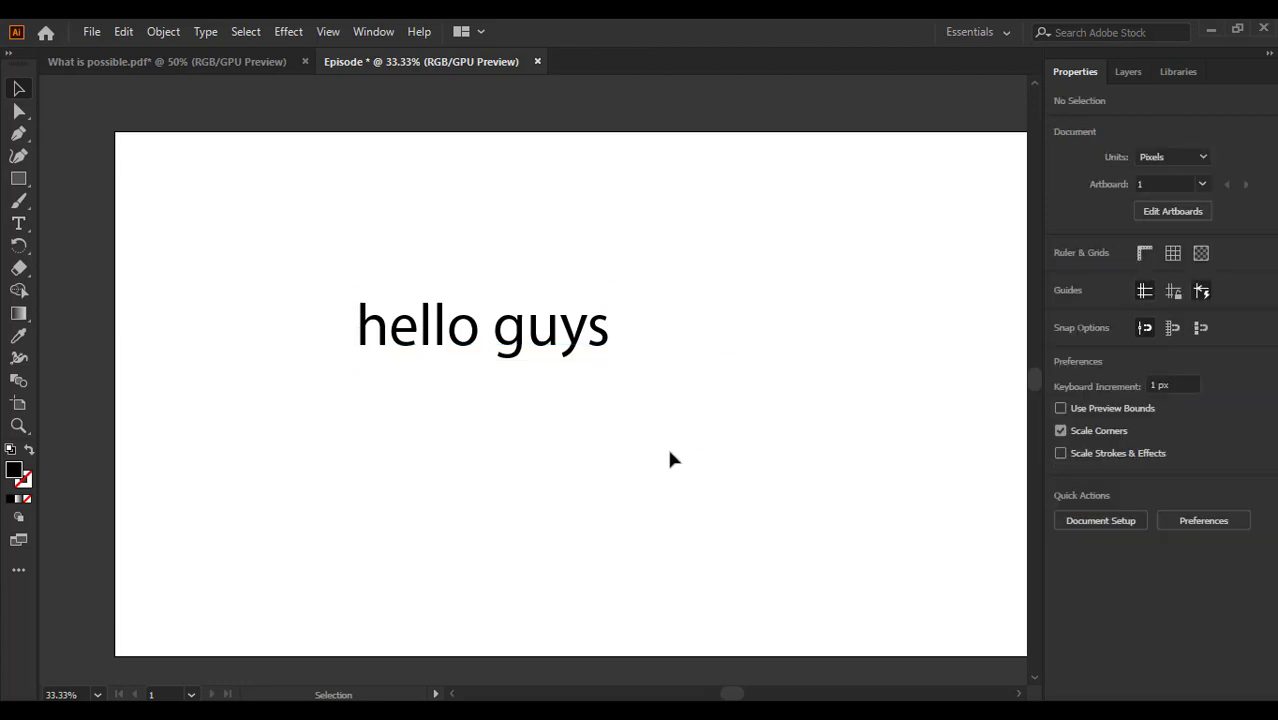
Highlight all of the "hello guys" text and step through the font families up to Perpetua.
double_click(430, 338)
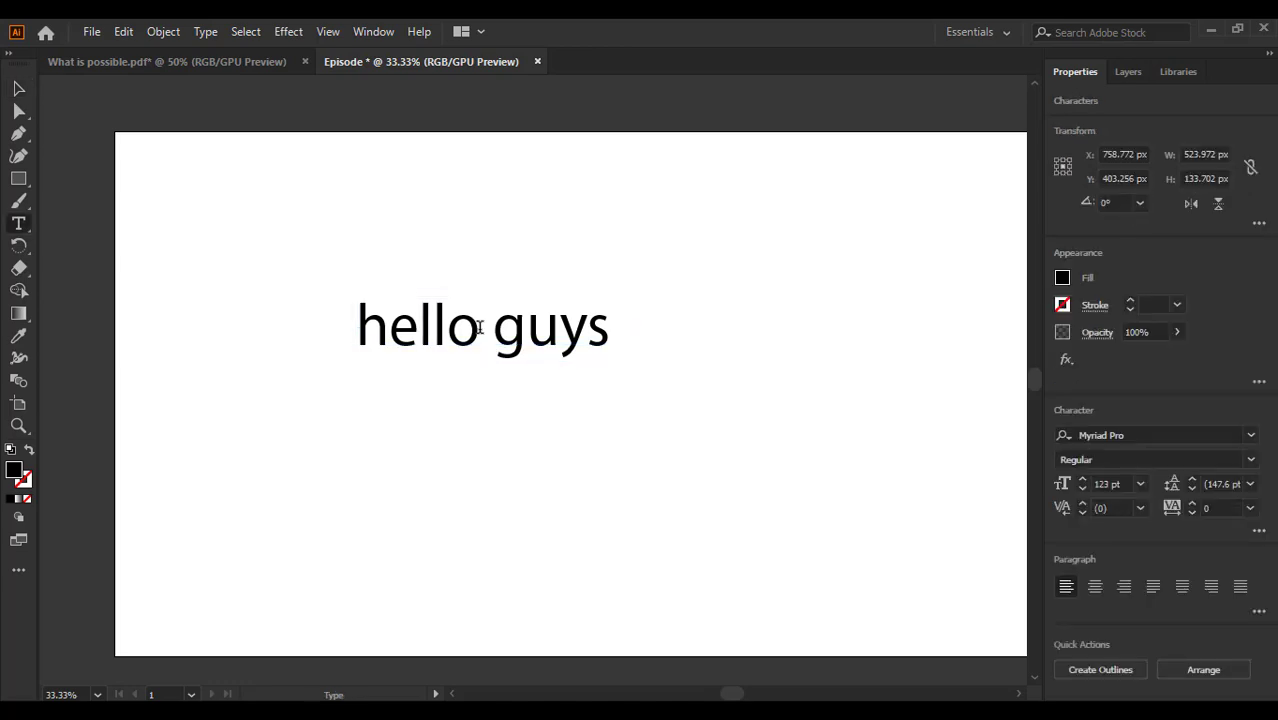
left_click_drag(357, 320, 710, 357)
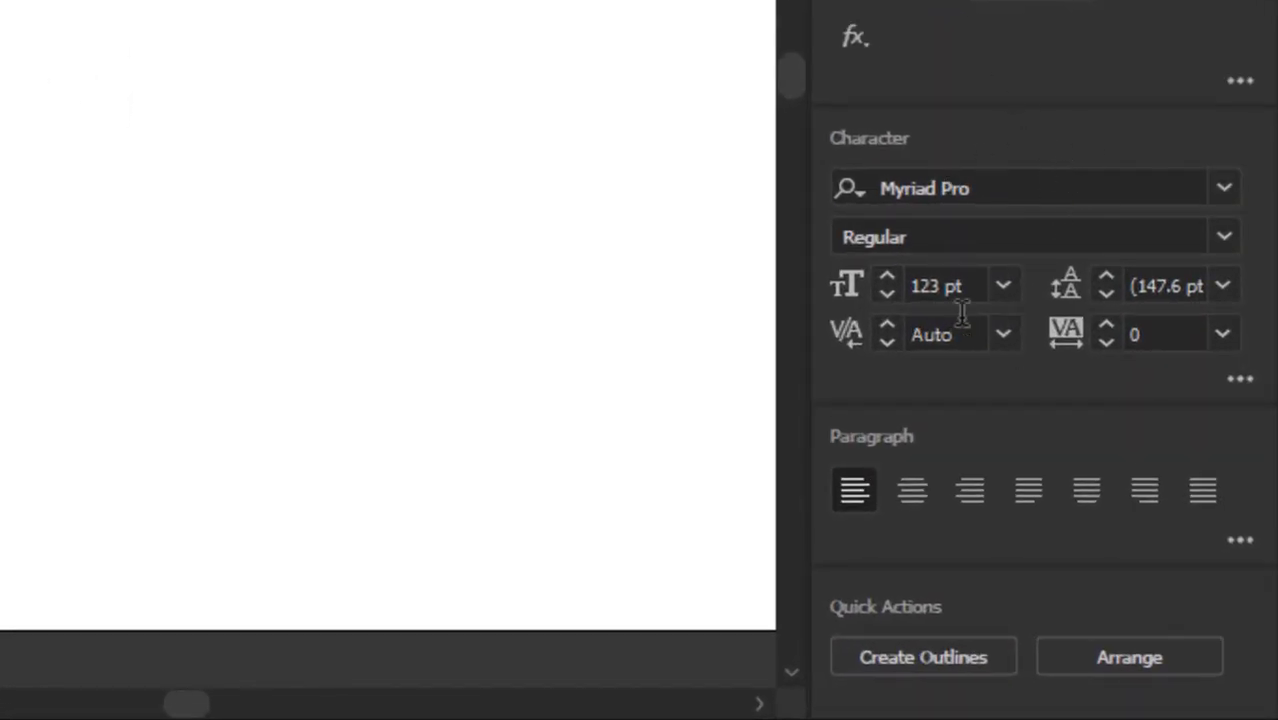
left_click(965, 186)
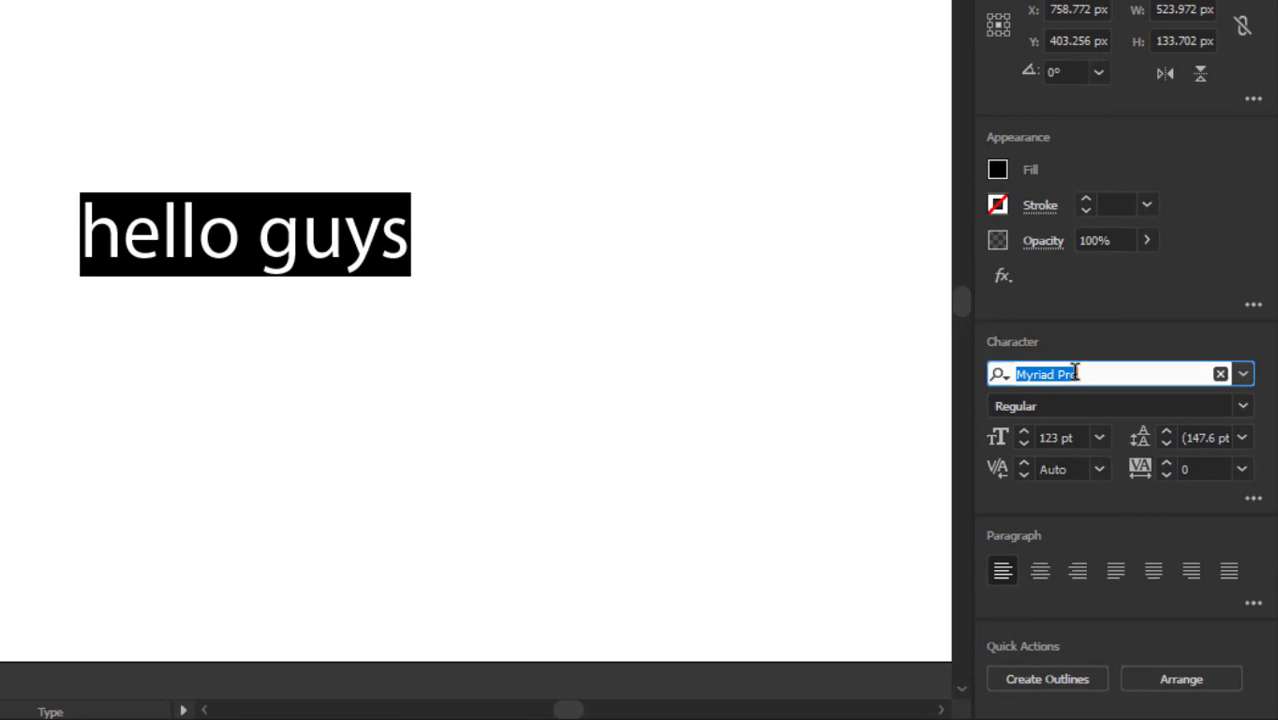
key("Down")
key("Down")
key("Down")
key("Down")
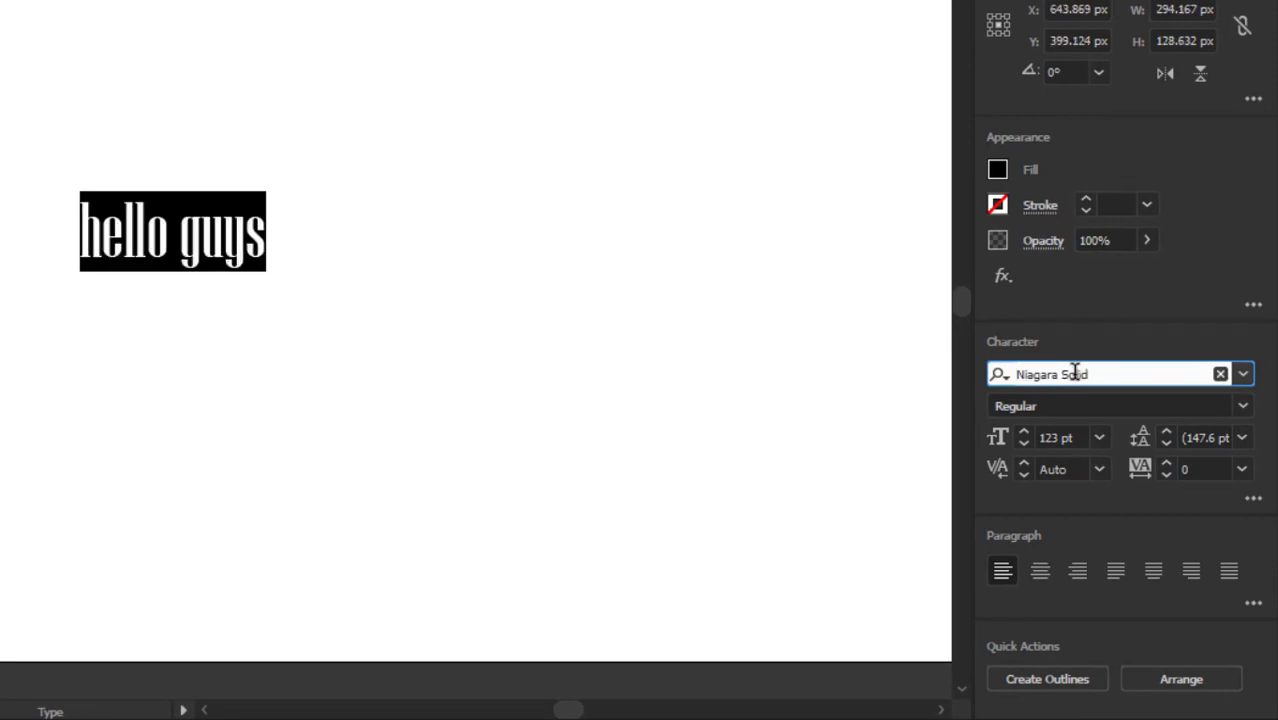
key("Down")
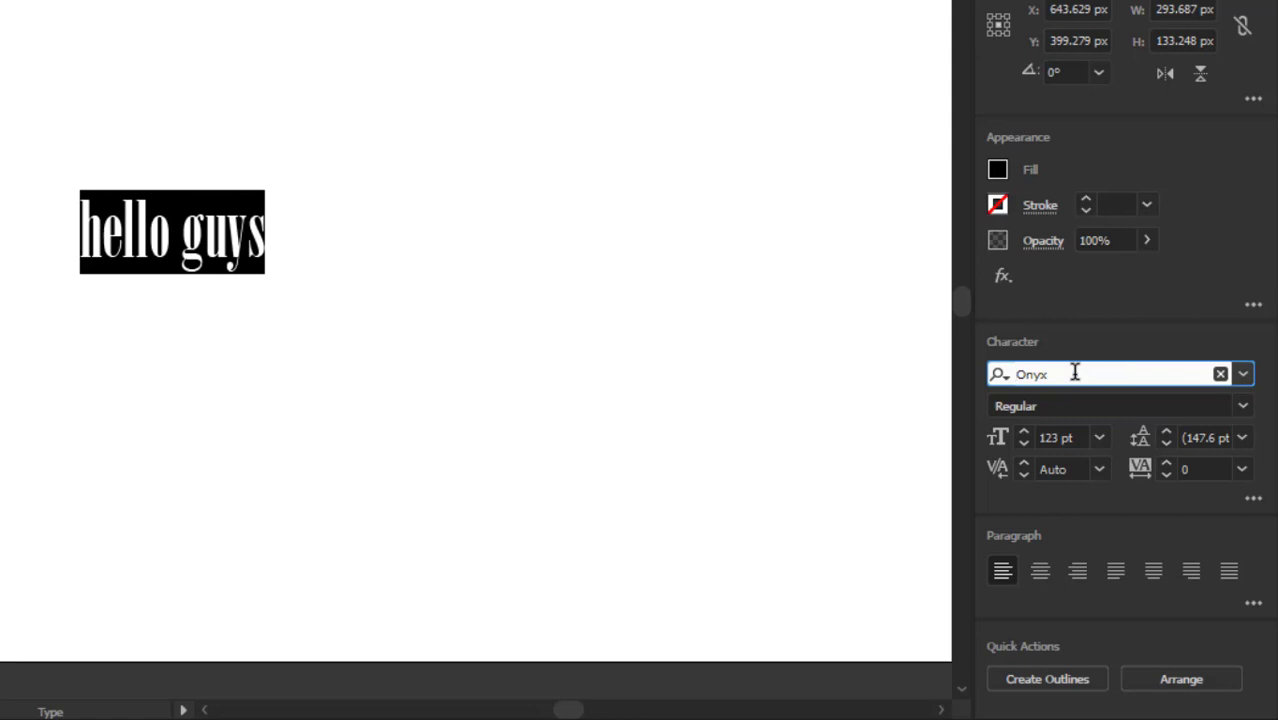
key("Down")
key("Up")
key("Down")
key("Down")
key("Down")
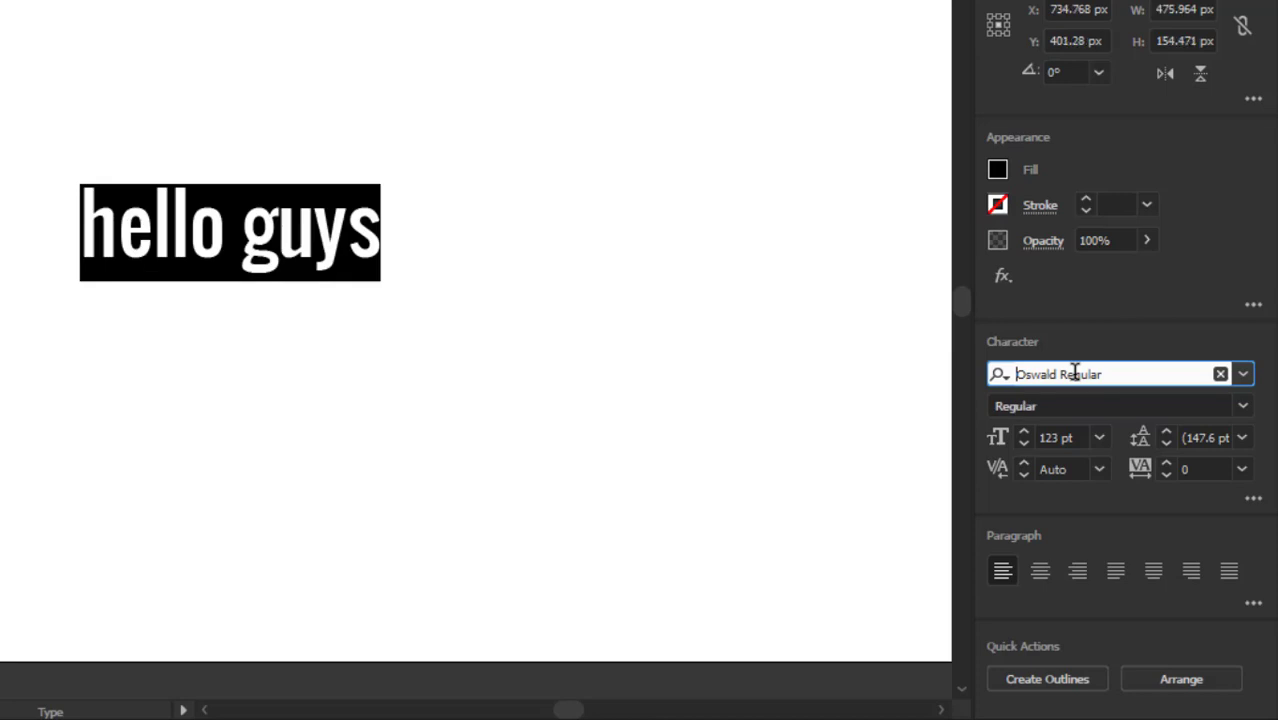
key("Up")
key("Down")
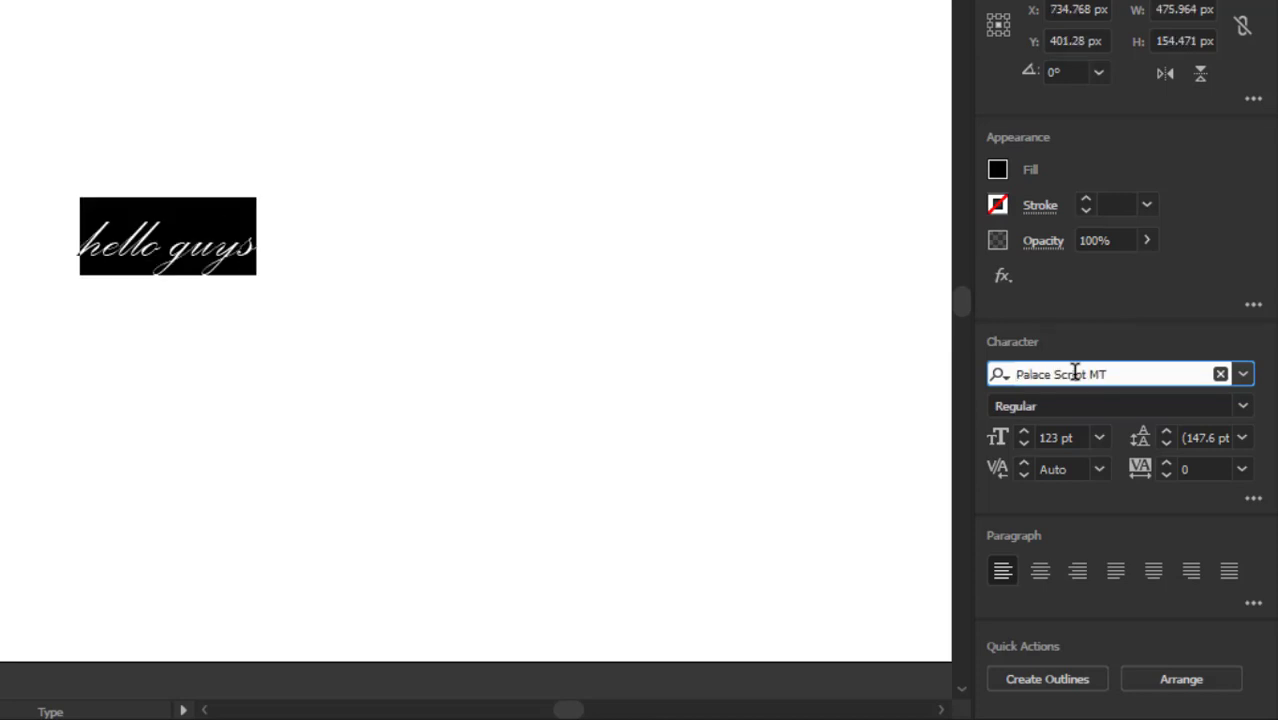
key("Down")
key("Down")
key("Down")
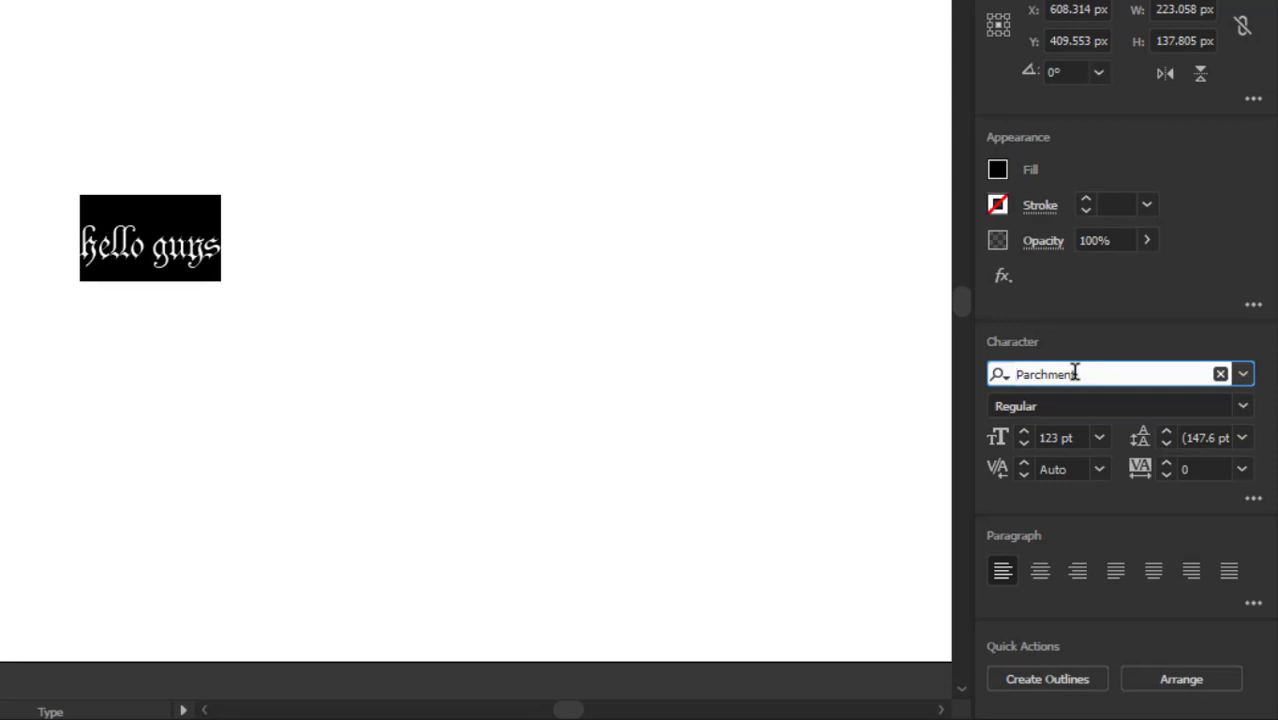
key("Down")
key("Down")
key("Down")
key("Down")
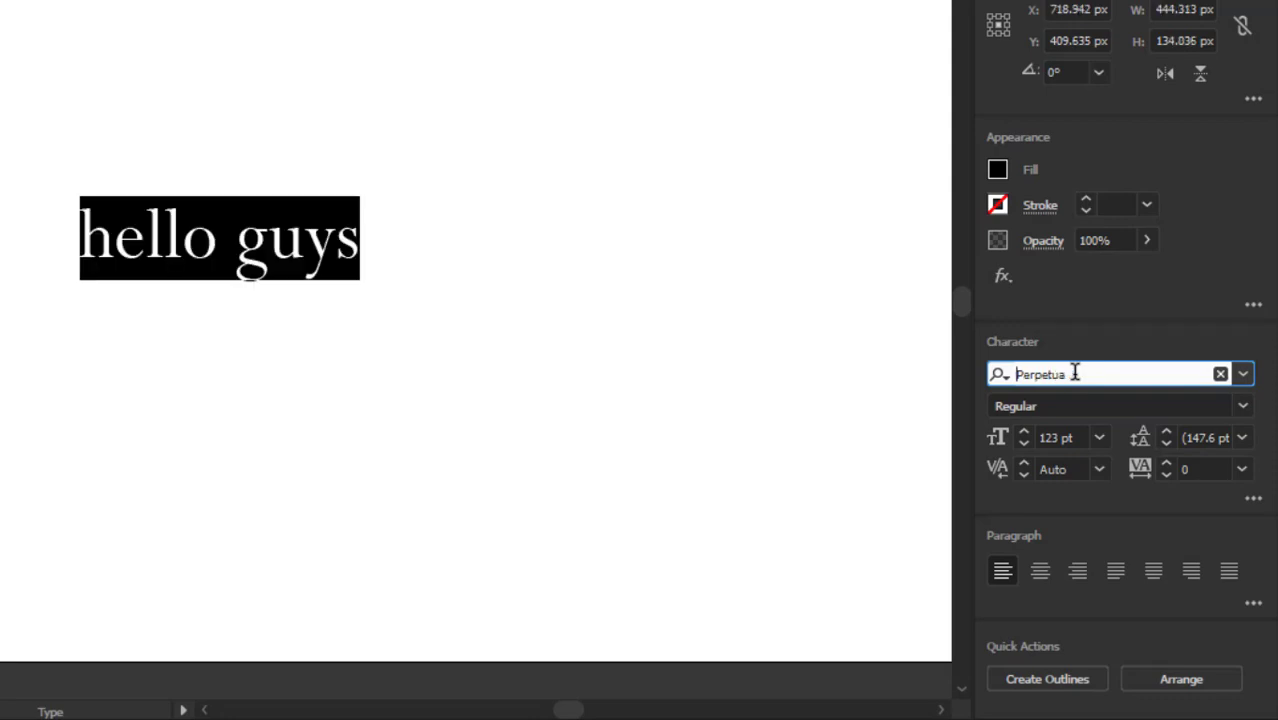
Set the font of the "hello guys" text to Playfair Display and finish editing it.
key("Down")
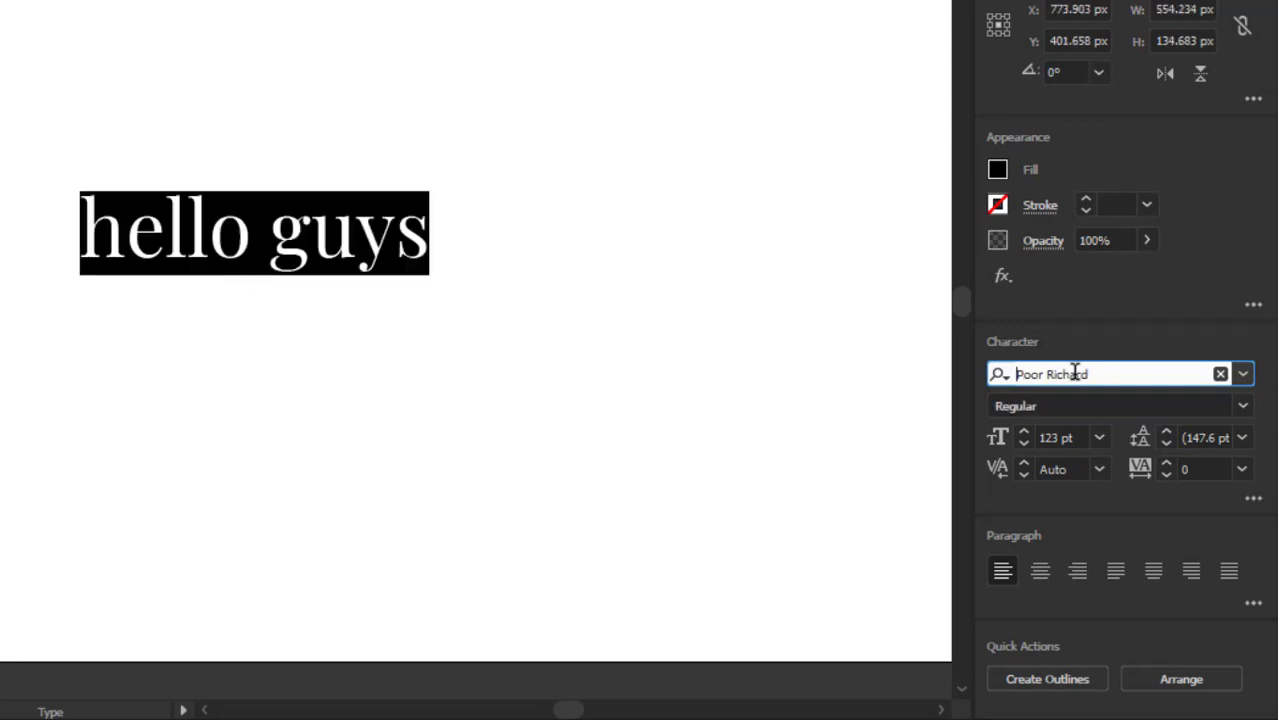
key("Up")
key("Escape")
left_click(569, 420)
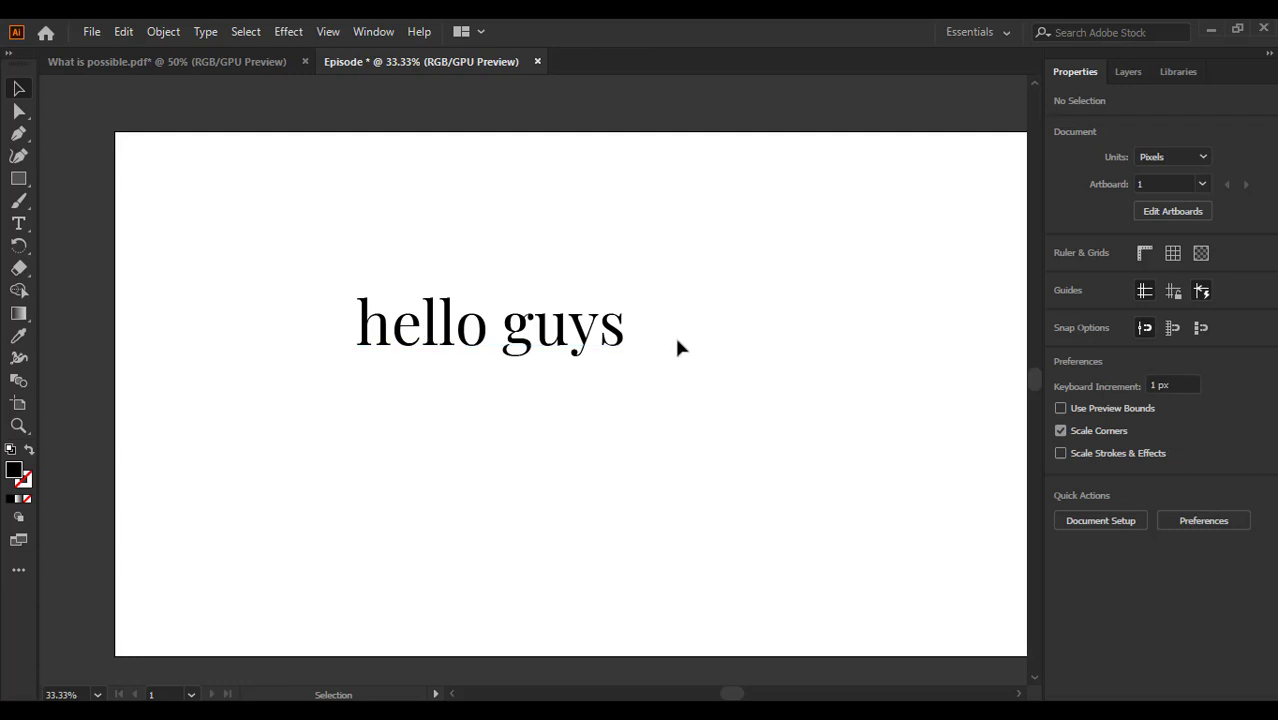
Move the "hello guys" text around the artboard, and delete it.
left_click(18, 88)
left_click_drag(442, 331, 747, 271)
left_click_drag(711, 231, 482, 391)
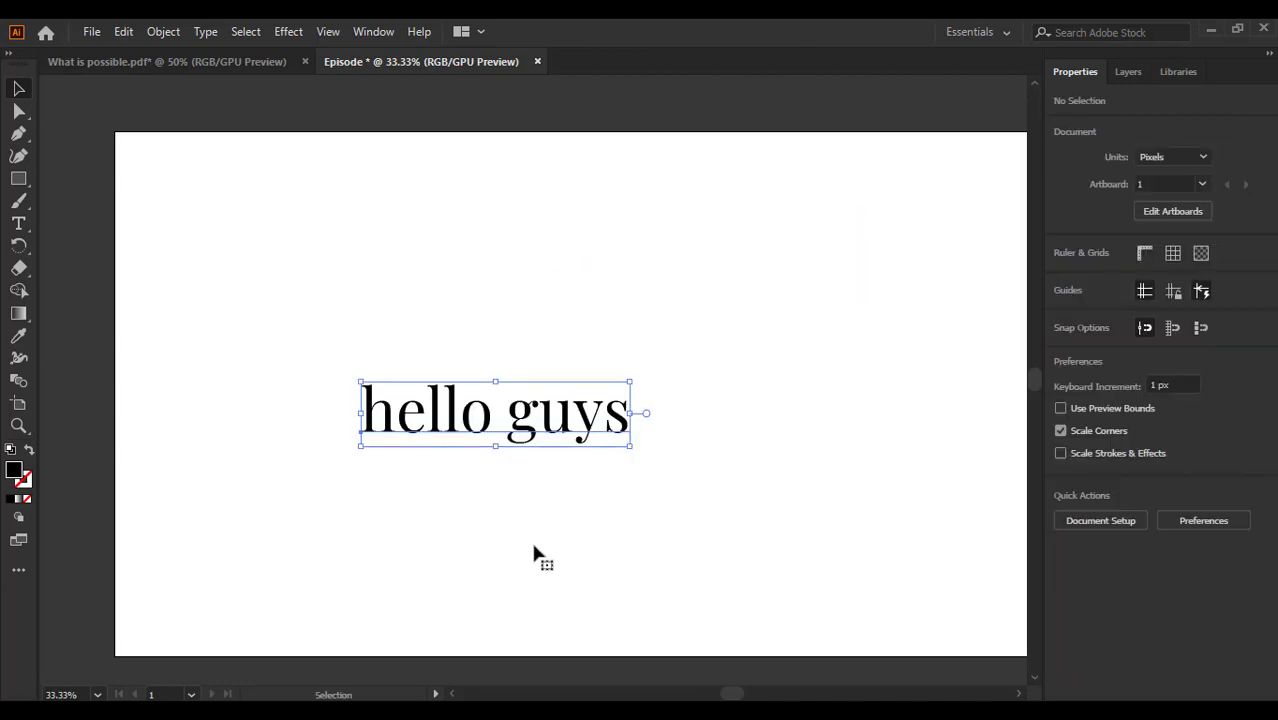
left_click_drag(560, 428, 395, 305)
left_click(647, 363)
left_click(378, 218)
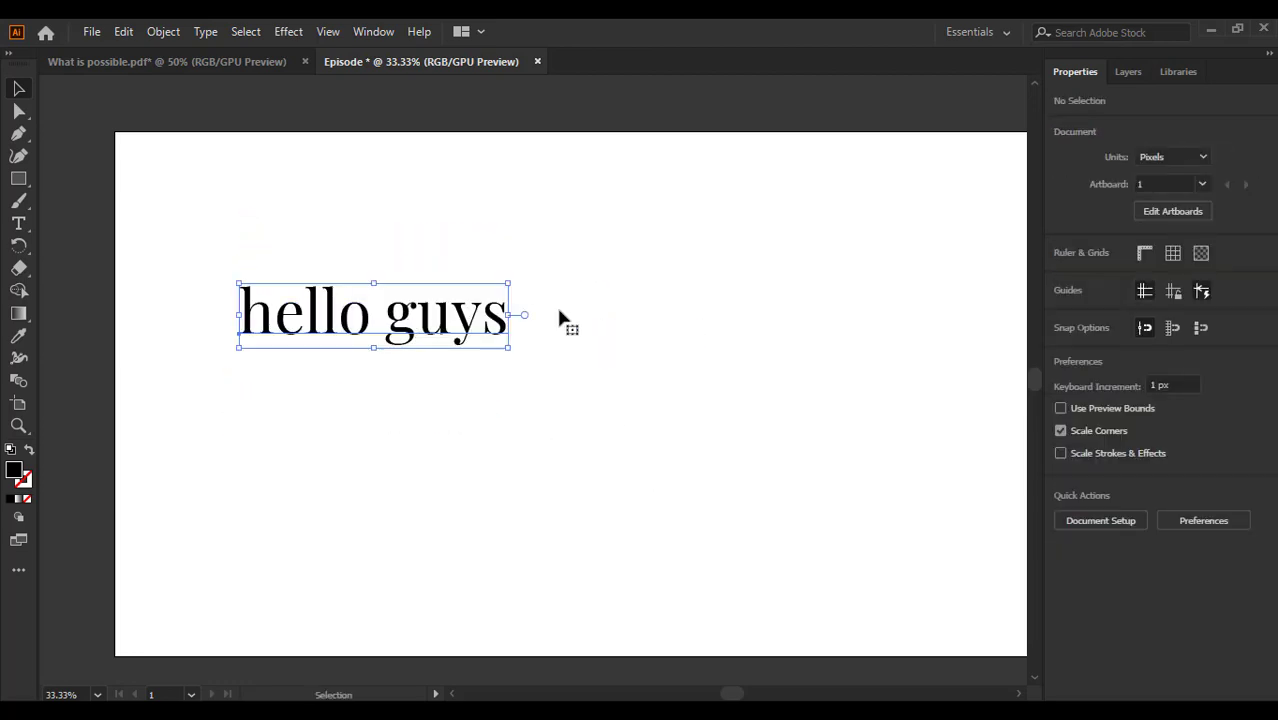
left_click(619, 248)
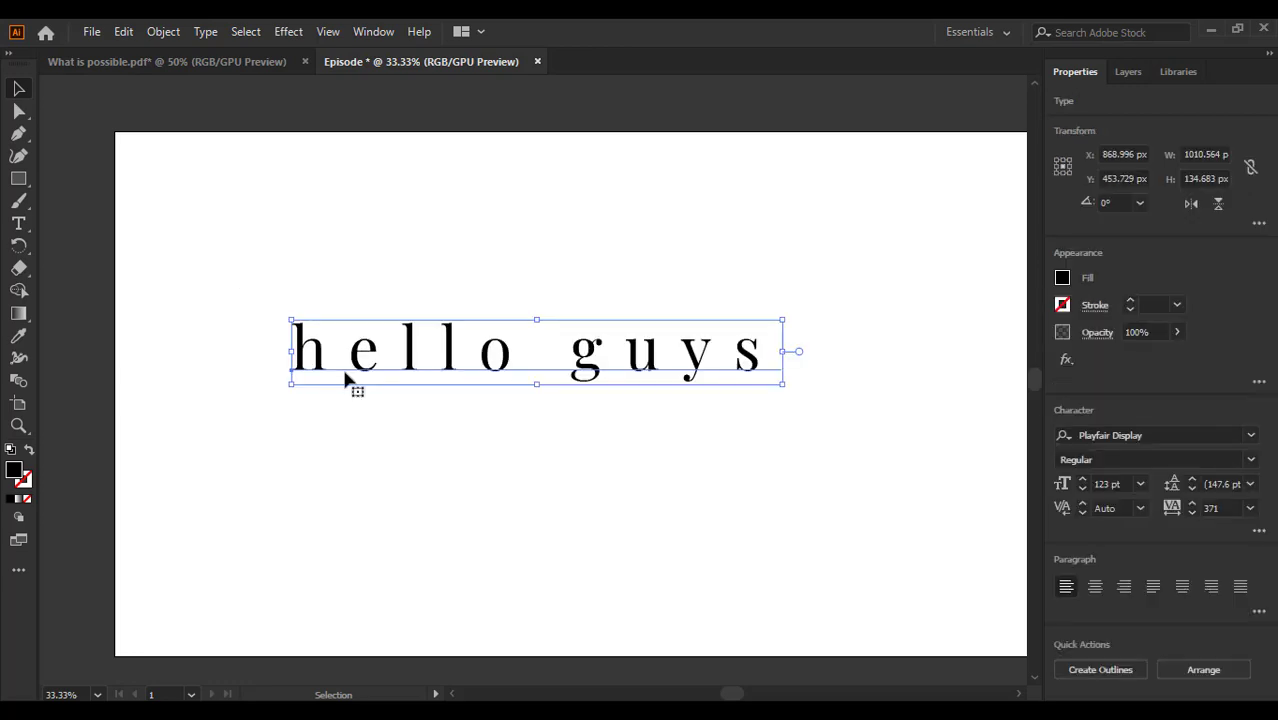
key("Delete")
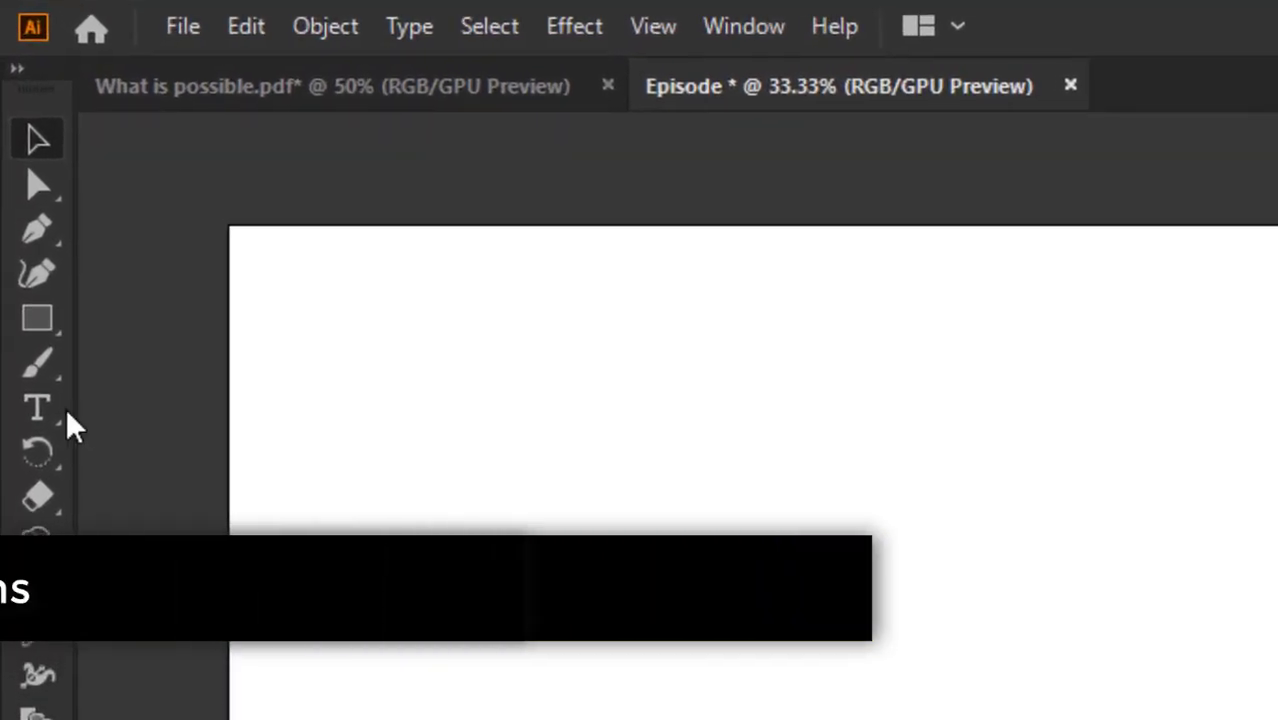
Write "hello" with the Vertical Type tool and move it up so the whole word fits on the artboard.
left_click(36, 409)
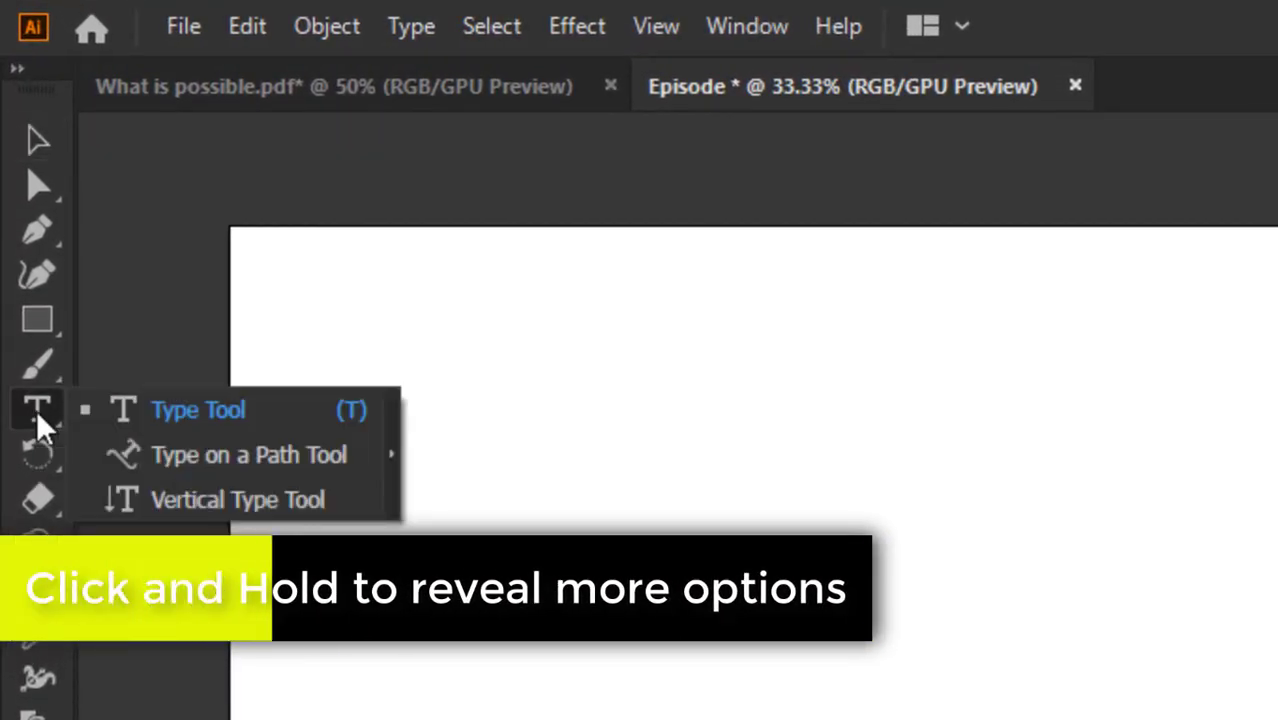
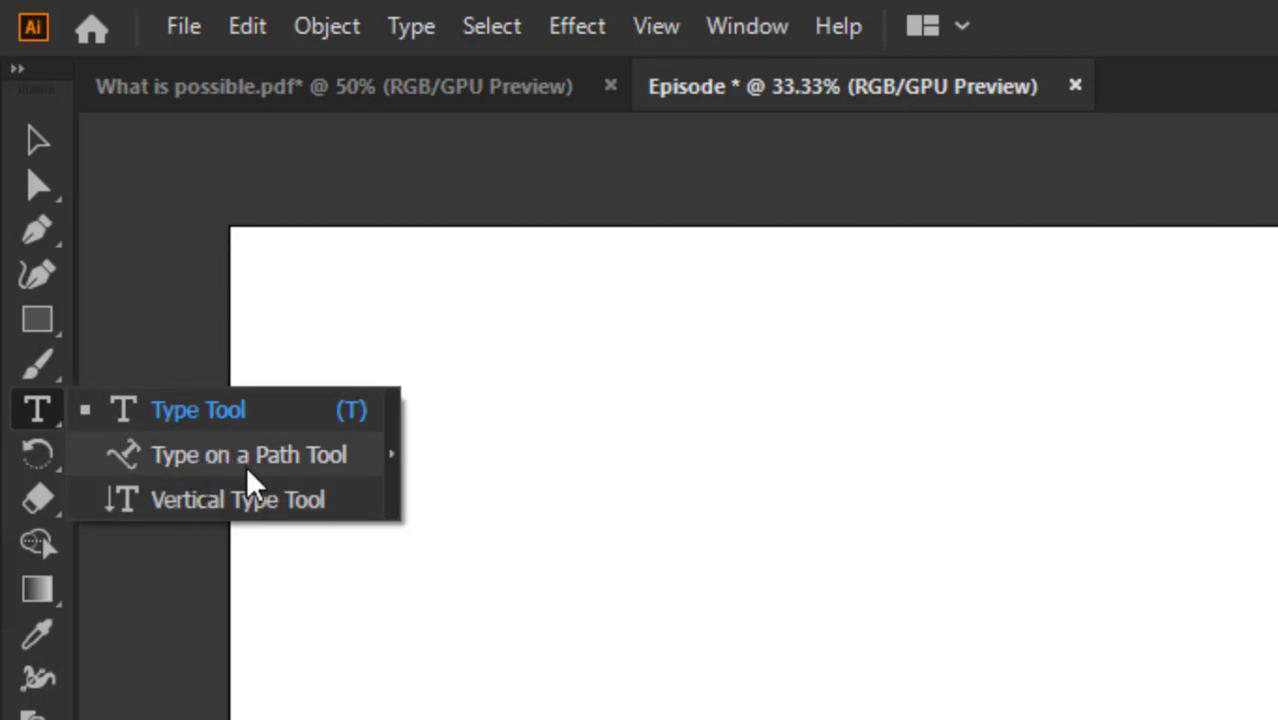
left_click(193, 497)
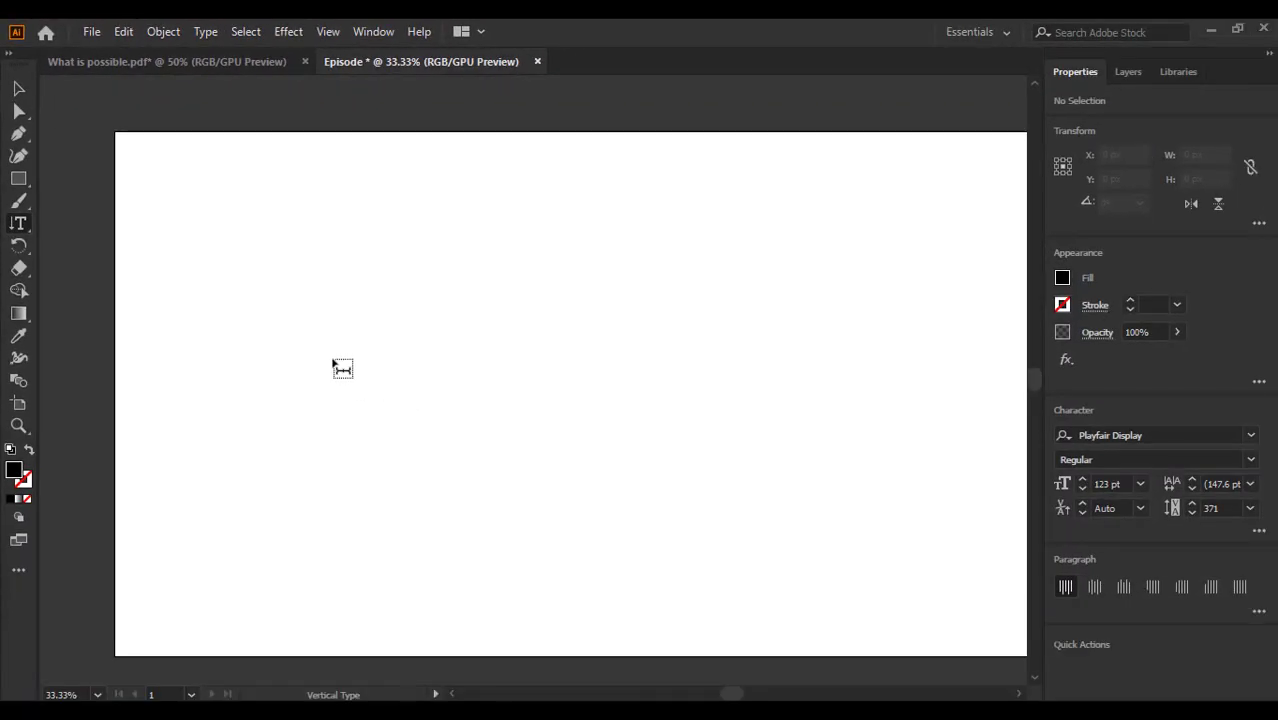
left_click(333, 363)
type("hello")
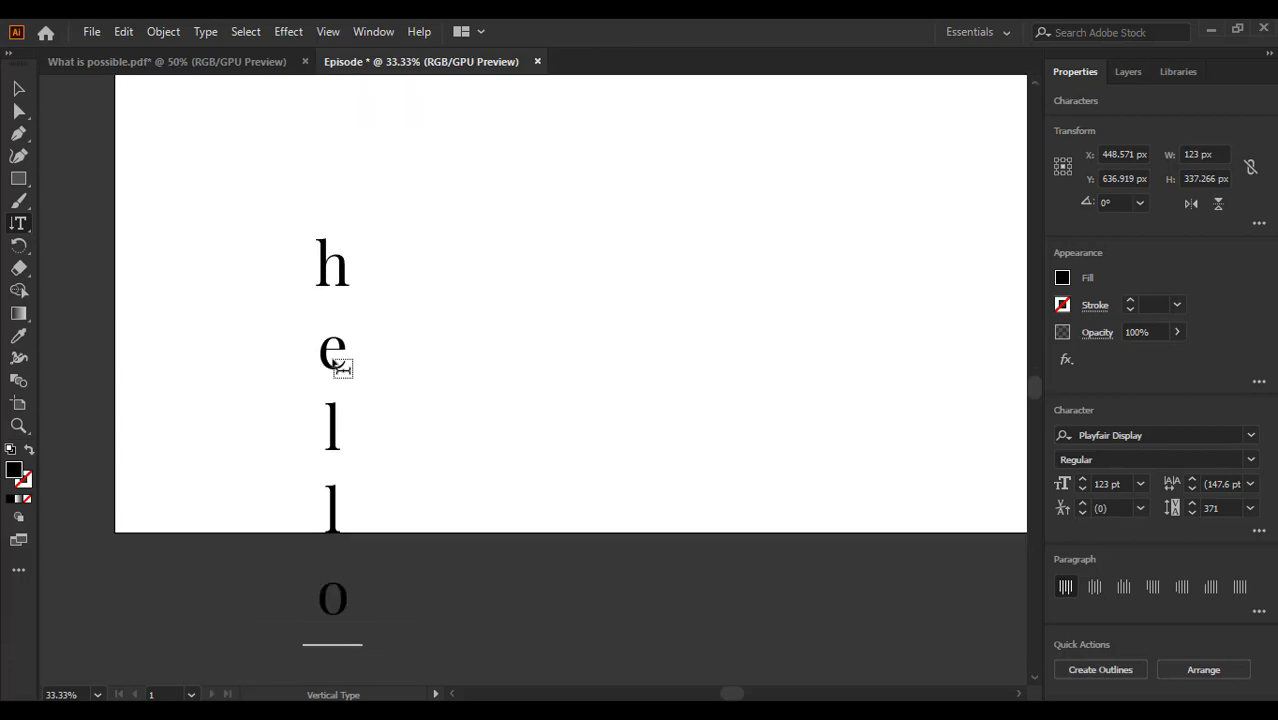
scroll(262, 260, "up", 1)
left_click(19, 89)
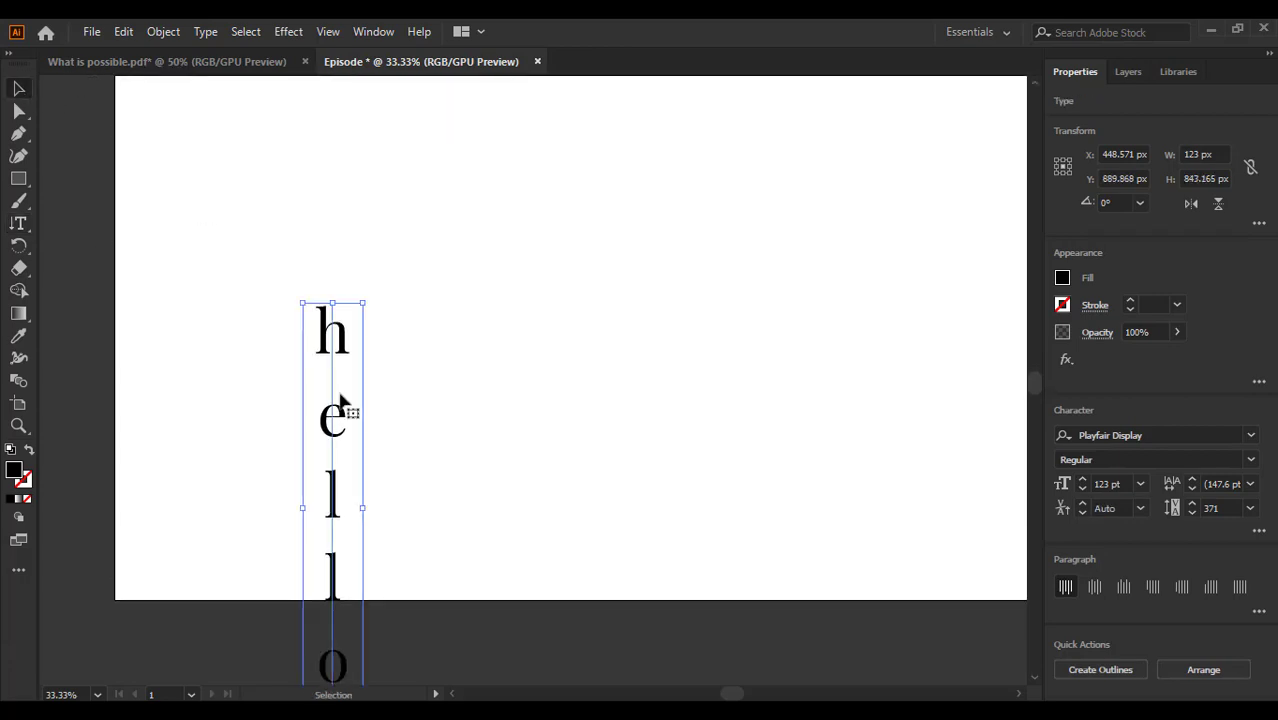
left_click_drag(340, 345, 331, 167)
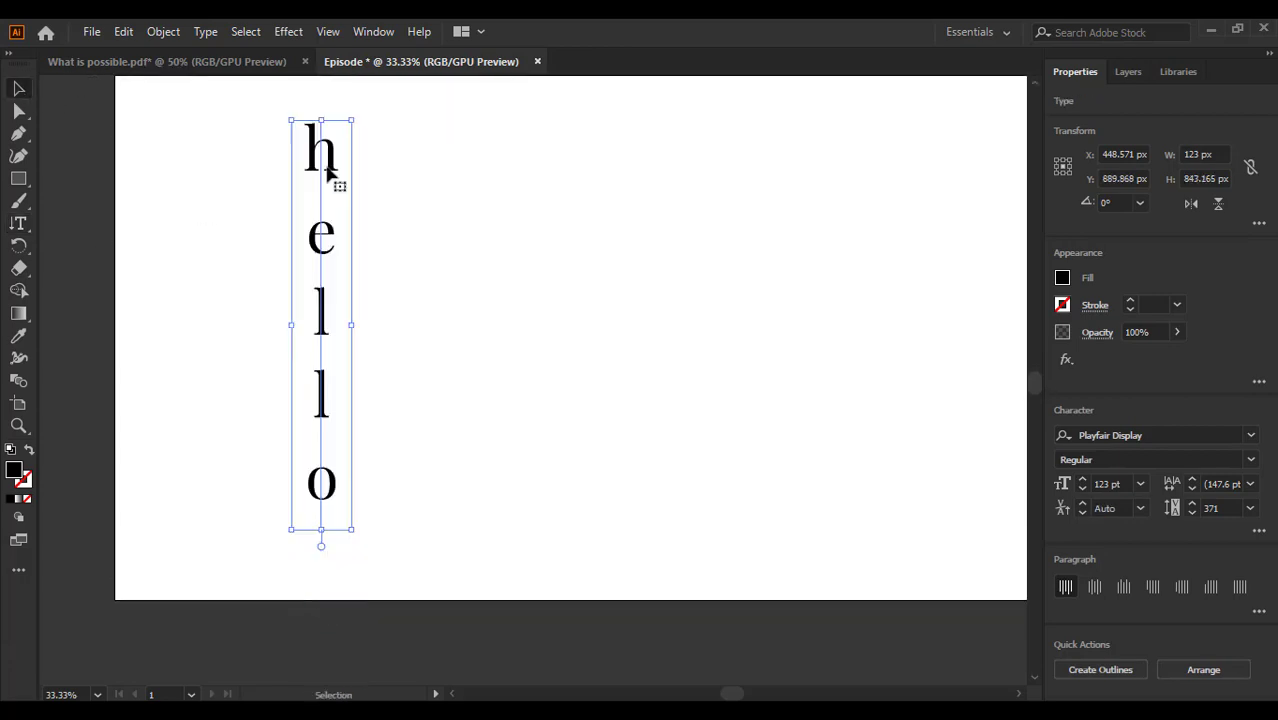
Delete the vertical "hello" text.
scroll(457, 300, "up", 1)
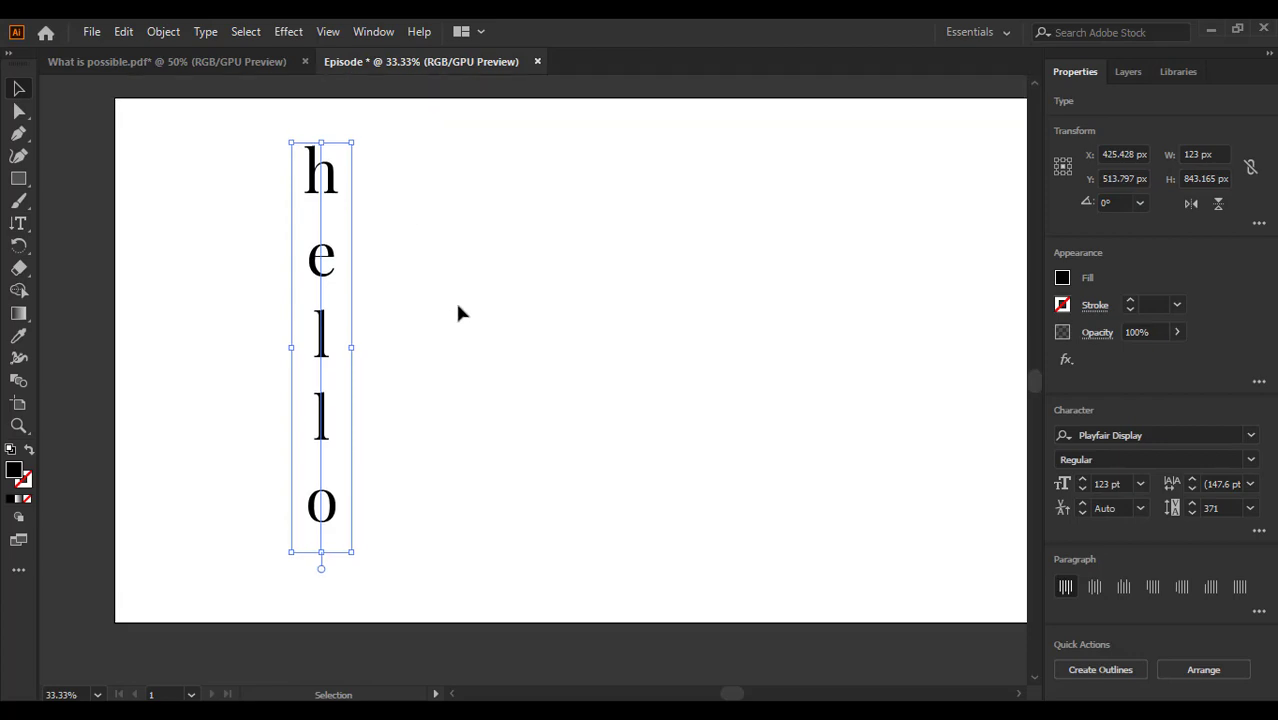
scroll(457, 313, "up", 2)
key("Delete")
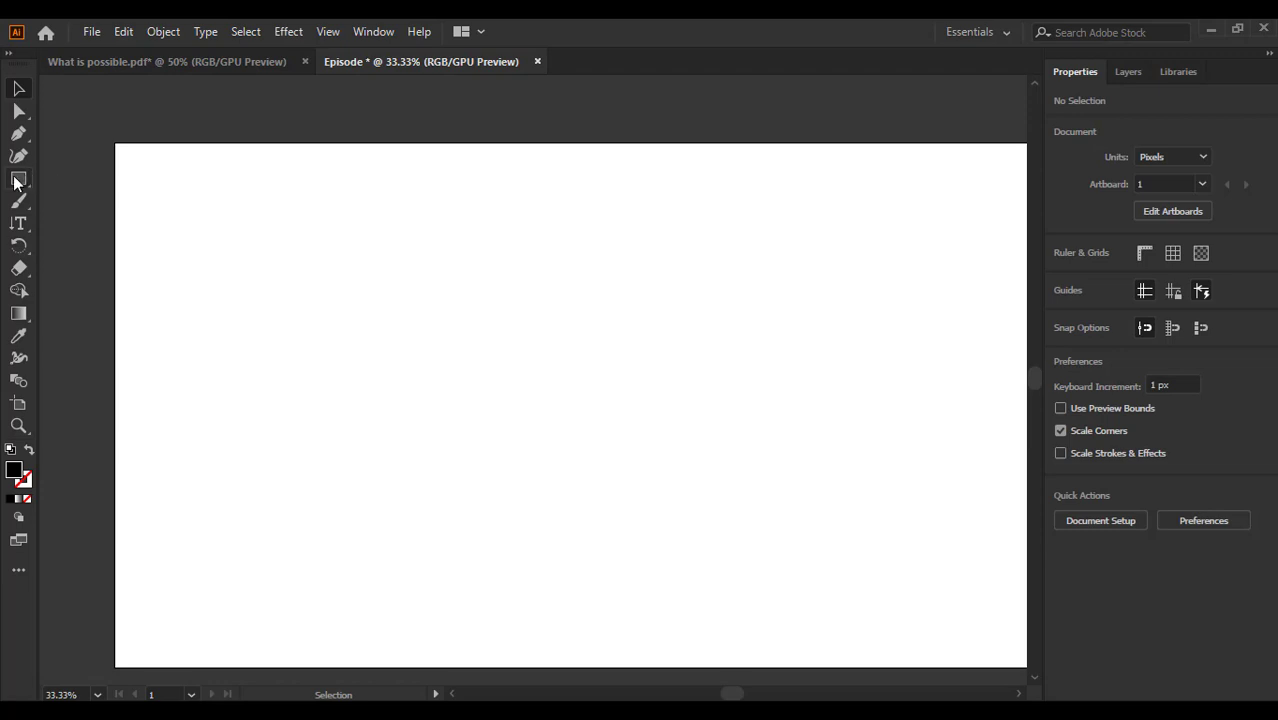
Draw a black circle about 422 px in diameter near the artboard's centre and shift it slightly up and left.
left_click_drag(15, 183, 80, 201)
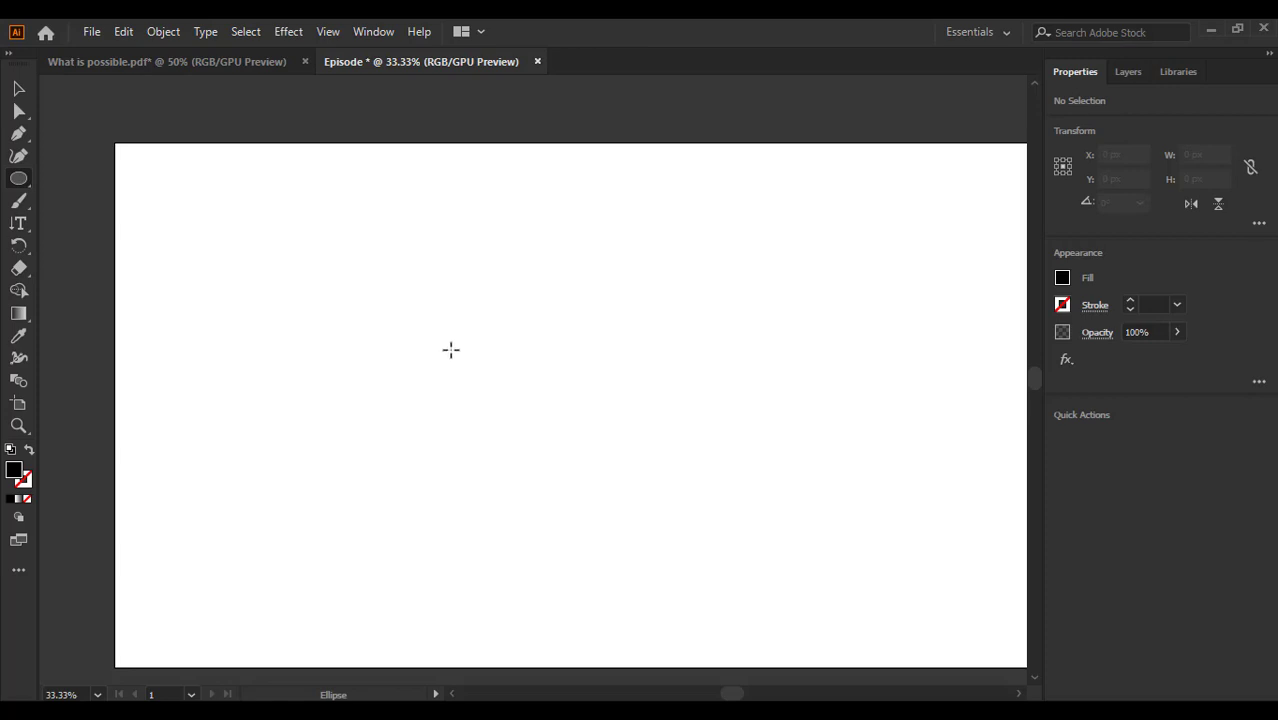
left_click_drag(420, 303, 624, 492)
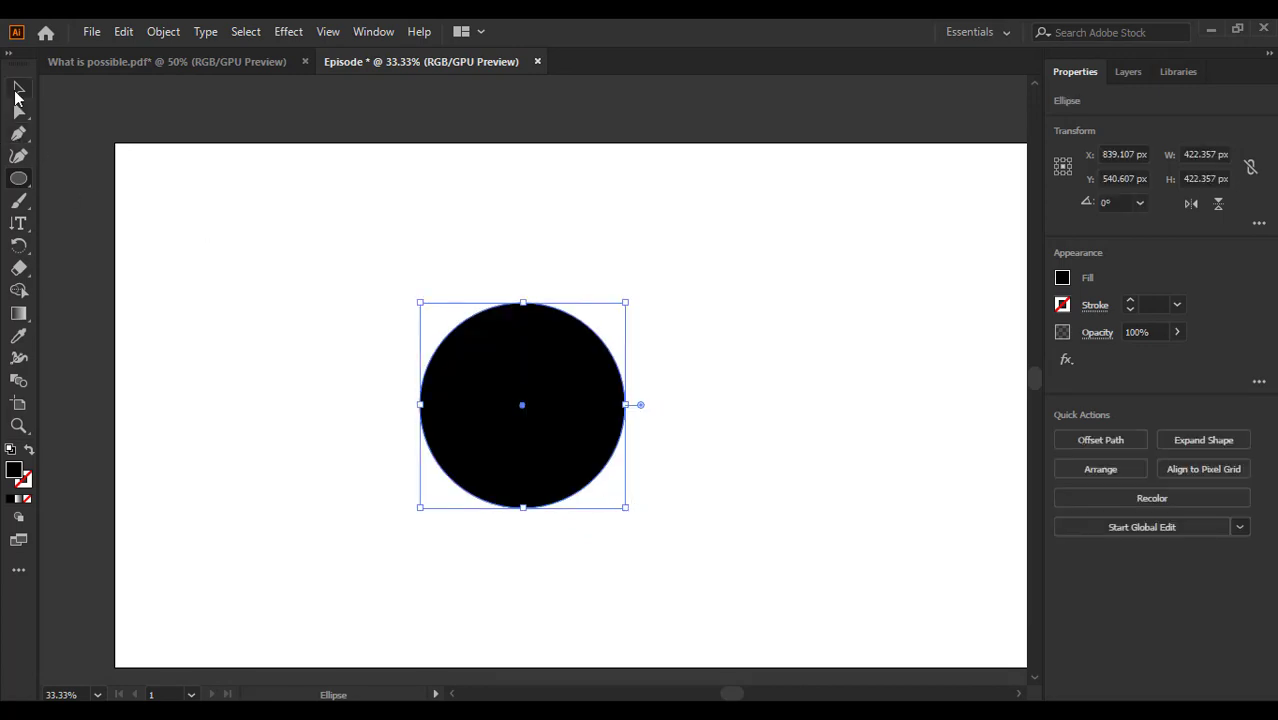
left_click(16, 94)
left_click(805, 330)
left_click_drag(547, 421, 503, 394)
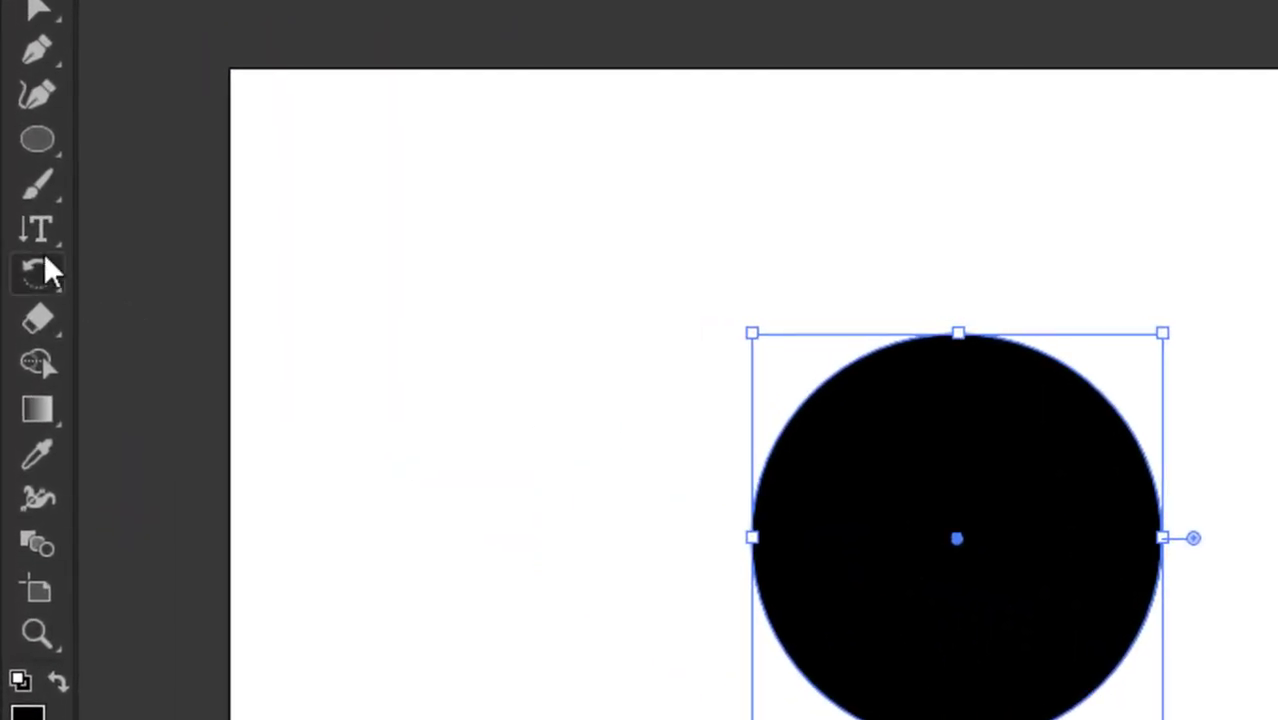
Turn the circle's outline into a text path with the Type on a Path tool, starting on its left side.
left_click(40, 227)
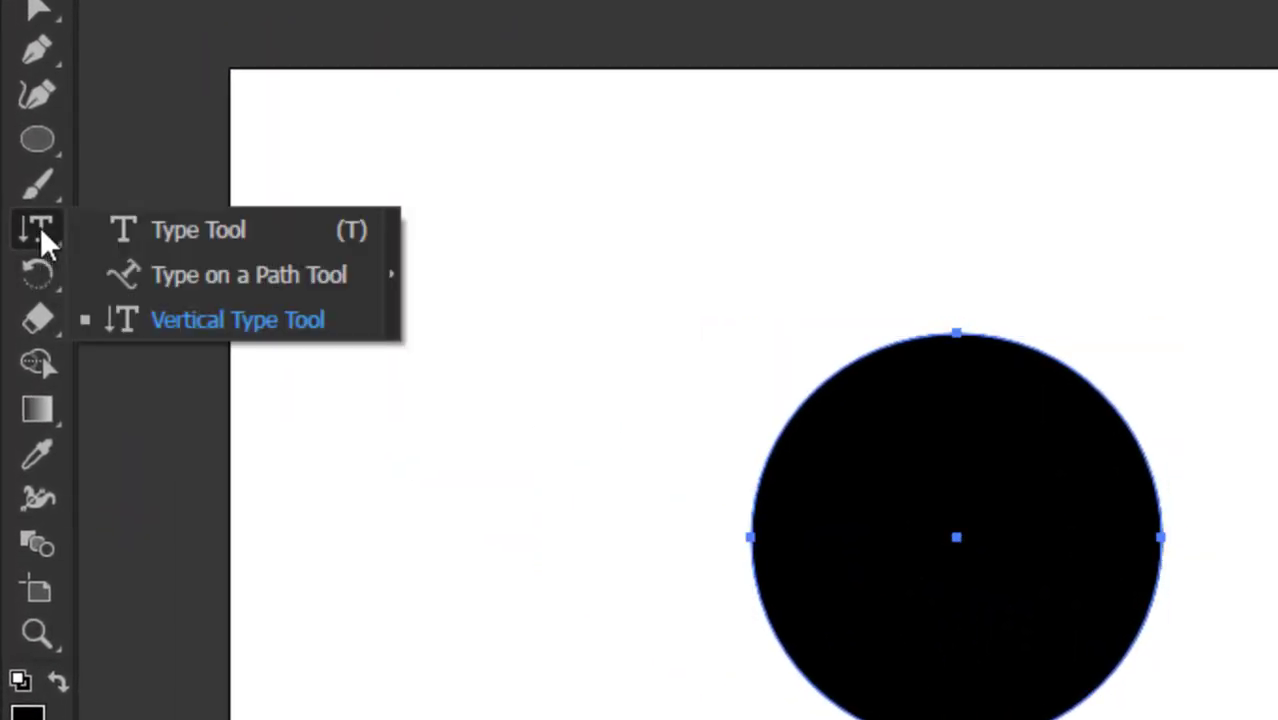
left_click(205, 272)
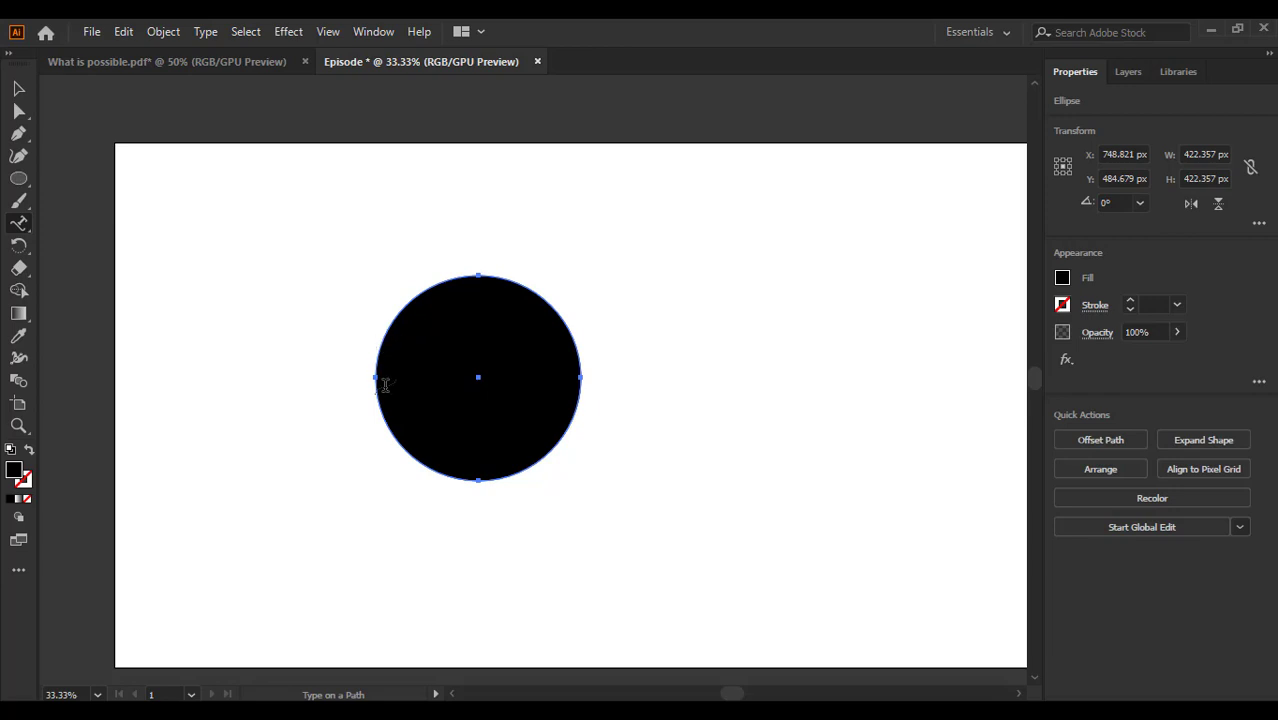
scroll(410, 345, "up", 2)
scroll(405, 348, "up", 1)
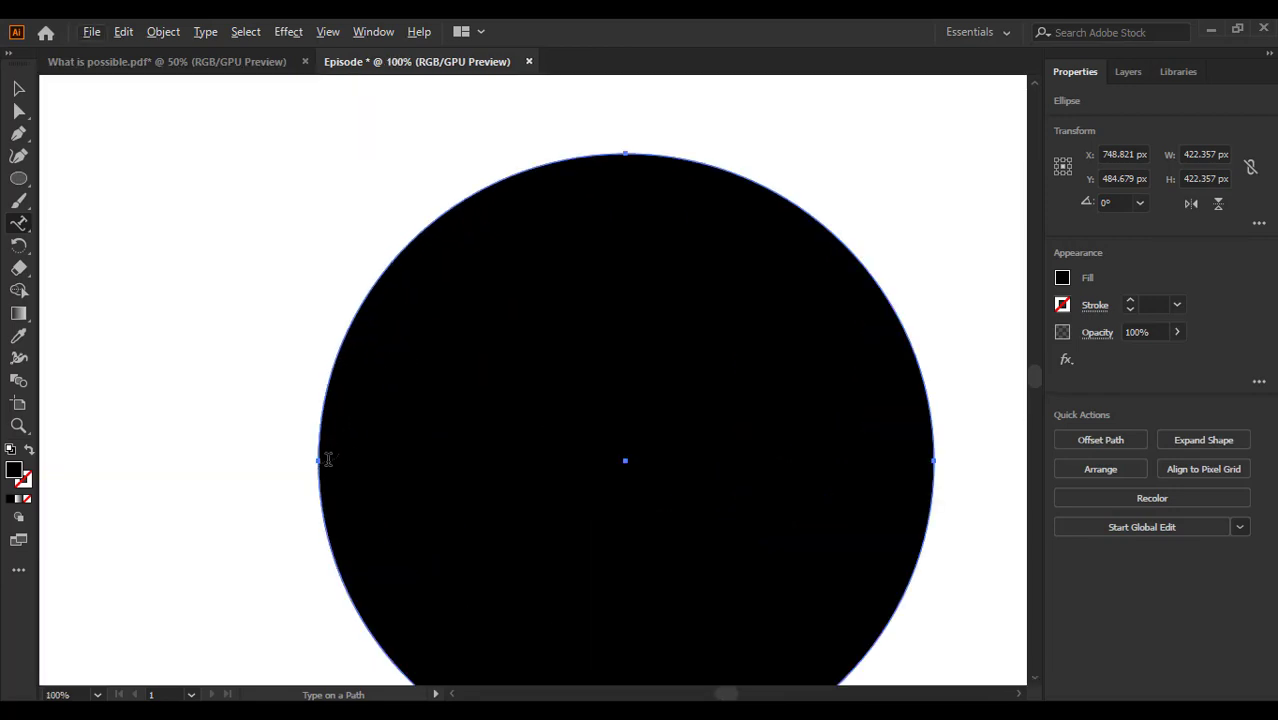
left_click(328, 380)
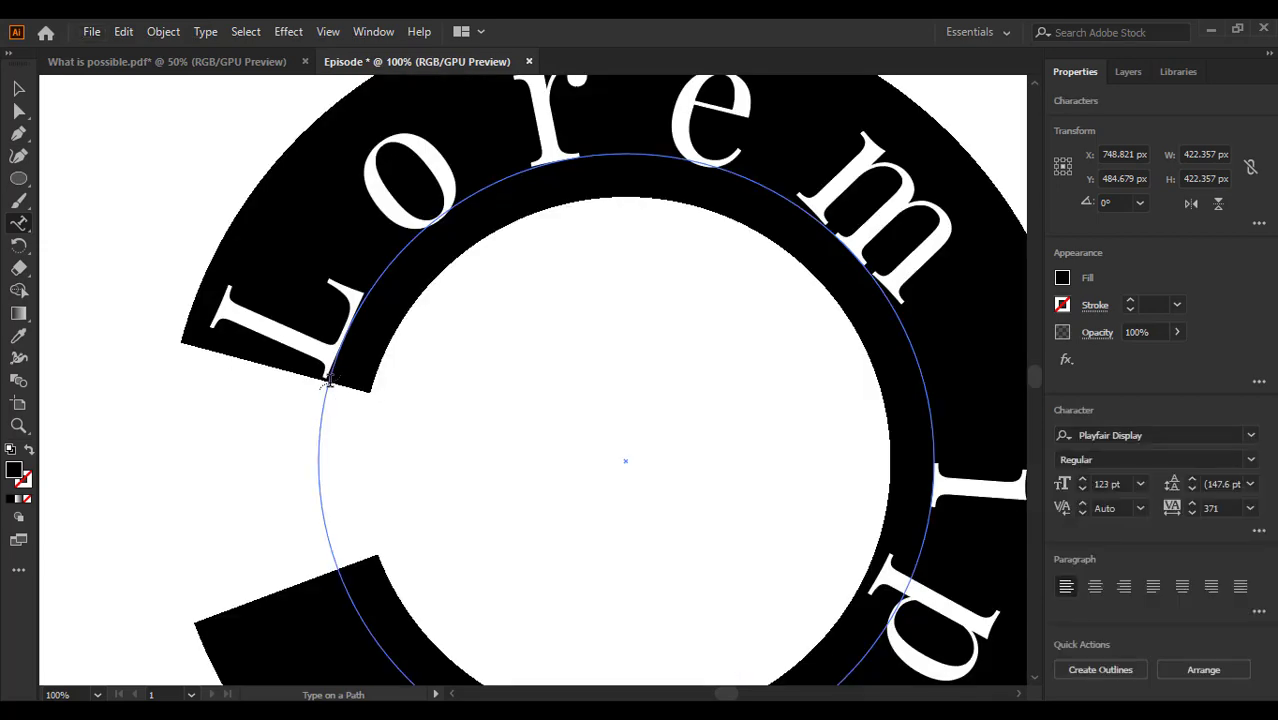
scroll(494, 371, "down", 3)
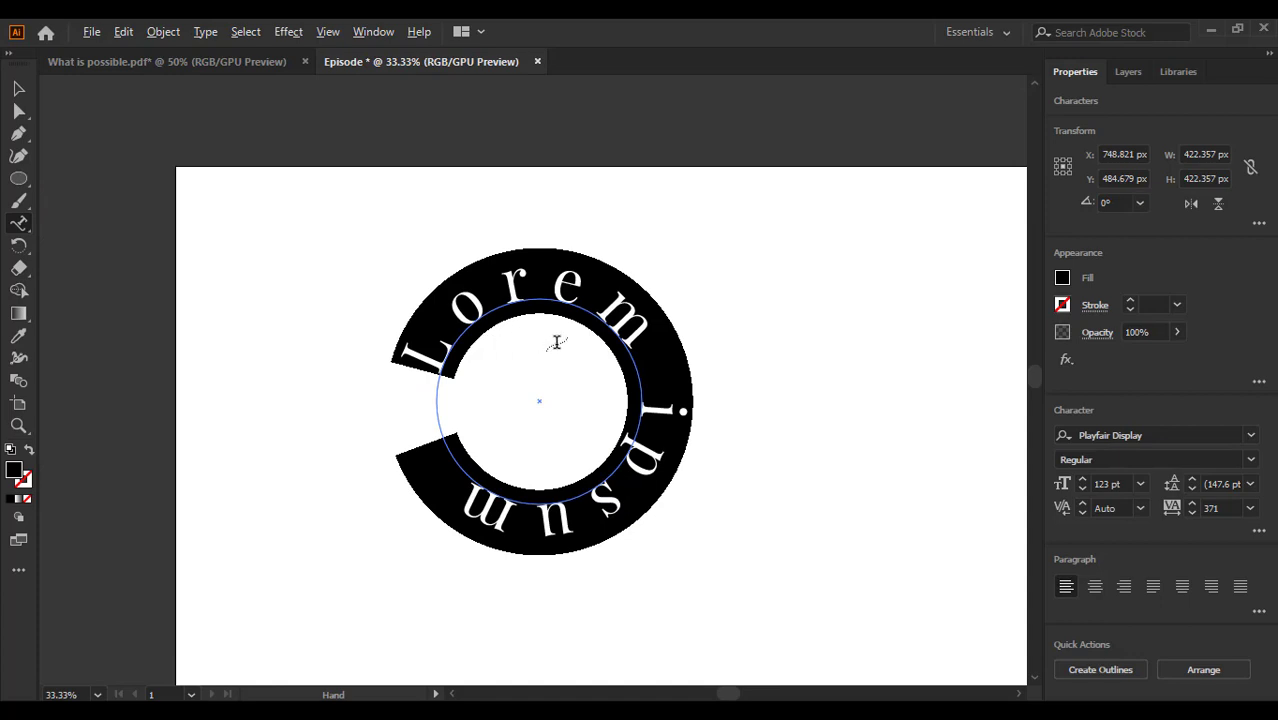
scroll(557, 343, "down", 2)
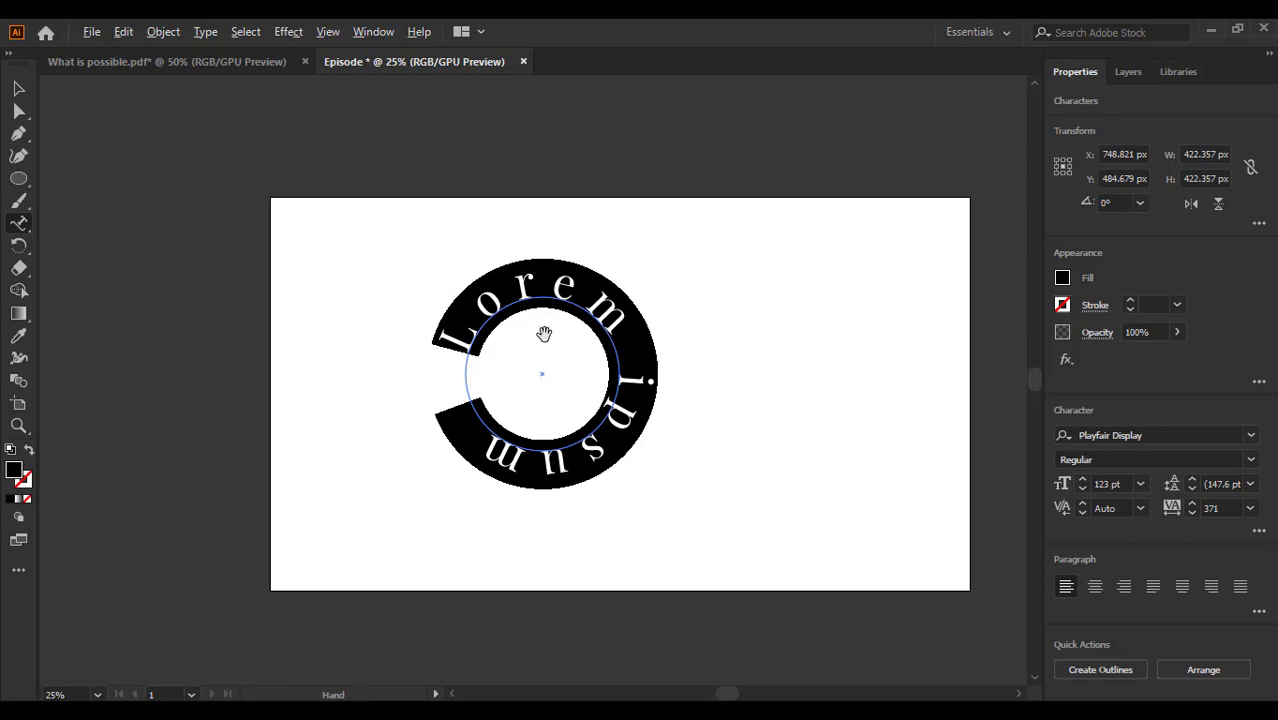
scroll(542, 334, "up", 2)
scroll(544, 333, "down", 2)
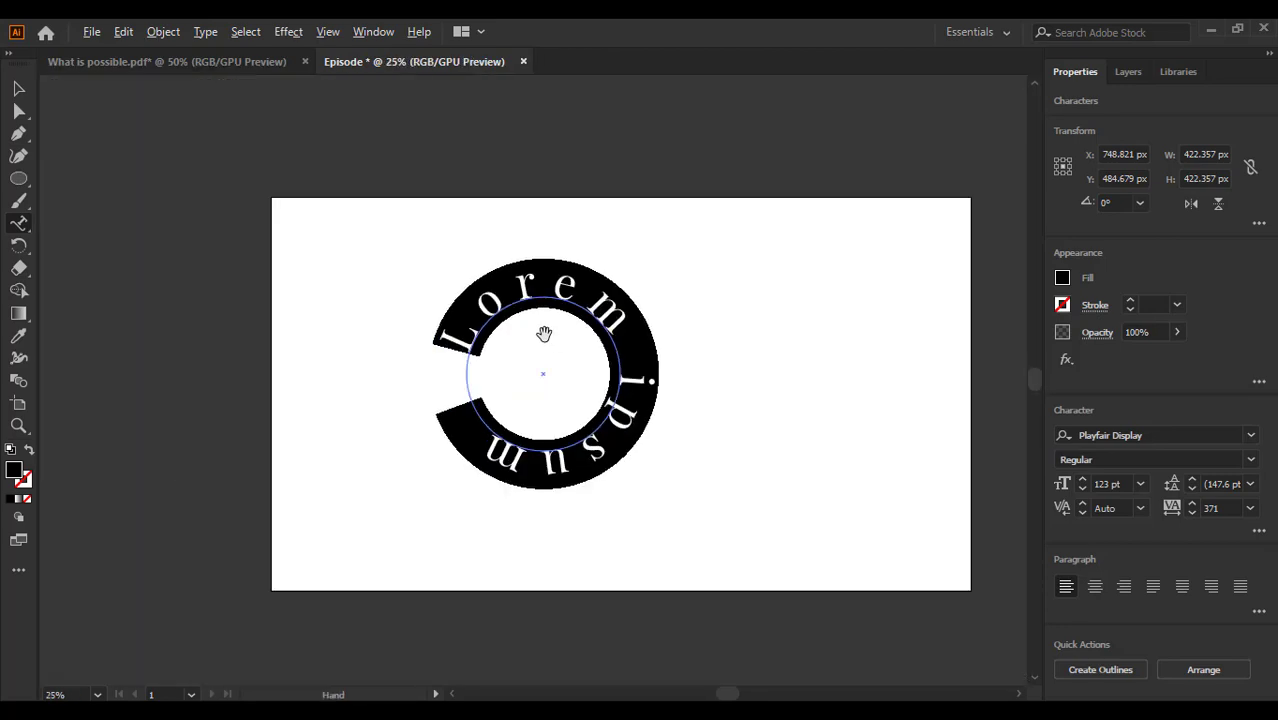
scroll(544, 334, "up", 2)
scroll(540, 350, "down", 2)
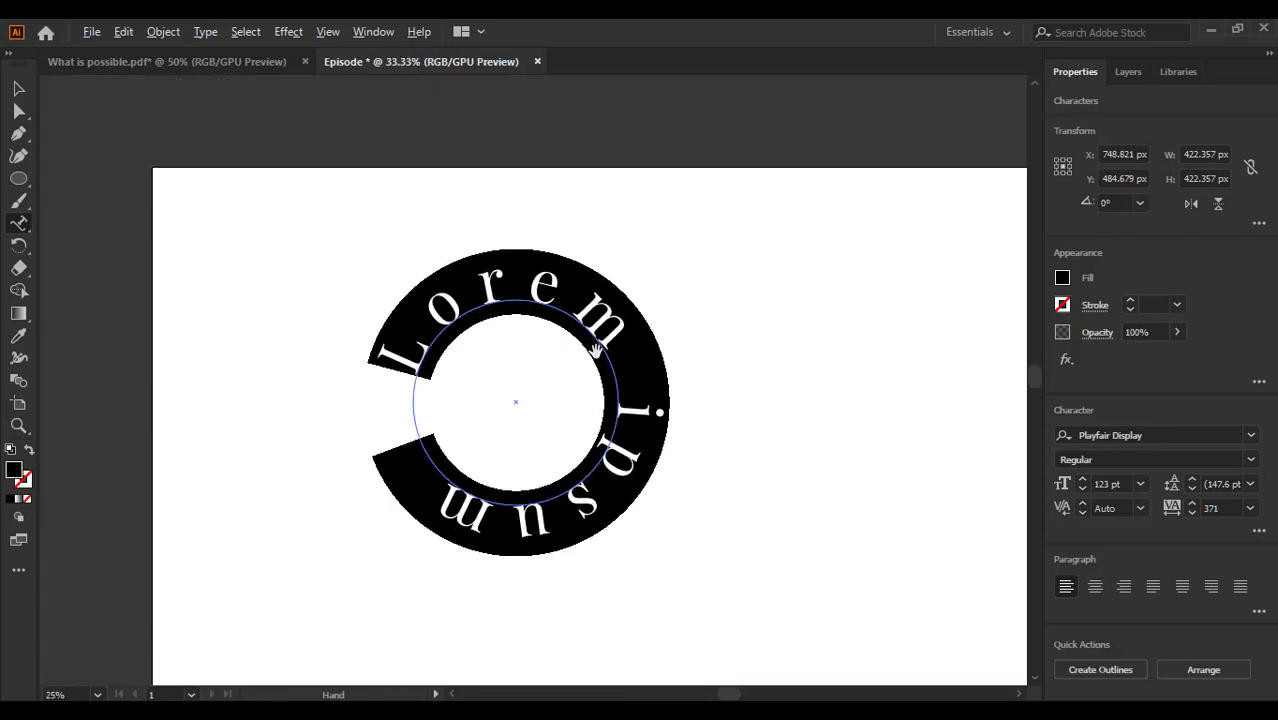
scroll(585, 300, "up", 2)
scroll(585, 300, "down", 2)
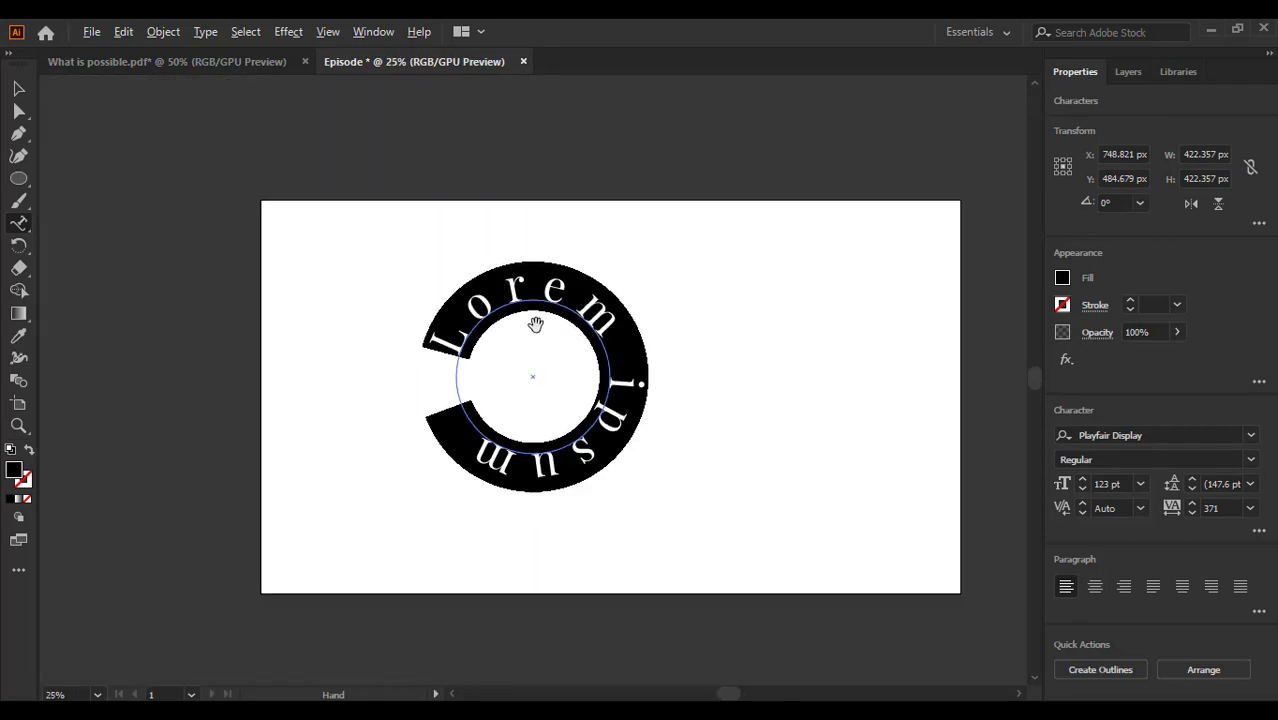
scroll(535, 324, "up", 1)
scroll(534, 324, "up", 1)
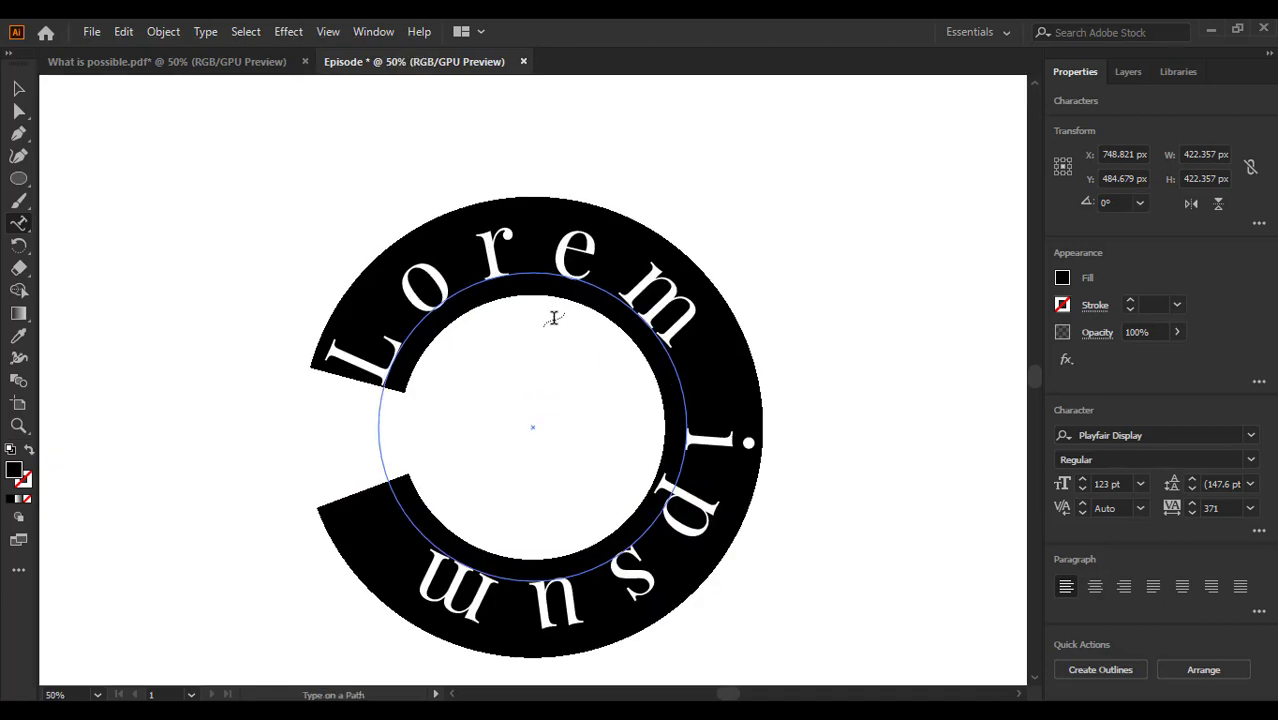
scroll(553, 318, "down", 2)
scroll(556, 322, "down", 1)
scroll(555, 328, "up", 1)
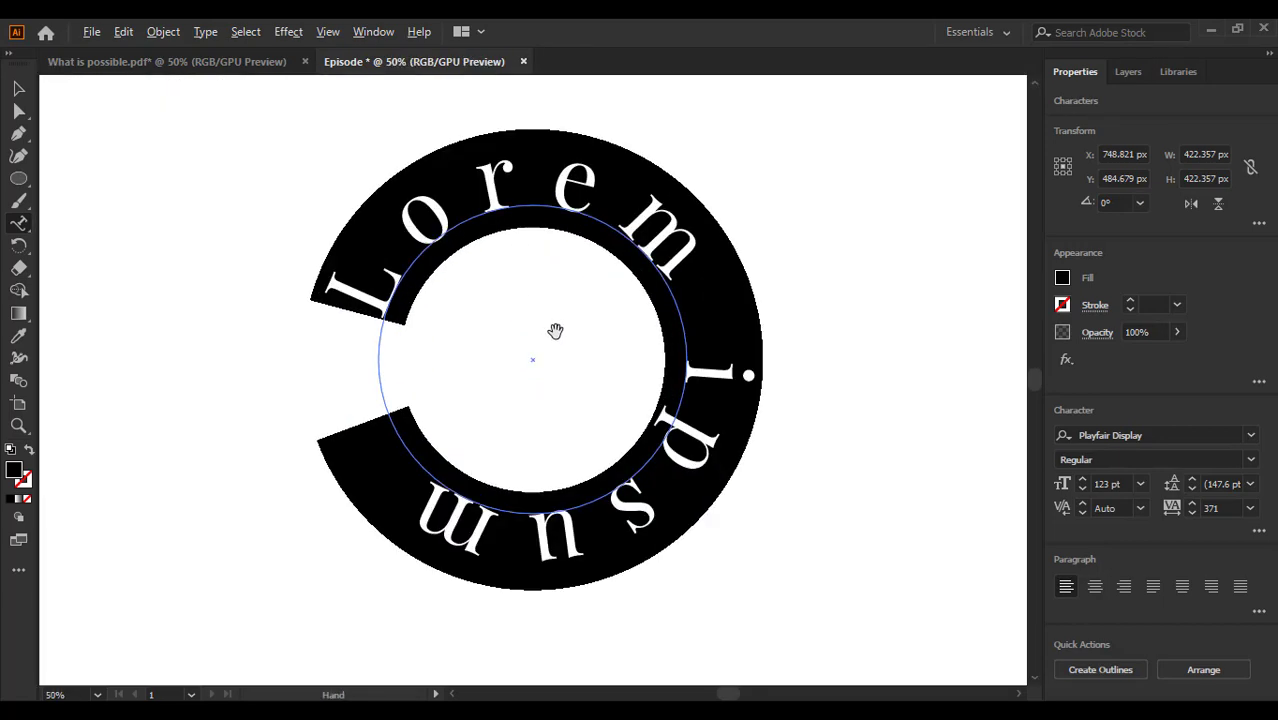
Replace the placeholder text running around the circle with "hello".
left_click(24, 89)
scroll(683, 371, "up", 2)
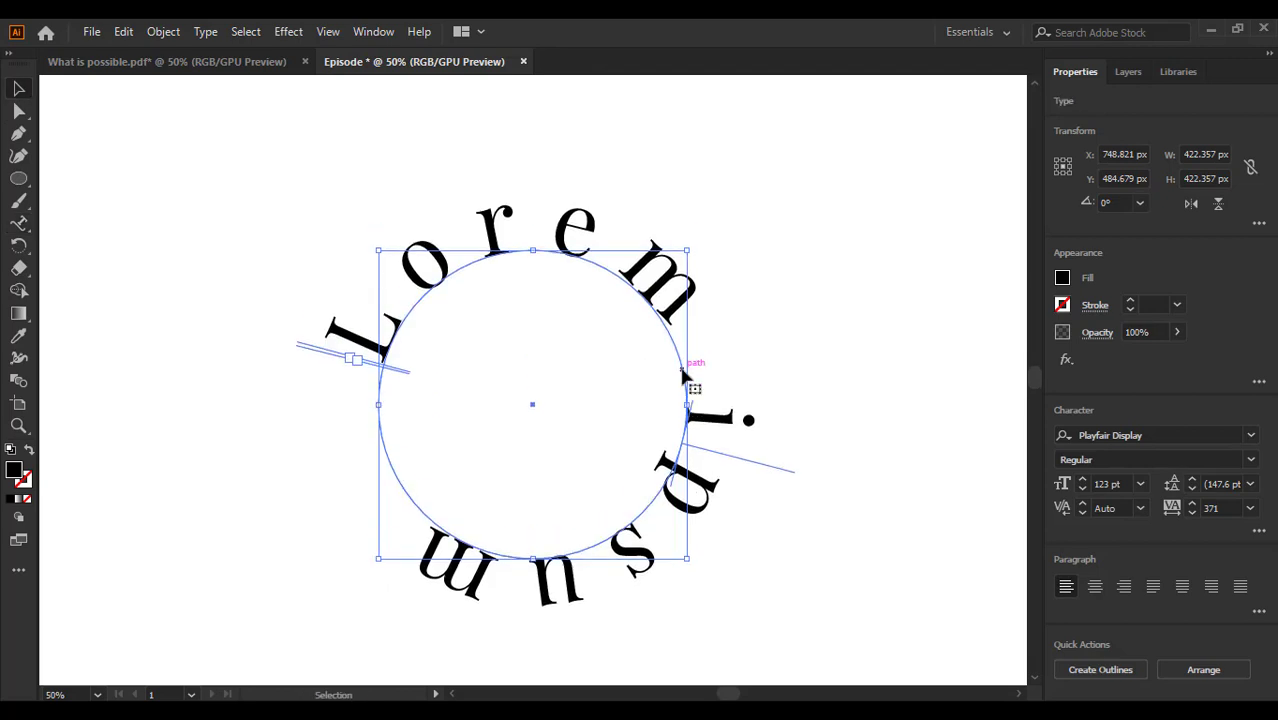
left_click(805, 268)
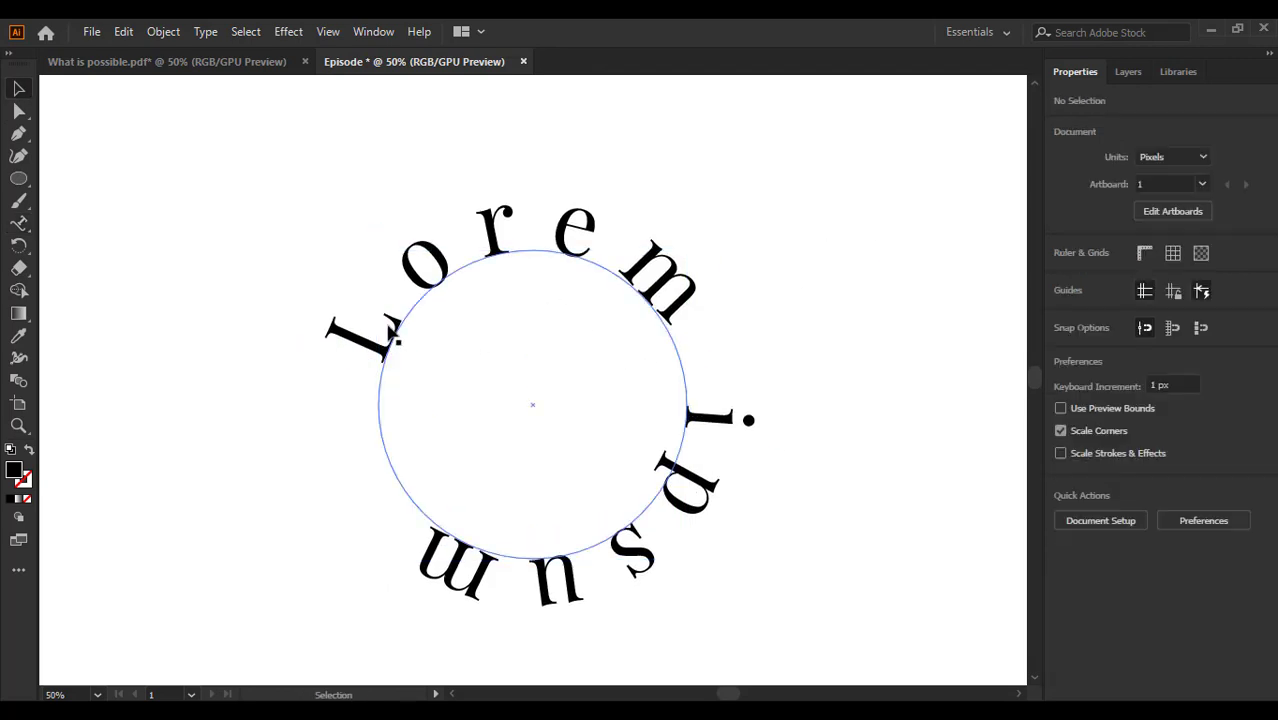
double_click(390, 333)
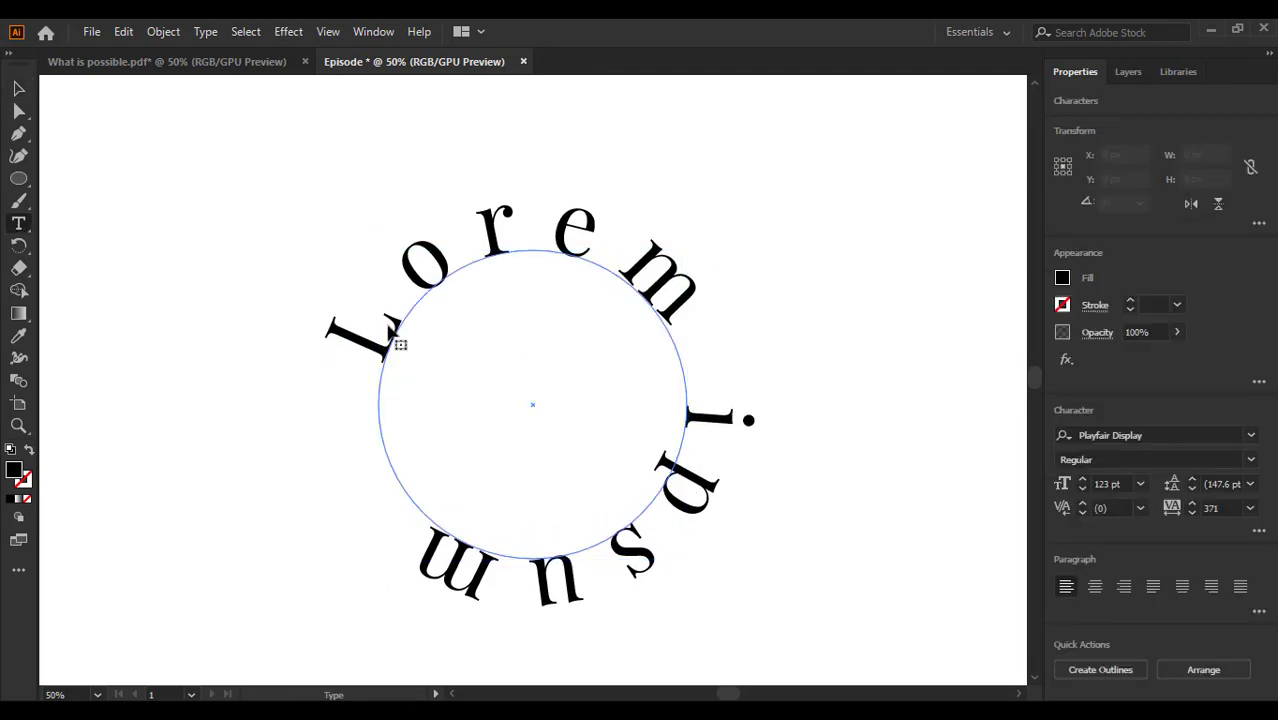
key("ctrl+a")
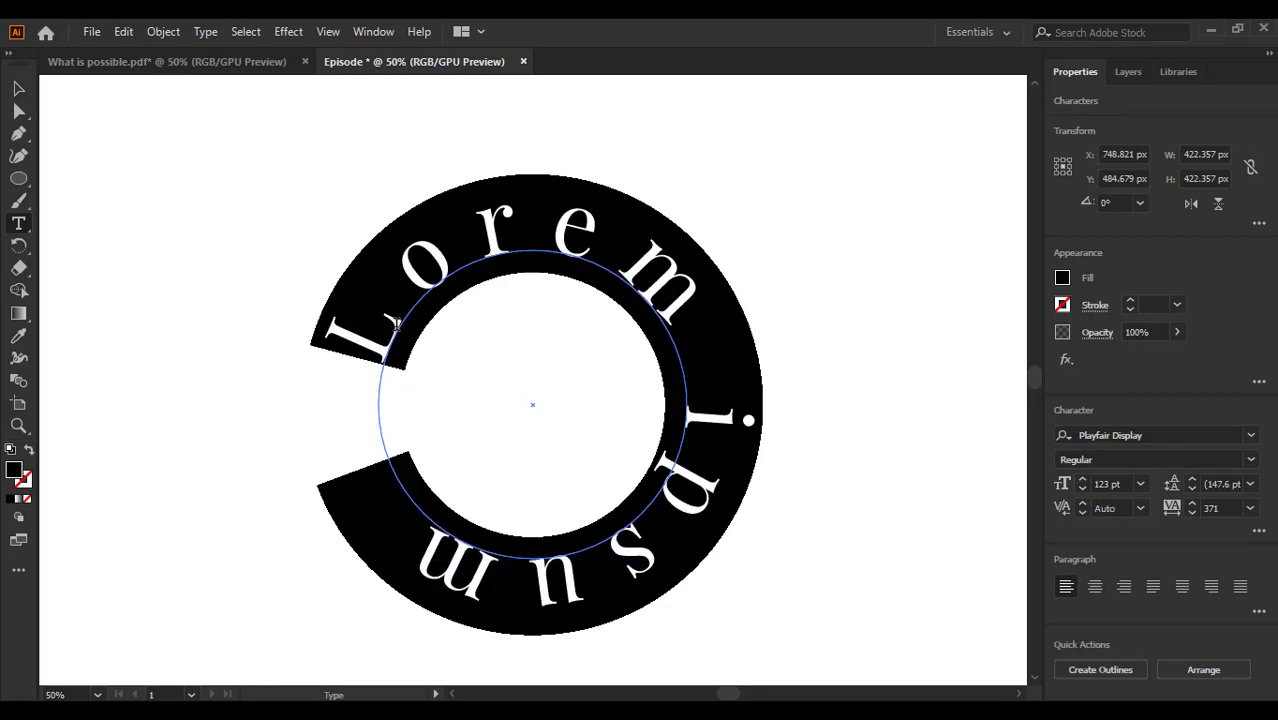
type("hello")
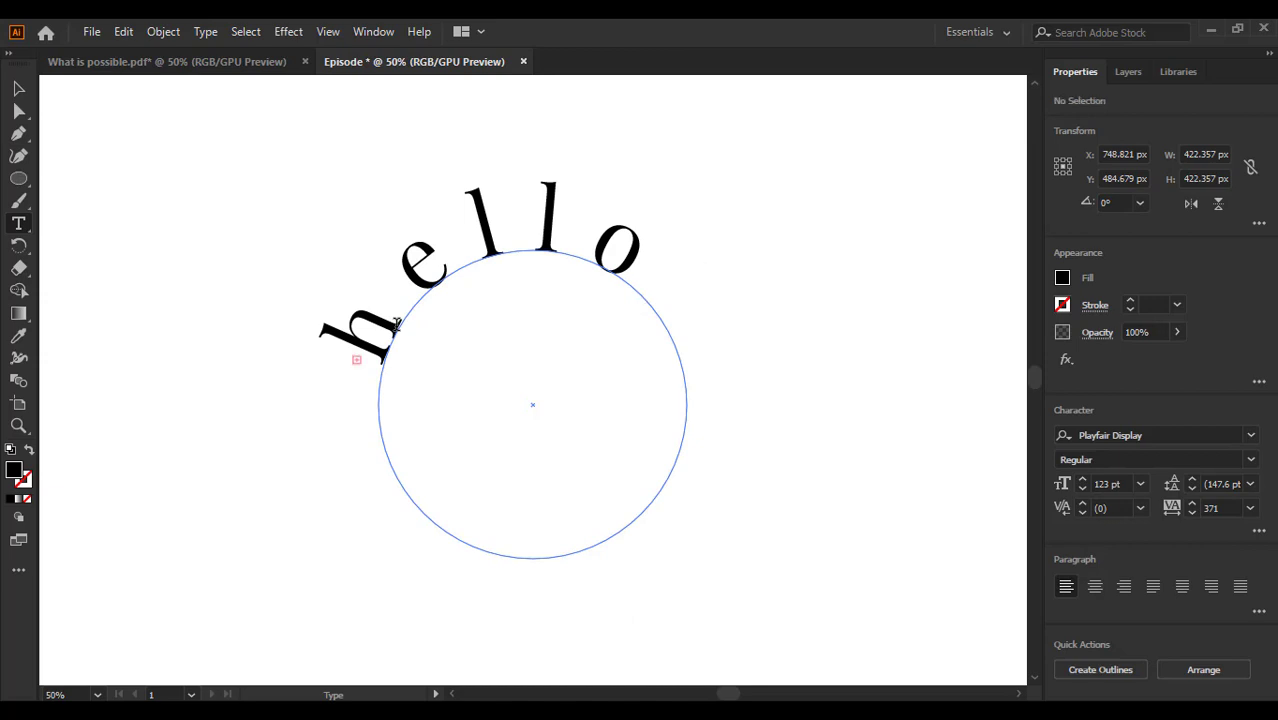
Set the size of the "hello" text on the circle to 87 pt and its tracking to 0.
key("ctrl+a")
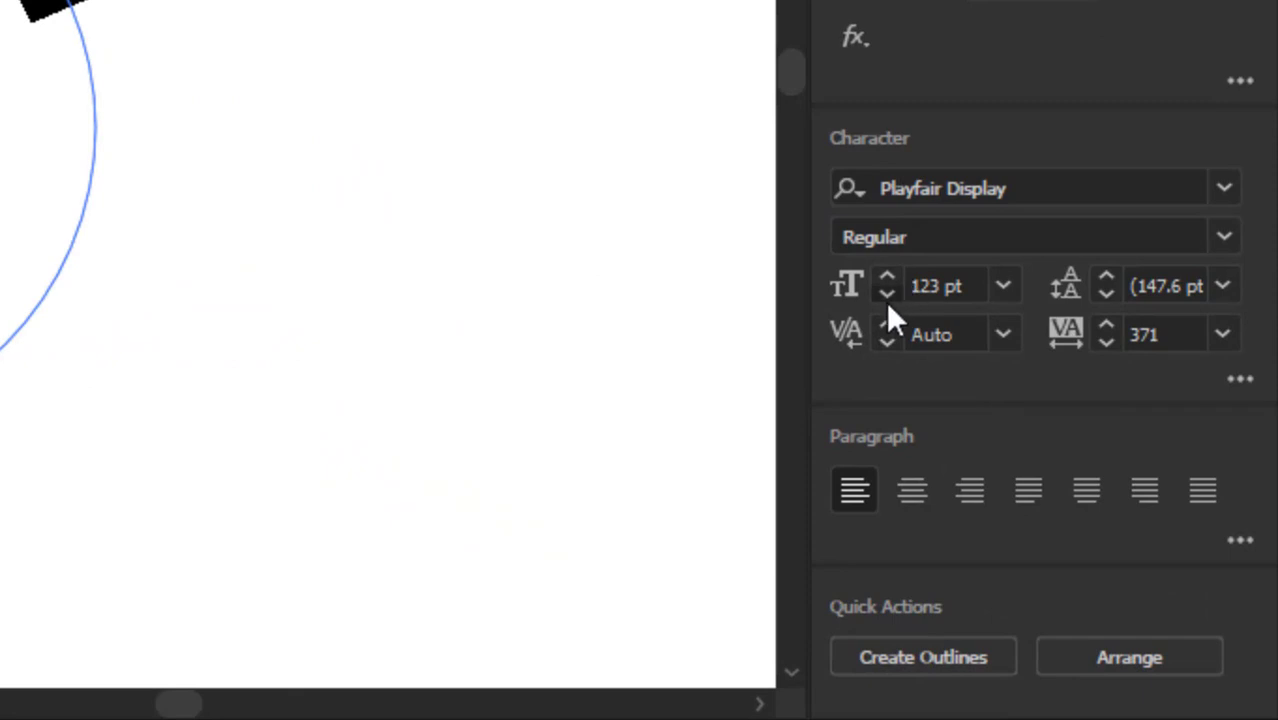
left_click(887, 300)
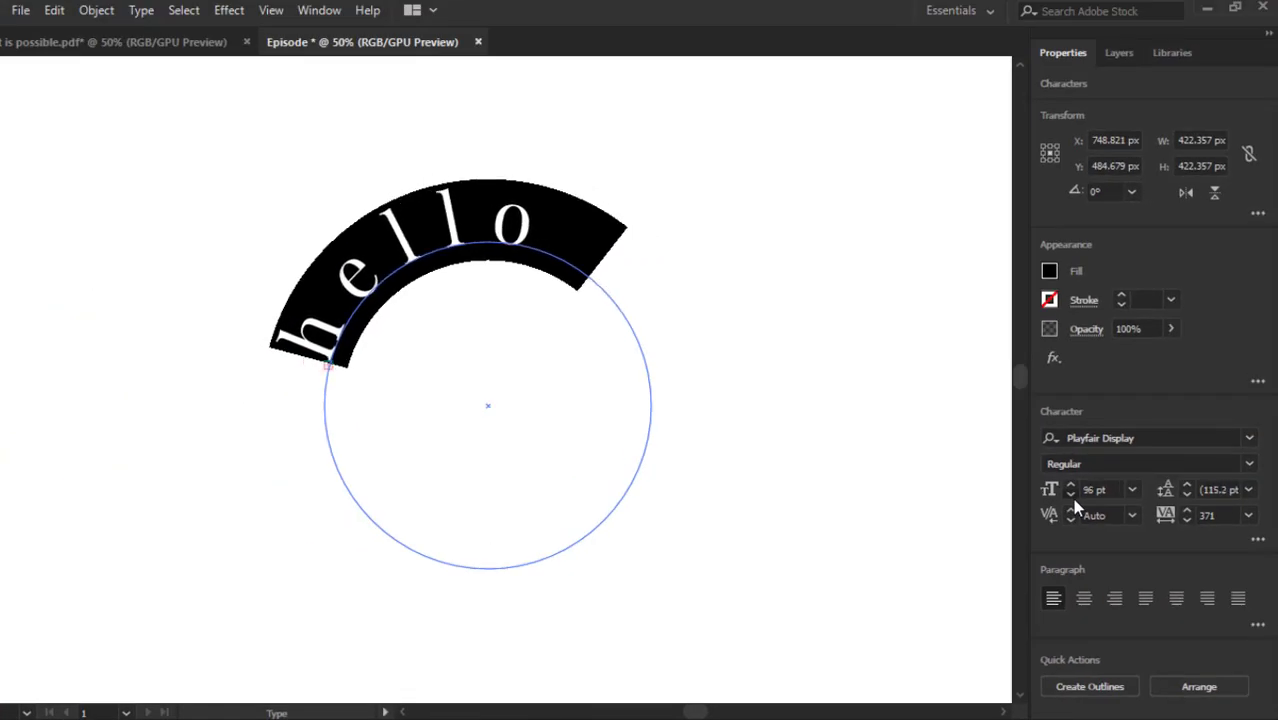
left_click(1071, 497)
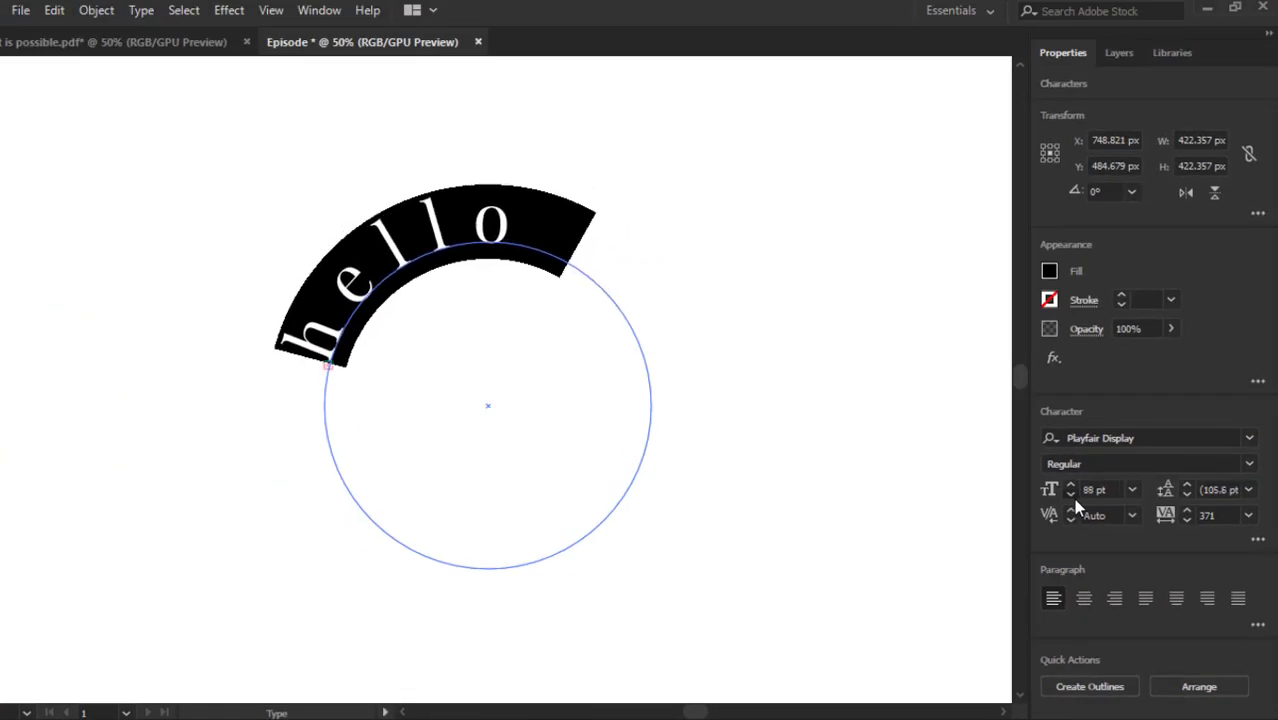
left_click(1187, 519)
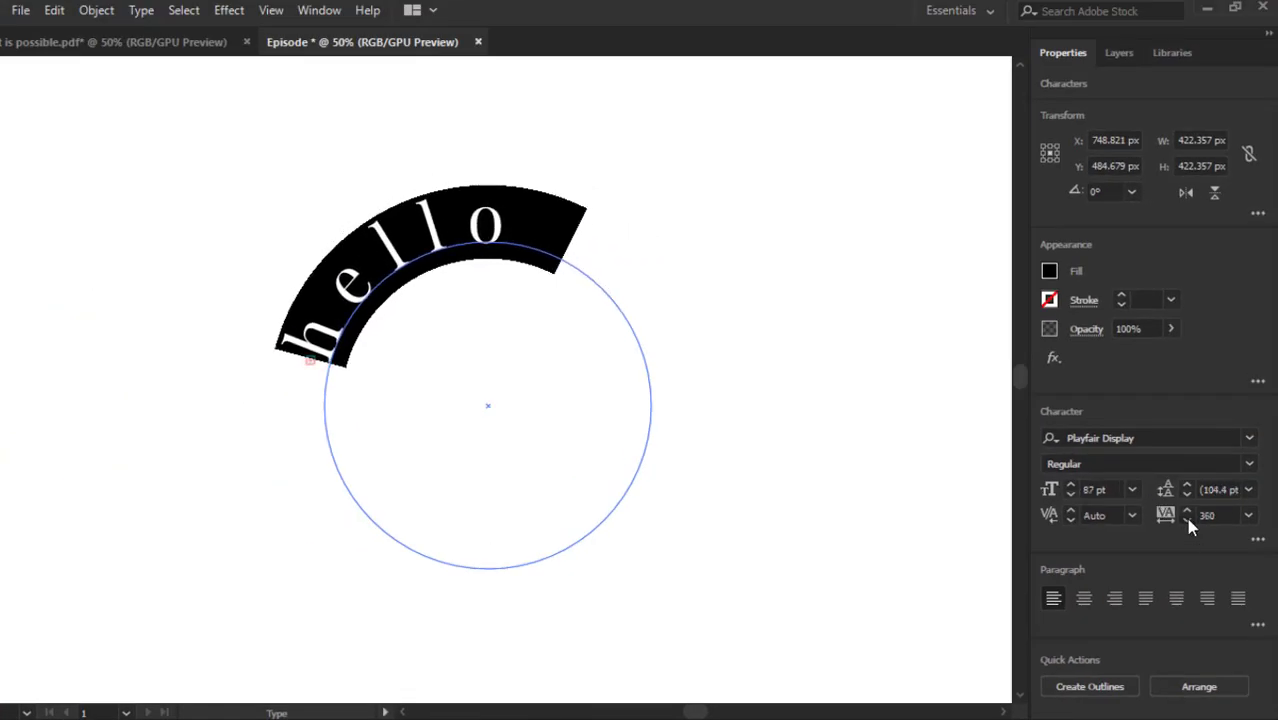
left_click(1187, 519)
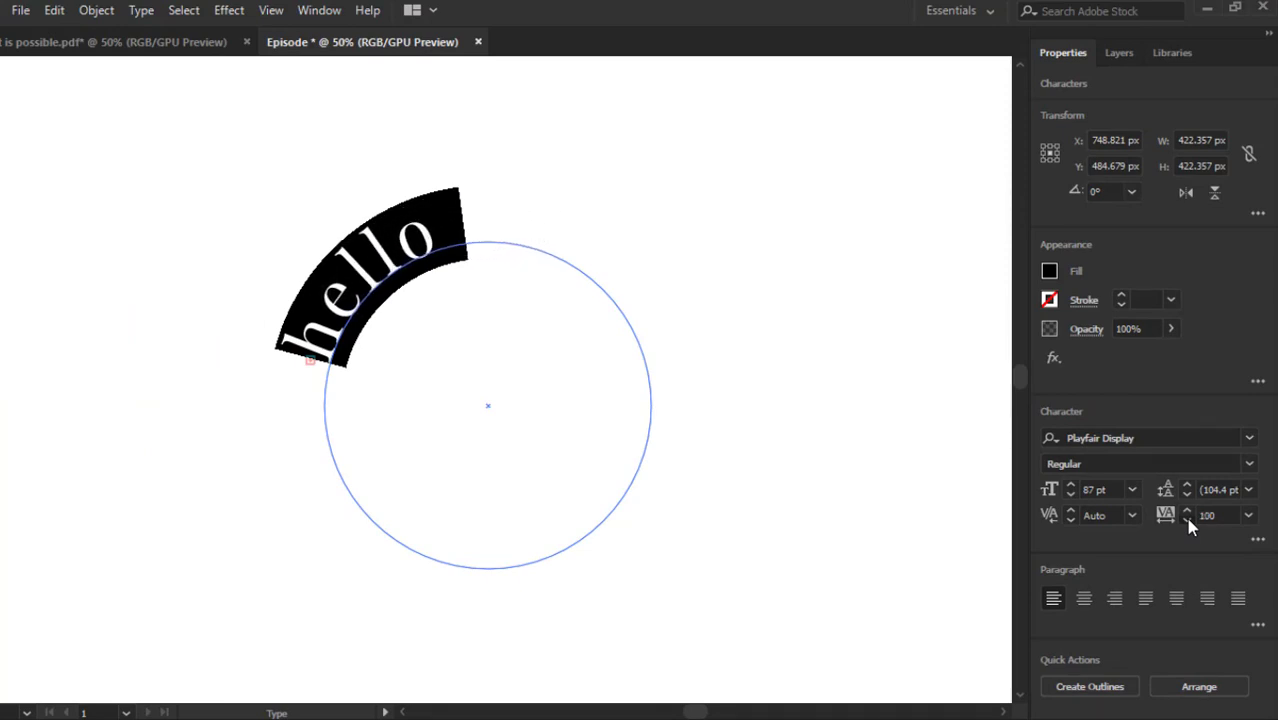
left_click(1248, 515)
left_click(1227, 350)
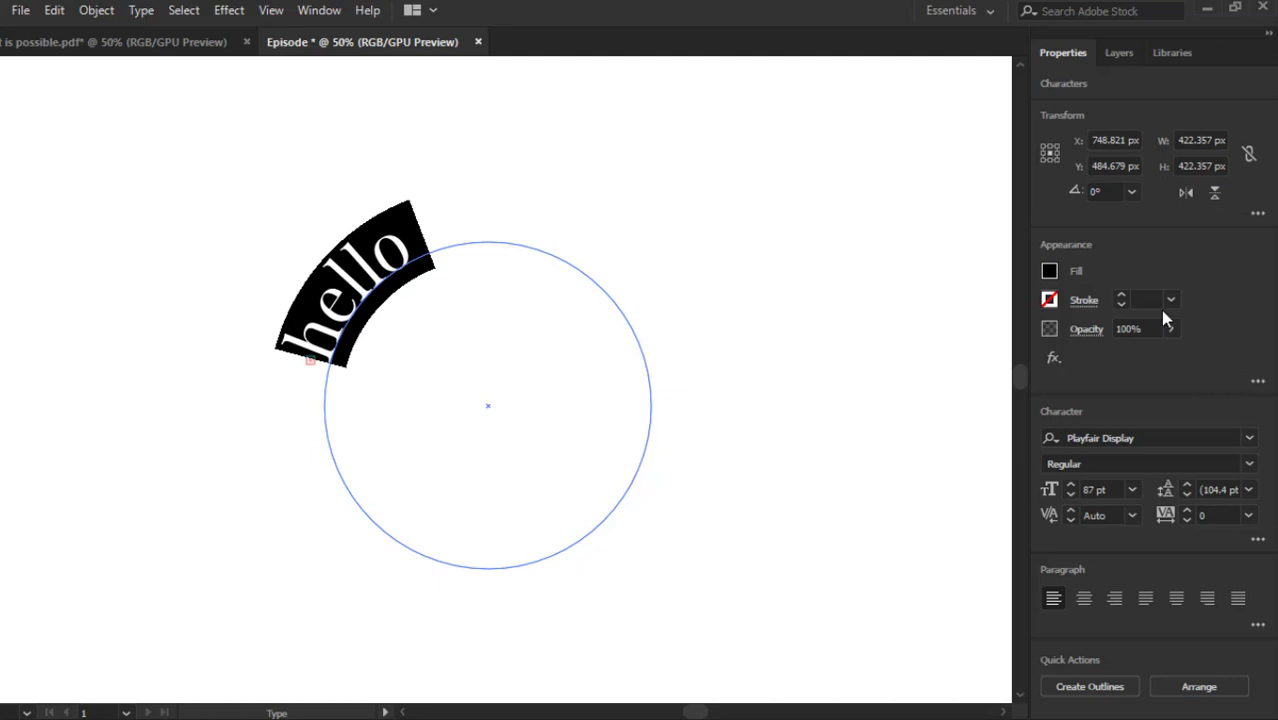
Extend the text on the circular path to read "hello Adobe beginners" and deselect it.
left_click(340, 258)
left_click(428, 291)
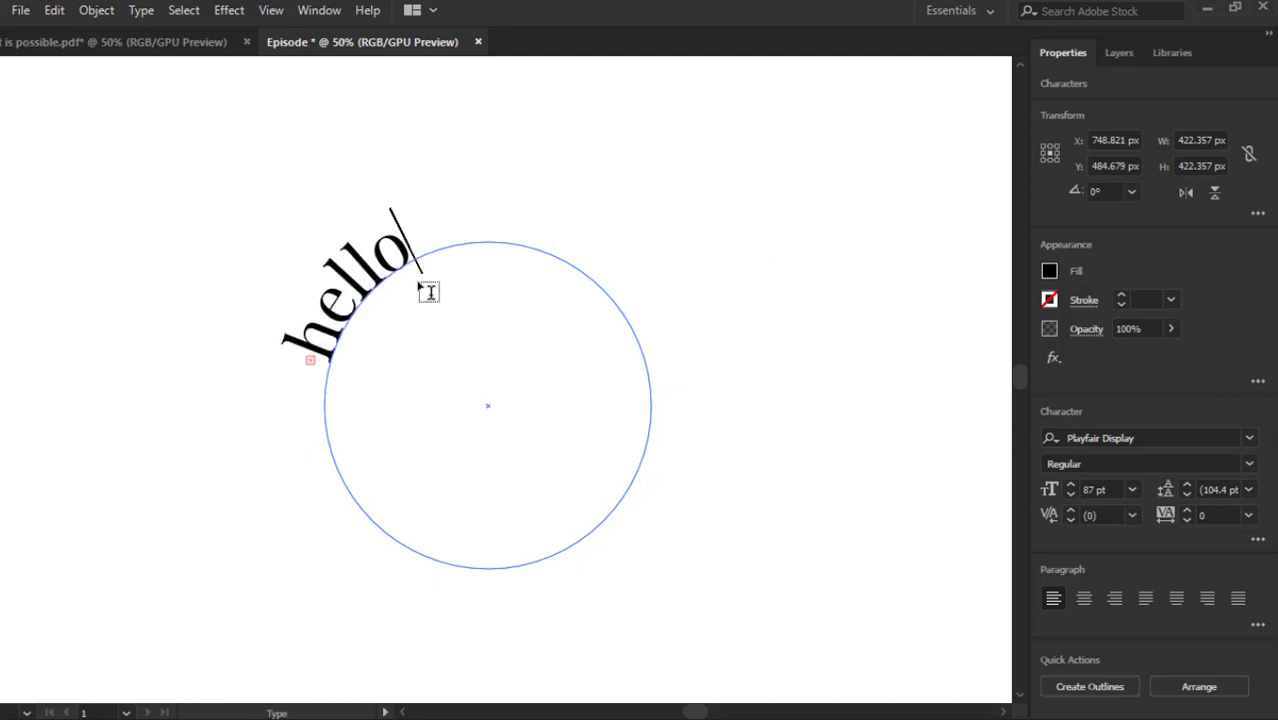
type("Ad")
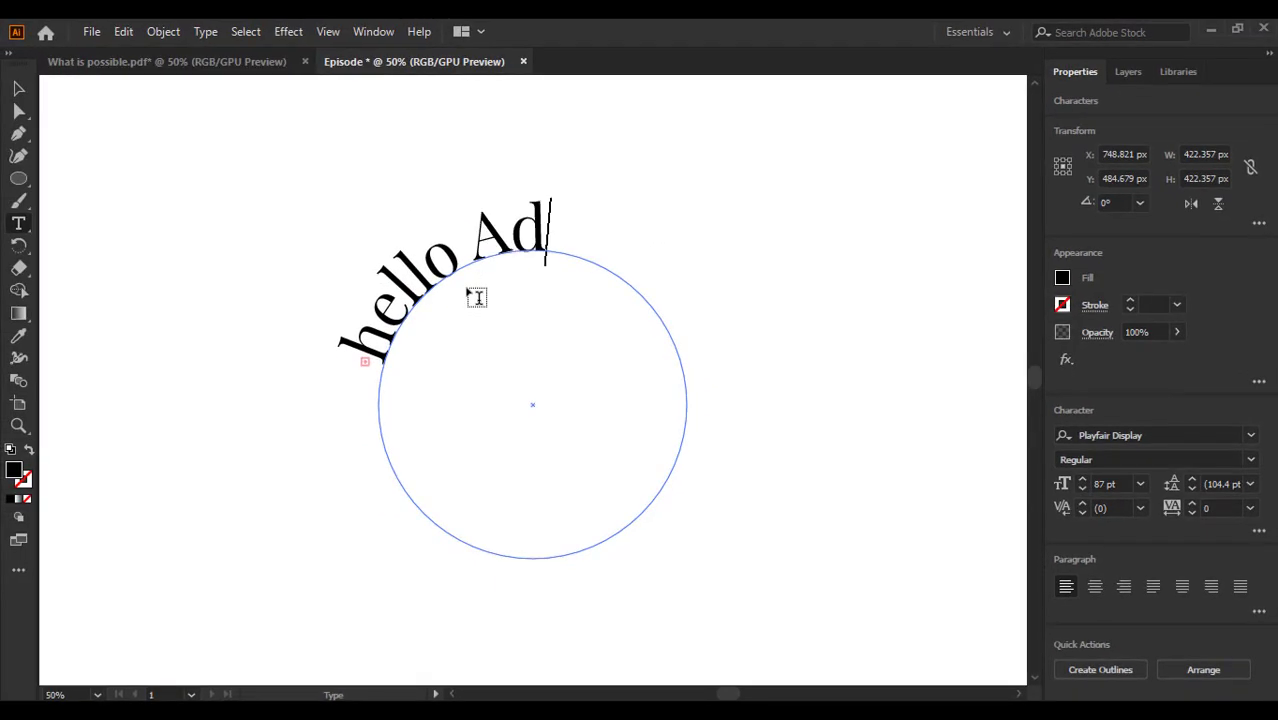
type("obe beginners")
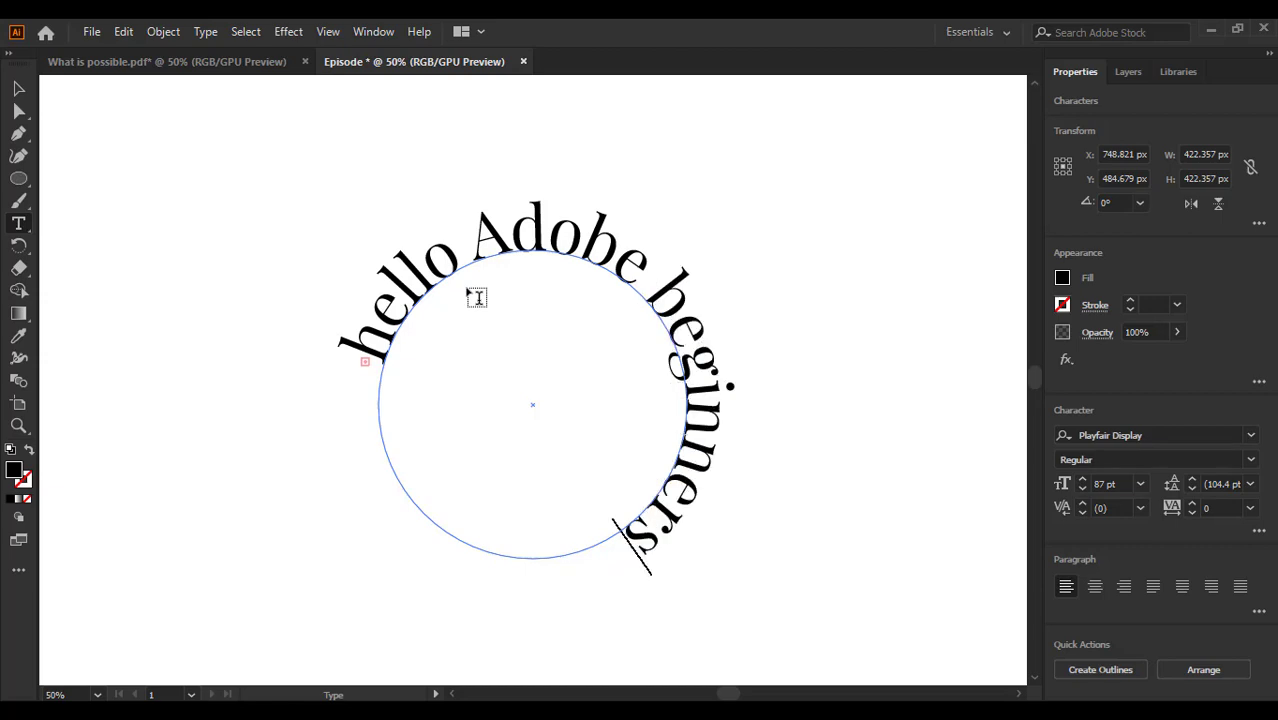
left_click(18, 88)
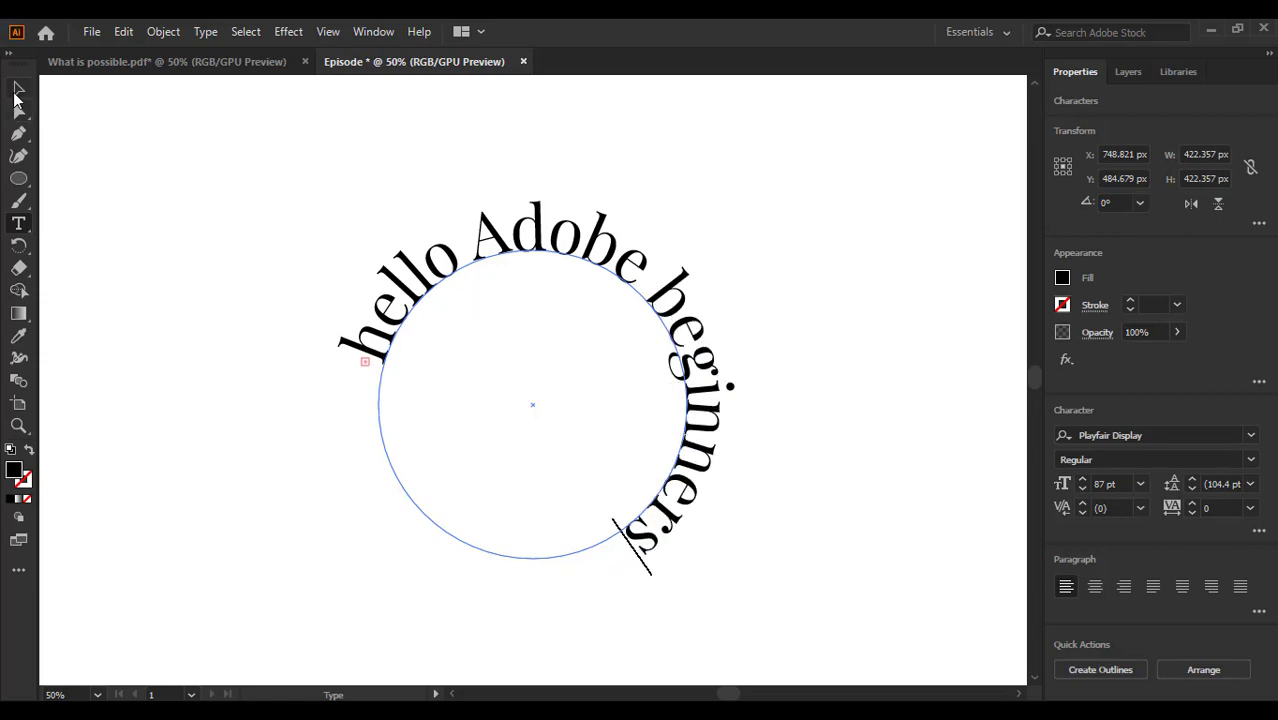
left_click(783, 403)
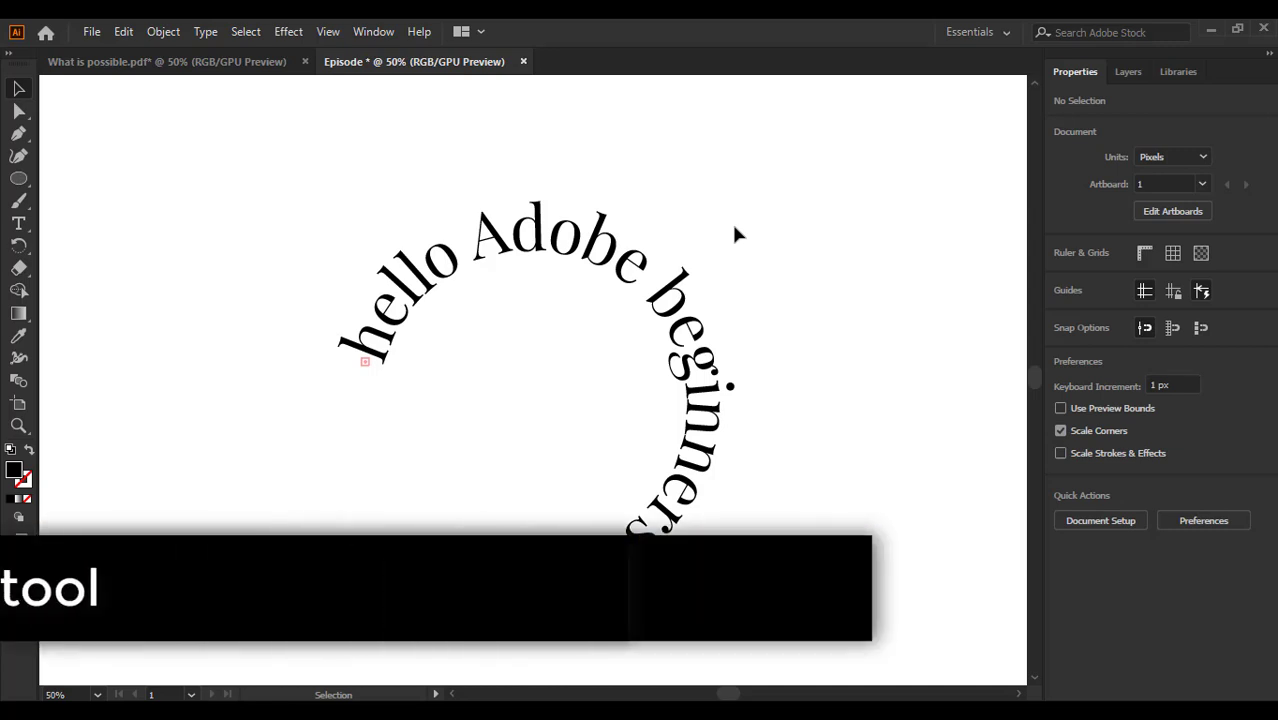
scroll(634, 245, "down", 2)
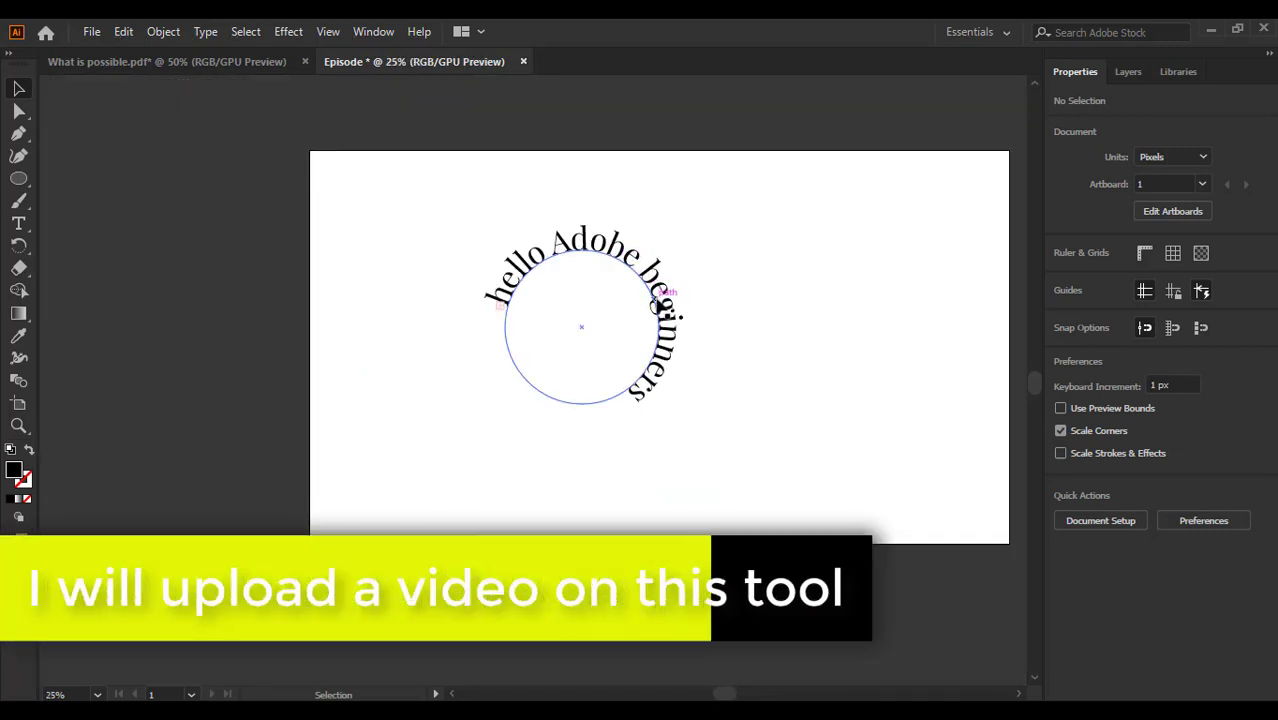
scroll(671, 274, "up", 2)
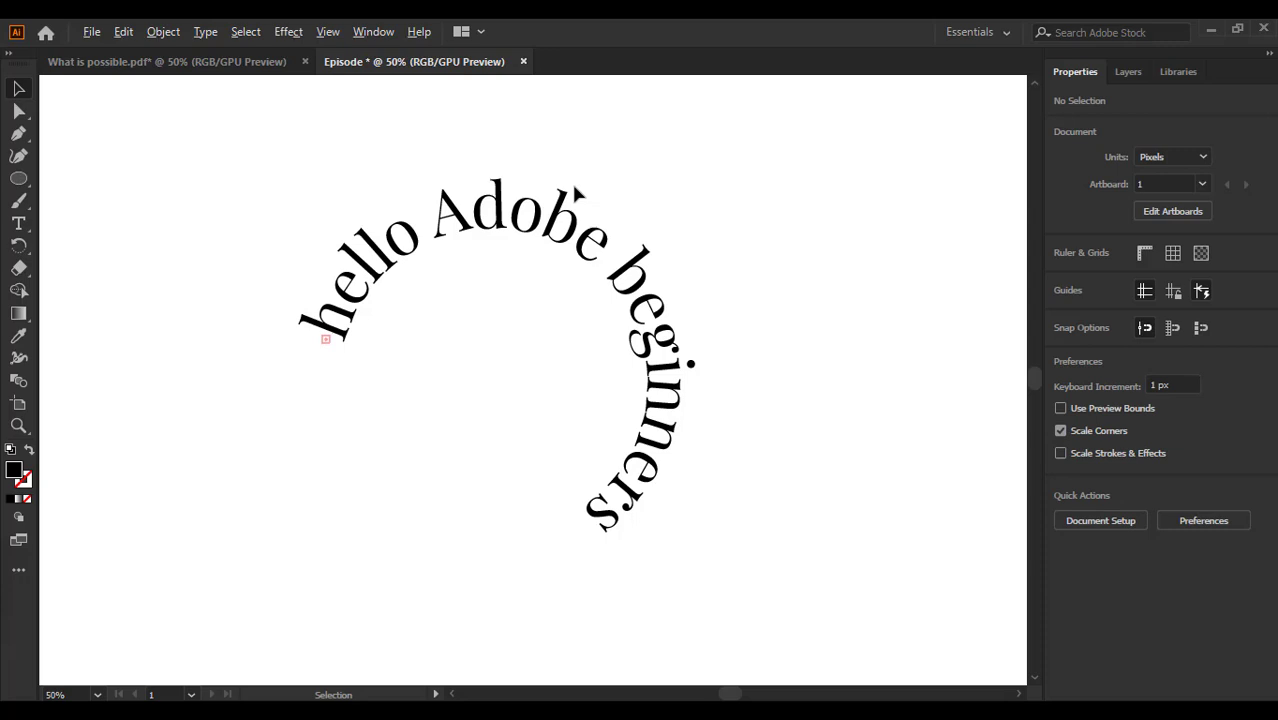
scroll(577, 193, "down", 1)
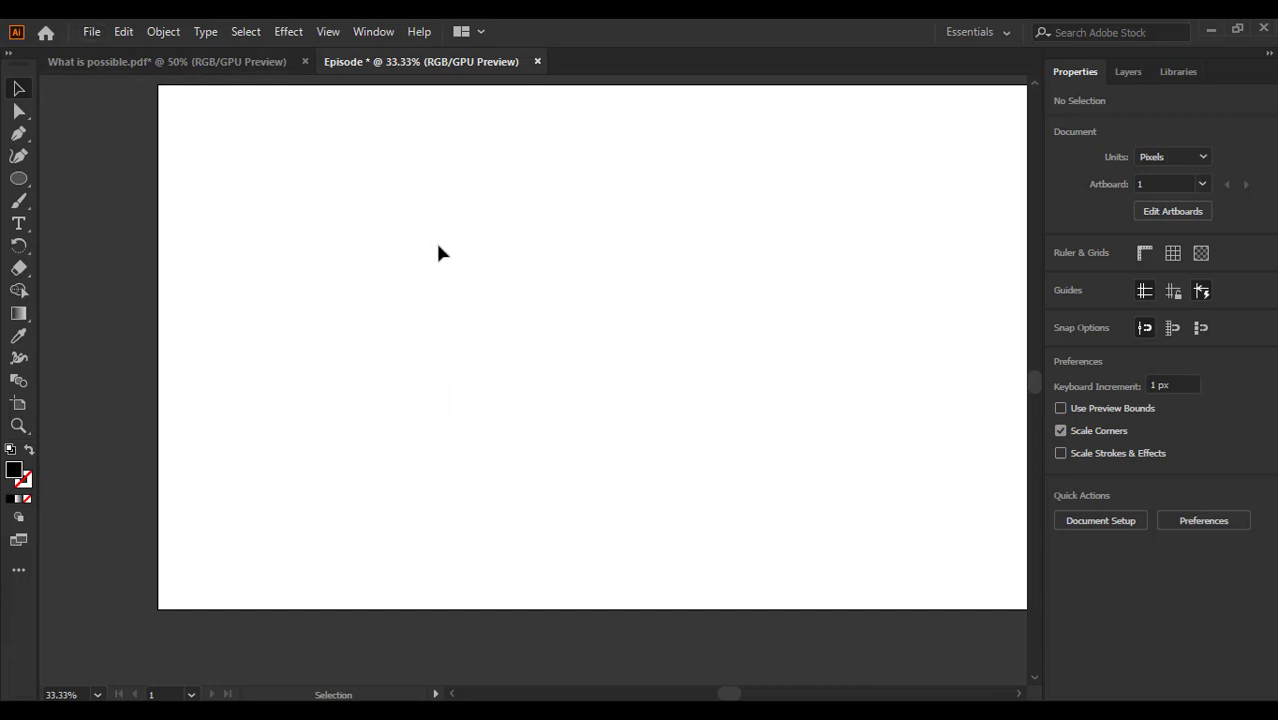
scroll(440, 255, "up", 1)
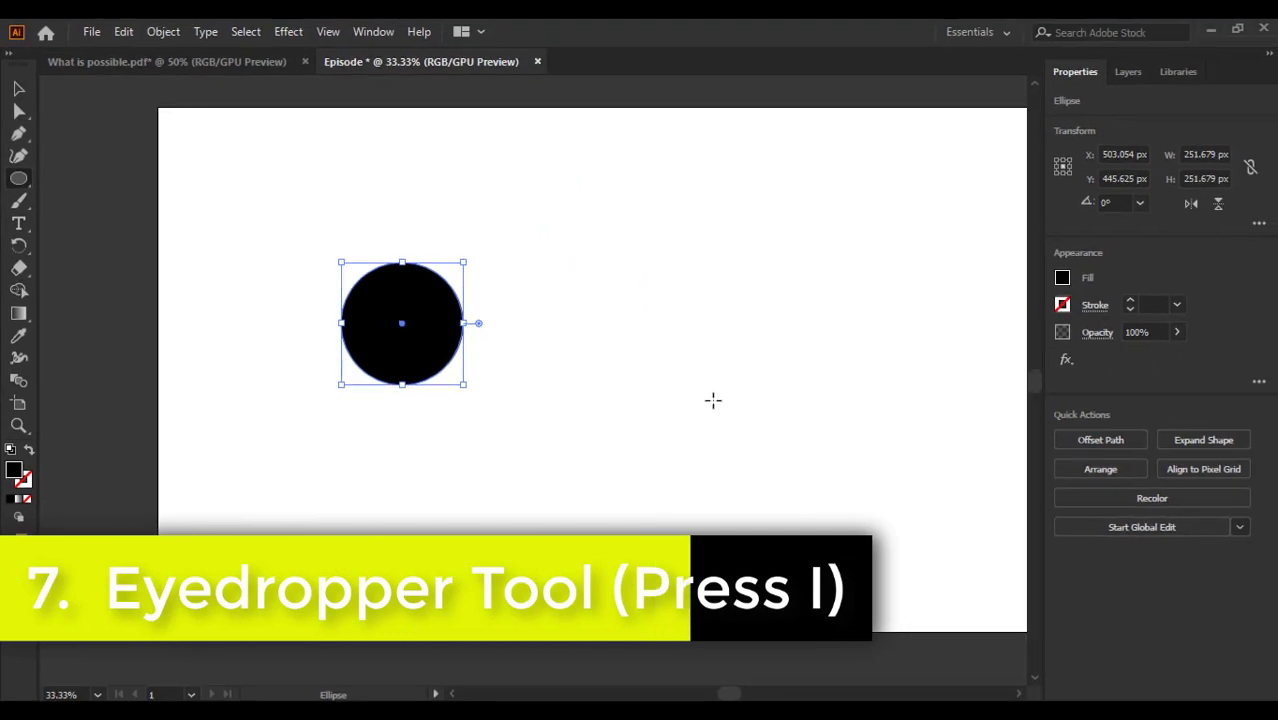
Draw a second black circle about 338 px in diameter beside the smaller circle and deselect it.
mouse_move(621, 265)
left_mouse_down()
mouse_move(622, 370)
mouse_move(789, 430)
left_mouse_up()
left_click(18, 88)
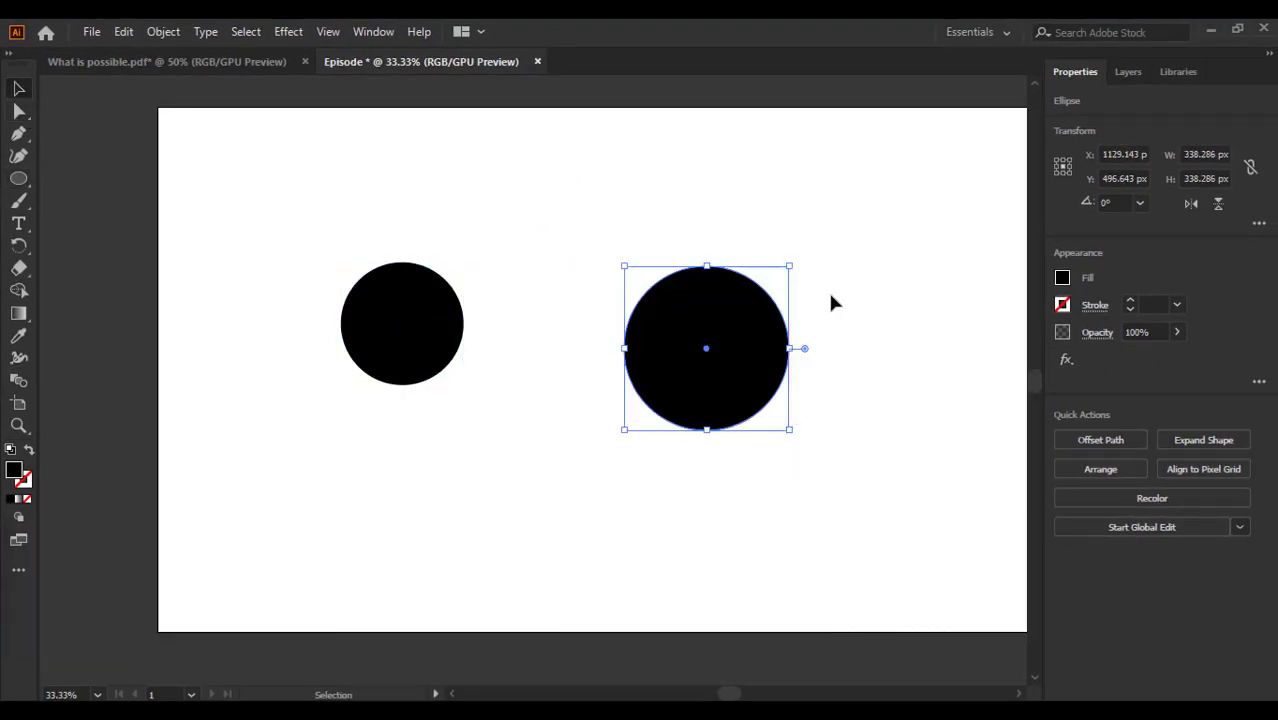
left_click(830, 300)
Fill the larger circle with the red colour CE1515.
left_click(711, 300)
double_click(14, 470)
left_click(929, 282)
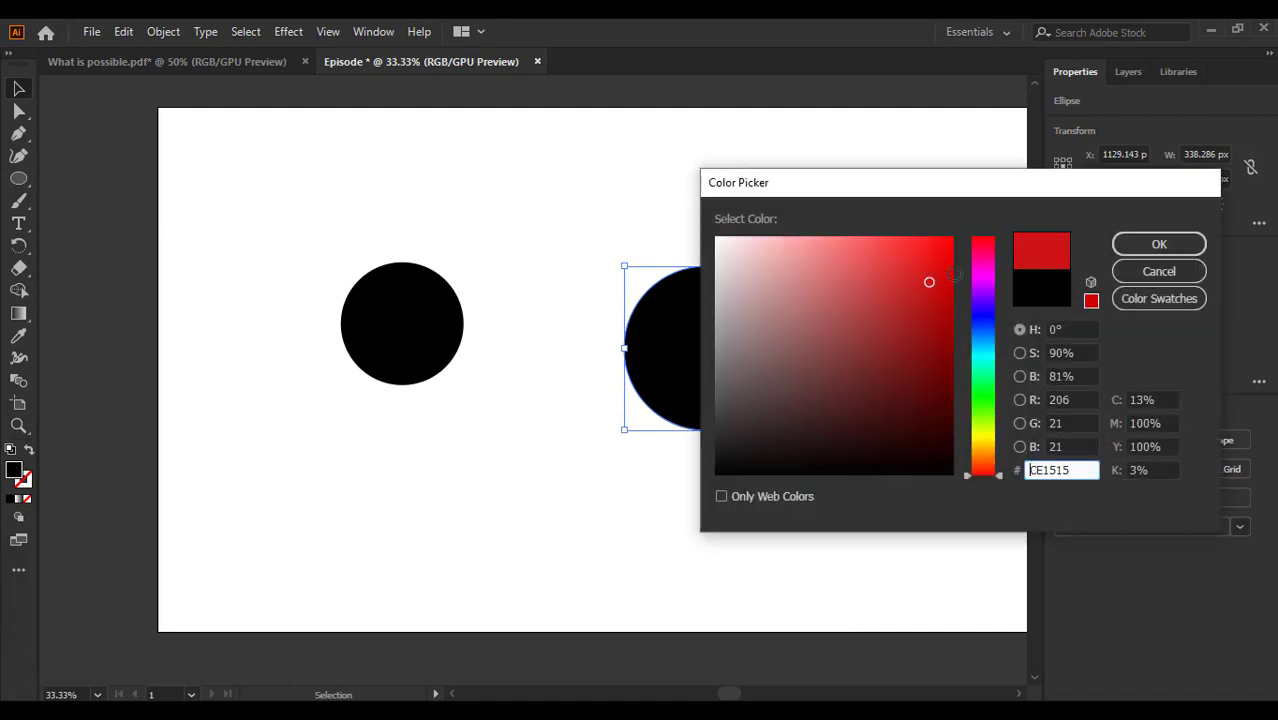
left_click(1155, 246)
left_click(862, 290)
Move the red circle closer to the black circle so that their centres are level.
left_click_drag(727, 322, 718, 293)
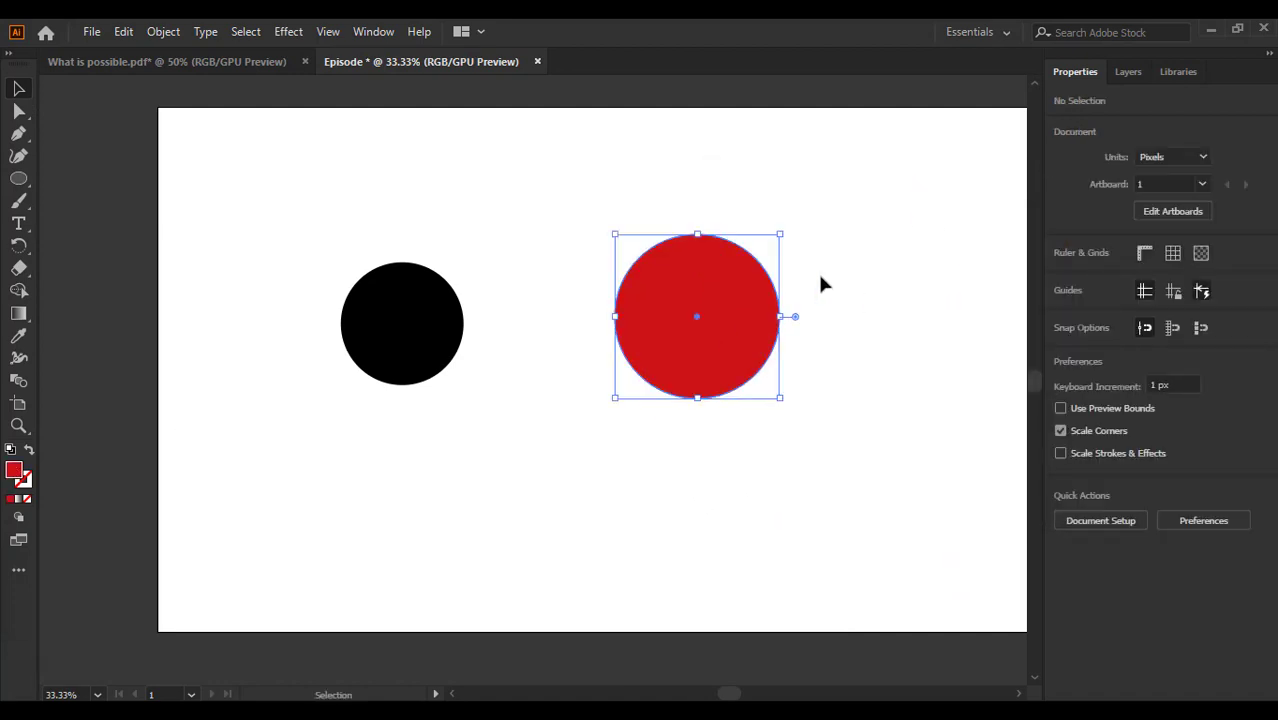
left_click(906, 240)
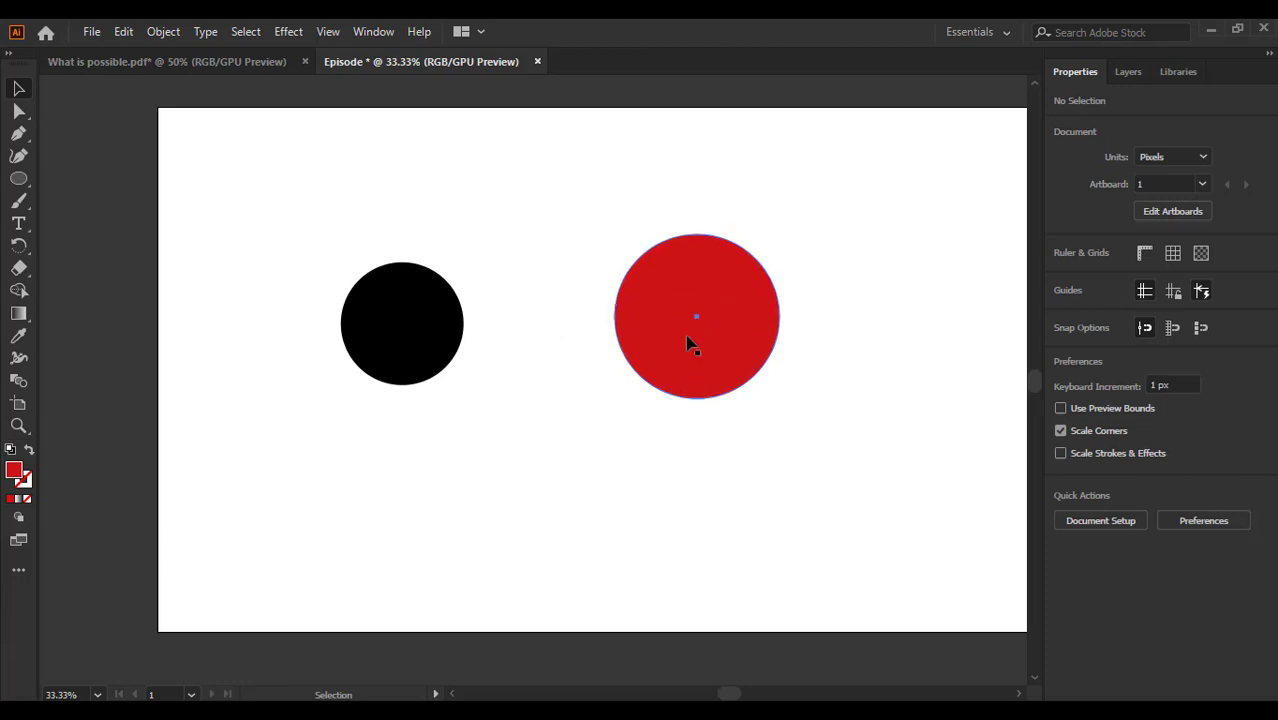
left_click_drag(690, 345, 656, 352)
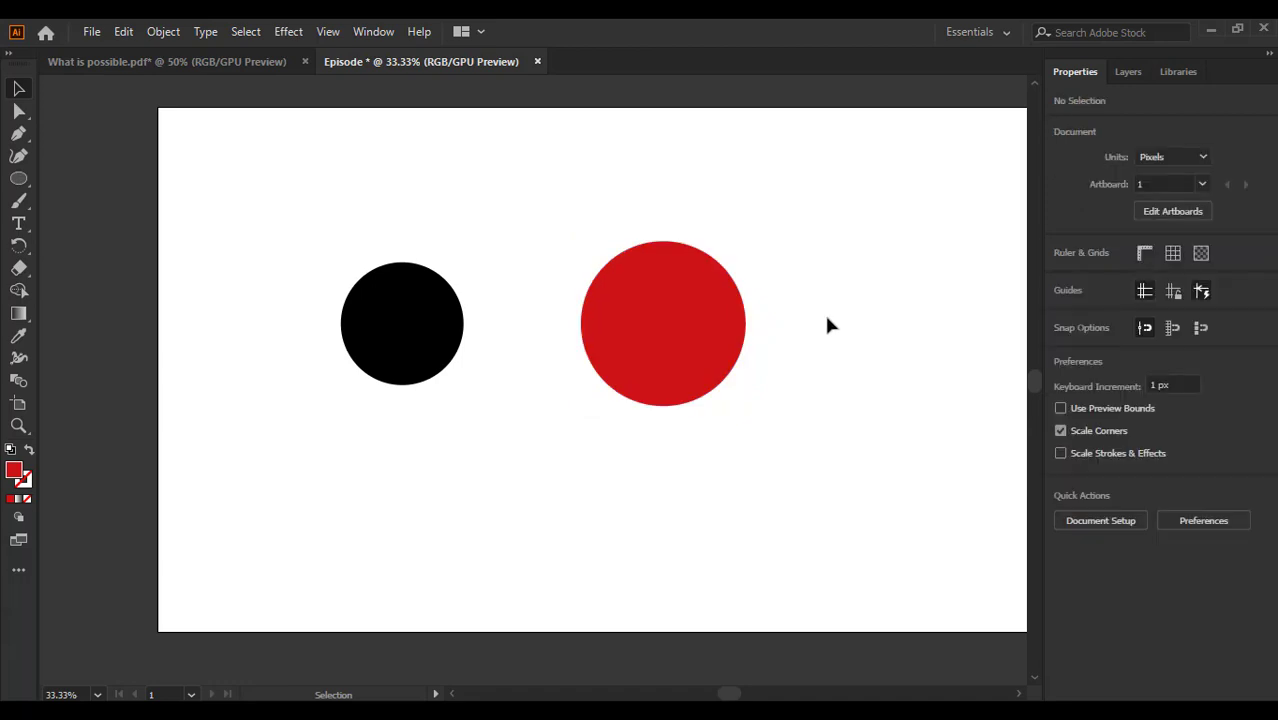
Recolour the smaller black circle by sampling the larger circle's red fill with the Eyedropper tool.
left_click(374, 334)
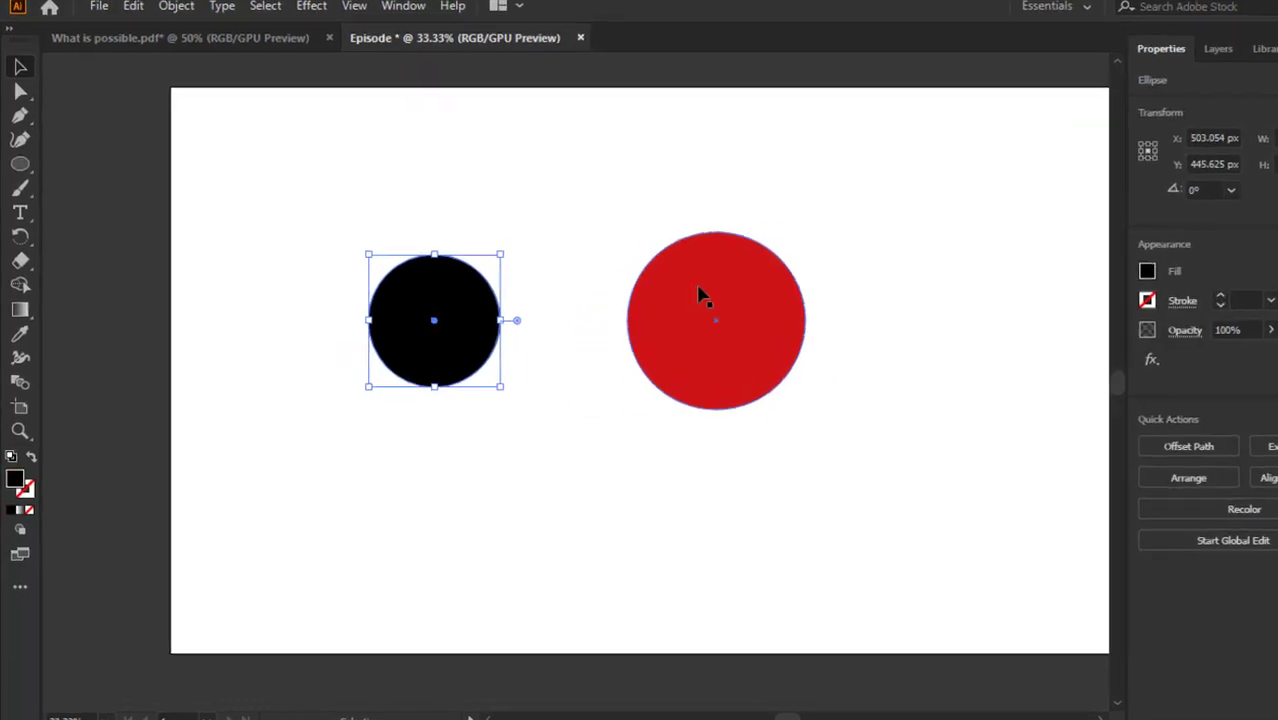
left_click(474, 447)
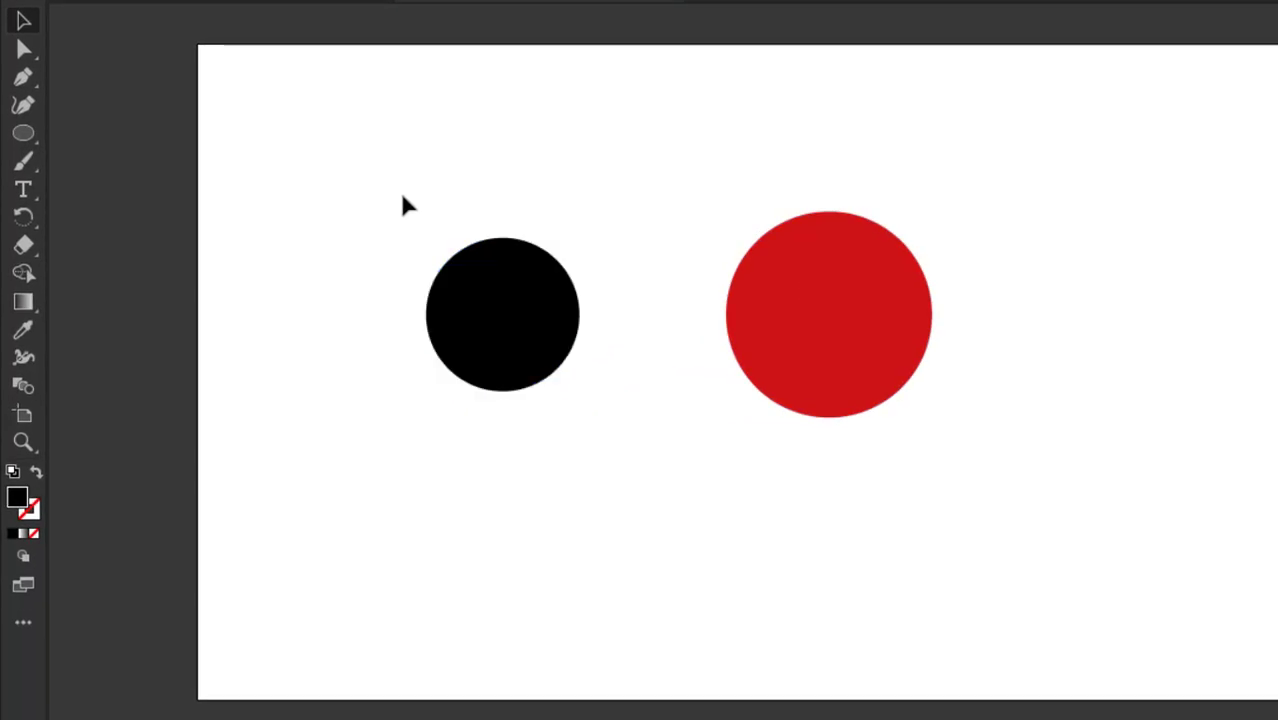
left_click_drag(396, 180, 573, 459)
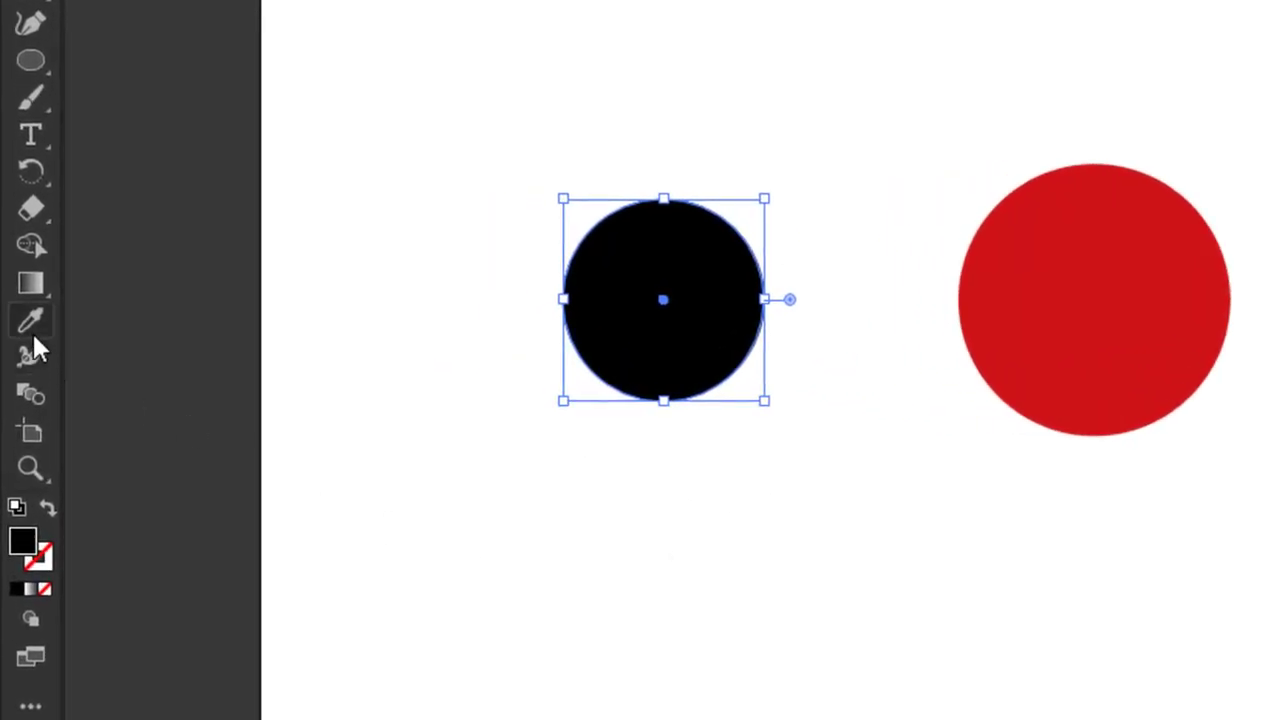
left_click(31, 326)
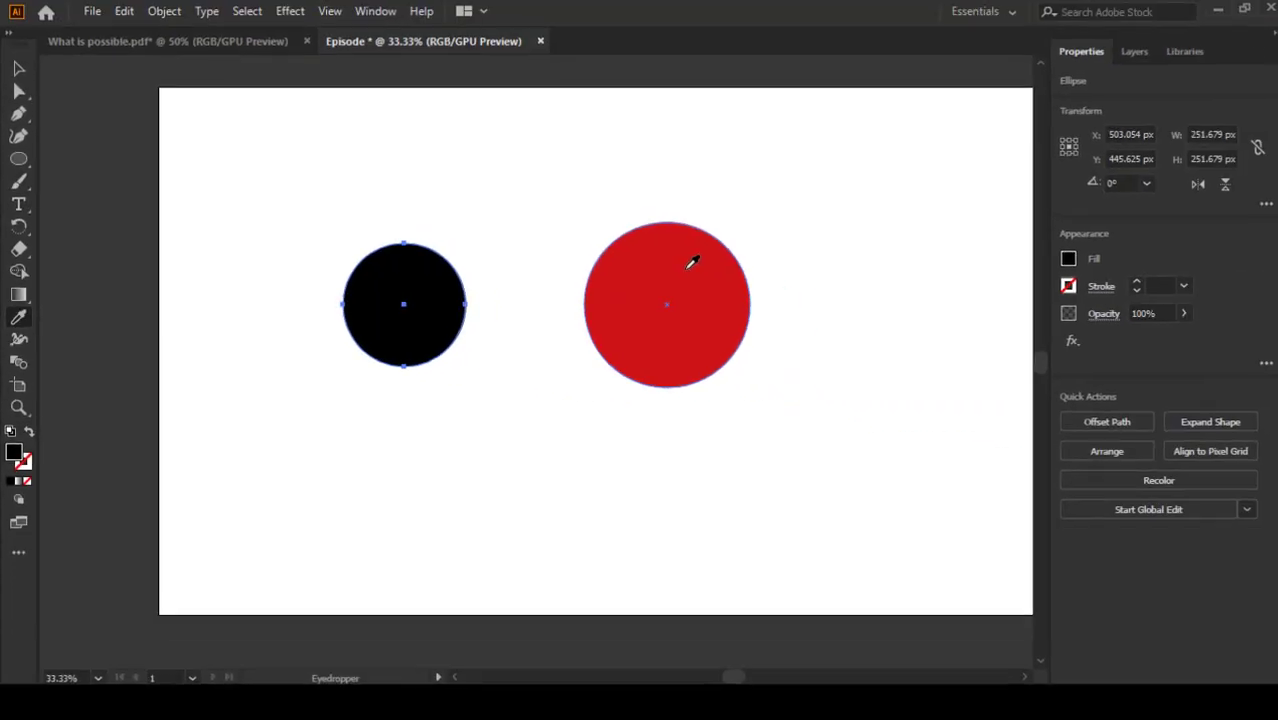
left_click(1133, 233)
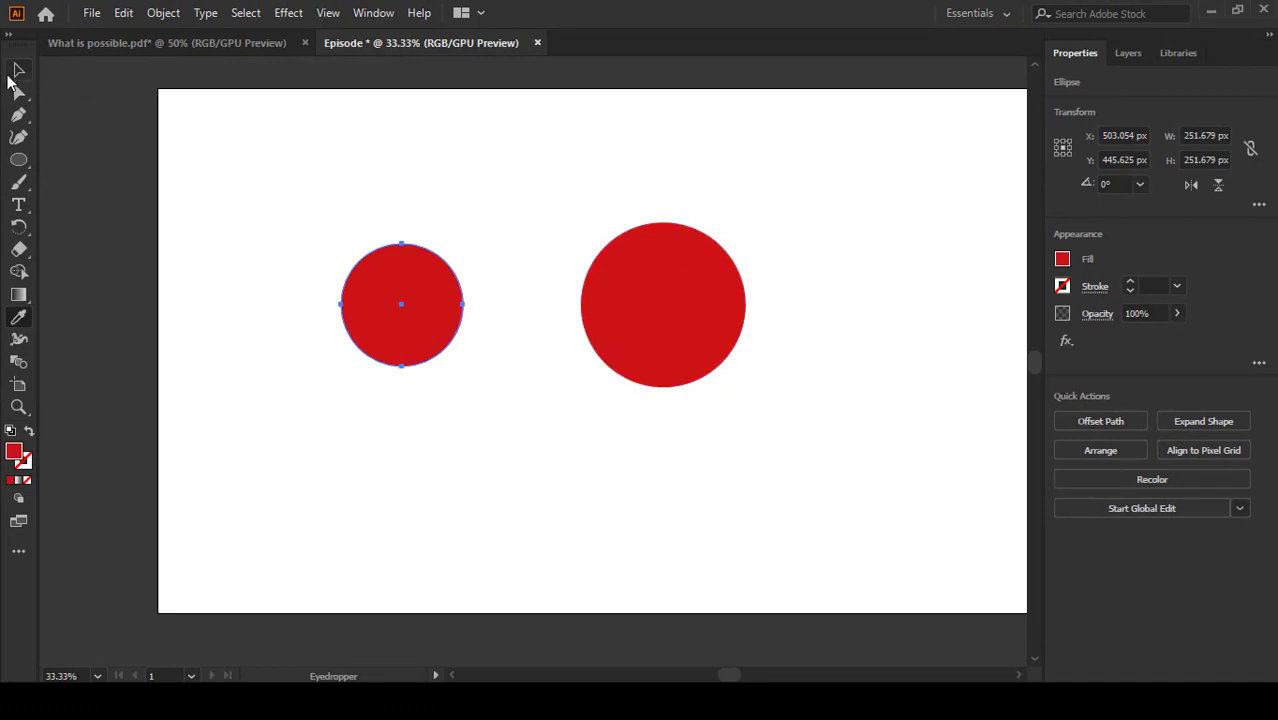
left_click(17, 70)
left_click(846, 268)
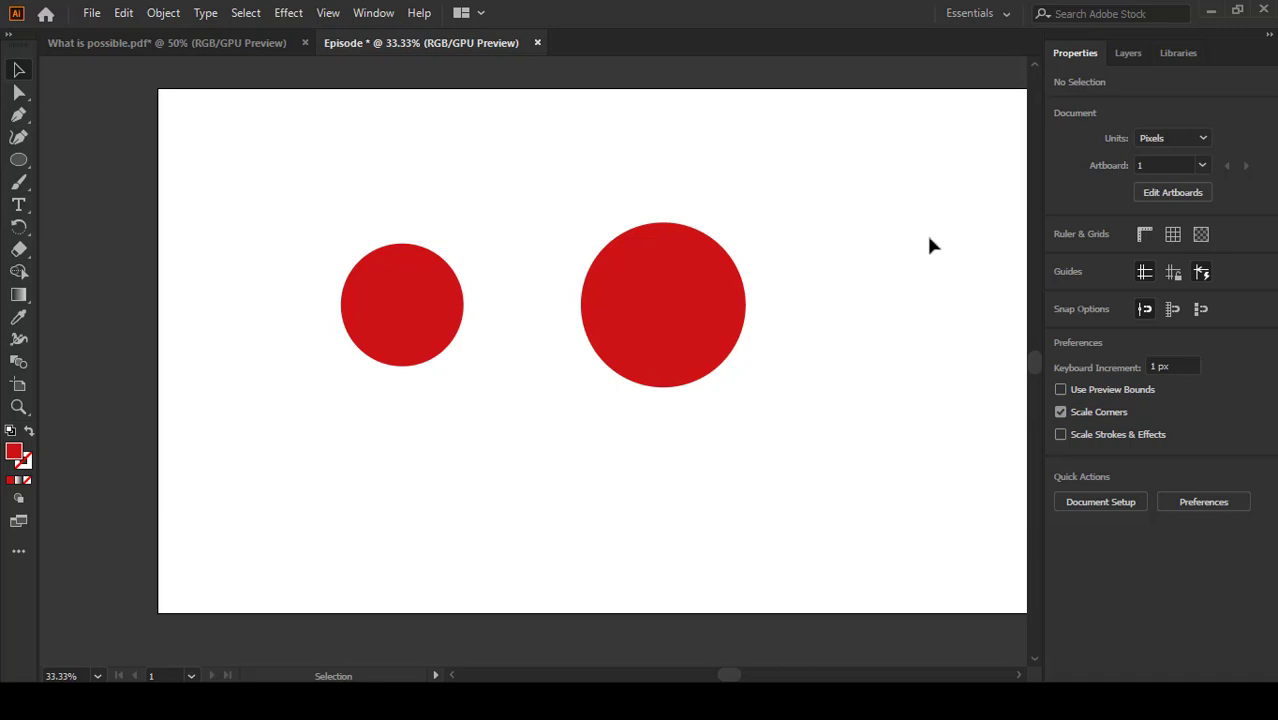
left_click_drag(337, 205, 451, 354)
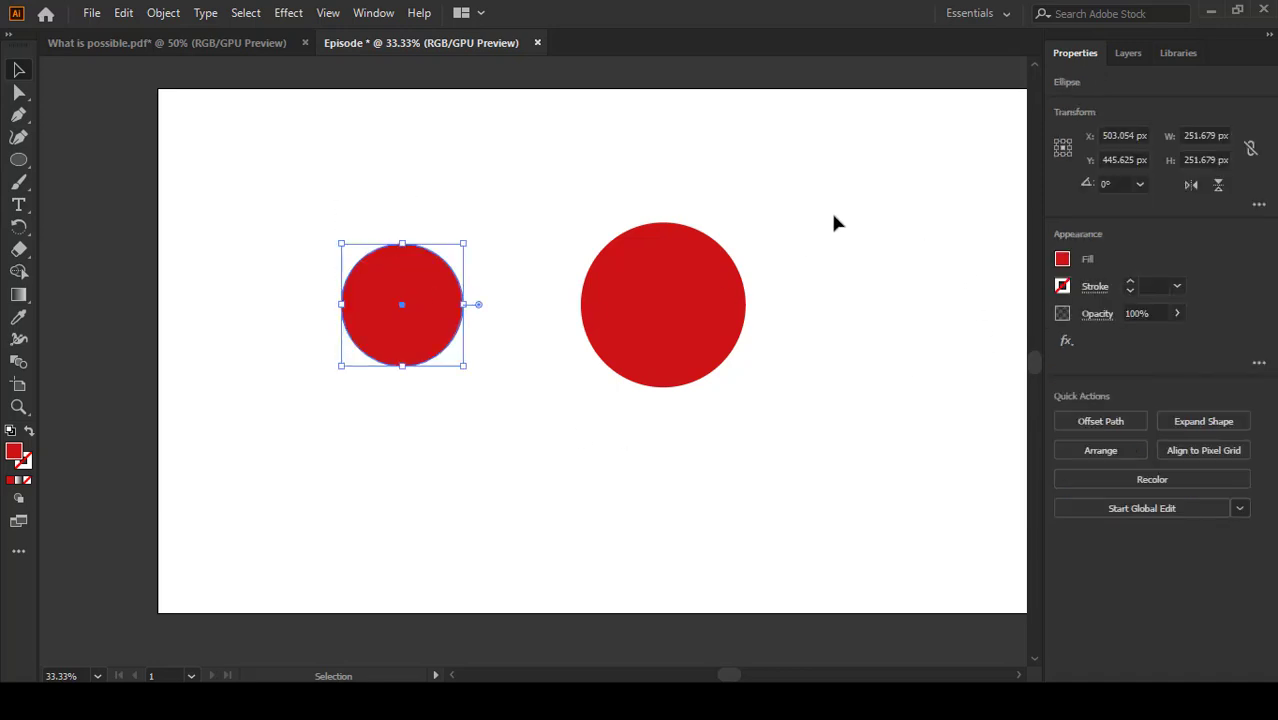
left_click(831, 214)
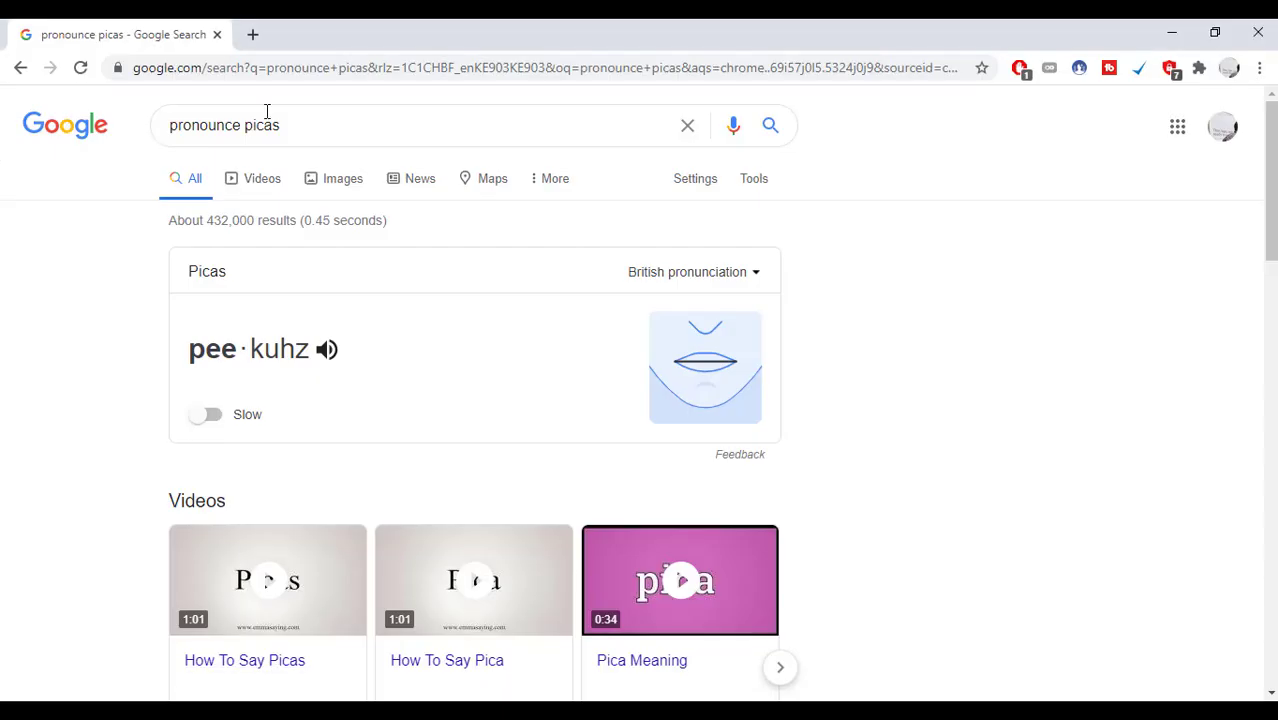
Switch to the Chrome browser and search Google for "orange" in a new tab.
left_click(268, 66)
scroll(280, 134, "down", 5)
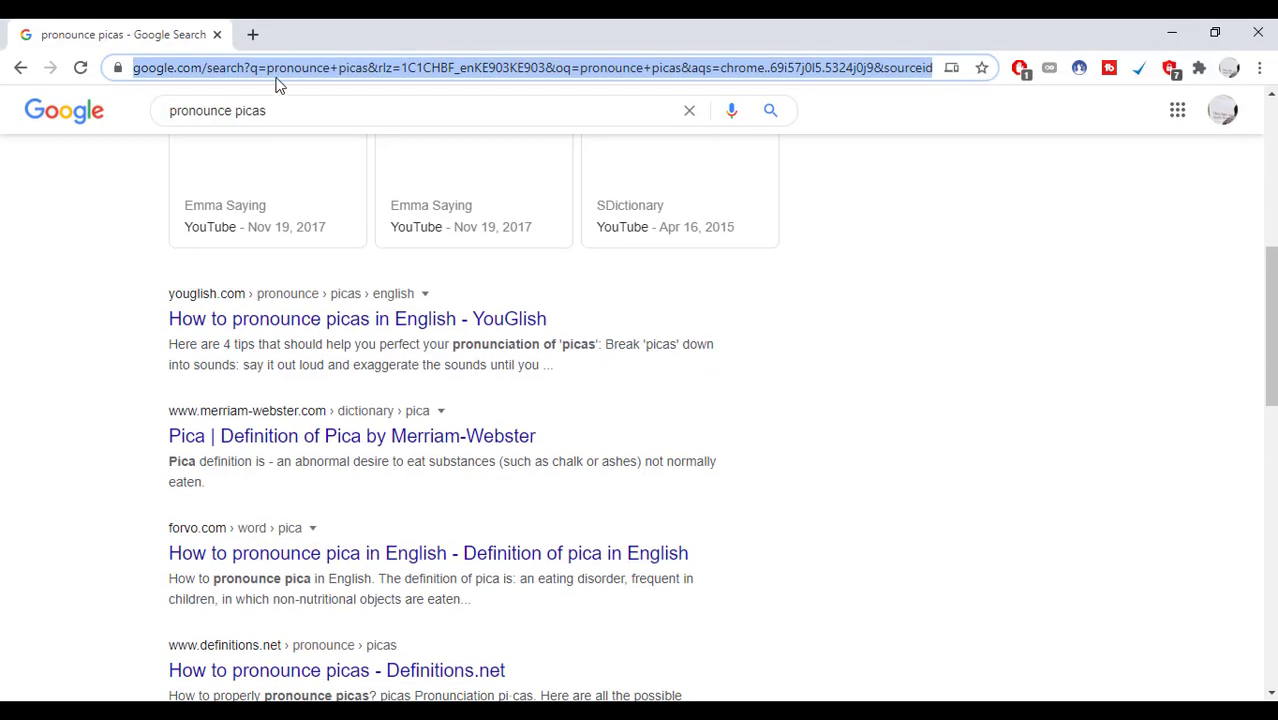
left_click(252, 35)
left_click(269, 72)
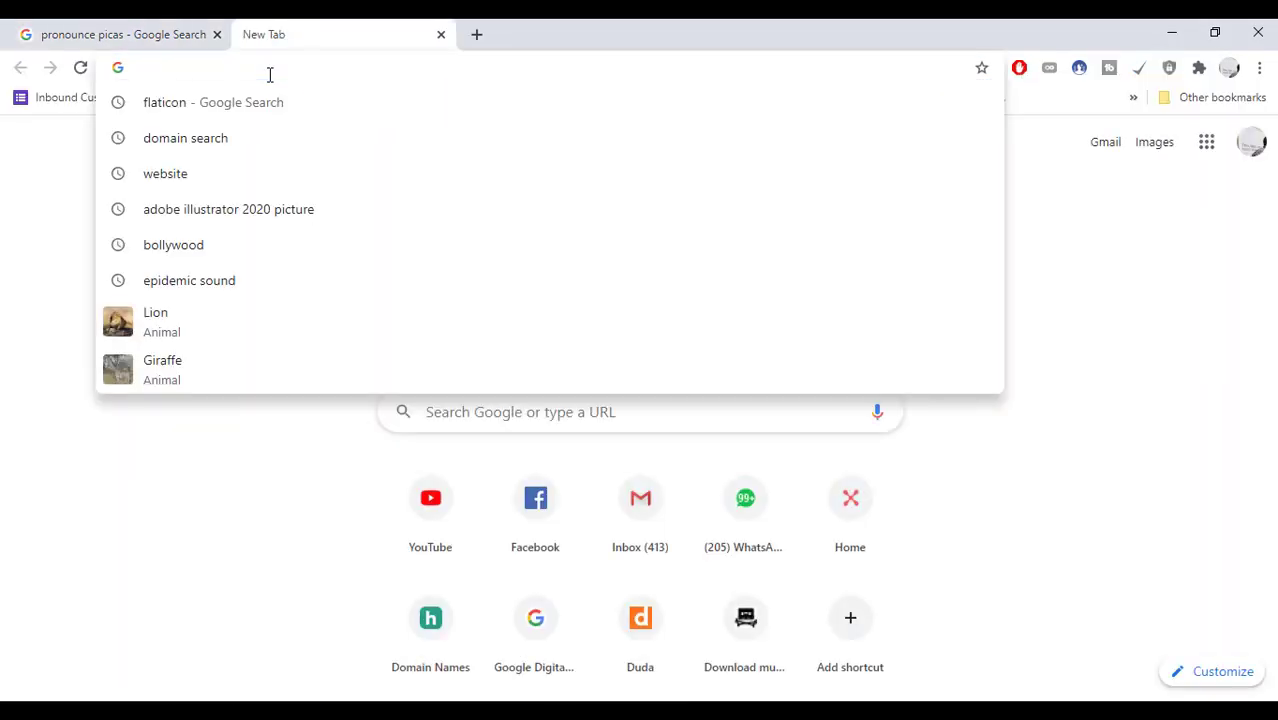
type("orange")
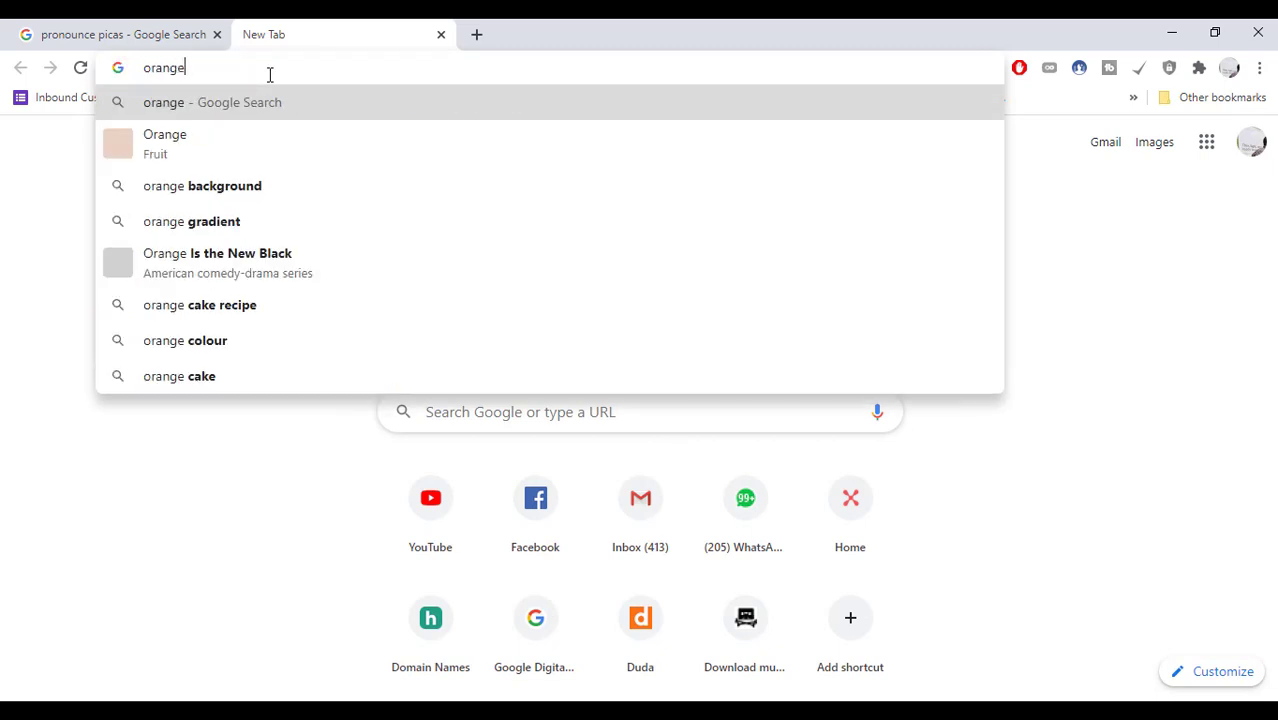
key("Return")
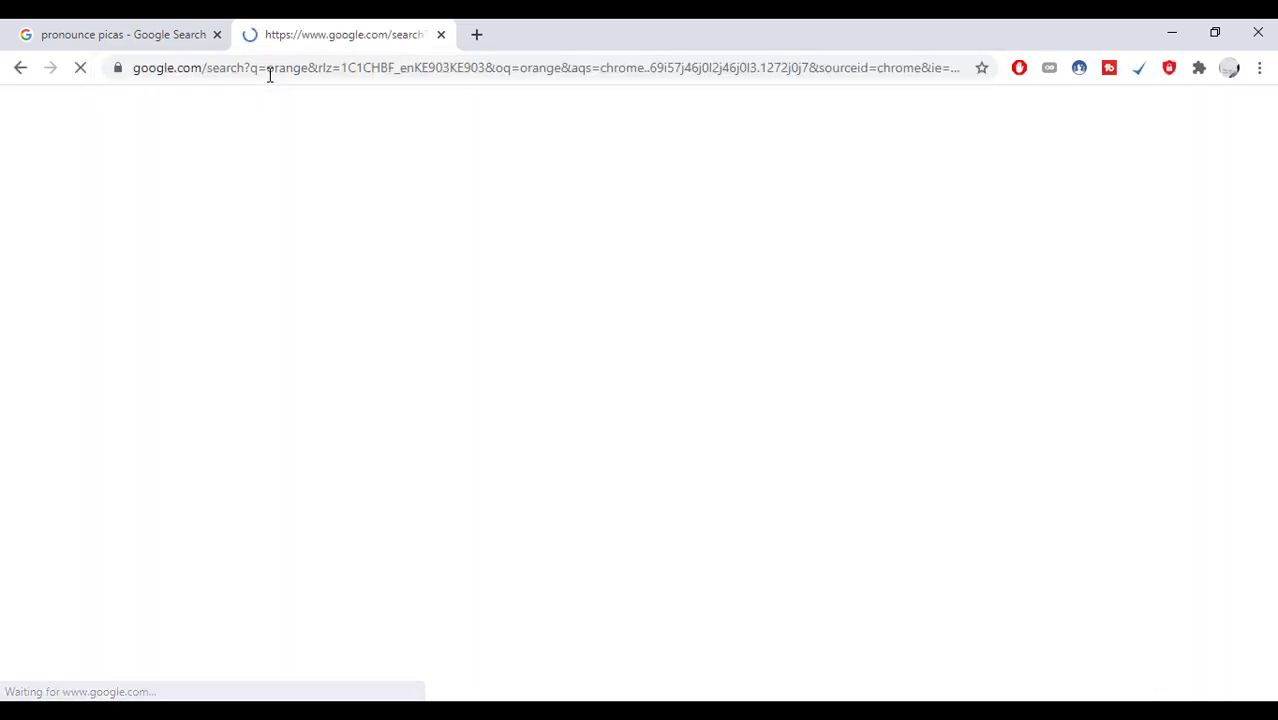
Search Google Images for "google logo".
double_click(251, 131)
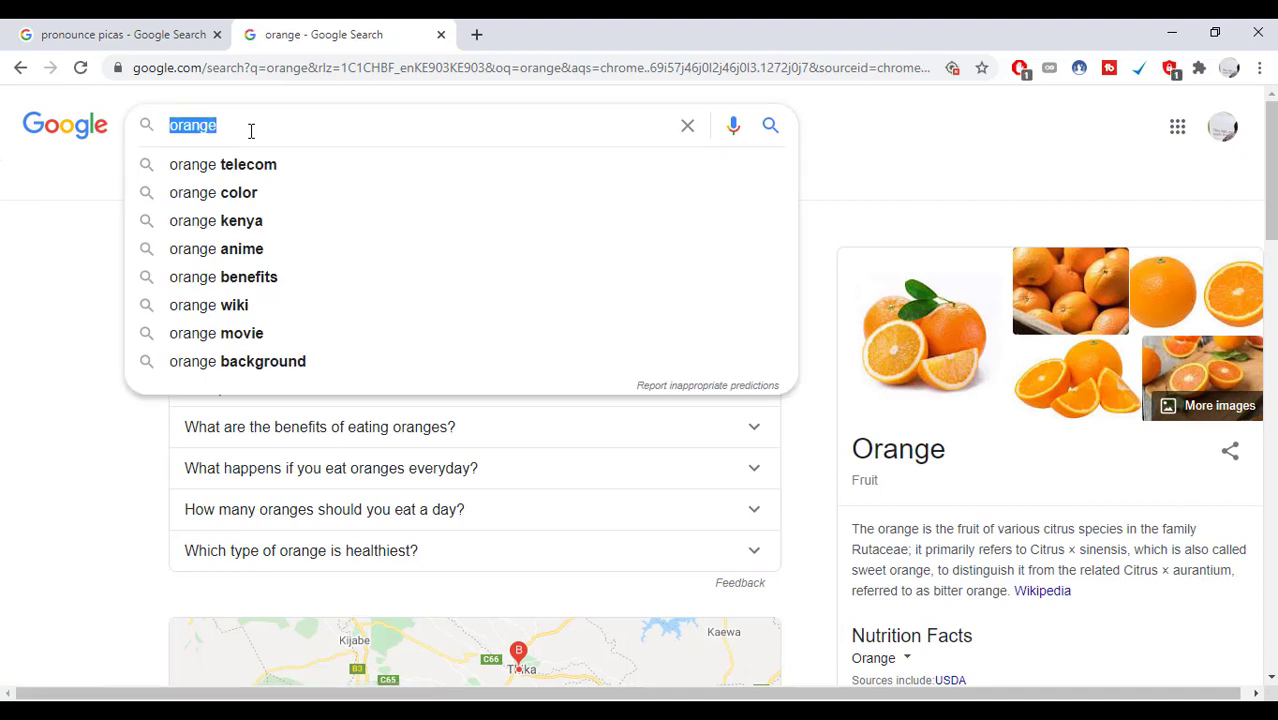
type("gogl")
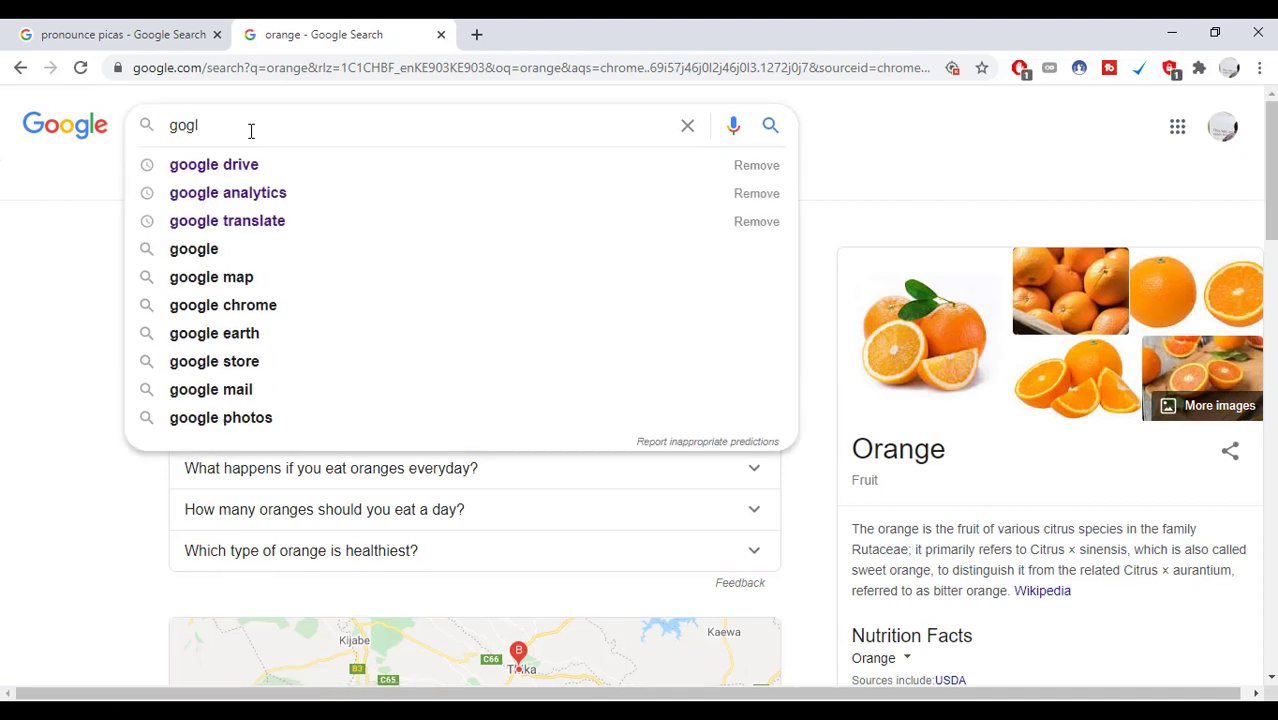
key("BackSpace")
type("ogle logo")
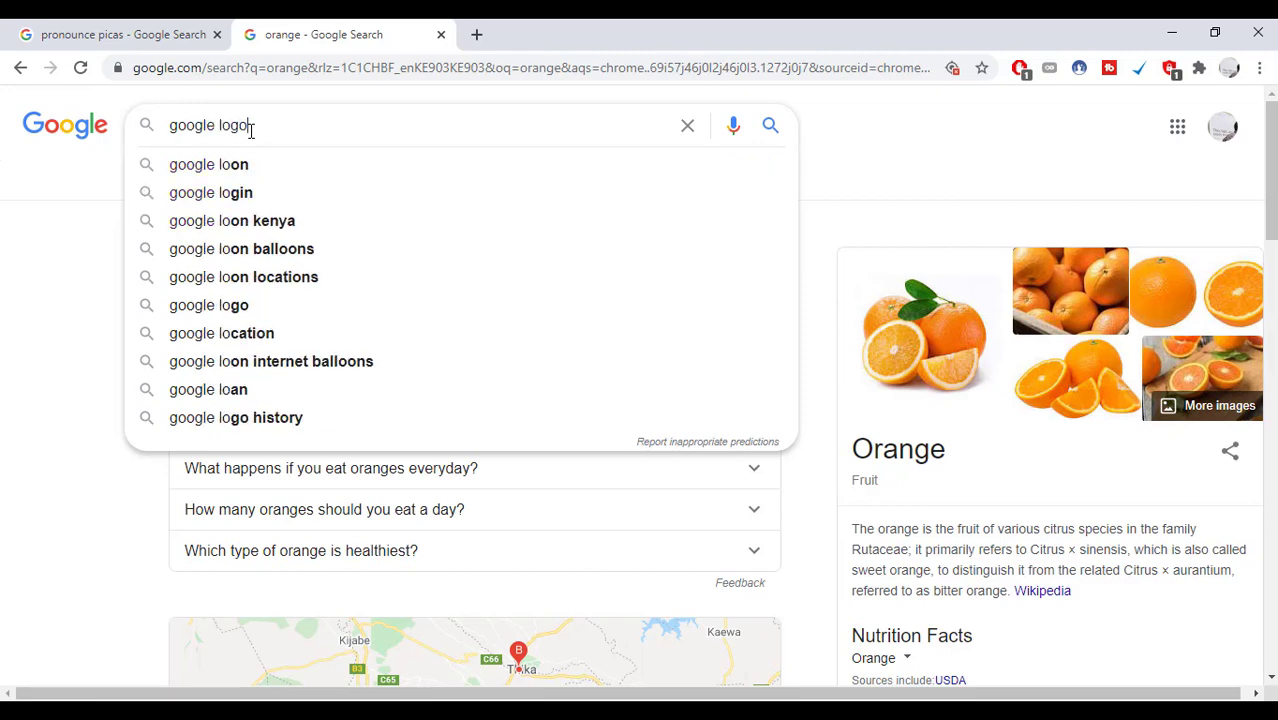
key("Return")
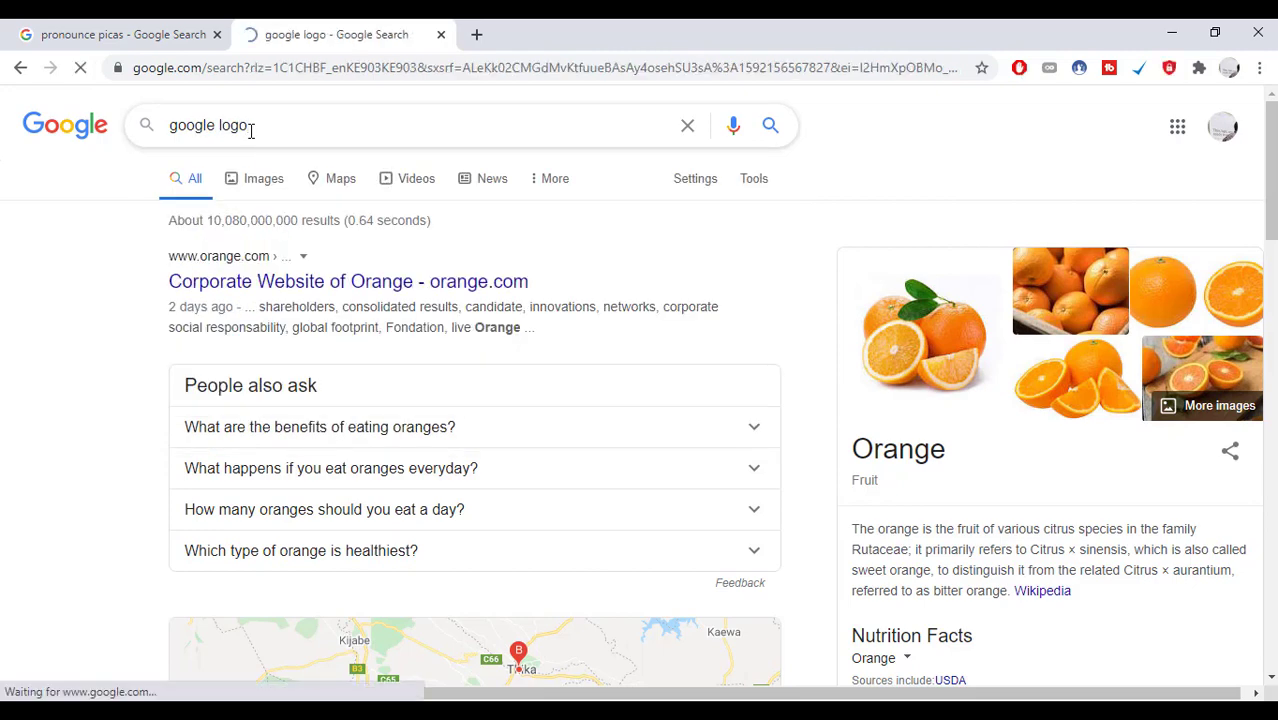
left_click(274, 178)
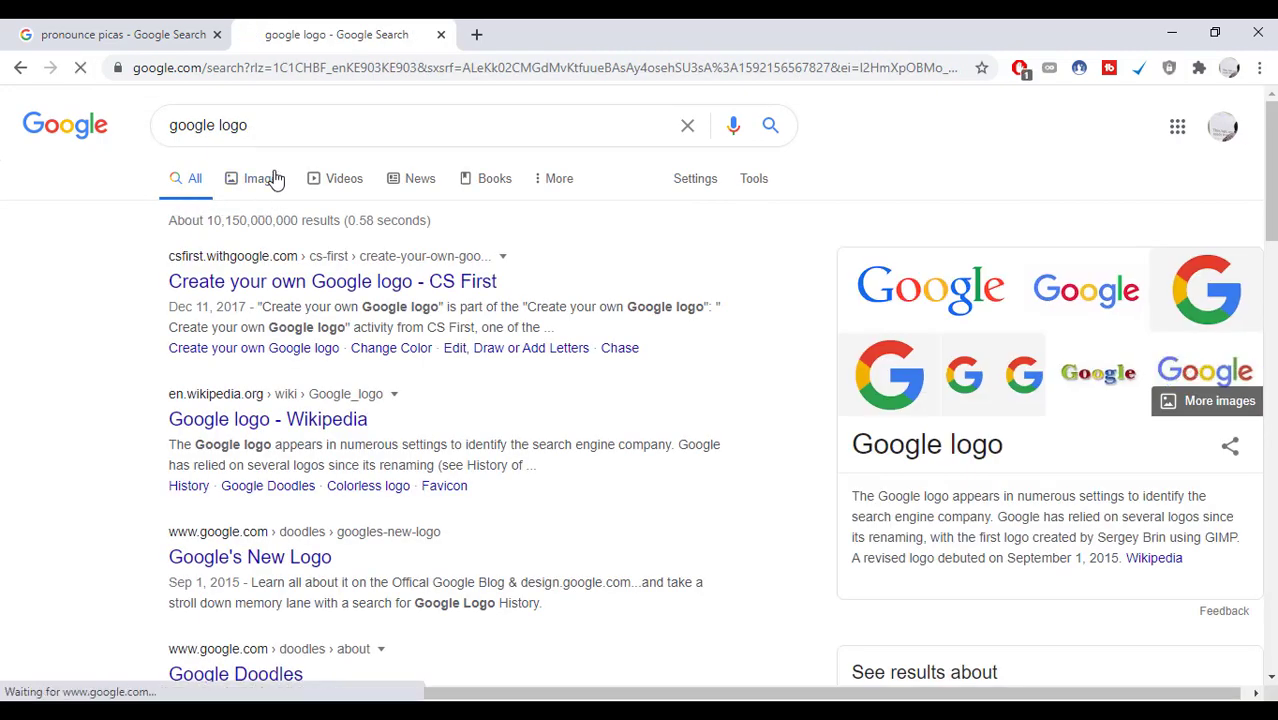
Copy the Google logo image from The Verge result and paste it into the Episode document in Illustrator.
left_click(148, 371)
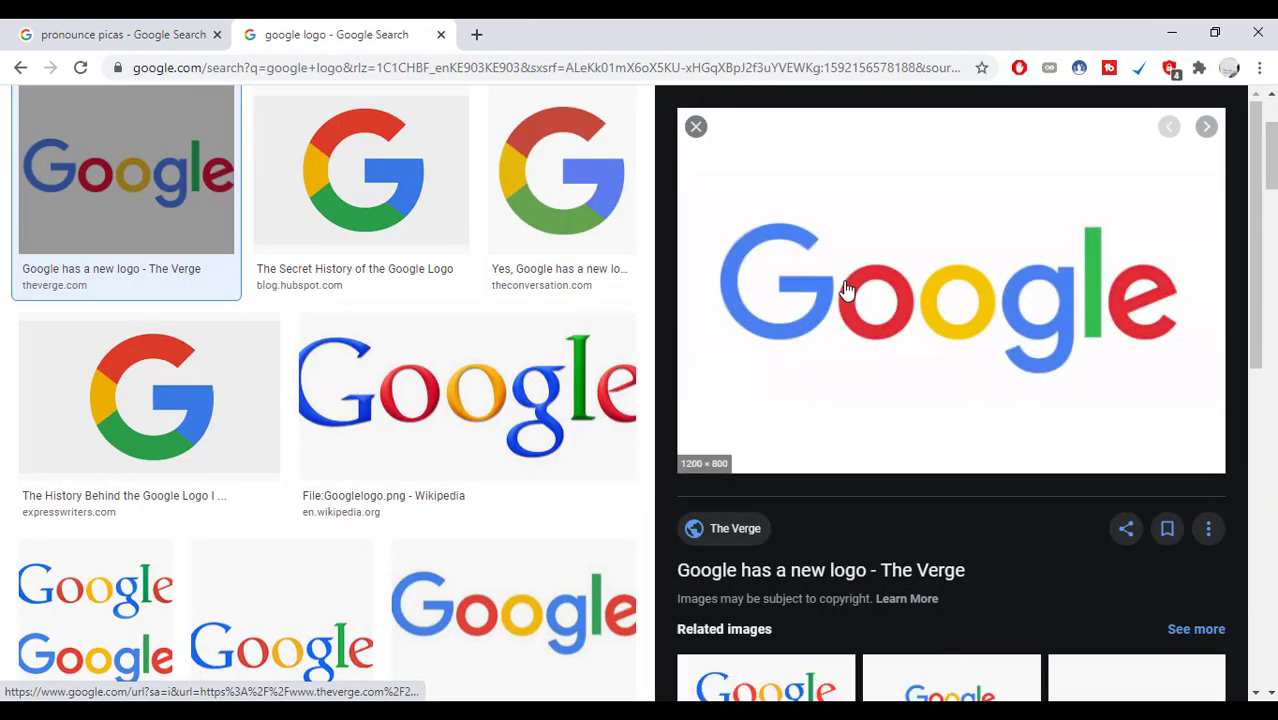
right_click(846, 286)
left_click(904, 499)
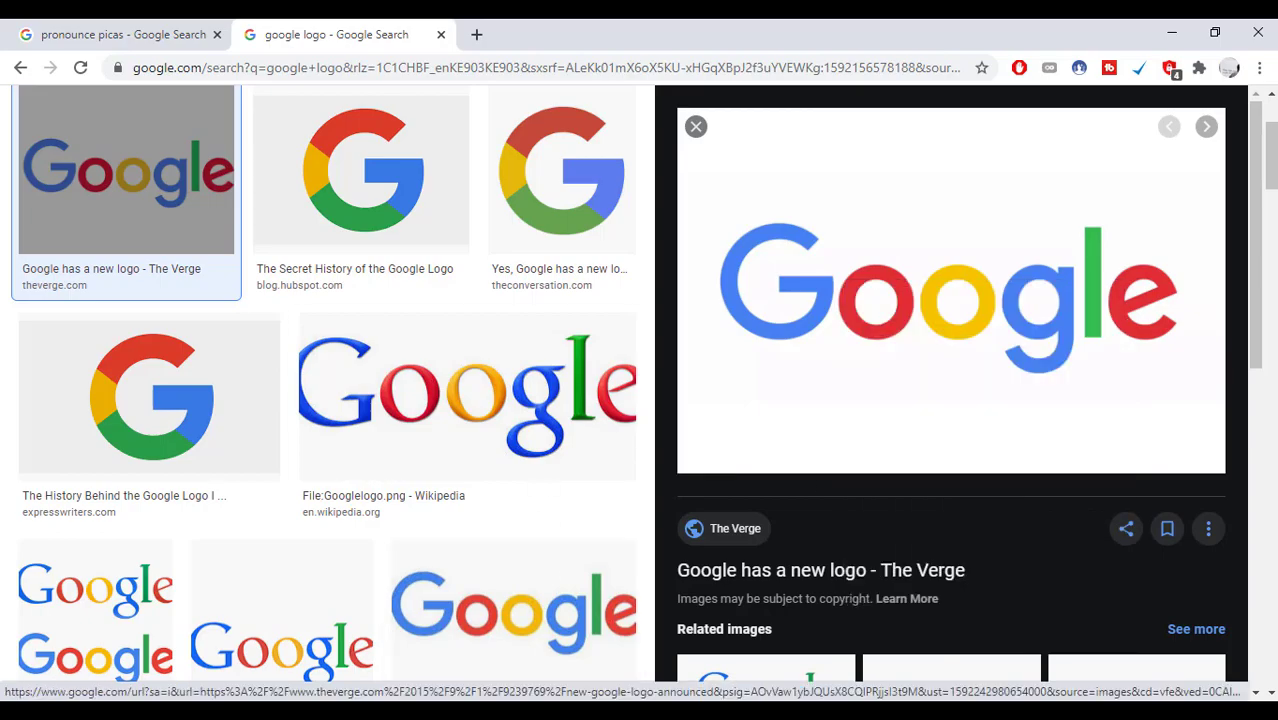
key("alt+Tab")
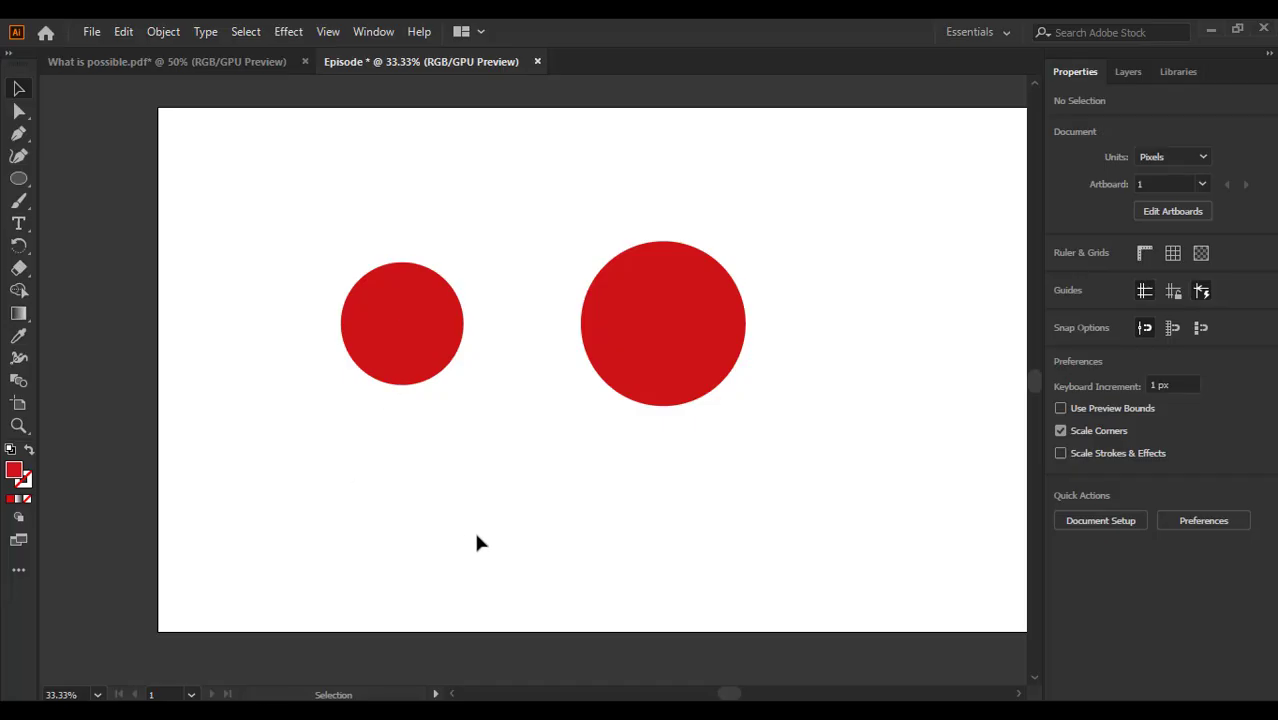
key("ctrl+v")
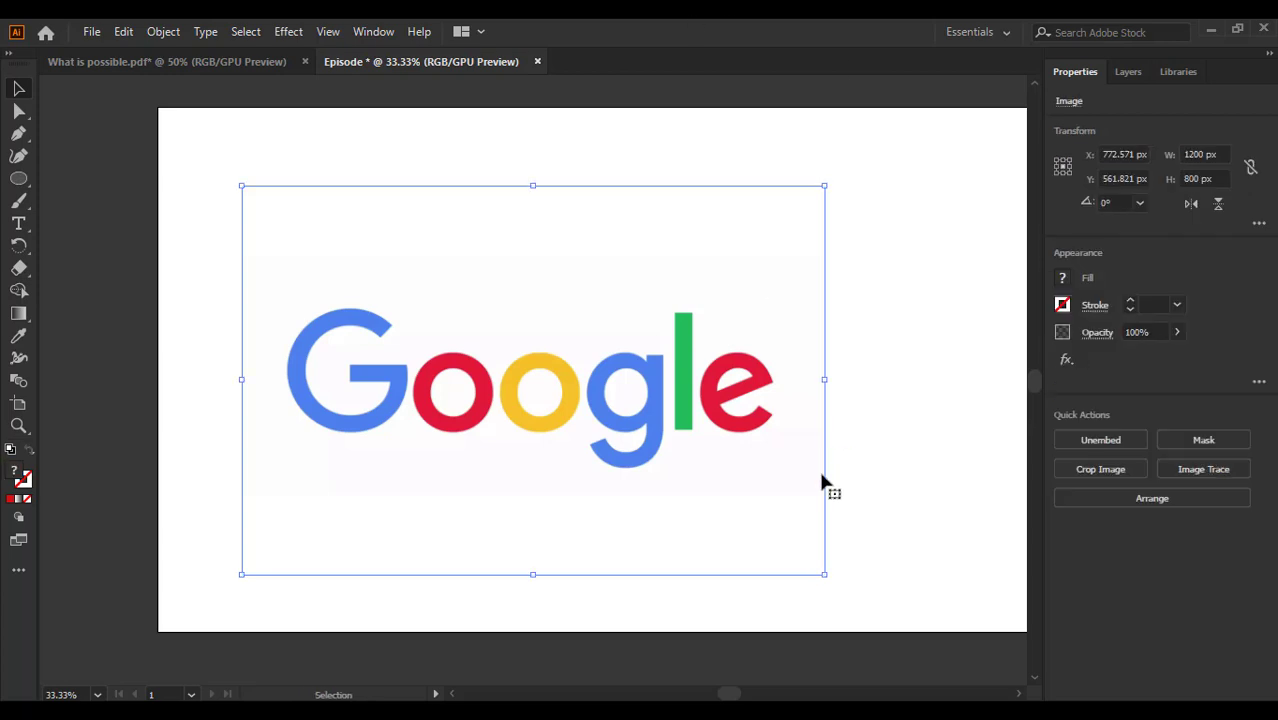
Scale the pasted logo down proportionally to about 423 × 282 px and position it near the artboard's top edge, above the circles.
left_click_drag(823, 576, 448, 402)
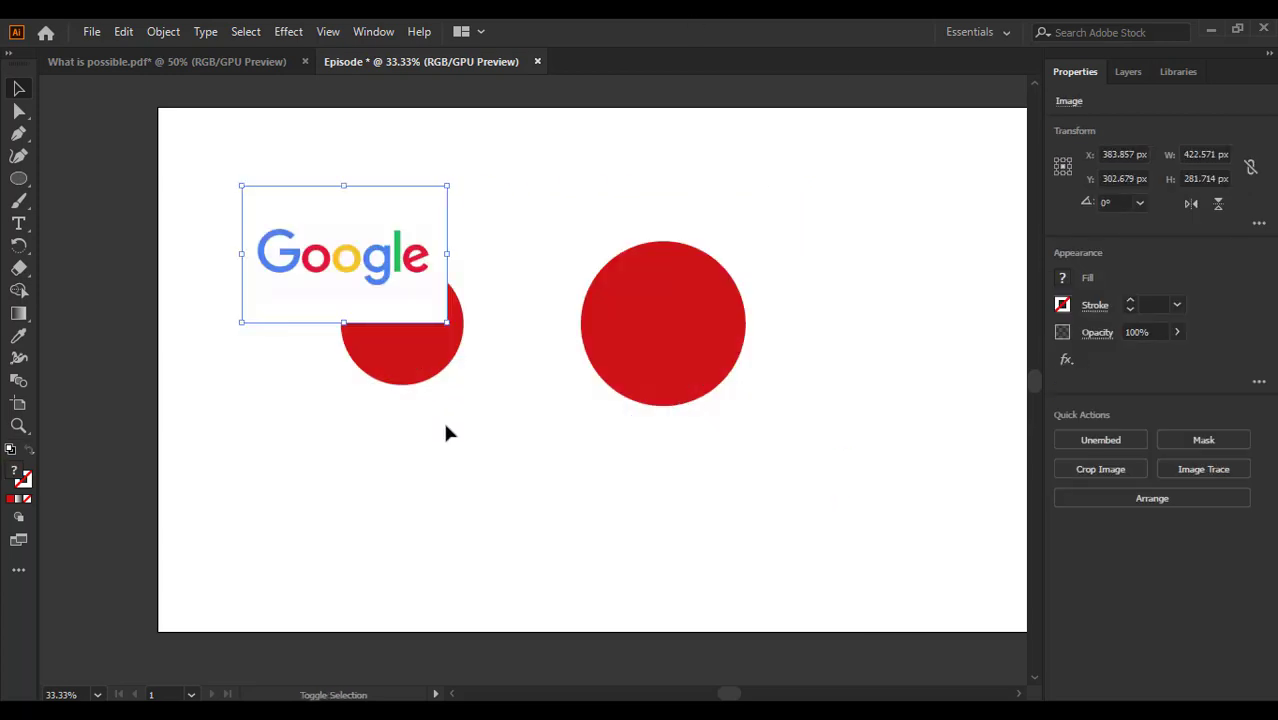
left_click_drag(329, 221, 456, 163)
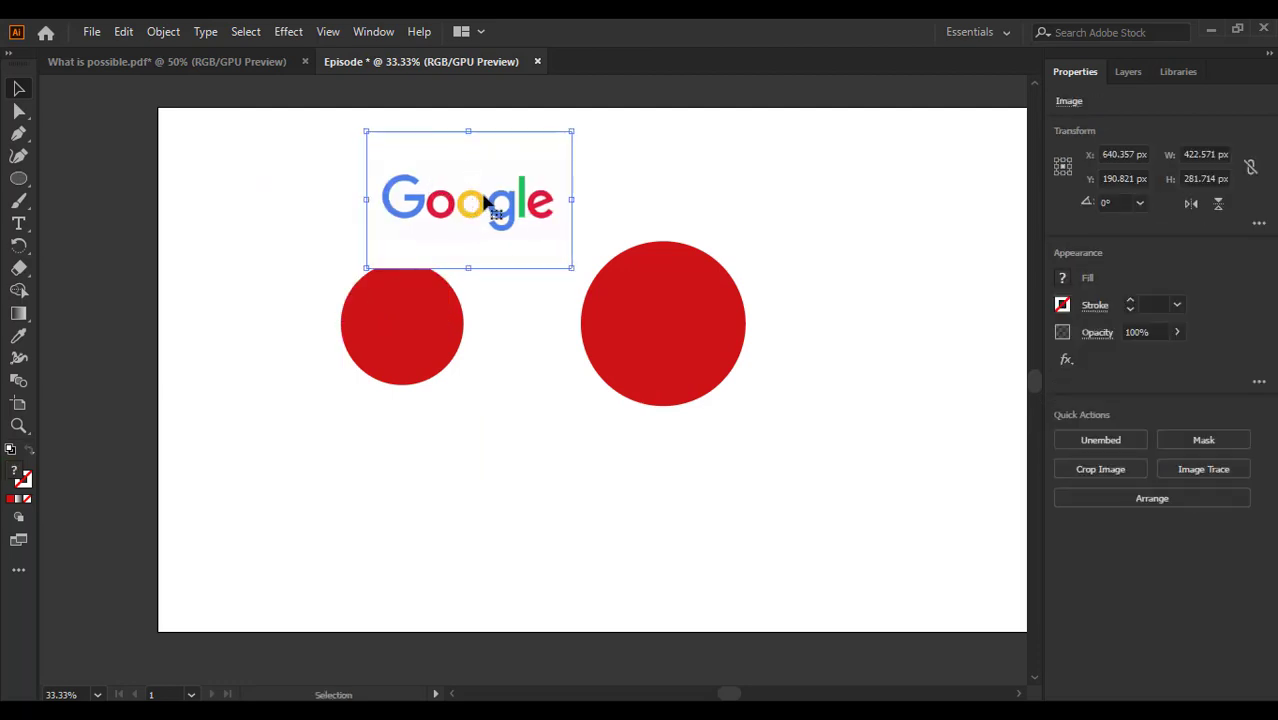
scroll(431, 434, "down", 1)
scroll(572, 457, "up", 2)
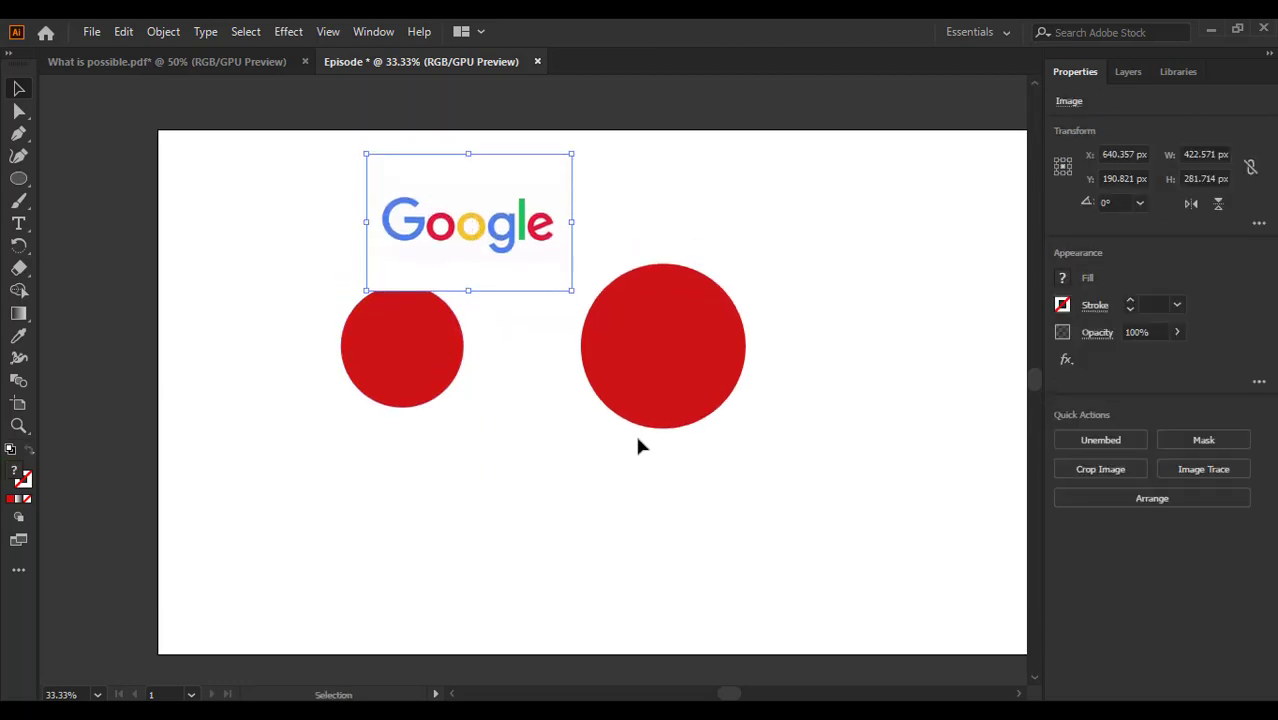
Move both red circles slightly down together so that they are clear of the logo, and deselect them.
left_click_drag(638, 440, 444, 425)
left_click_drag(415, 366, 424, 398)
left_click(839, 308)
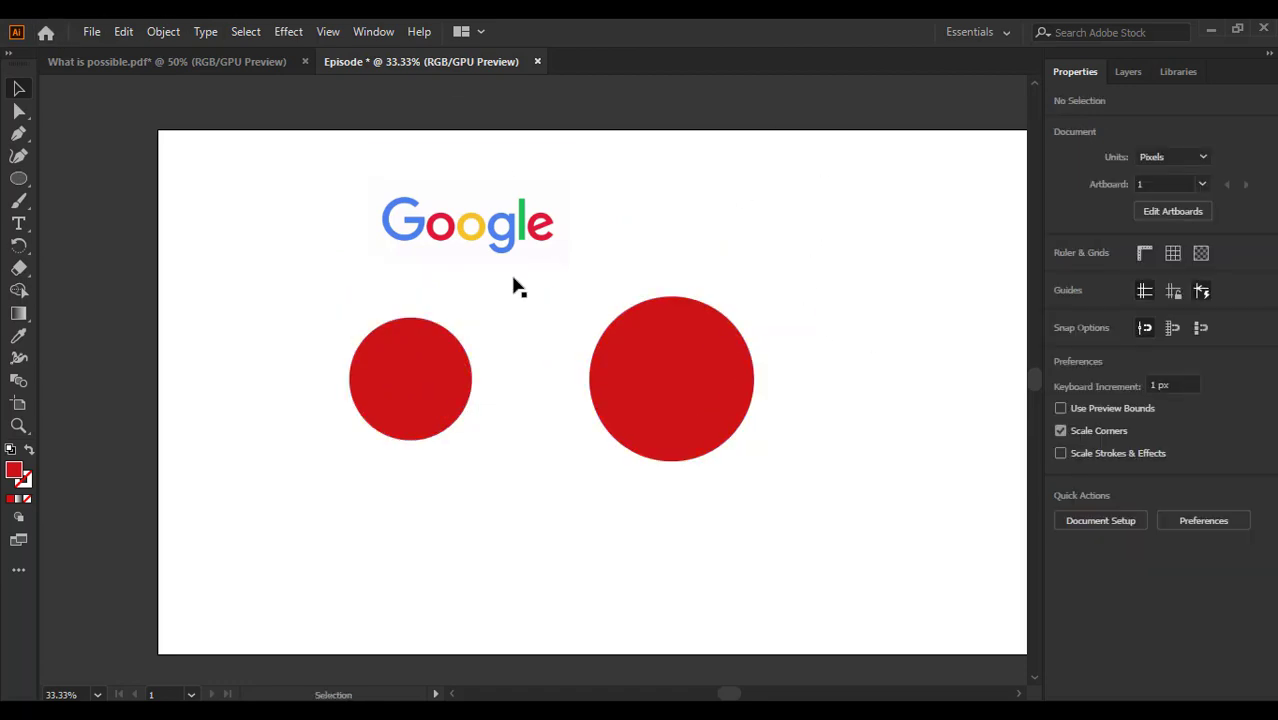
Recolour the smaller circle by sampling the red of the logo's letter e with the Eyedropper tool.
left_click_drag(466, 462, 318, 325)
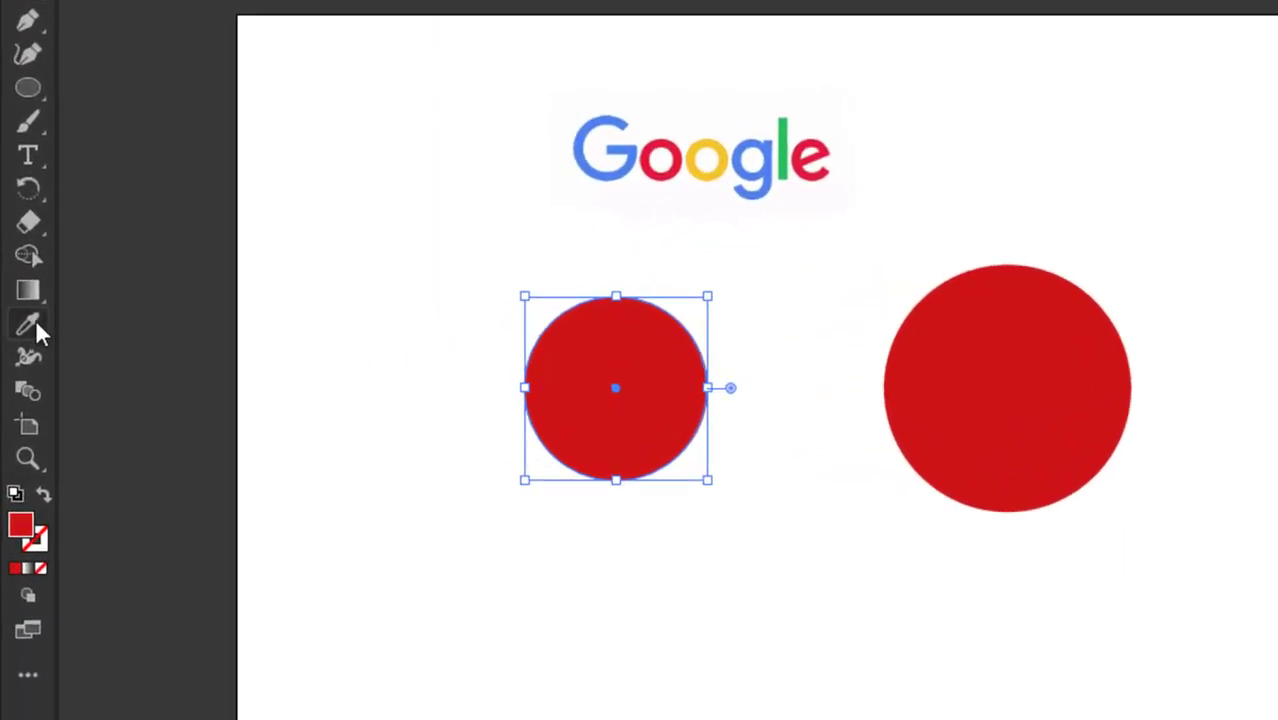
left_click(26, 322)
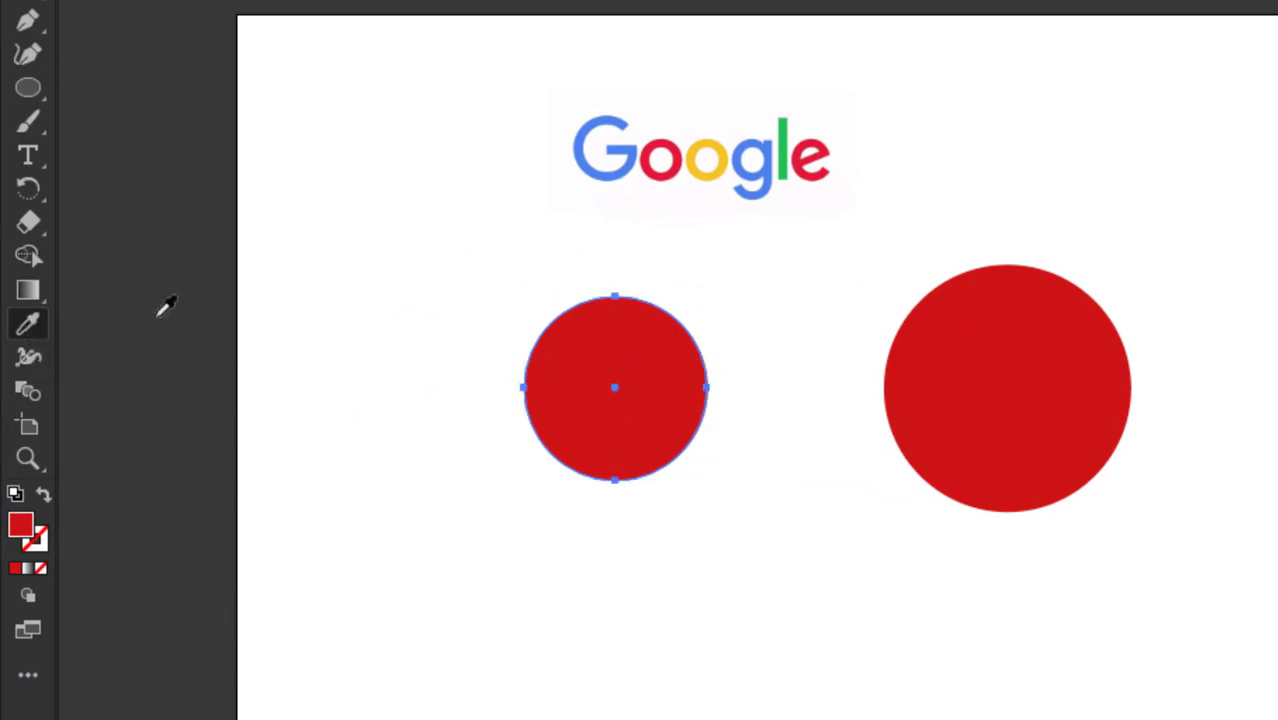
left_click(808, 172)
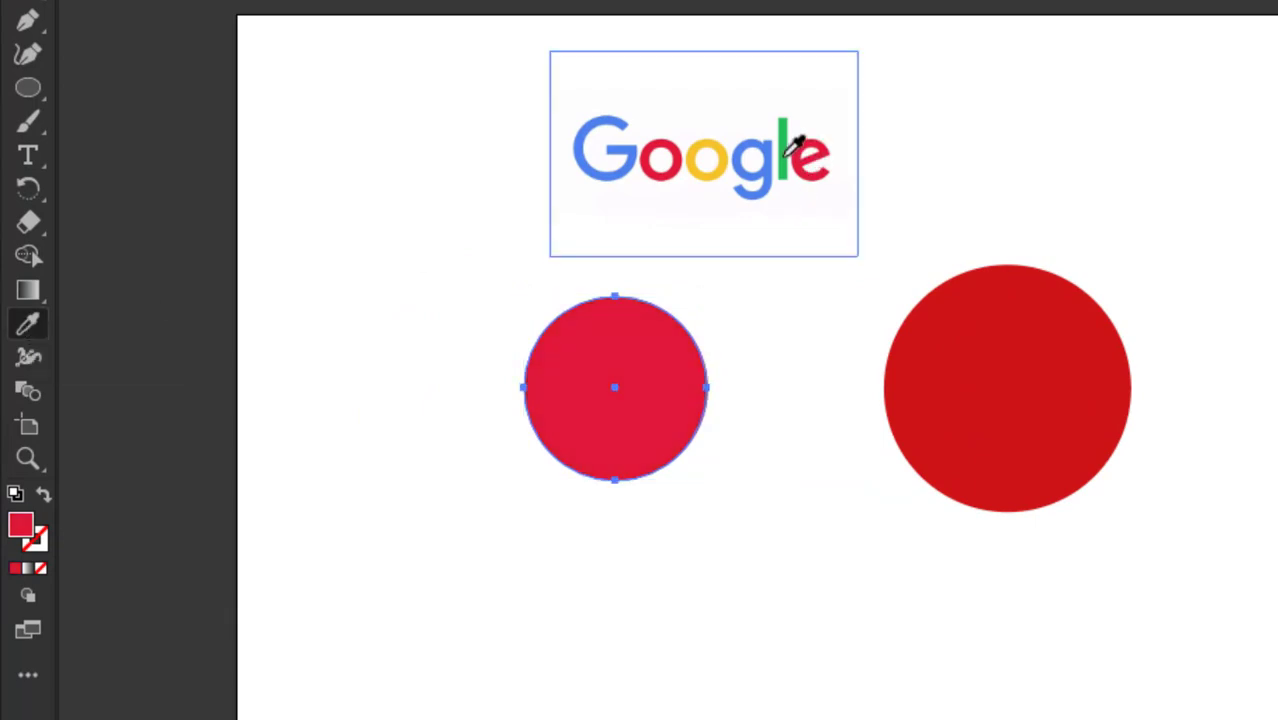
Resample the smaller circle's fill from other logo letters, trying the blue g, the red o and the yellow o.
left_click(785, 152)
left_click(774, 170)
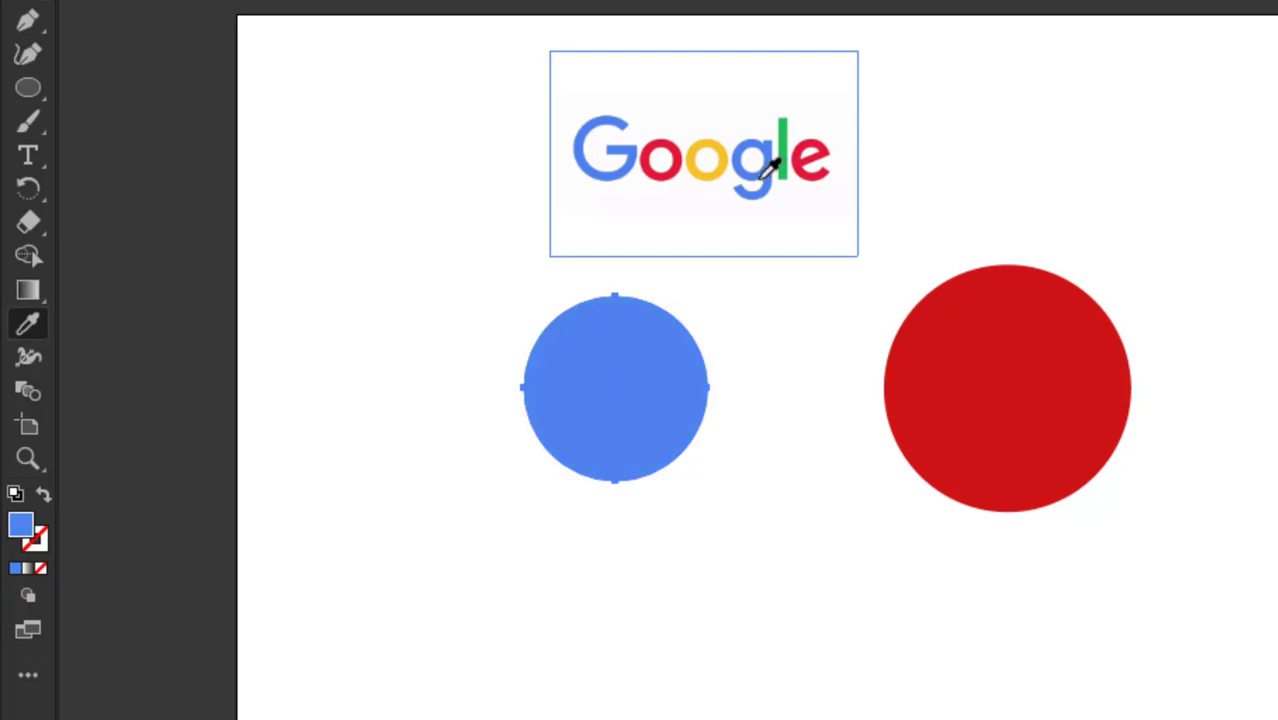
left_click(710, 165)
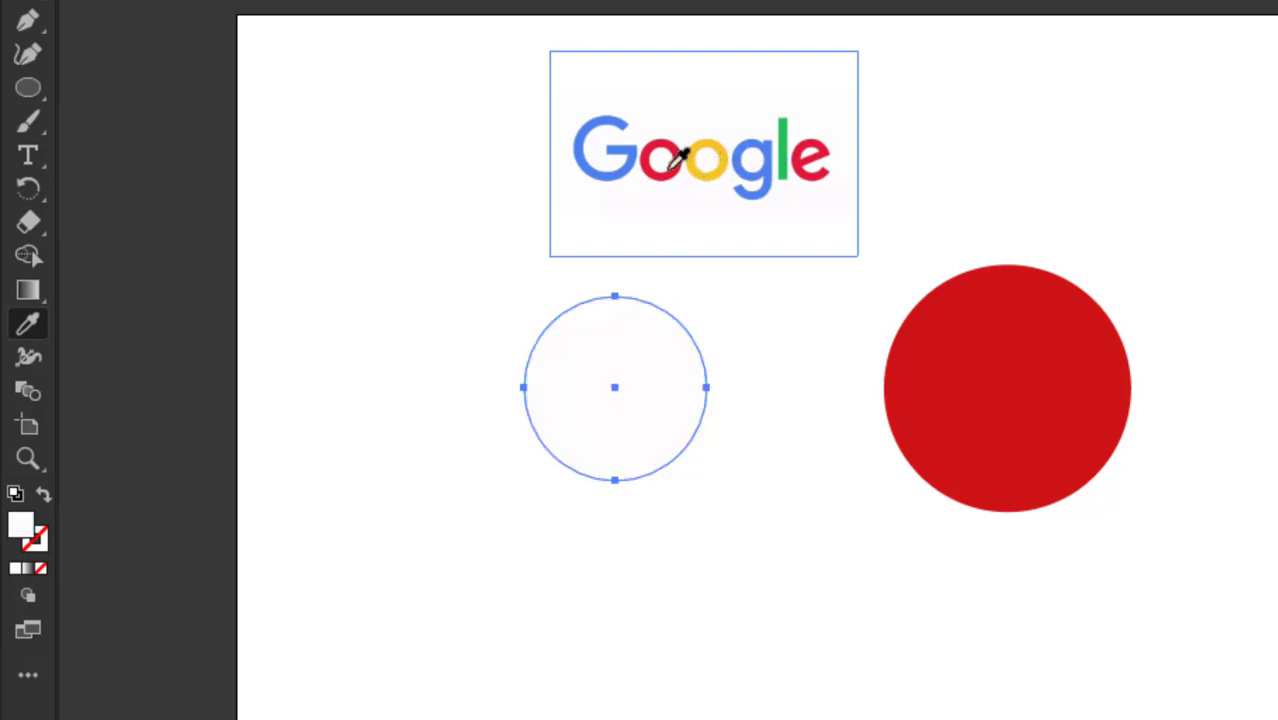
left_click(692, 156)
left_click(694, 158)
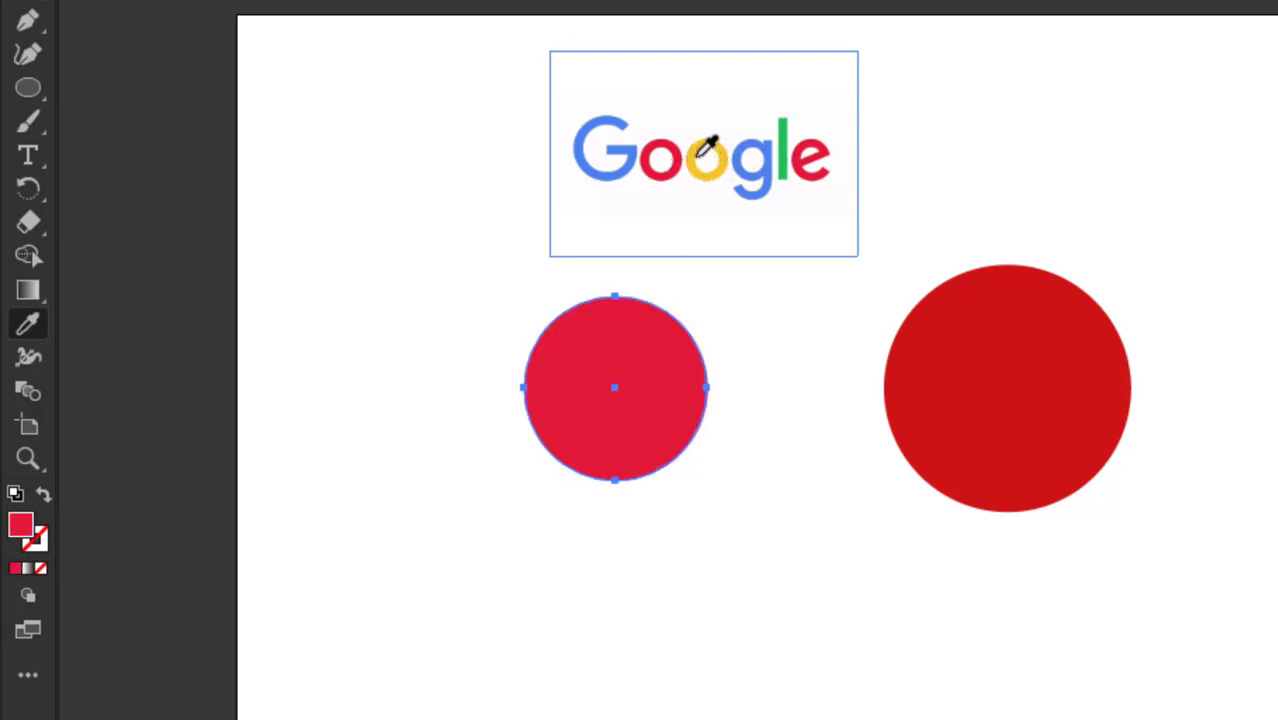
left_click(696, 158)
Sample the green of the logo's letter l for the smaller circle's fill, return to the Selection tool and deselect the circle.
scroll(484, 237, "up", 2)
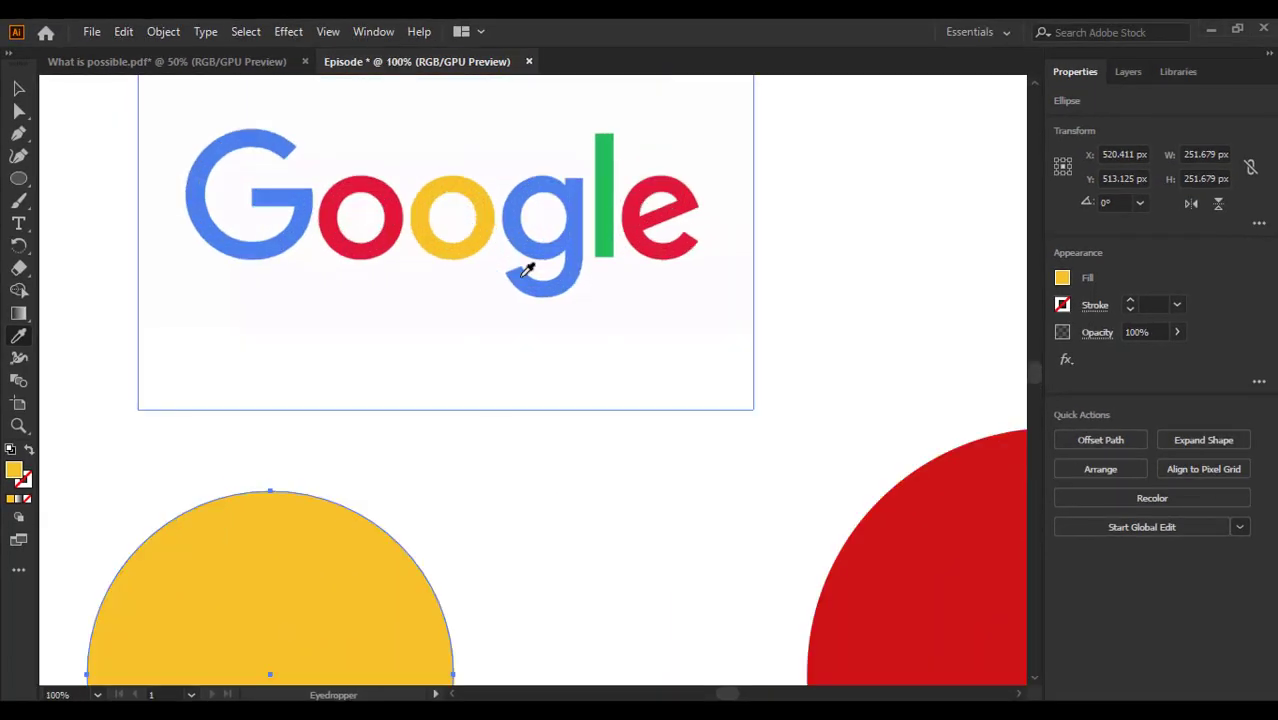
scroll(490, 224, "down", 1)
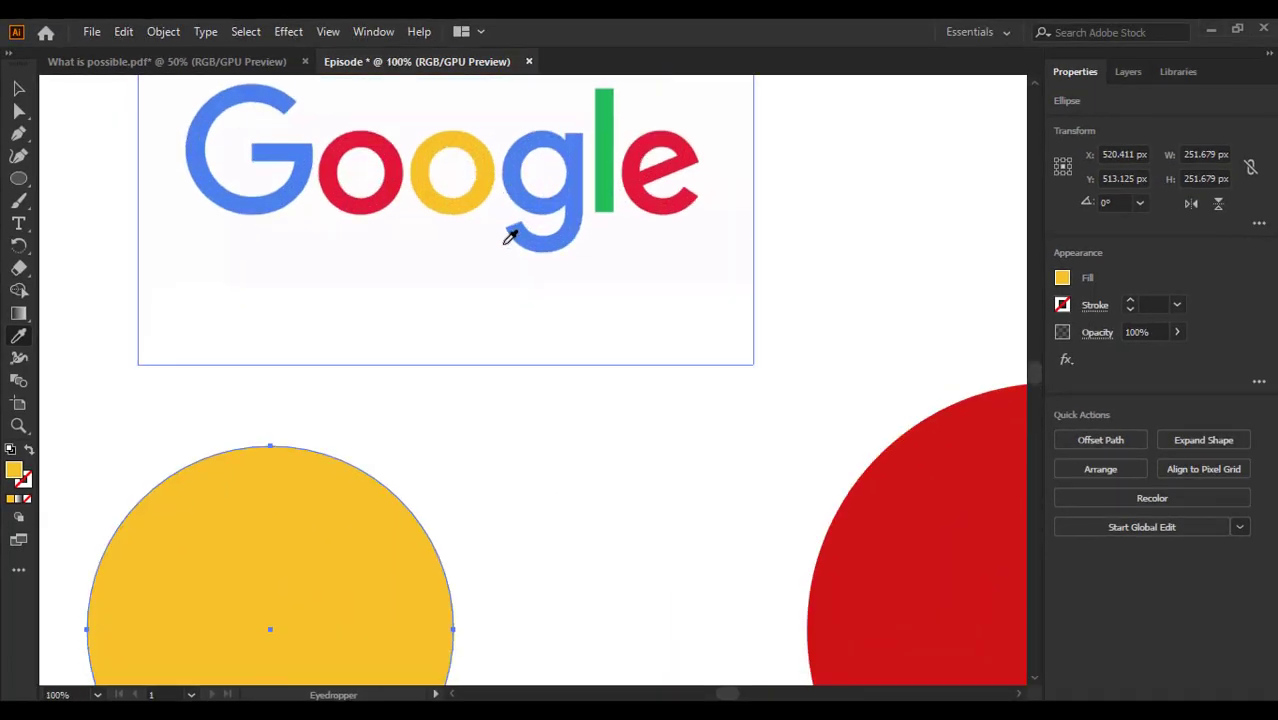
left_click(604, 187)
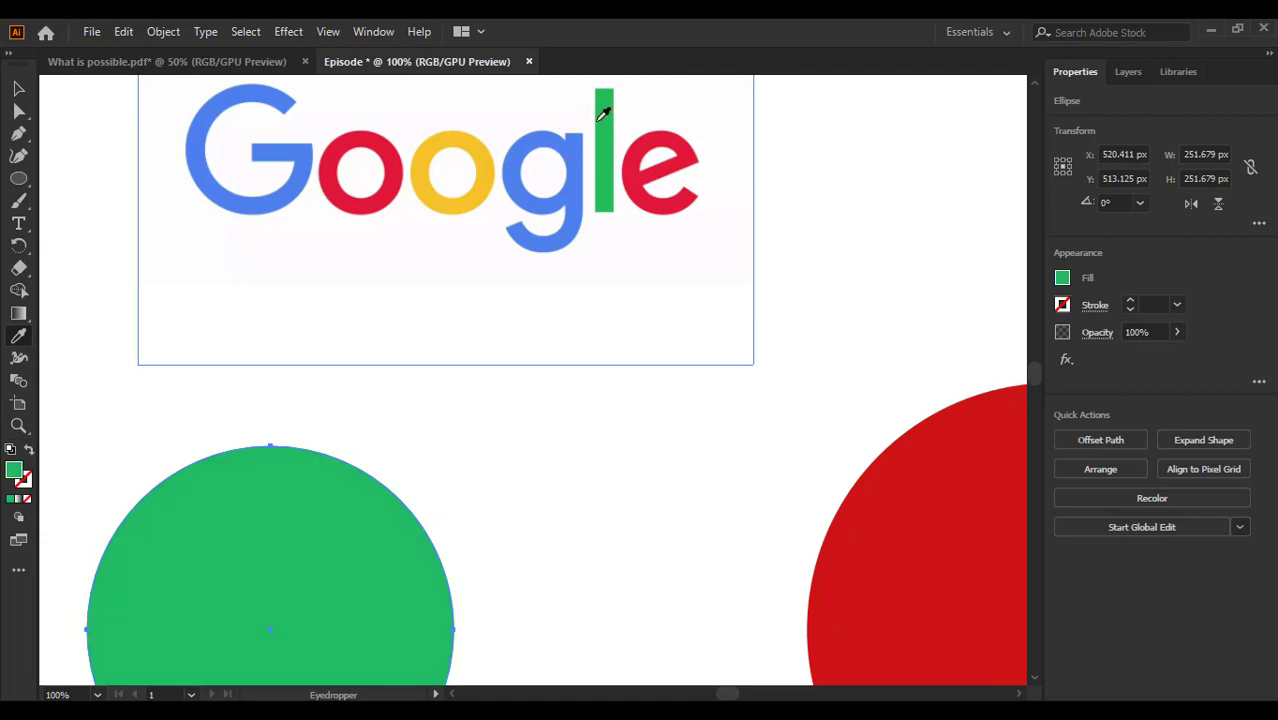
left_click(21, 87)
key("ctrl+0")
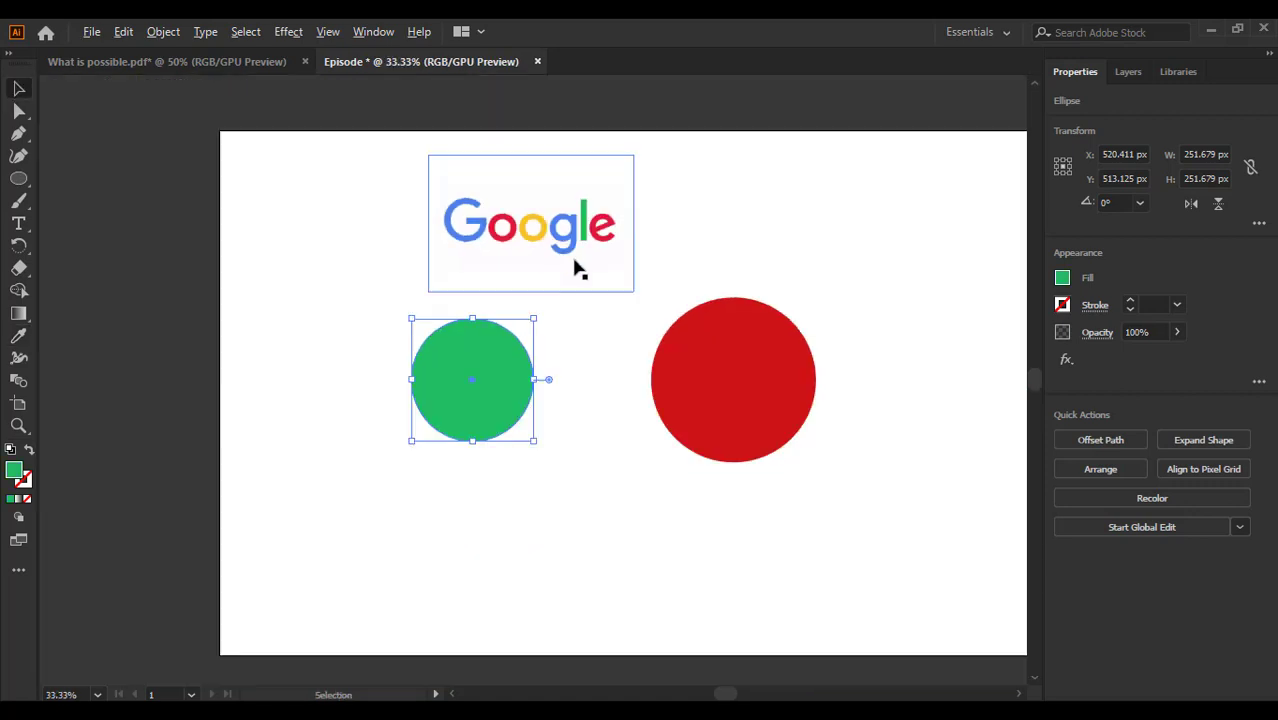
left_click(868, 236)
Select the Google logo image and delete it from the artboard.
left_click(538, 258)
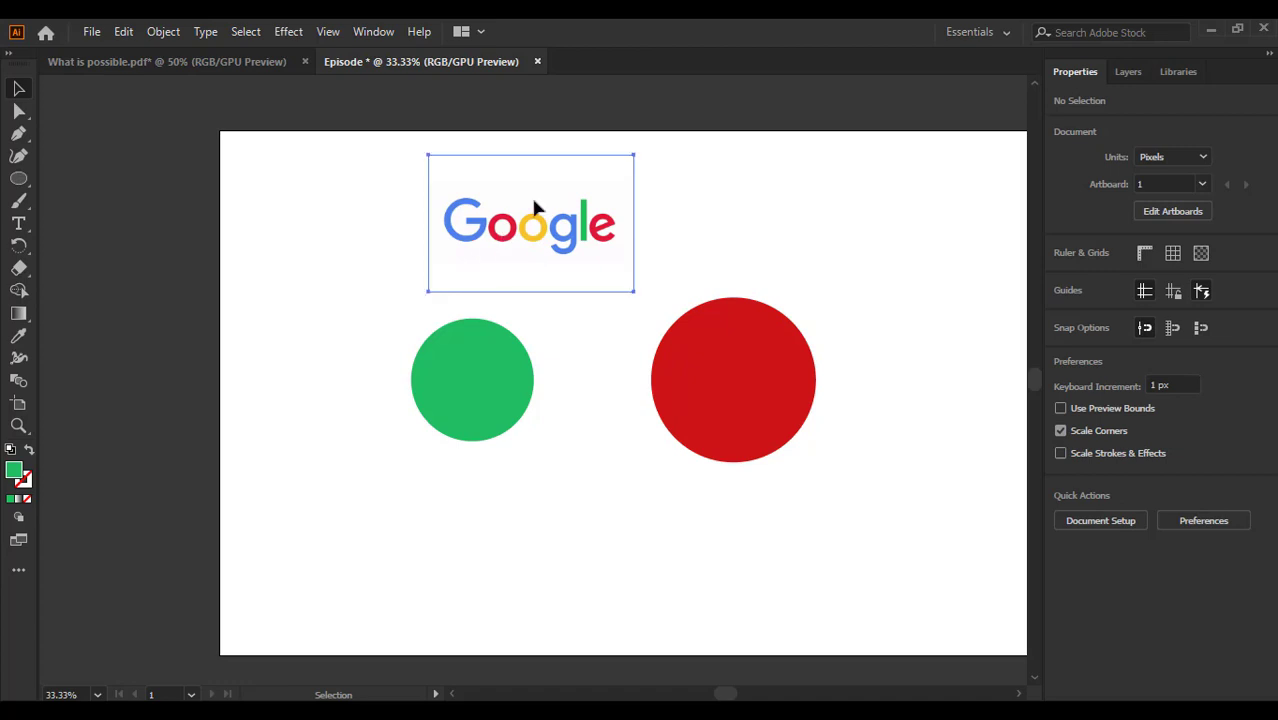
left_click(929, 272)
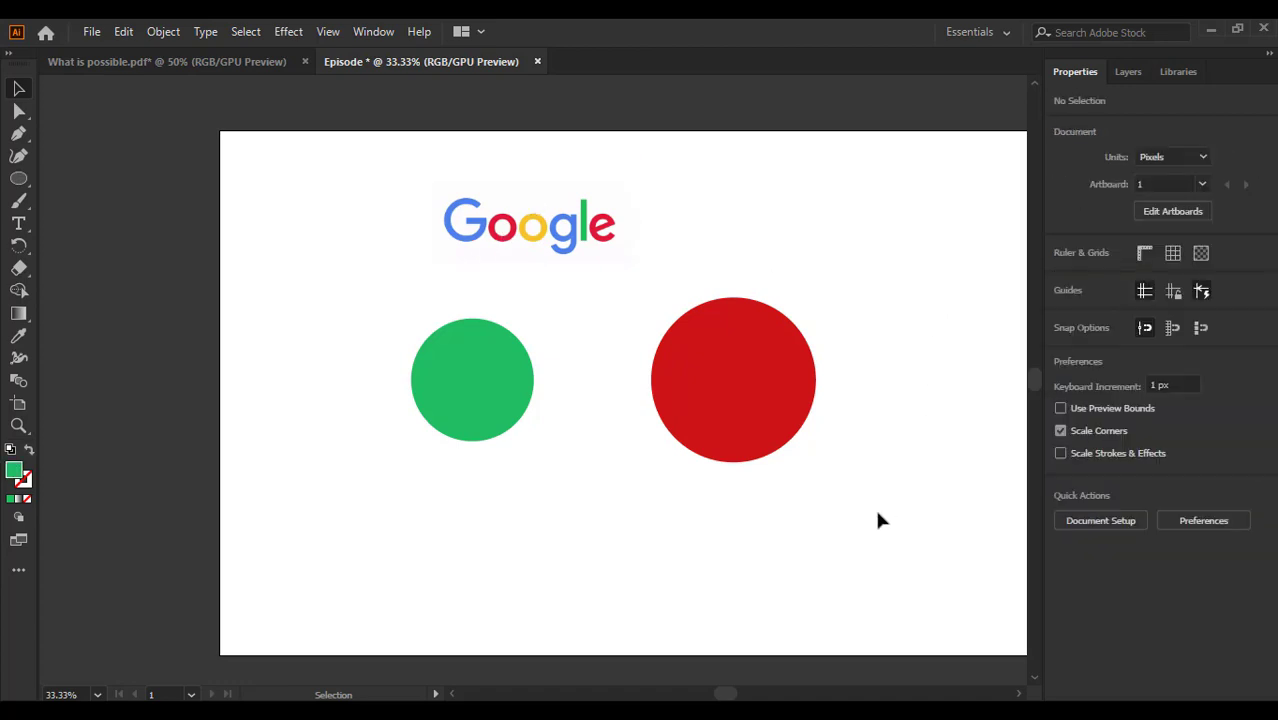
left_click_drag(860, 570, 375, 179)
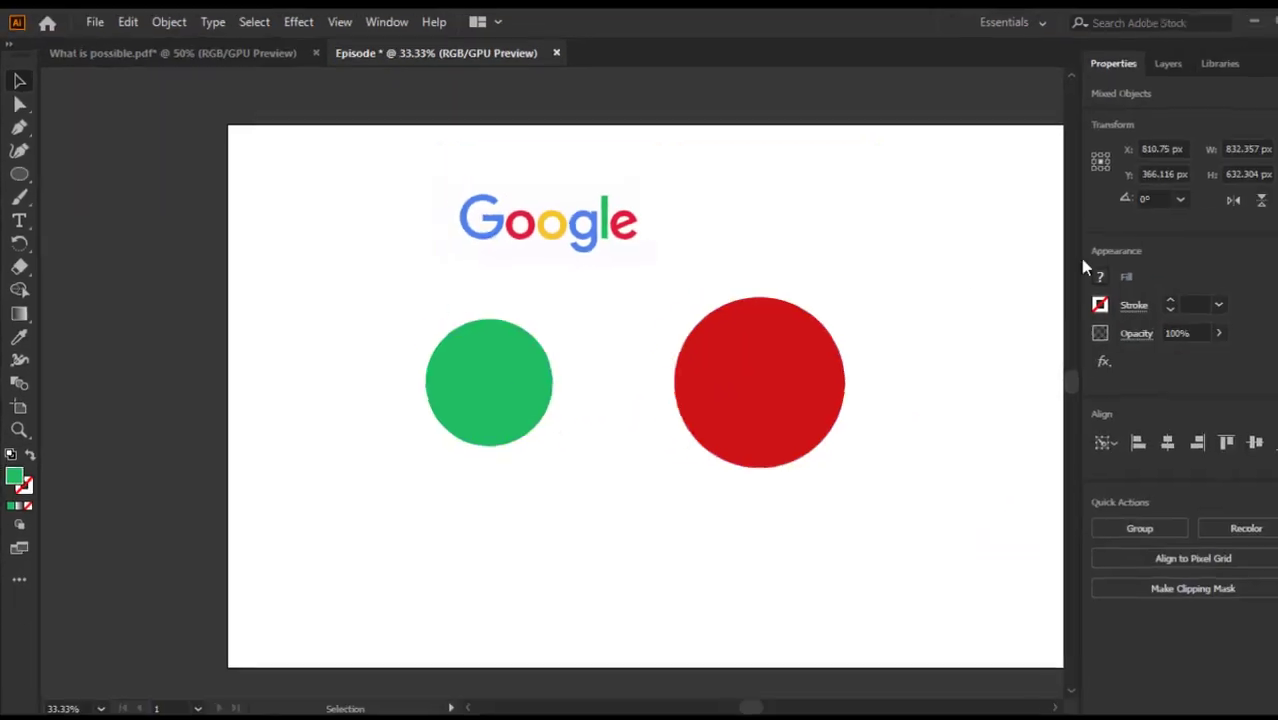
left_click(830, 274)
left_click(1002, 212)
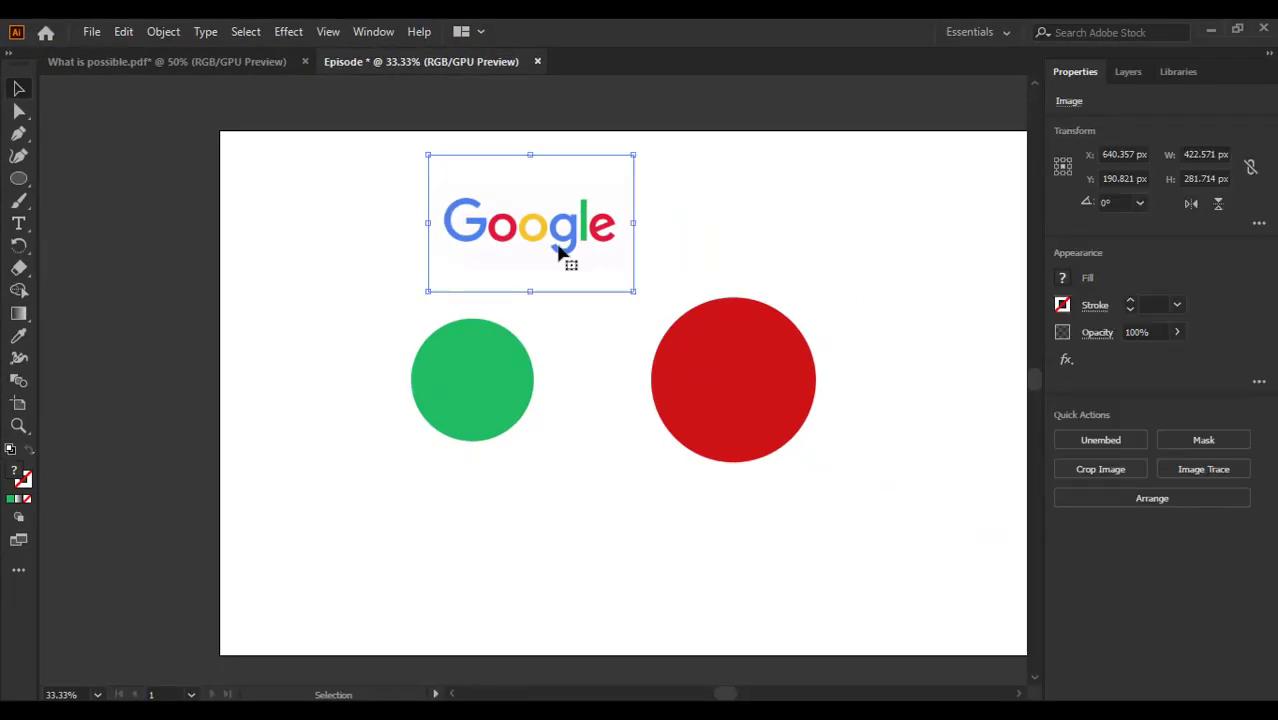
key("Delete")
Place the red circle to the left of the green one and move the pair towards the artboard's centre.
left_click_drag(639, 330, 348, 286)
left_click_drag(494, 368, 543, 321)
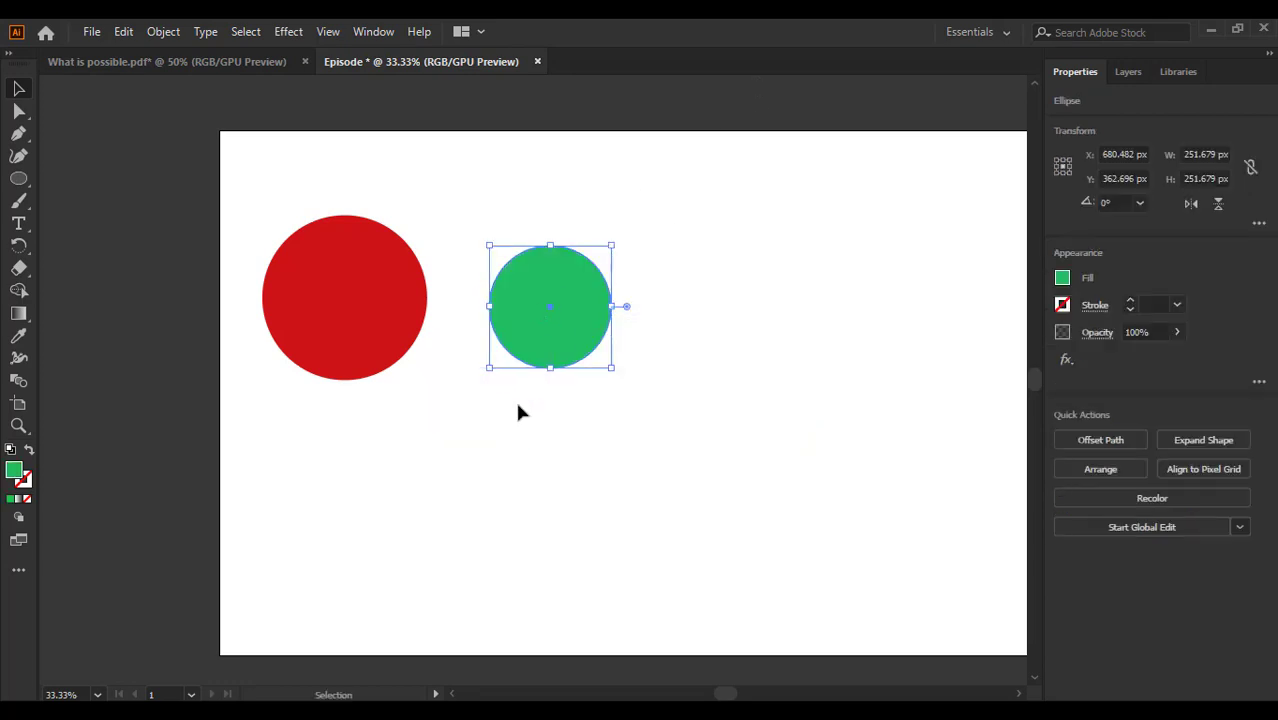
left_click(780, 305)
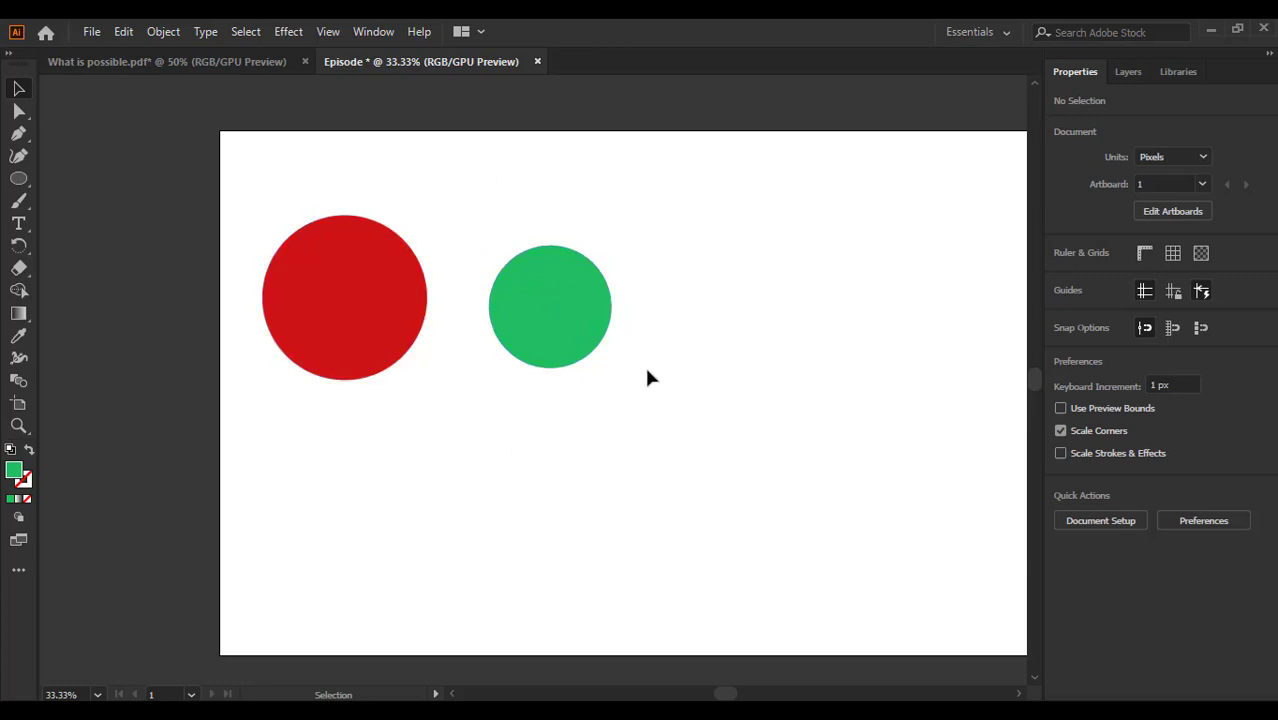
left_click_drag(302, 163, 566, 342)
left_click_drag(537, 302, 727, 321)
left_click(750, 440)
scroll(710, 414, "down", 1)
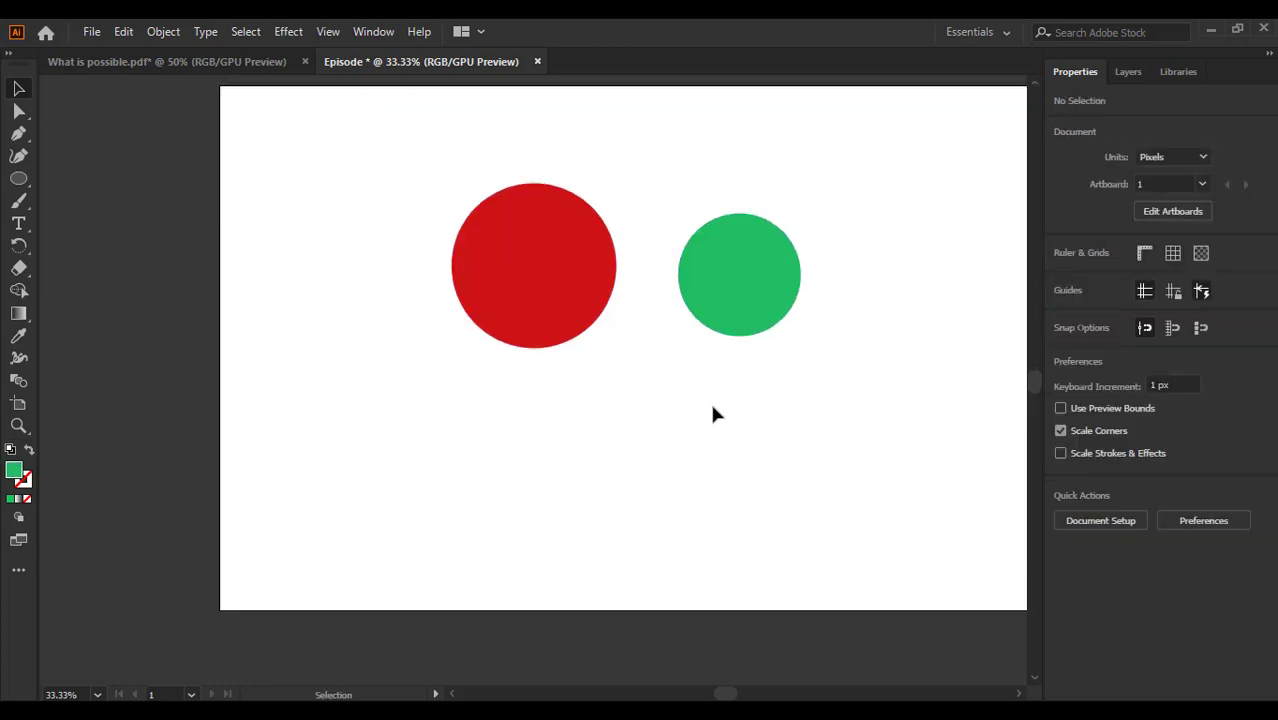
Set the red circle's fill to None and reselect the now invisible circle with a selection marquee.
left_click(545, 242)
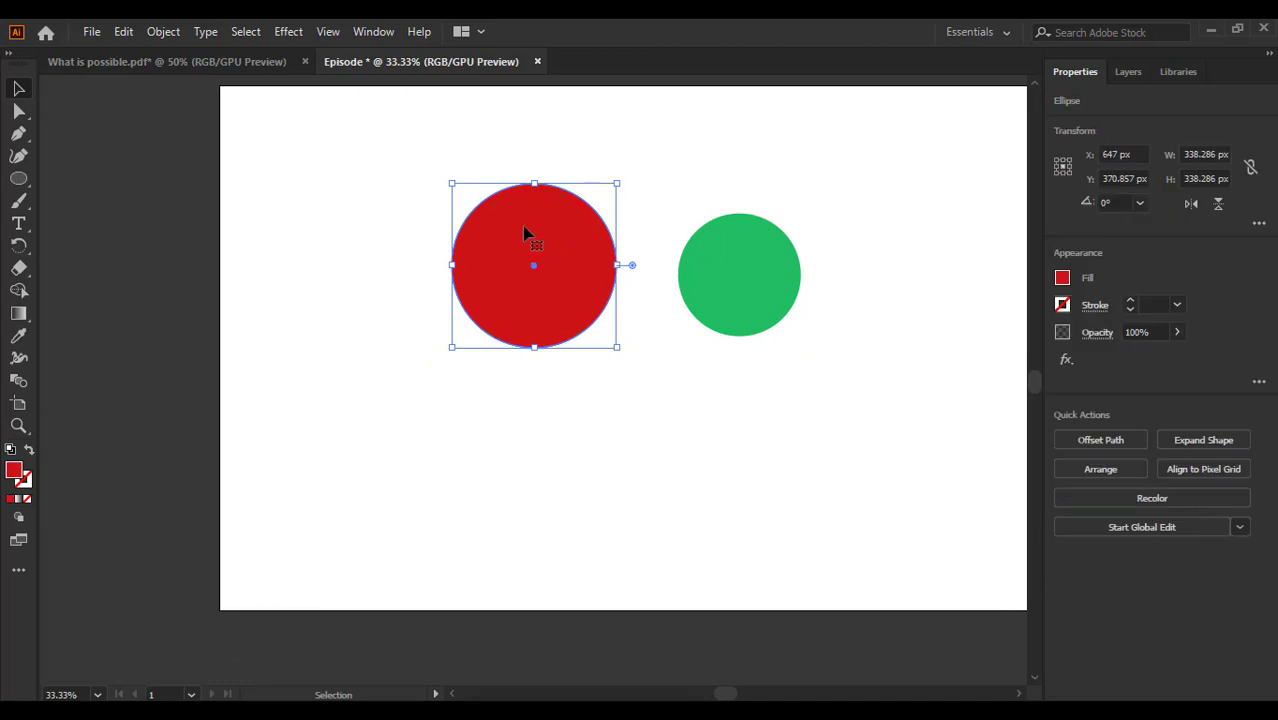
left_click(27, 500)
left_click(765, 417)
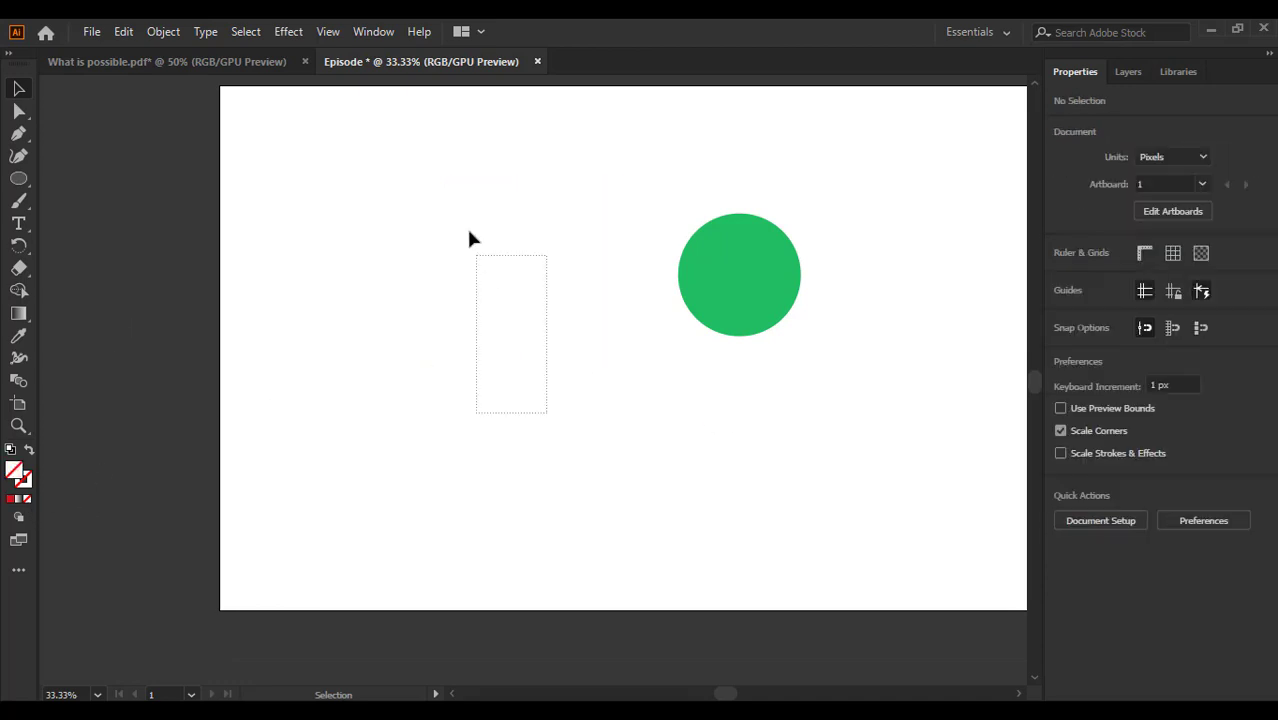
left_click_drag(473, 238, 471, 236)
left_click(314, 88)
left_click_drag(388, 189, 590, 362)
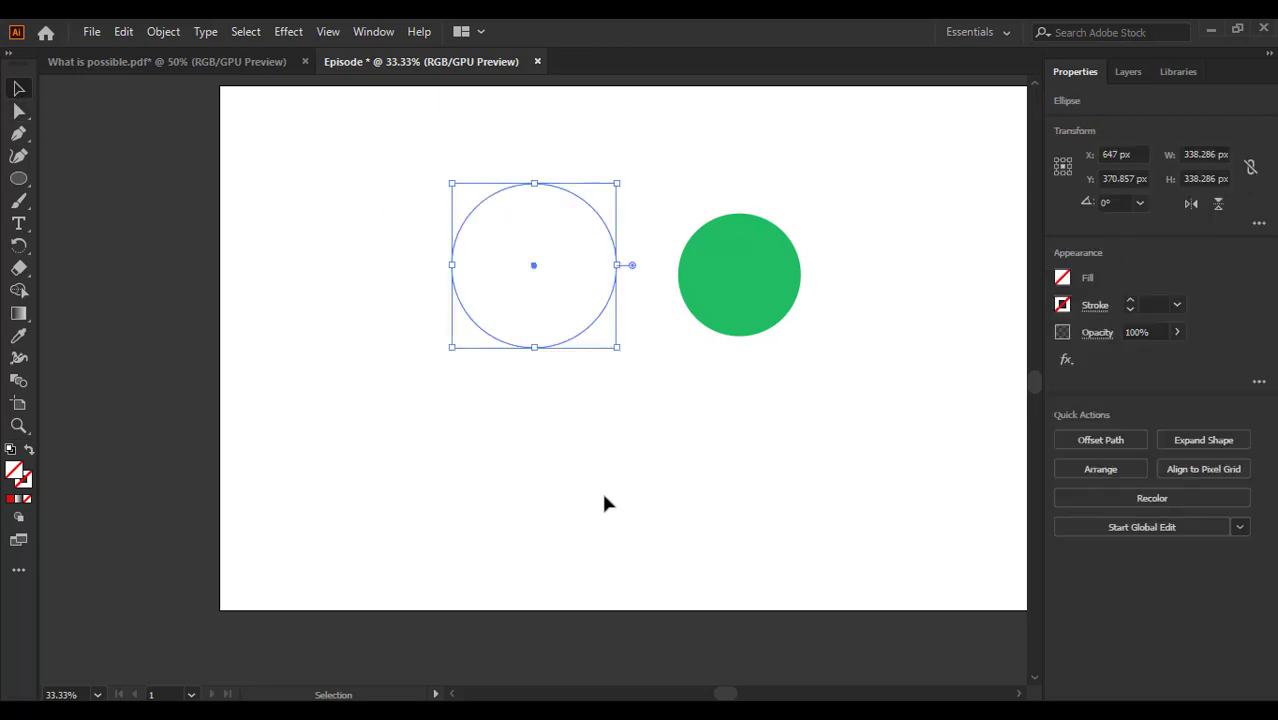
Delete the small green circle and select the remaining unfilled circle with a selection marquee.
left_click(711, 268)
key("Delete")
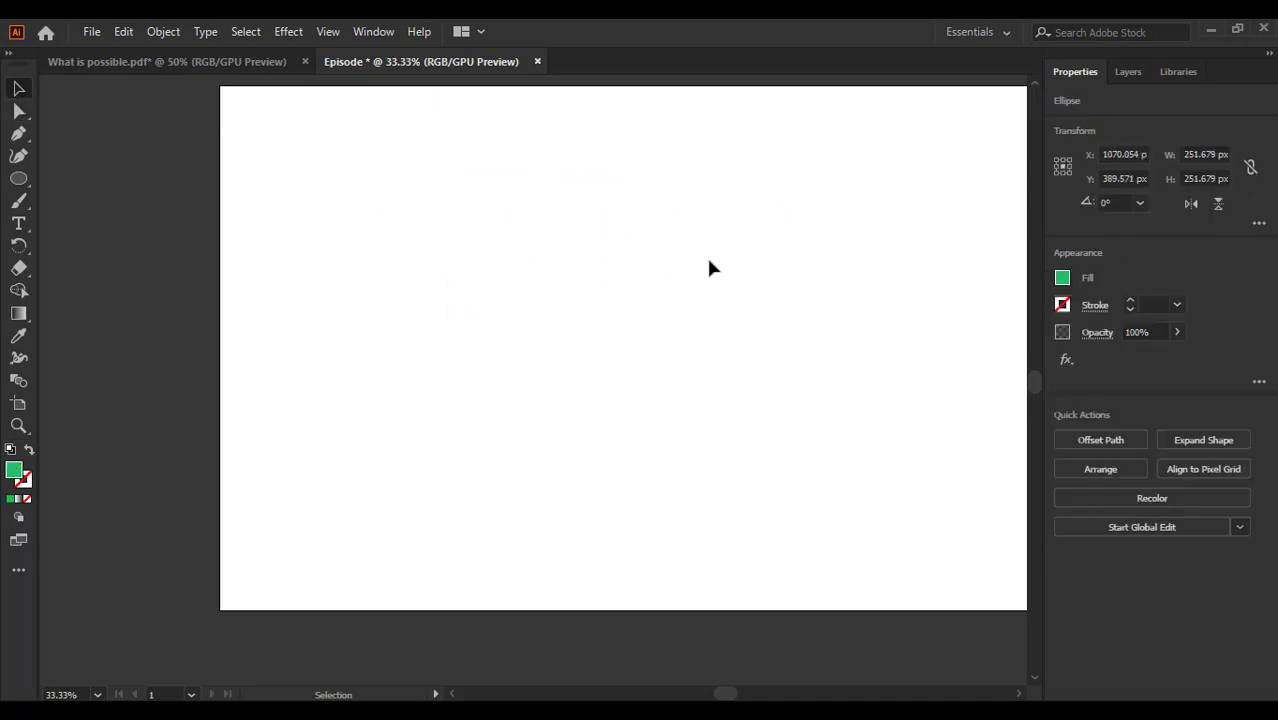
left_click_drag(390, 130, 697, 395)
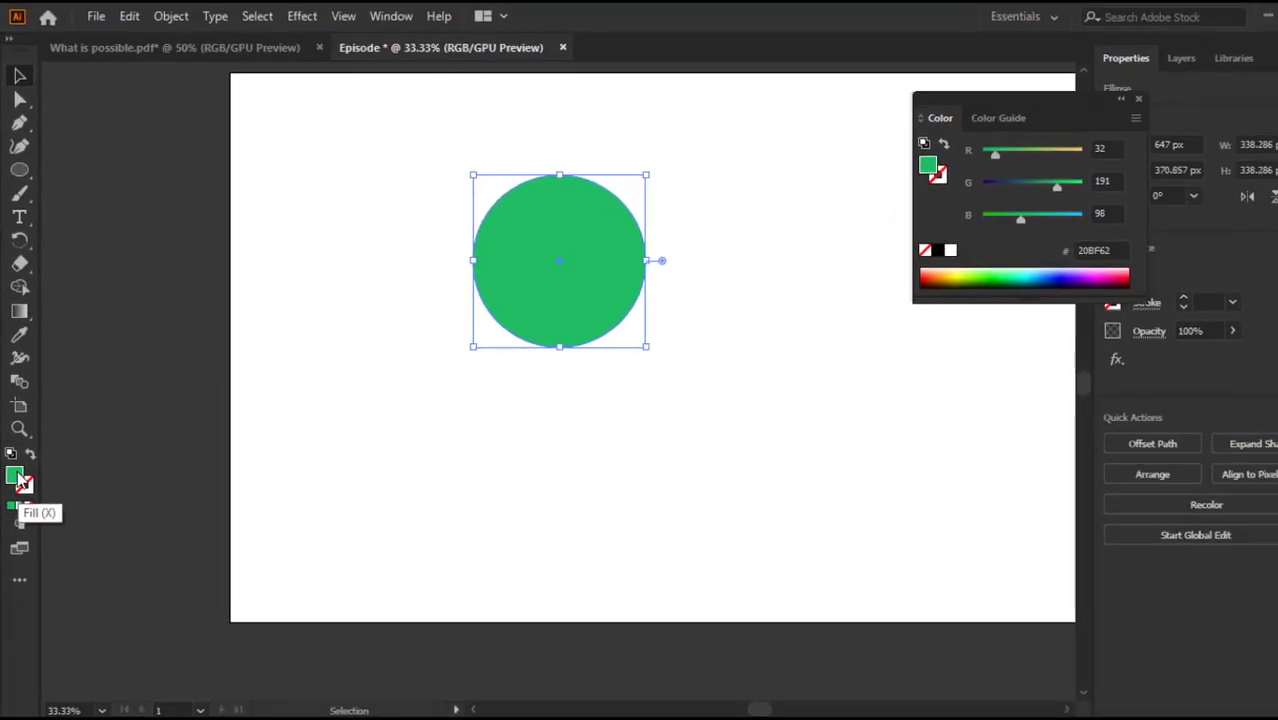
Set the selected green circle's fill to purple 8017E5 in the Color Picker and deselect it.
double_click(17, 478)
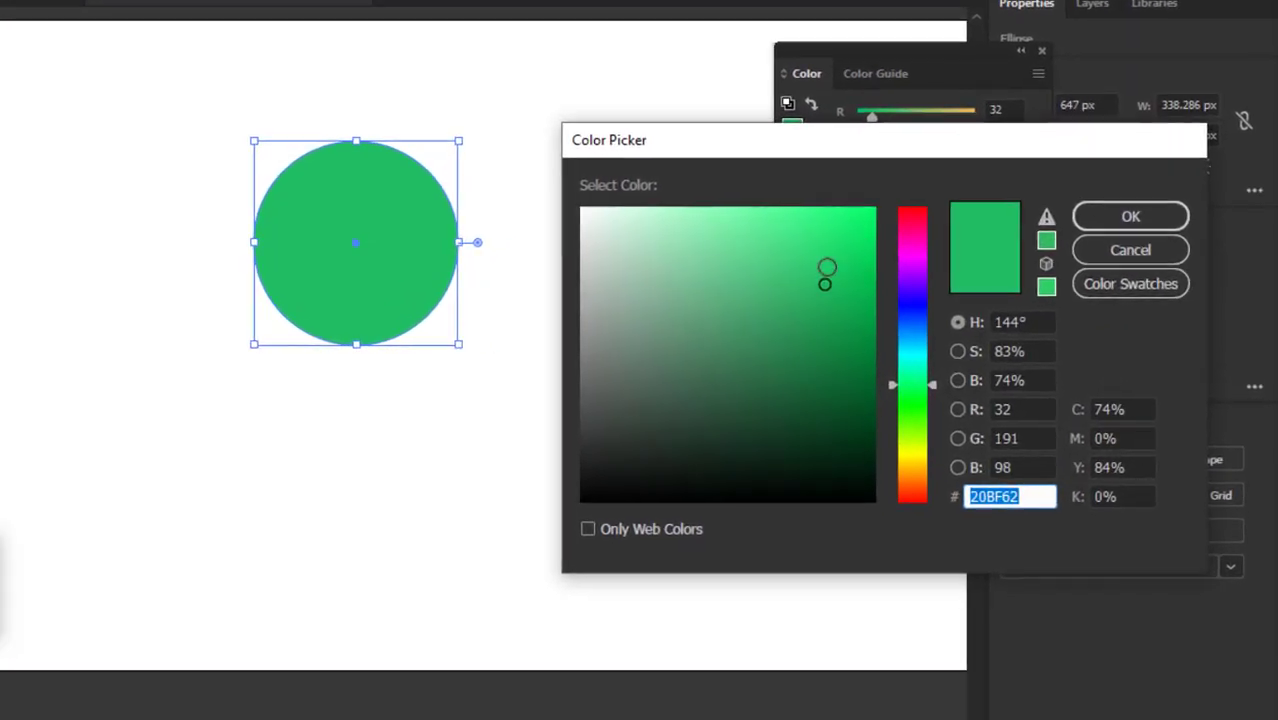
mouse_move(916, 284)
left_mouse_down()
mouse_move(875, 238)
mouse_move(913, 285)
mouse_move(933, 394)
mouse_move(927, 308)
mouse_move(905, 280)
left_mouse_up()
mouse_move(872, 238)
left_mouse_down()
mouse_move(766, 361)
mouse_move(845, 236)
left_mouse_up()
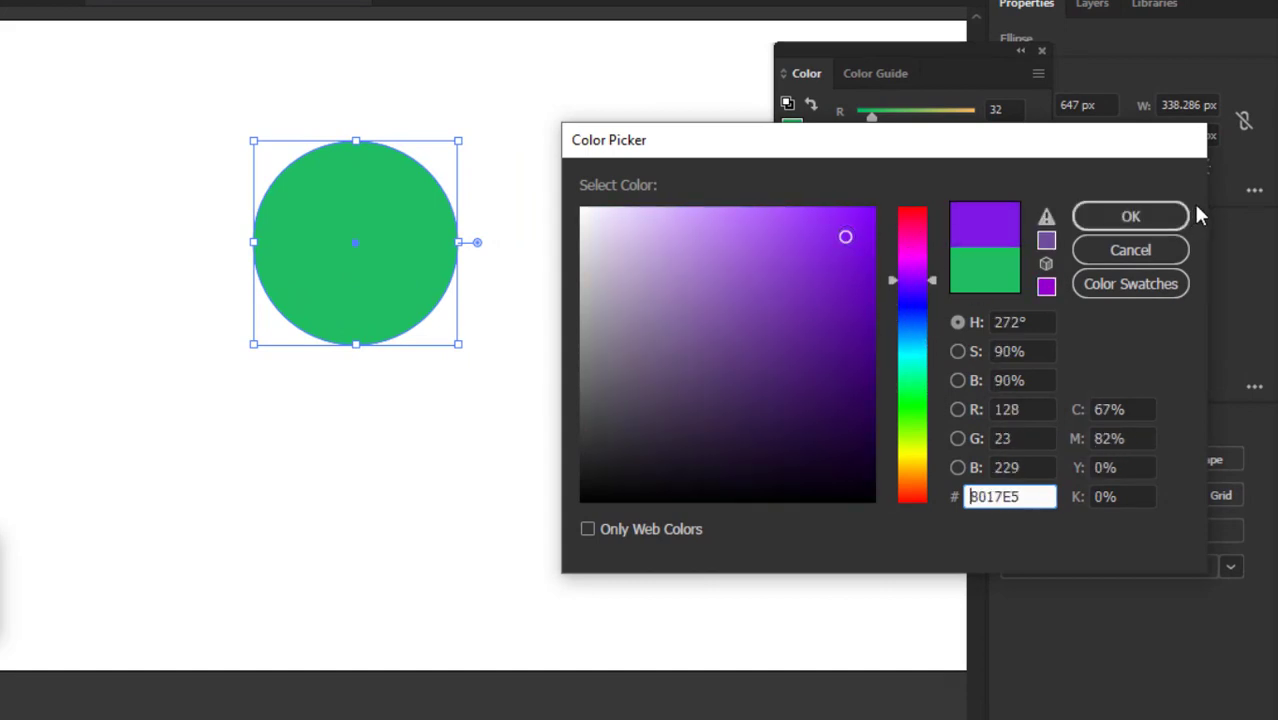
left_click(1120, 220)
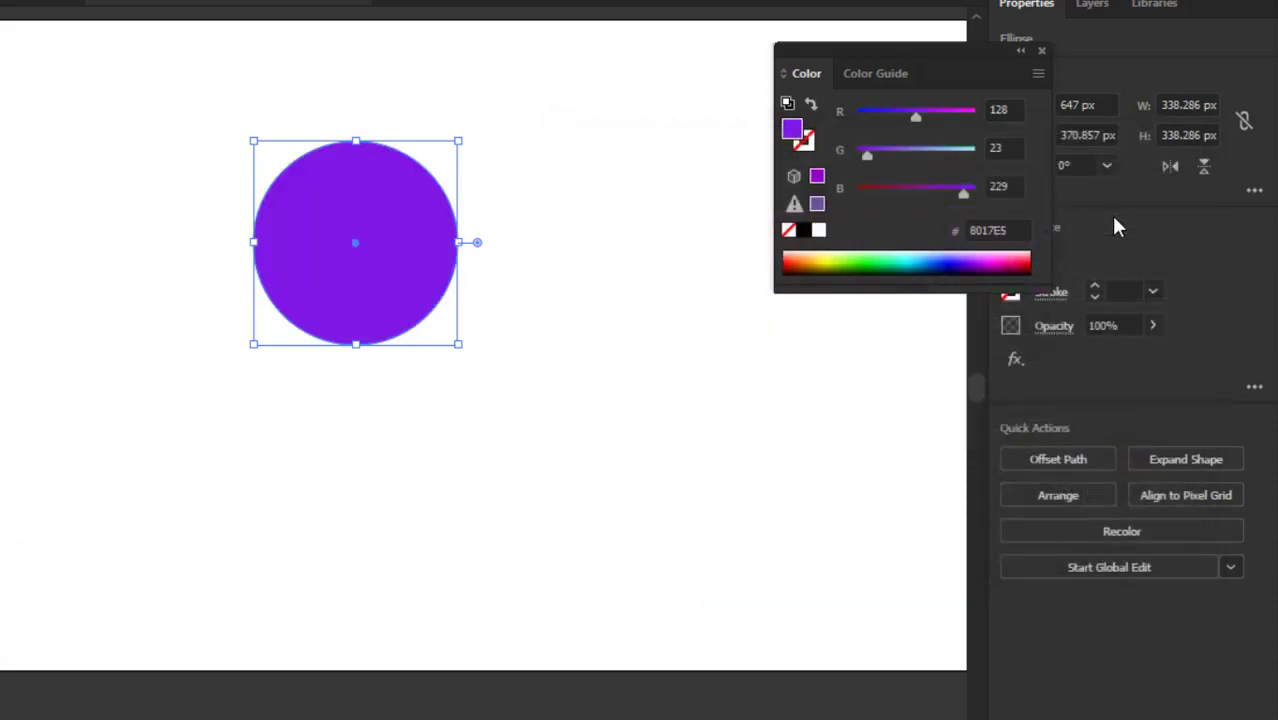
left_click(646, 266)
Reselect the purple circle, set its fill to crimson CC0A50 in the Color Picker, and deselect it.
left_click(402, 248)
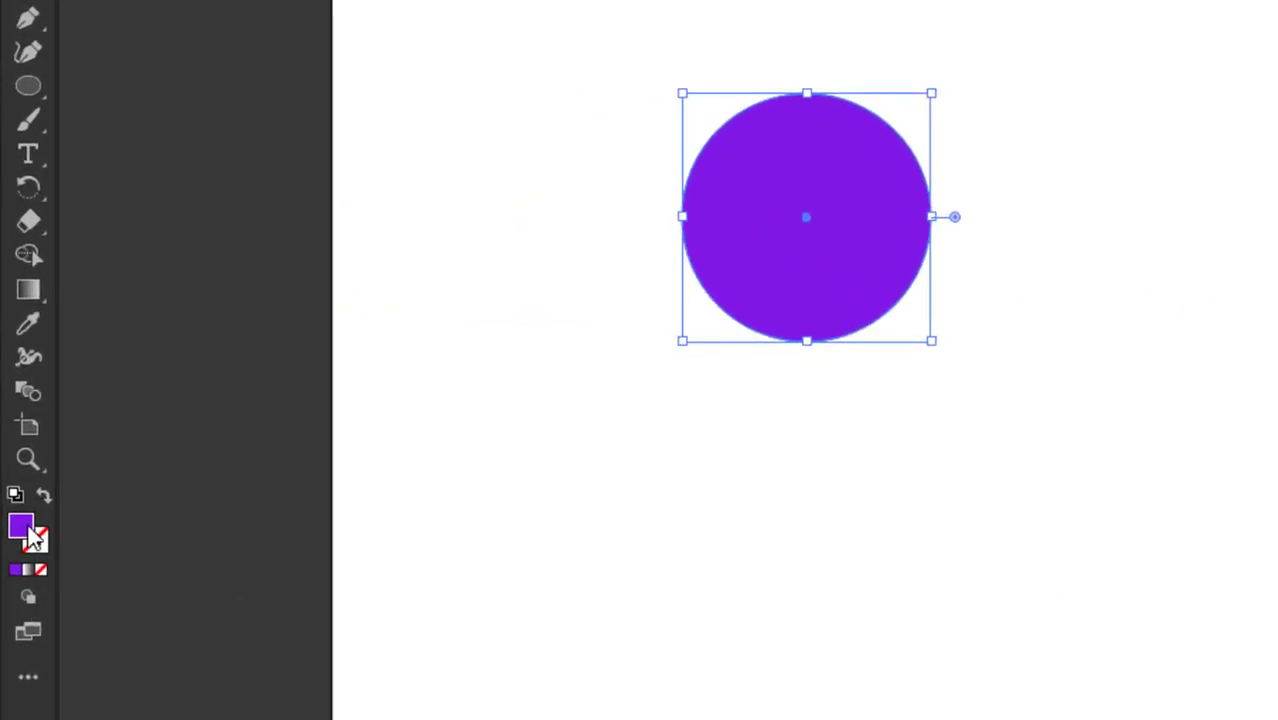
double_click(22, 528)
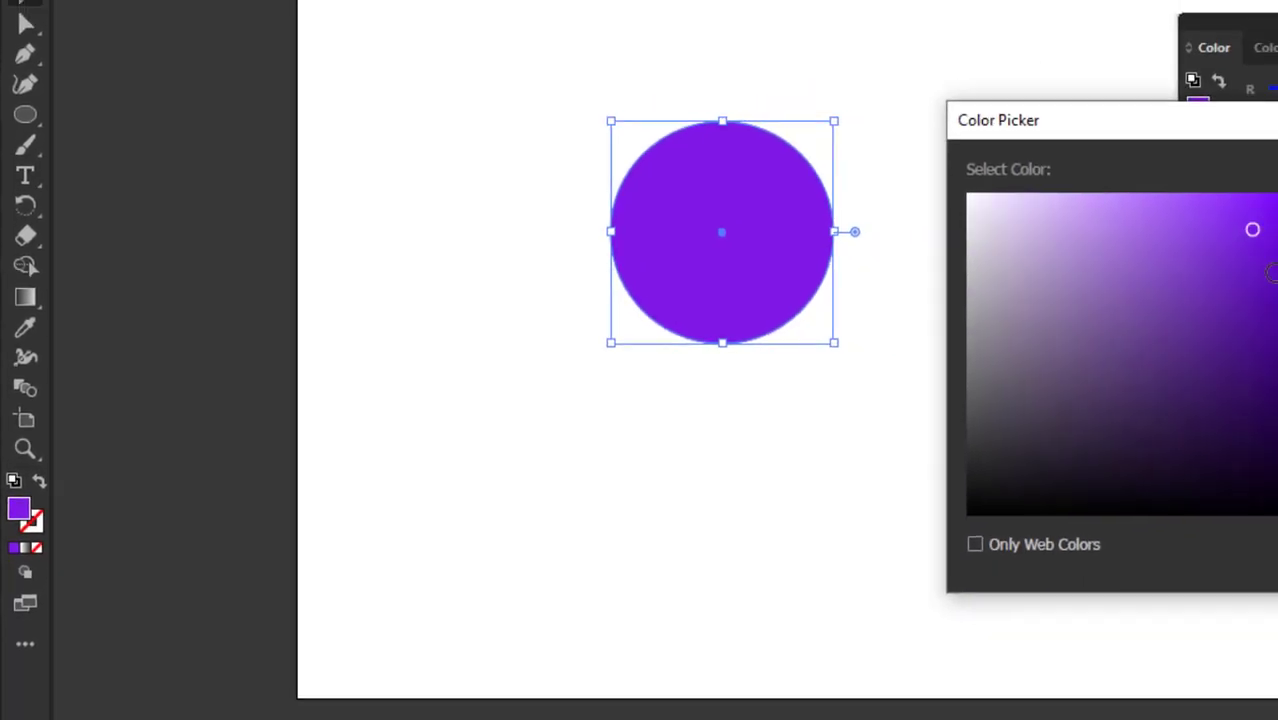
left_click(1261, 306)
left_click_drag(1225, 300, 1205, 230)
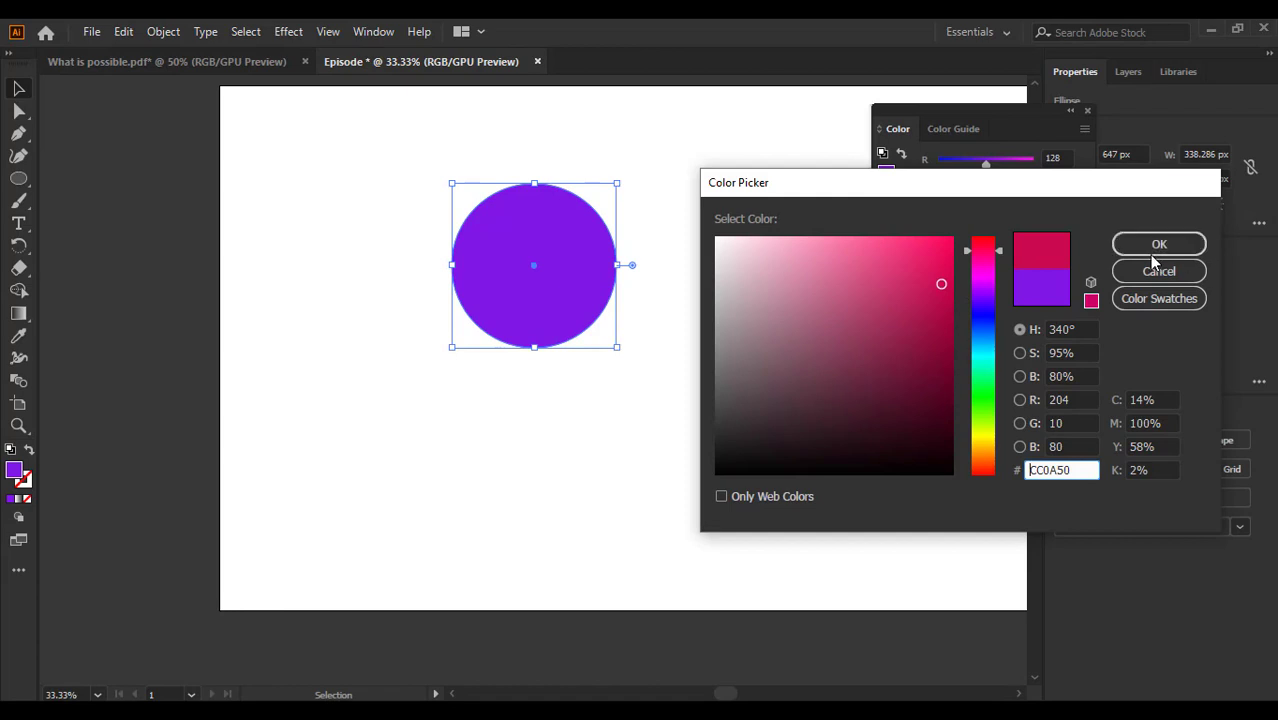
left_click(1157, 250)
left_click(818, 372)
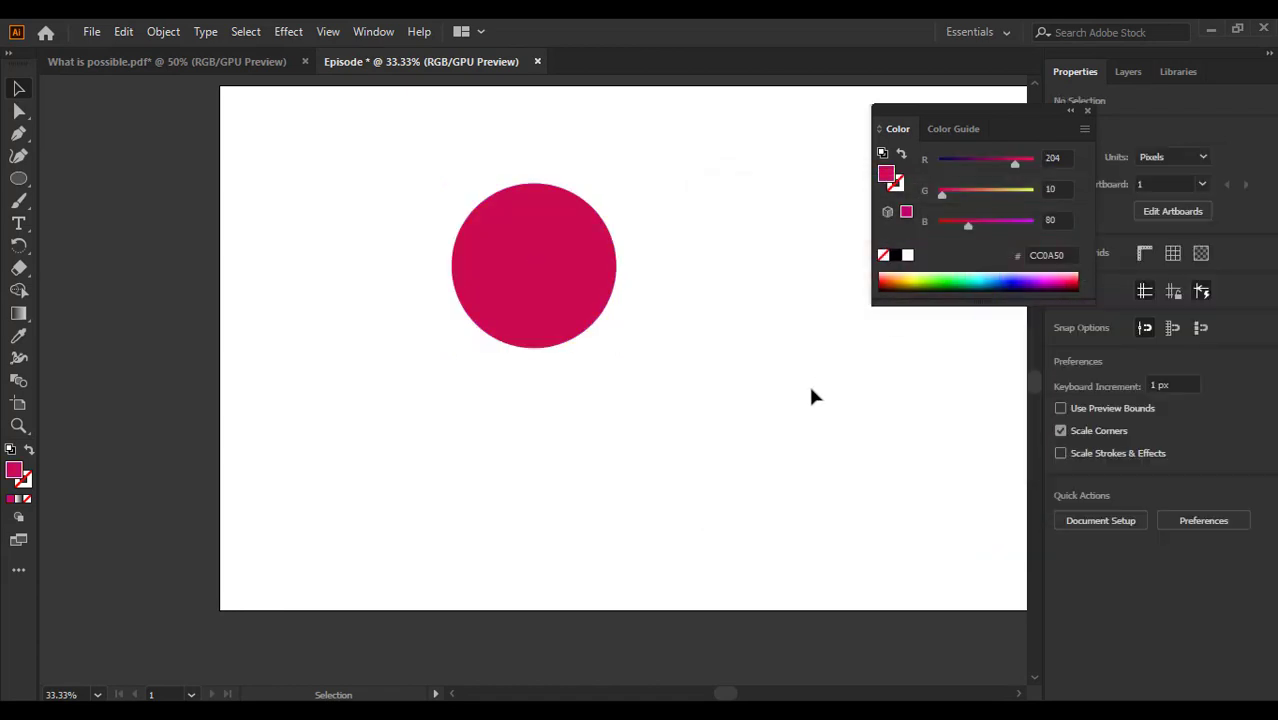
Move the crimson circle towards the artboard's left side, to about X 511 px, Y 400 px, and deselect it.
scroll(810, 420, "up", 1)
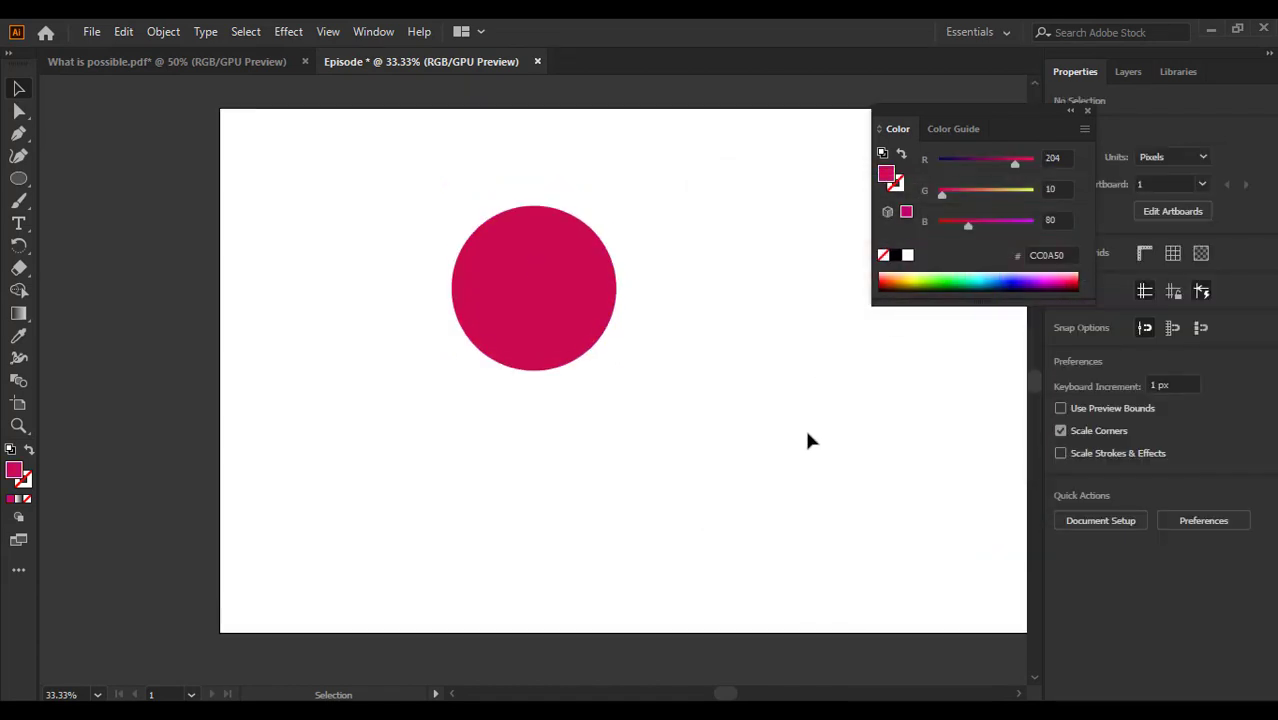
scroll(807, 434, "down", 1)
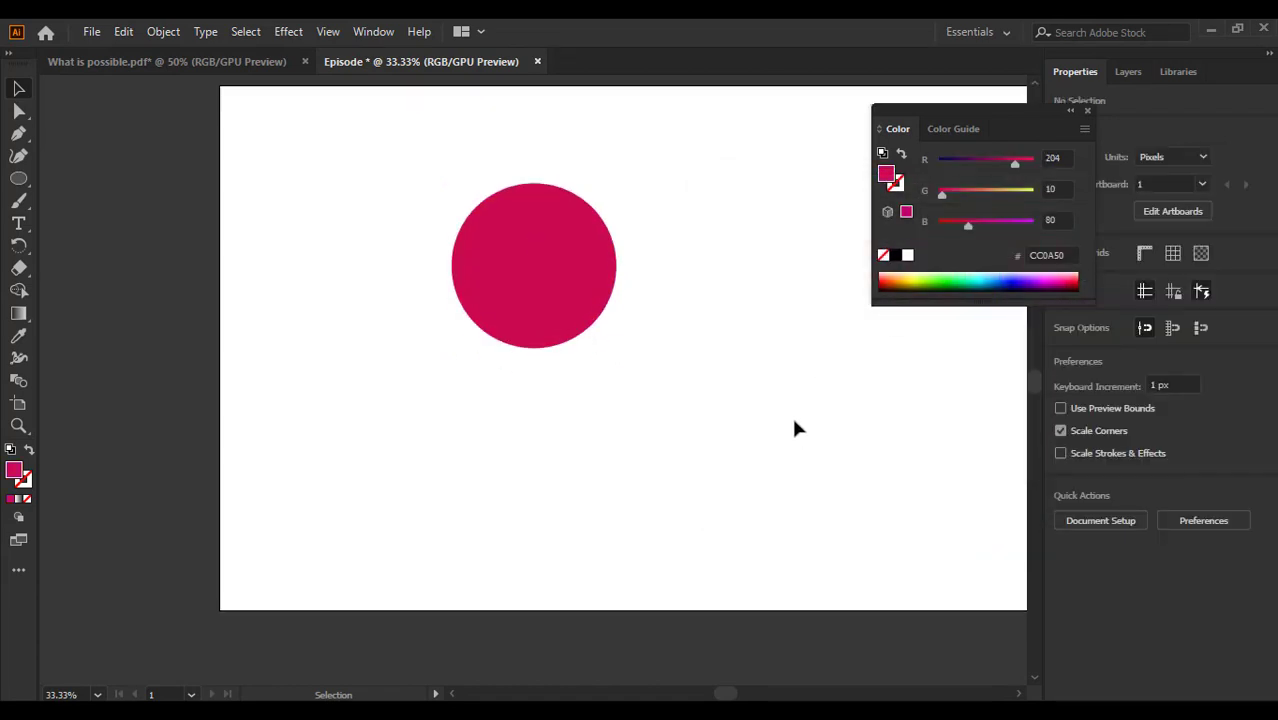
left_click(558, 274)
left_click(657, 400)
left_click_drag(569, 283, 487, 271)
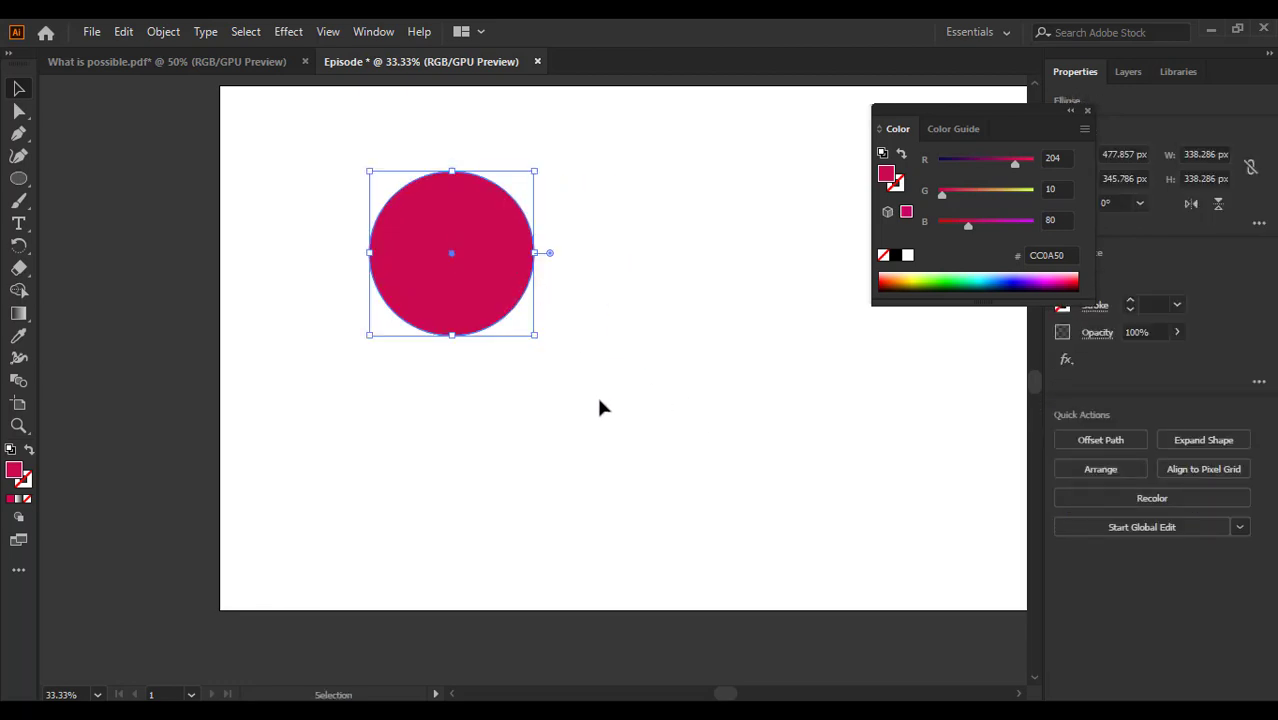
left_click(598, 401)
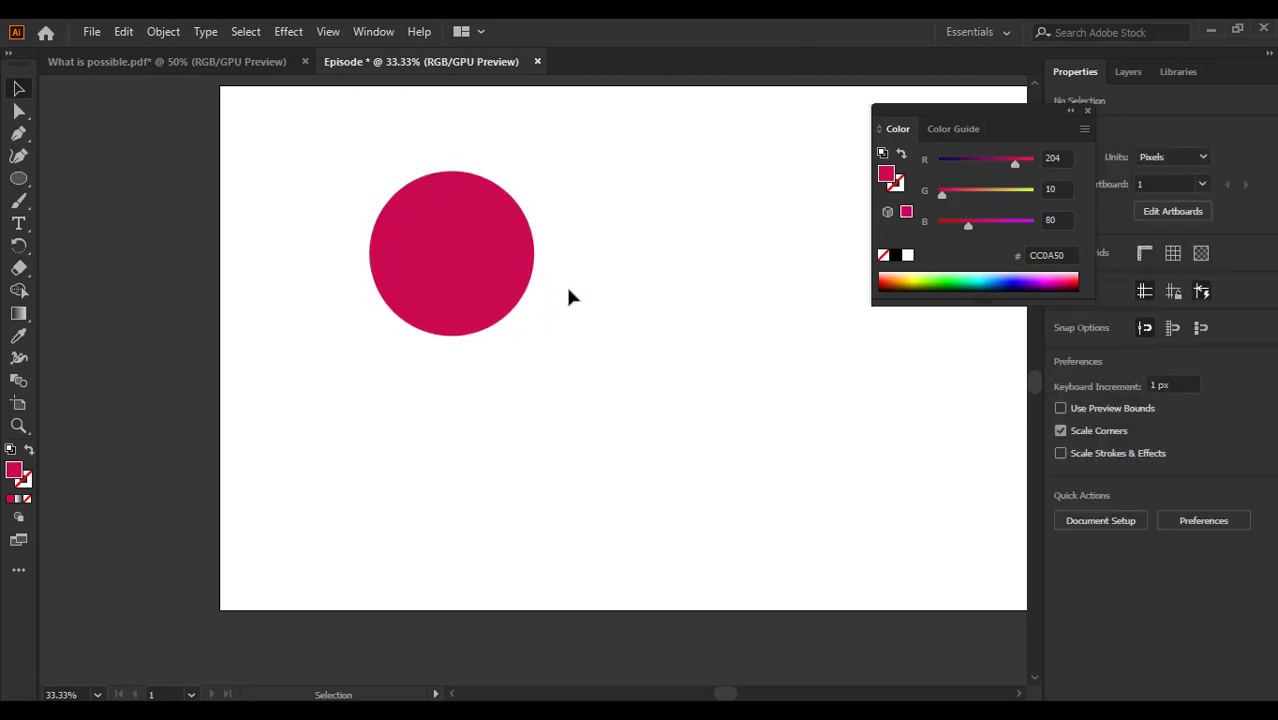
left_click_drag(496, 266, 512, 292)
left_click(643, 272)
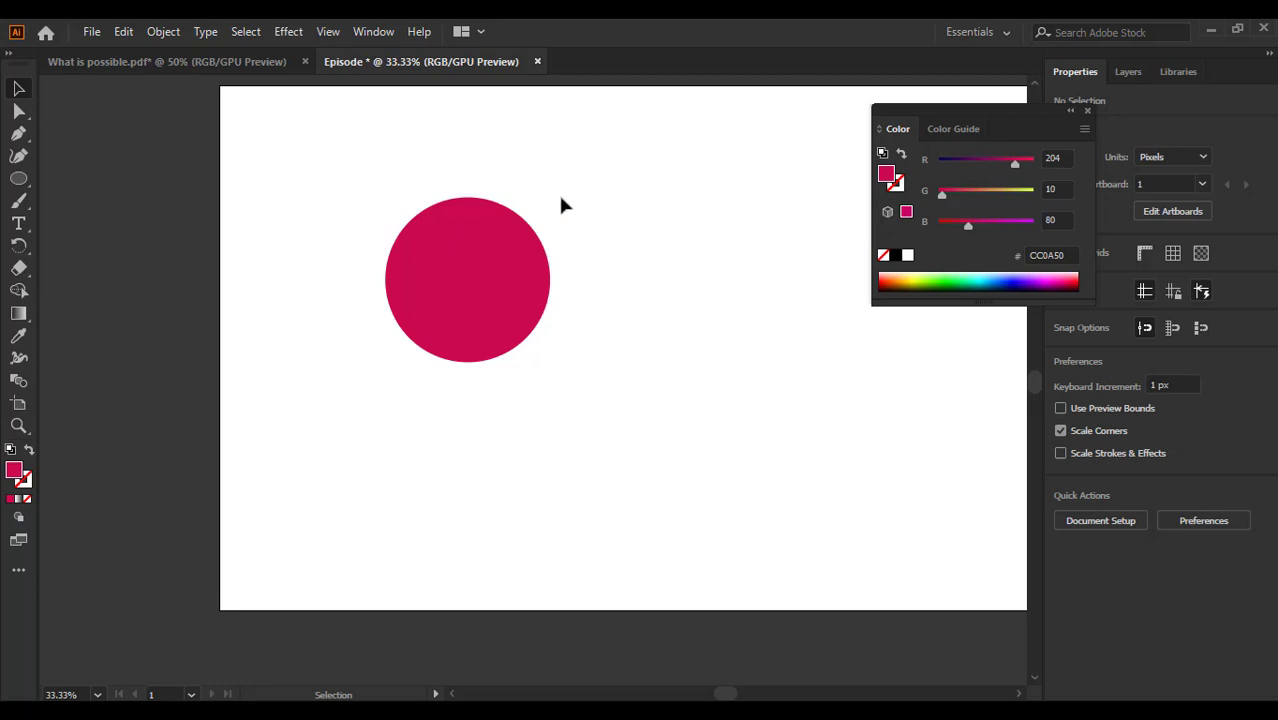
Copy the crimson circle to the clipboard and clear the selection.
left_click(390, 268)
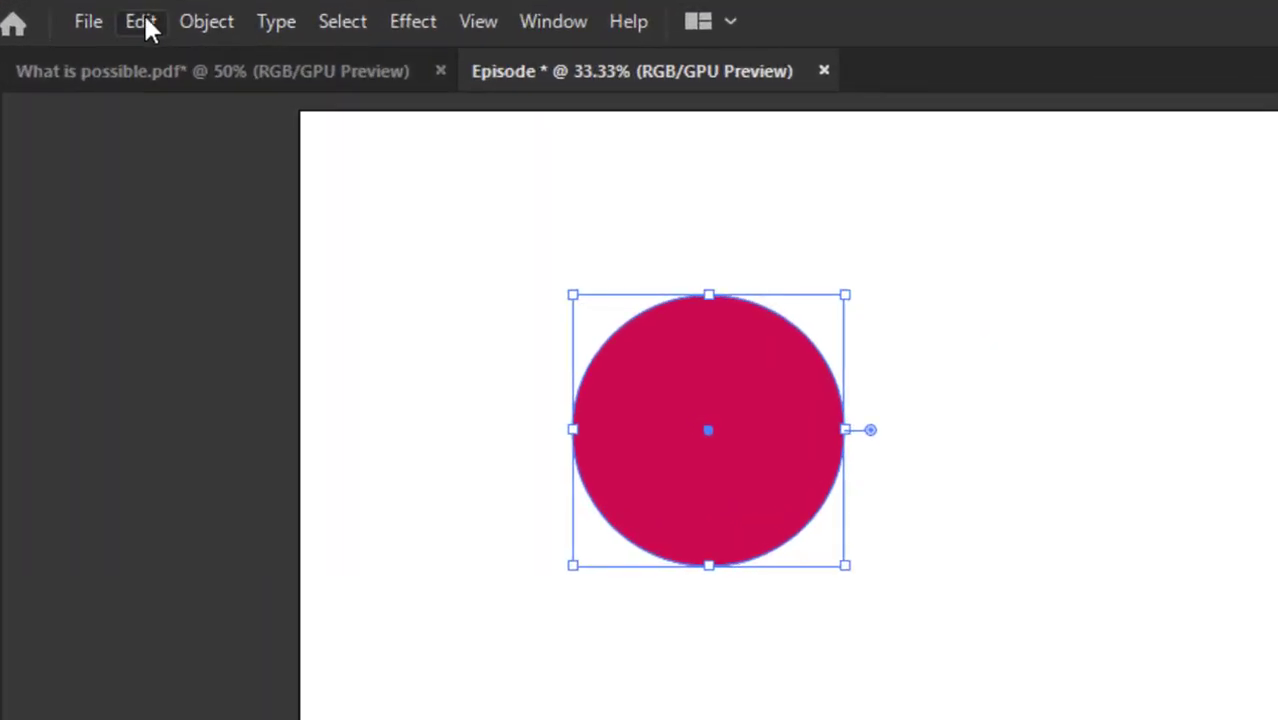
left_click(1048, 622)
left_click(663, 352)
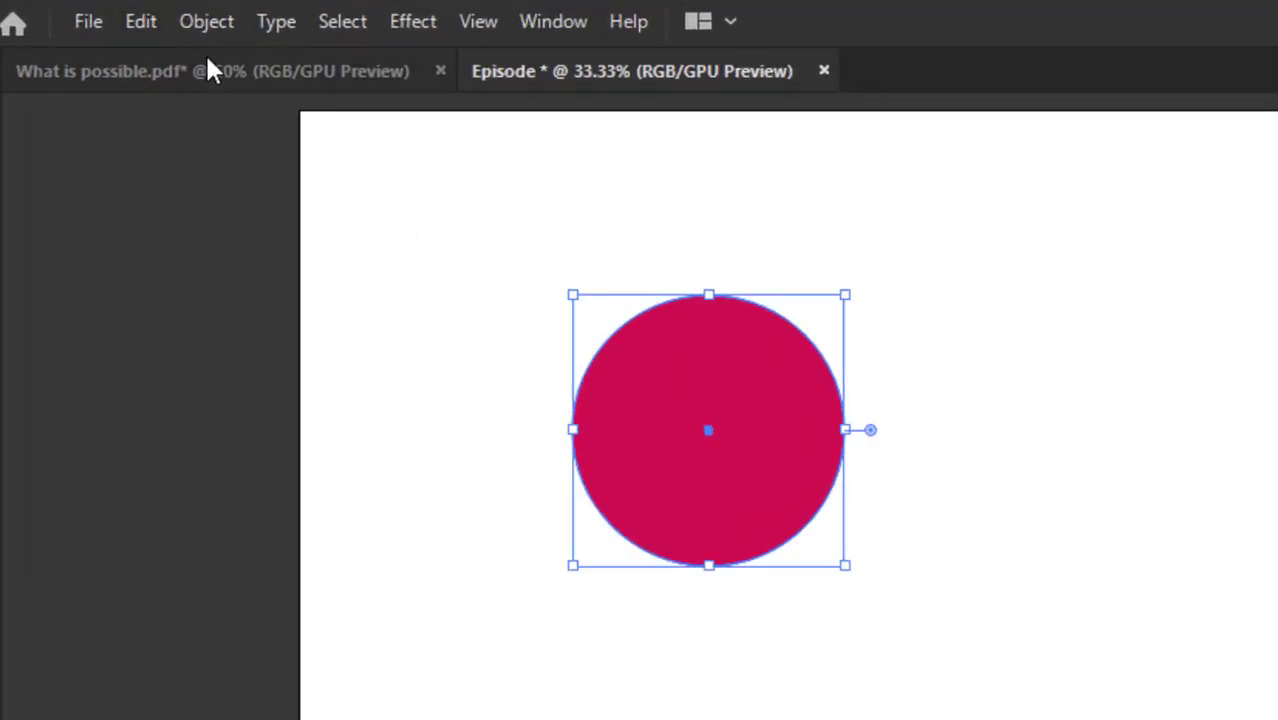
left_click(148, 24)
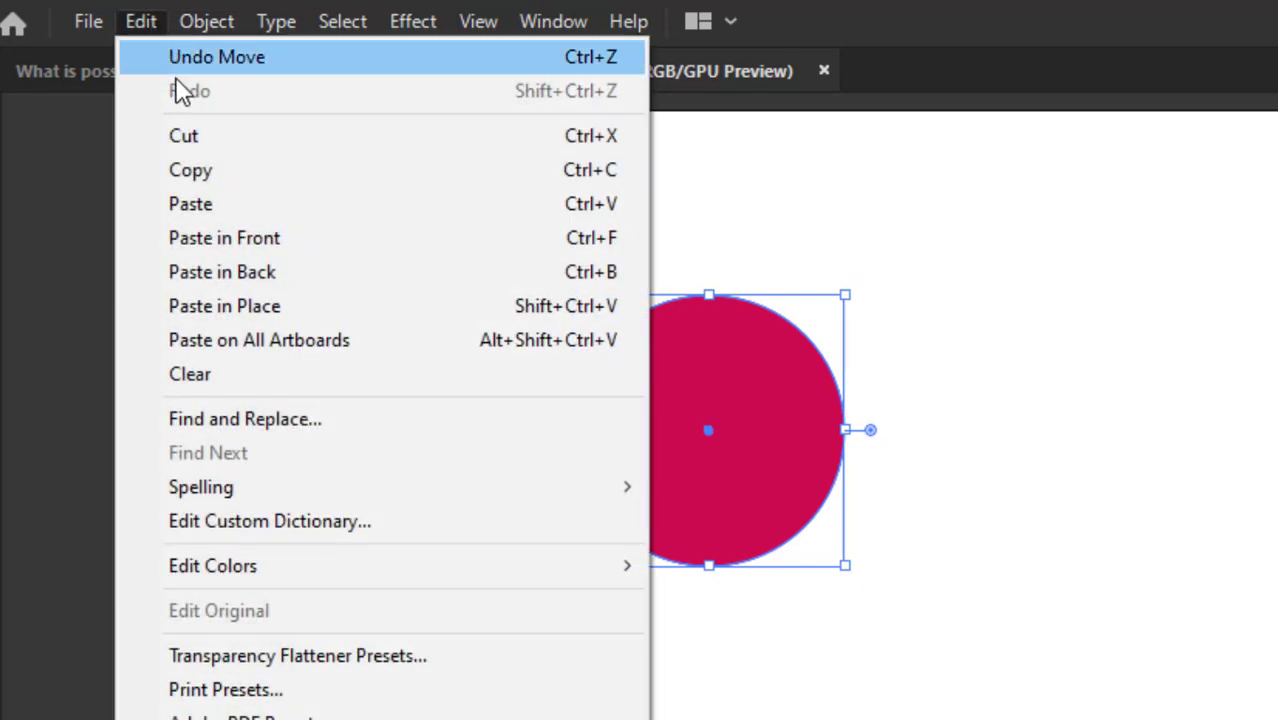
left_click(200, 177)
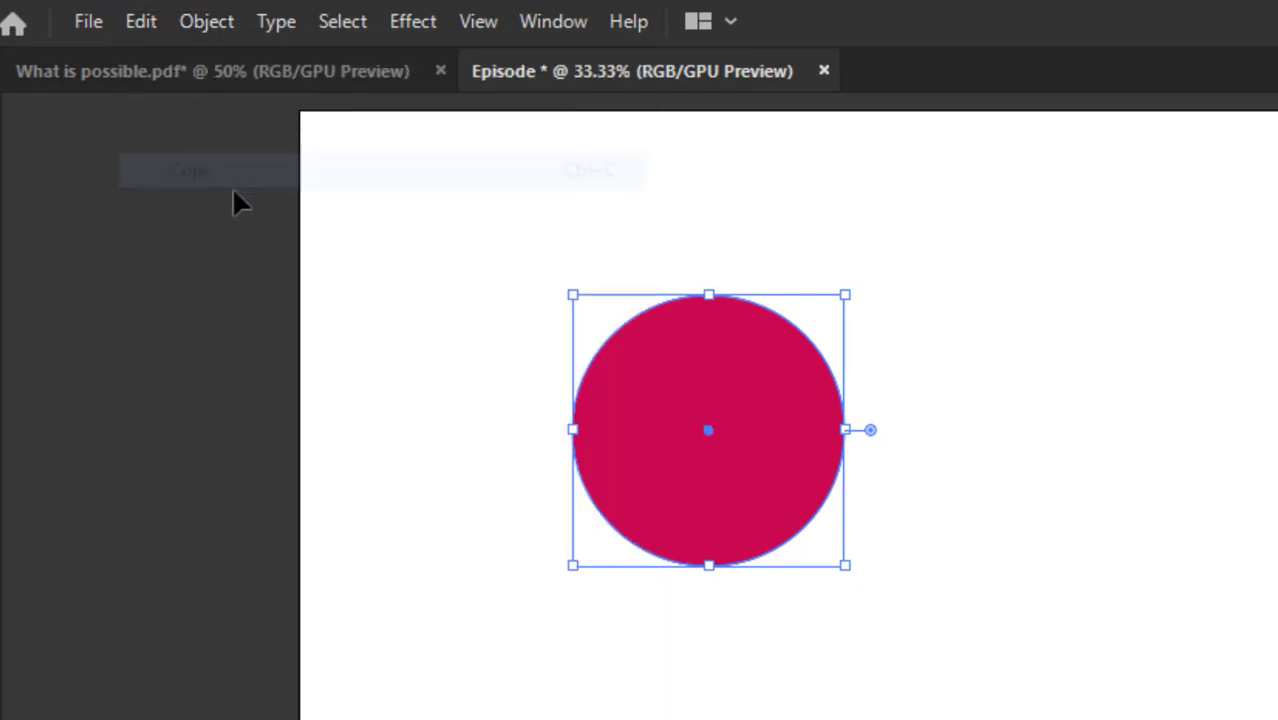
left_click(909, 616)
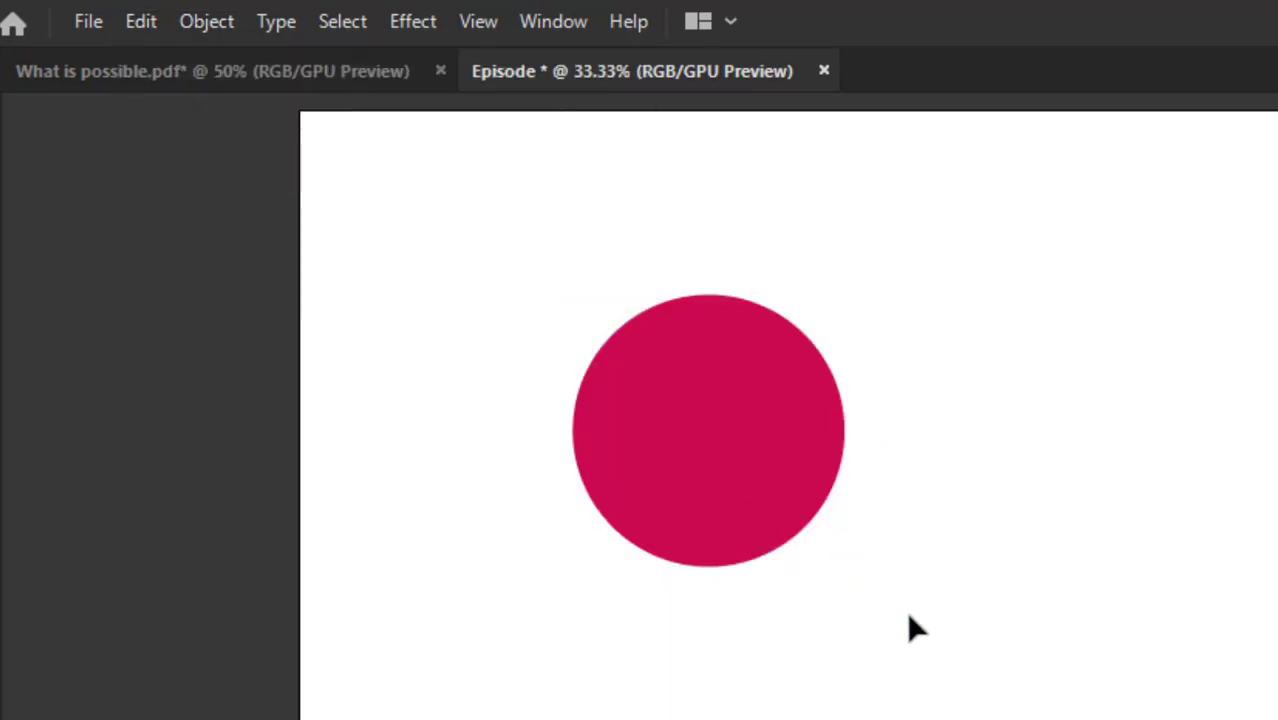
Paste the copied circle and place the duplicate level with the original, on its right side.
left_click(148, 22)
left_click(254, 203)
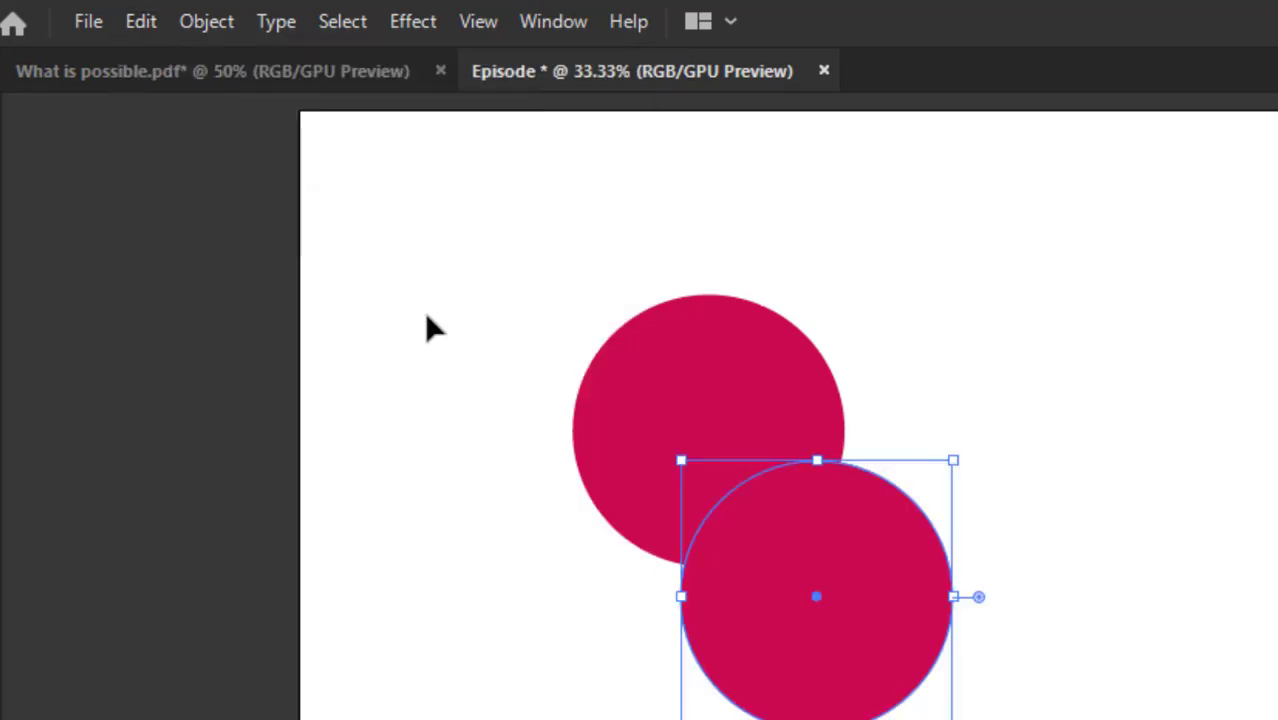
left_click_drag(797, 650, 1028, 484)
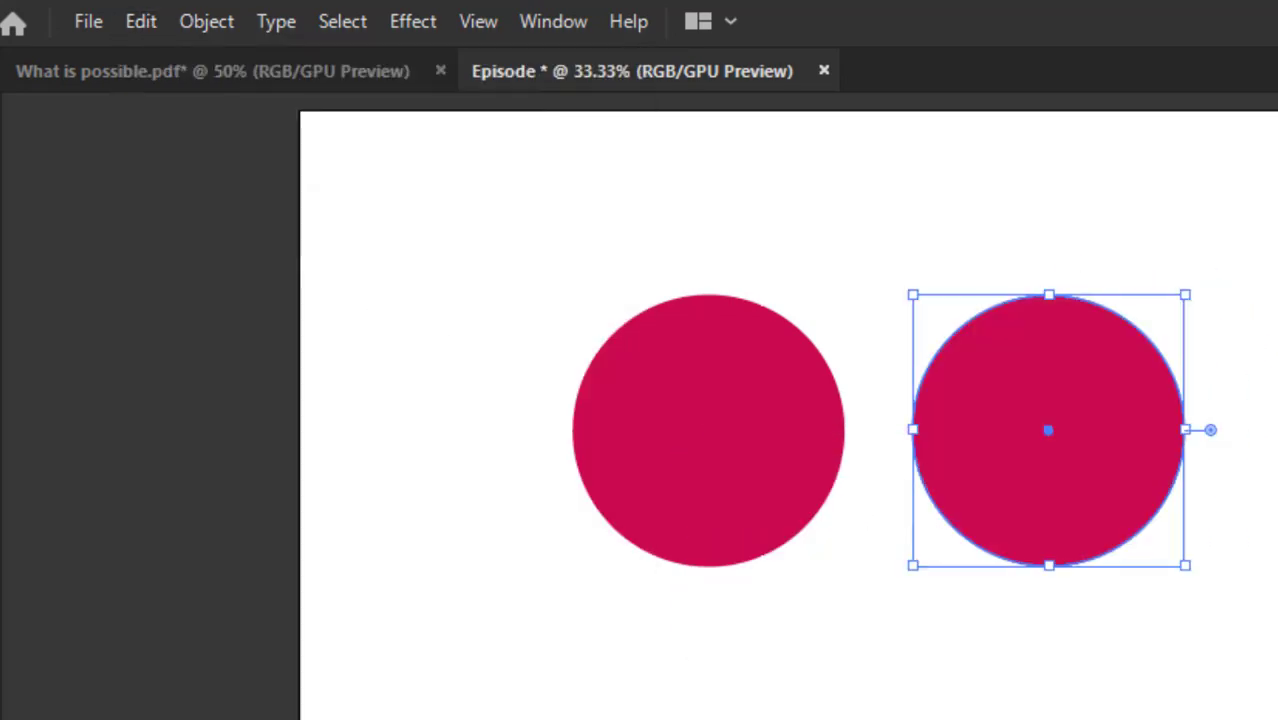
key("ctrl+shift+a")
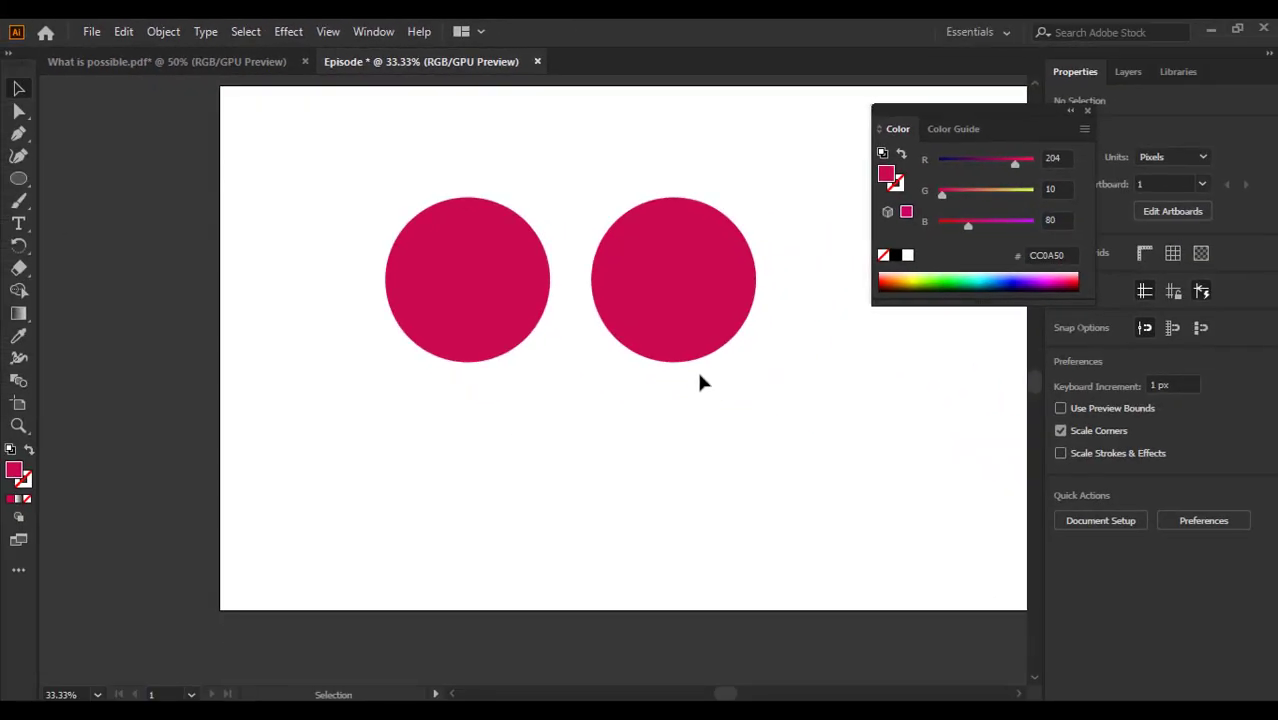
Shift the duplicate circle slightly up and towards the original, to about X 921 px, Y 390 px, and deselect it.
left_click(1087, 514)
left_click_drag(697, 327, 691, 322)
left_click(742, 437)
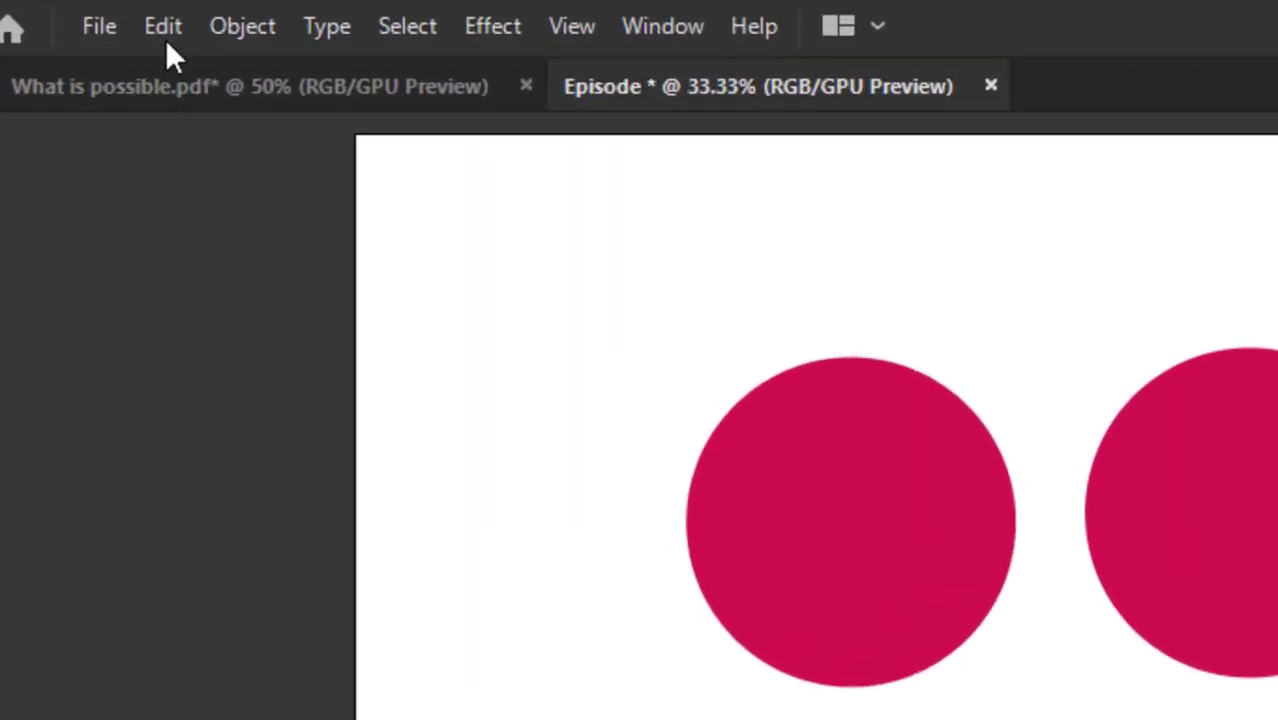
left_click(162, 30)
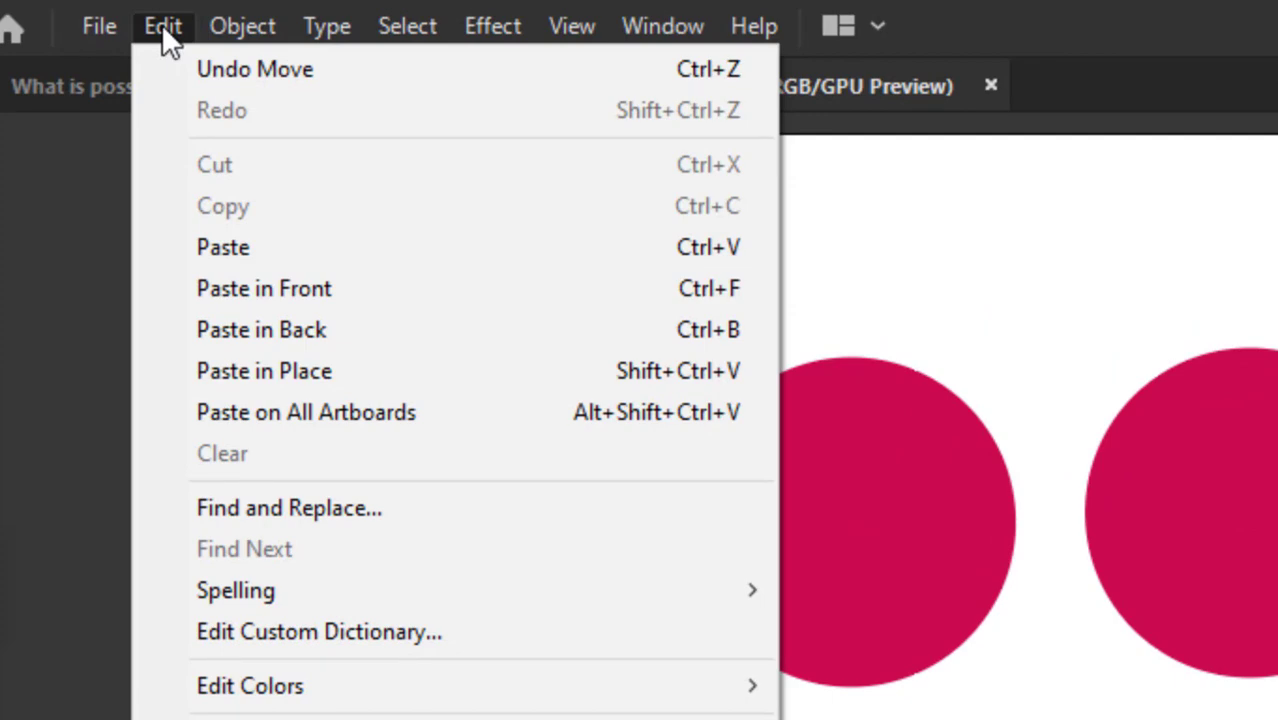
key("Escape")
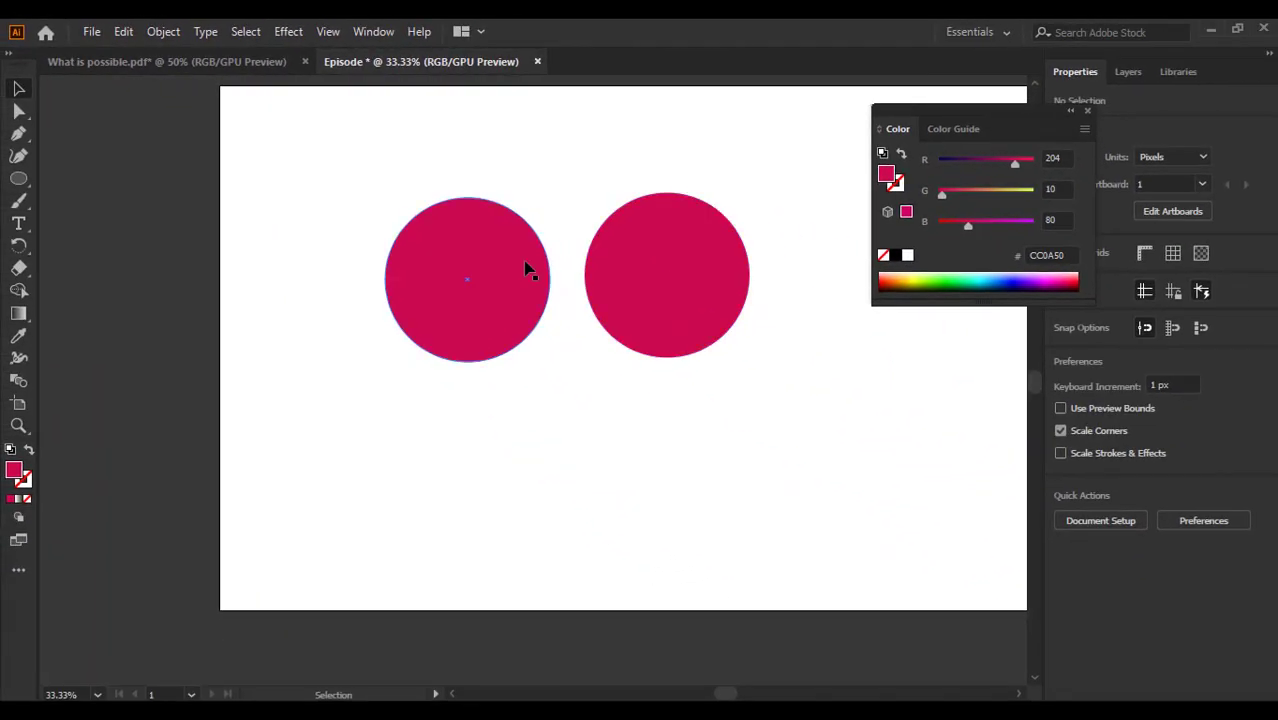
left_click(864, 490)
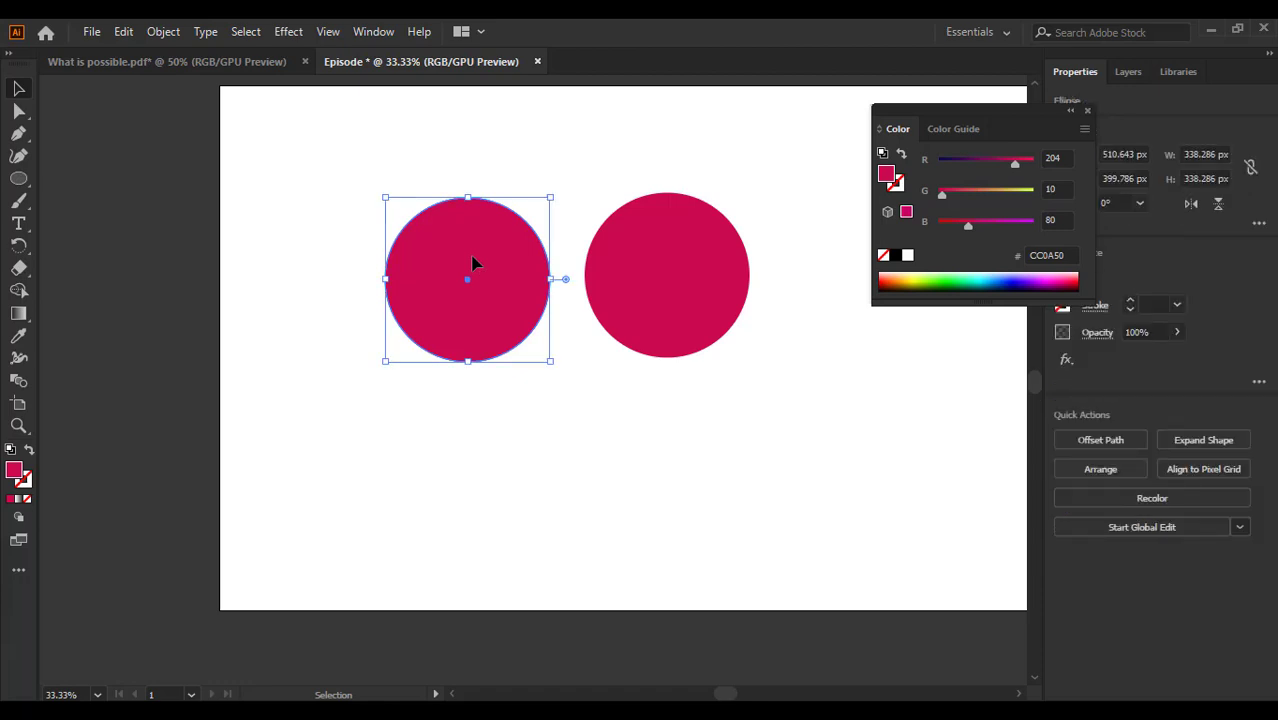
left_click(624, 418)
Select the duplicate circle and move the floating Color panel clear of its Appearance settings.
scroll(556, 285, "up", 1)
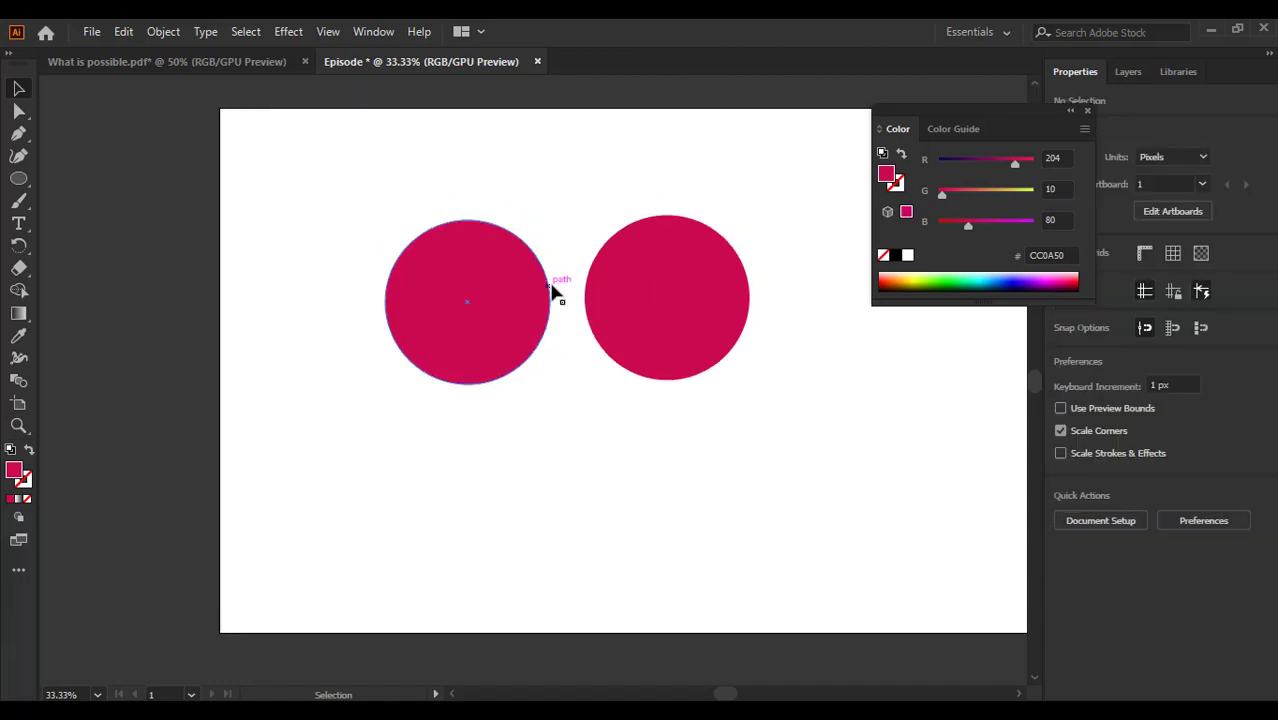
scroll(527, 291, "up", 1)
scroll(673, 428, "up", 2)
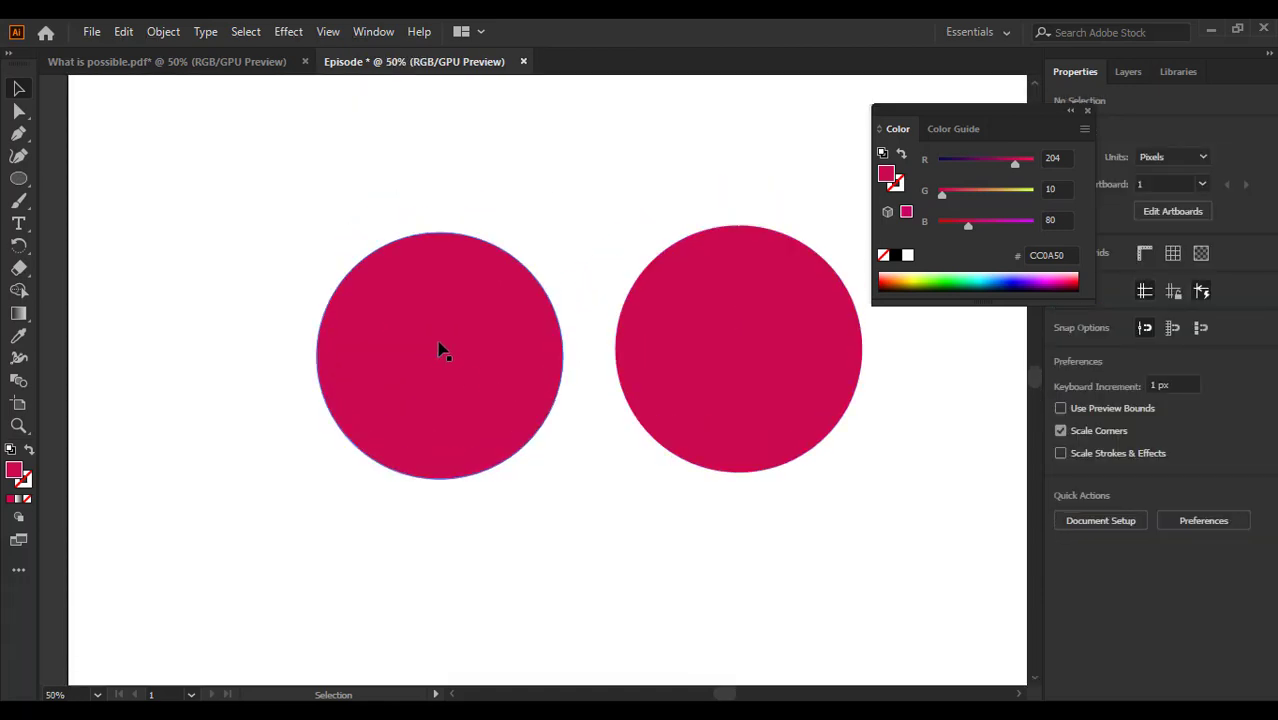
left_click(740, 304)
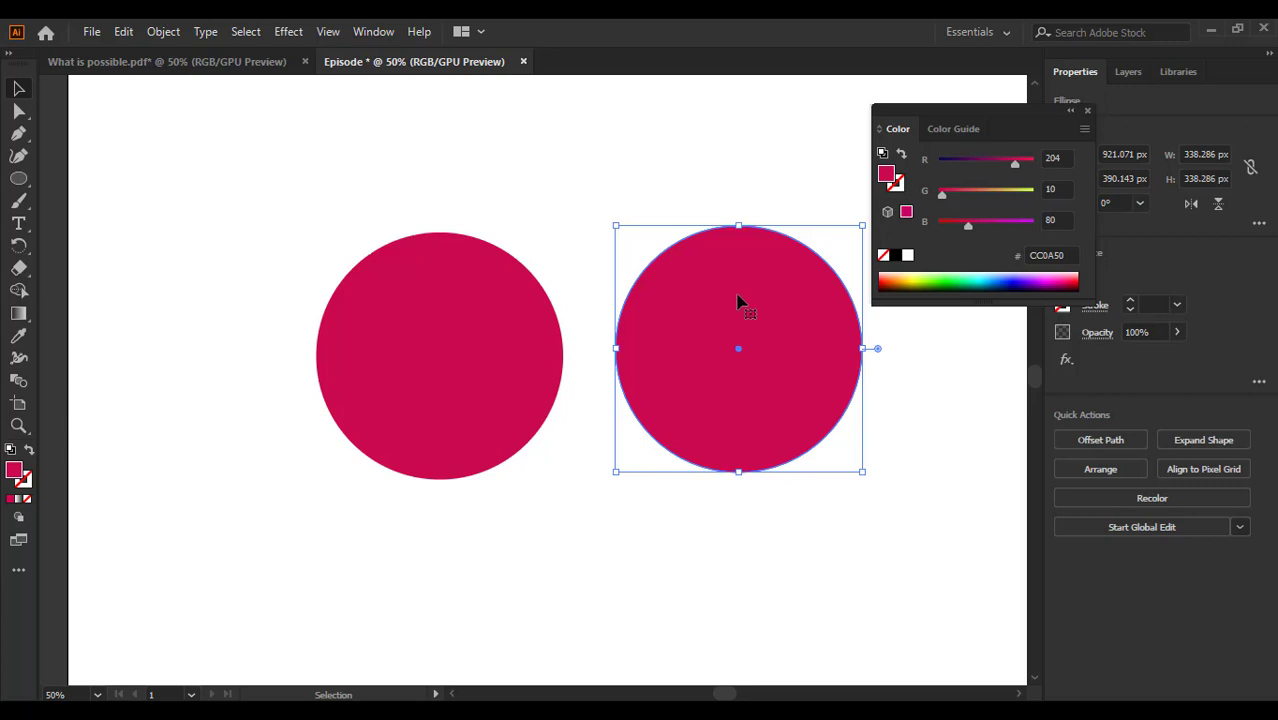
left_click(690, 120)
left_click(733, 352)
left_click_drag(1012, 120, 206, 95)
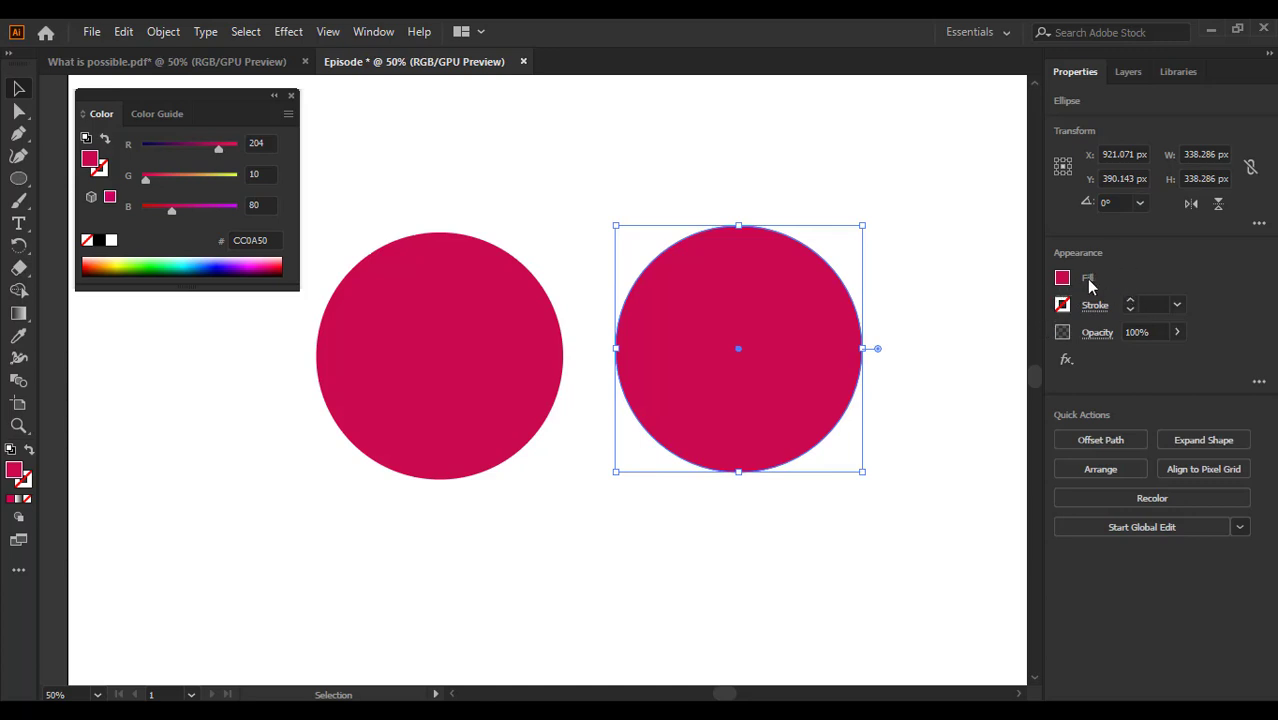
left_click_drag(101, 98, 181, 115)
Set the duplicate circle's fill to blue 0C96EA in the Color Picker and close the Color panel.
double_click(170, 181)
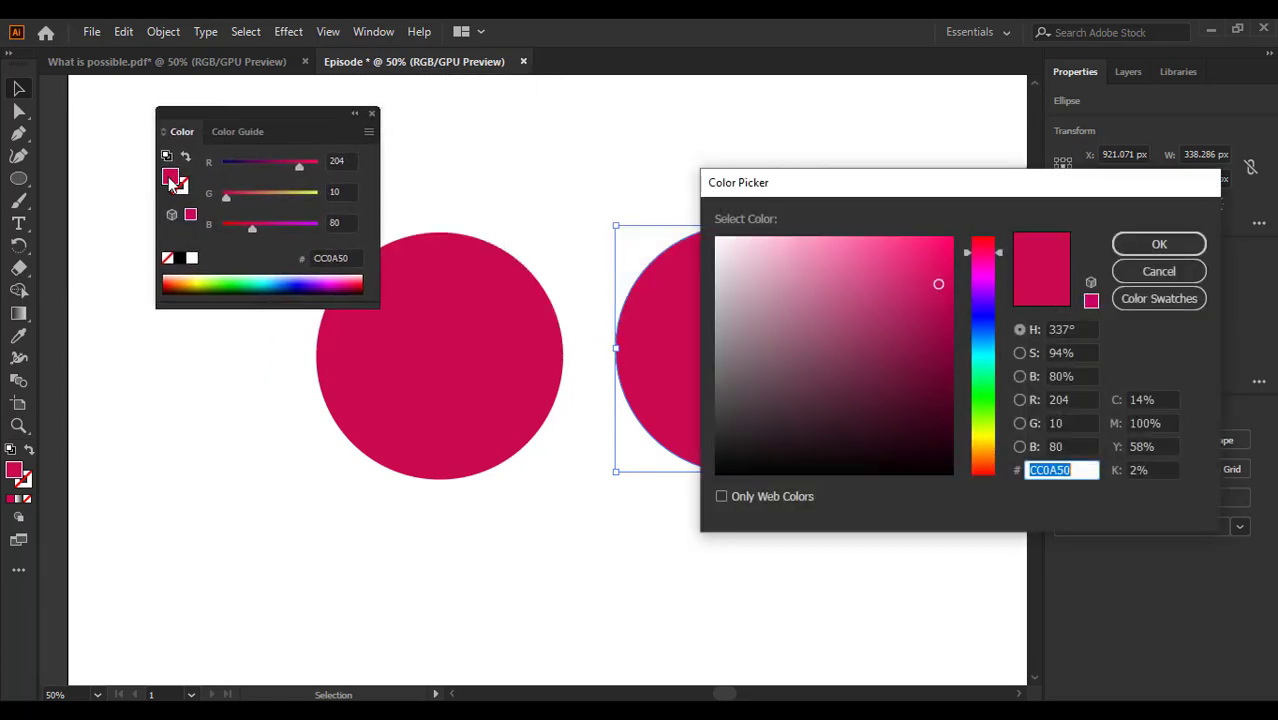
left_click_drag(981, 269, 969, 340)
left_click(942, 254)
left_click(1172, 242)
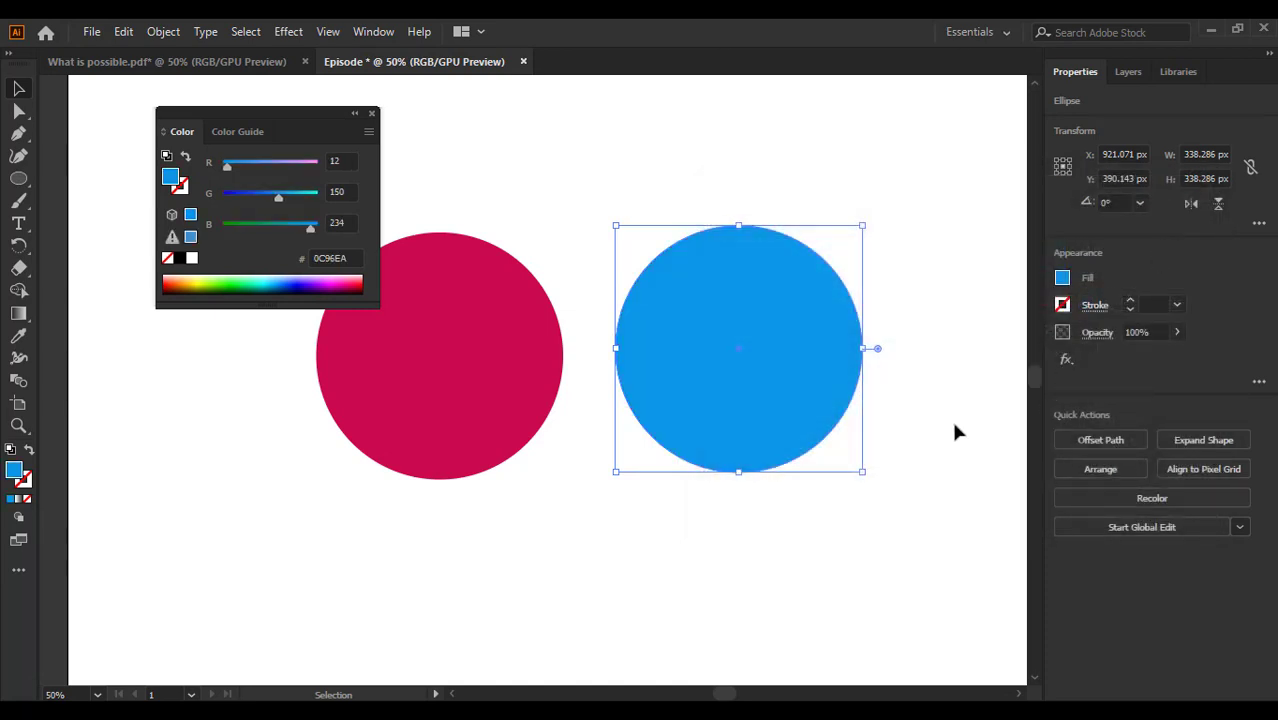
left_click(929, 293)
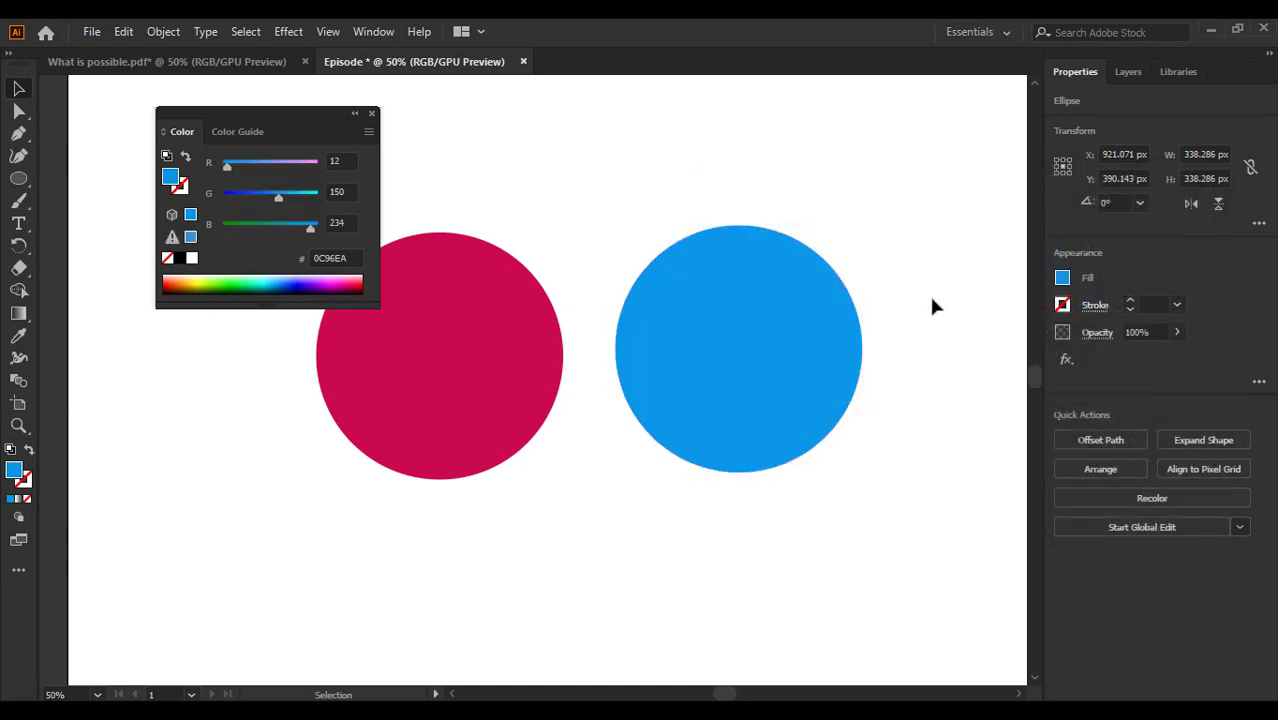
left_click(373, 114)
Select the blue circle, give it a black stroke and raise the stroke weight to 140 pt.
left_click(767, 318)
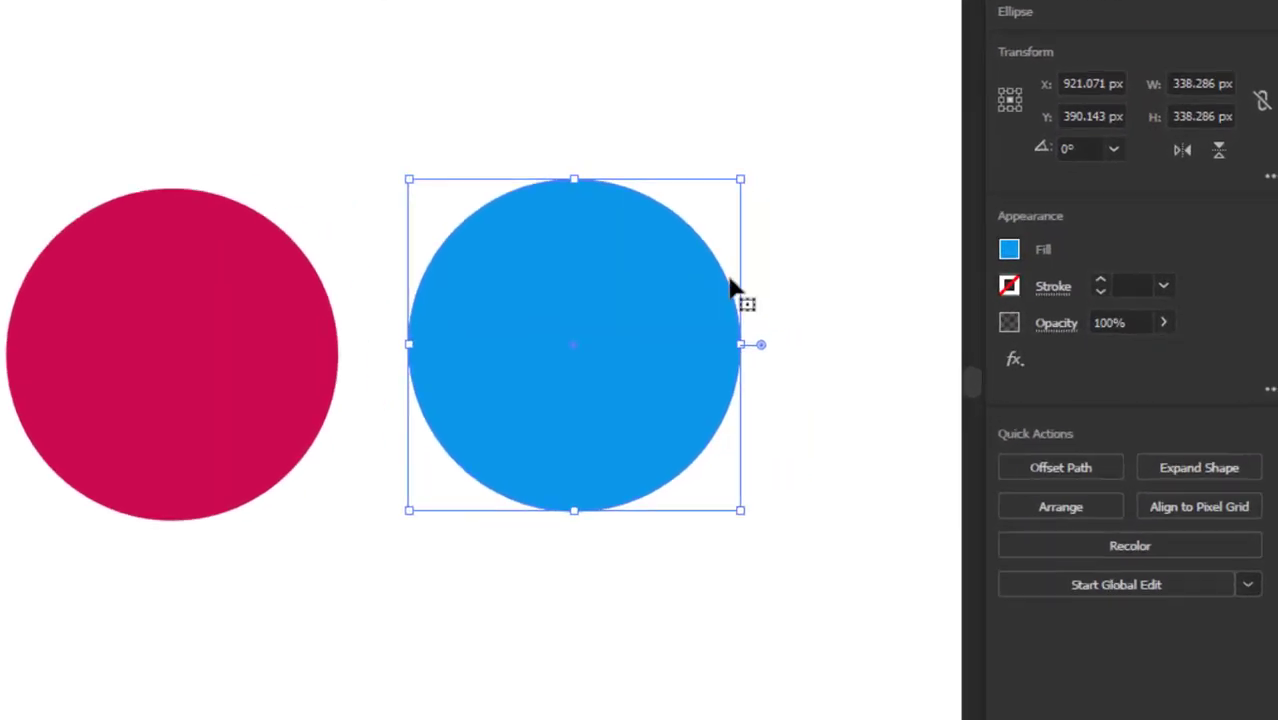
left_click(1079, 265)
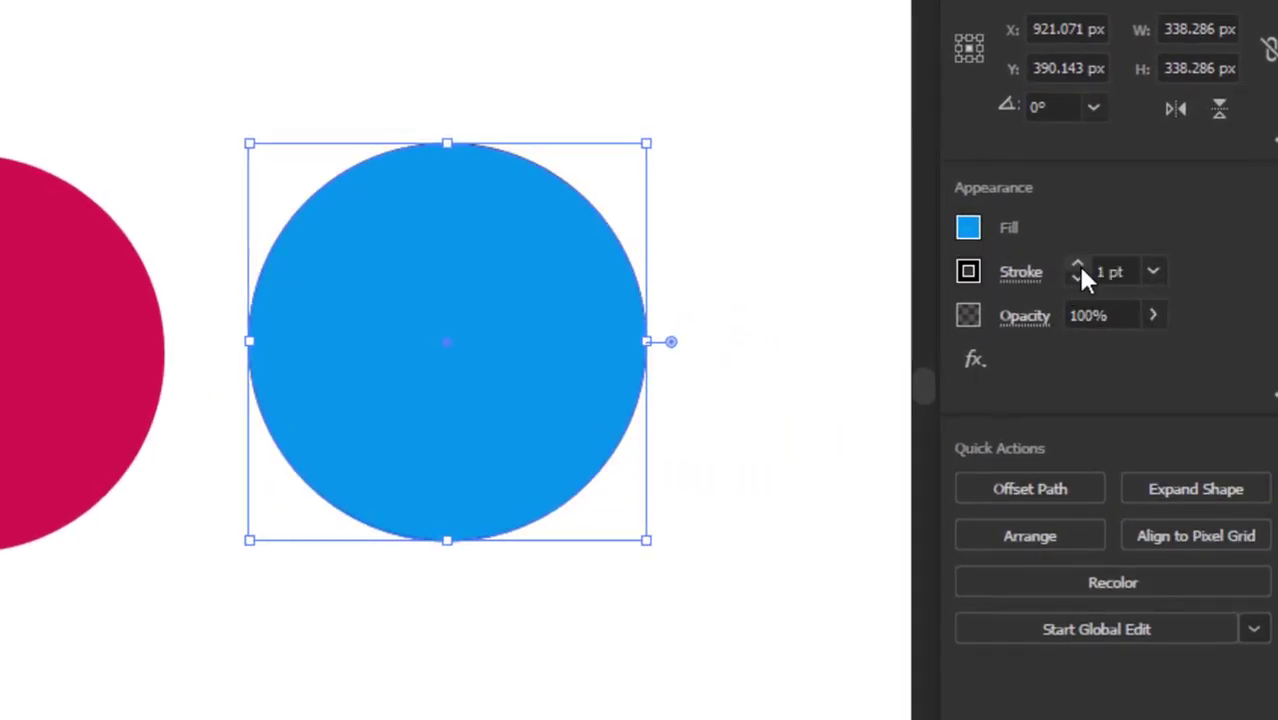
left_click(1079, 265)
left_click(1079, 265)
left_click(1079, 266)
left_click(1079, 266)
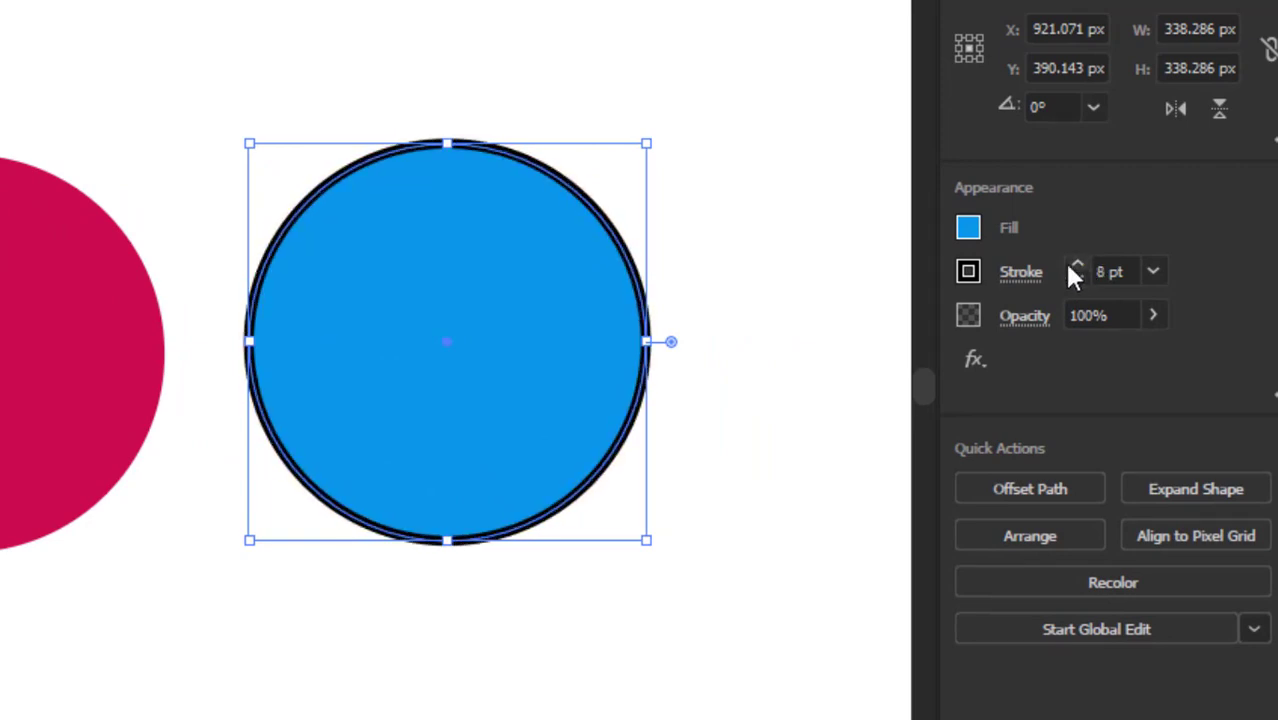
left_click(1079, 266)
left_click(1079, 266)
left_click_drag(1079, 266, 1079, 266)
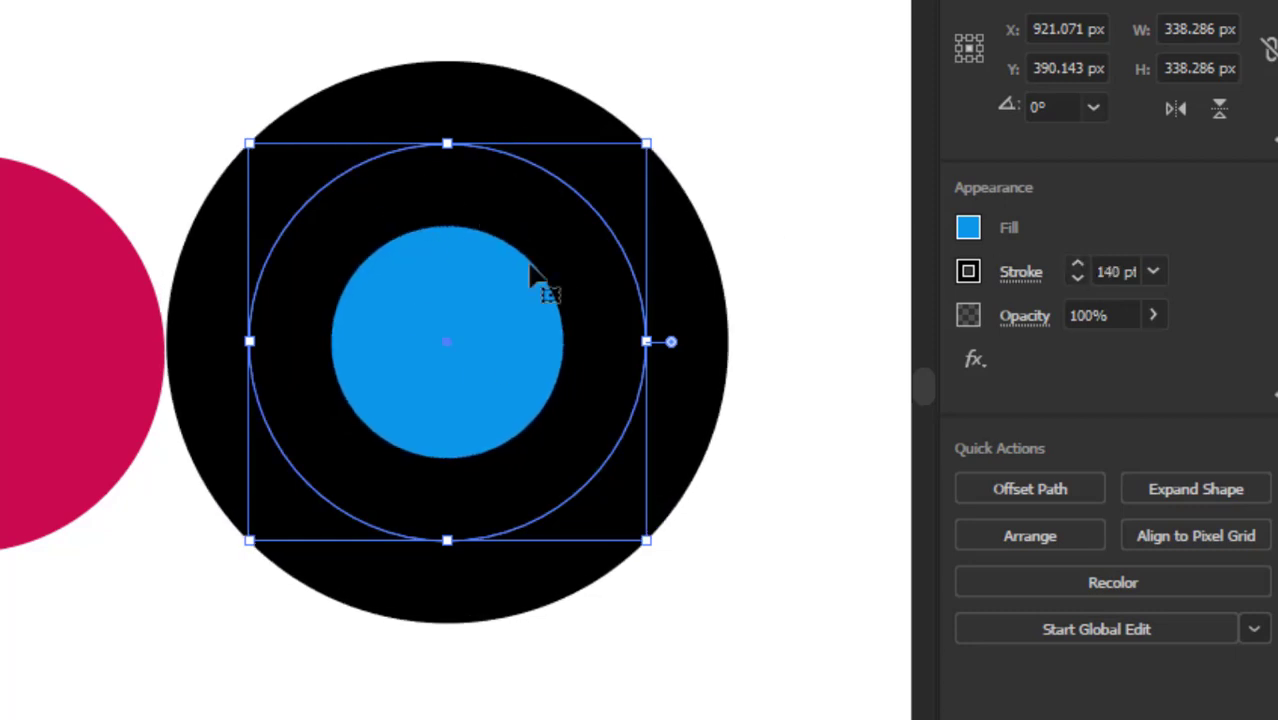
Lower the blue circle's stroke weight to 1 pt.
left_click_drag(1082, 277, 1082, 275)
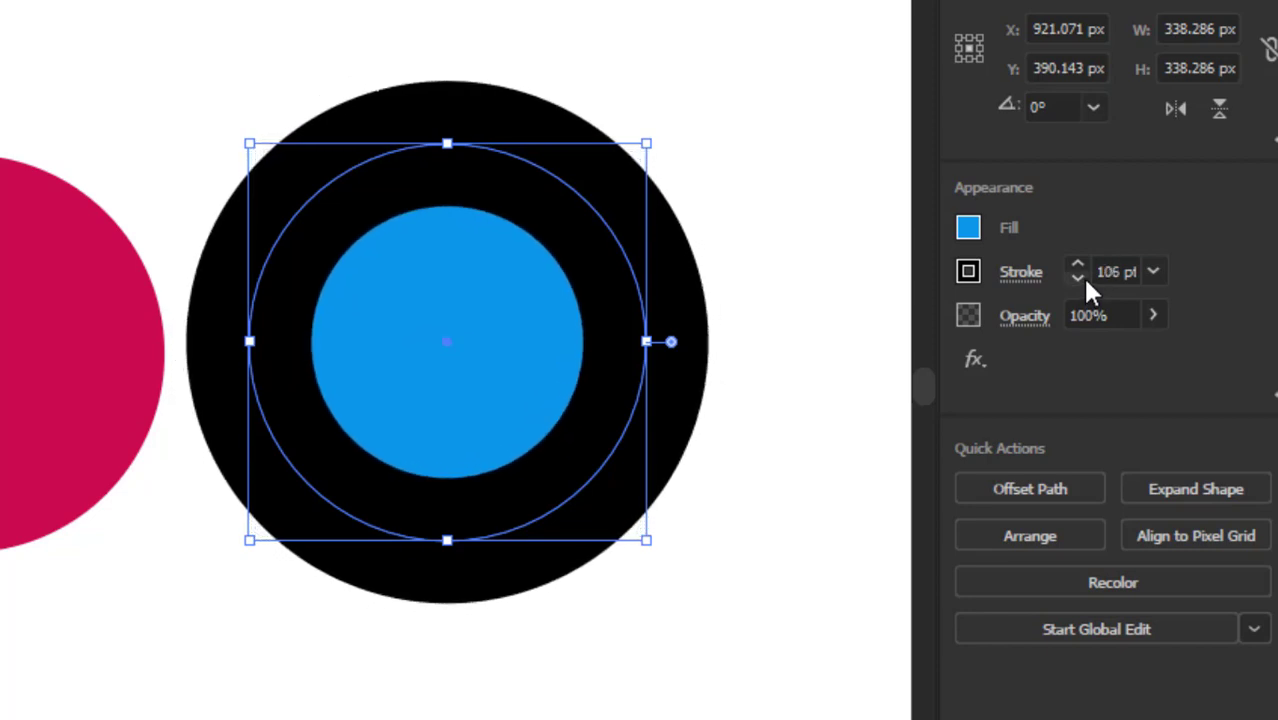
left_click(1105, 272)
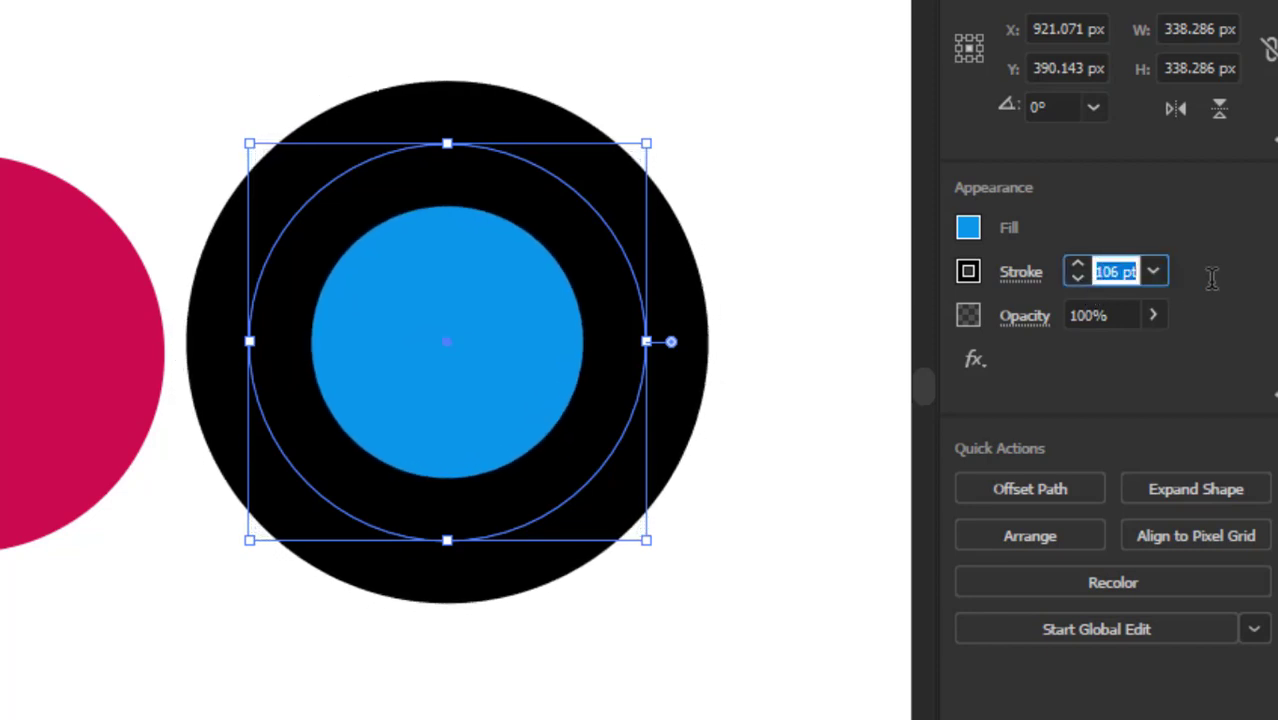
type("1")
key("Tab")
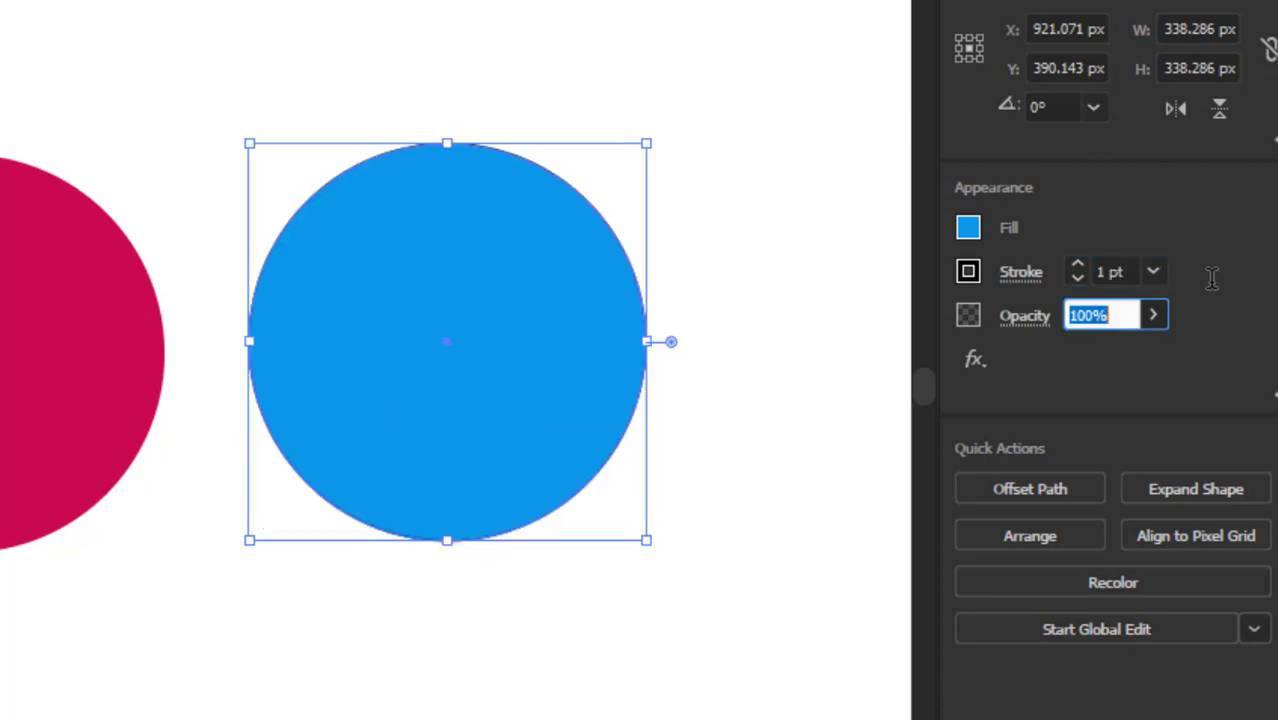
Raise the blue circle's stroke weight to 5 pt and deselect the circle.
left_click(1077, 262)
left_click(1076, 264)
left_click(1076, 264)
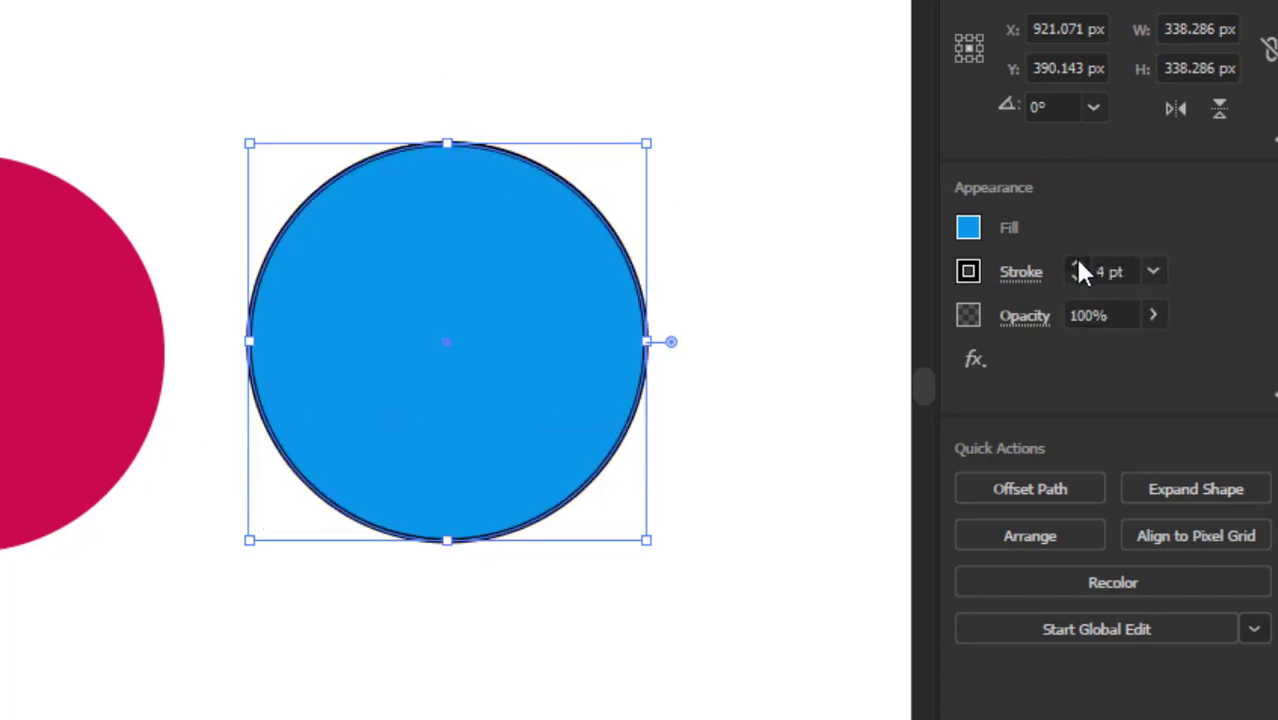
left_click(1076, 264)
left_click(818, 103)
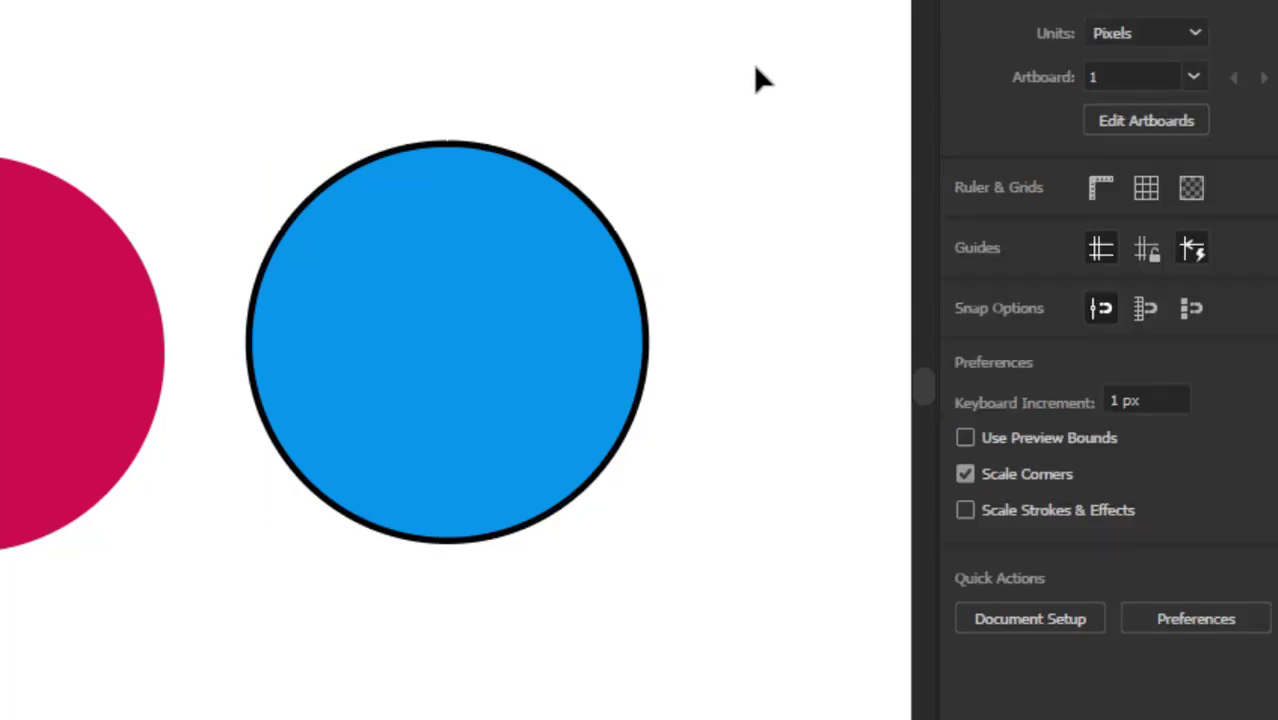
Examine how the blue circle's black stroke sits on its path, with the circle selected and deselected.
scroll(706, 191, "up", 2)
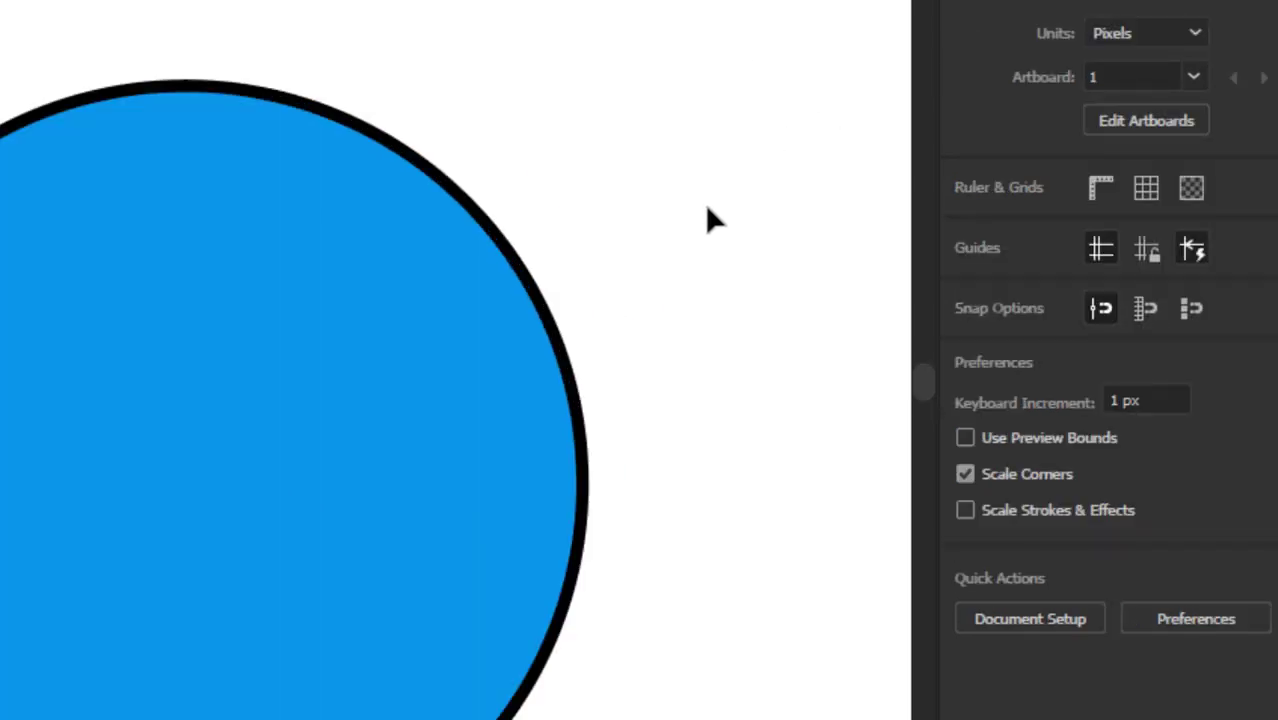
left_click(230, 315)
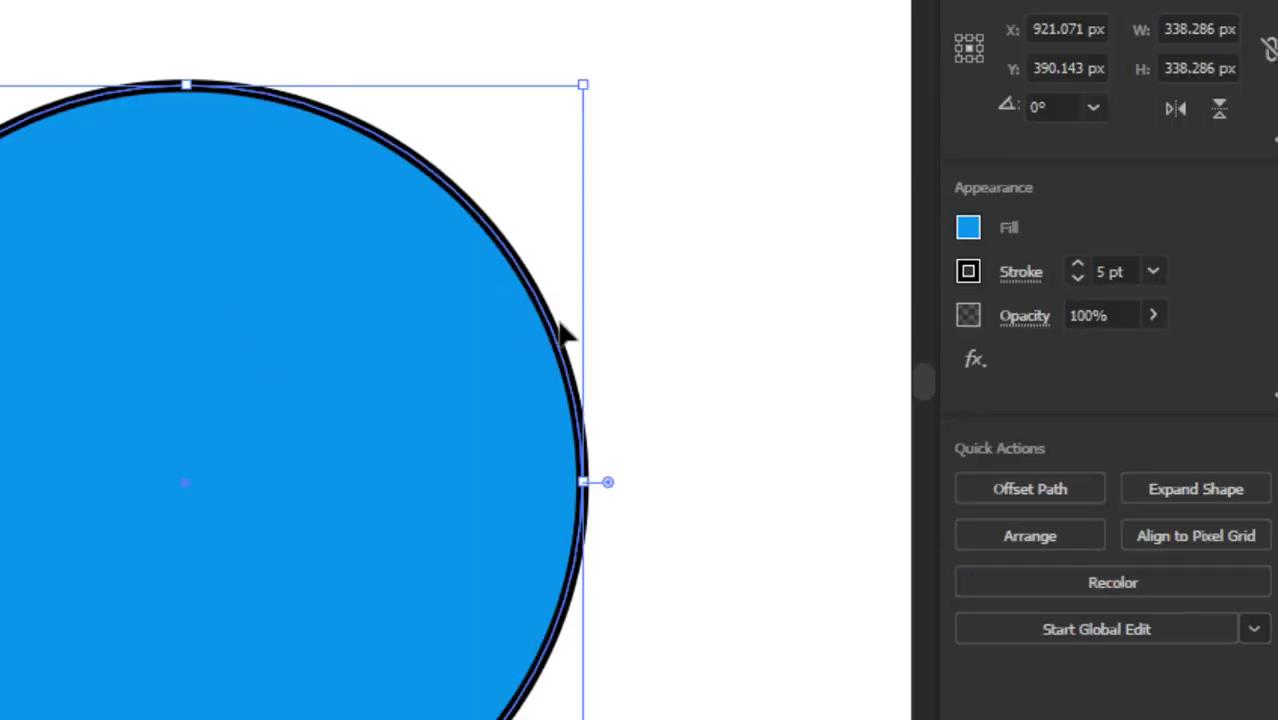
scroll(600, 310, "down", 1)
left_click(708, 336)
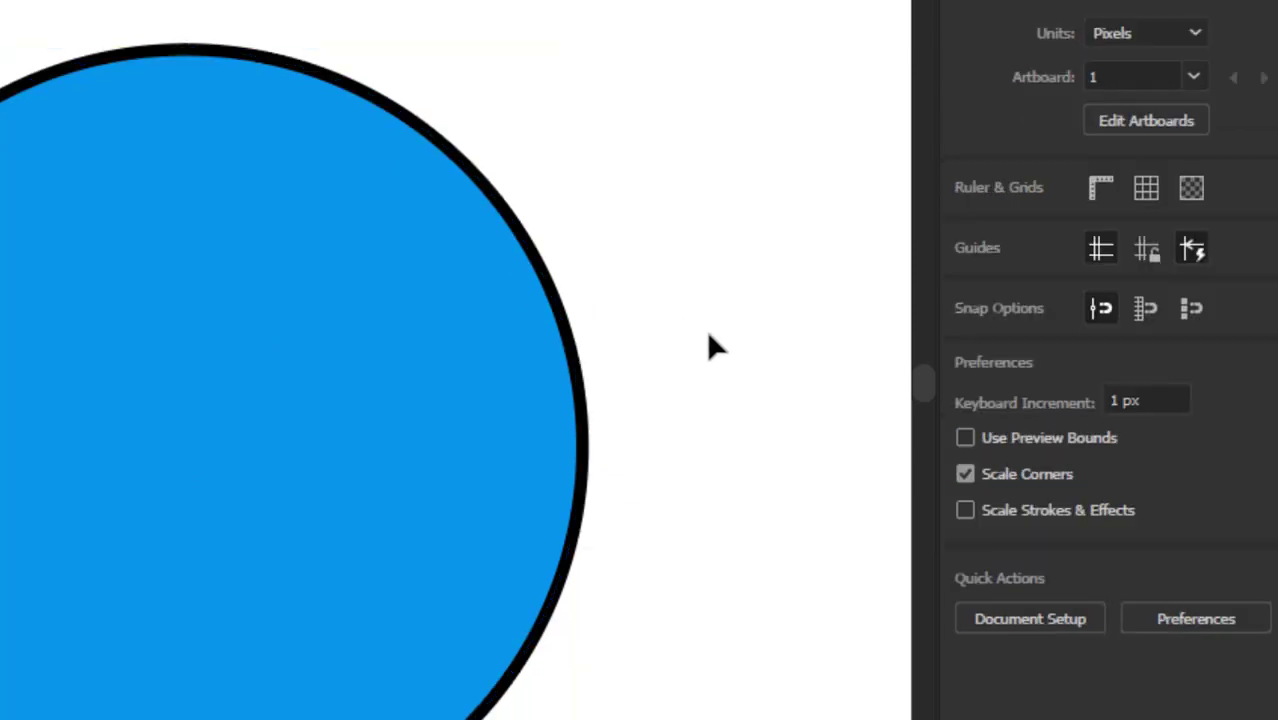
left_click(570, 312)
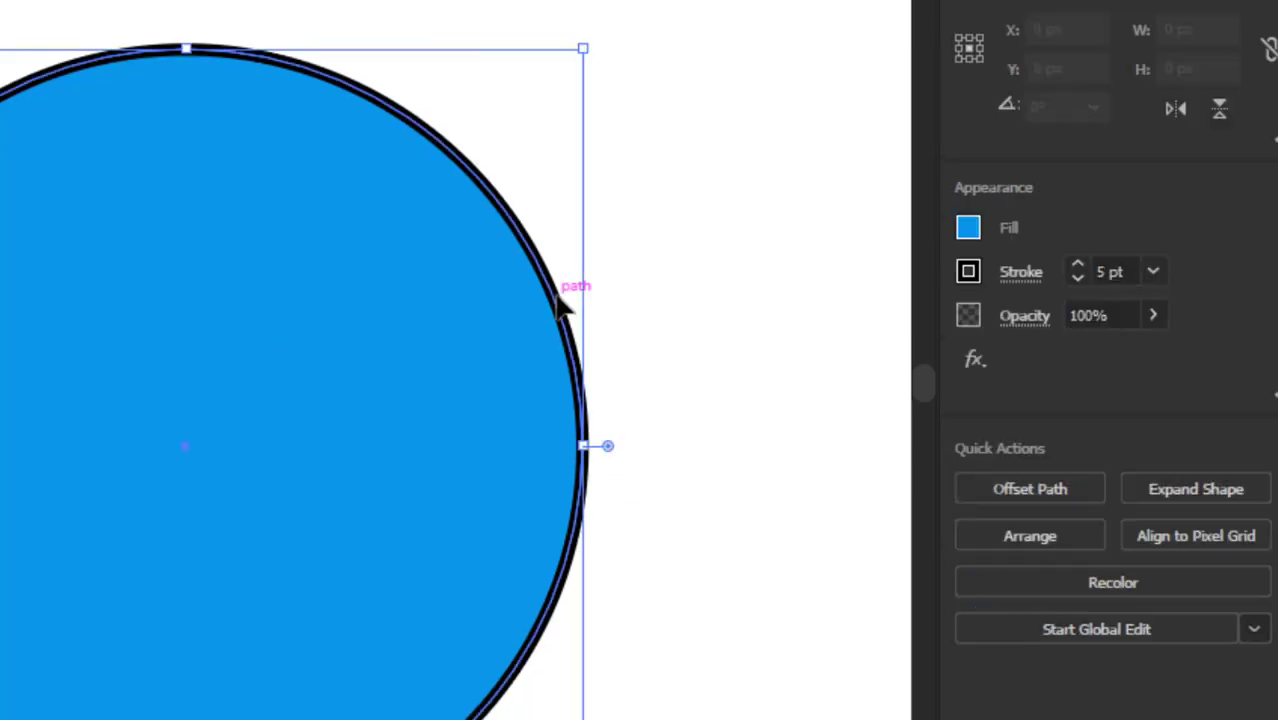
left_click(663, 242)
Shift the blue circle slightly up, to about Y 374 px, and deselect it.
left_click(505, 271)
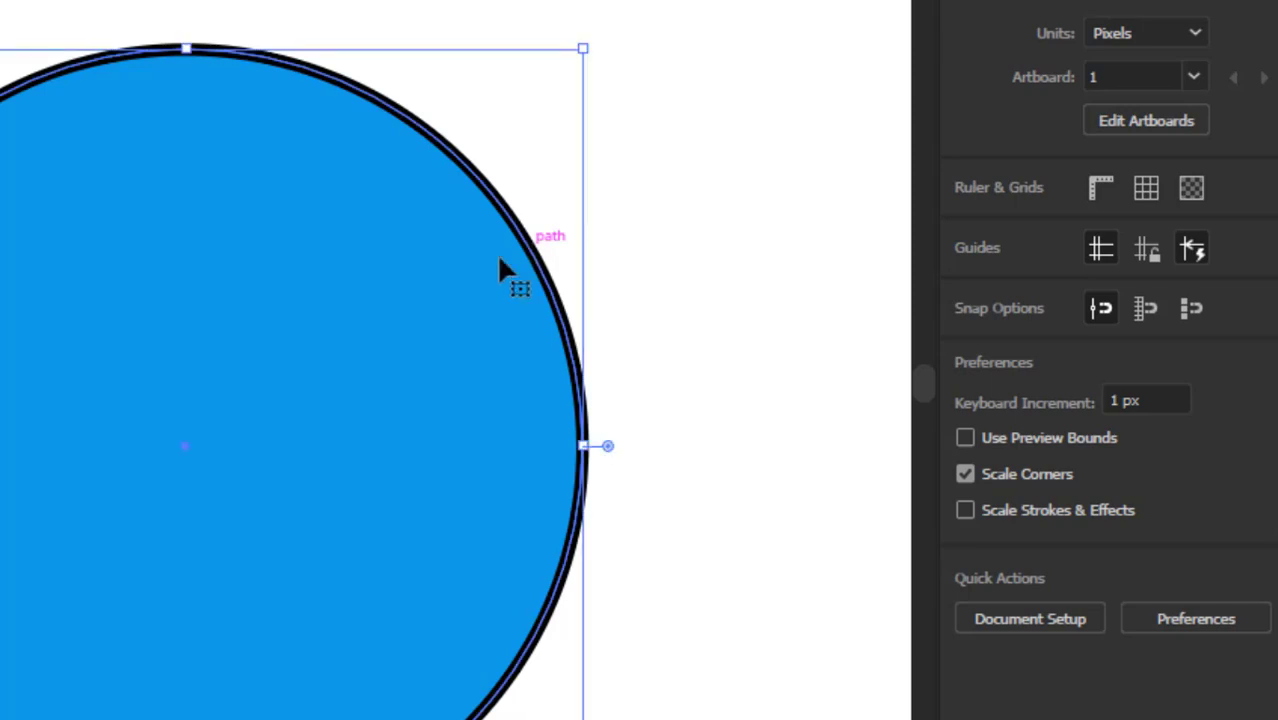
left_click_drag(505, 271, 399, 278)
left_click(525, 155)
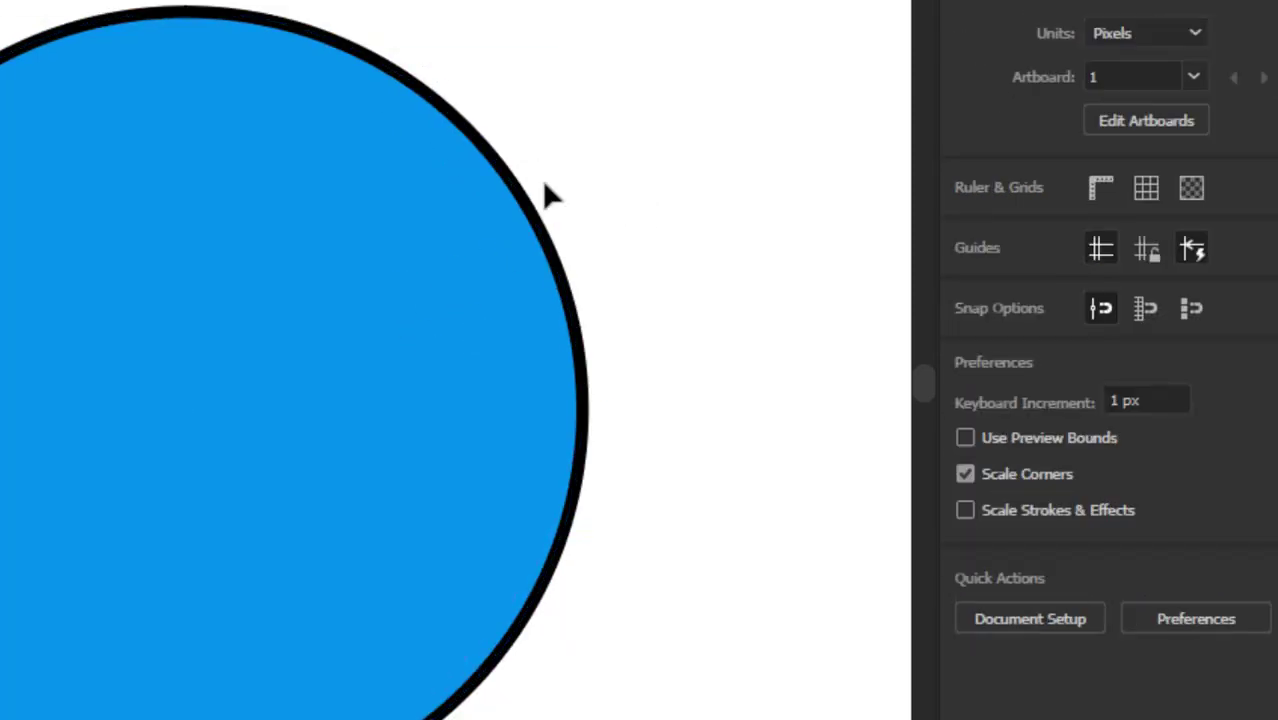
left_click(405, 185)
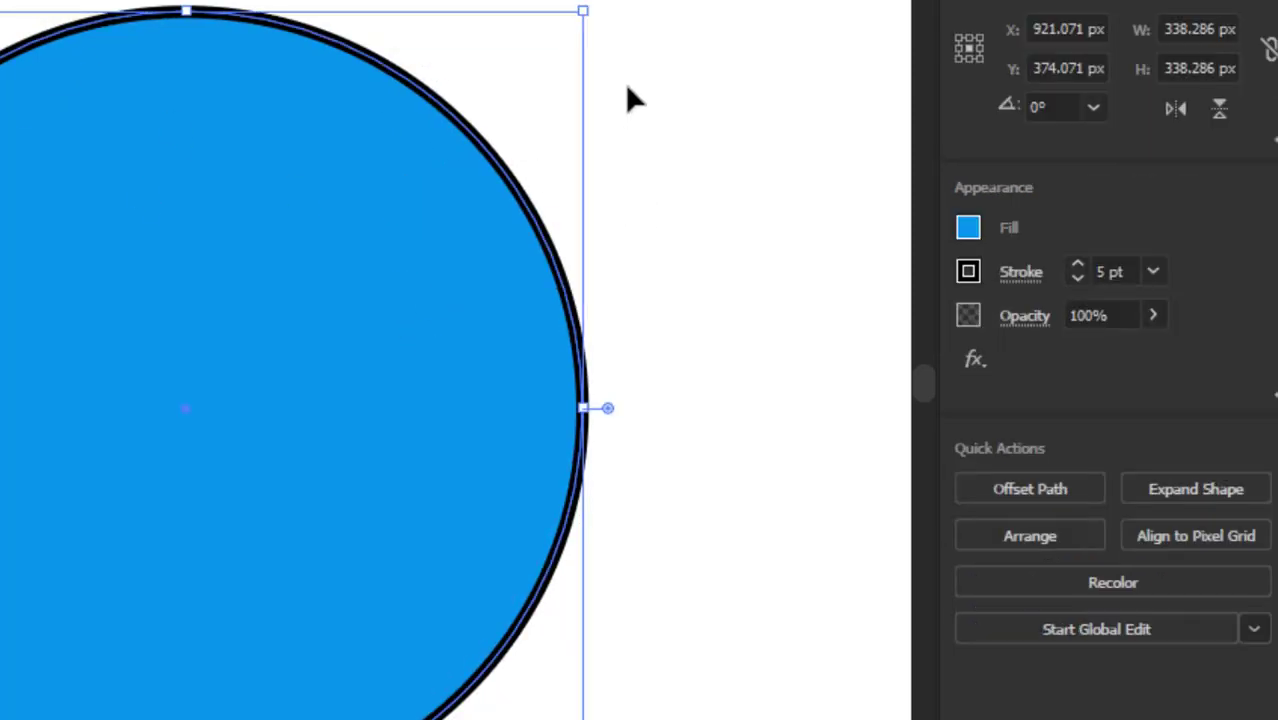
left_click(627, 88)
left_click(314, 207)
left_click(714, 150)
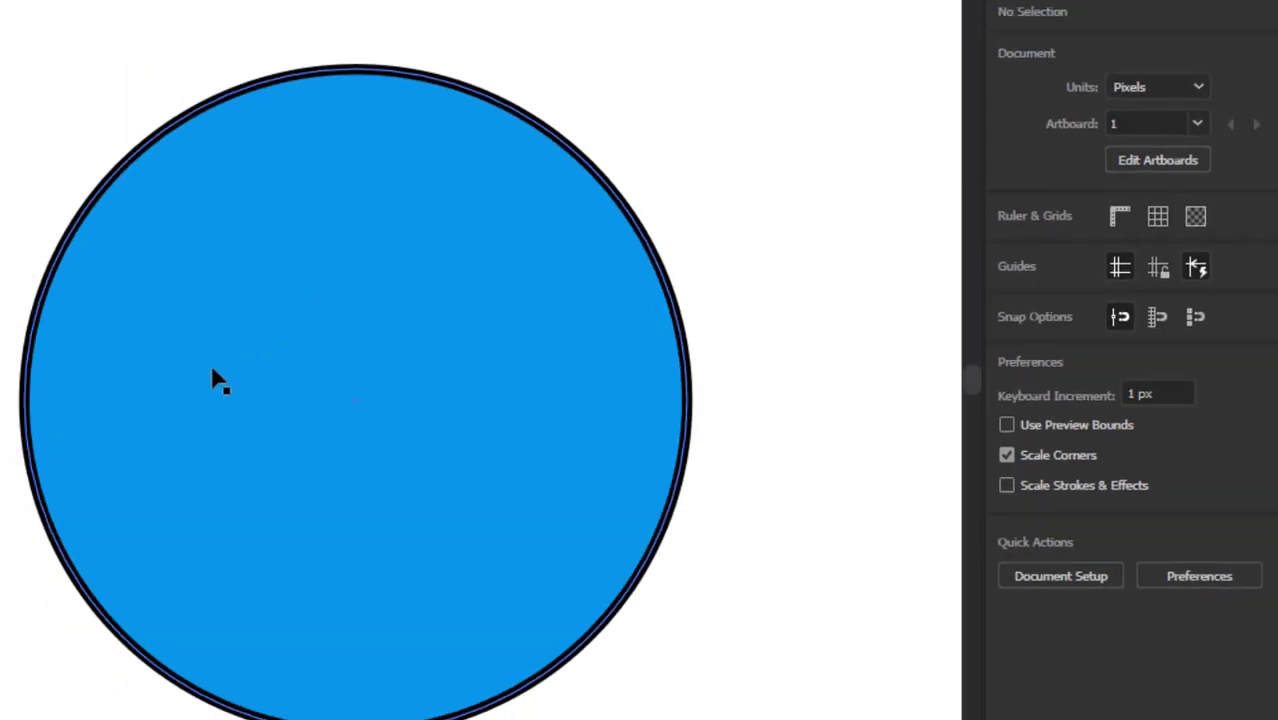
Swap the blue circle's fill and stroke colours and deselect the circle.
left_click(218, 380)
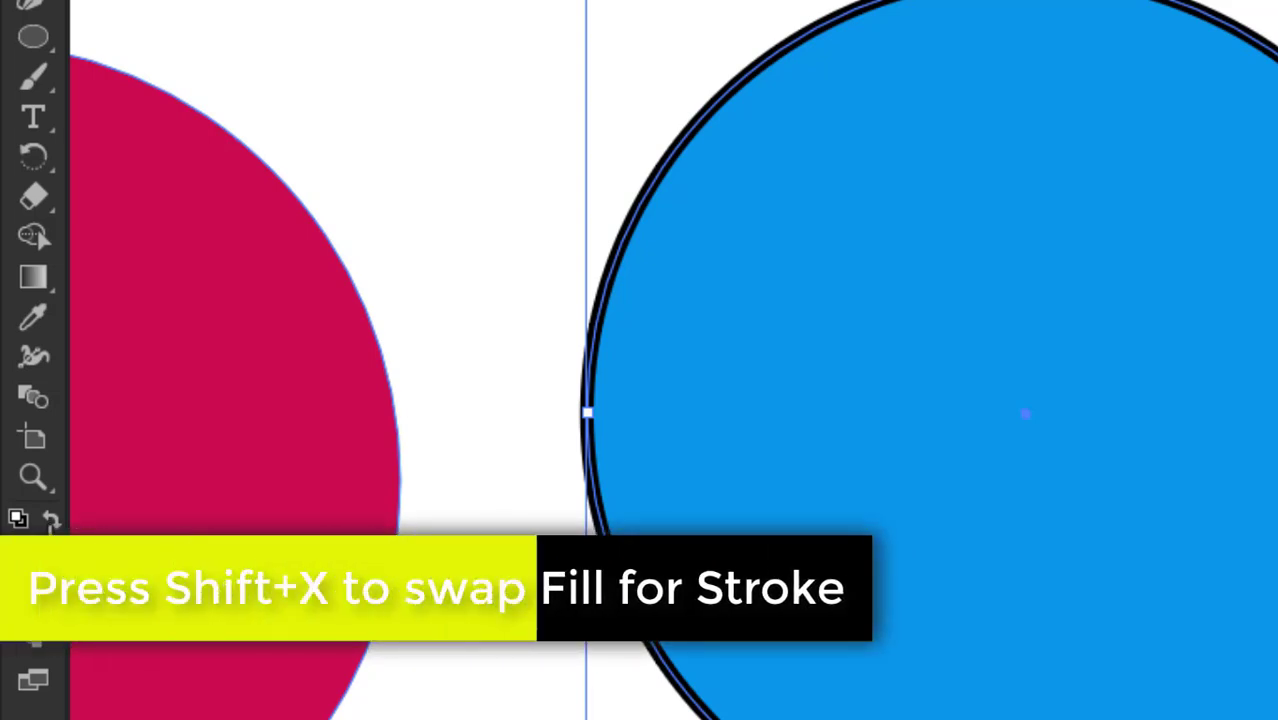
left_click(57, 519)
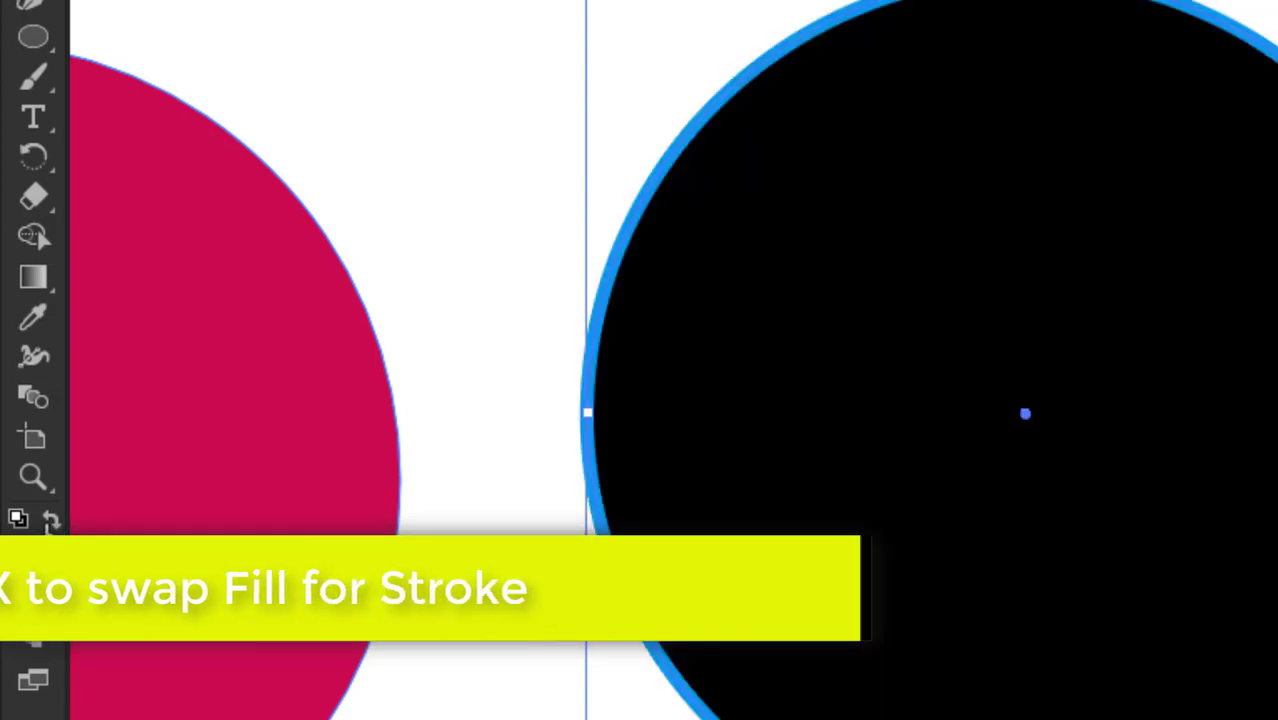
key("ctrl+shift+a")
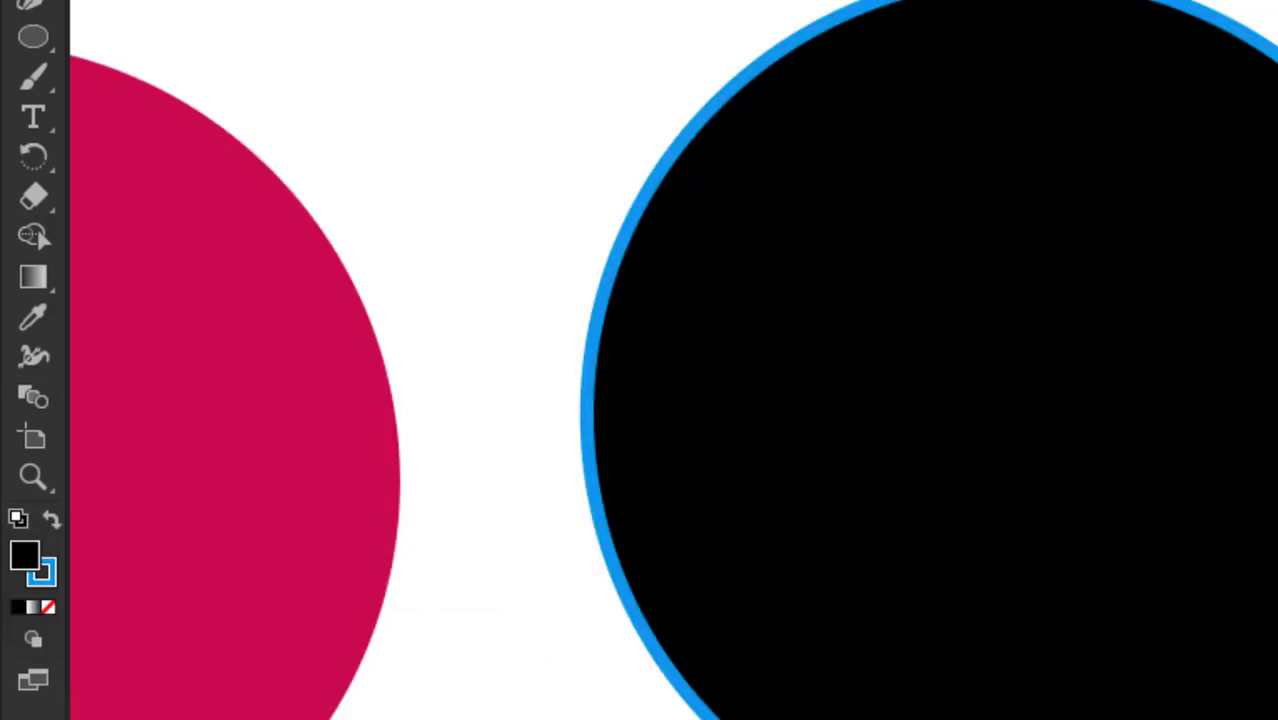
key("ctrl+minus")
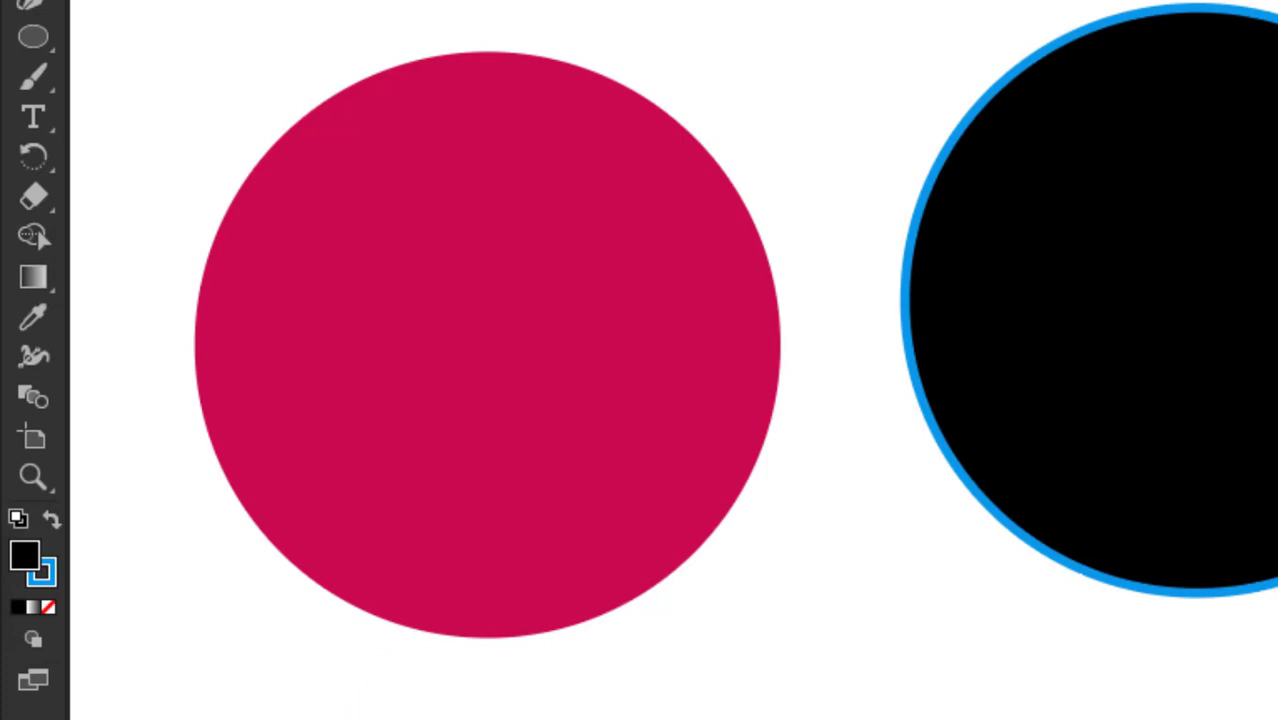
left_click(1164, 272)
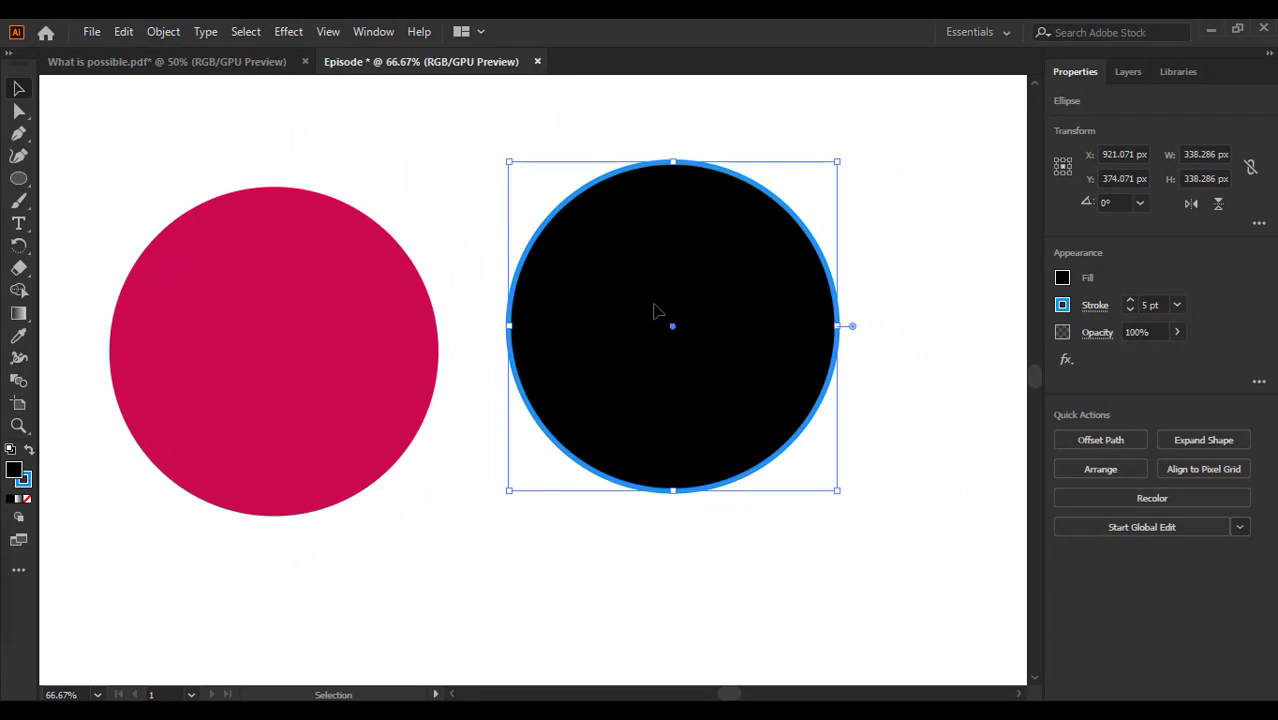
left_click(893, 236)
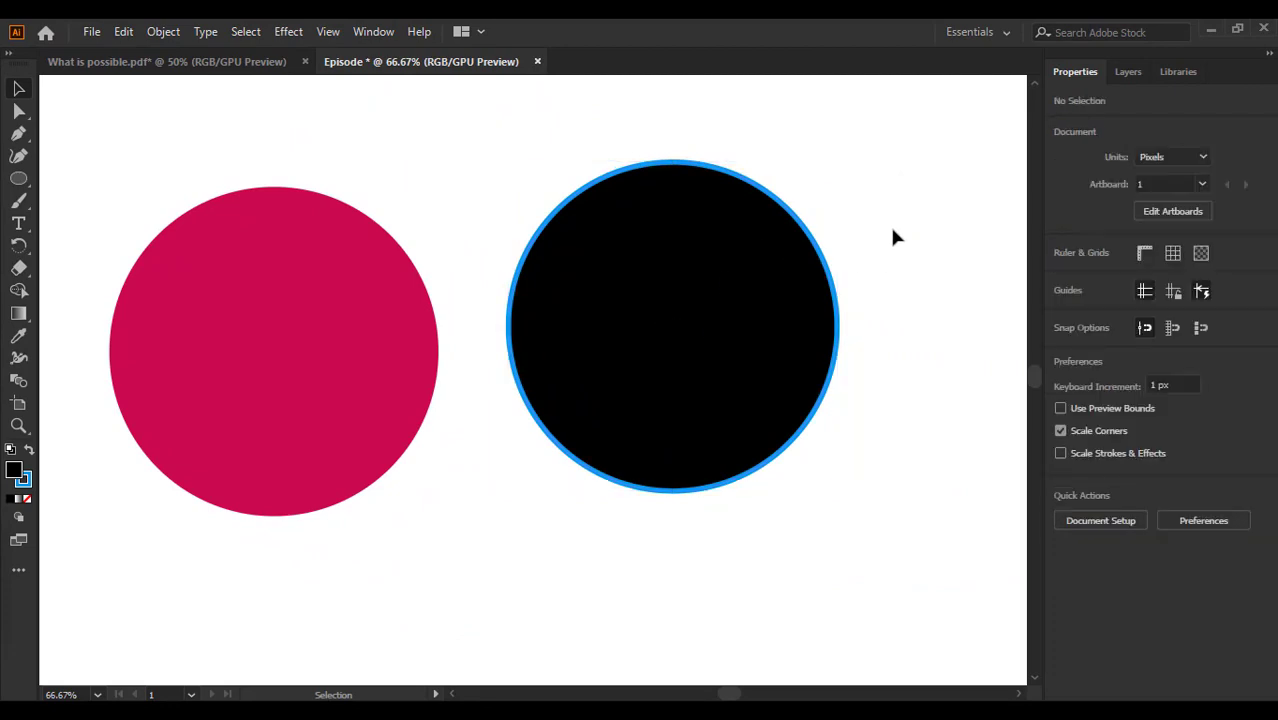
scroll(902, 219, "down", 2)
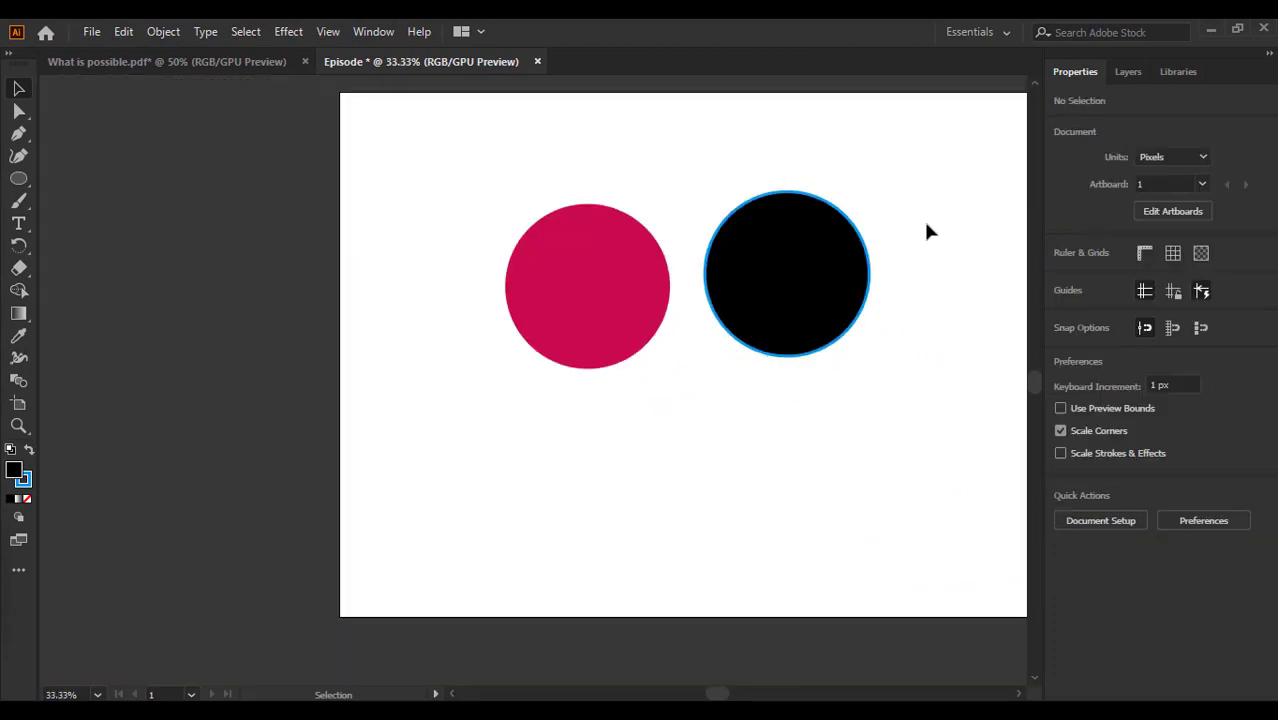
scroll(914, 247, "up", 1)
Move the black circle to about X 938 px, Y 409 px and change its stroke to the bright green swatch.
mouse_move(530, 260)
left_mouse_down()
mouse_move(420, 366)
mouse_move(408, 356)
mouse_move(352, 394)
left_mouse_up()
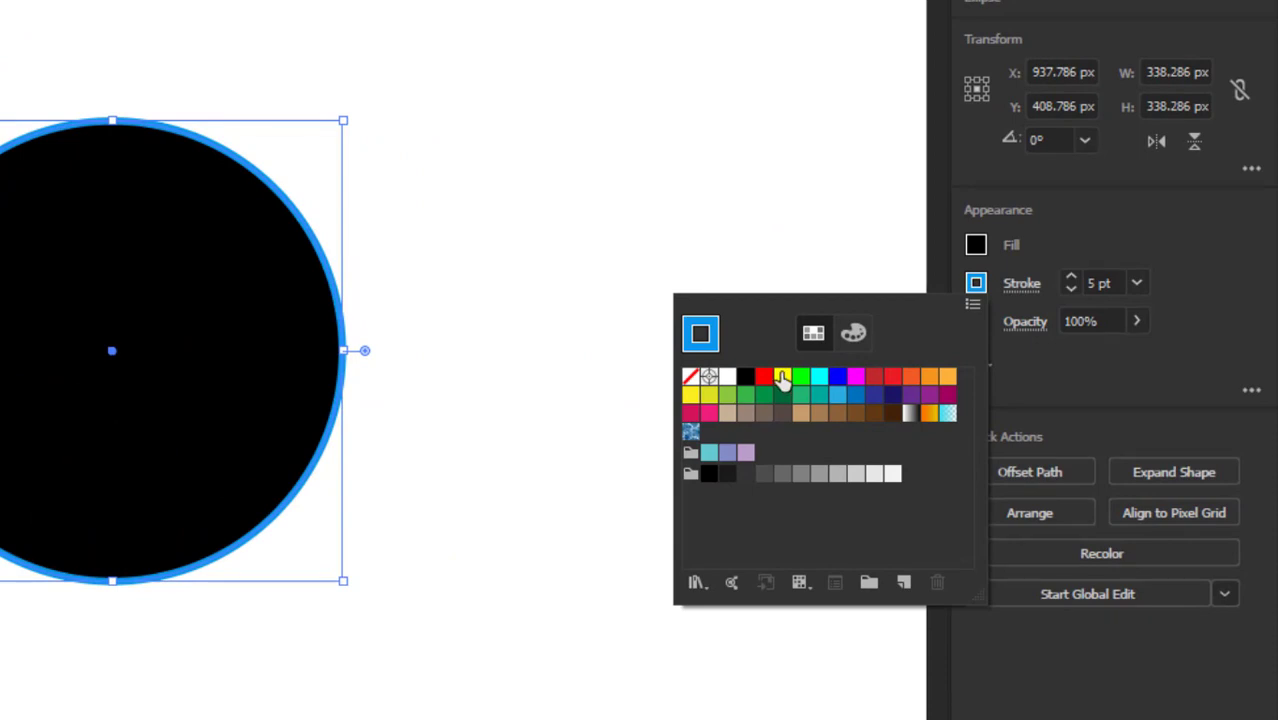
left_click(783, 378)
left_click(801, 378)
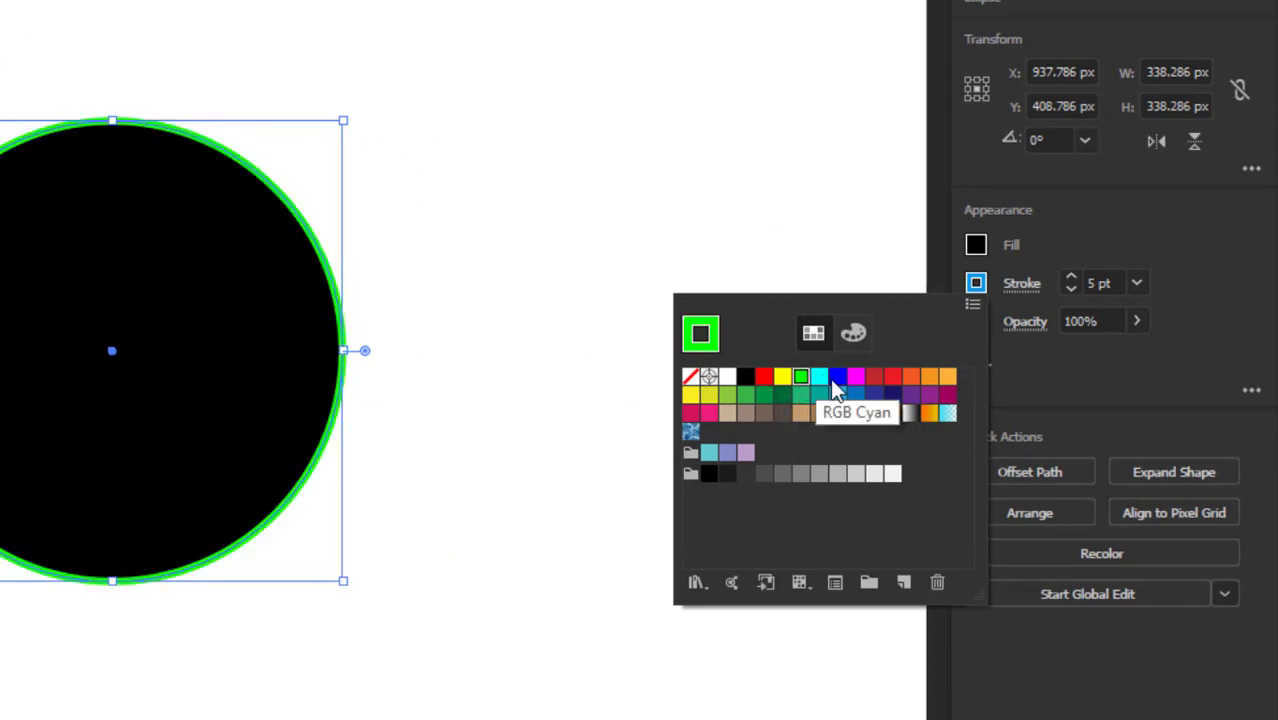
left_click(1066, 370)
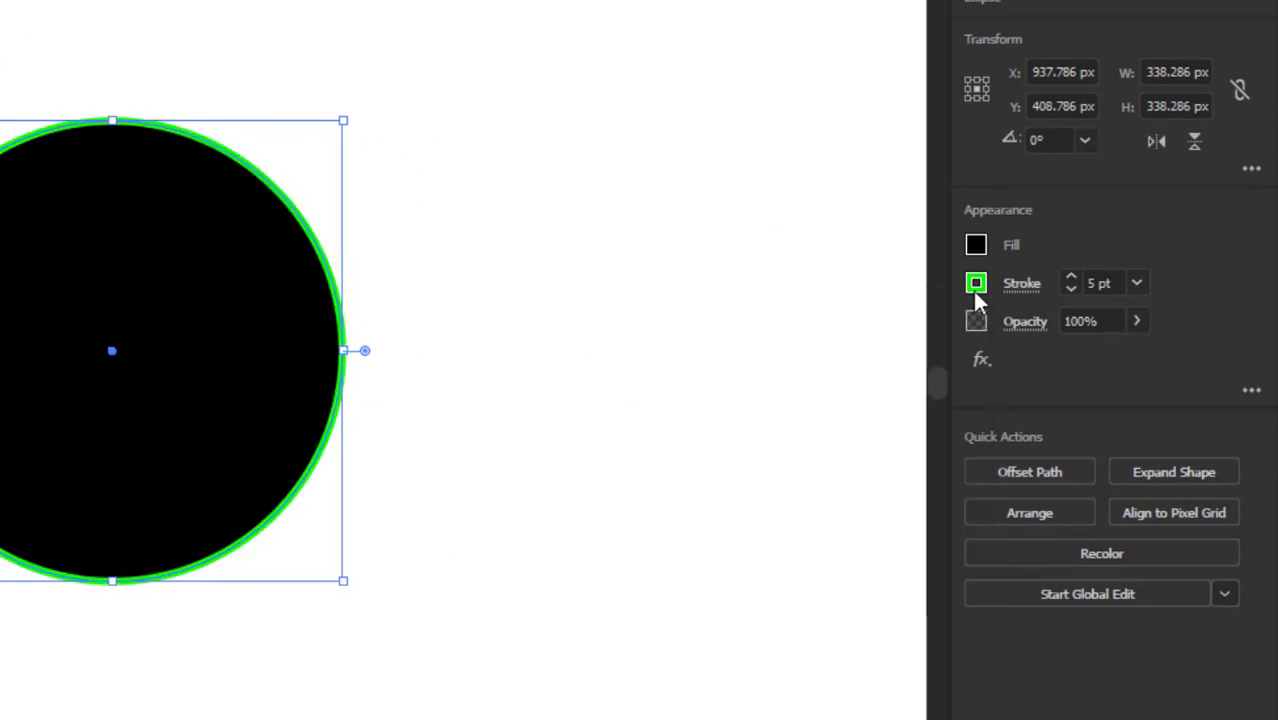
Change the black circle's stroke to the orange swatch F15A24.
left_click(977, 286)
left_click(979, 286)
left_click(979, 285)
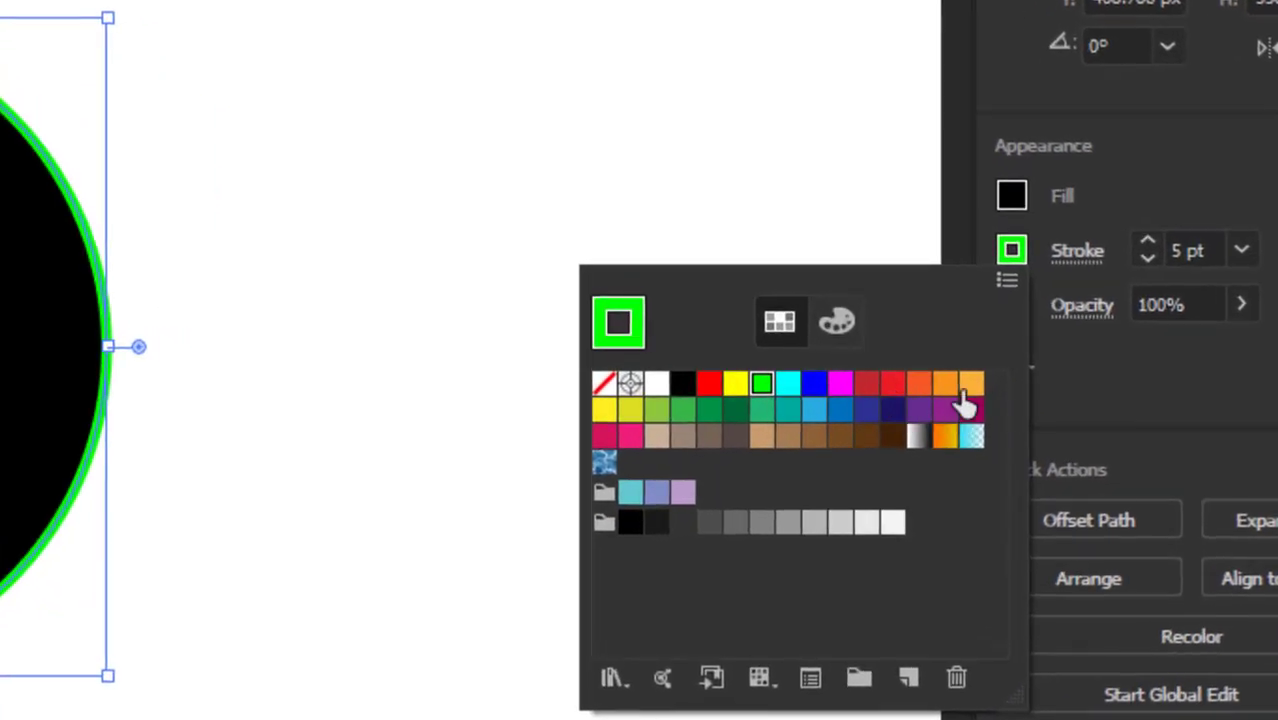
left_click(945, 377)
left_click(945, 383)
left_click(919, 384)
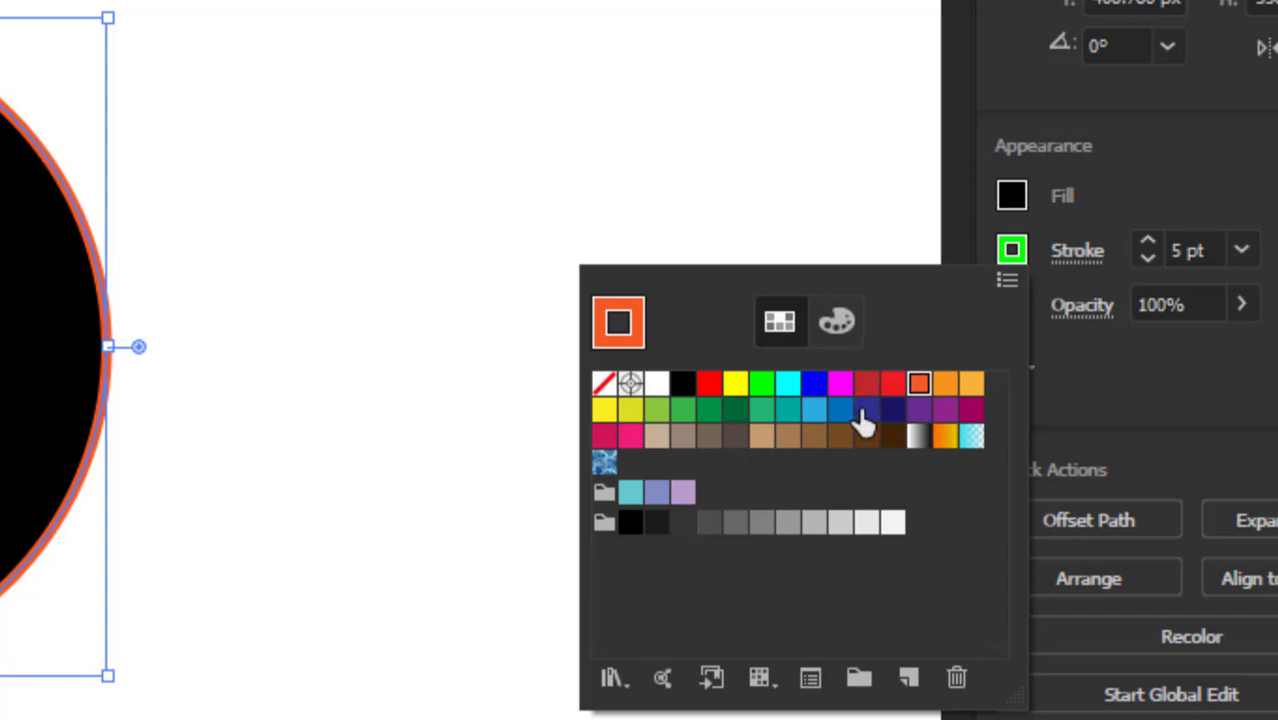
Switch the stroke colour to the mixer, pick magenta BF0076 from the spectrum and deselect the black circle.
left_click(837, 321)
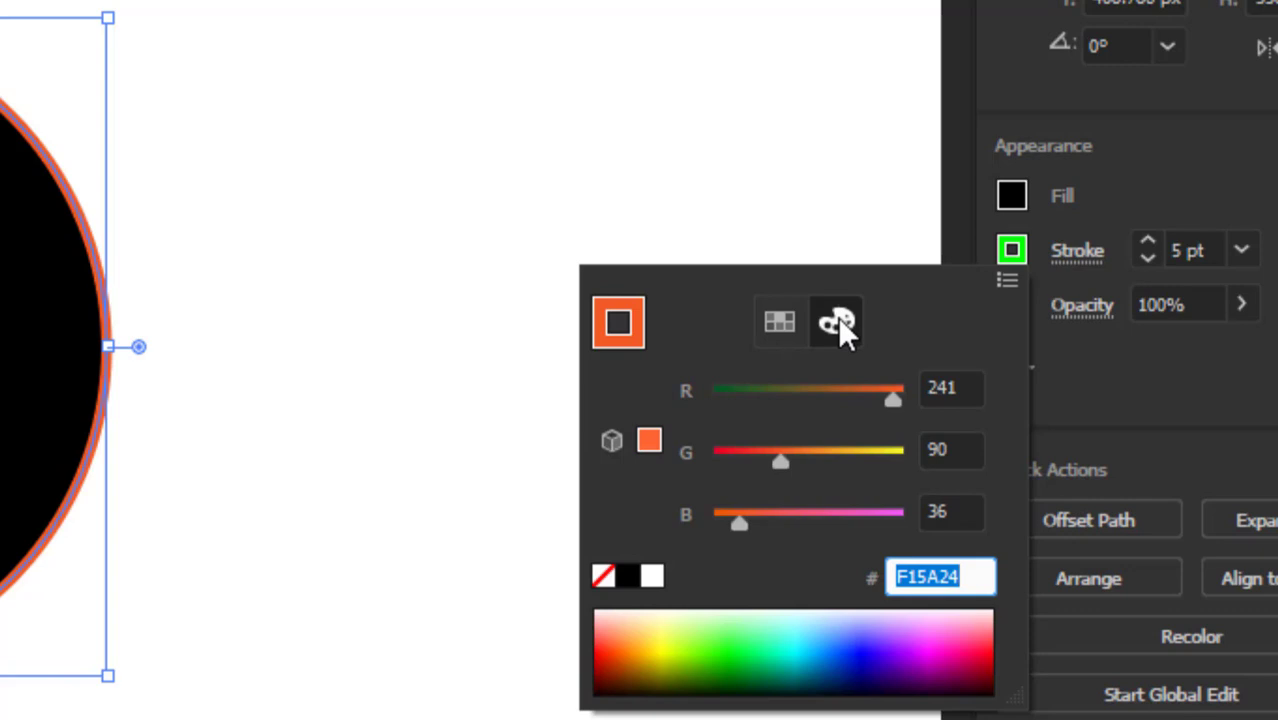
mouse_move(736, 618)
left_mouse_down()
mouse_move(710, 640)
mouse_move(960, 635)
mouse_move(810, 654)
mouse_move(793, 636)
mouse_move(685, 630)
mouse_move(619, 645)
mouse_move(777, 663)
mouse_move(834, 643)
mouse_move(965, 643)
mouse_move(968, 668)
mouse_move(963, 655)
left_mouse_up()
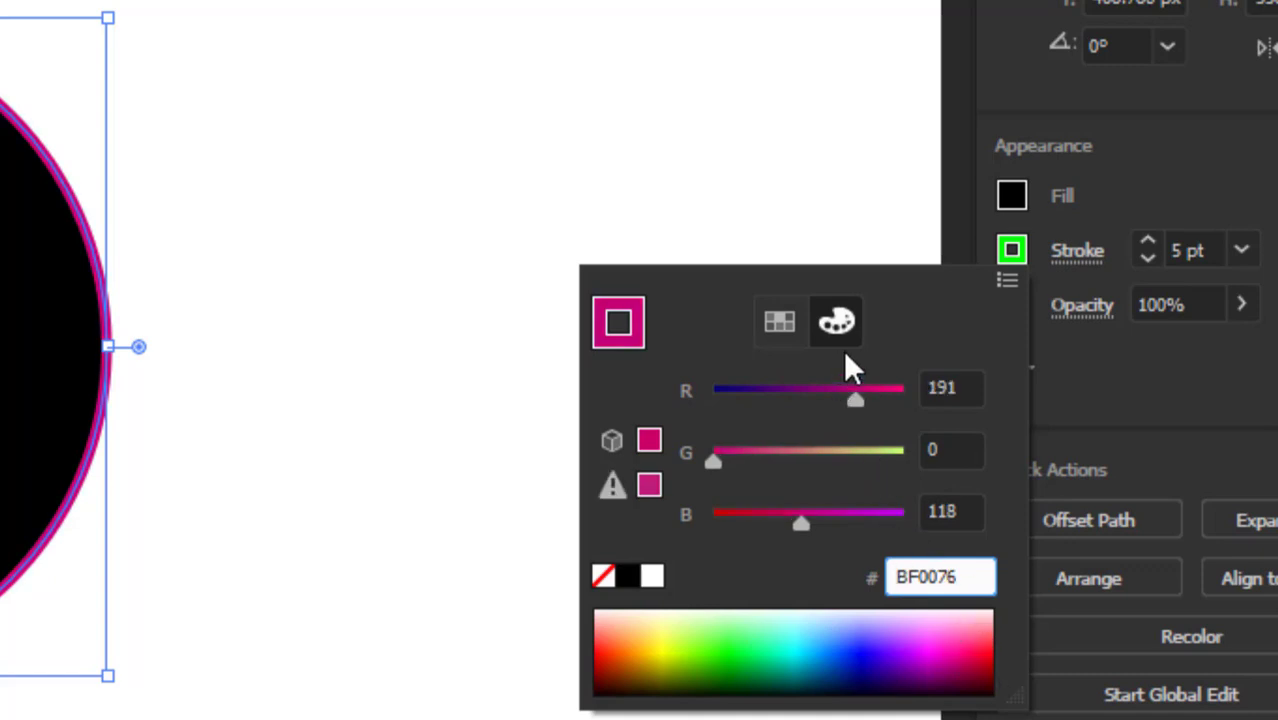
left_click(320, 298)
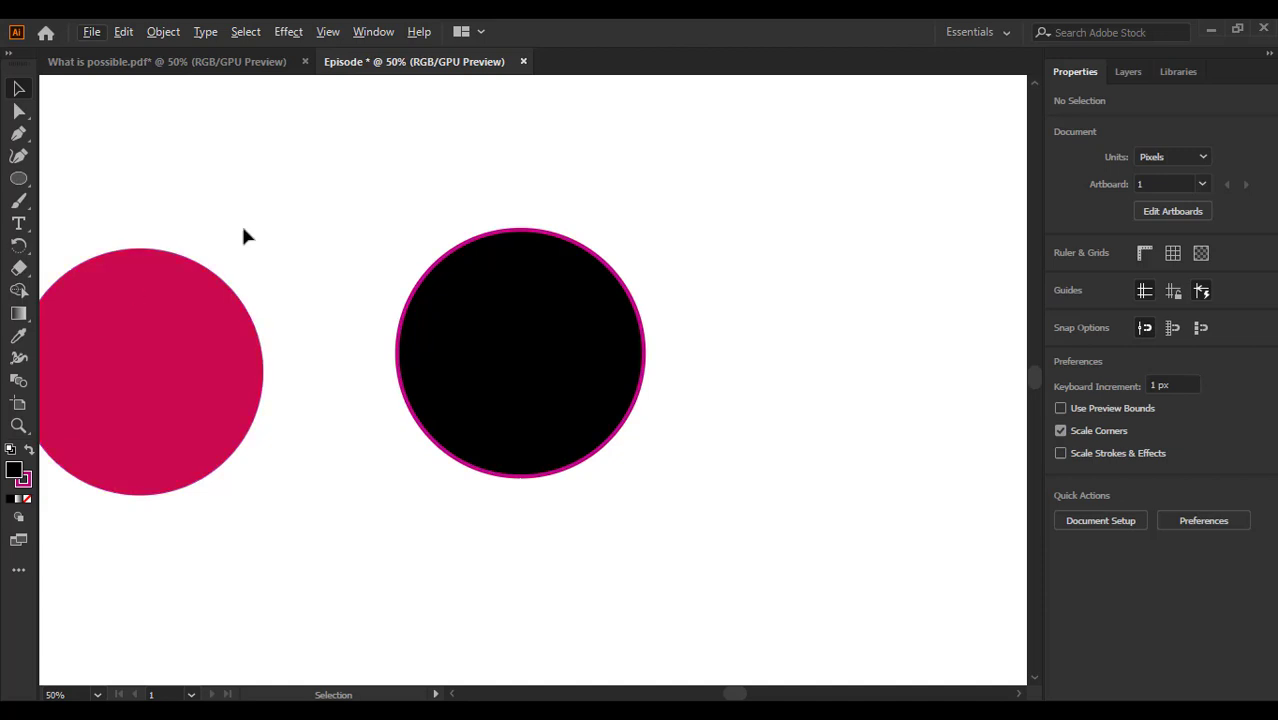
Move both circles together so the crimson one sits at about X 601 px, Y 334 px, and delete the black circle.
left_click_drag(132, 194, 548, 473)
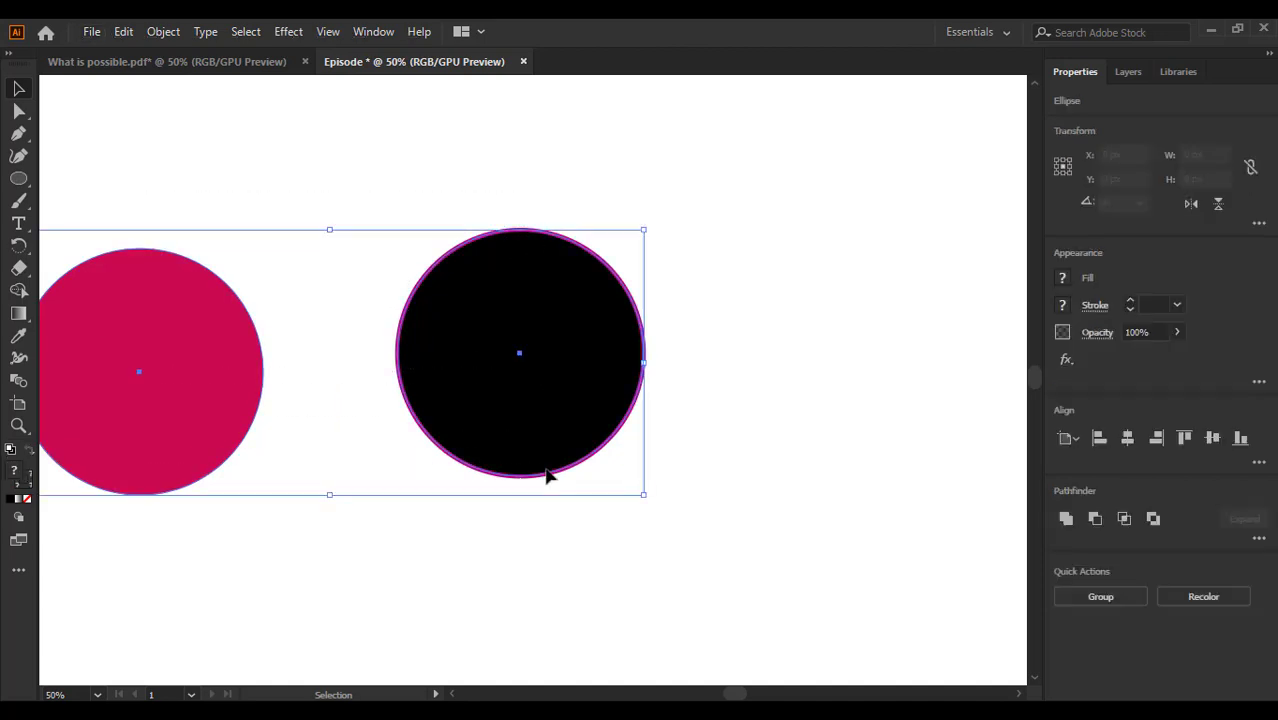
left_click(765, 240)
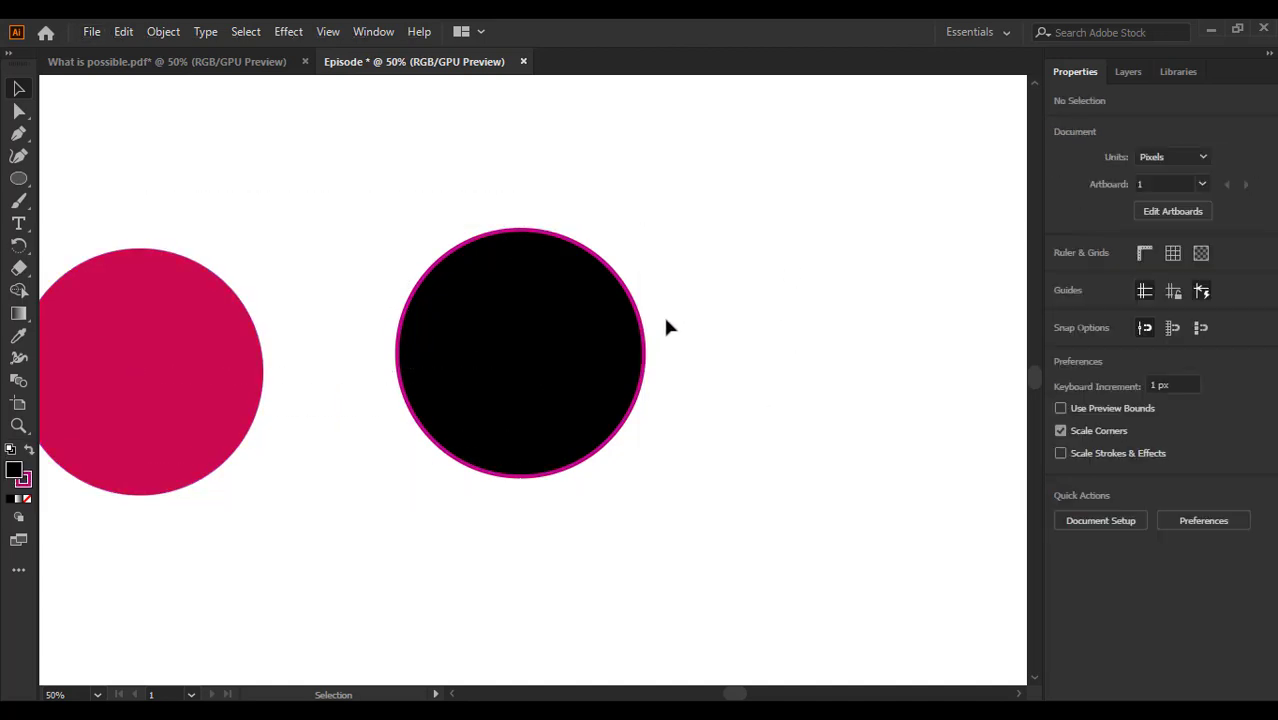
left_click_drag(220, 210, 628, 402)
left_click_drag(545, 360, 673, 285)
left_click(763, 472)
left_click_drag(770, 479, 658, 265)
key("Delete")
Set the crimson circle's fill to None and deselect the circle.
left_click(256, 266)
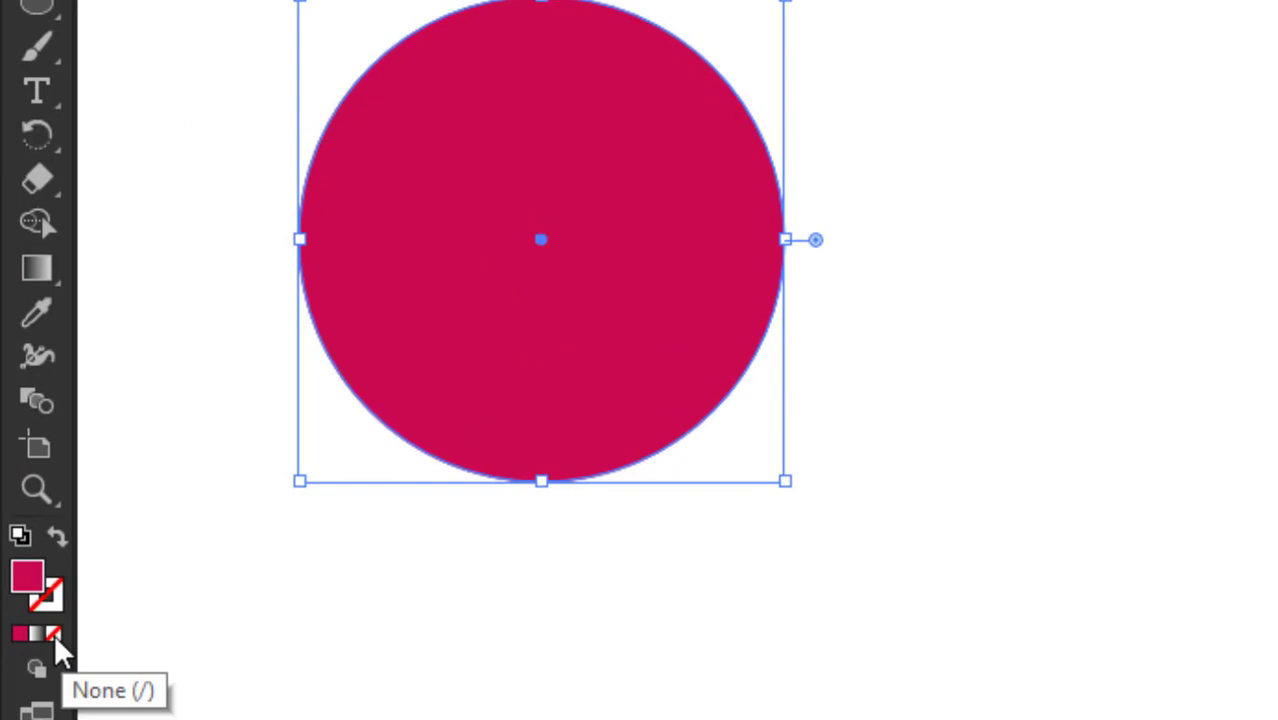
left_click(54, 634)
key("ctrl+shift+a")
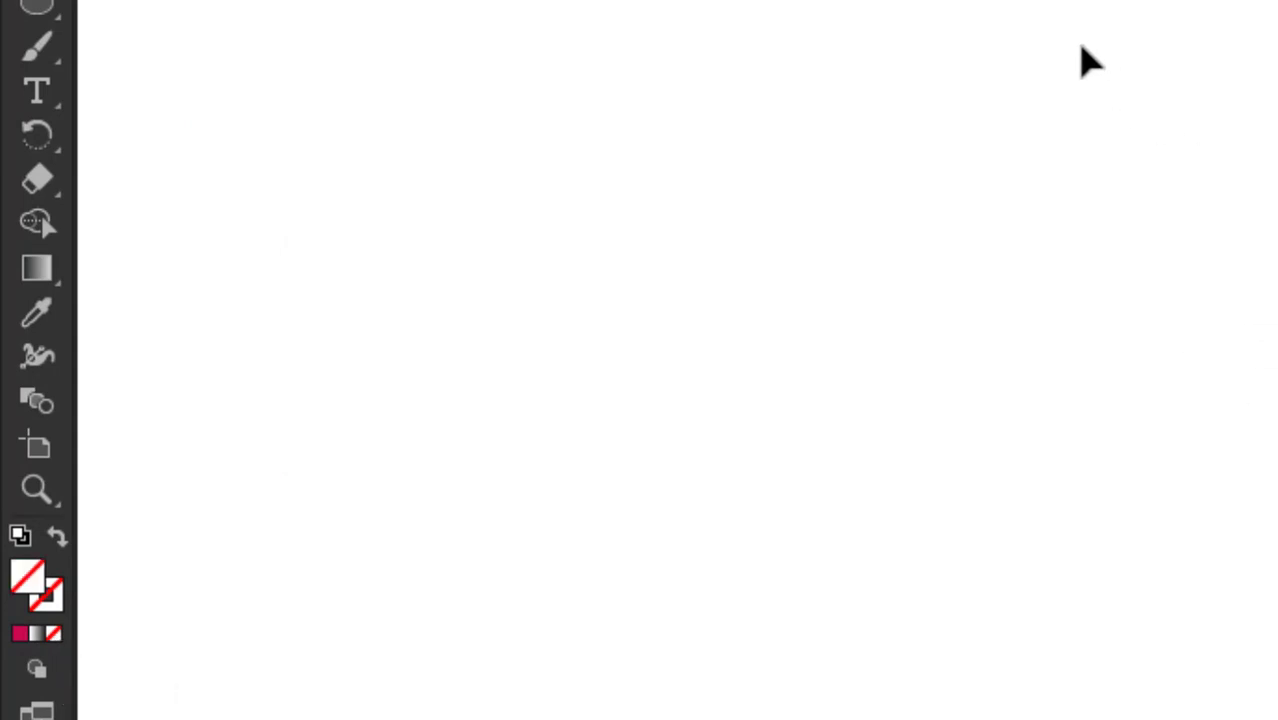
Select the unfilled circle and show the document's Swatches on the canvas beside it.
left_click_drag(816, 31, 330, 578)
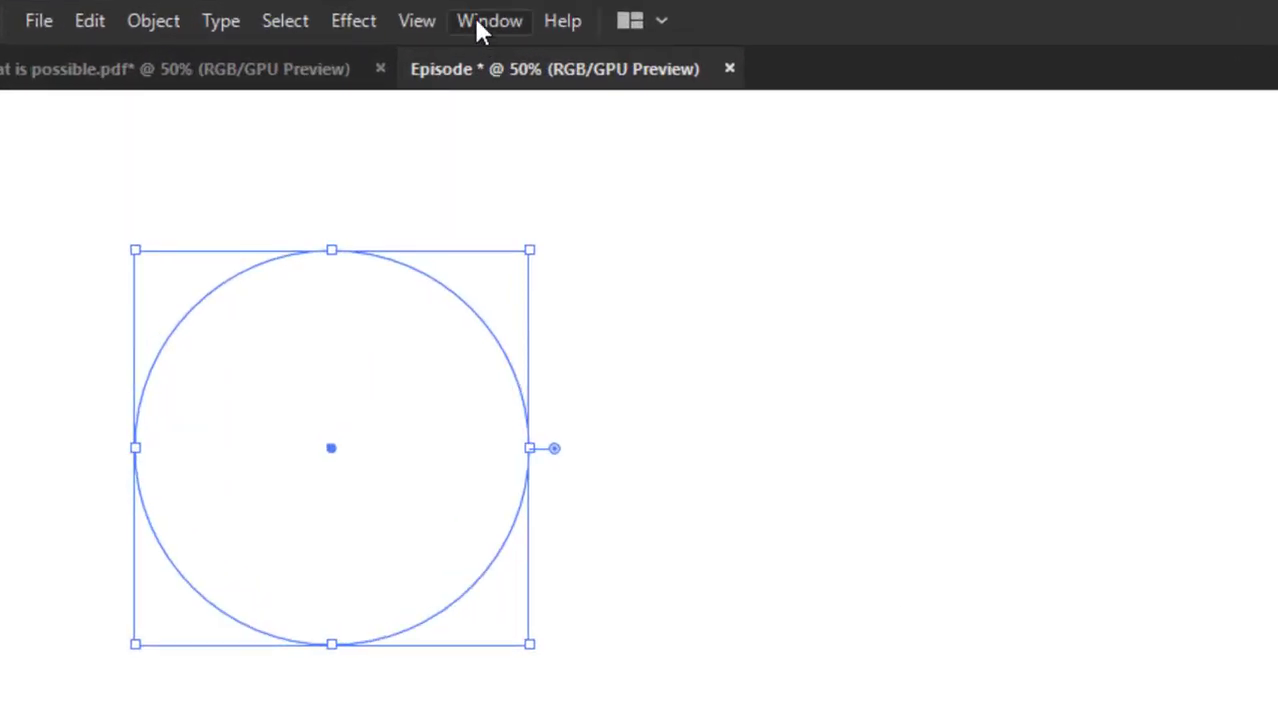
left_click(479, 22)
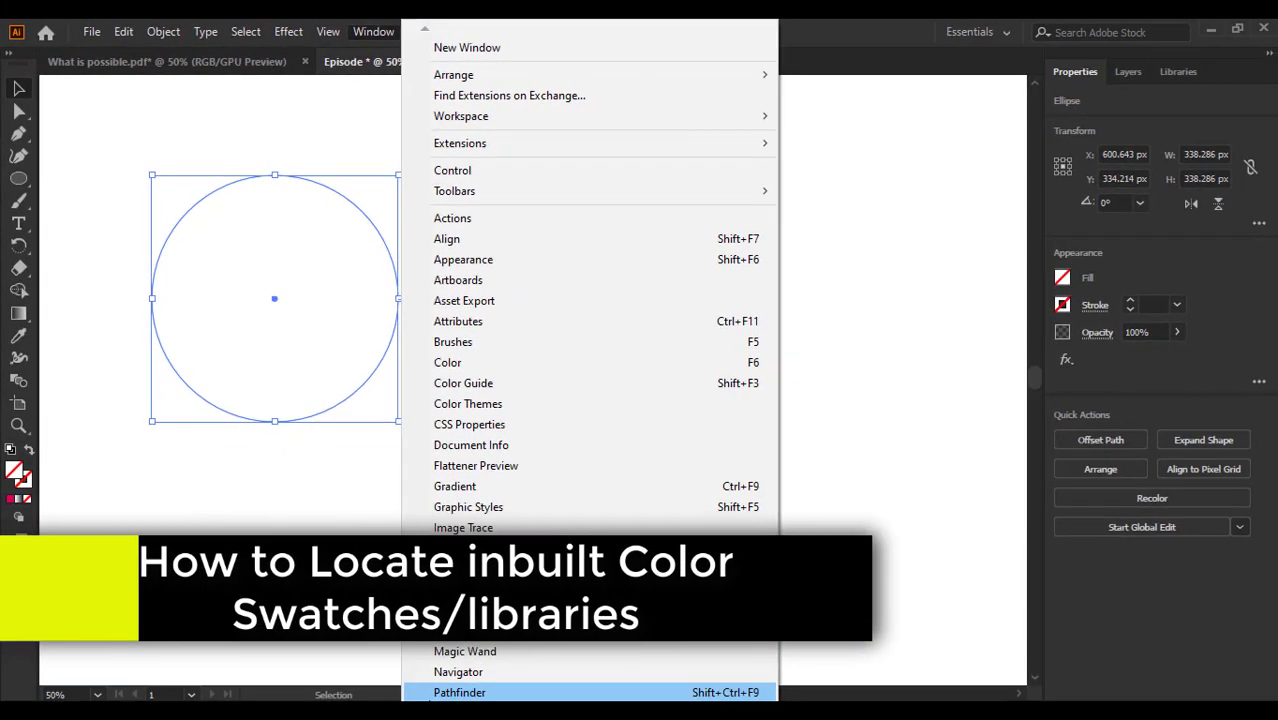
mouse_move(483, 699)
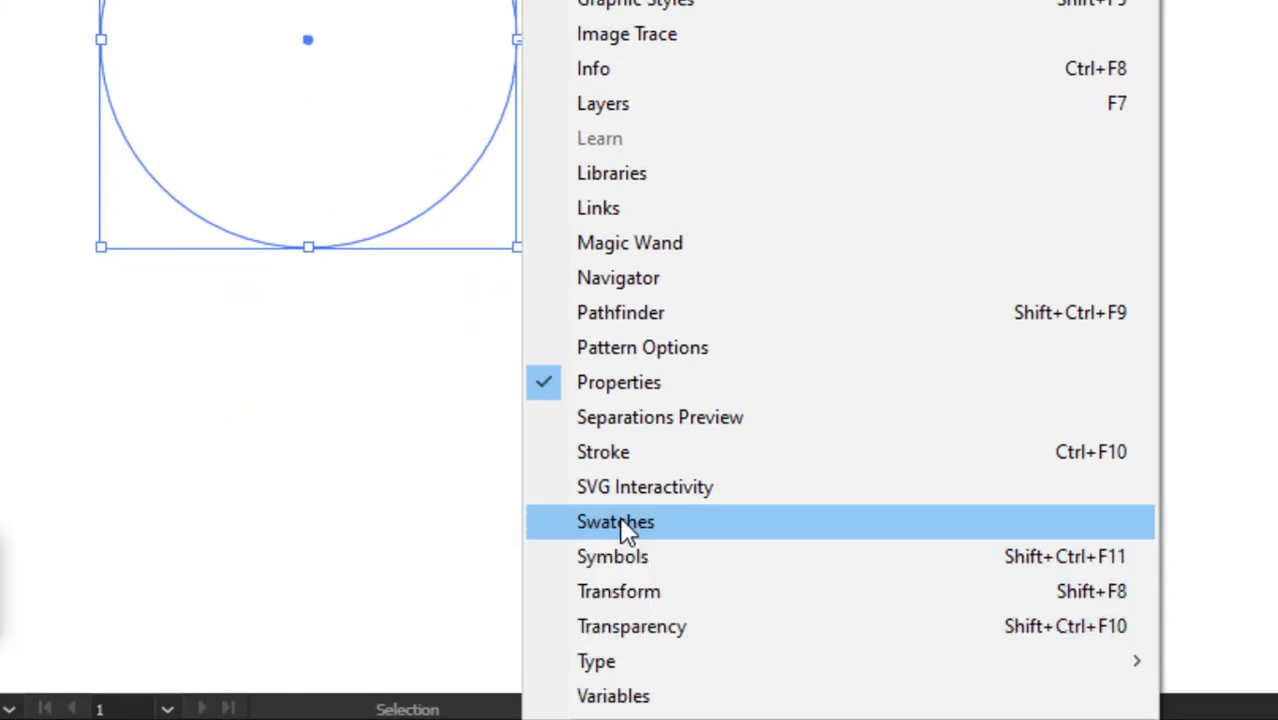
left_click(619, 520)
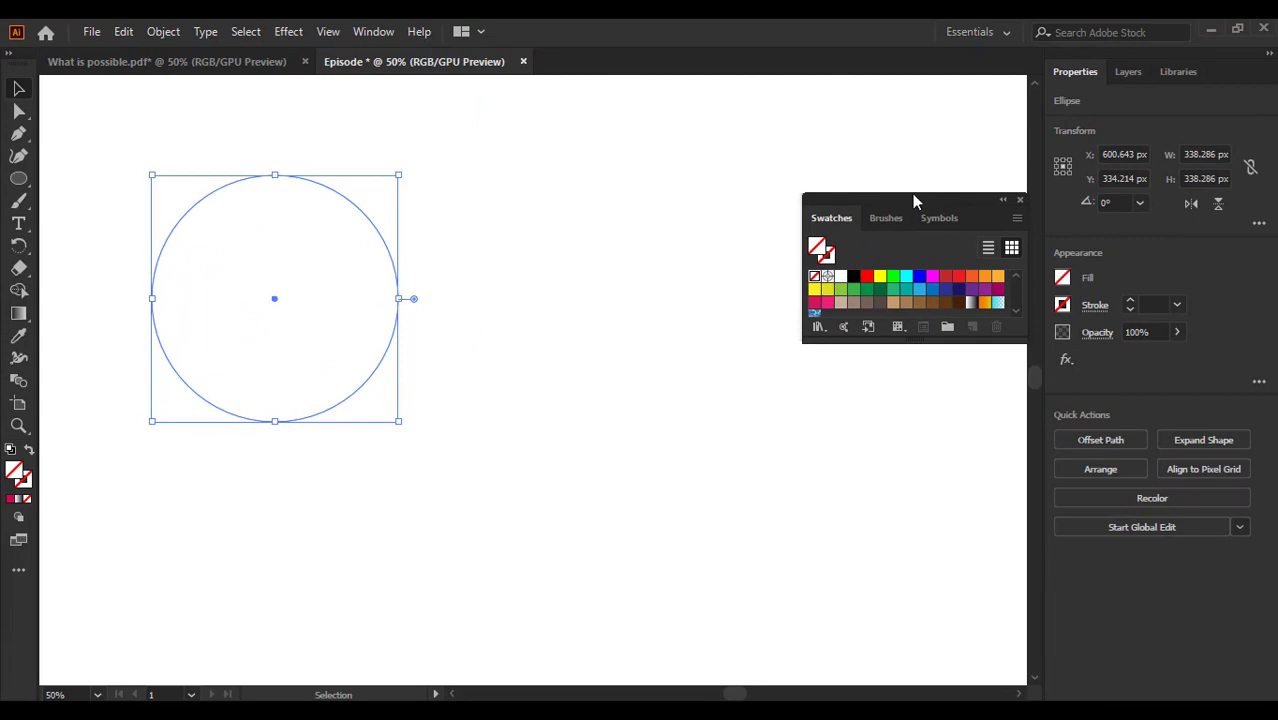
left_click_drag(924, 195, 770, 166)
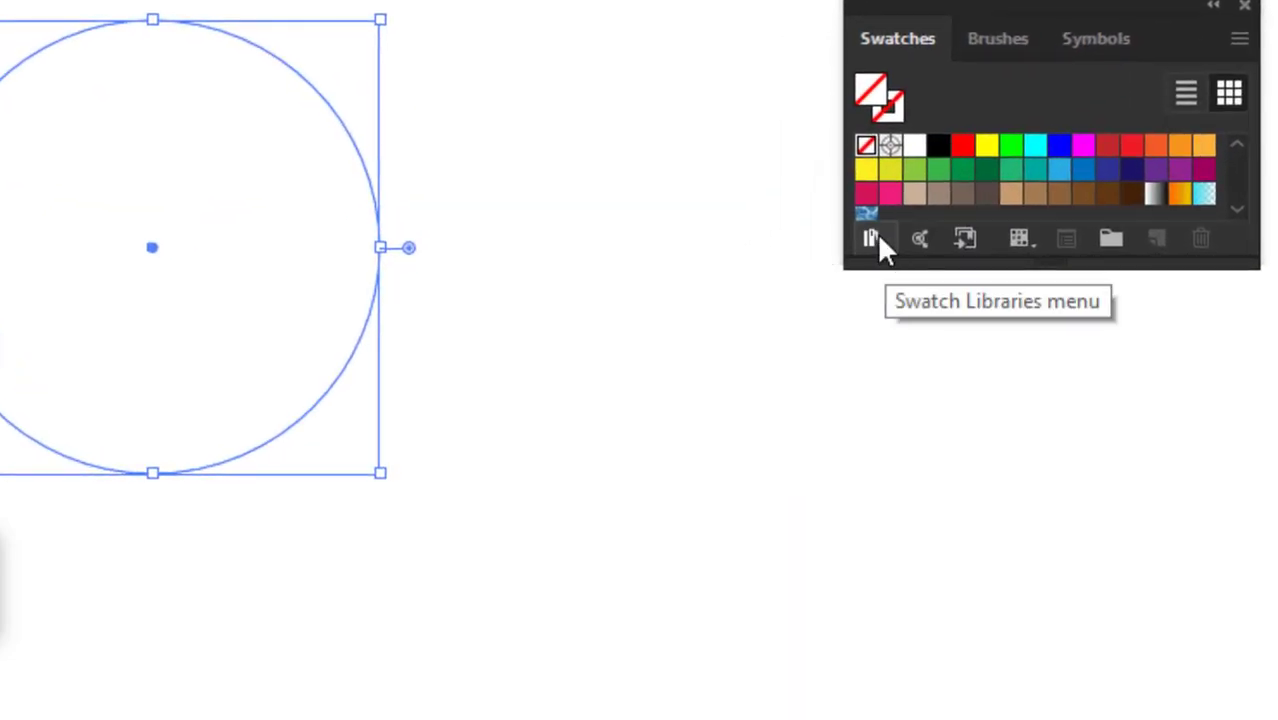
Open the built-in Baroque swatch library from the Art History group.
left_click(879, 240)
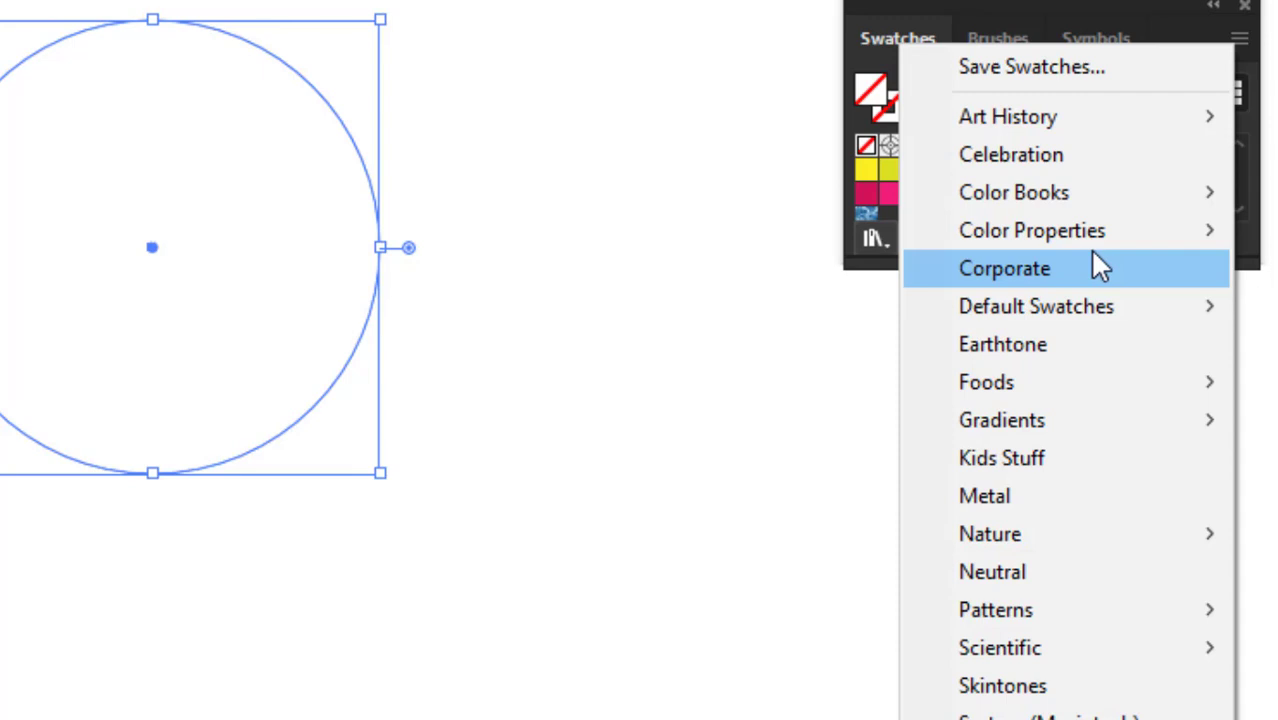
mouse_move(1082, 230)
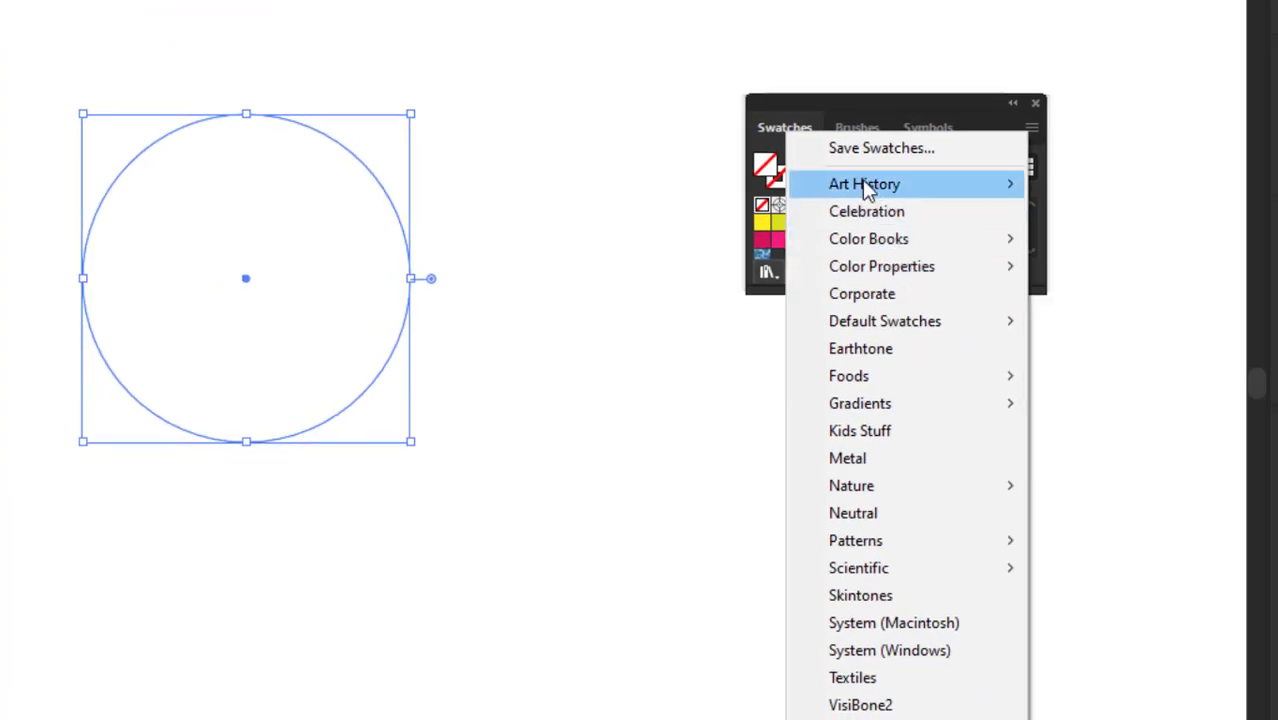
mouse_move(865, 186)
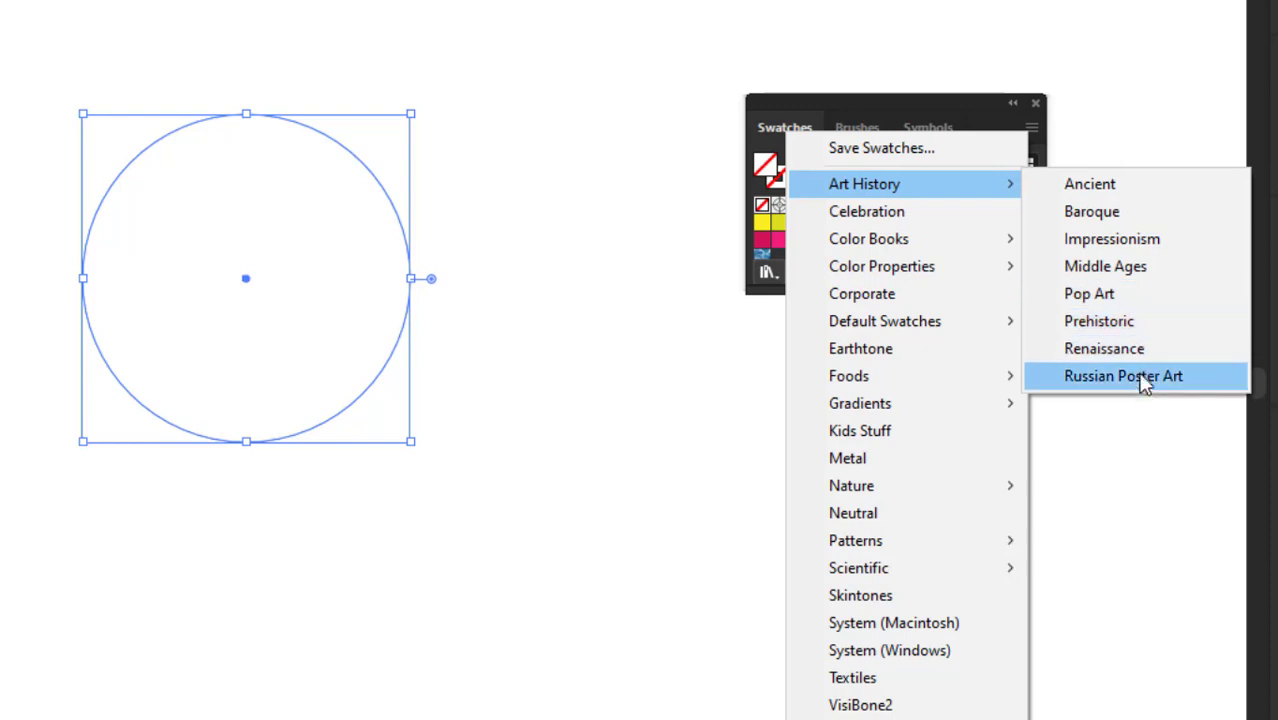
left_click(1105, 228)
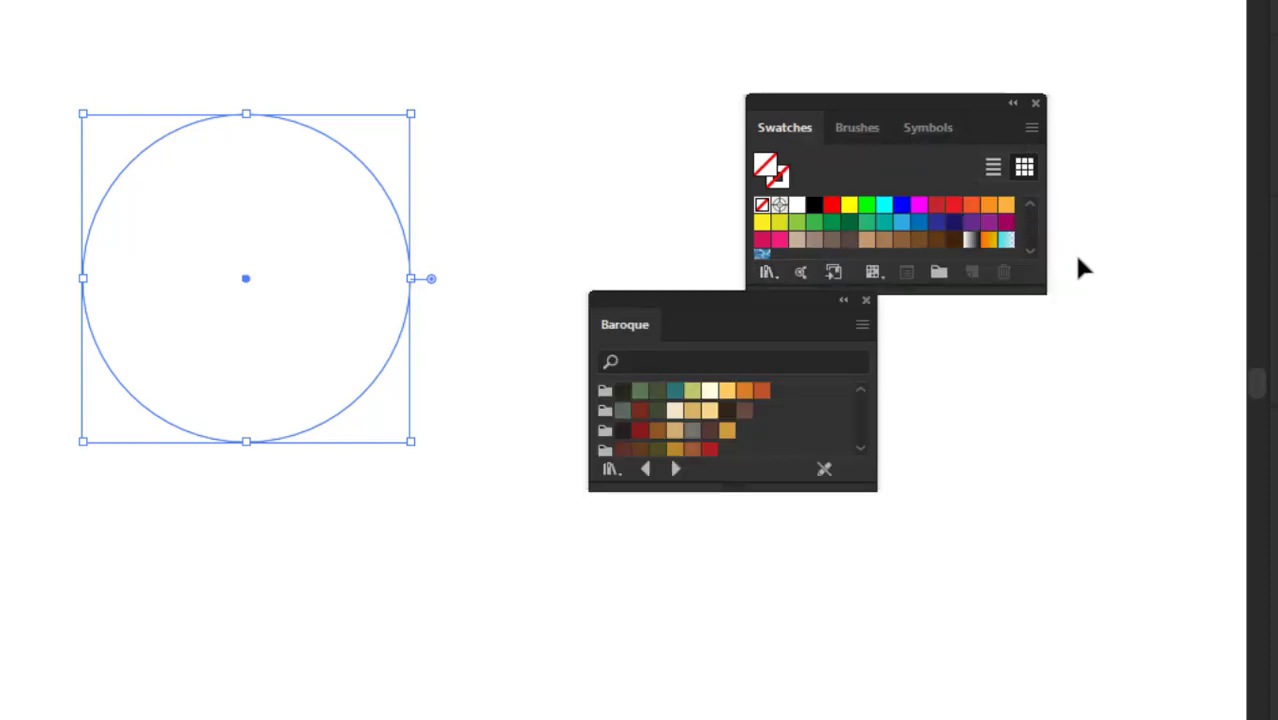
Try several swatches from the first Baroque colour group as the circle's fill, ending with teal, and close the library.
left_click(761, 390)
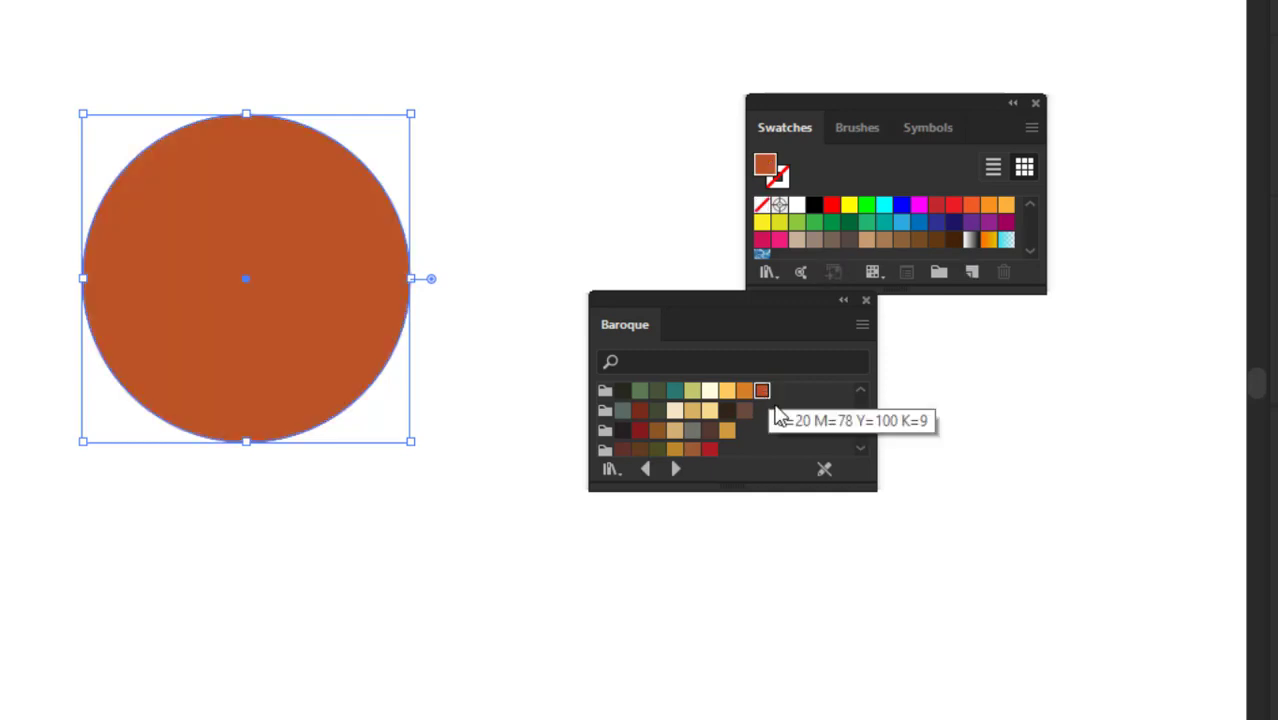
left_click(744, 391)
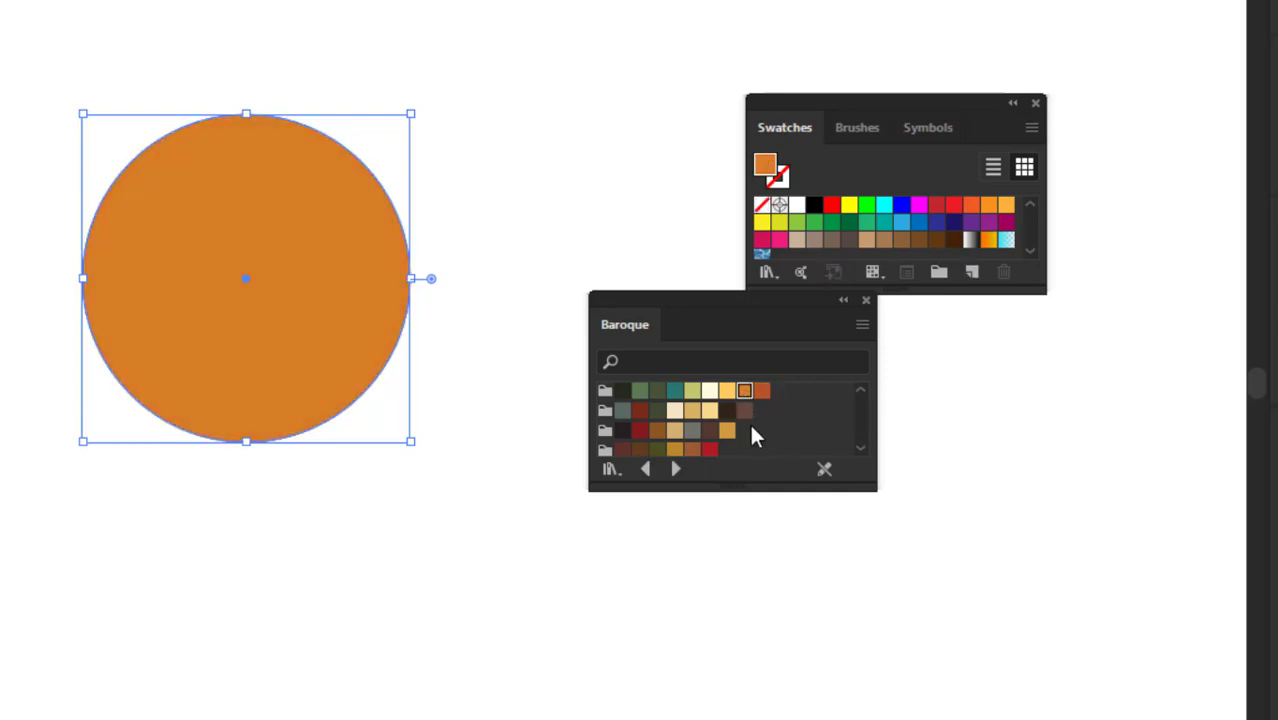
left_click(709, 391)
left_click(675, 391)
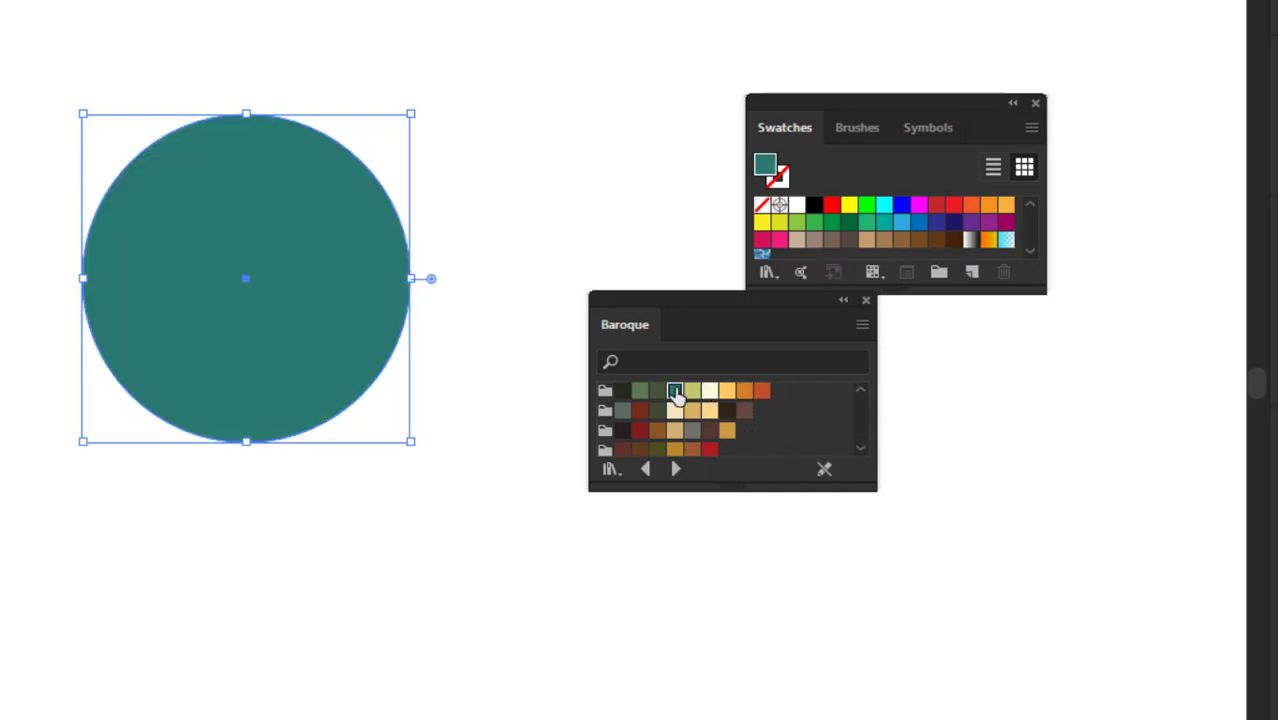
left_click(865, 300)
Open the Vegetables swatch library from the Foods group and search it for "carrot".
left_click(768, 277)
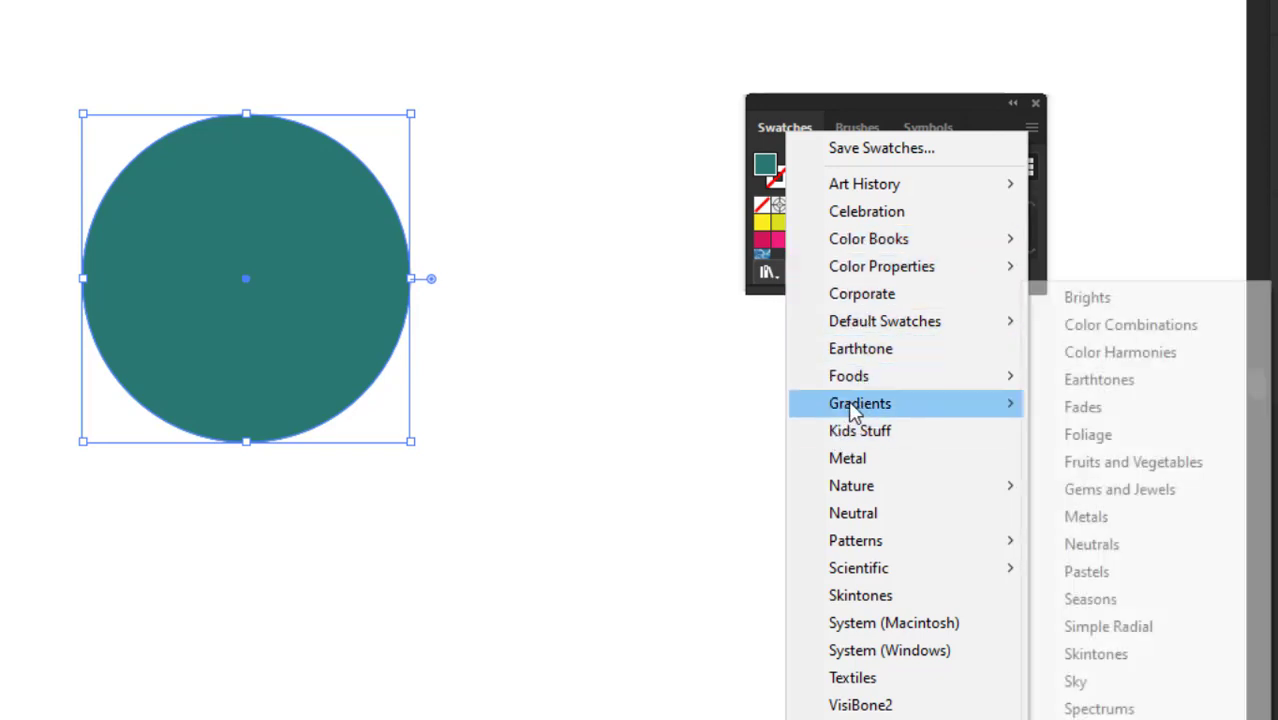
mouse_move(858, 384)
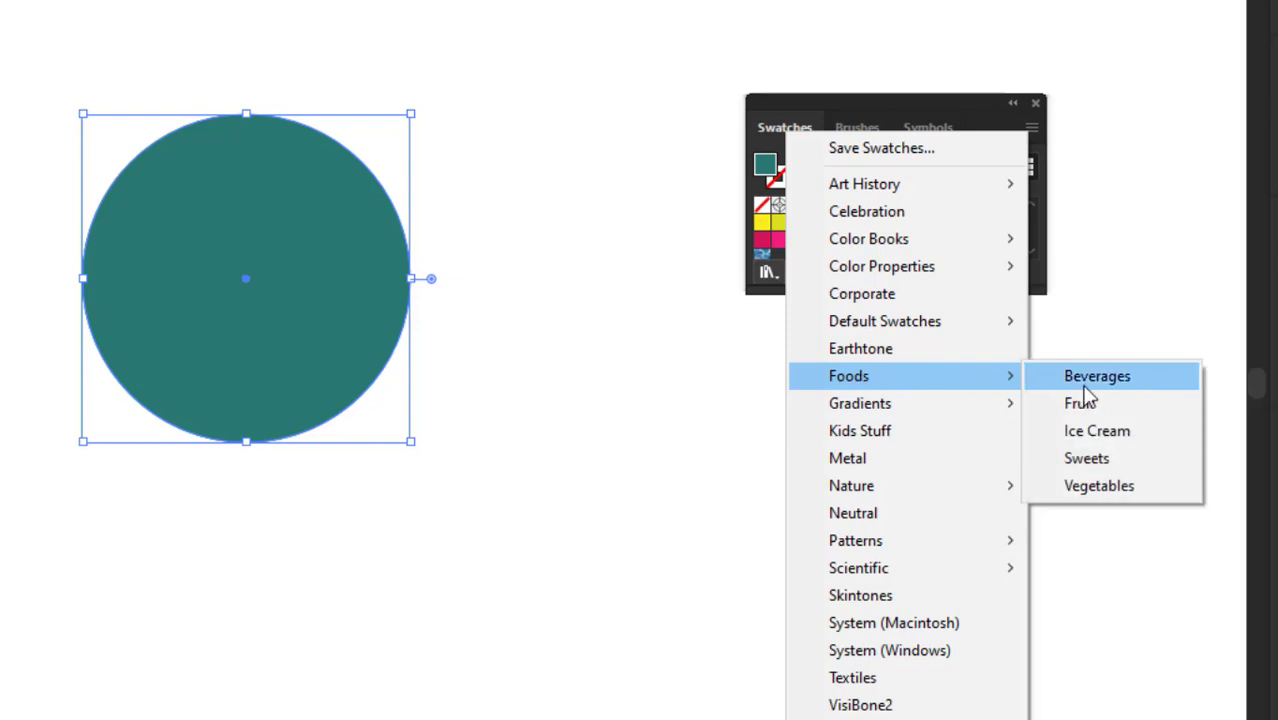
left_click(1094, 487)
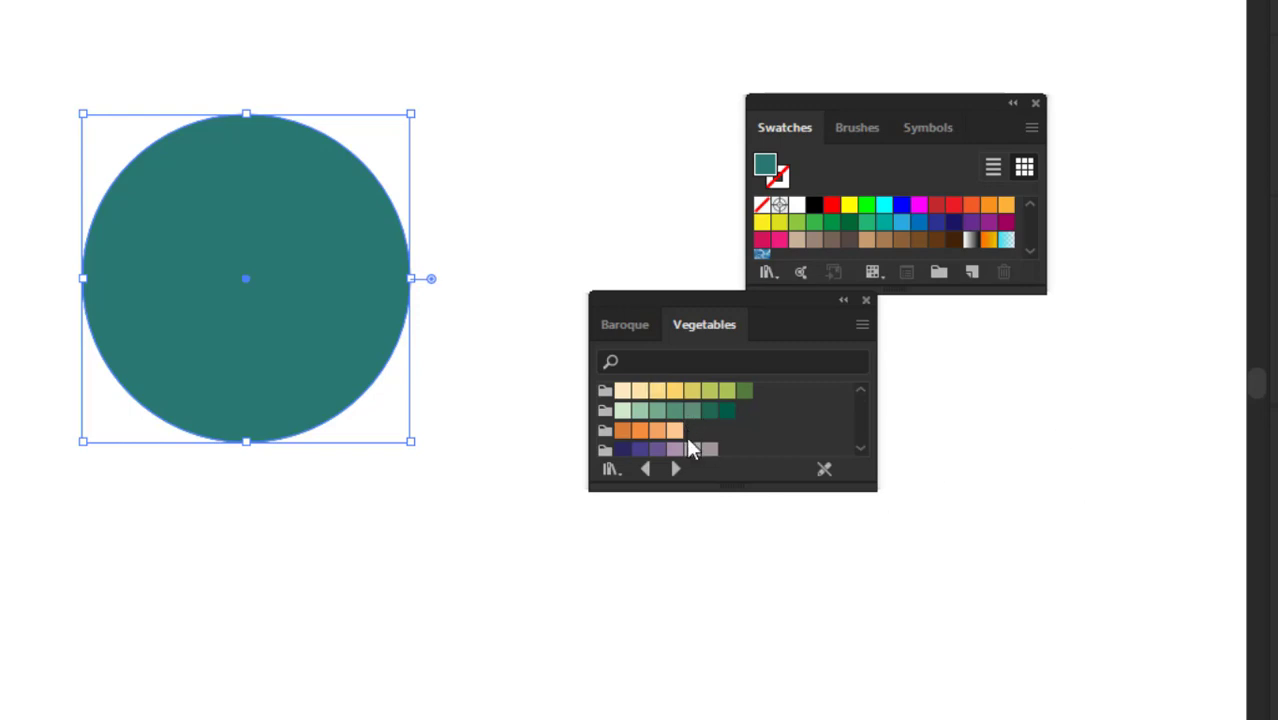
scroll(690, 445, "down", 2)
scroll(690, 445, "down", 2)
left_click(659, 358)
type("c")
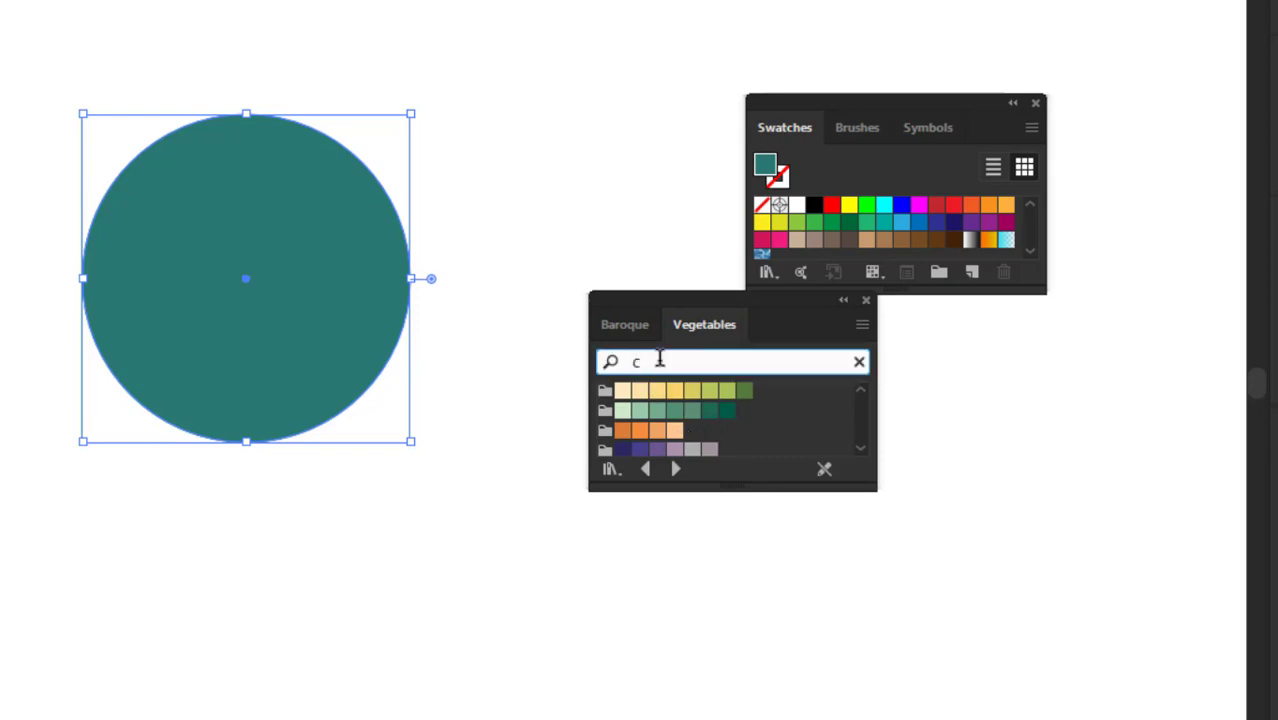
type("arrot")
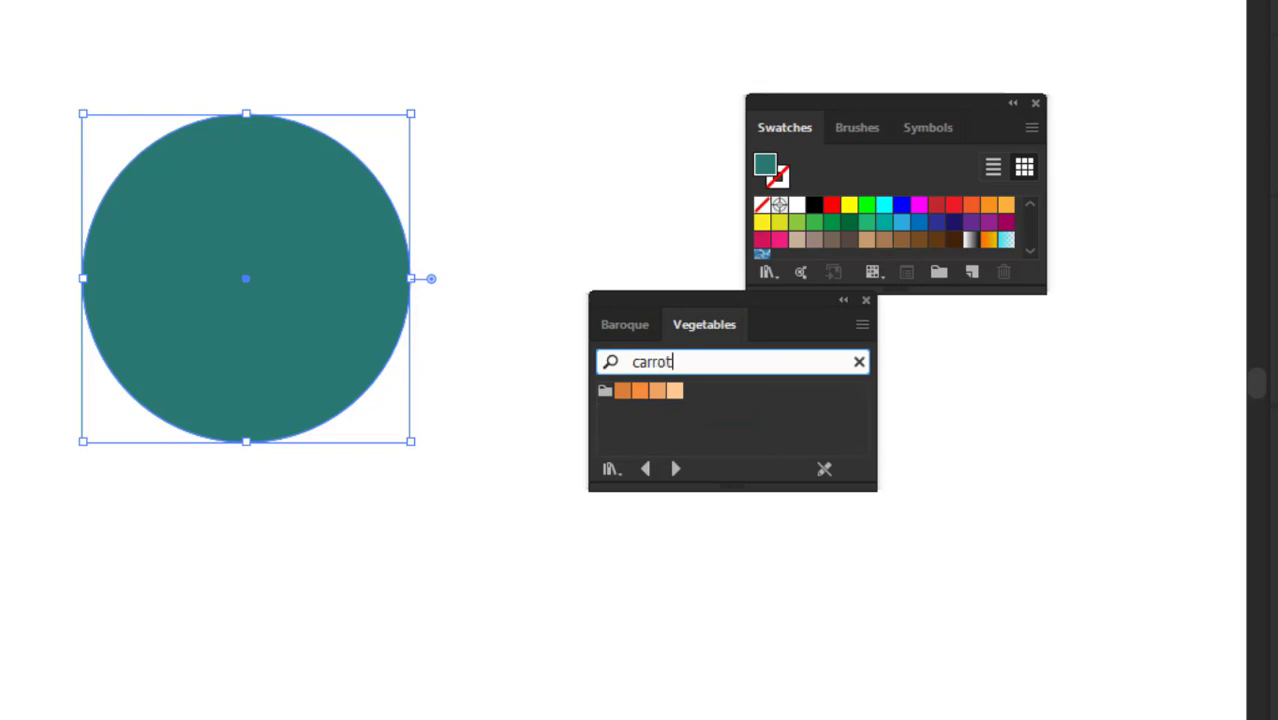
Try the four carrot swatches as the circle's fill and end with the second, bright orange one.
left_click(640, 390)
left_click(675, 391)
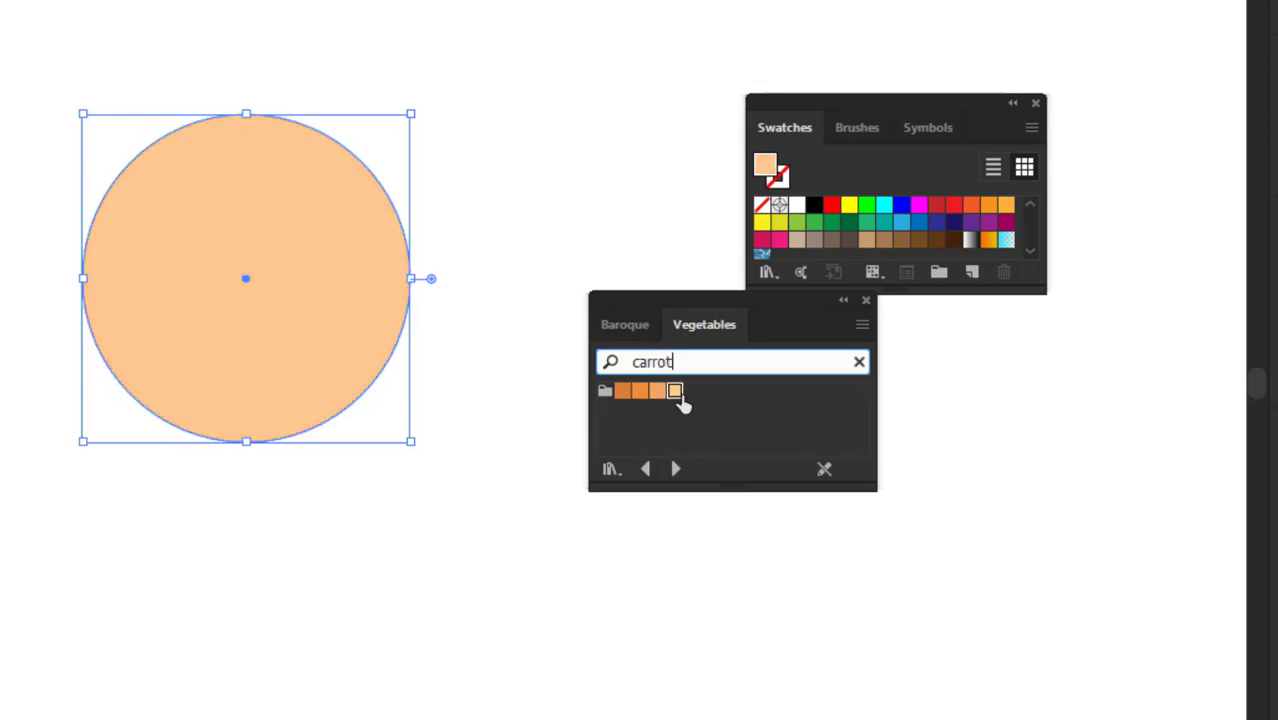
left_click(657, 391)
left_click(622, 391)
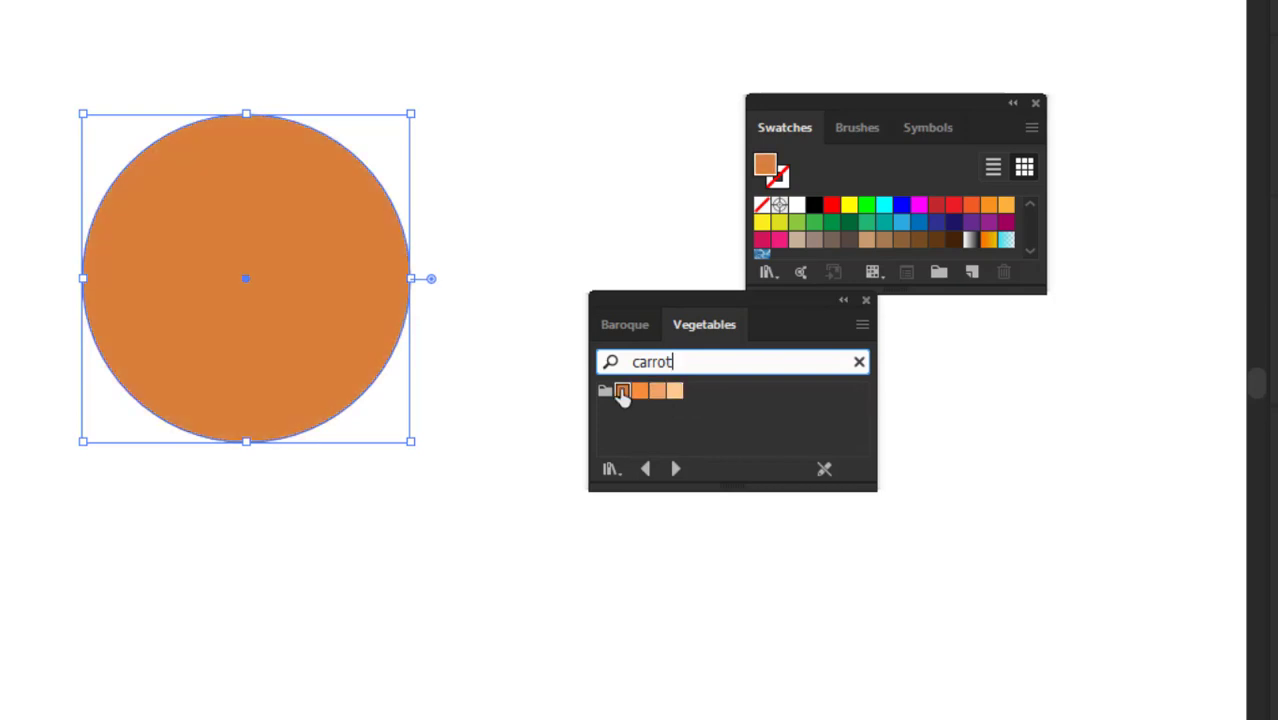
left_click(640, 391)
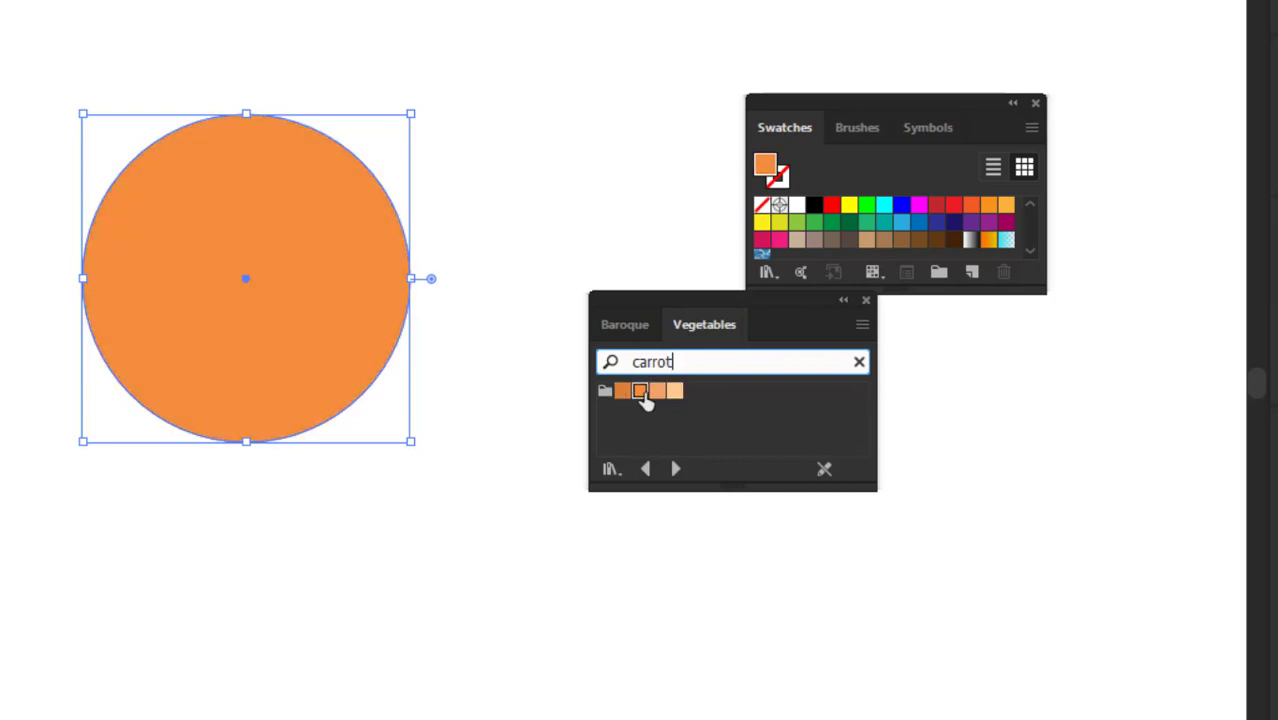
Clear the carrot search, try searching the Vegetables library for "bana" and empty the search again.
double_click(685, 362)
key("BackSpace")
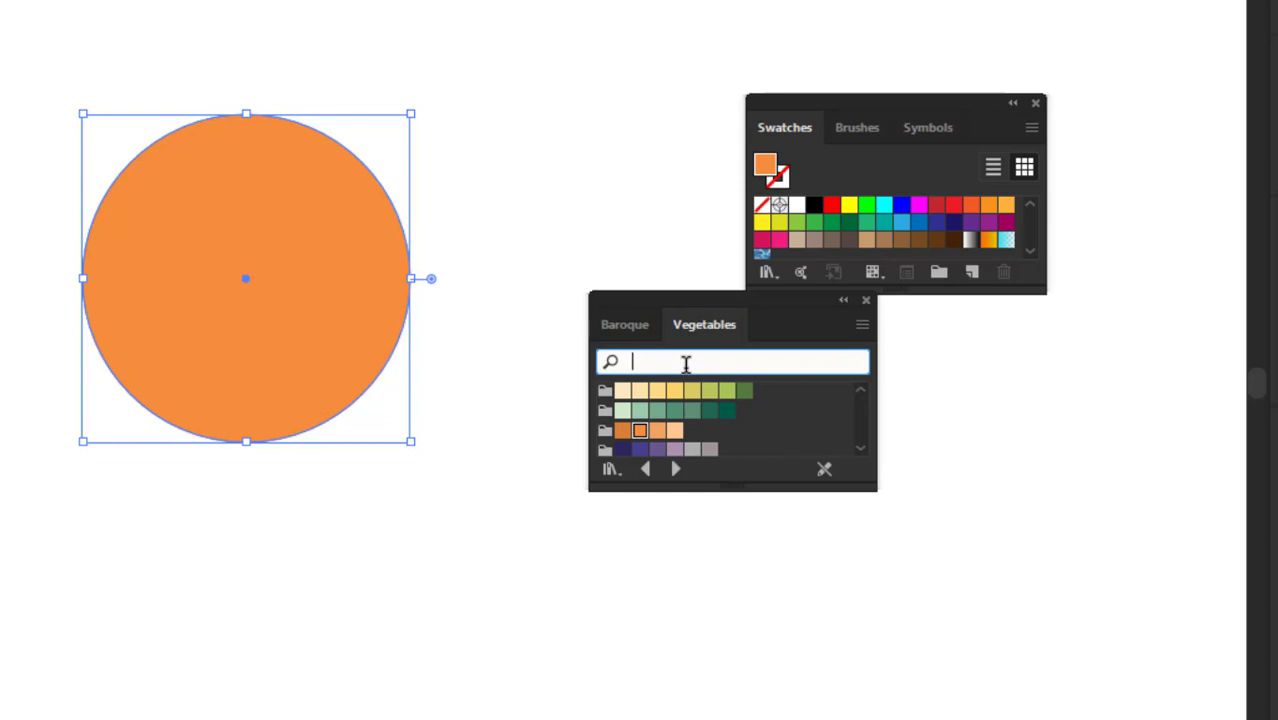
type("bana")
key("BackSpace")
key("BackSpace")
key("BackSpace")
key("BackSpace")
type("ba")
key("BackSpace")
key("BackSpace")
Switch to the Fruit swatch library in the Foods group and search it for "bana".
left_click(614, 472)
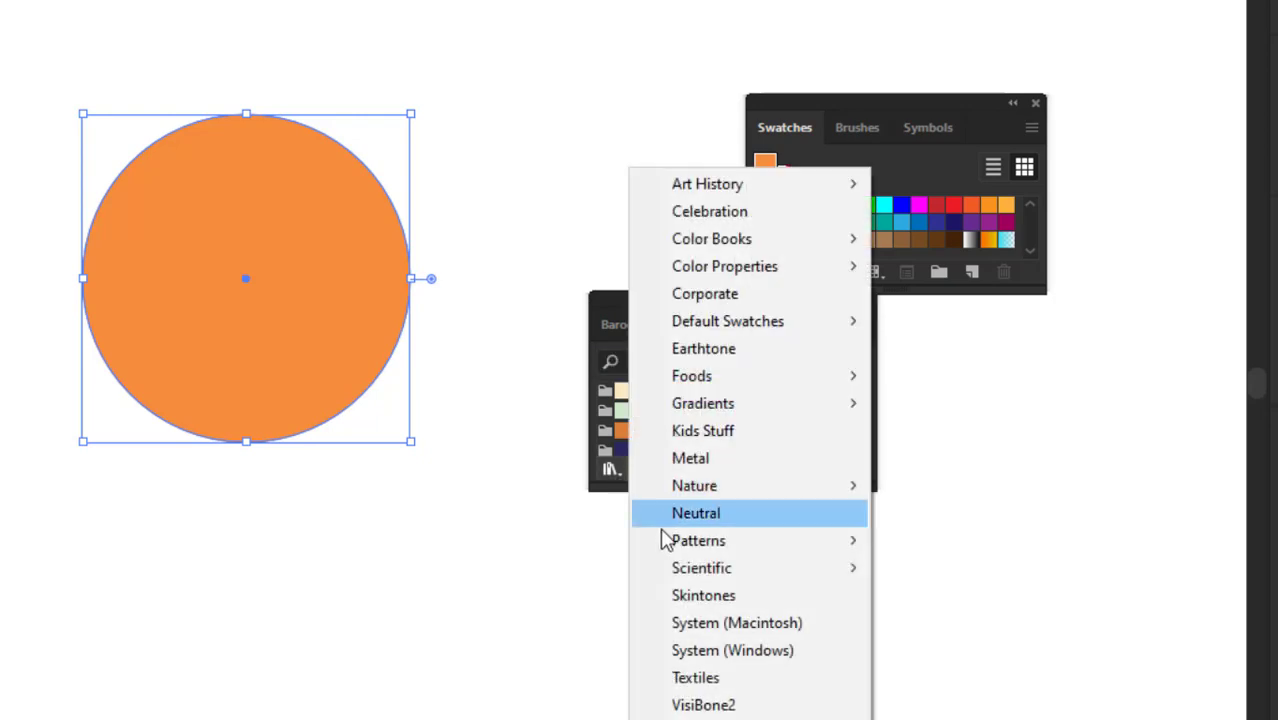
mouse_move(800, 390)
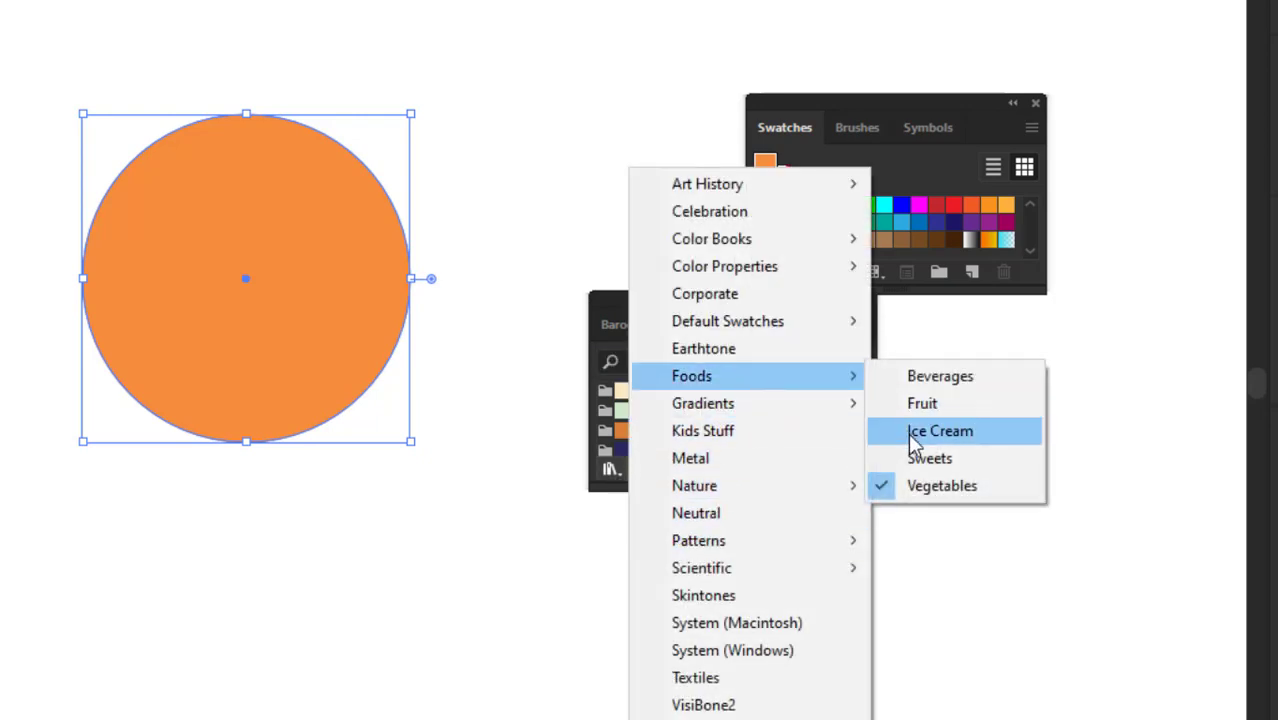
left_click(940, 406)
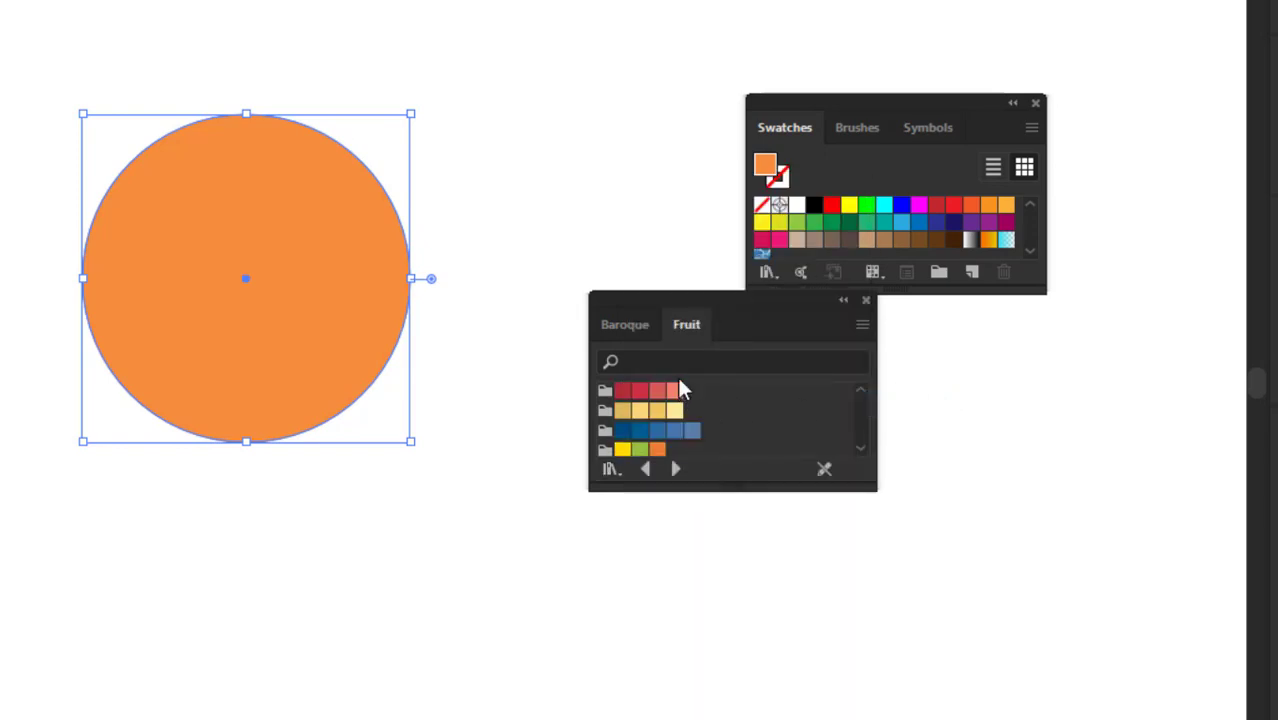
left_click(672, 362)
type("bana")
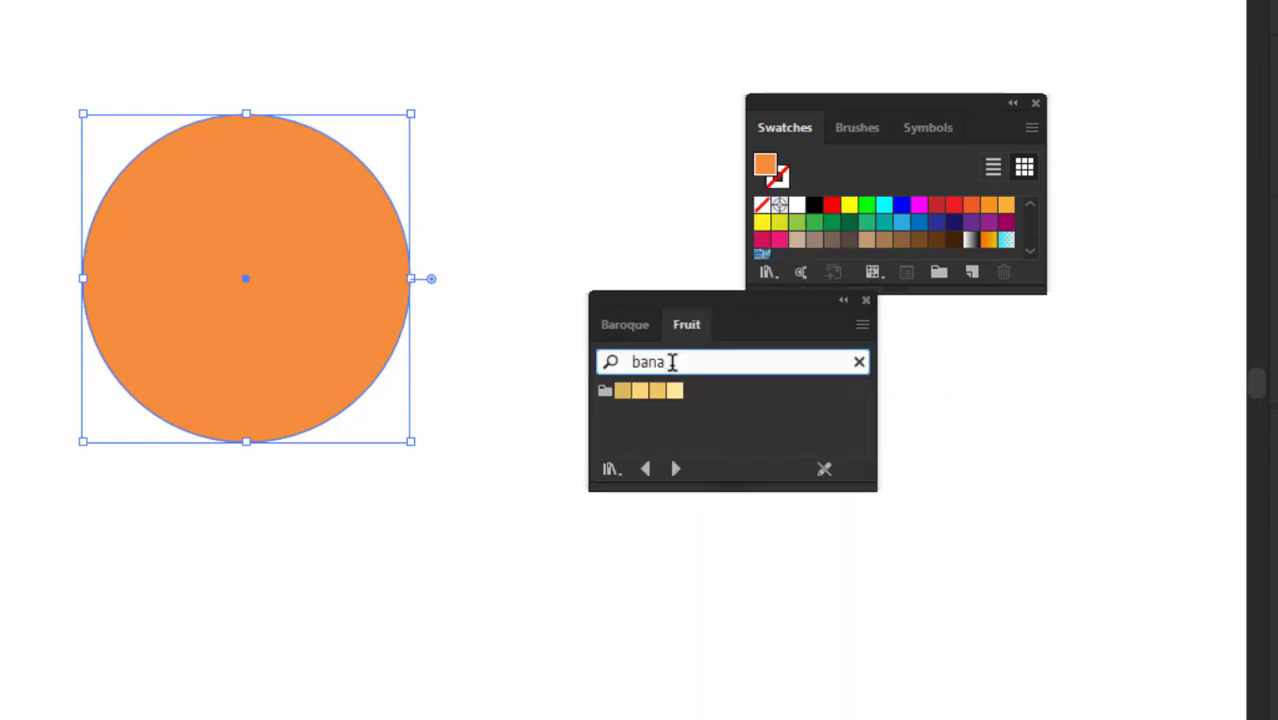
Try the banana swatches as the circle's fill, ending with the third one, and close the Fruit library.
left_click(640, 391)
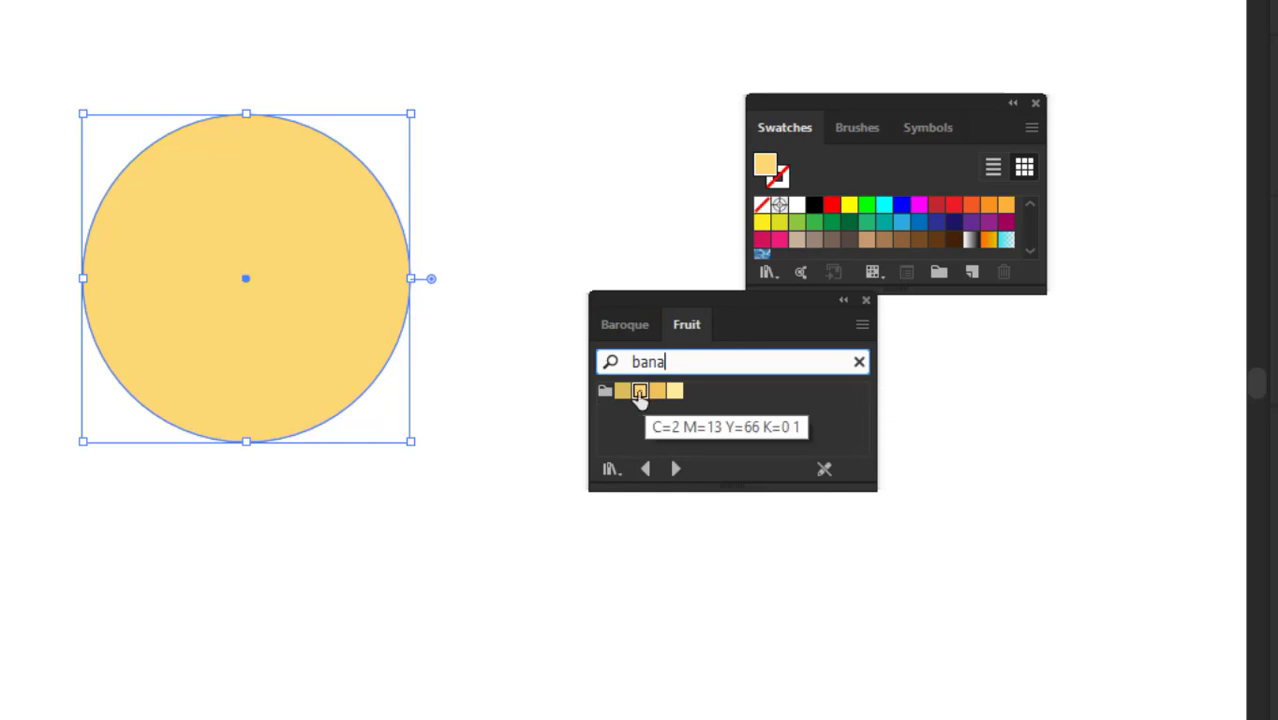
left_click(622, 391)
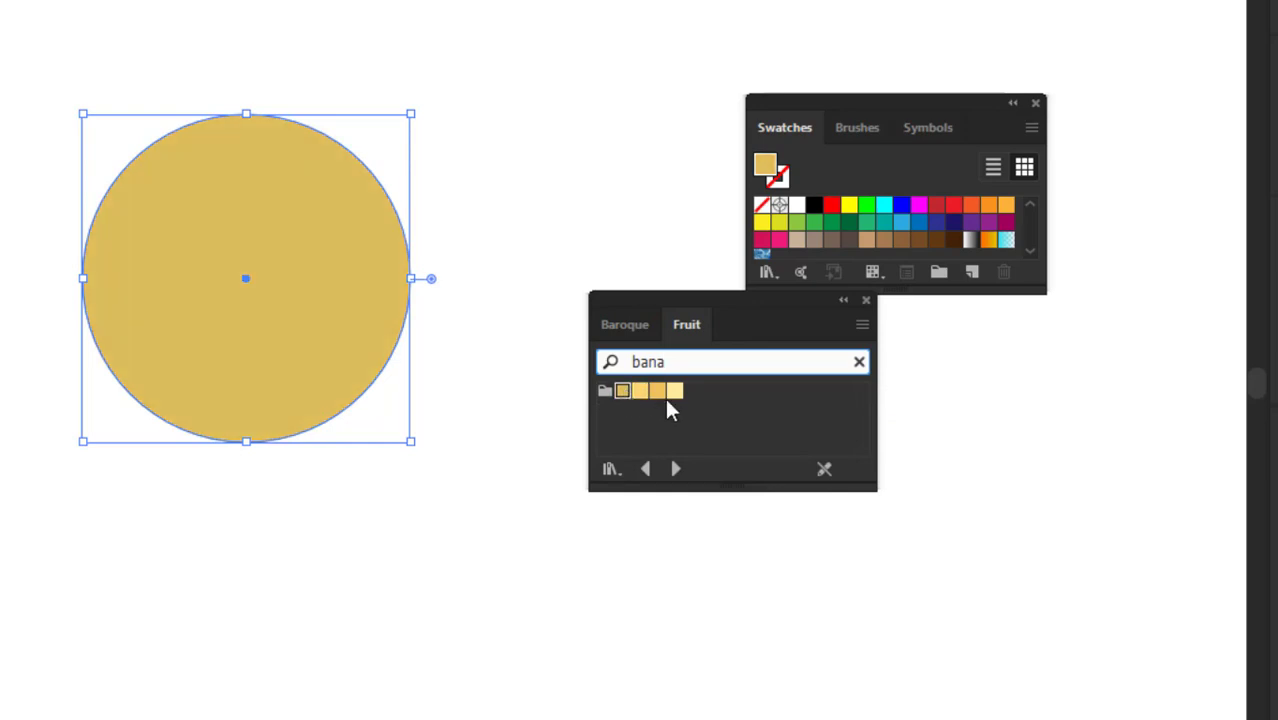
left_click(657, 391)
left_click_drag(685, 362, 560, 363)
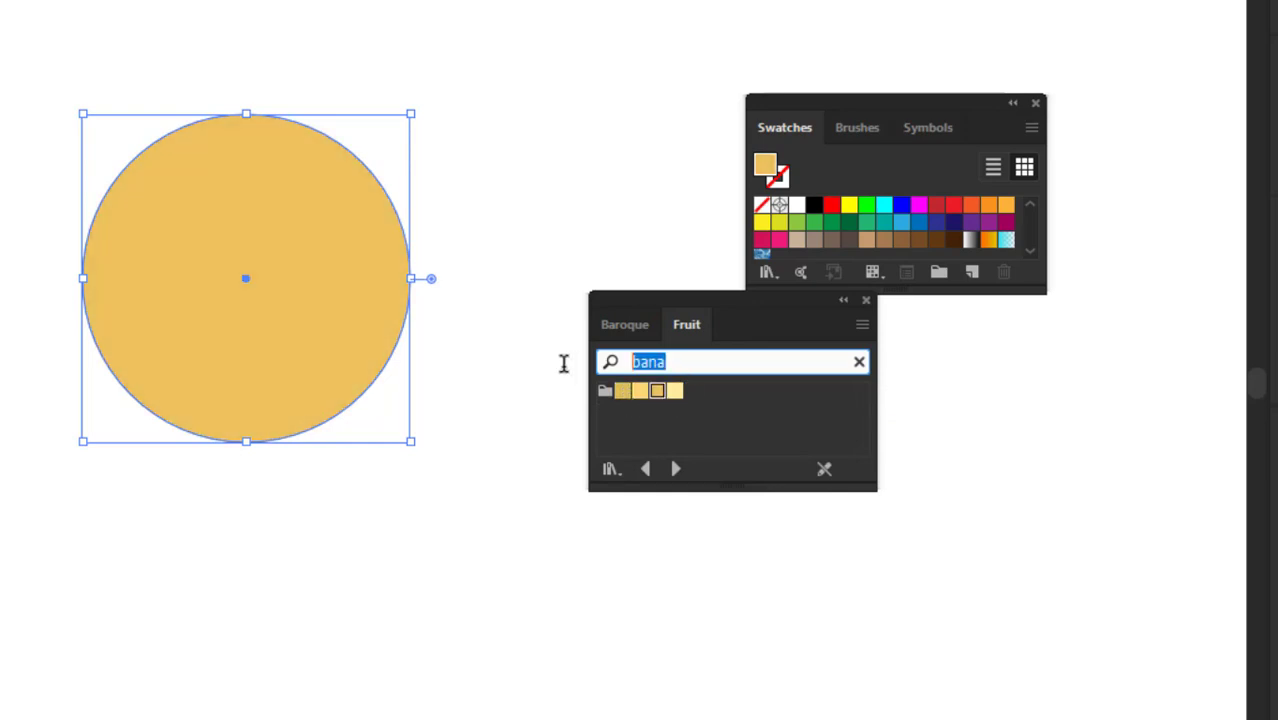
left_click(866, 301)
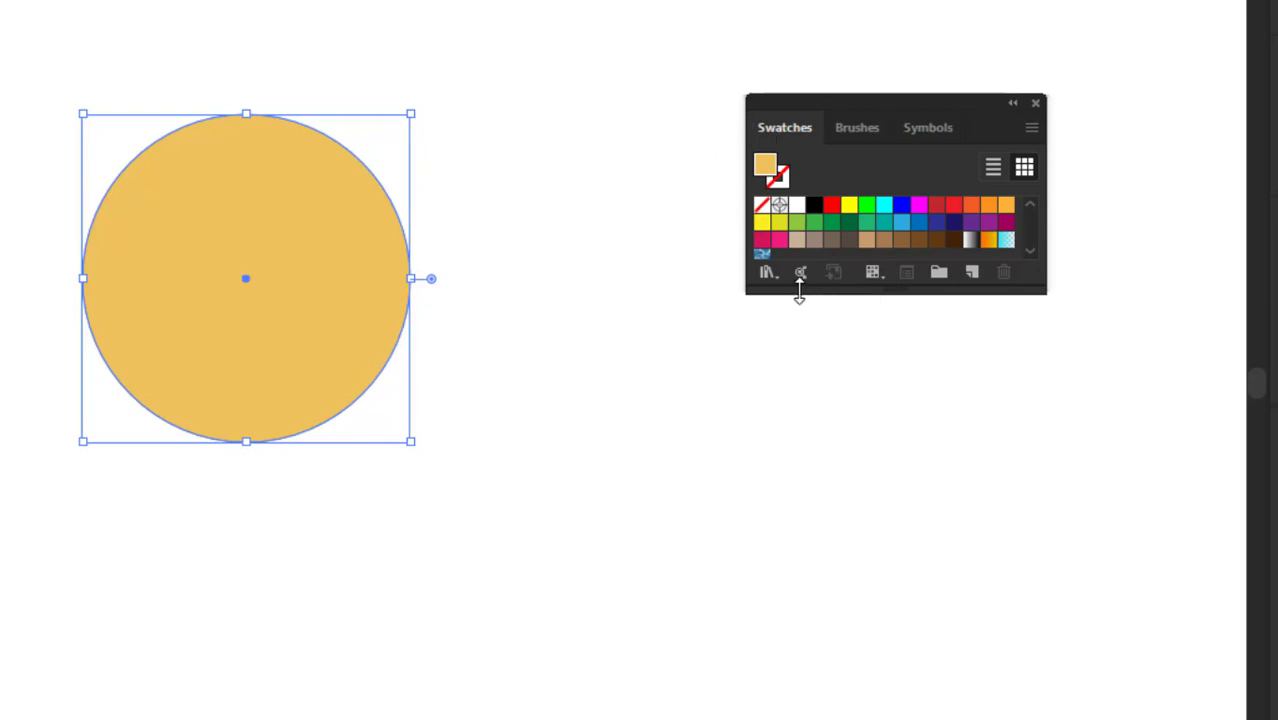
Open the Skintones swatch library from the Gradients group.
left_click(766, 273)
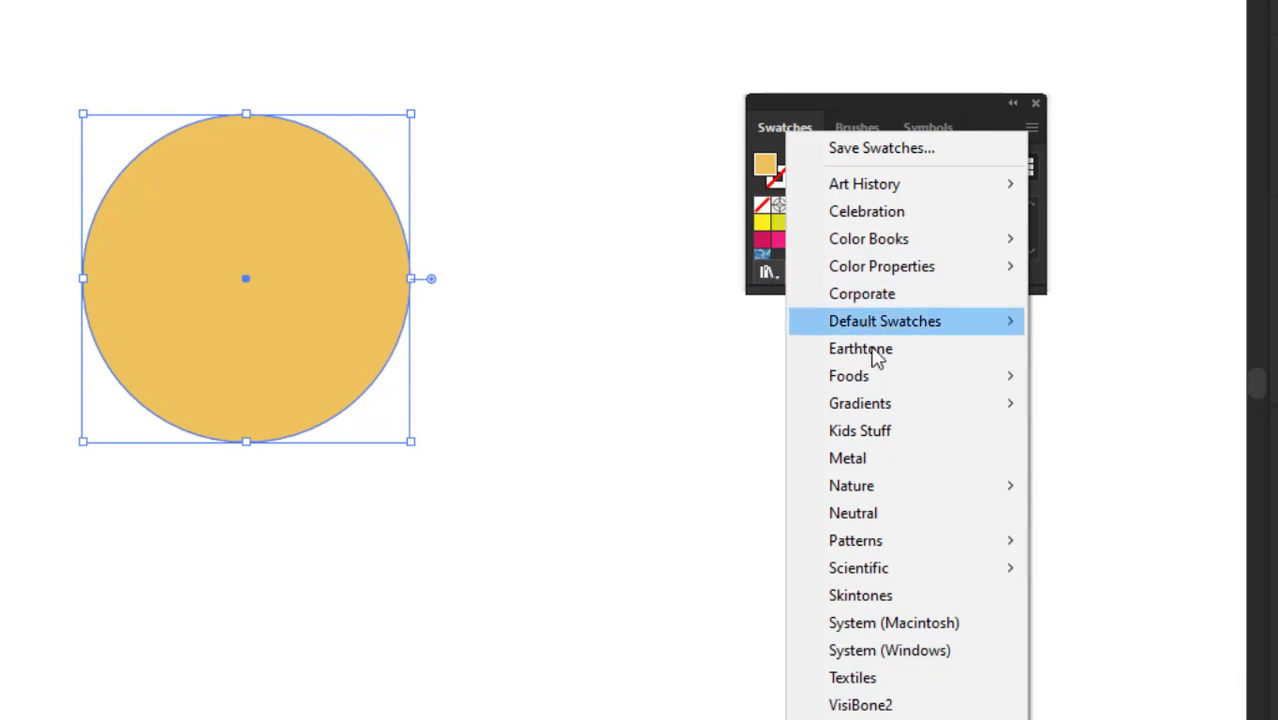
mouse_move(883, 406)
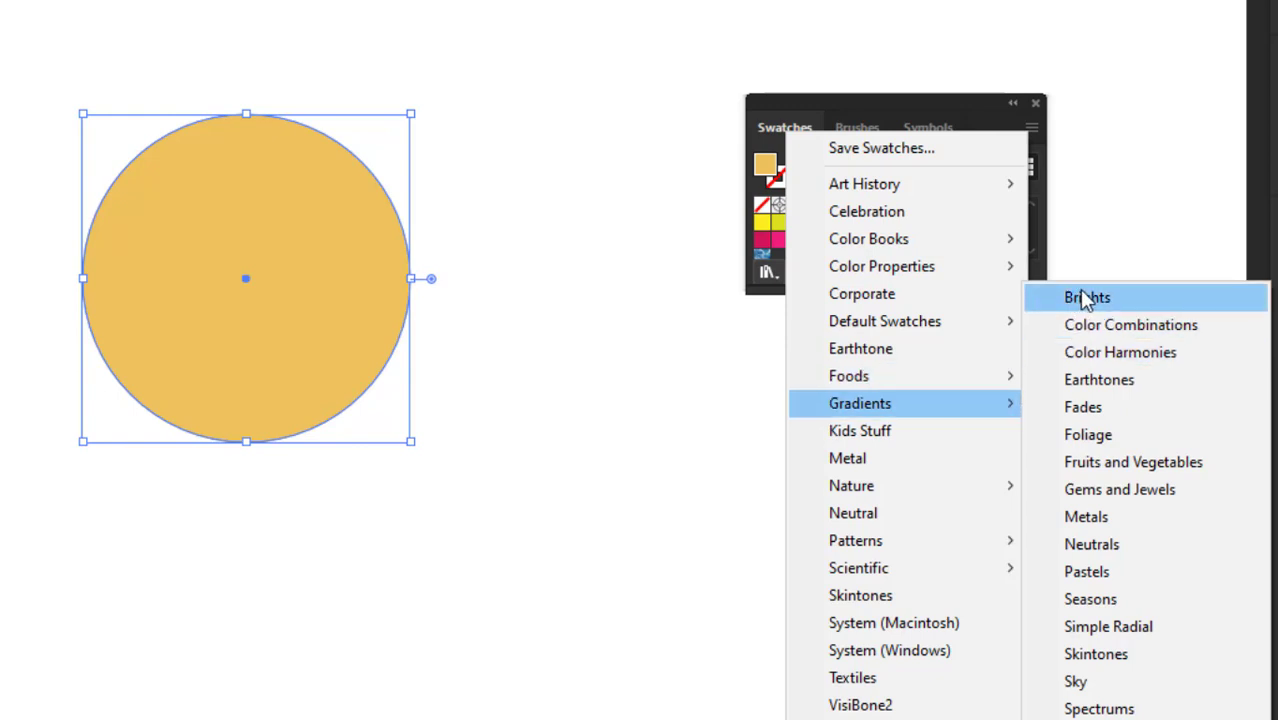
left_click(1096, 654)
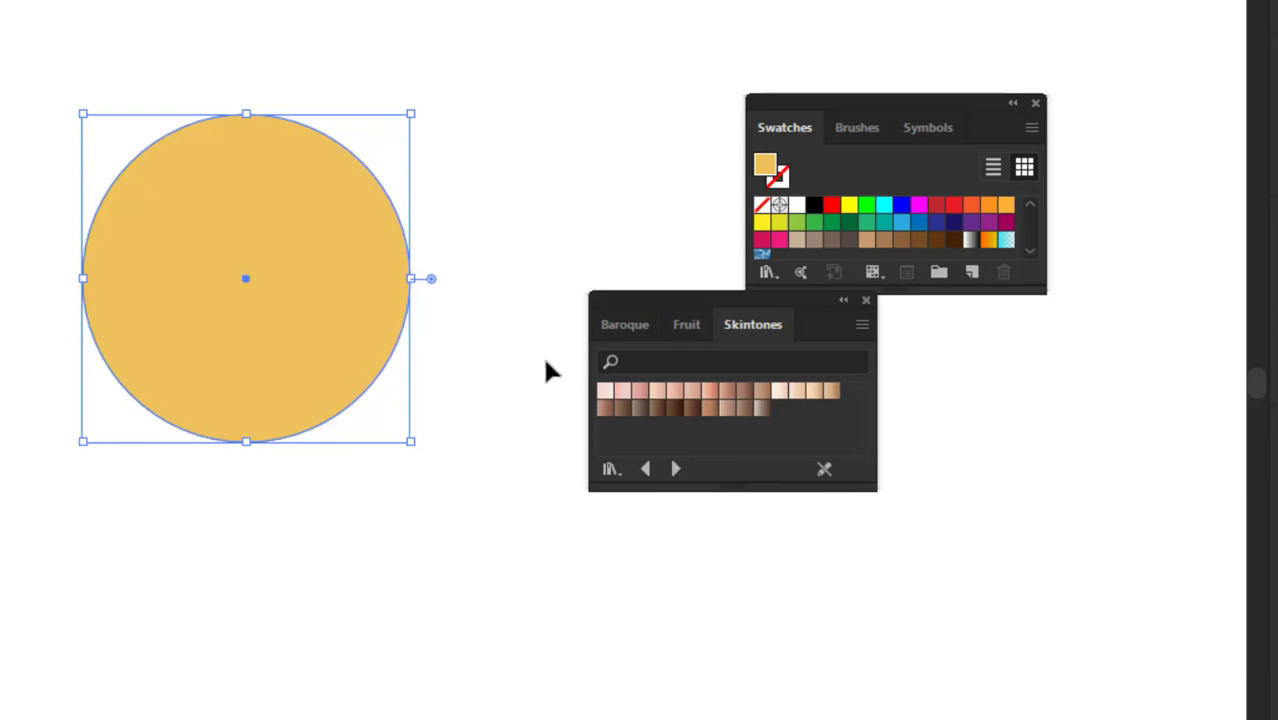
Try the first five Skintones gradients in turn as the circle's fill, ending with the fifth.
left_click(605, 391)
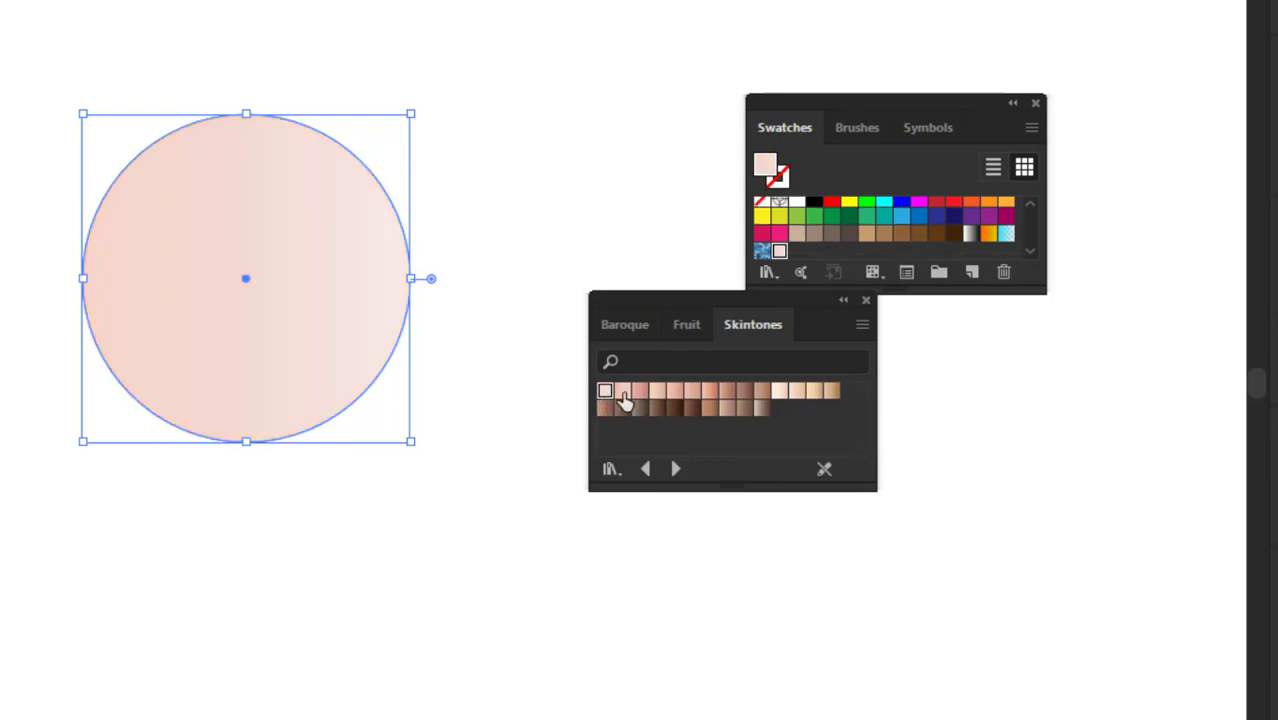
left_click(623, 393)
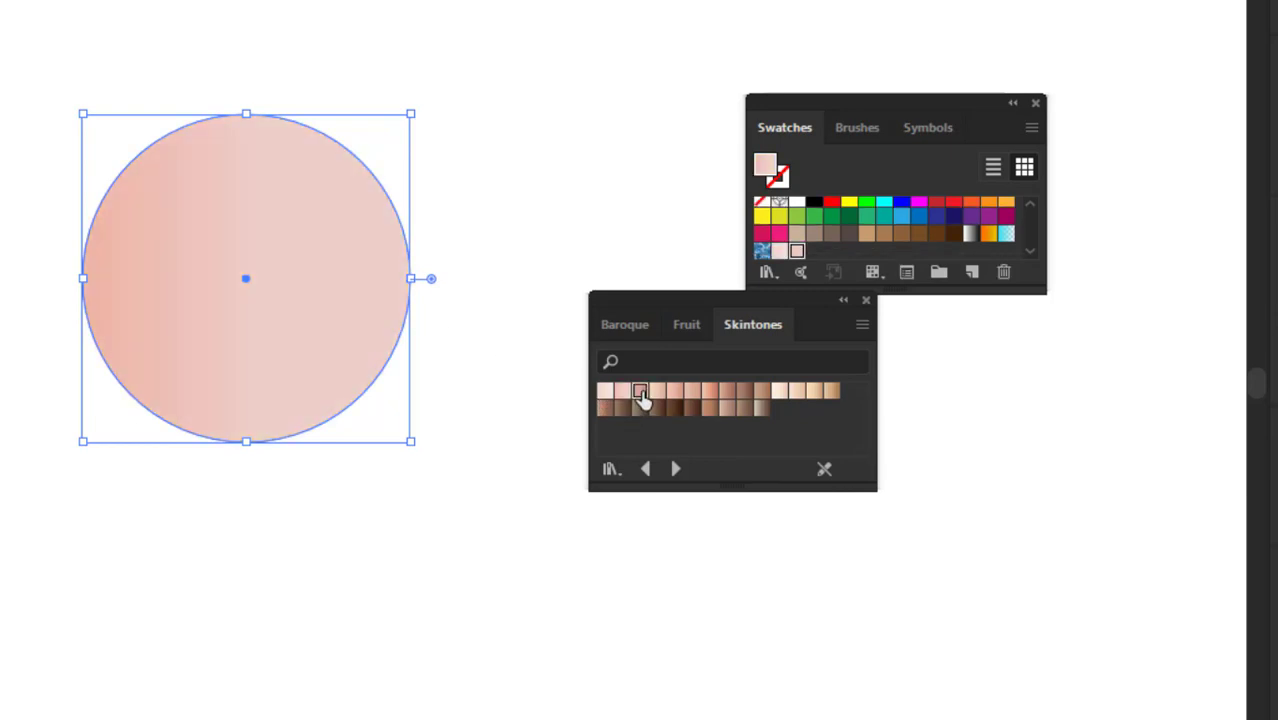
left_click(641, 394)
left_click(658, 394)
left_click(676, 395)
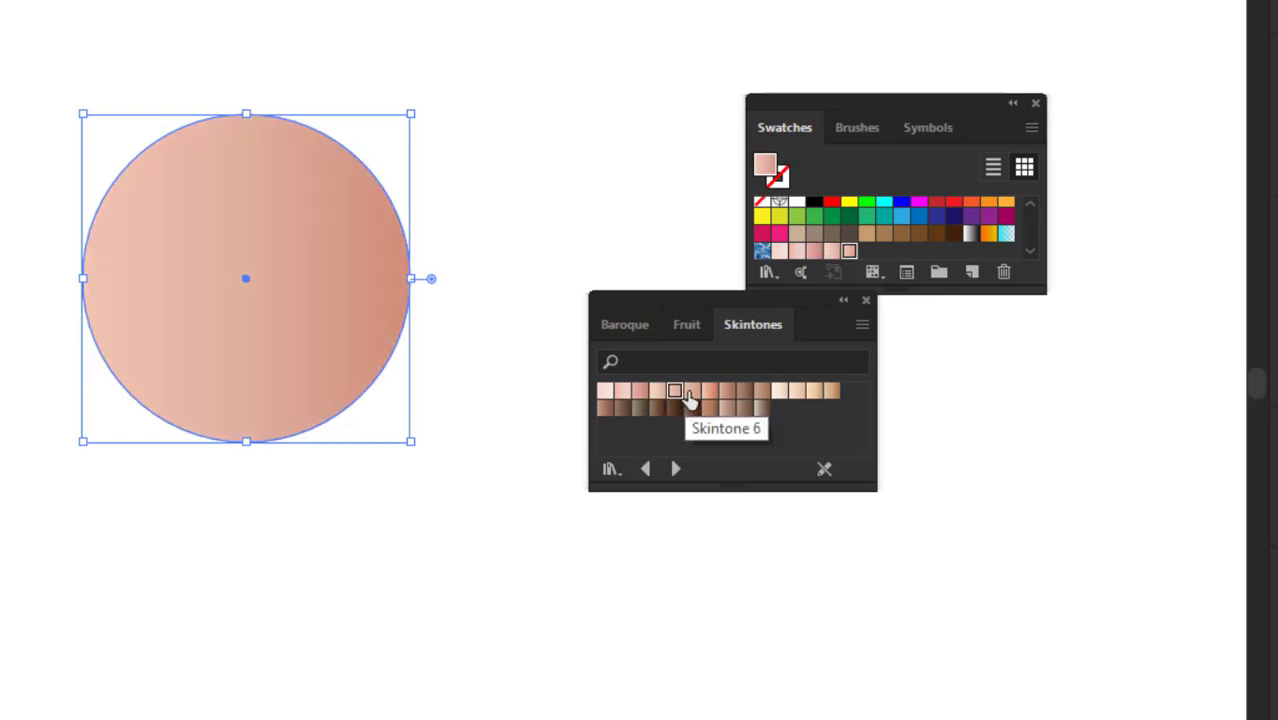
Try four more Skintones gradients as the circle's fill, ending with Skintone 18, and deselect the circle.
left_click(690, 392)
left_click(690, 409)
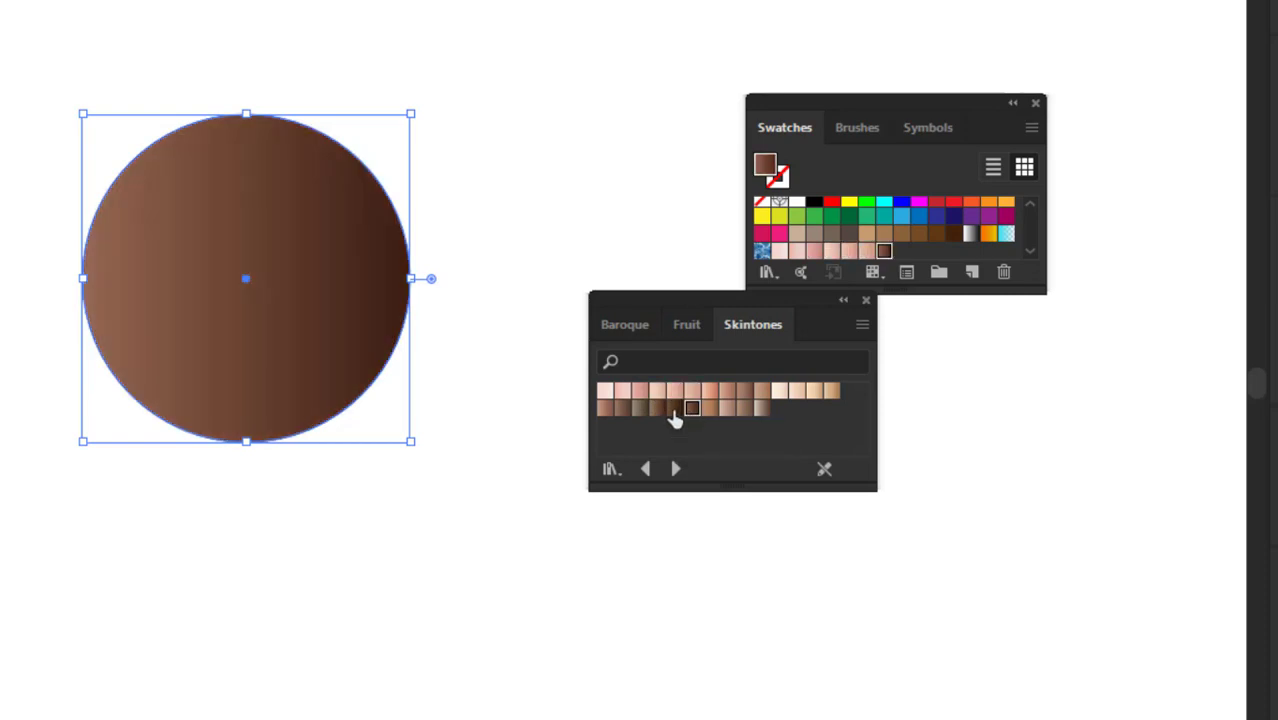
left_click(674, 408)
left_click(656, 408)
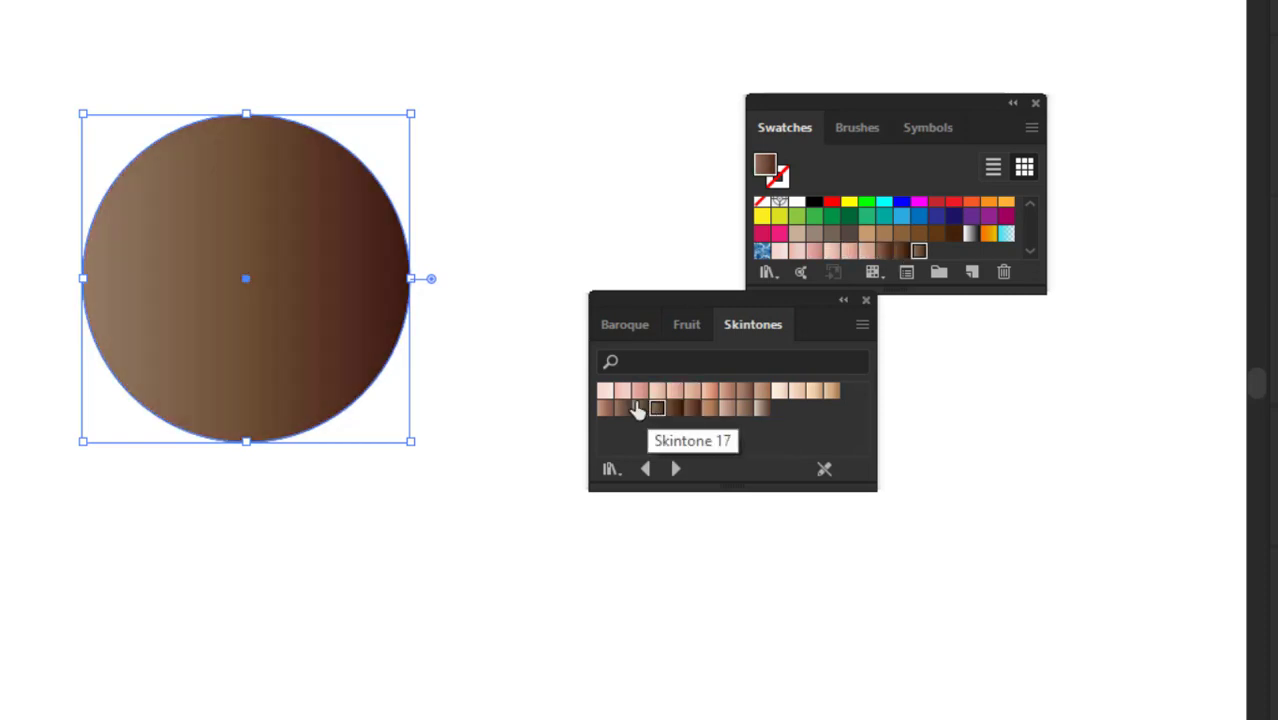
left_click(507, 186)
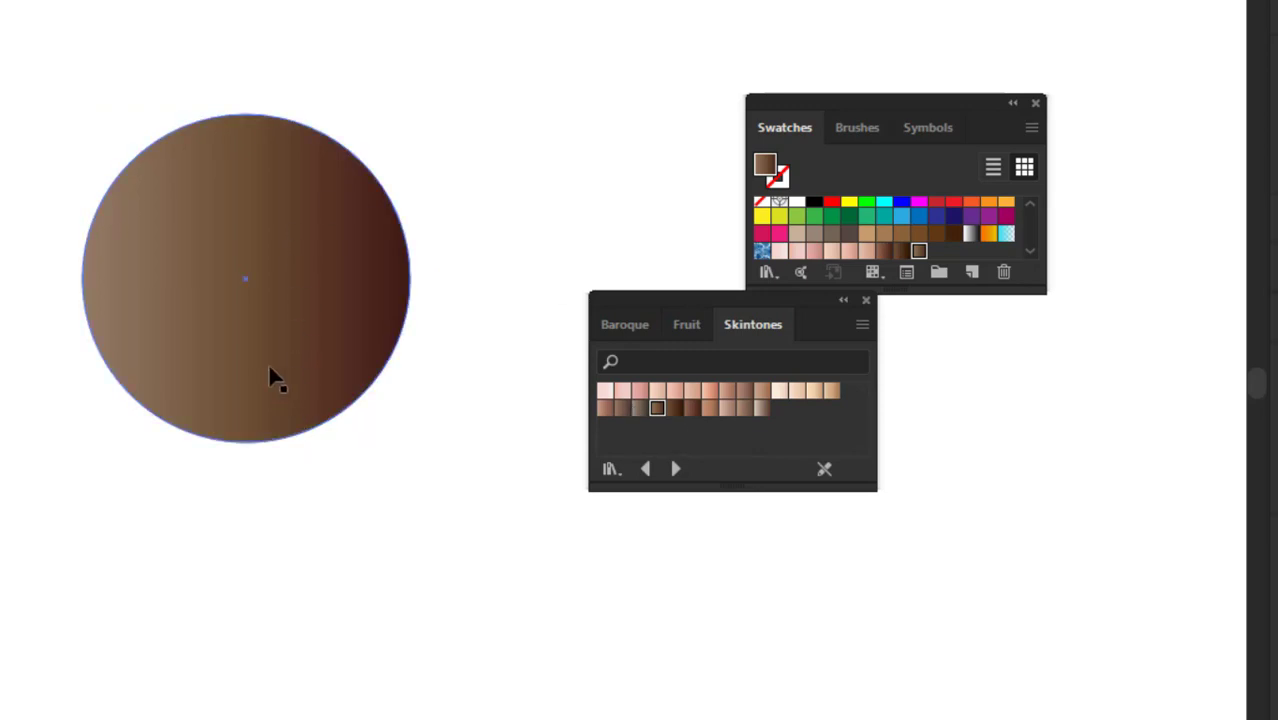
Reselect the circle, close the Skintones library and open the Basic Graphics_Dots pattern library.
scroll(254, 329, "up", 1)
scroll(208, 336, "up", 1)
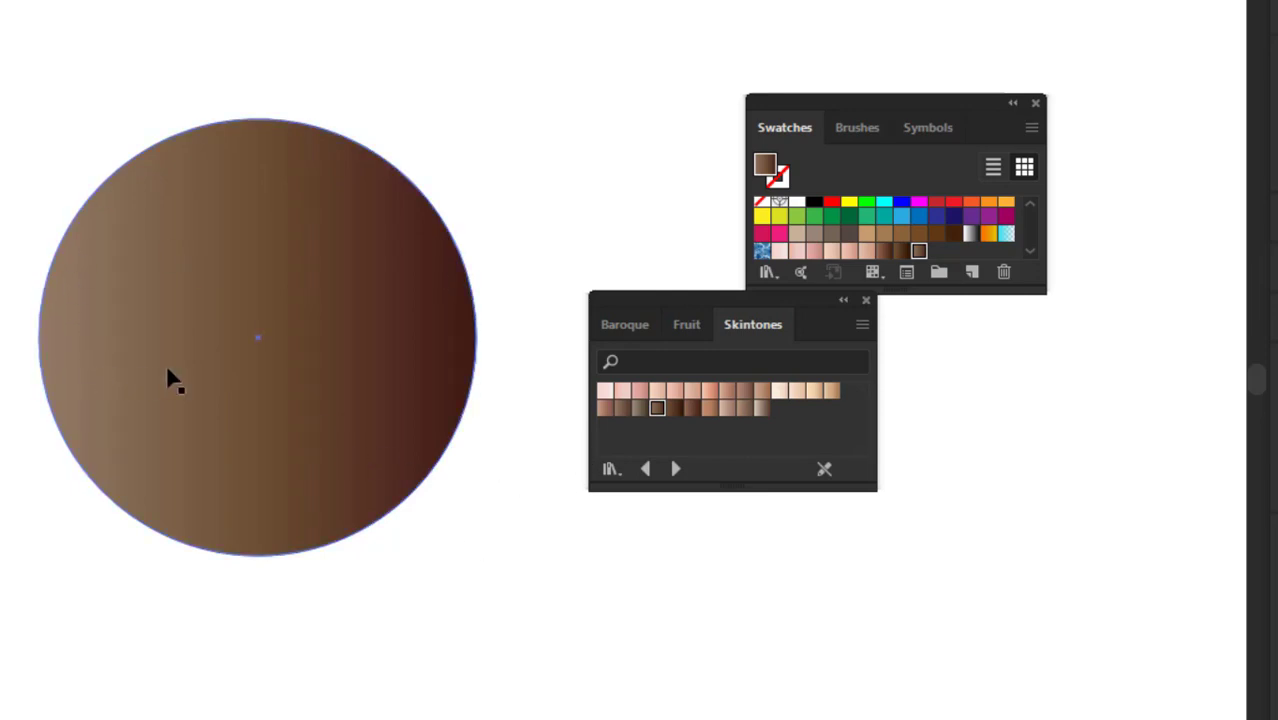
left_click(248, 308)
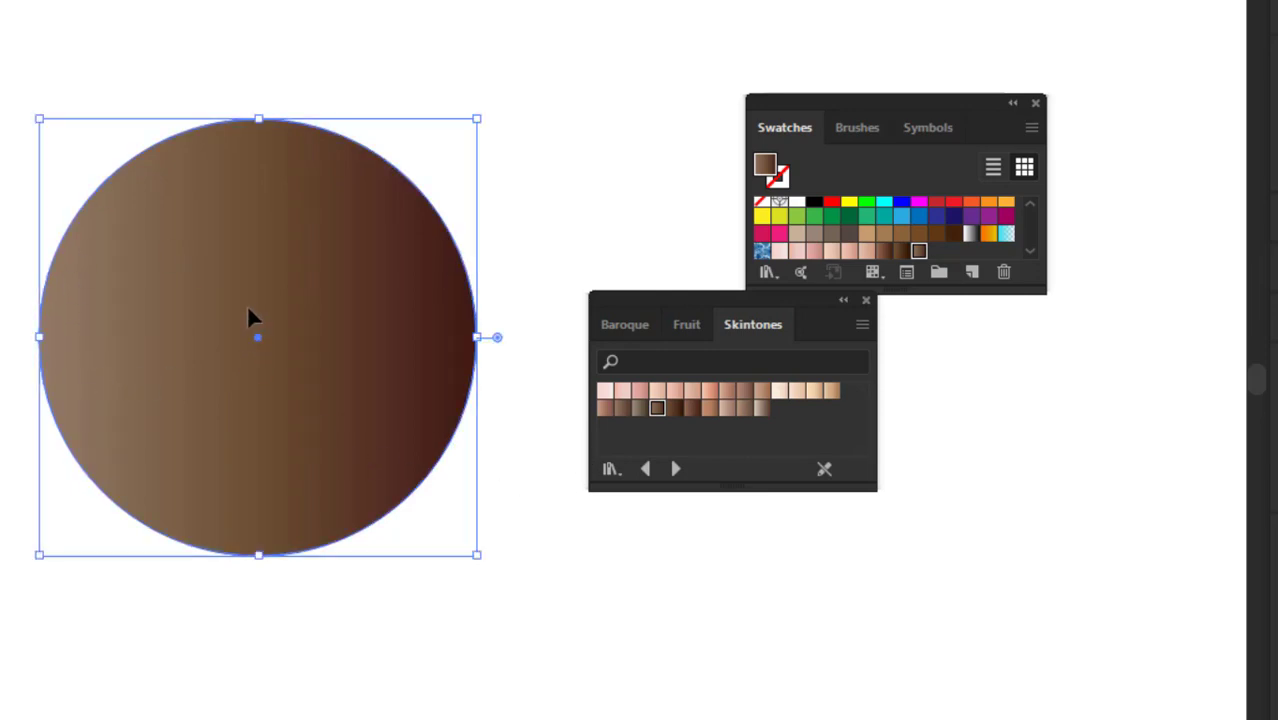
left_click(866, 301)
left_click(766, 273)
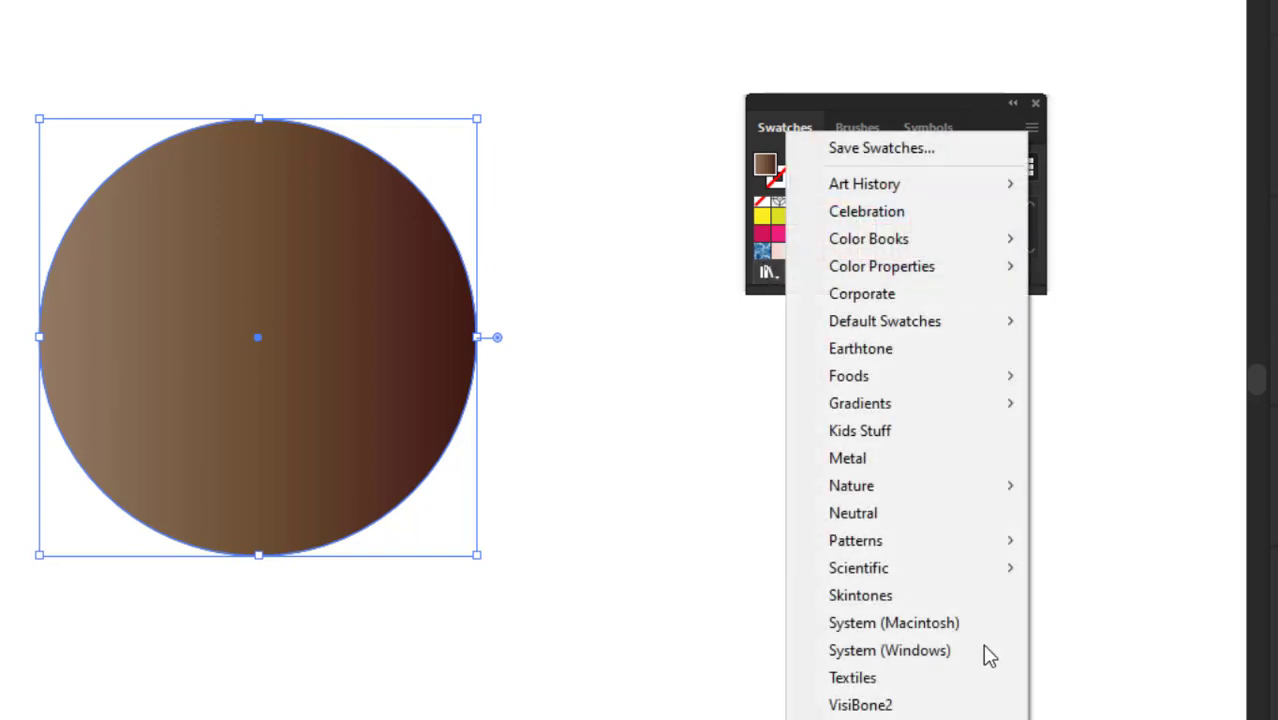
mouse_move(918, 558)
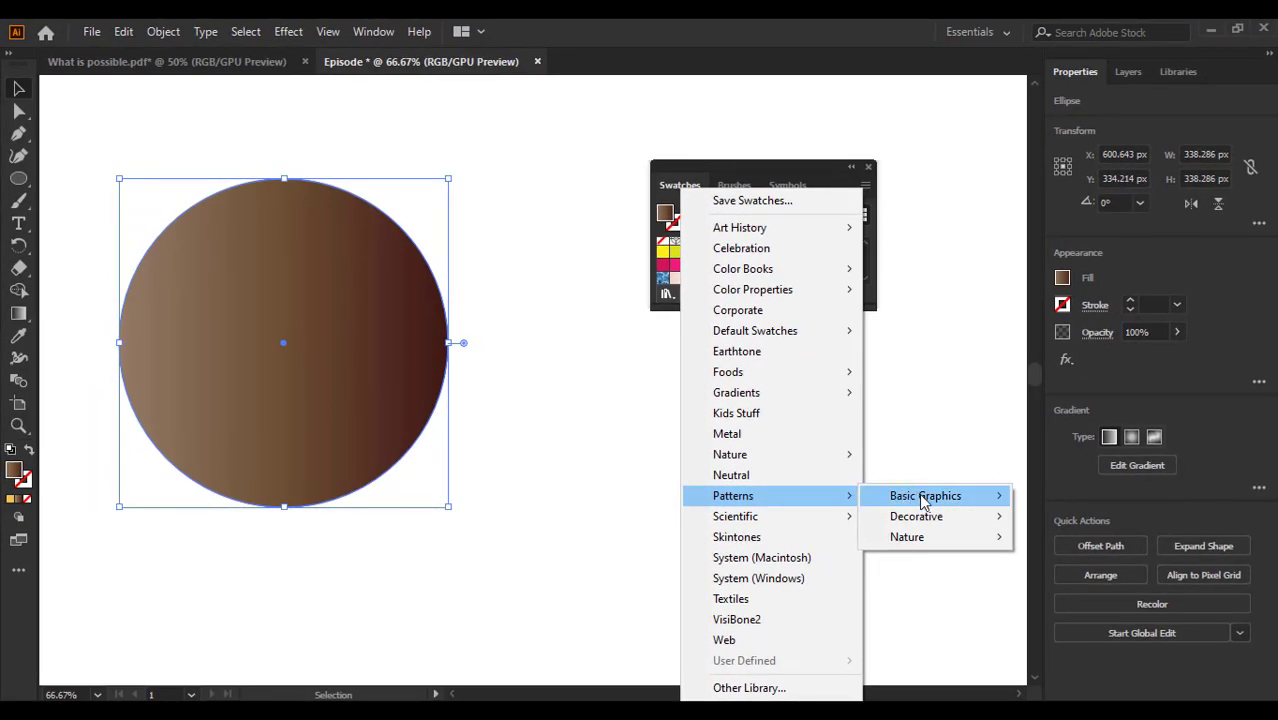
mouse_move(1114, 552)
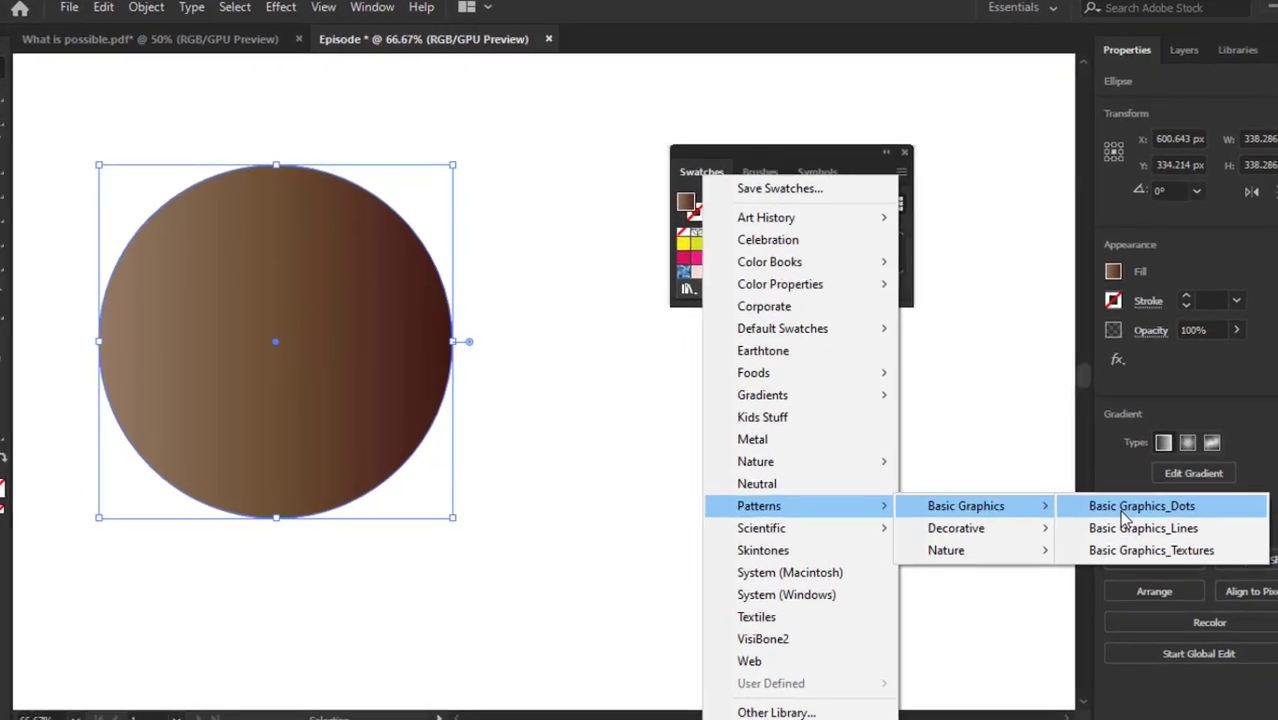
left_click(1073, 500)
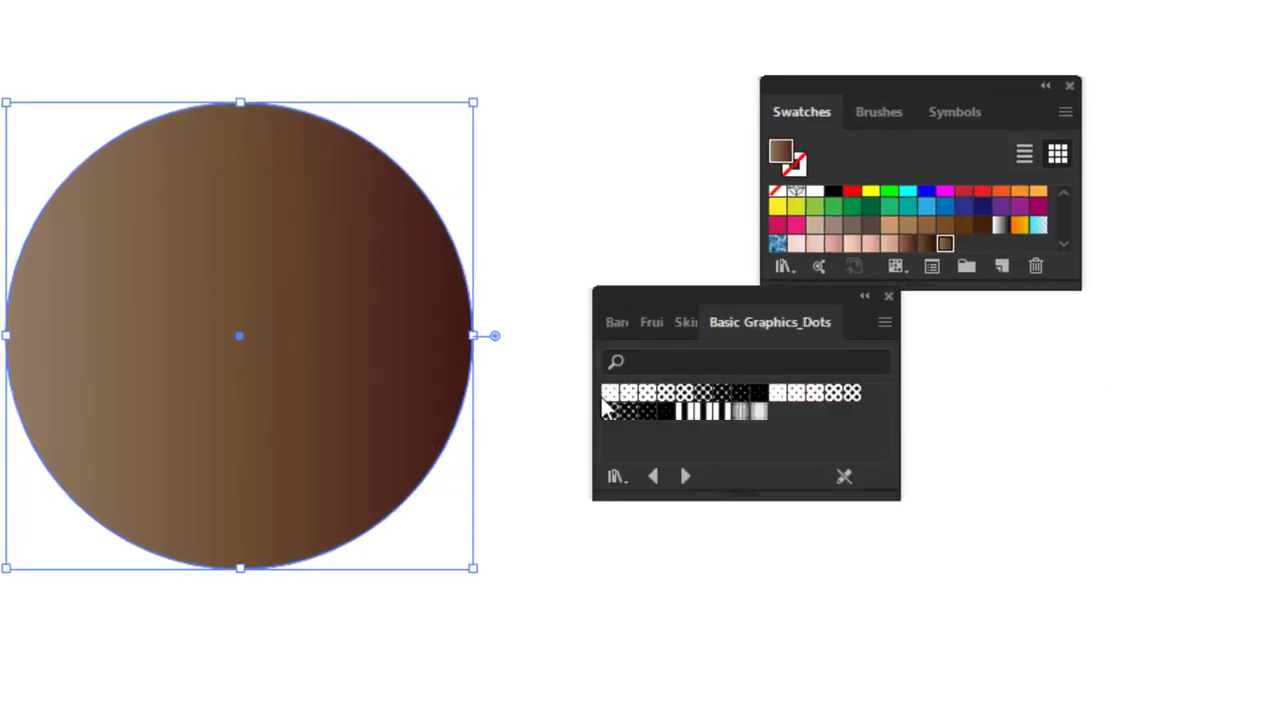
Try the first three dot patterns, the ninth and the tenth in turn as the circle's fill.
left_click(609, 395)
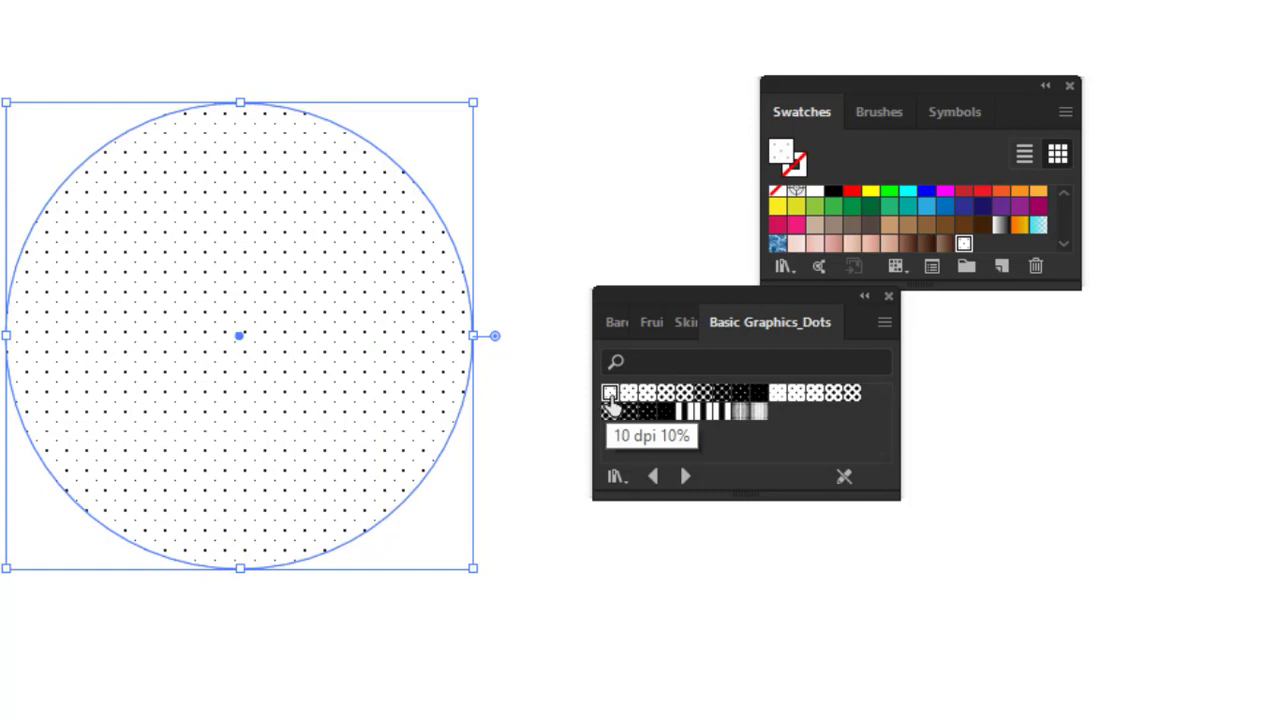
left_click(628, 395)
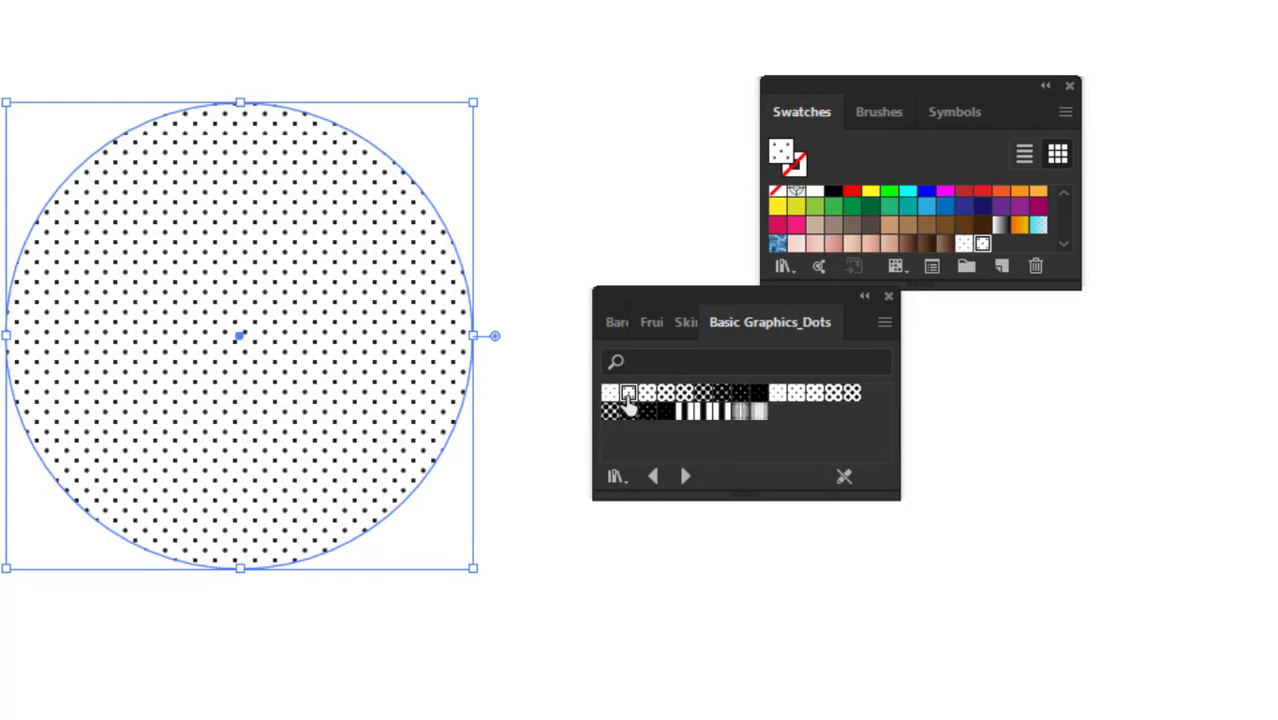
left_click(647, 395)
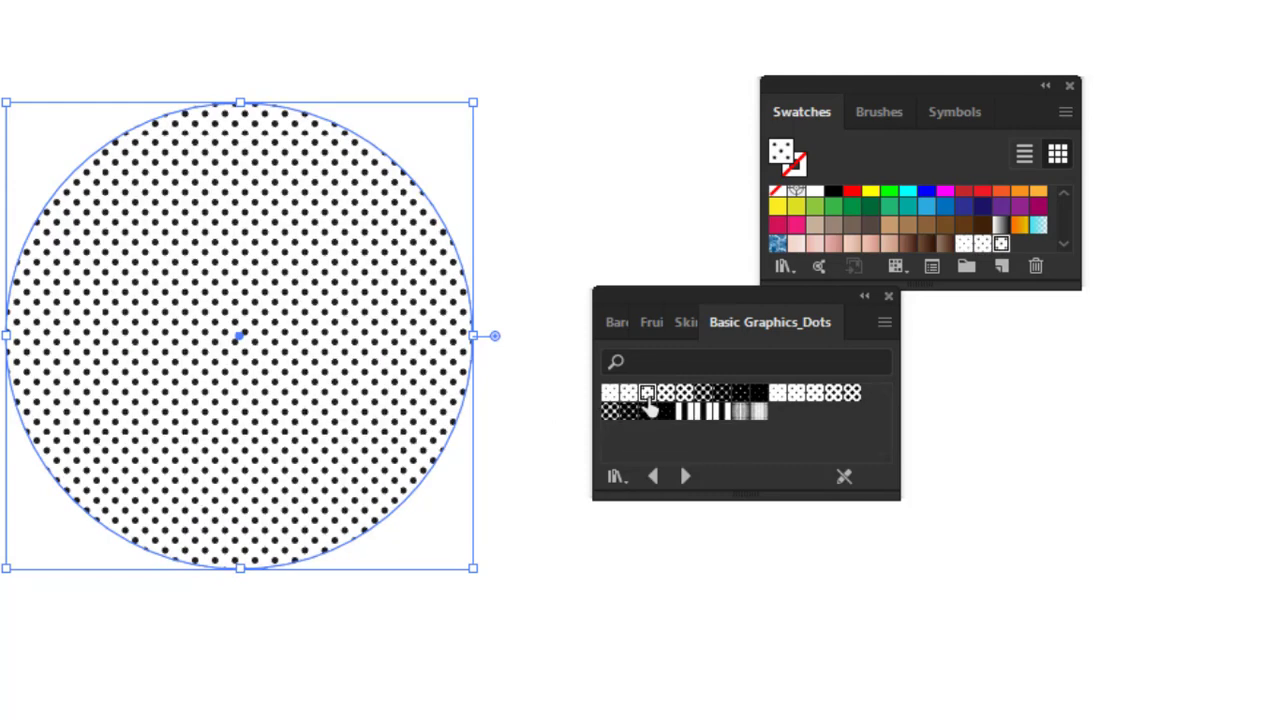
left_click(759, 393)
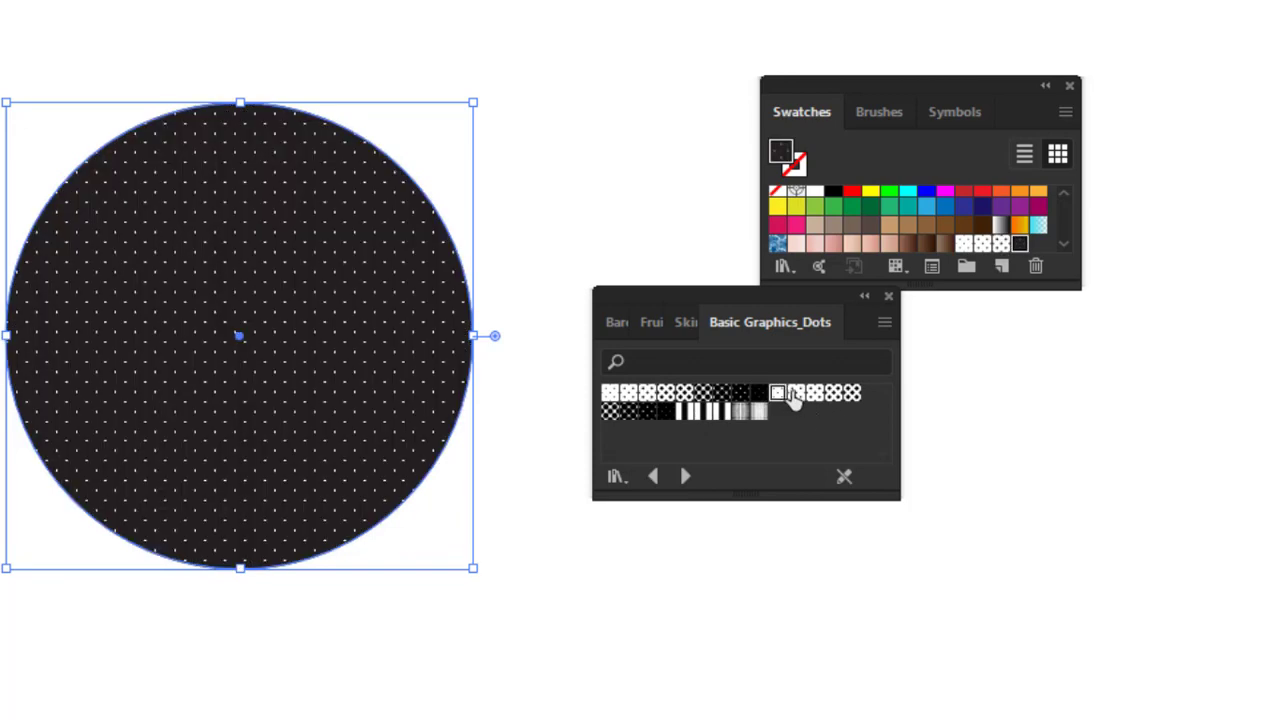
left_click(781, 394)
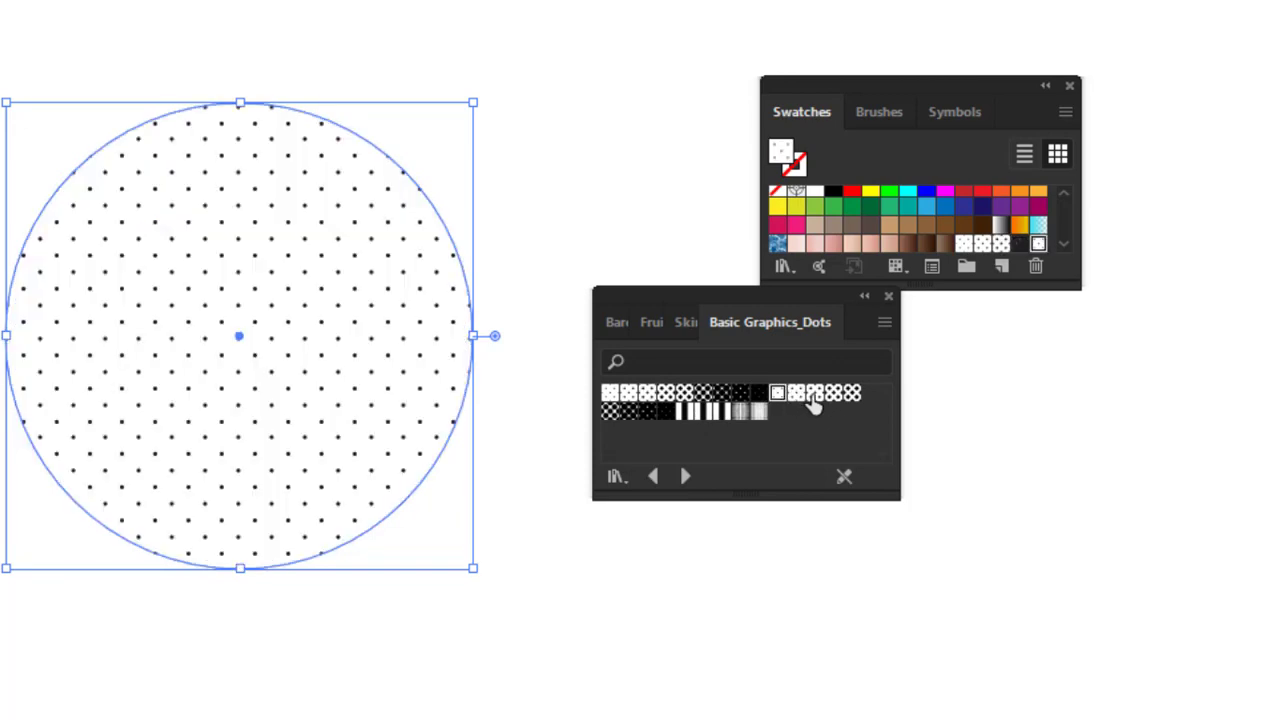
Close the Basic Graphics_Dots library and open the Nature_Animal Skins pattern library.
left_click(886, 299)
left_click(781, 270)
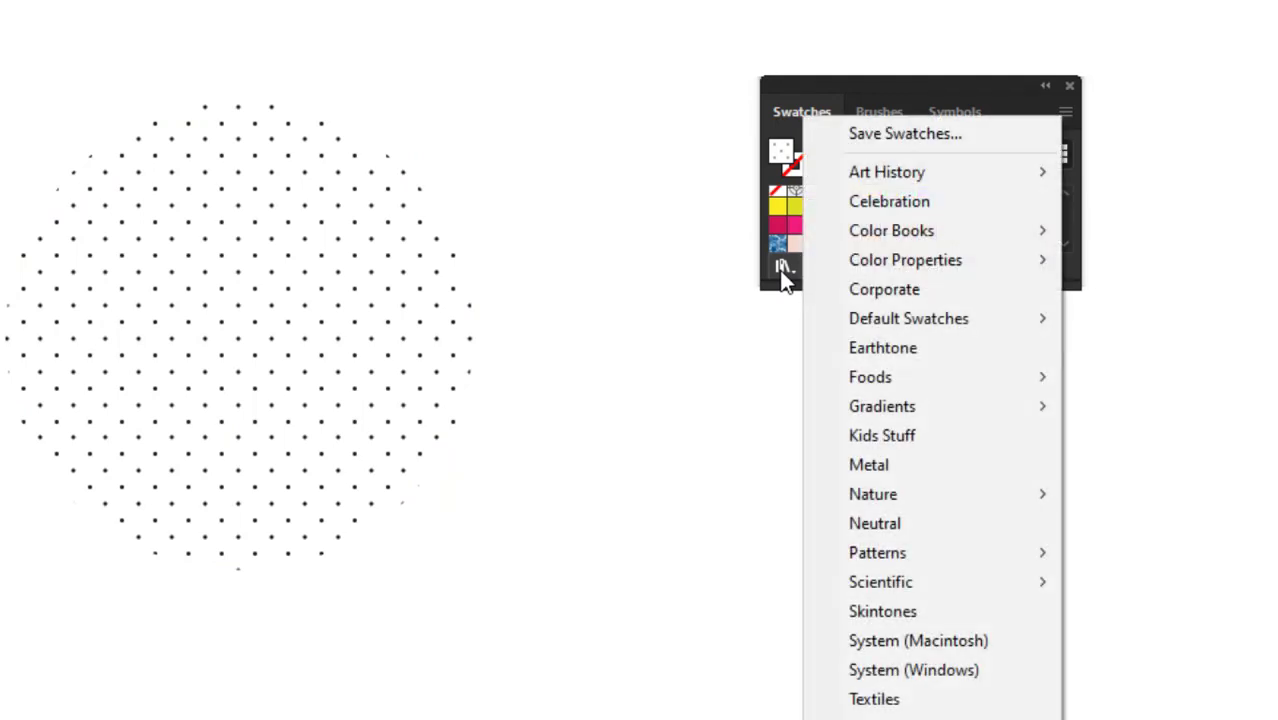
mouse_move(932, 553)
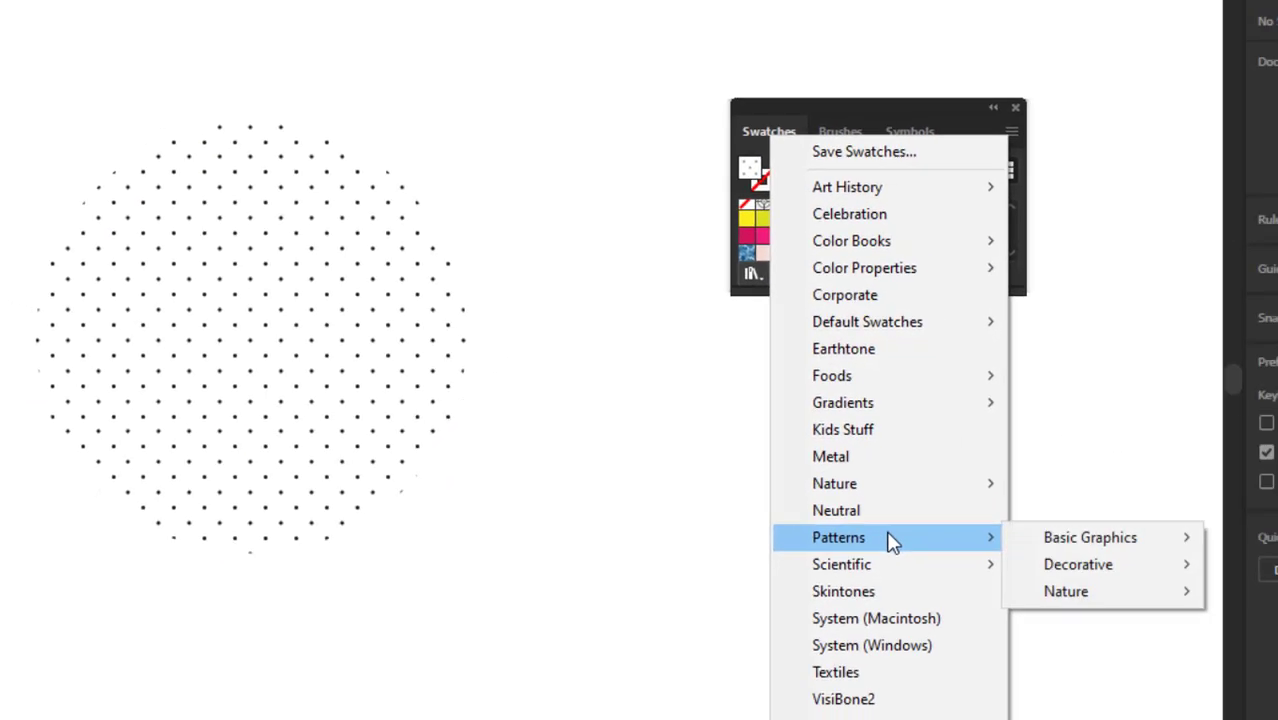
mouse_move(1082, 596)
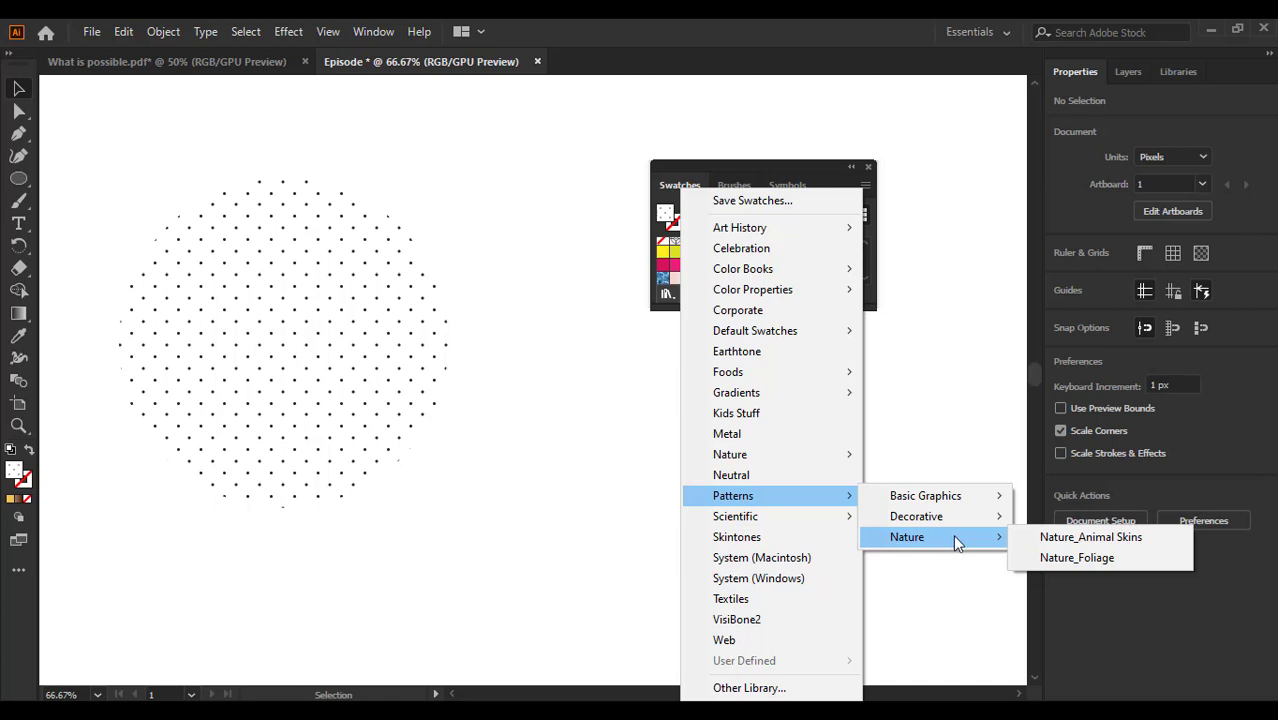
left_click(1038, 539)
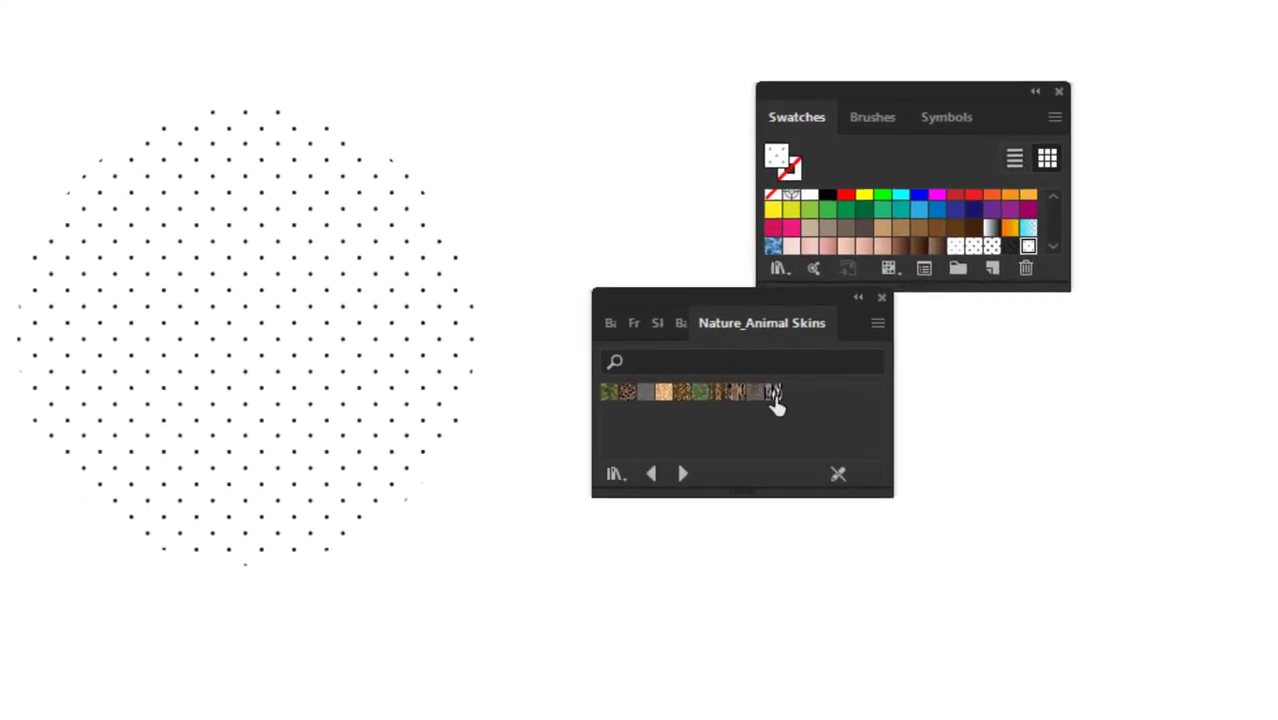
Select the circle and fill it with the zebra-stripe pattern from the Nature_Animal Skins library.
left_click(775, 395)
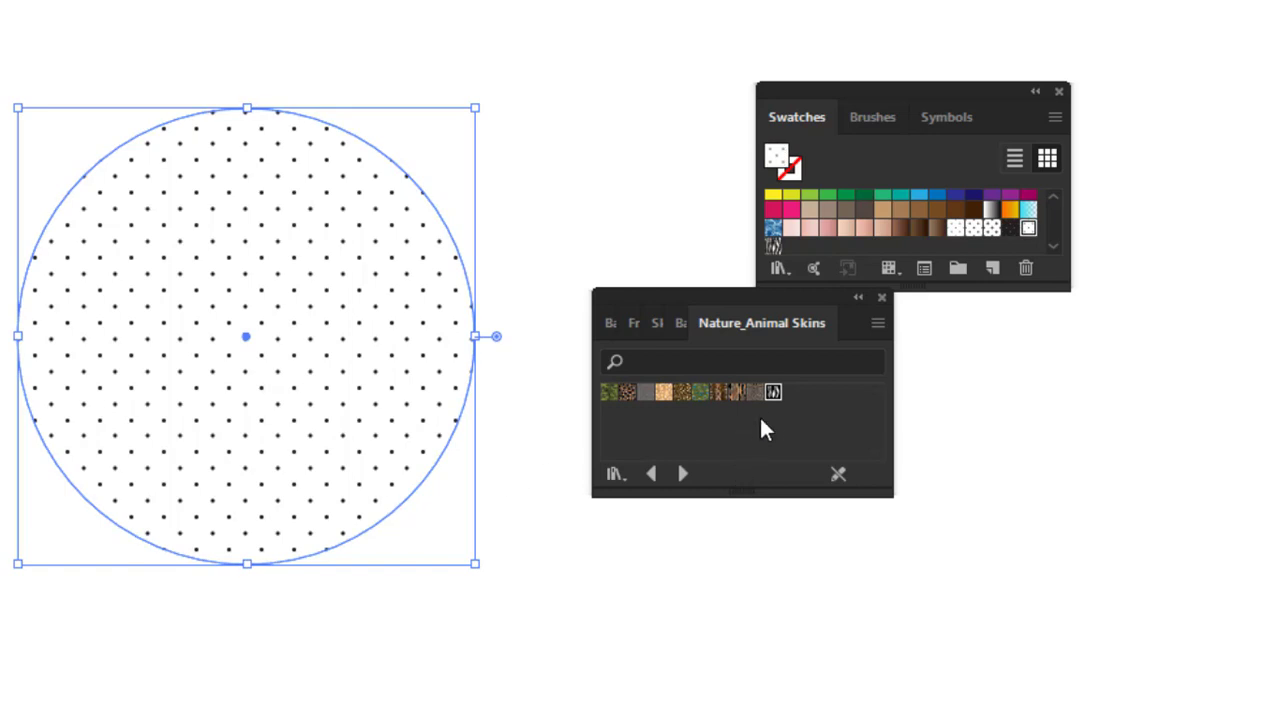
left_click(756, 392)
left_click(773, 392)
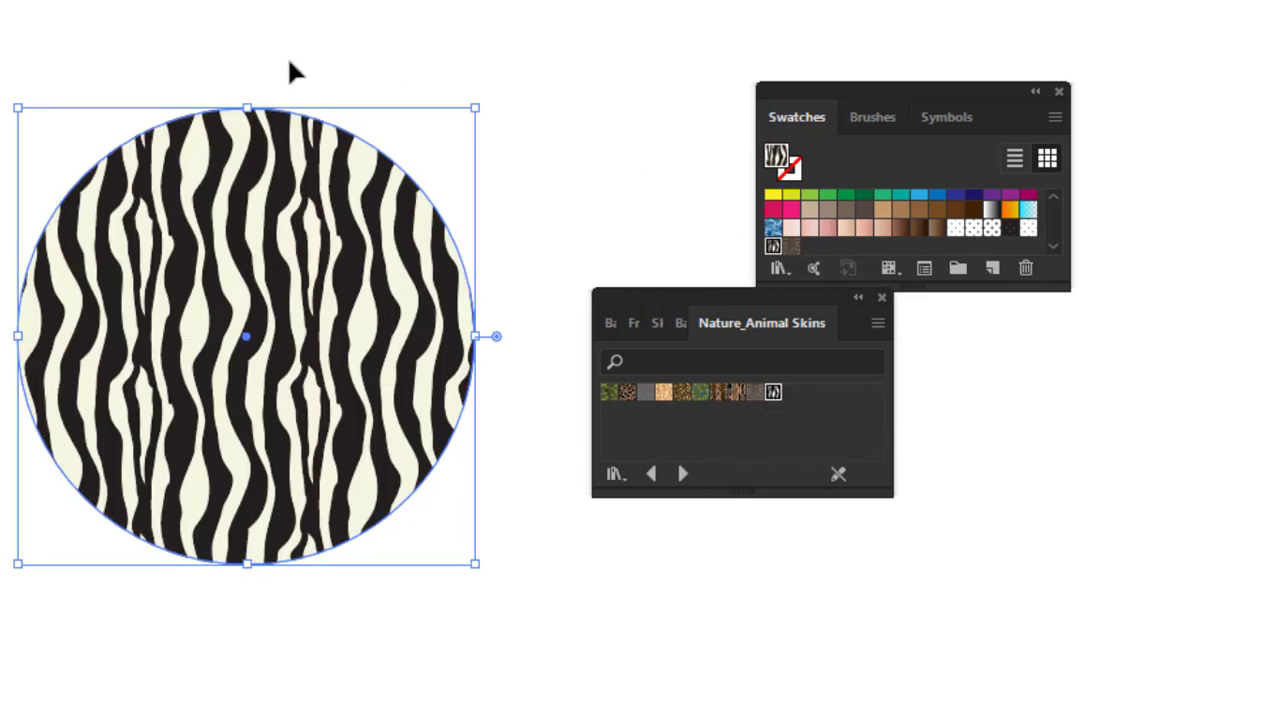
Try the other animal skin patterns on the circle from last to first, ending with the green reptile skin.
left_click(751, 396)
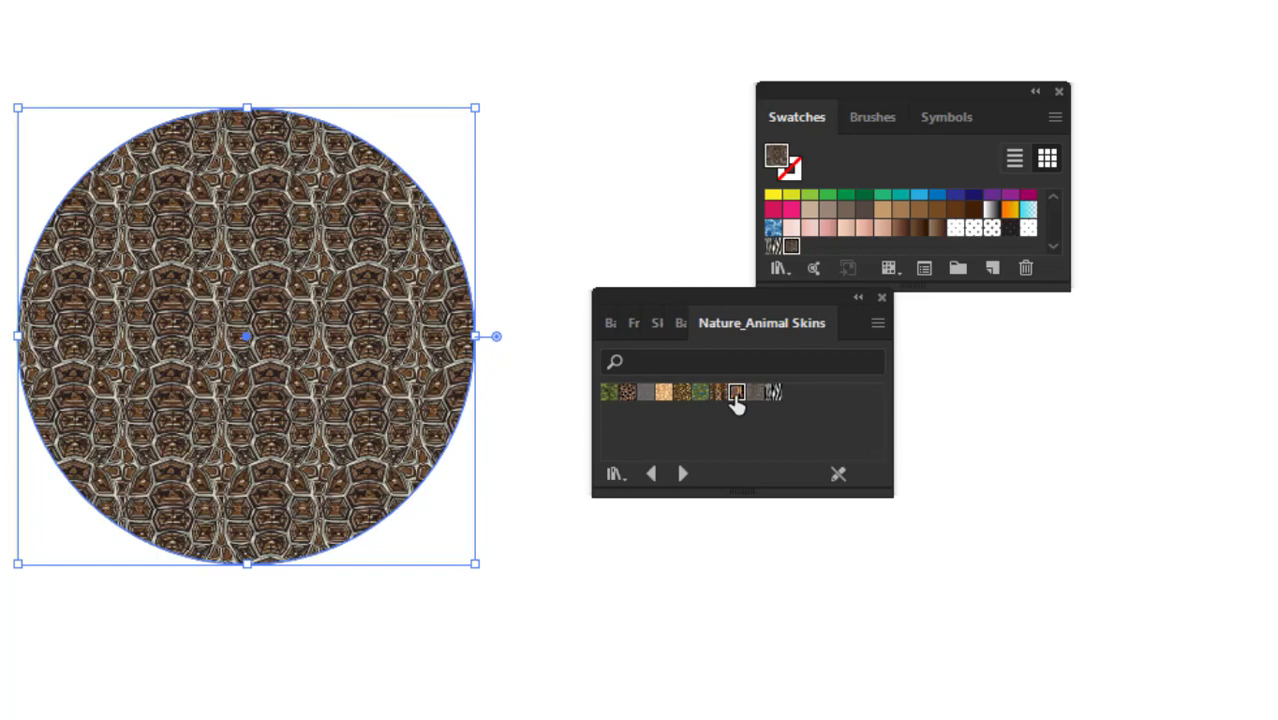
left_click(735, 395)
left_click(708, 394)
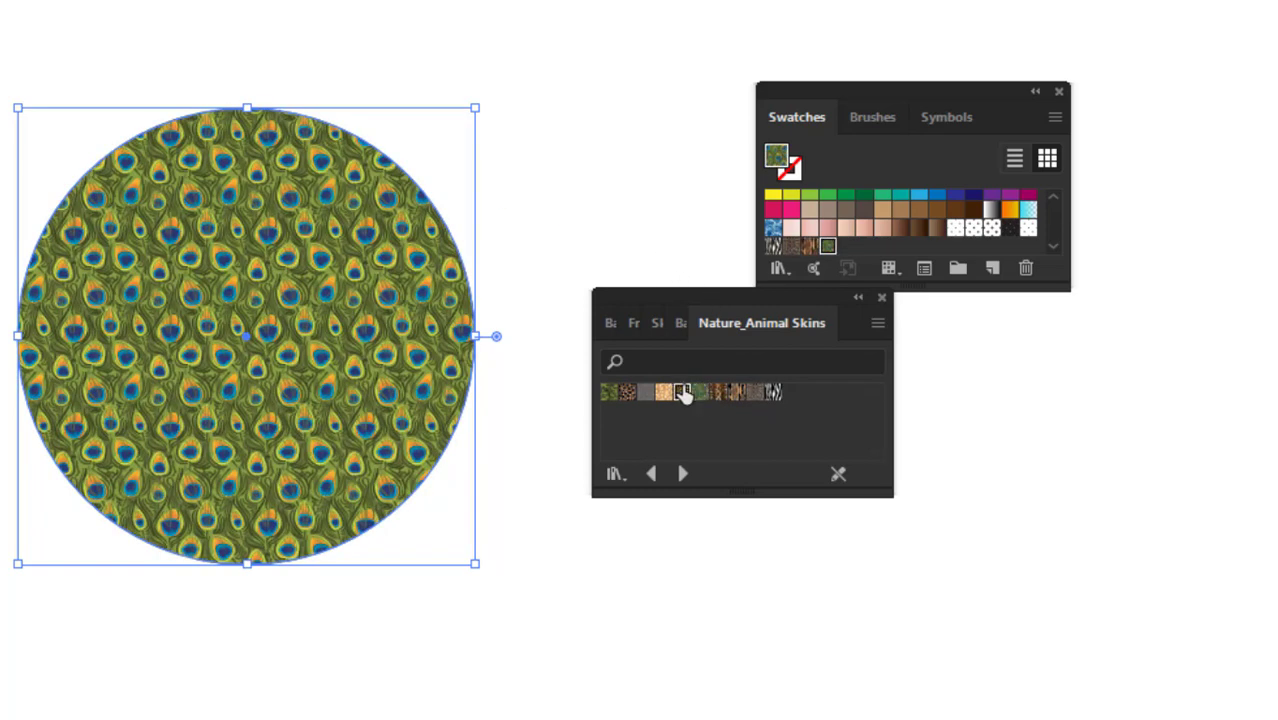
left_click(683, 393)
left_click(662, 394)
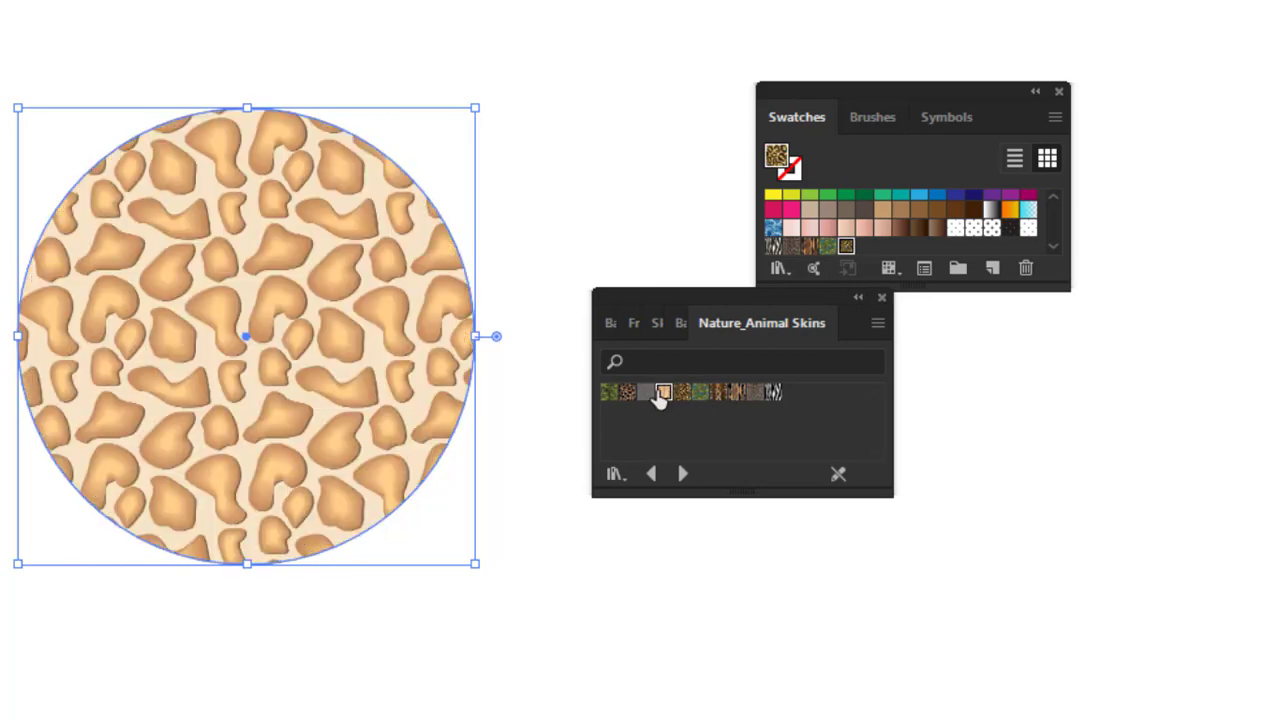
left_click(645, 395)
left_click(626, 395)
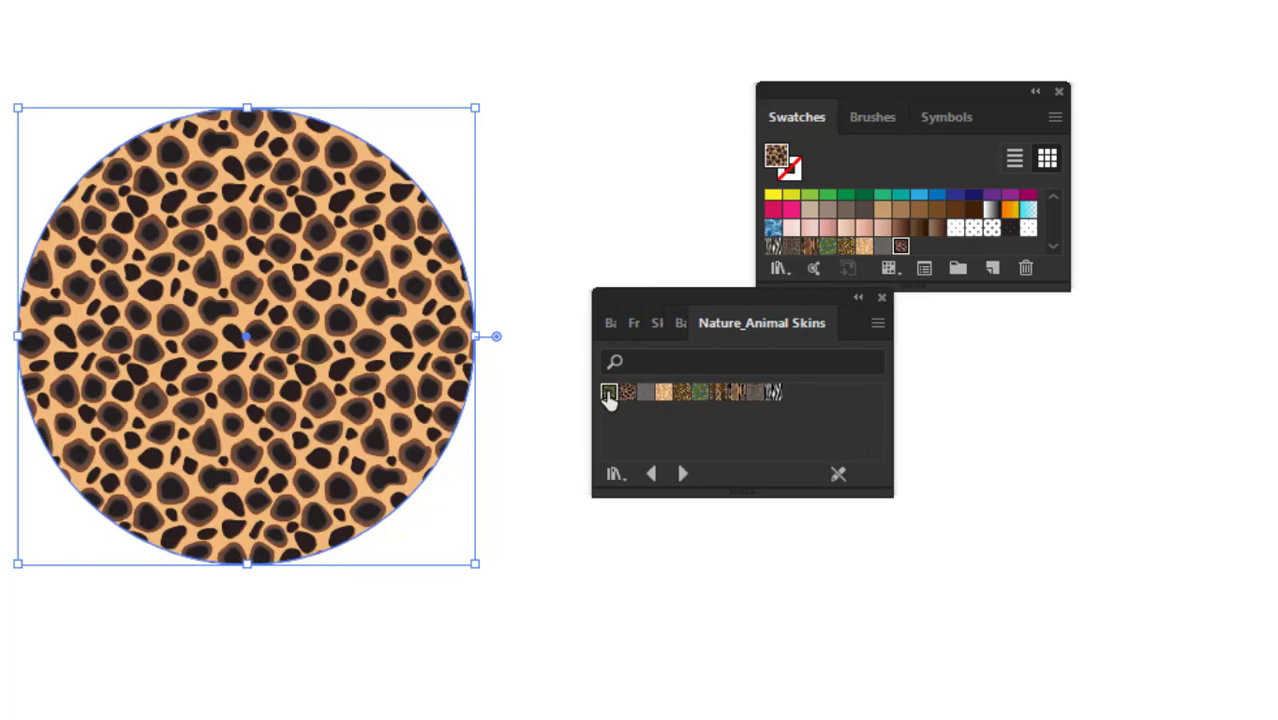
left_click(609, 393)
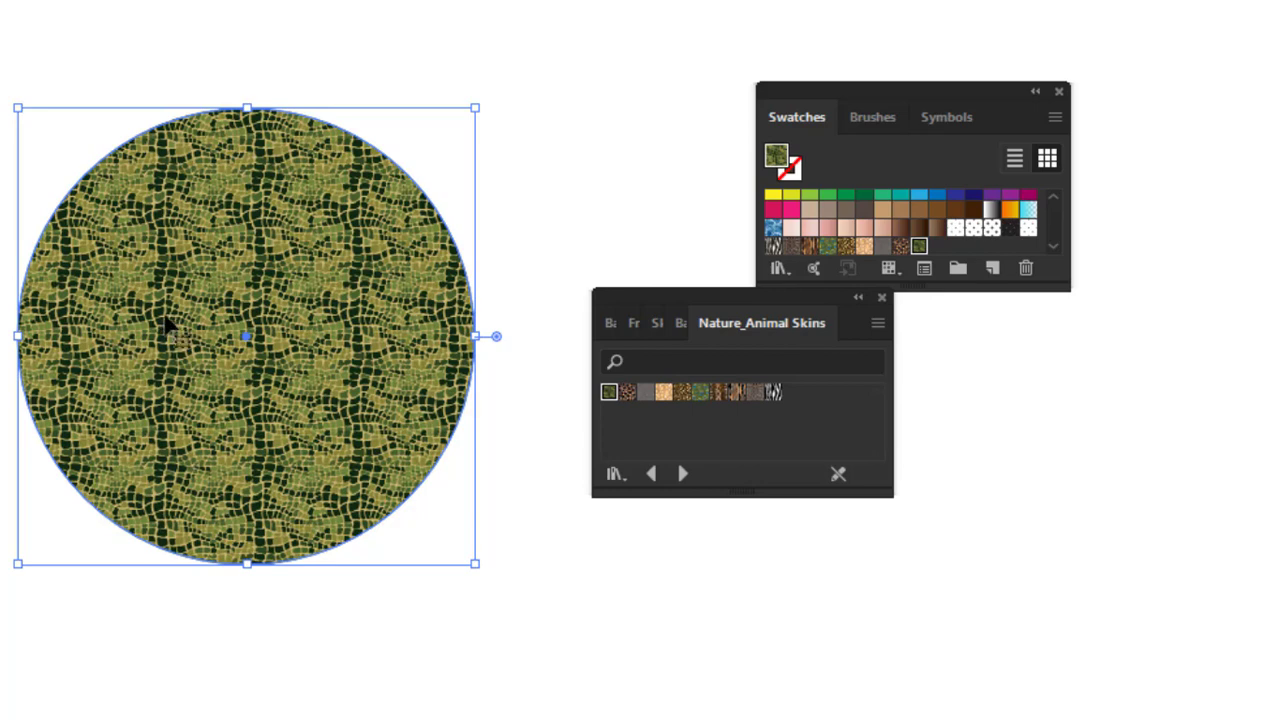
Deselect the circle and close both the Nature_Animal Skins library and the Swatches panel.
left_click(612, 476)
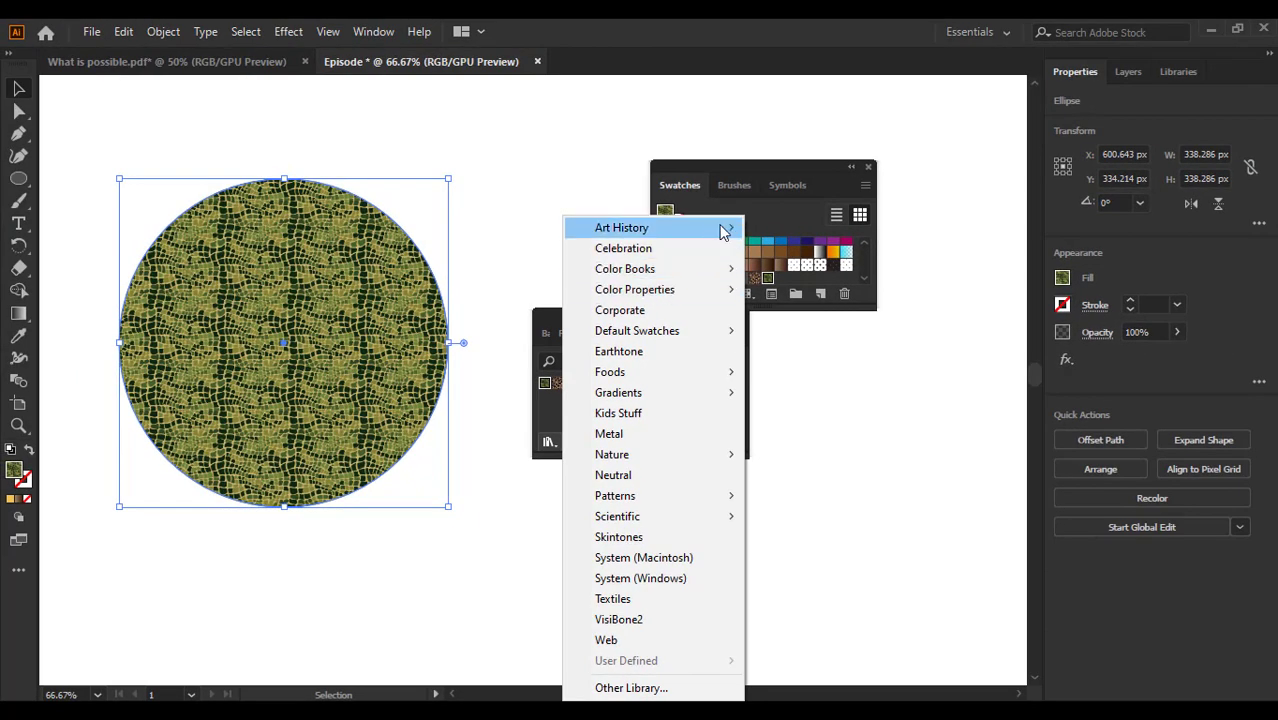
left_click(860, 467)
left_click(862, 475)
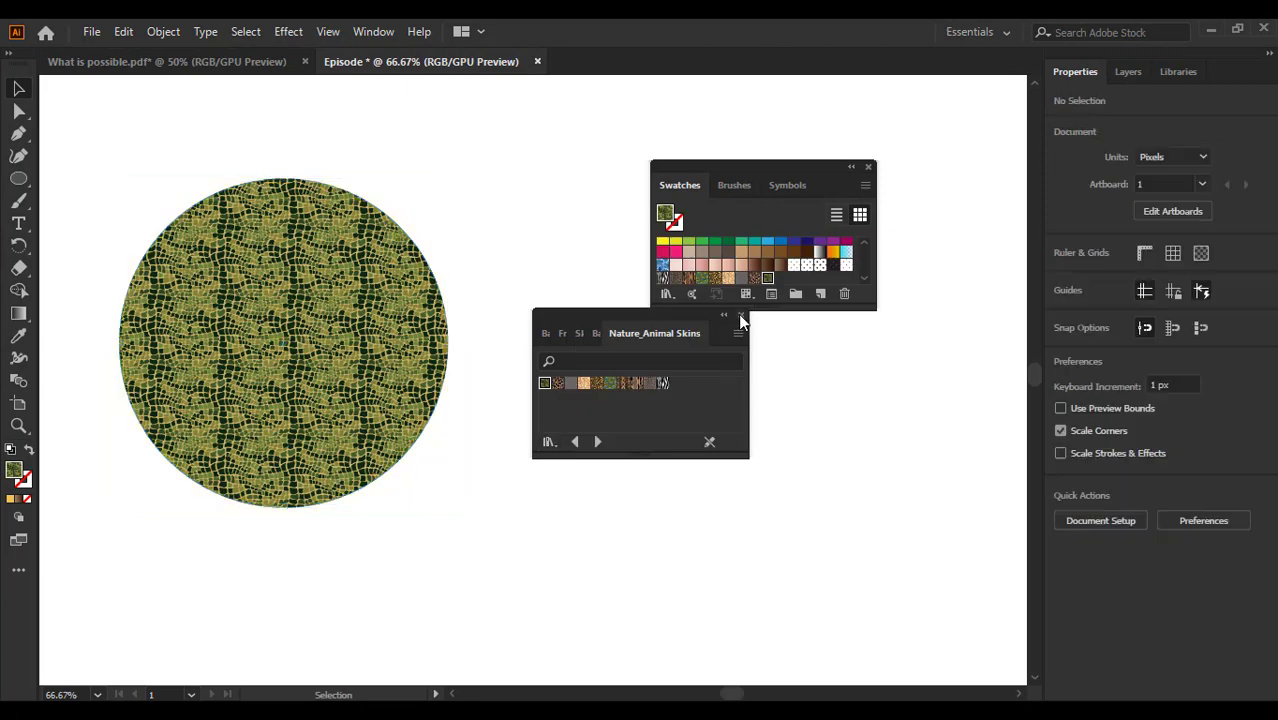
left_click(740, 316)
left_click(868, 167)
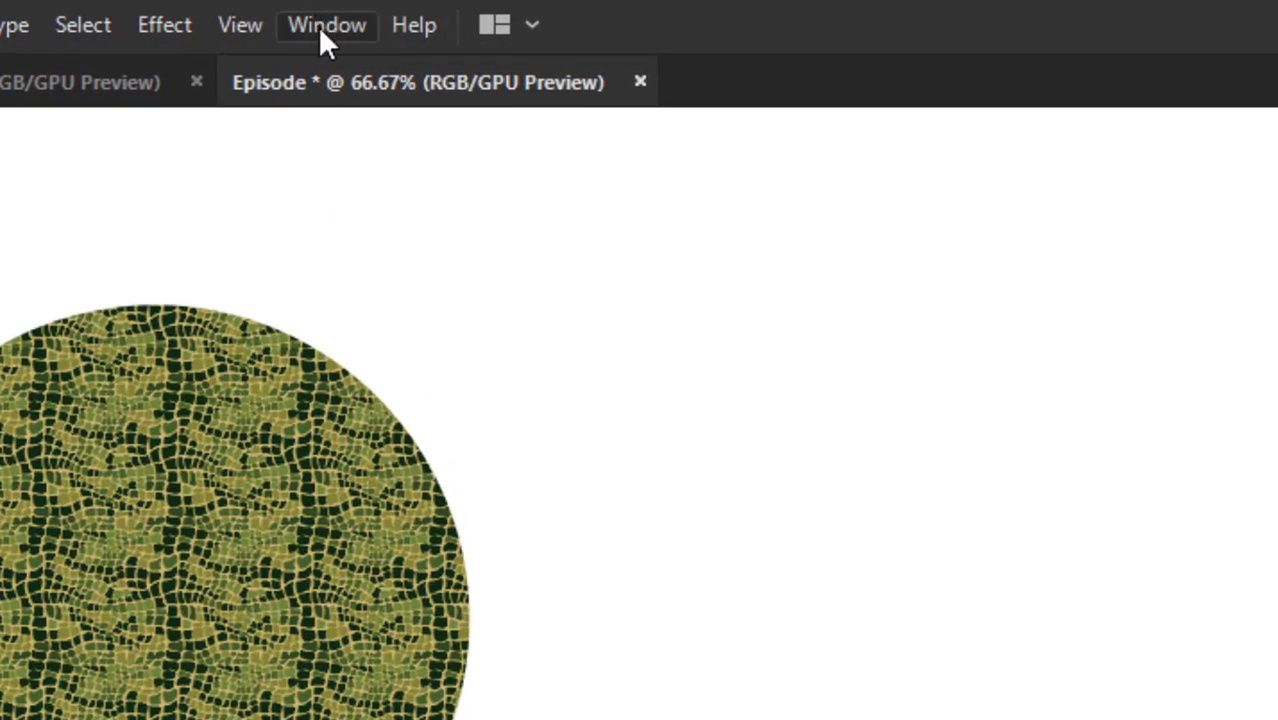
Reopen the Swatches panel, look through its built-in library groups including Gradients, and close the panel.
left_click(319, 26)
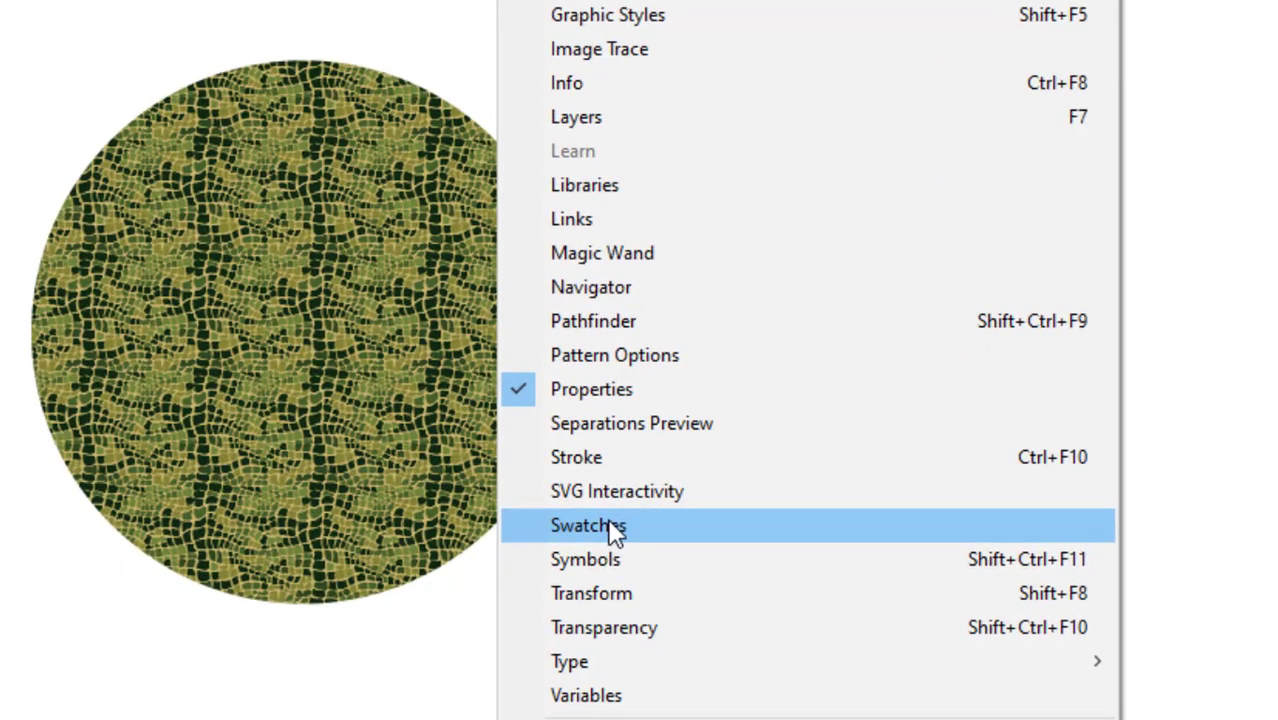
left_click(529, 512)
left_click(934, 251)
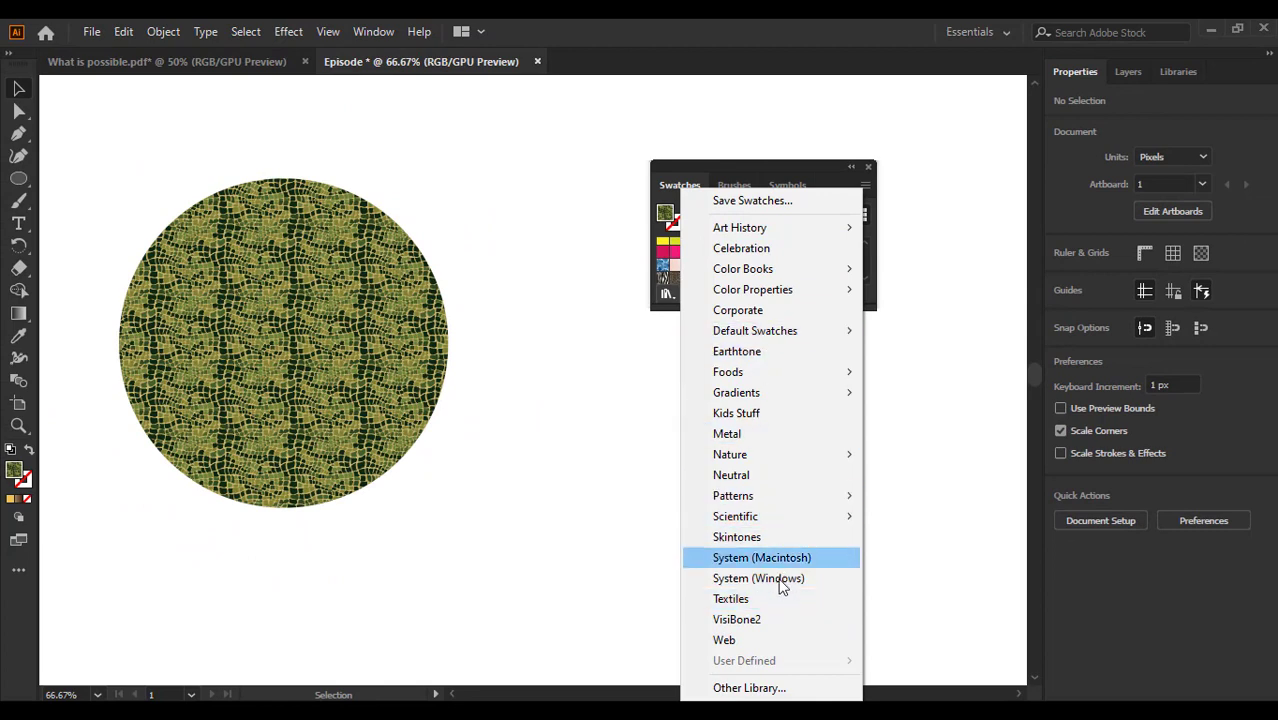
mouse_move(774, 400)
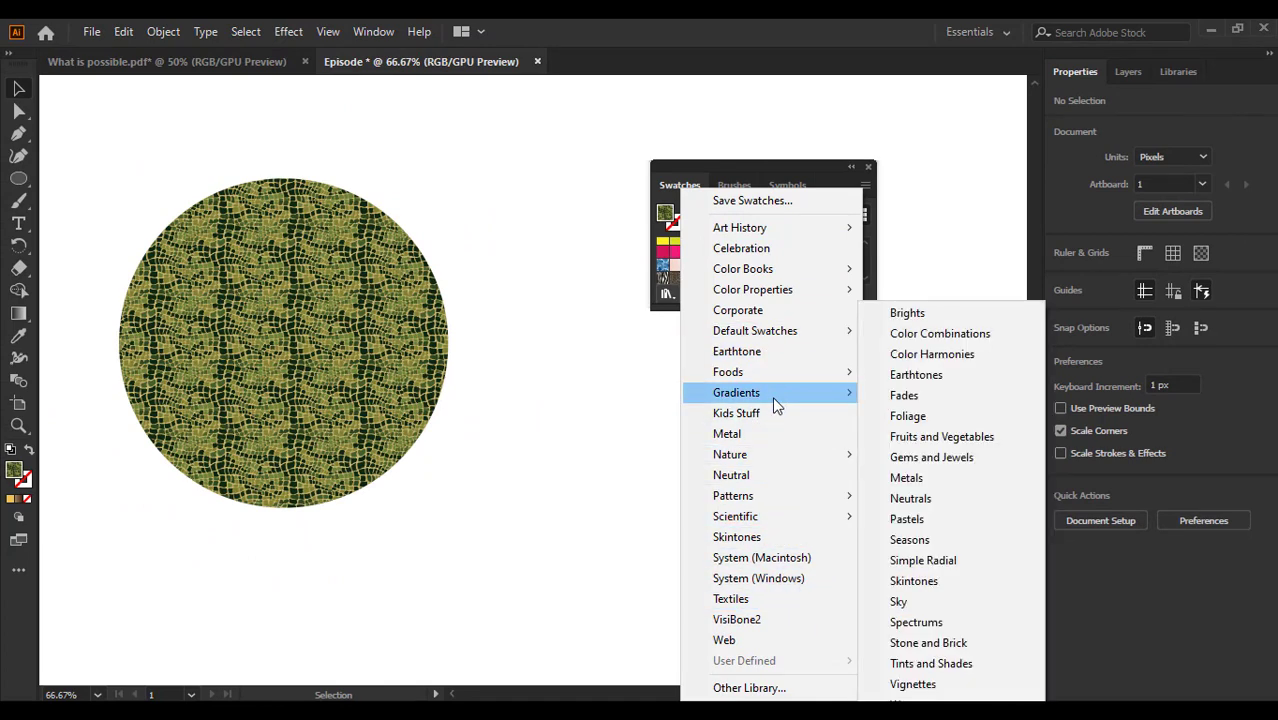
left_click(575, 212)
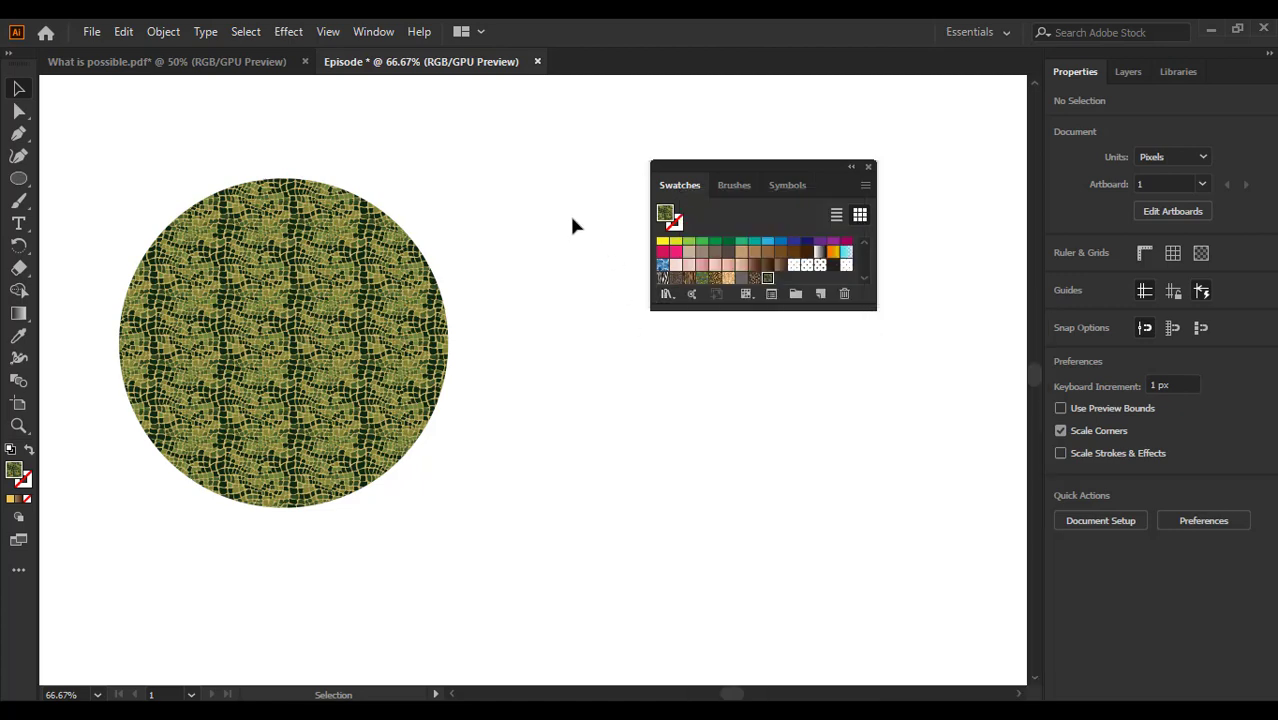
scroll(597, 285, "down", 1)
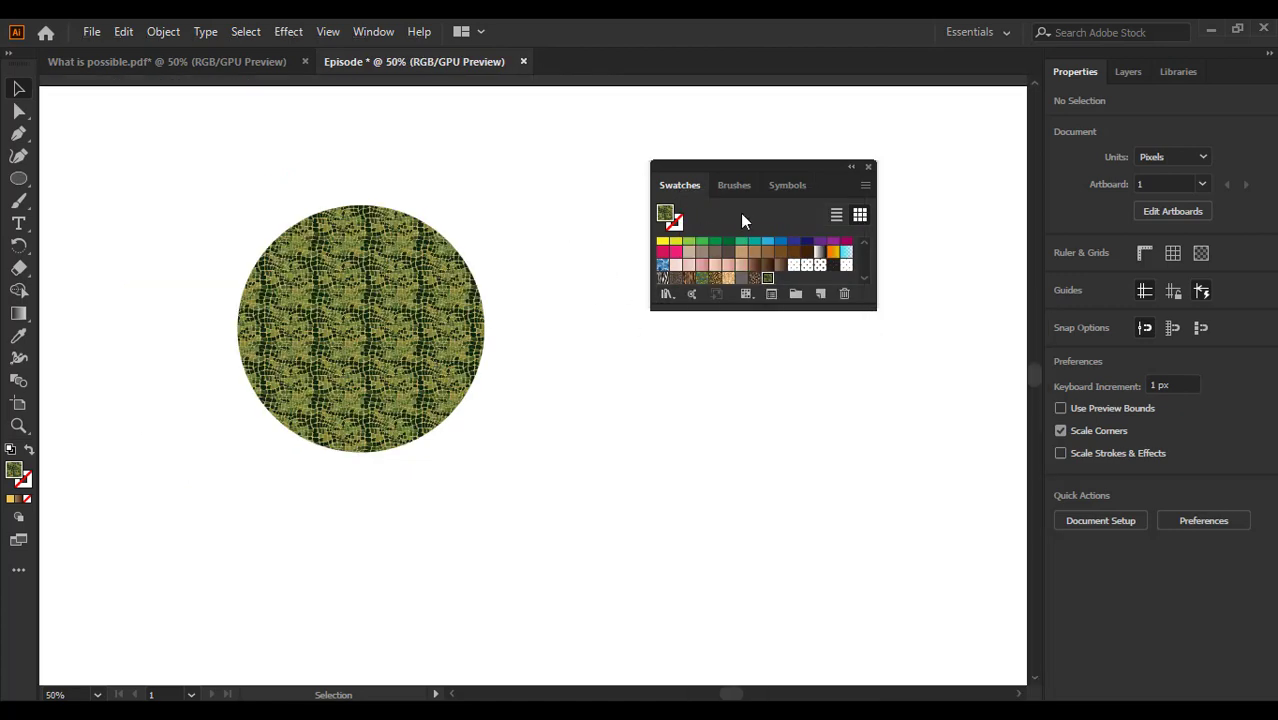
left_click(868, 167)
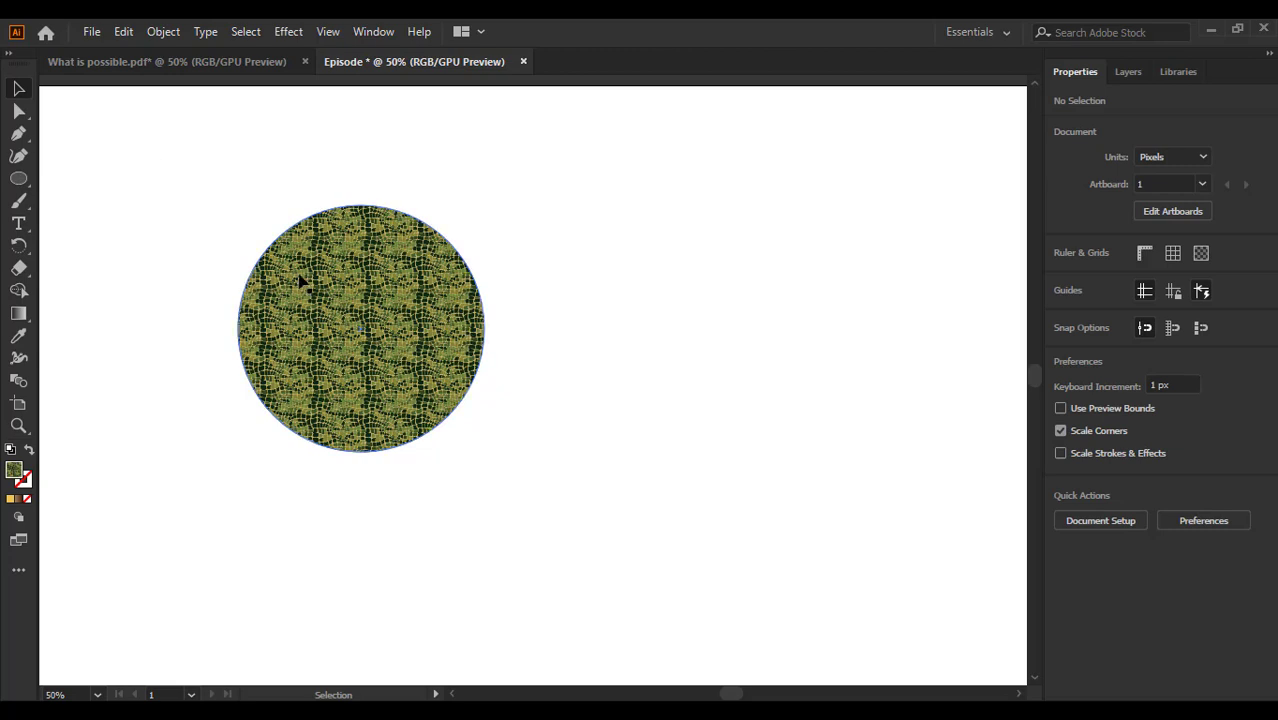
Move the circle closer to the artboard's centre, to about X 791 px and Y 388 px.
scroll(365, 300, "down", 2)
scroll(386, 392, "up", 2)
left_click_drag(510, 209, 312, 465)
left_click_drag(202, 205, 440, 385)
left_click_drag(360, 302, 500, 342)
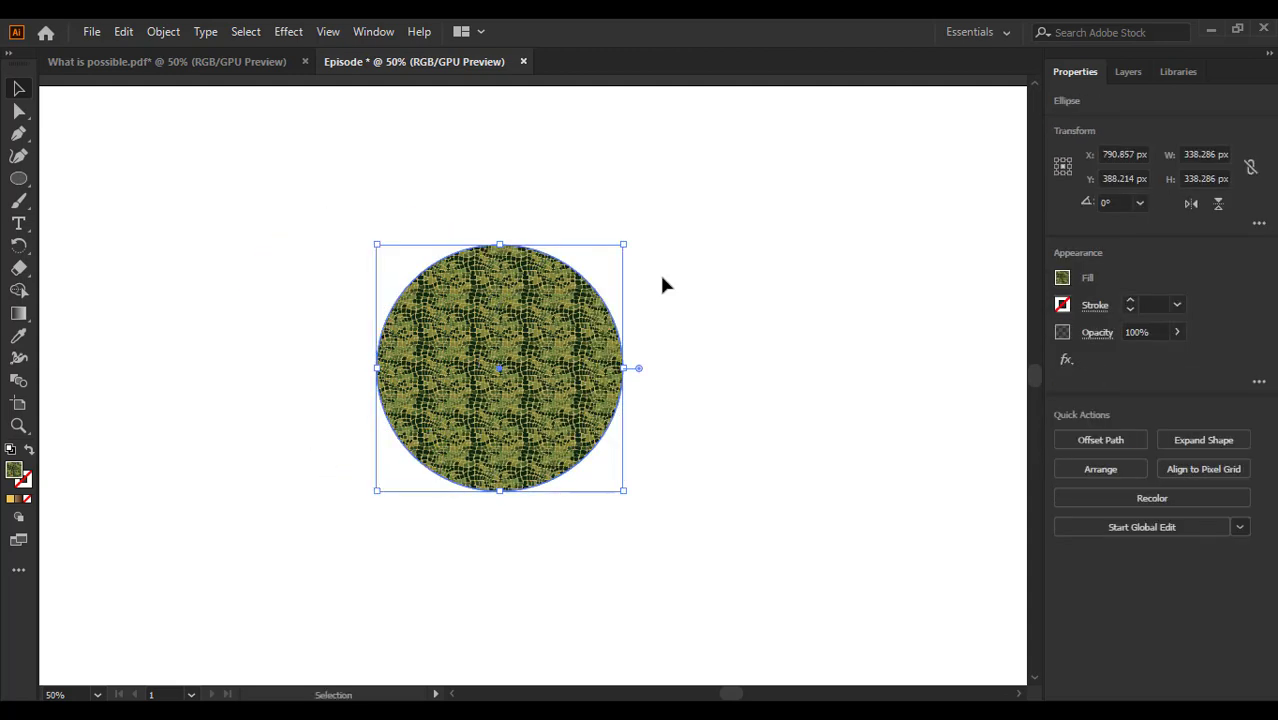
Change the circle's fill to a solid pink with RGB 198, 56, 114 using the Color Picker.
left_click(661, 280)
scroll(653, 282, "down", 1)
left_click(554, 298)
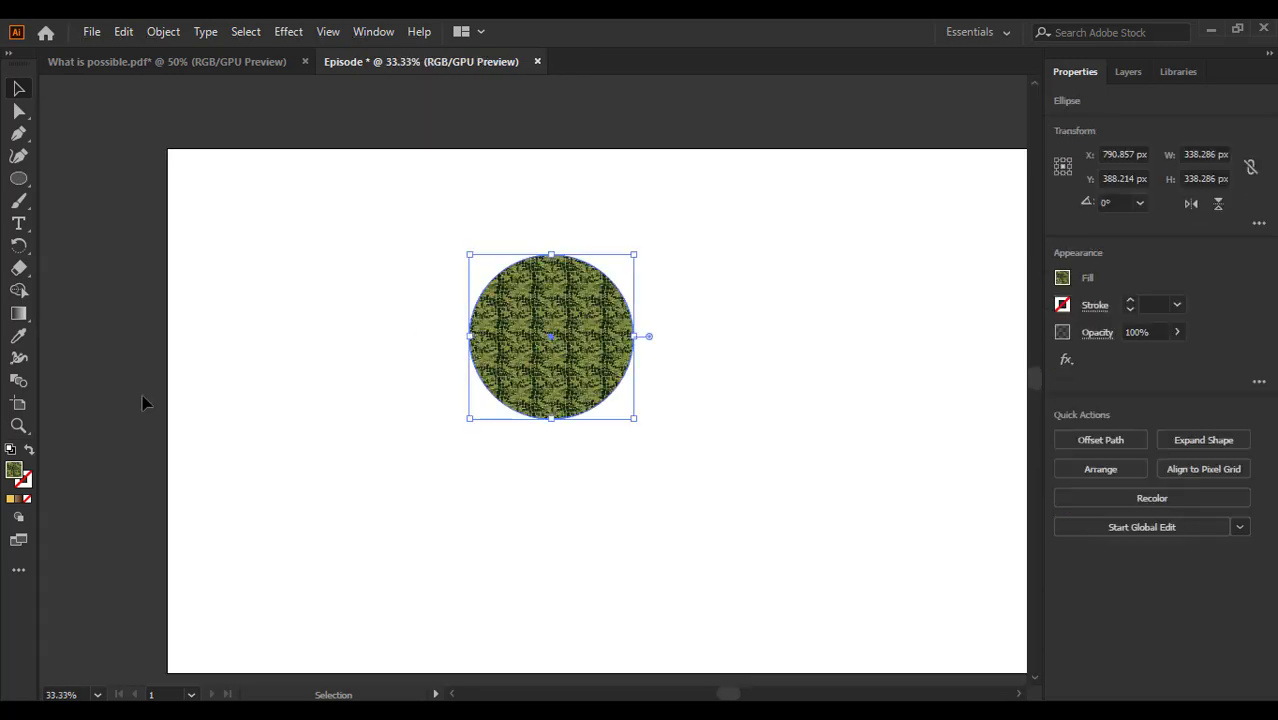
double_click(15, 467)
left_click(886, 289)
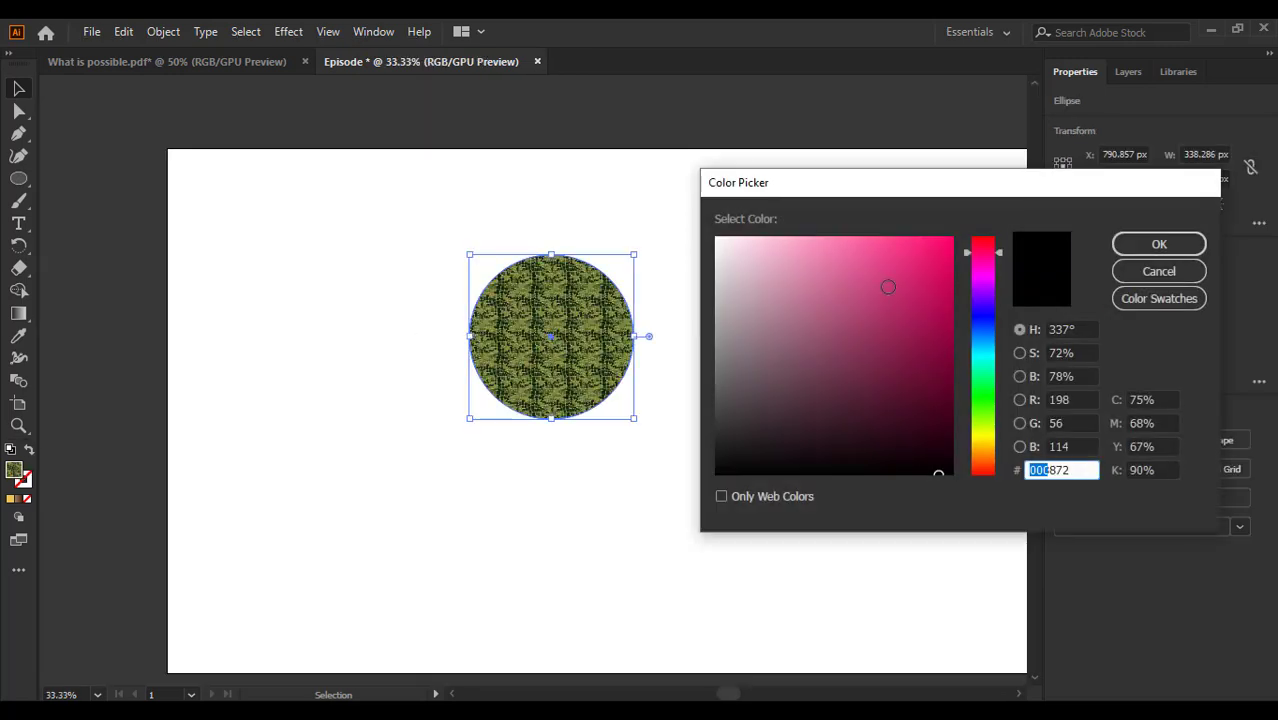
left_click(1196, 248)
left_click(890, 293)
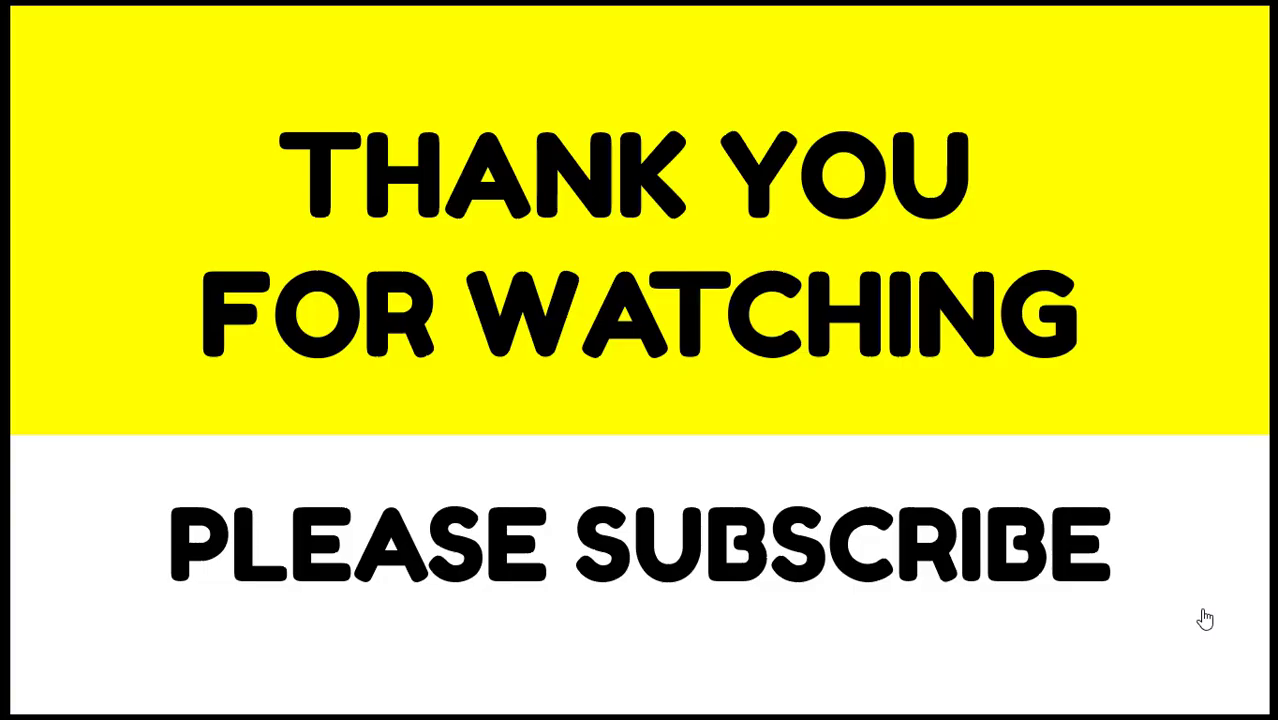